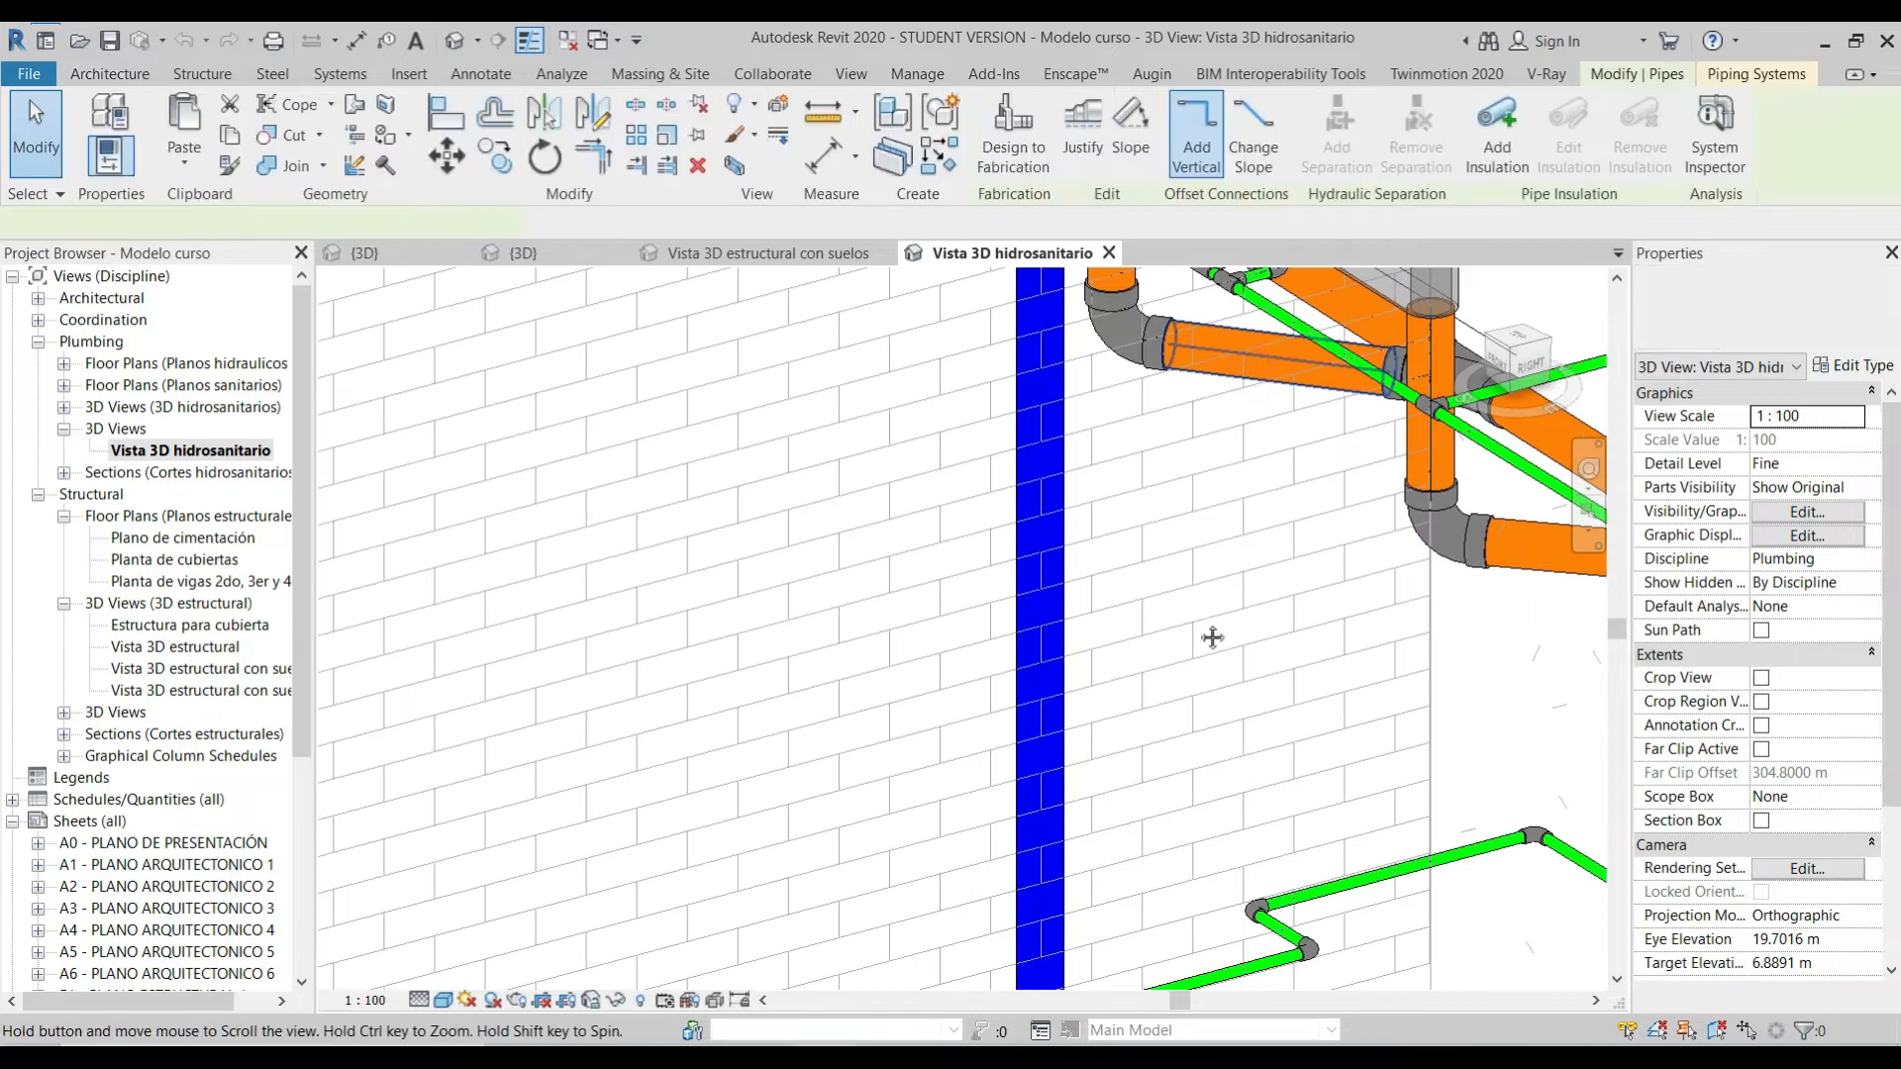
Step: Set the diameter of the 3" sanitary pipe between the elbow and the branch fitting to 4"
left_click(335, 224)
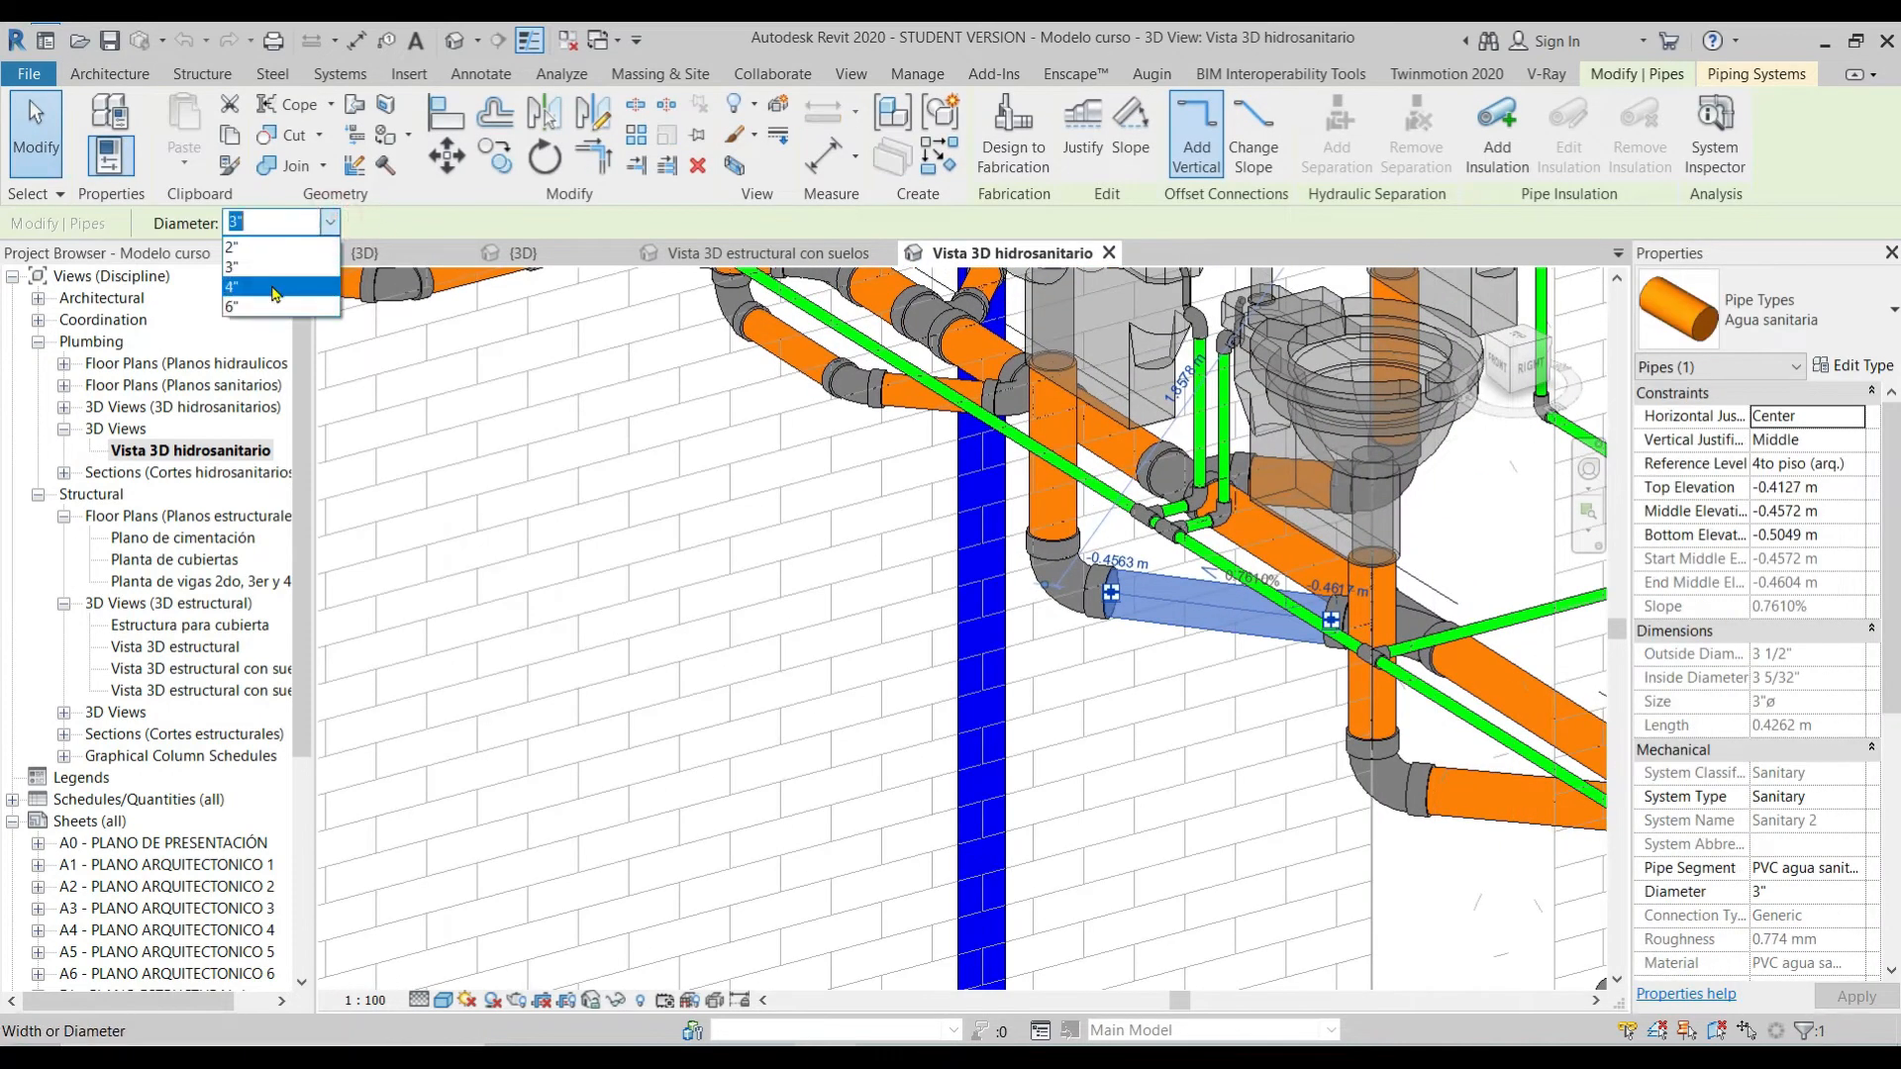
left_click(234, 252)
middle_click_drag(1181, 628, 1240, 738, "shift")
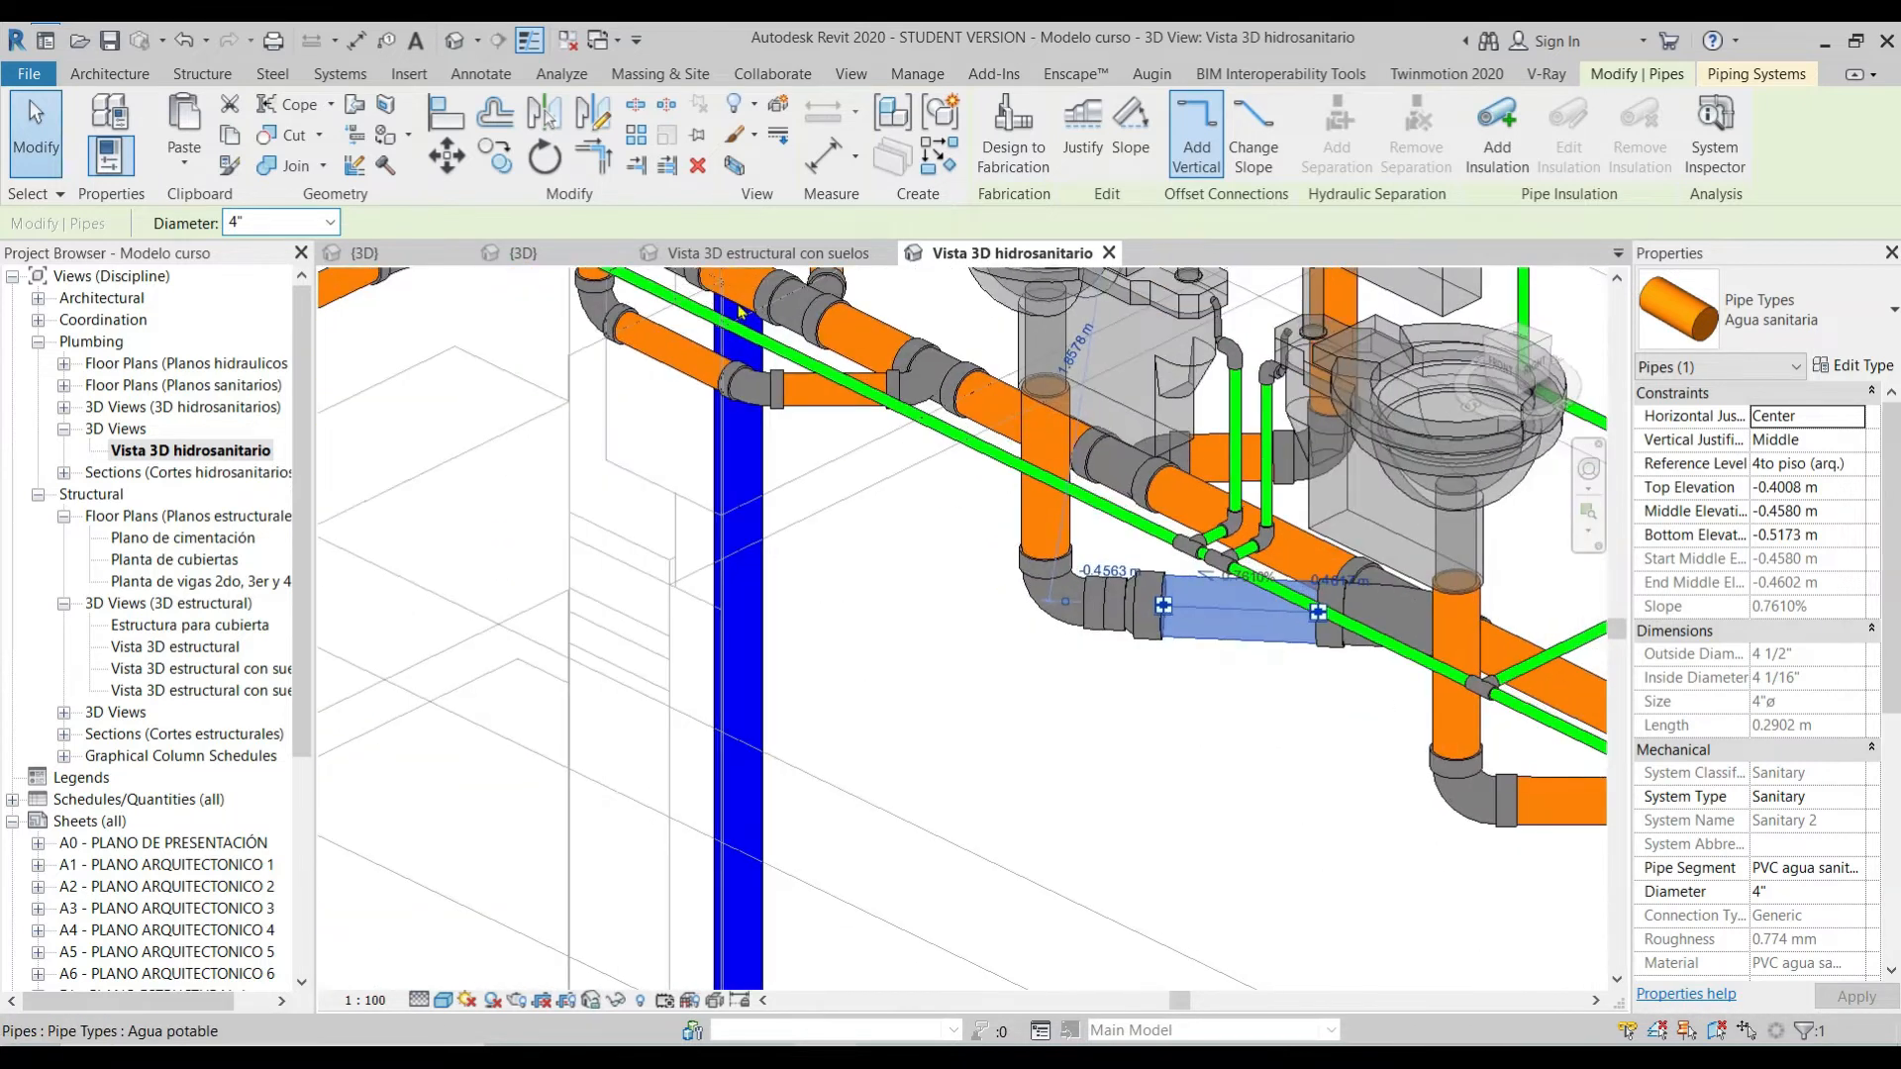
Step: In Vista 3D estructural con suelos, set the h dimension of the concrete column type C1 (0.40x0.40)m to 0.8 m
left_click(752, 253)
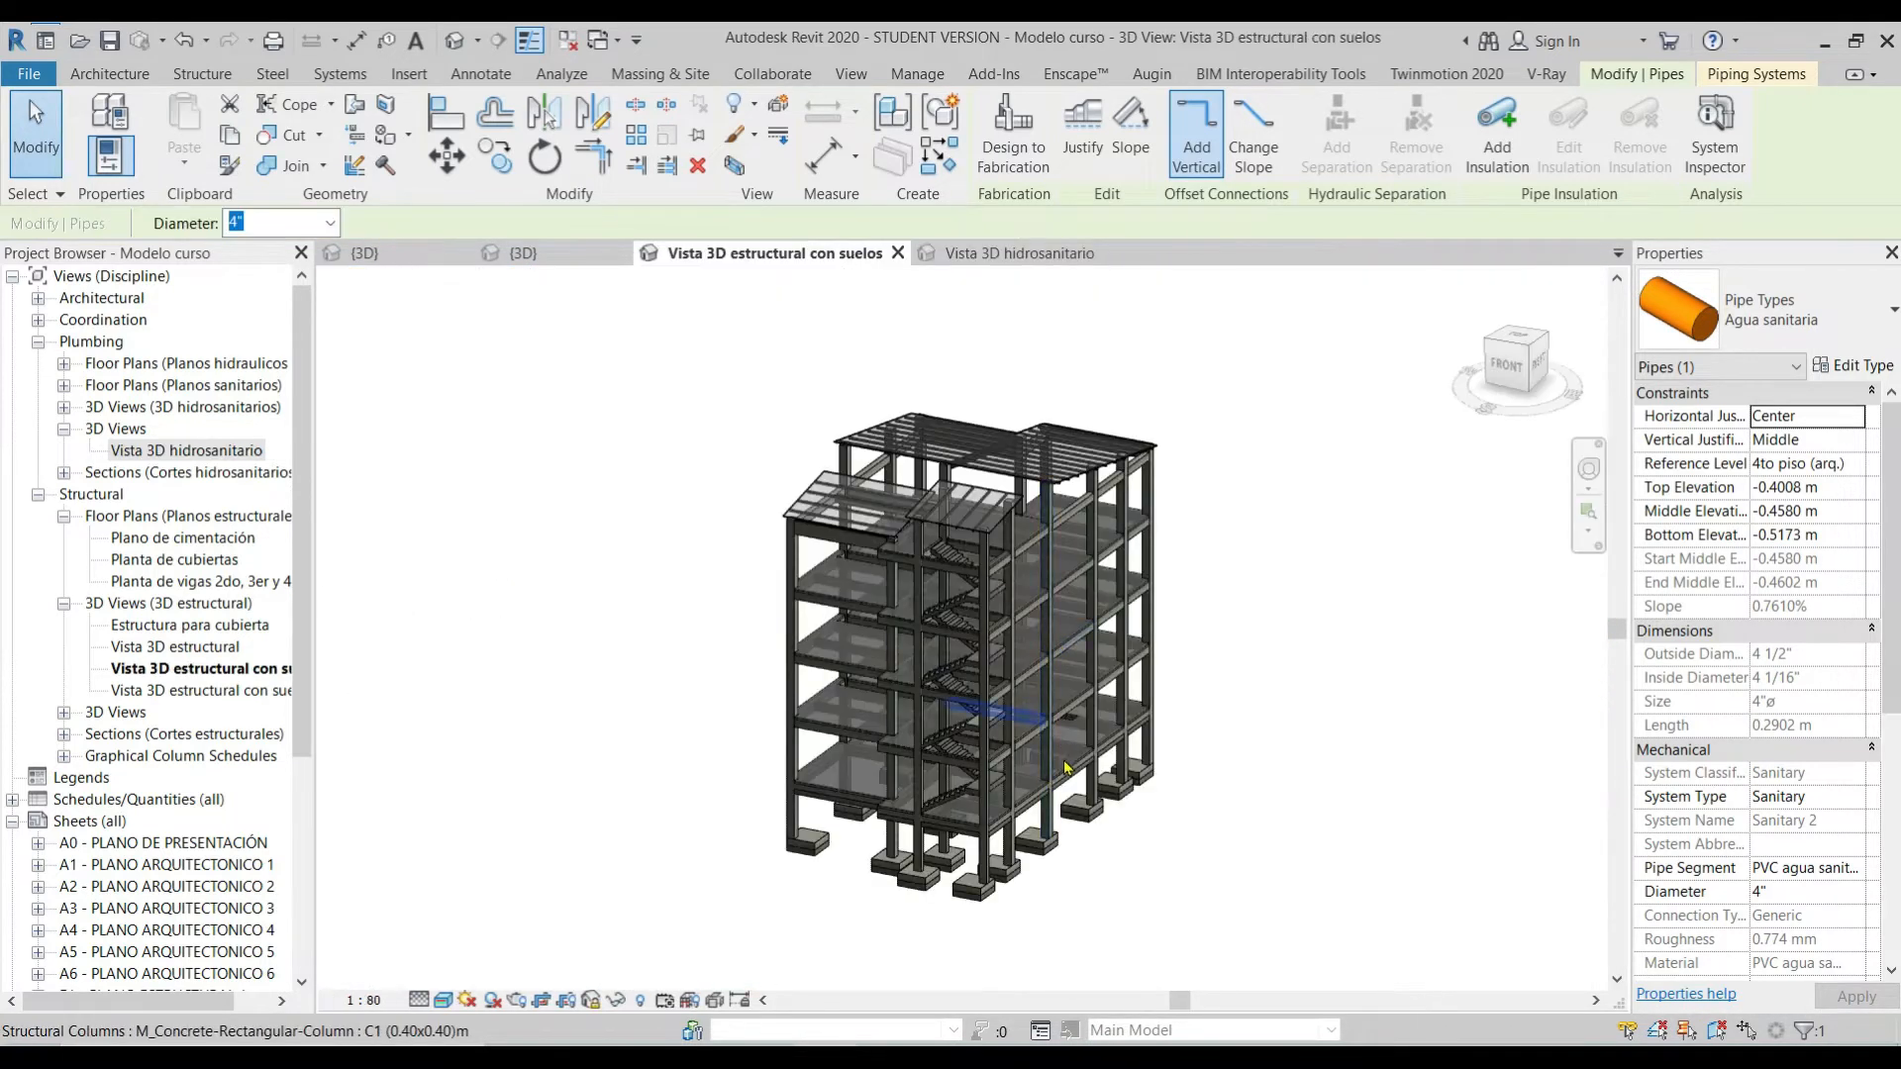
scroll(1059, 644, "up", 5)
left_click(1027, 644)
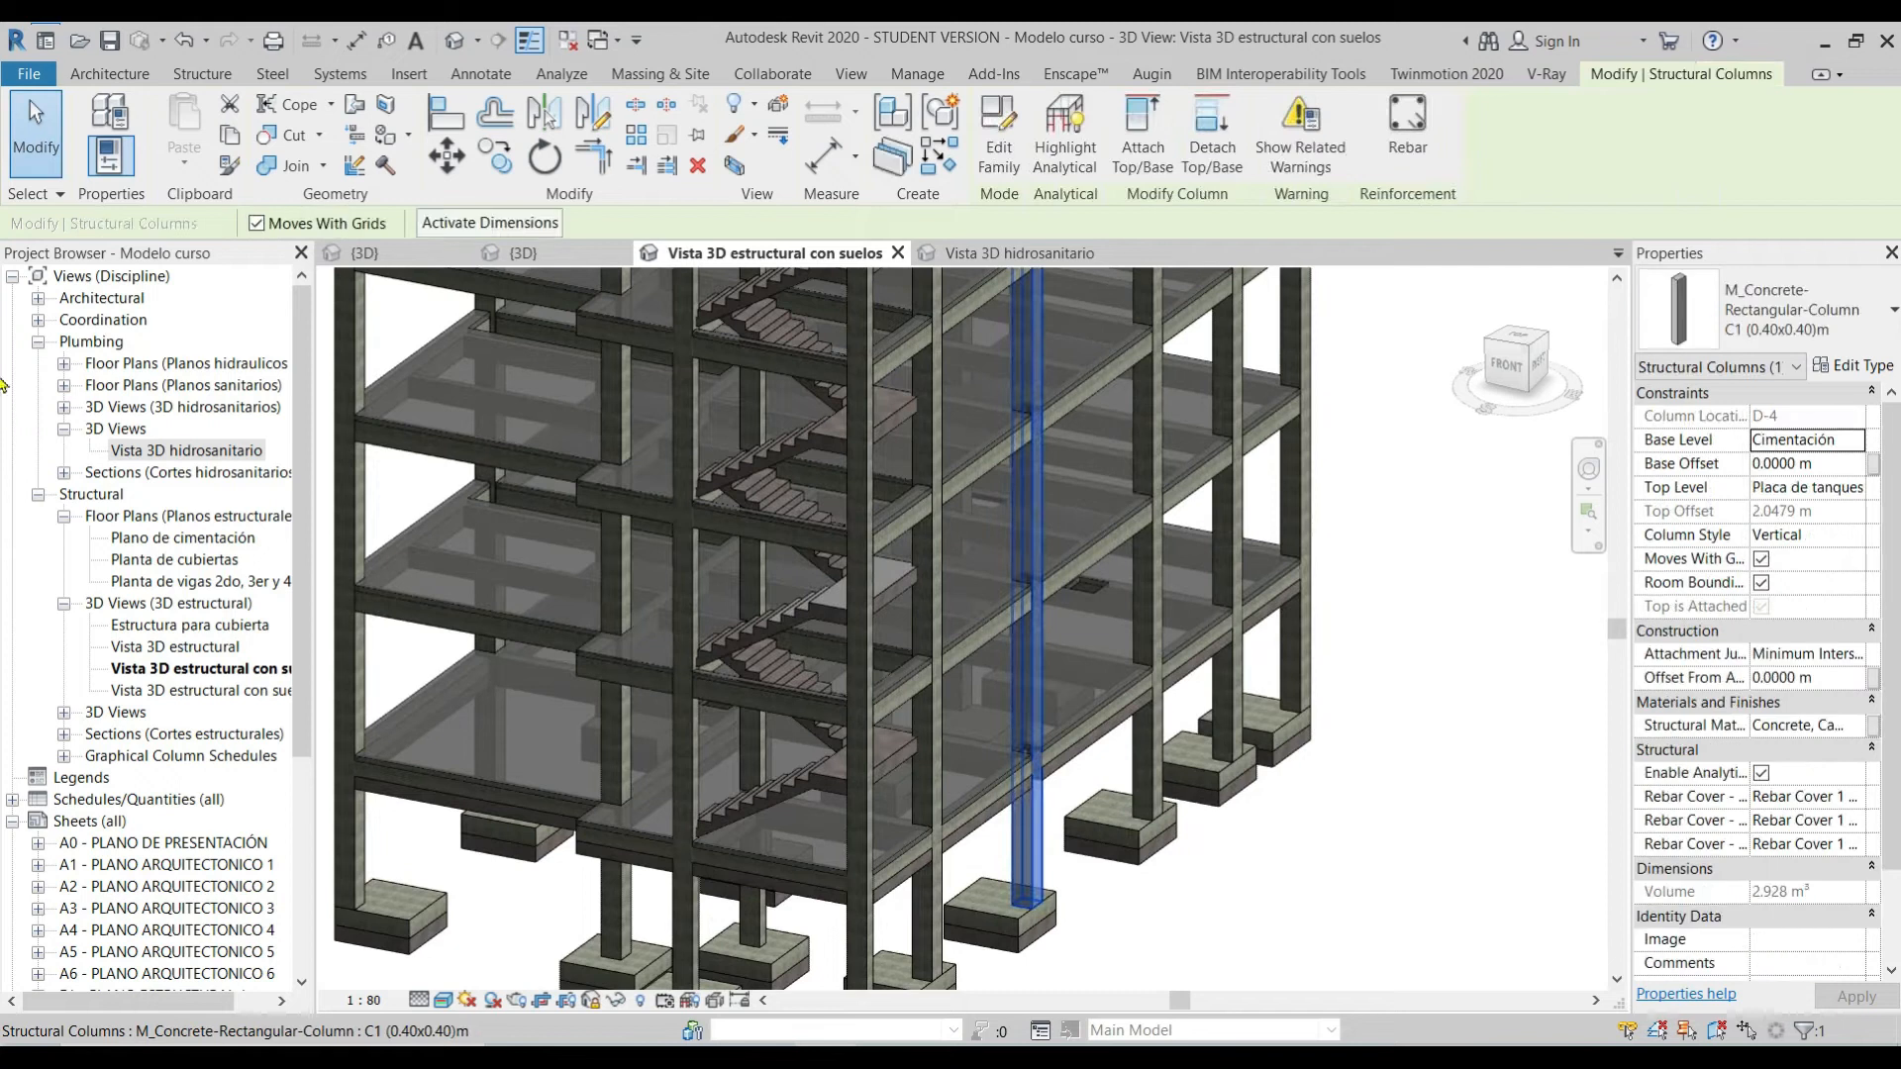
left_click(1852, 366)
left_click(1532, 475)
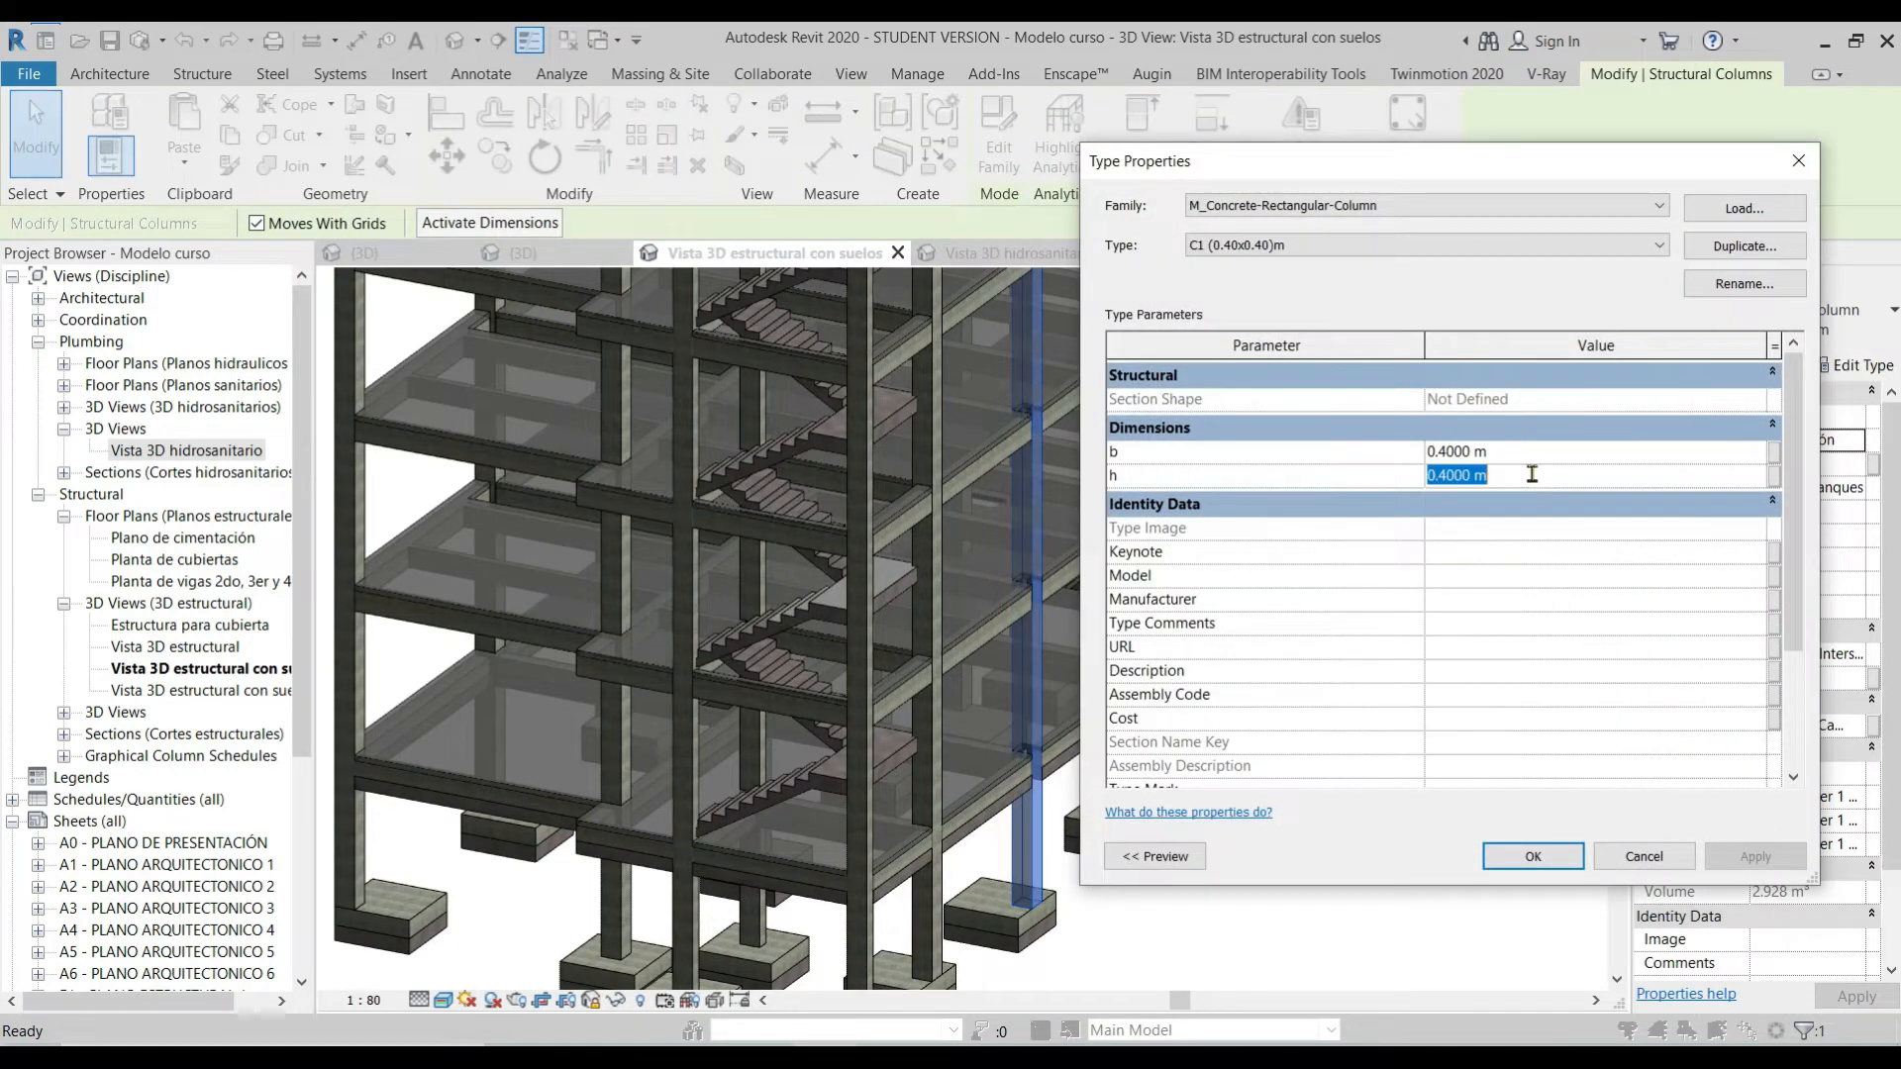
type("0.8")
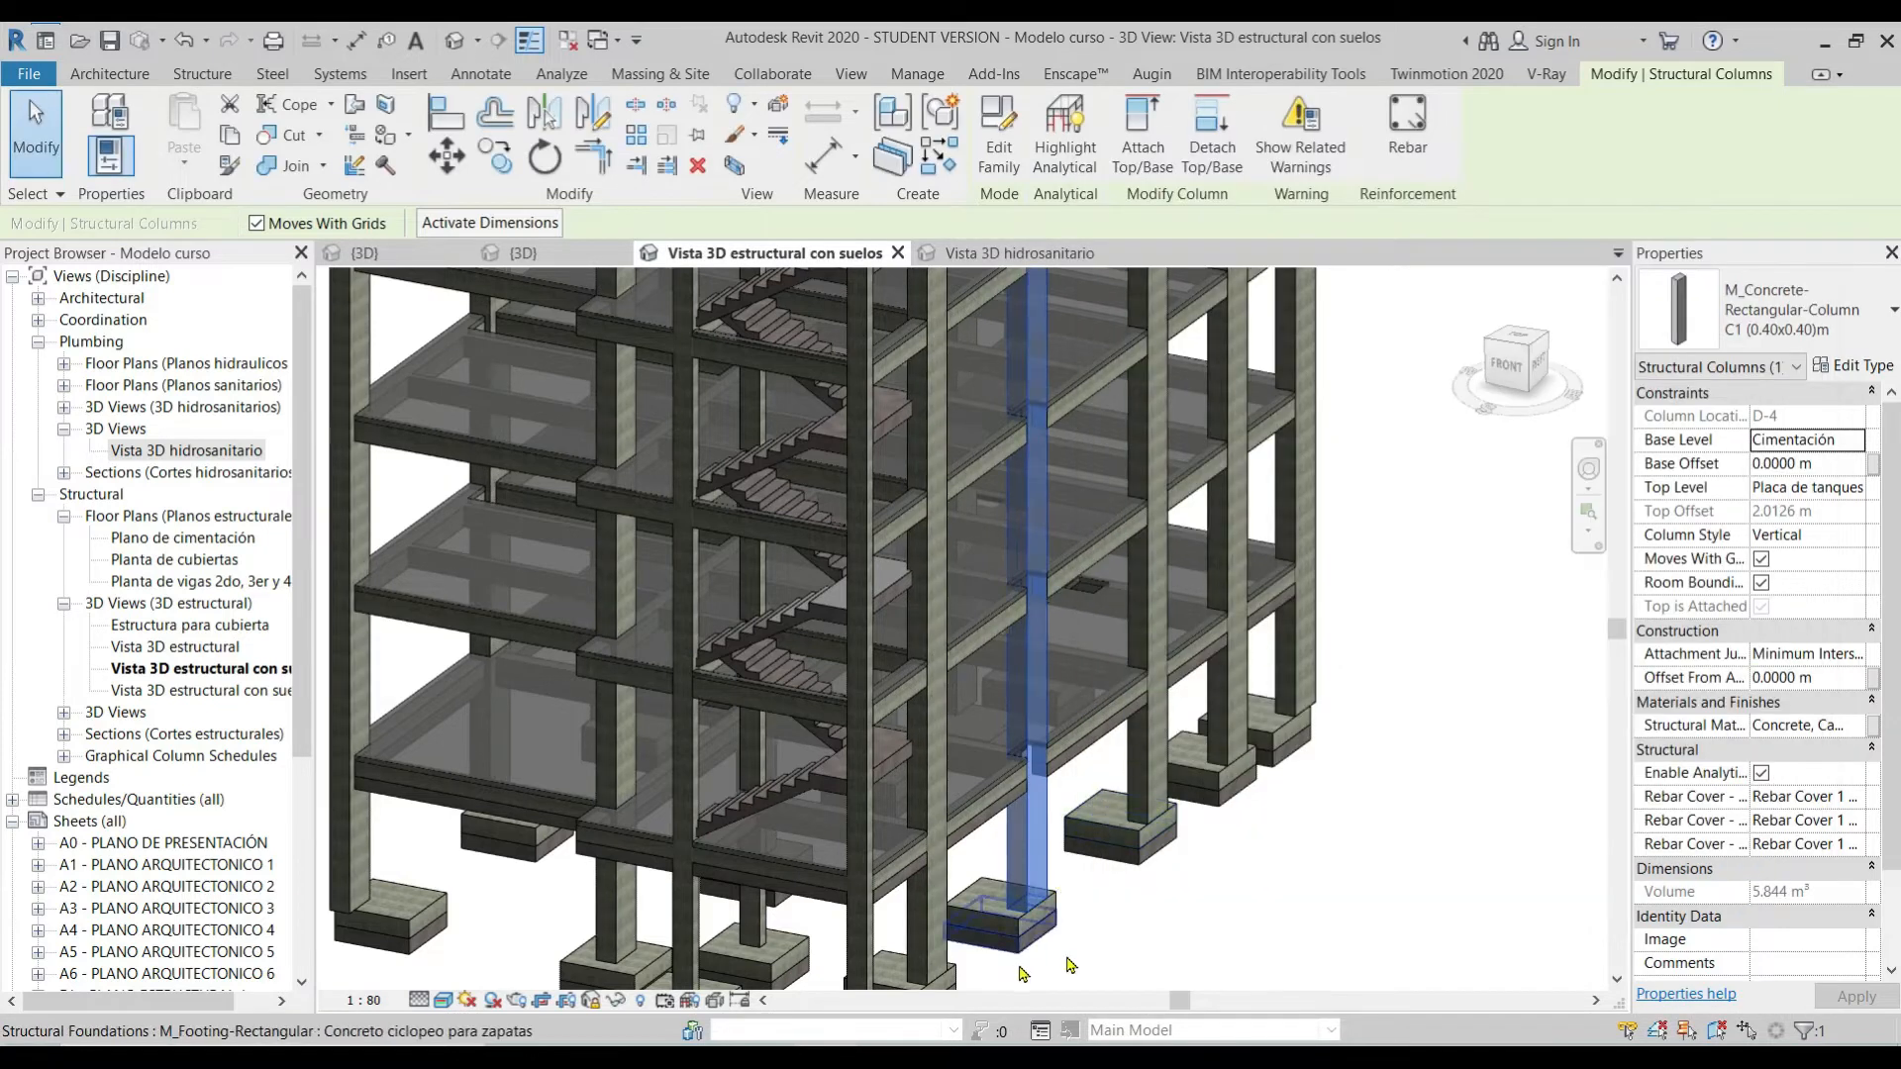
left_click(1173, 889)
Step: Assign Default Material 60FE7AA8 as the structural material of two adjacent C1 columns along the building's side
scroll(1172, 889, "up", 2)
scroll(1302, 794, "down", 4)
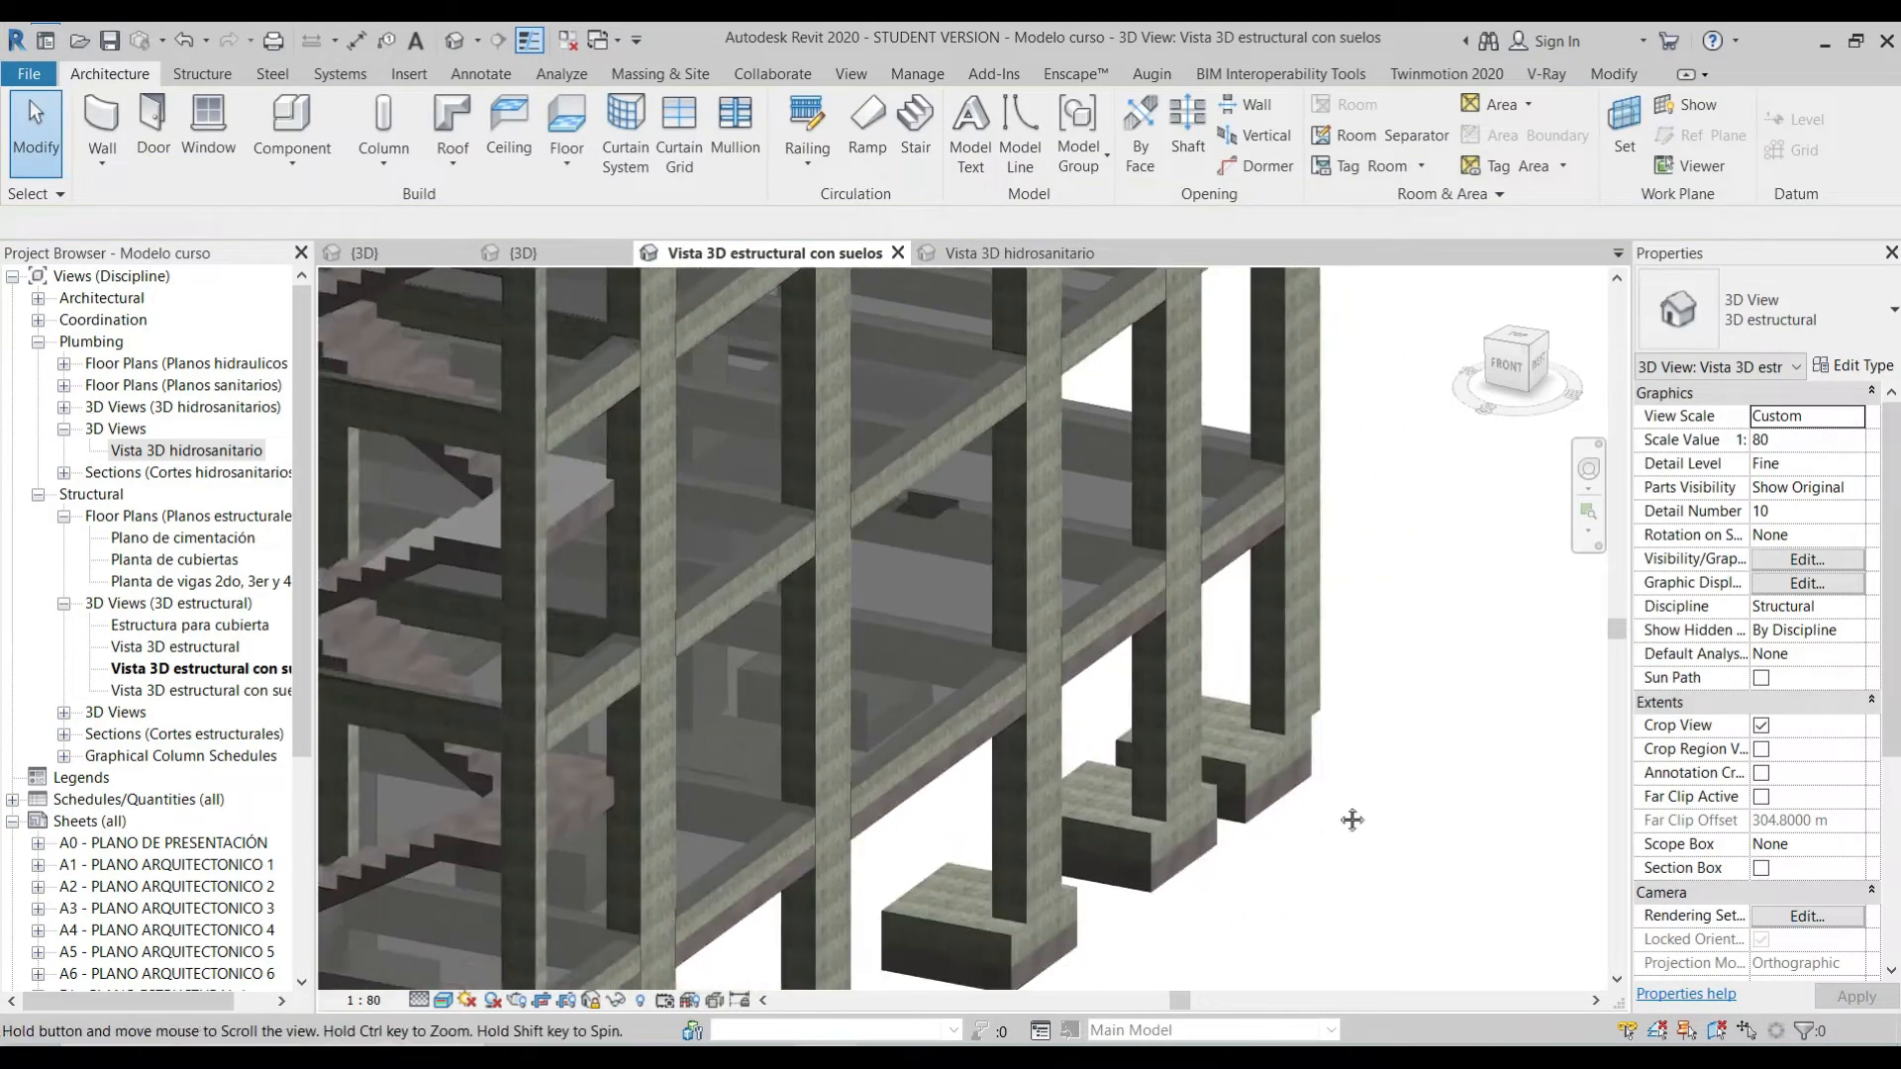
scroll(1194, 859, "up", 1)
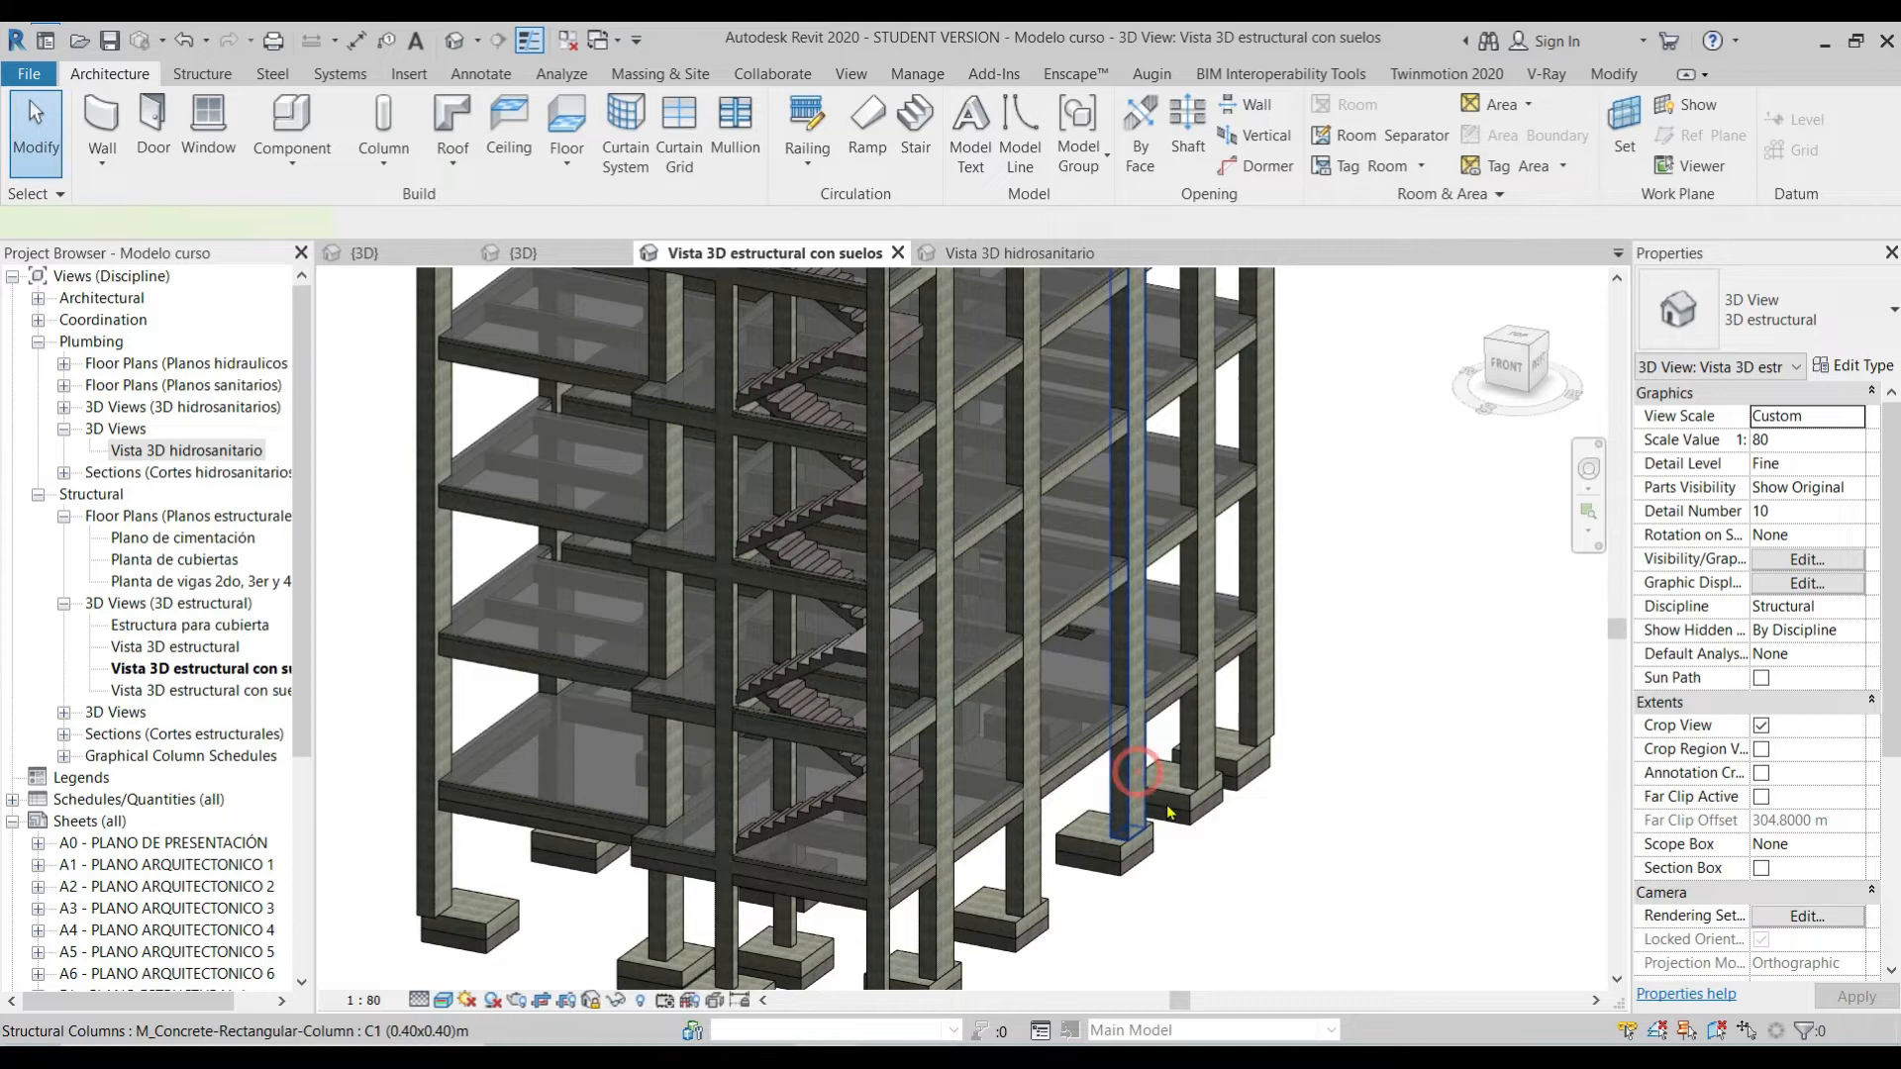
left_click(1219, 706)
left_click(1219, 705, "ctrl")
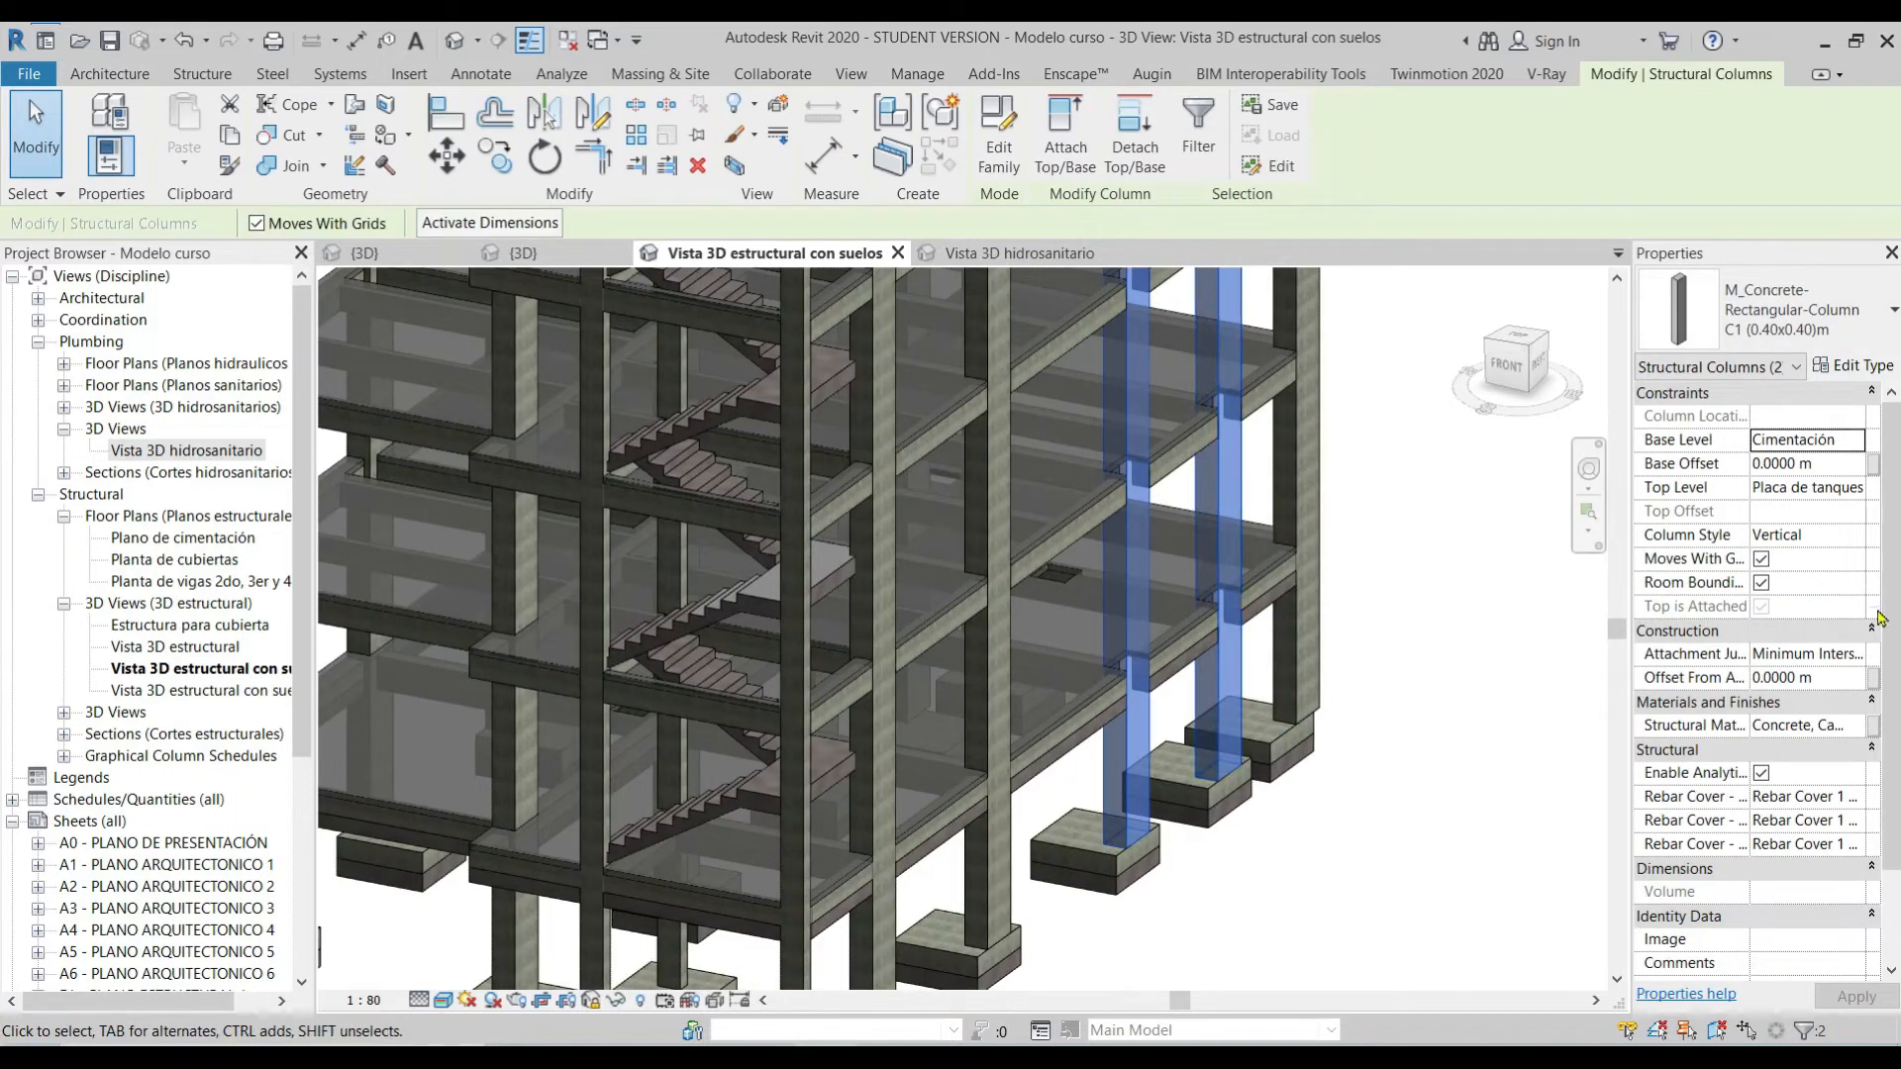
left_click(1812, 726)
left_click(1865, 726)
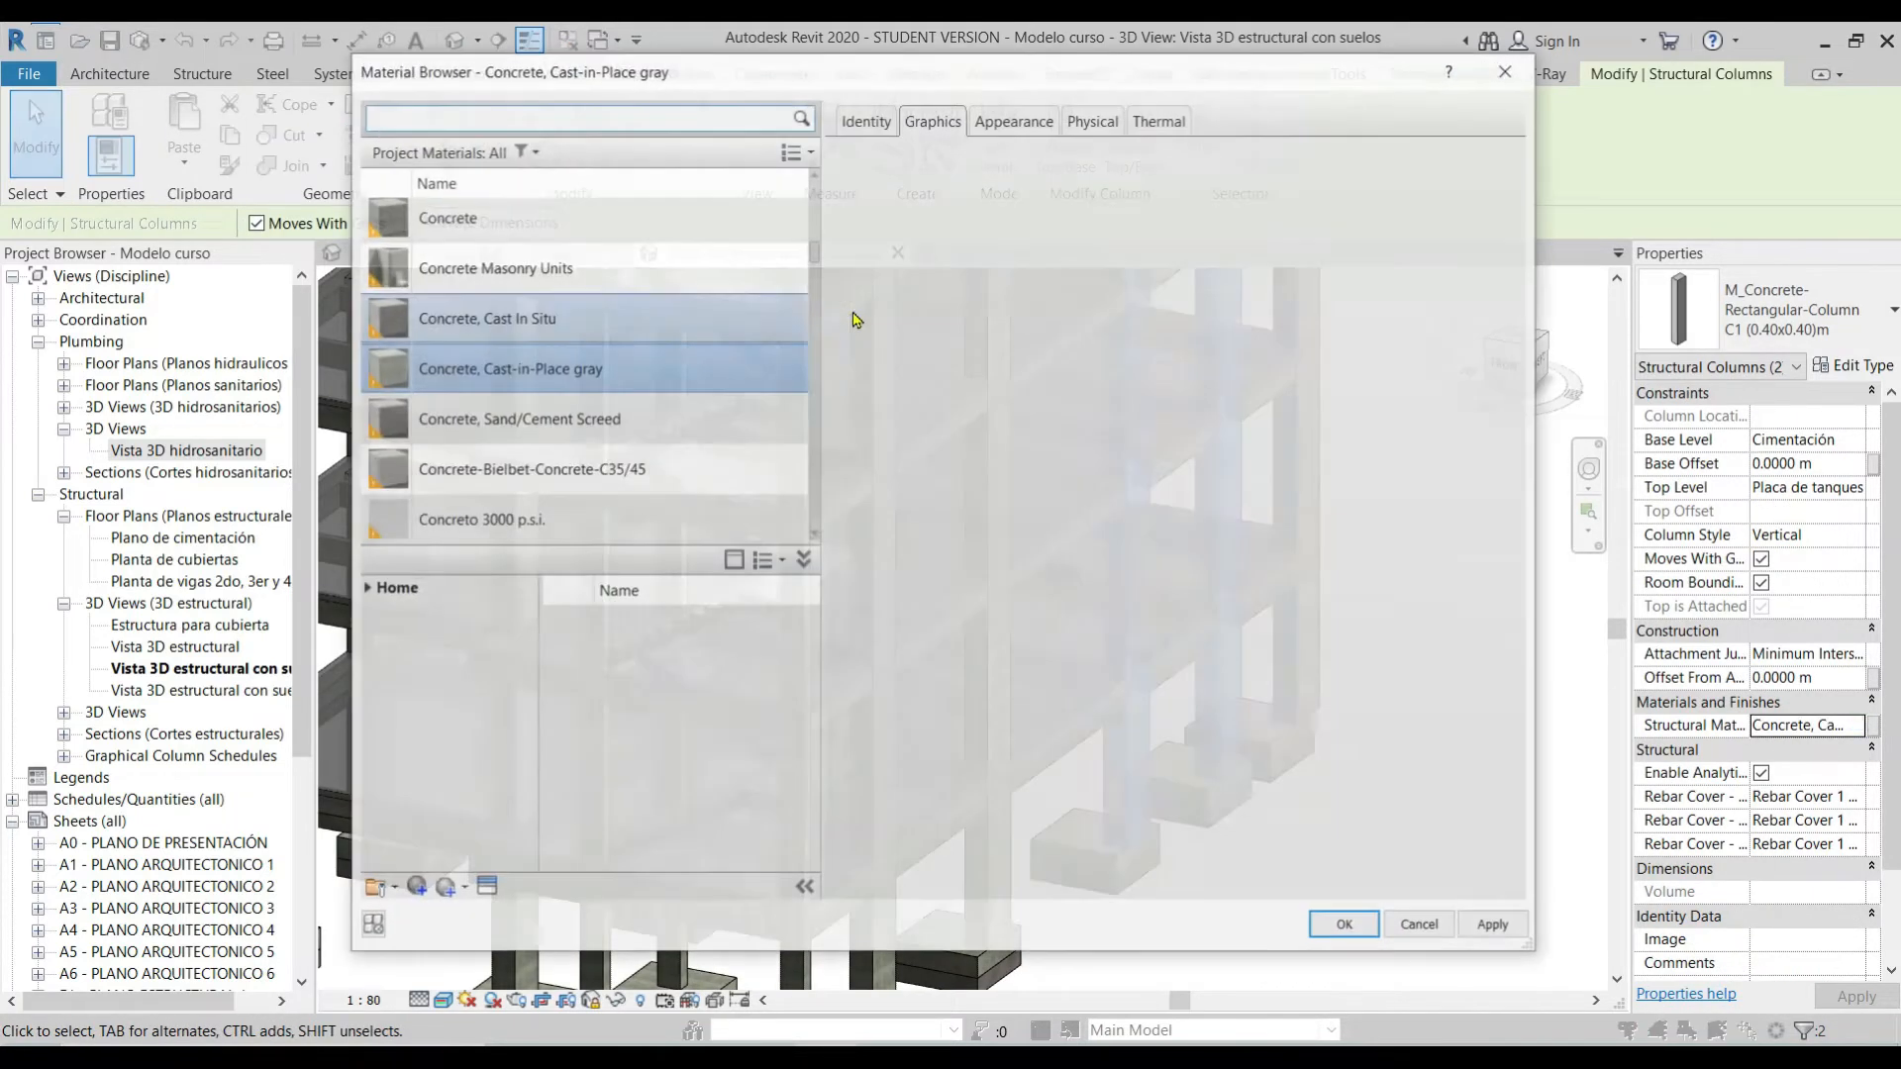
scroll(650, 431, "down", 3)
left_click(544, 270)
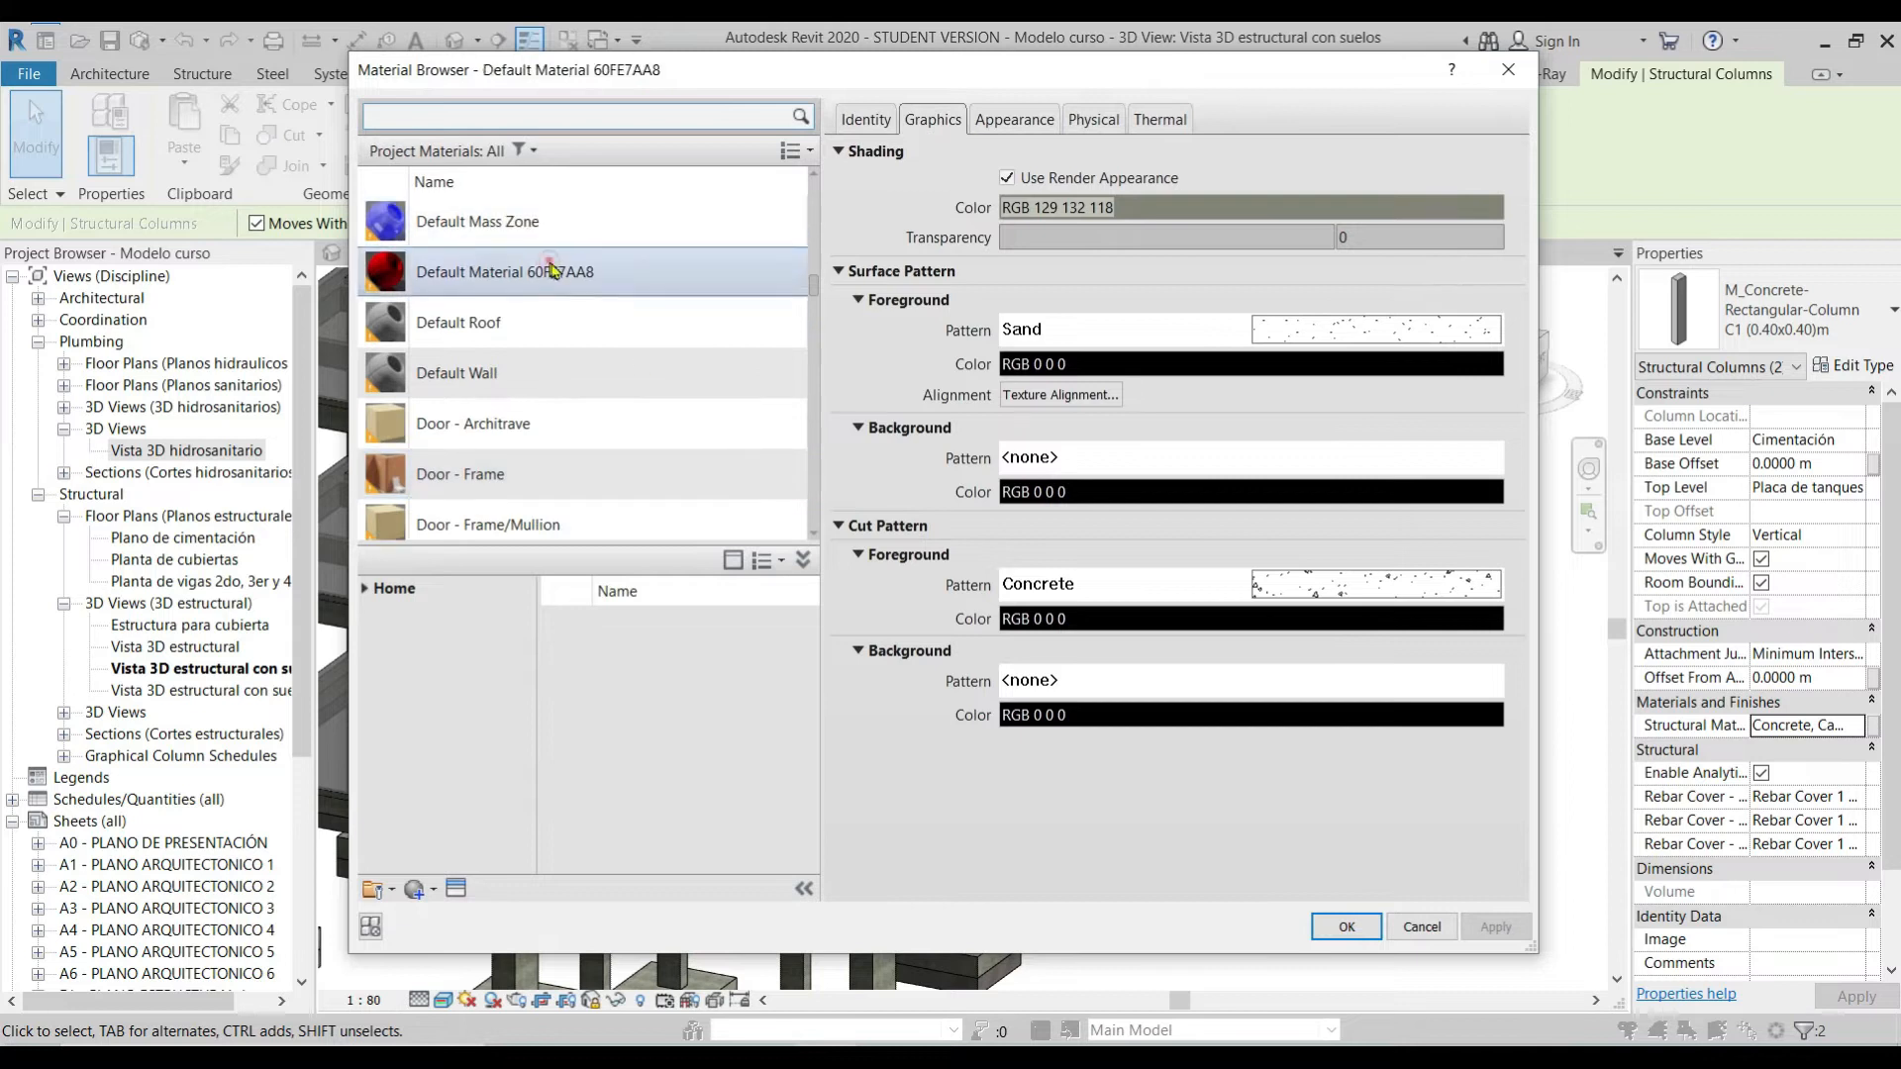
left_click(1060, 187)
left_click(1345, 926)
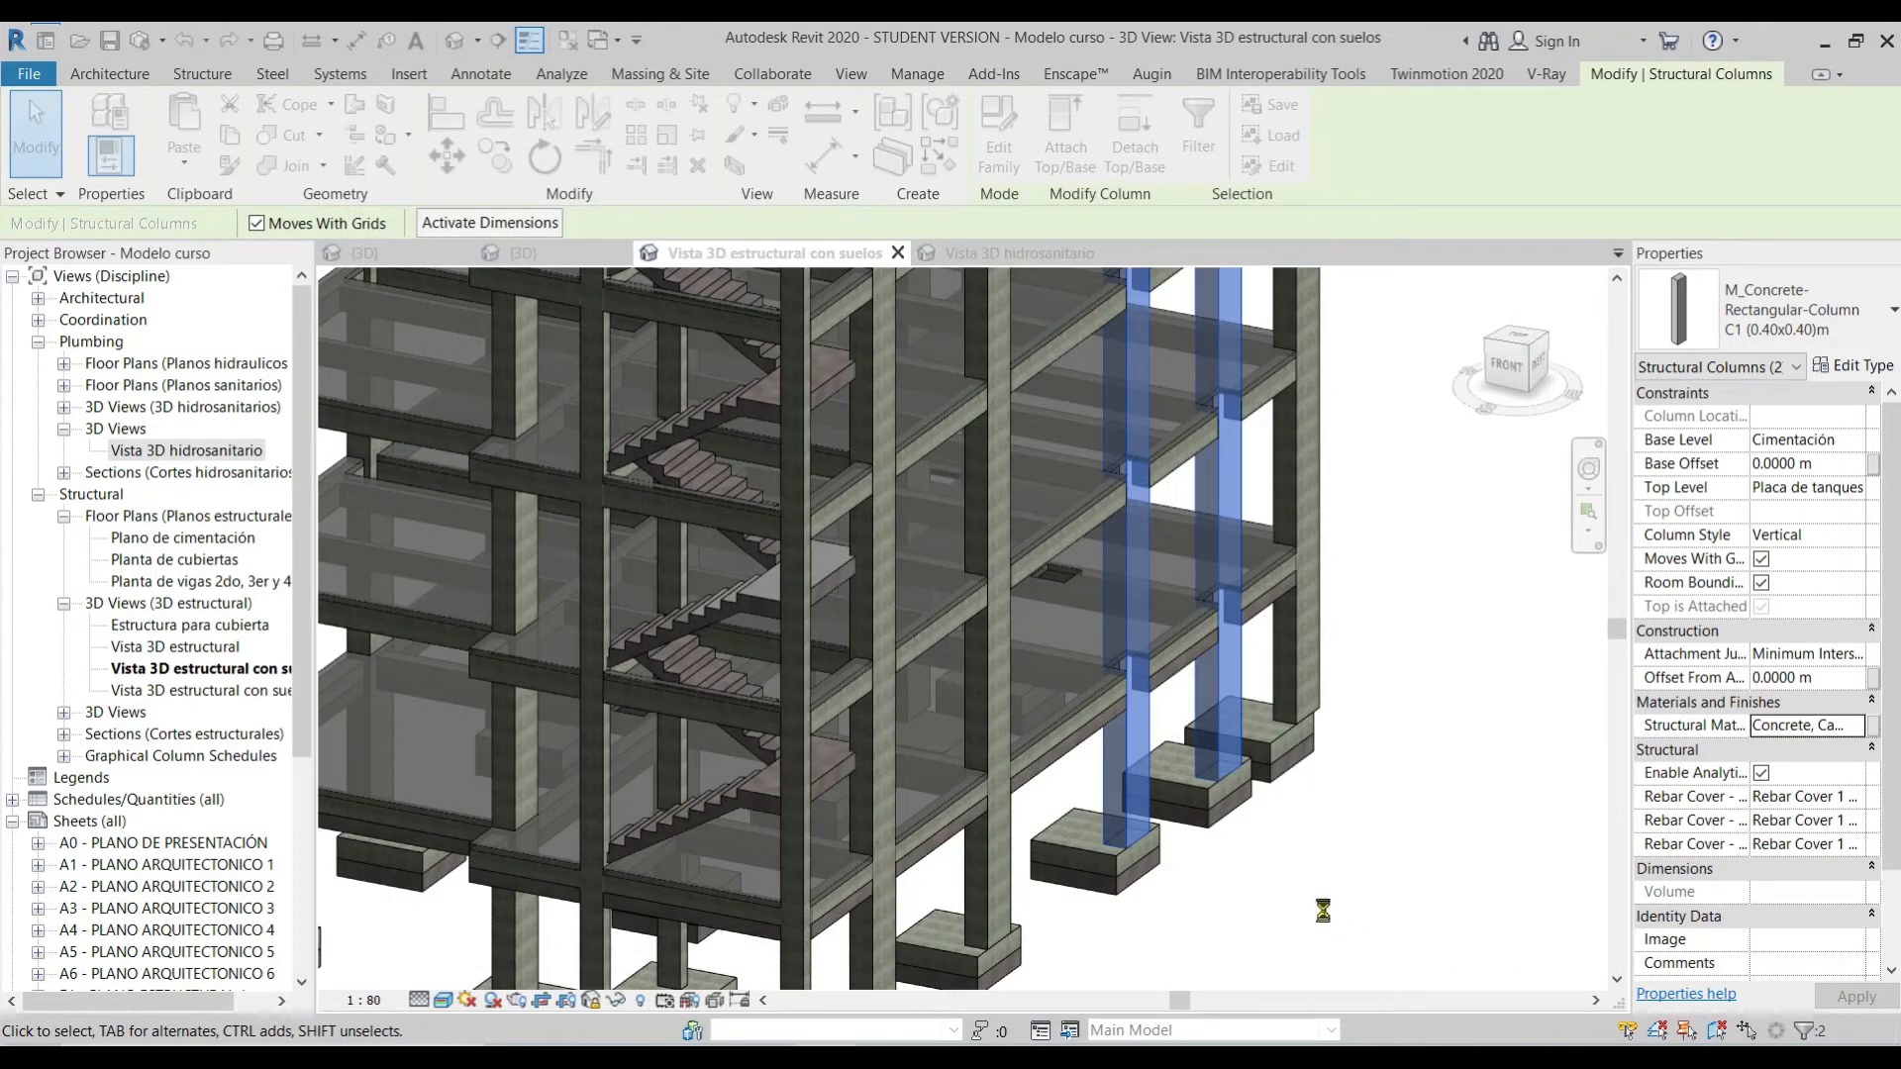
key("Escape")
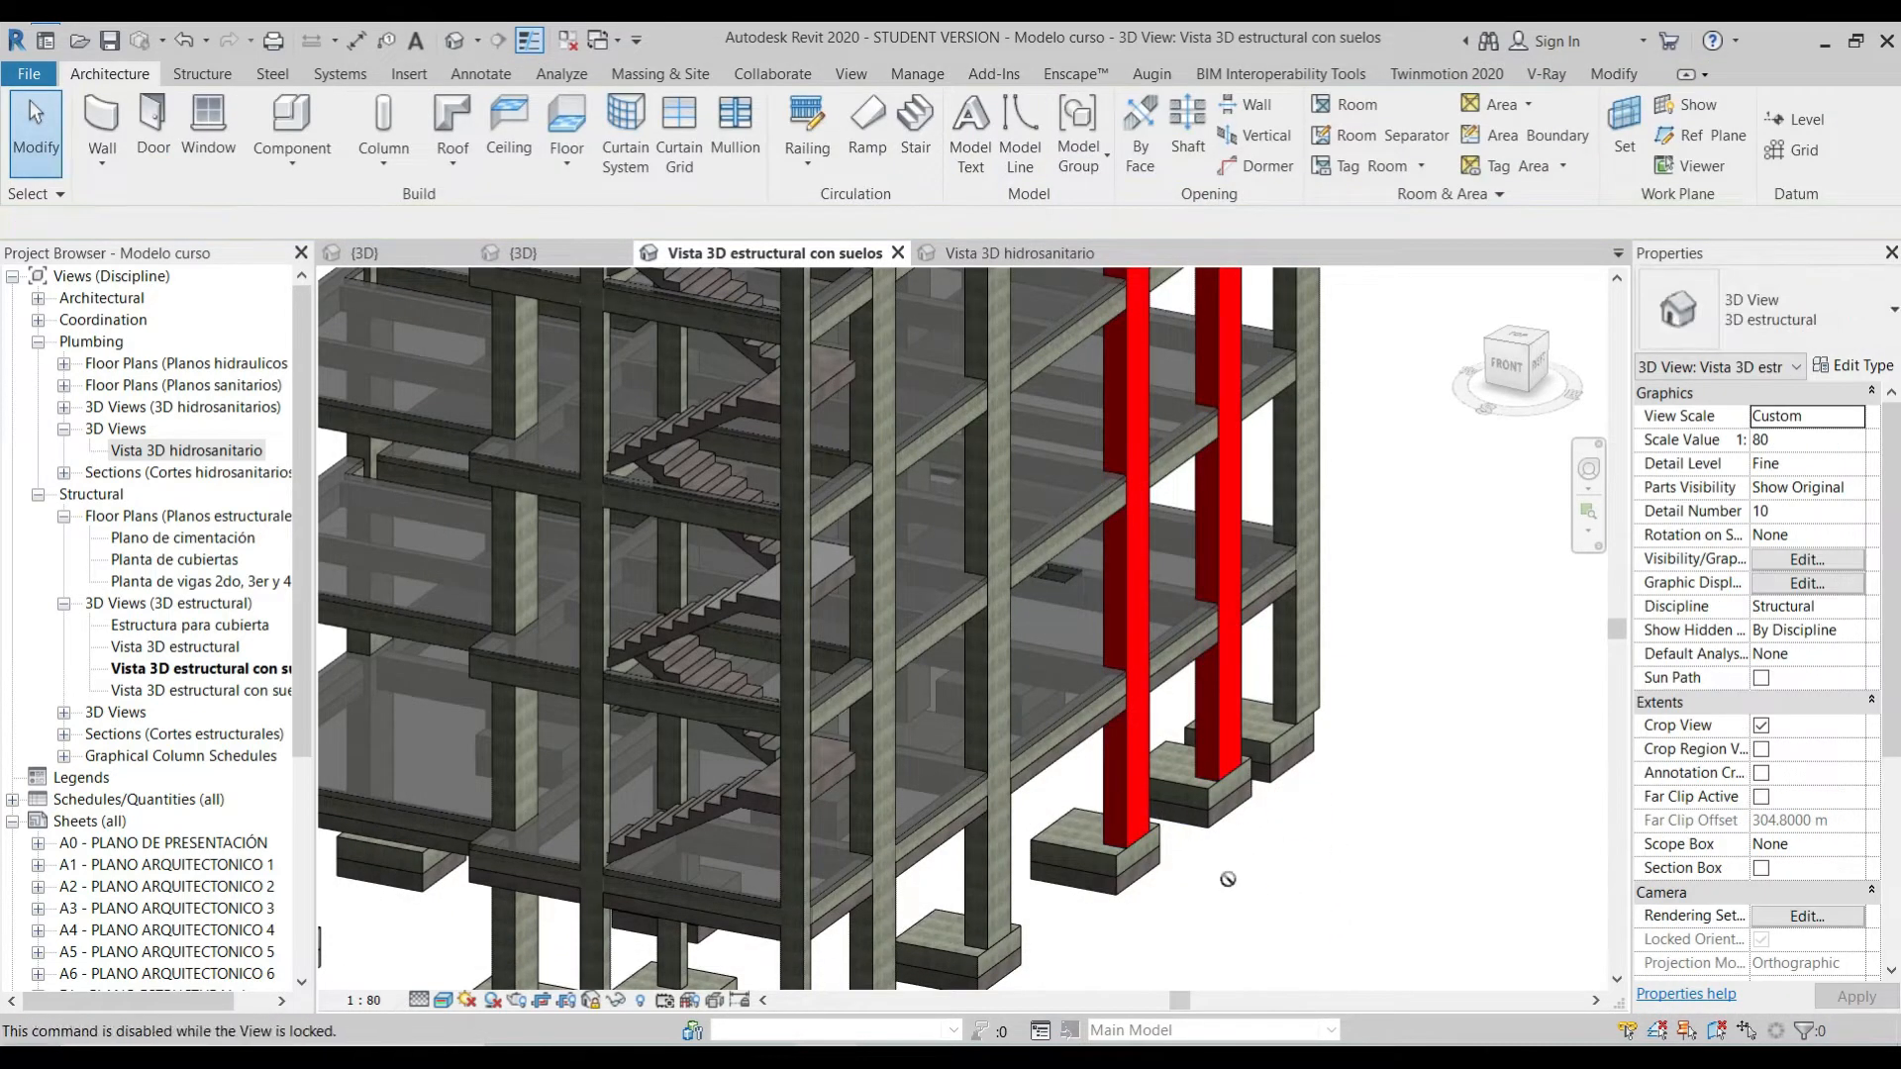
Step: Set the cost of column type C1 (0.40x0.40)m to 5000 in its type properties
left_click(1152, 718)
left_click(1855, 365)
scroll(1526, 594, "down", 2)
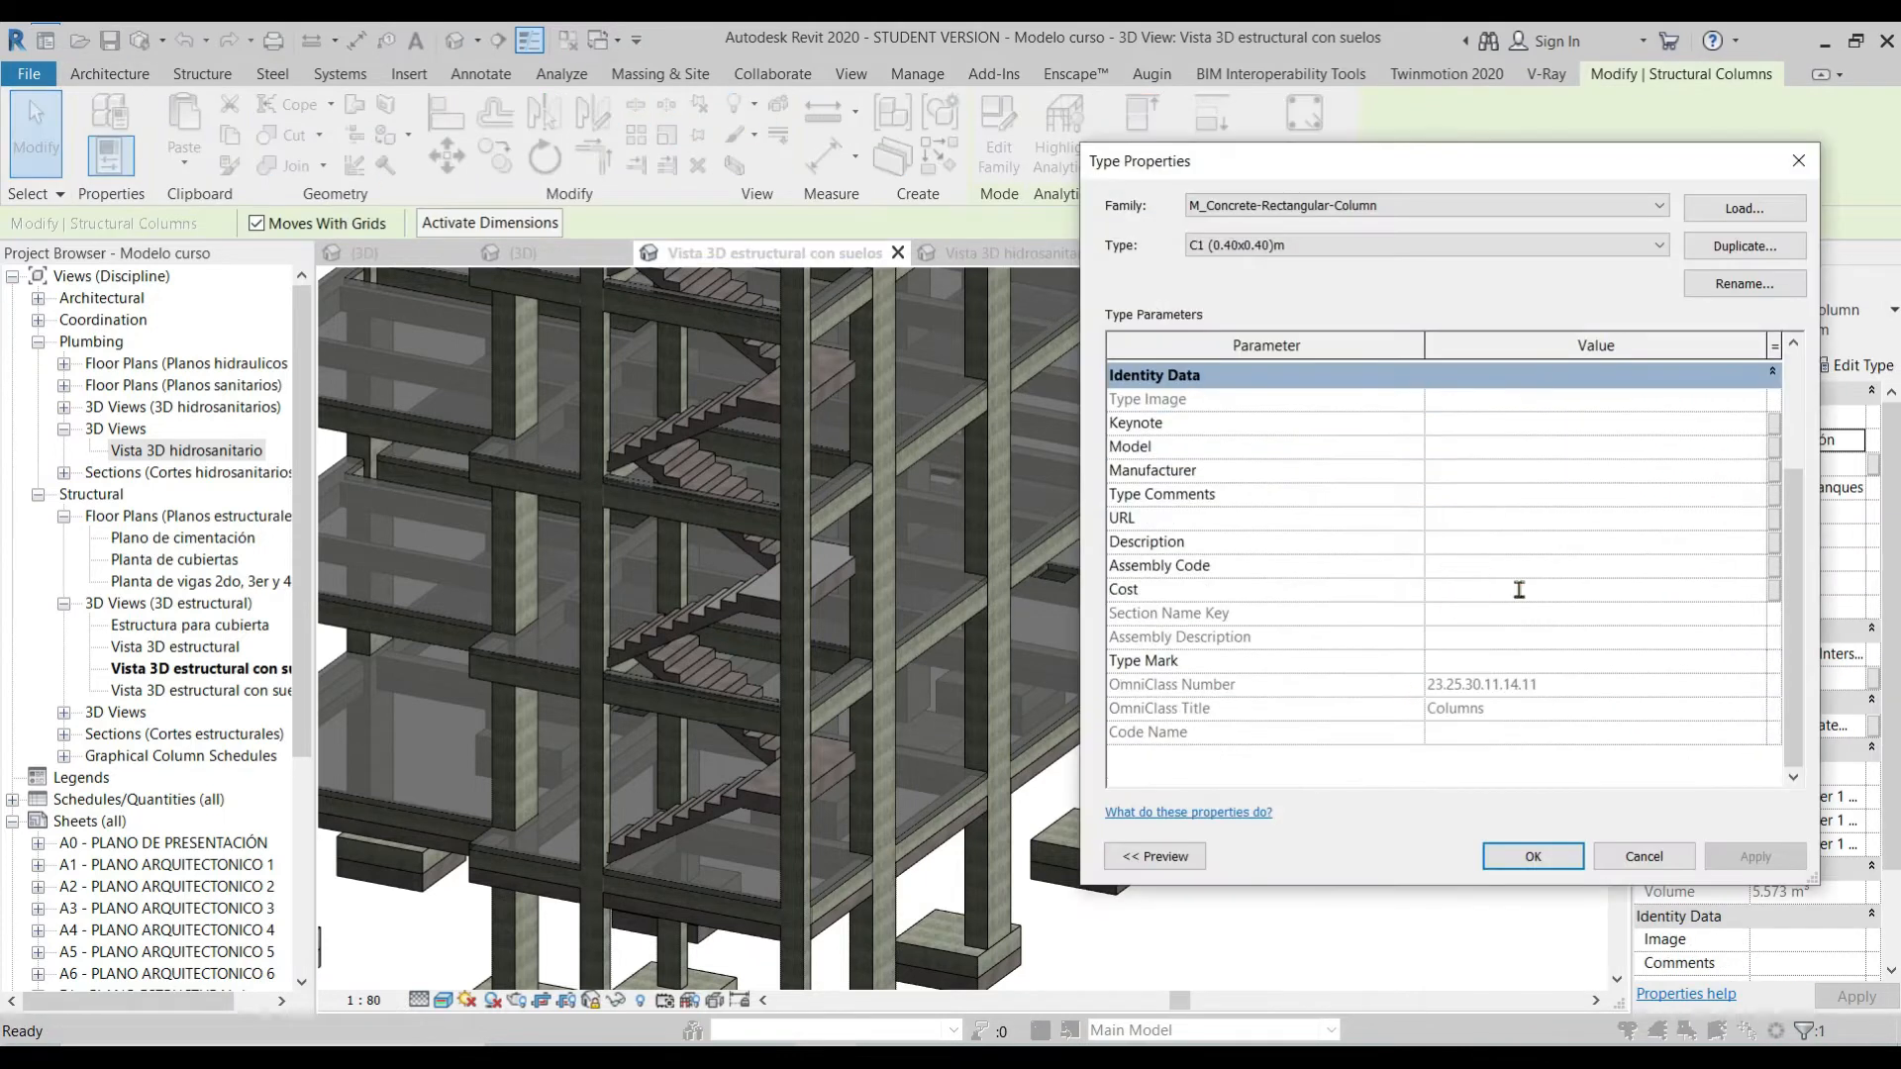
left_click(1532, 857)
Step: Set the cost of column type C2 (0.40x0.25)m to 3500 in its type properties
middle_click_drag(1294, 861, 1486, 695)
left_click(987, 822)
left_click(1854, 366)
left_click(1455, 719)
type("3500")
left_click(1533, 857)
Step: Create a Structural Columns schedule with the fields Type, Volume and Cost
right_click(176, 800)
left_click(238, 531)
left_click_drag(984, 388, 987, 557)
scroll(987, 558, "down", 4)
left_click(614, 421)
left_click(974, 666)
left_click(990, 520)
left_click(1360, 424)
left_click(1359, 424)
double_click(990, 561)
left_click(1439, 776)
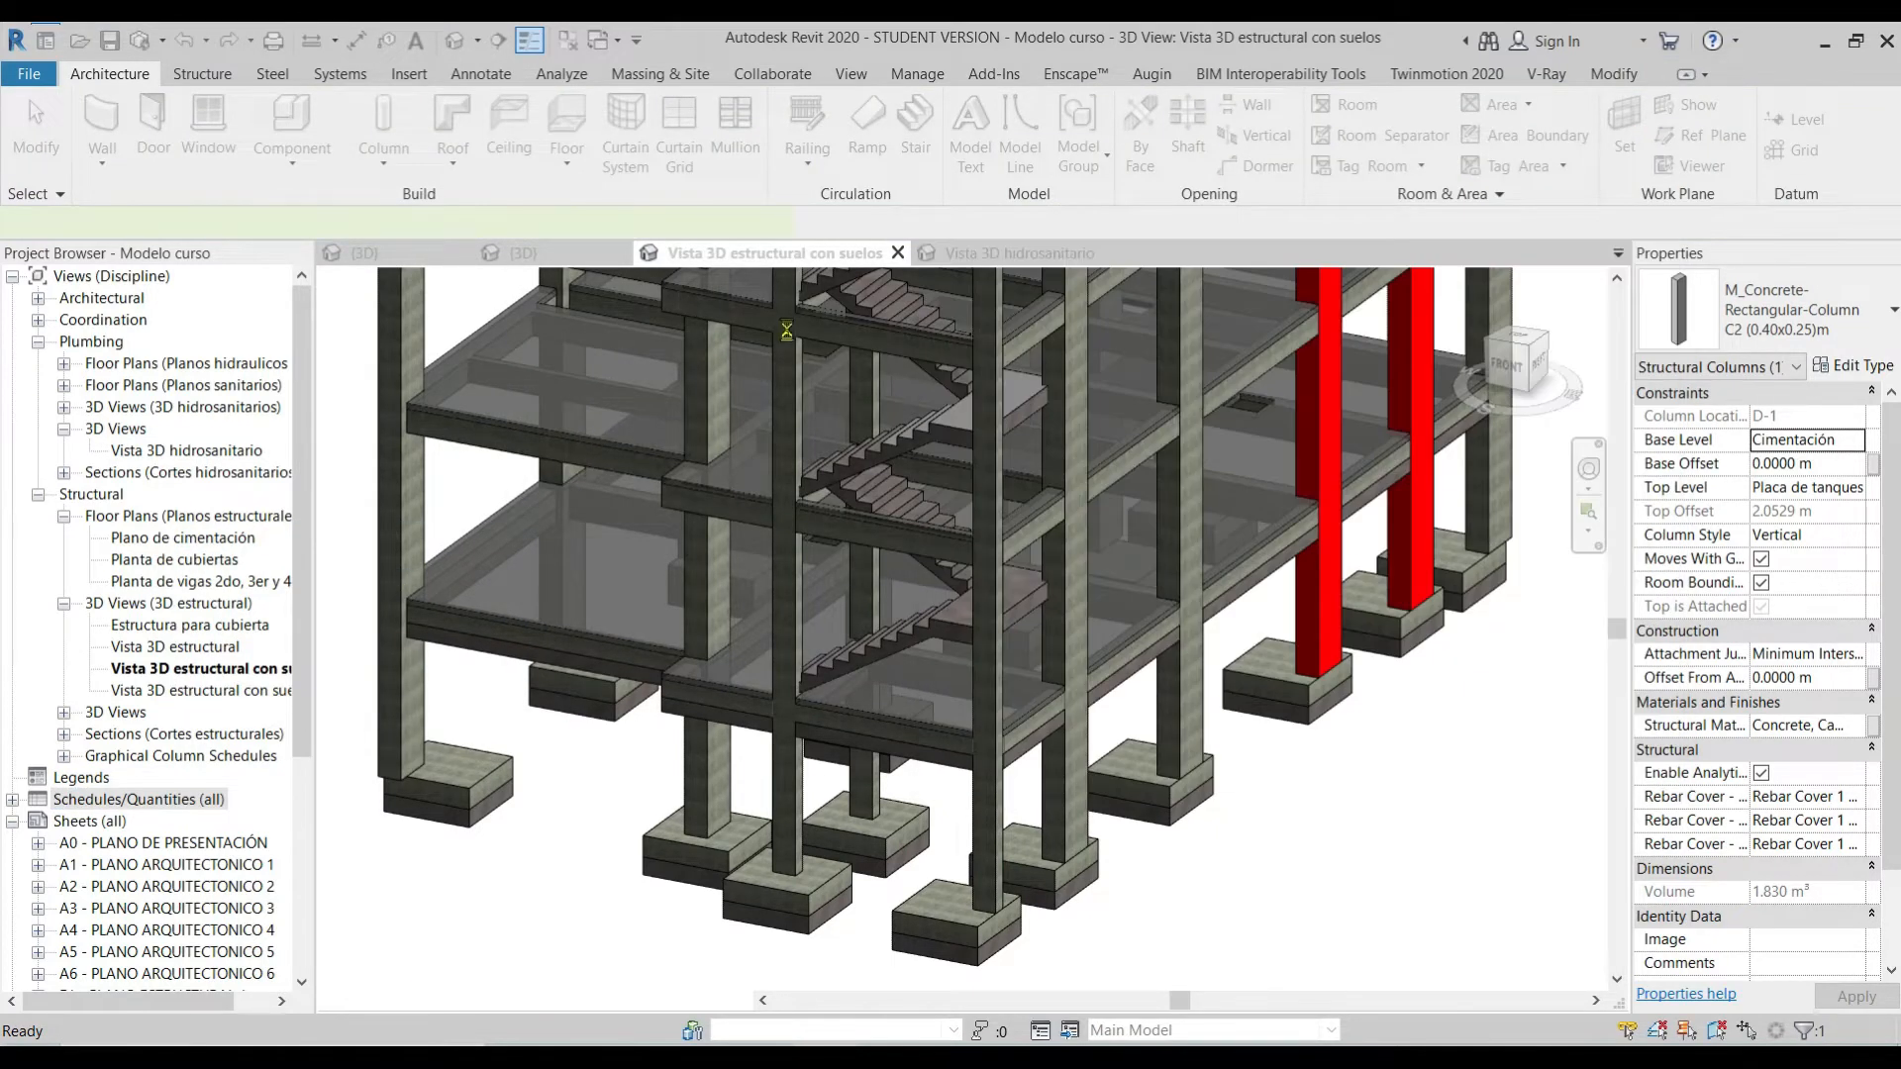
Step: Add a calculated field named Costo total to the column schedule, with a formula that multiplies two existing fields
left_click(1823, 583)
left_click(1364, 630)
type("Costo total")
left_click(1334, 603)
left_click(1424, 586)
type("*")
left_click(1335, 603)
left_click(1358, 334)
left_click(1424, 587)
left_click(1075, 656)
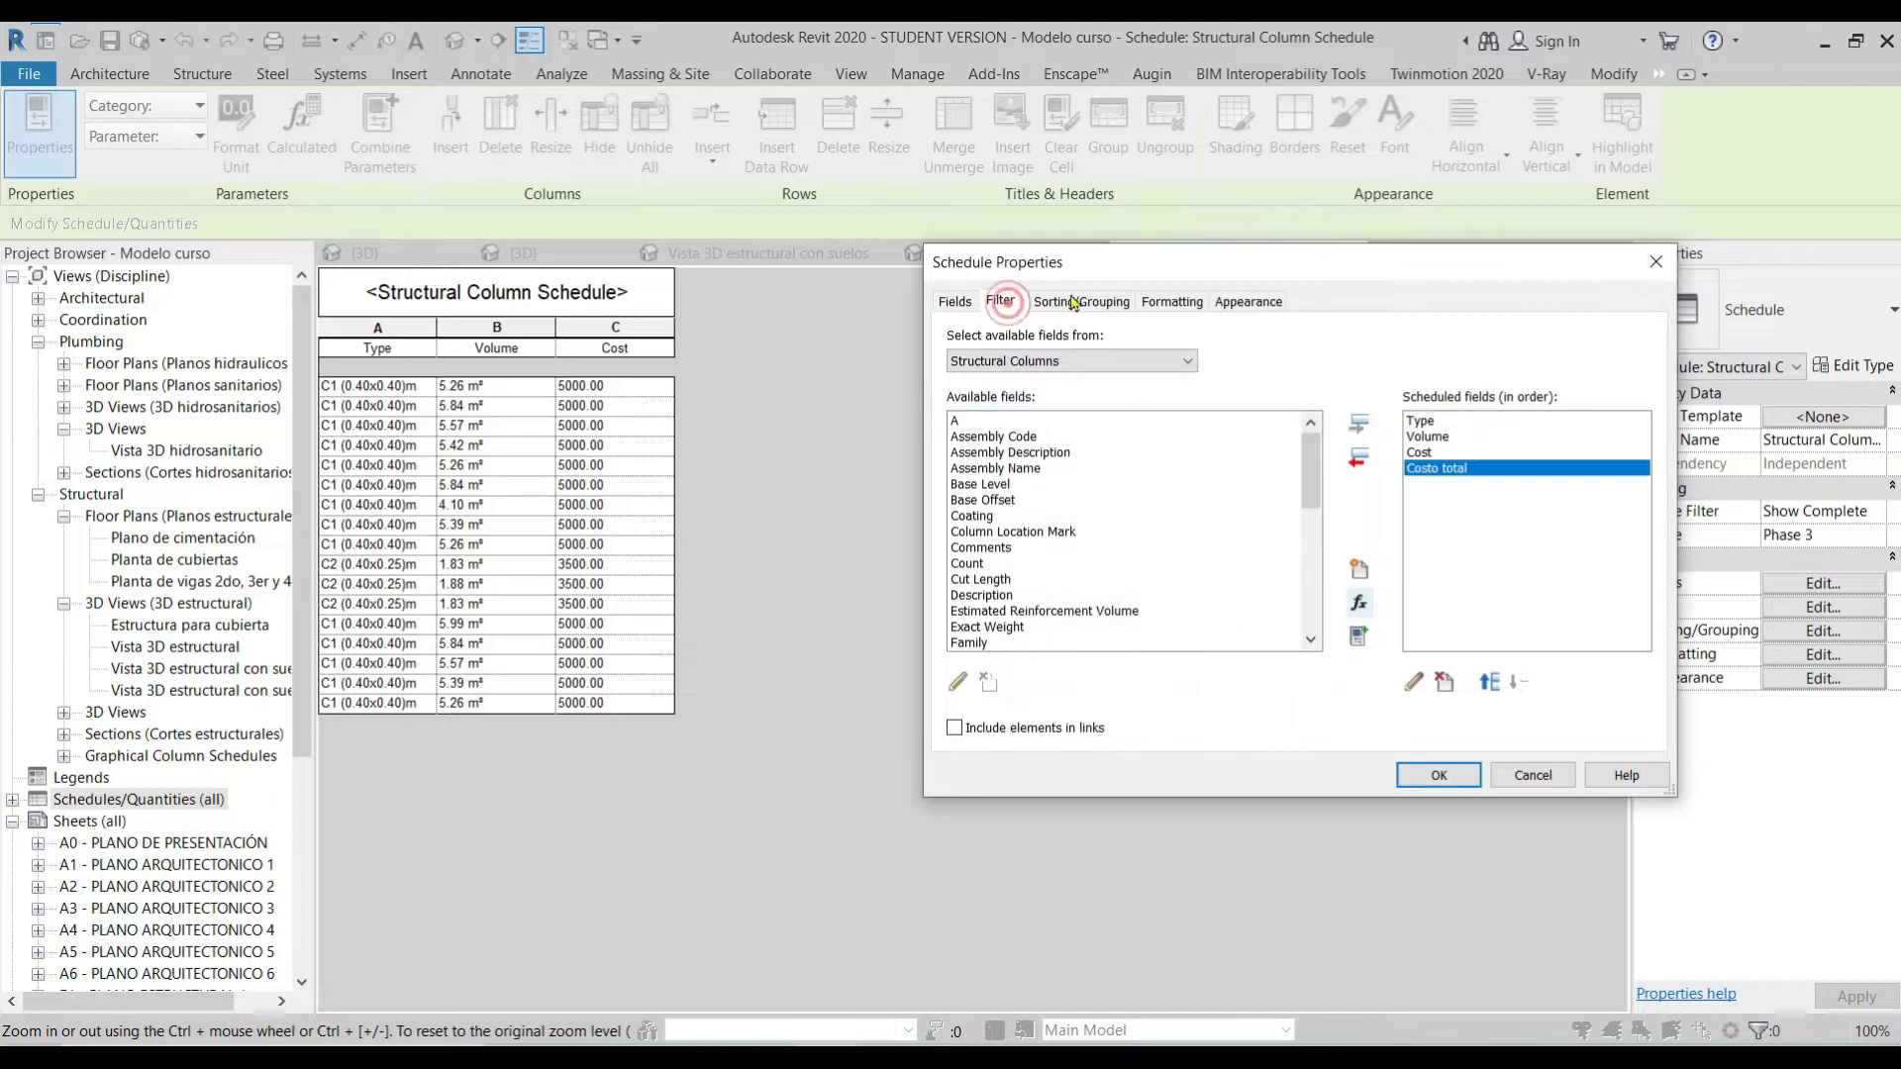
Step: Configure the column schedule's sorting, grouping and field formatting, and apply the schedule properties
left_click(1082, 300)
left_click(1181, 339)
left_click(1128, 377)
left_click(954, 634)
left_click(1171, 301)
left_click(1129, 371)
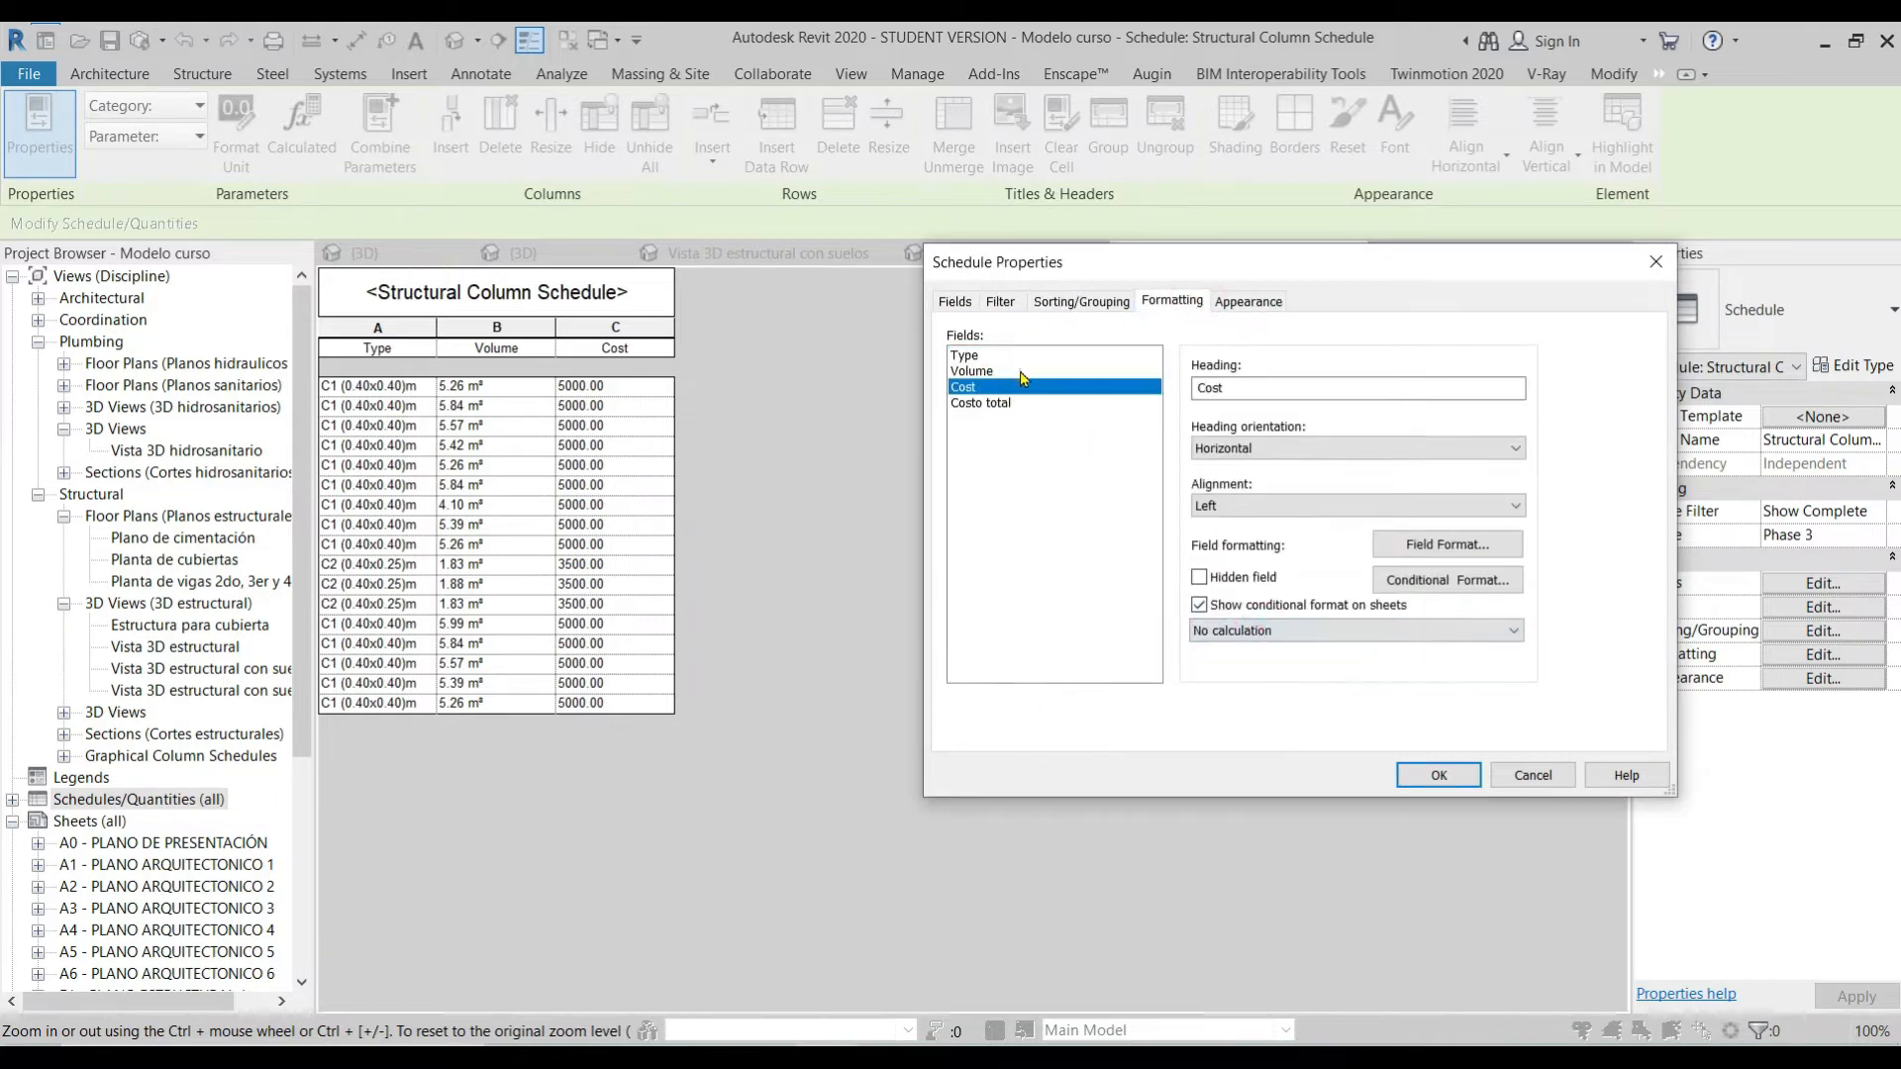
left_click(1438, 775)
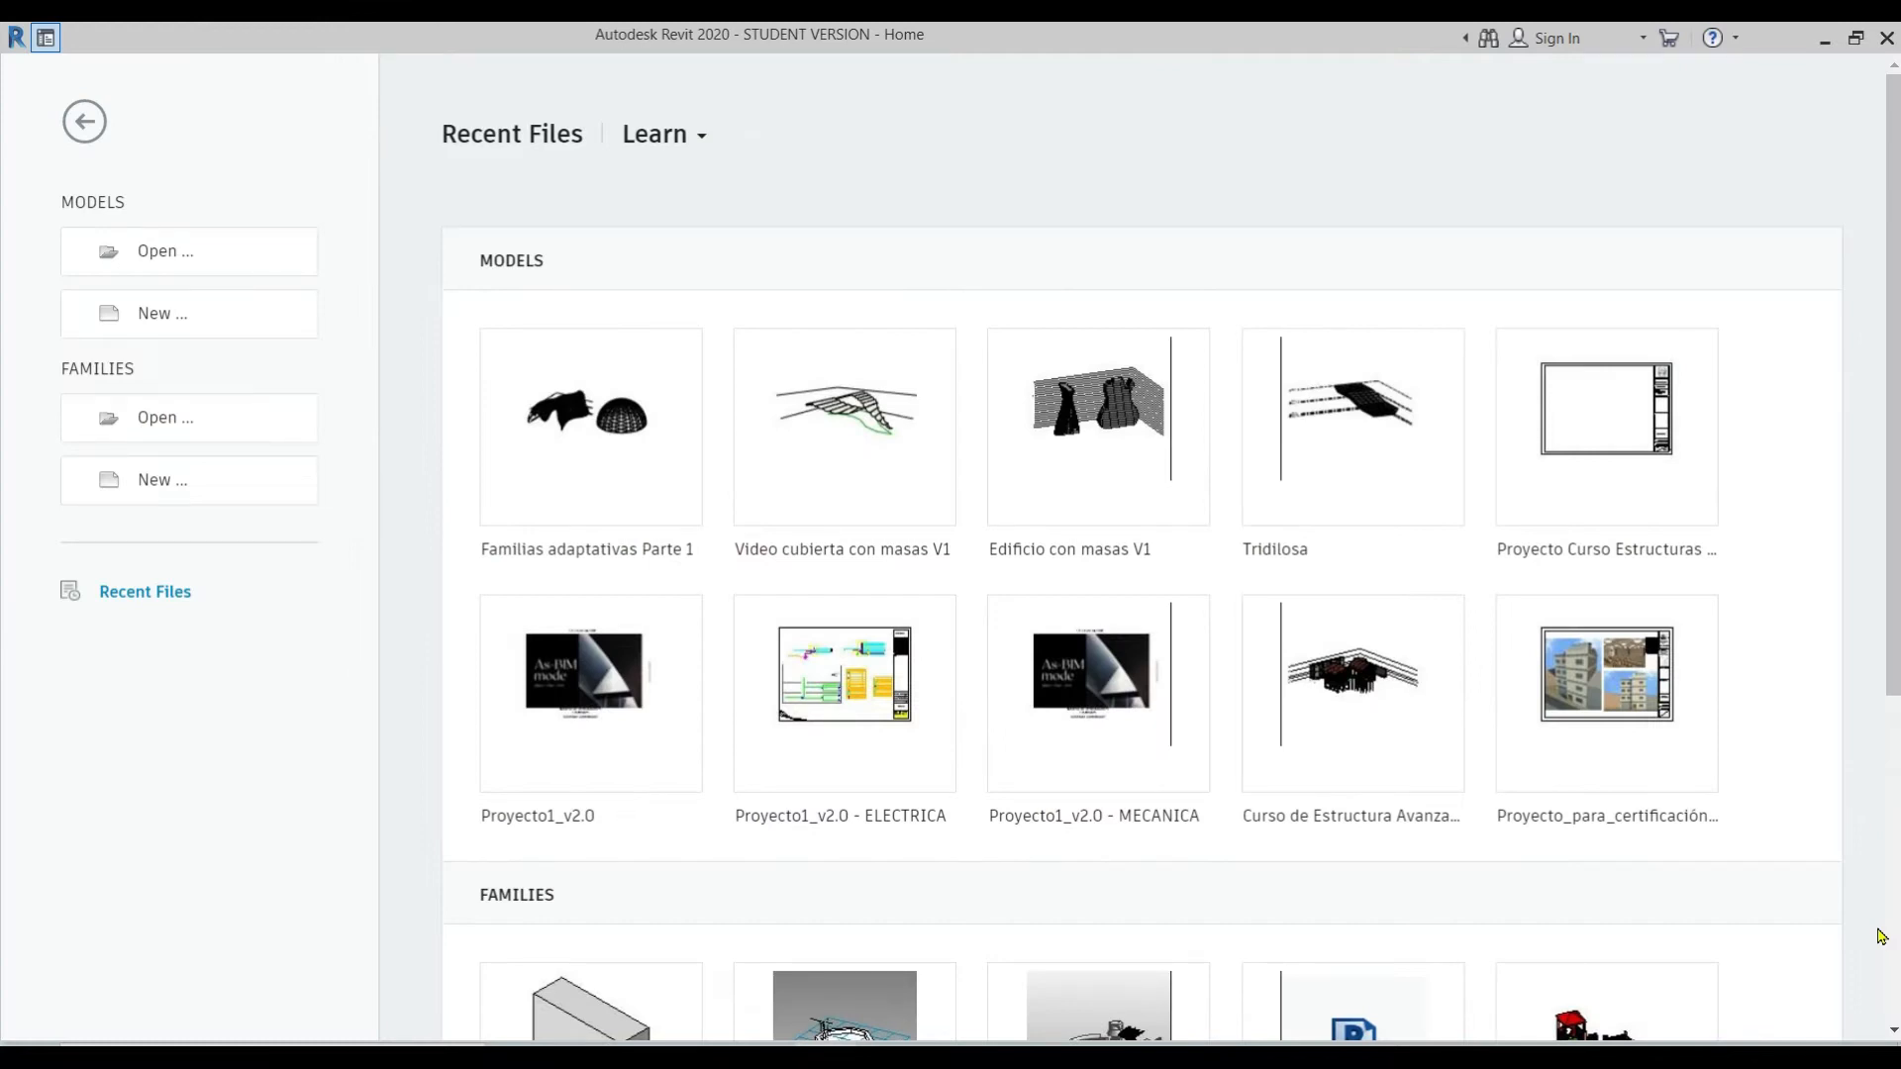
Step: Start a new family and browse to the English folder inside Family Templates
left_click(205, 502)
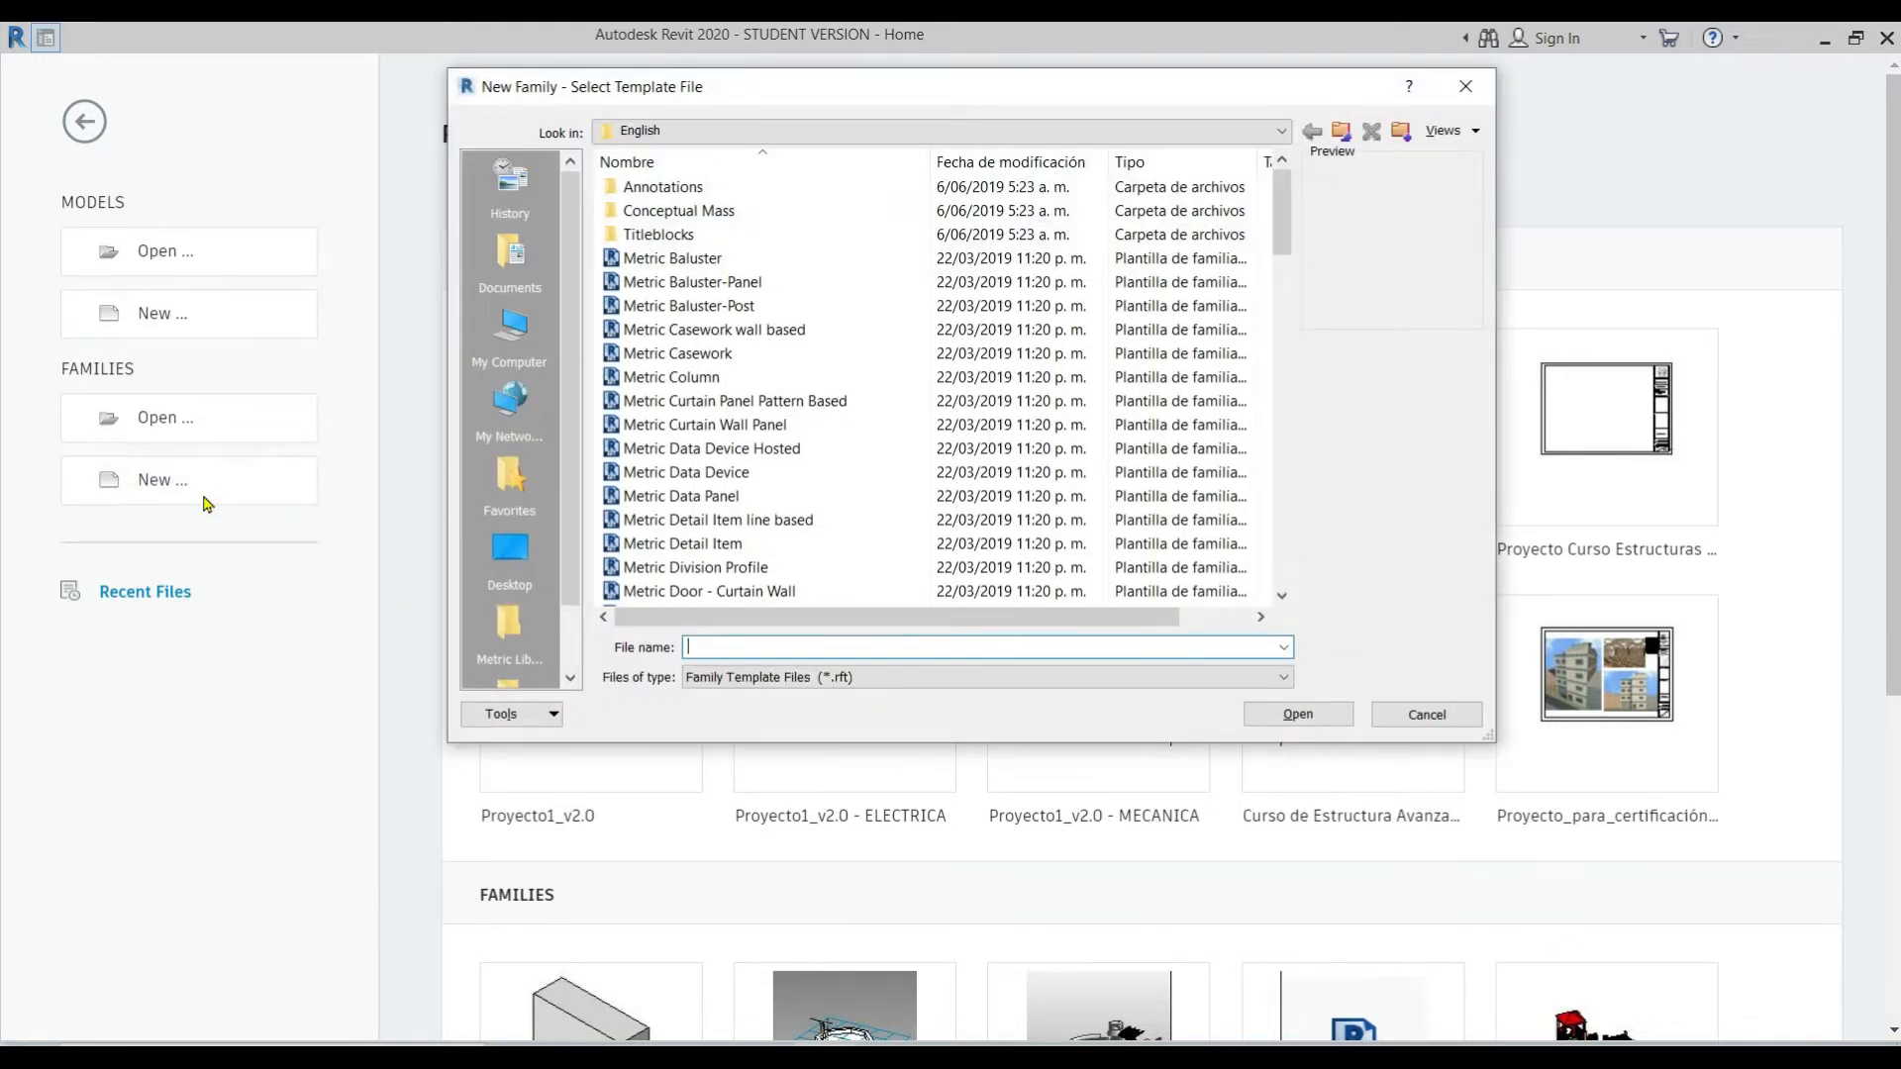
mouse_move(1282, 184)
left_mouse_down()
mouse_move(1279, 555)
mouse_move(1278, 198)
left_mouse_up()
left_click(1188, 133)
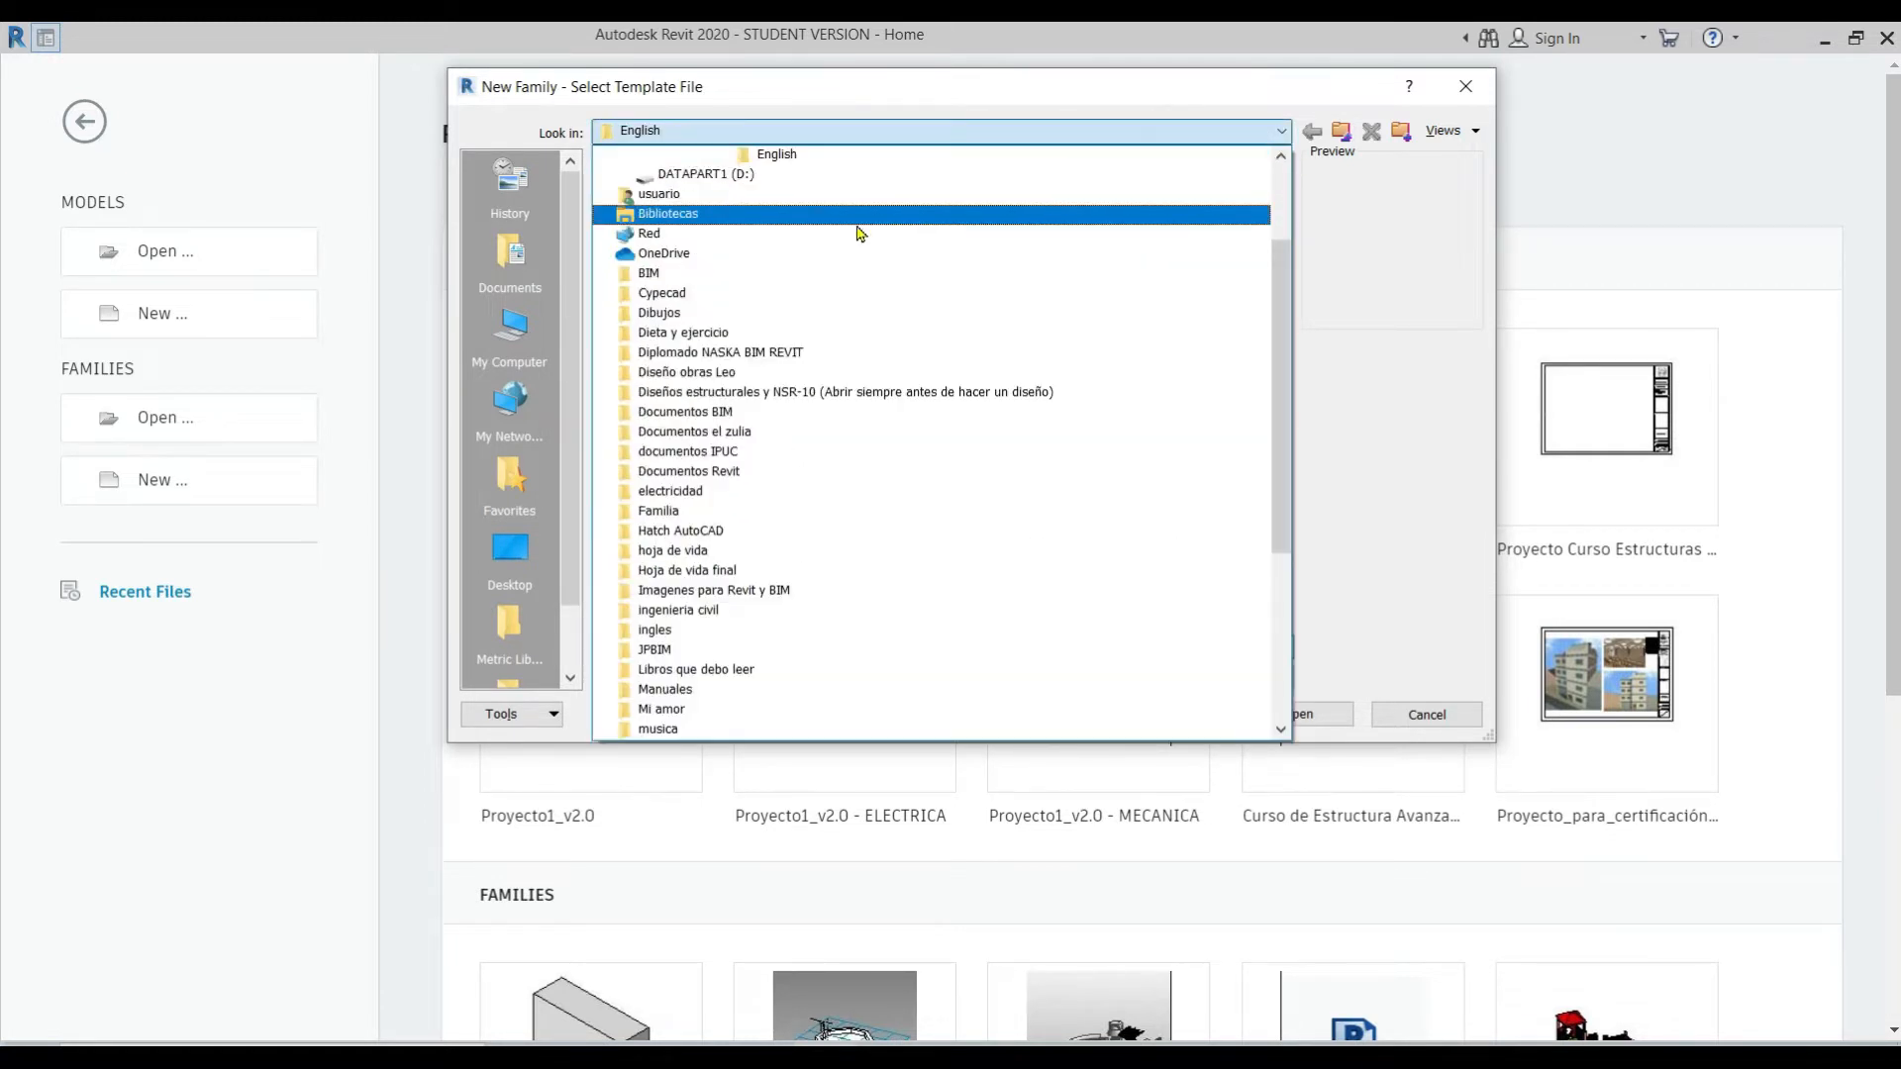
scroll(851, 238, "up", 3)
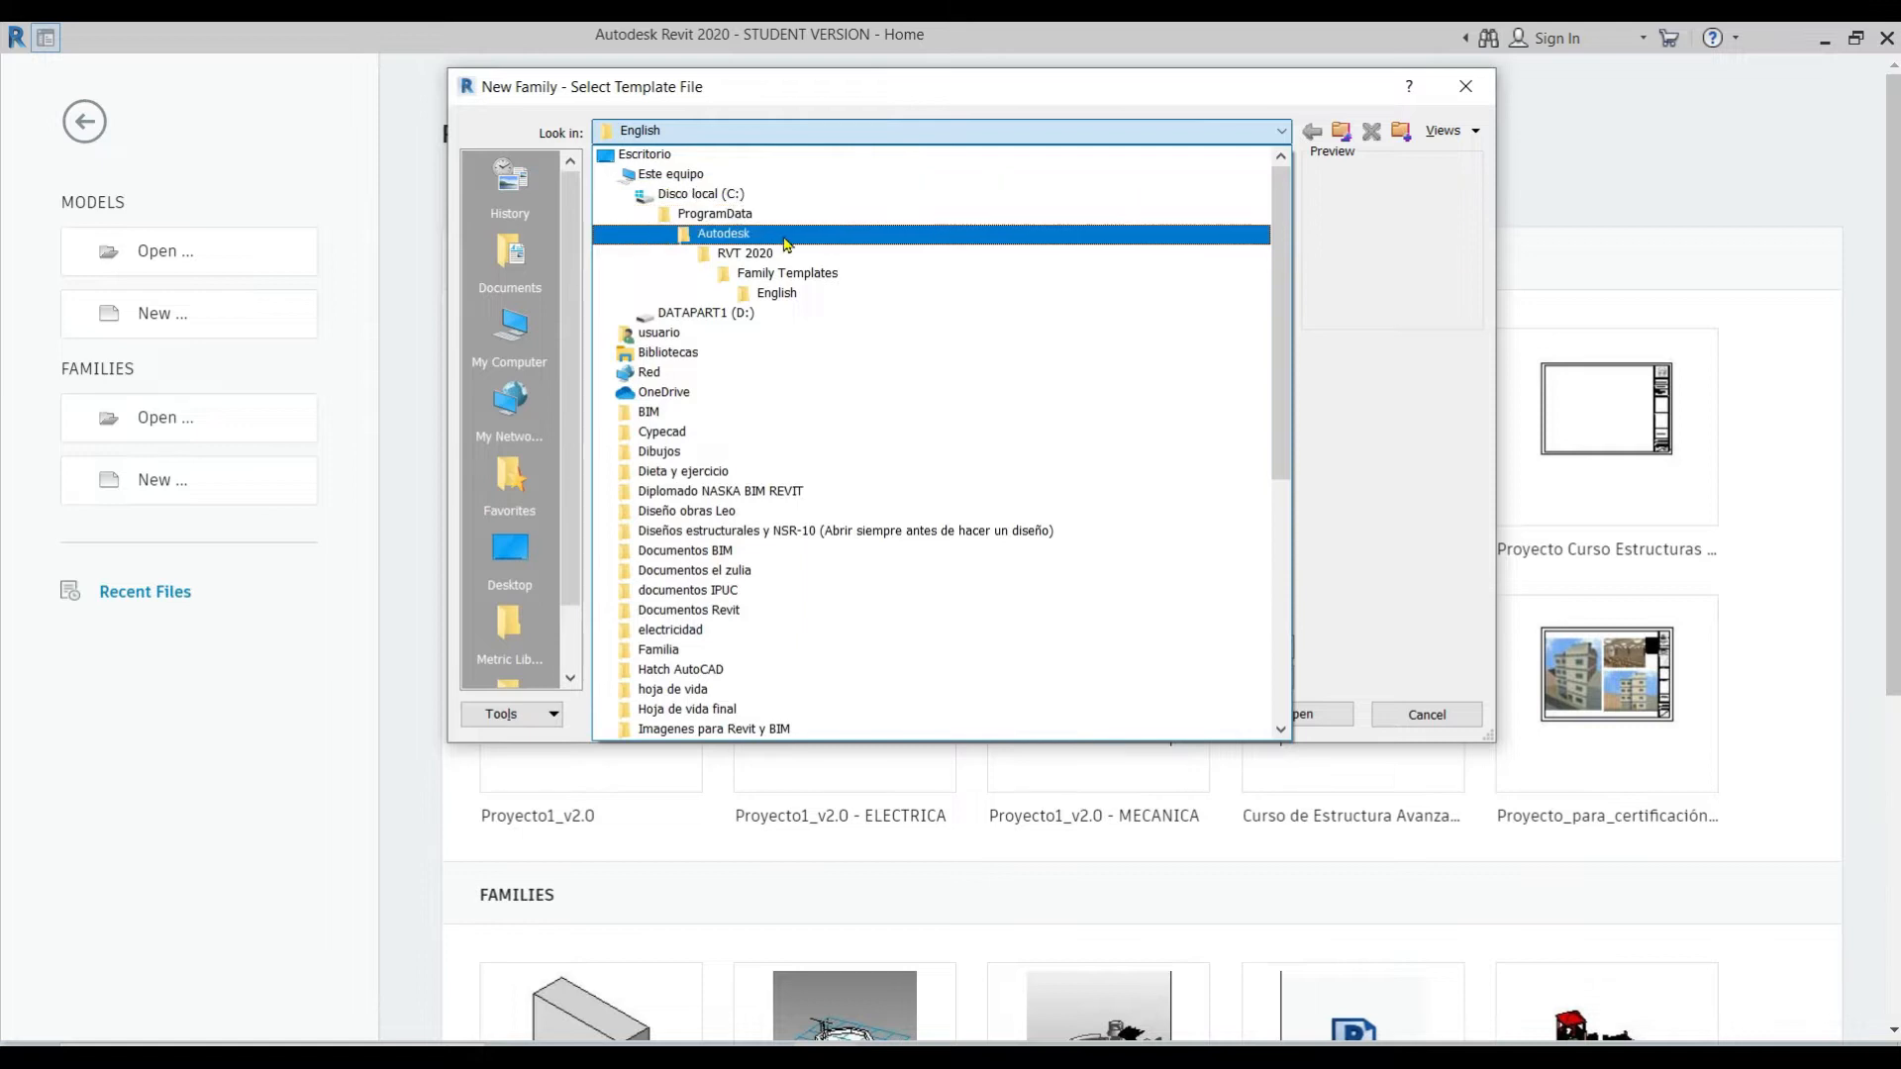
left_click(789, 297)
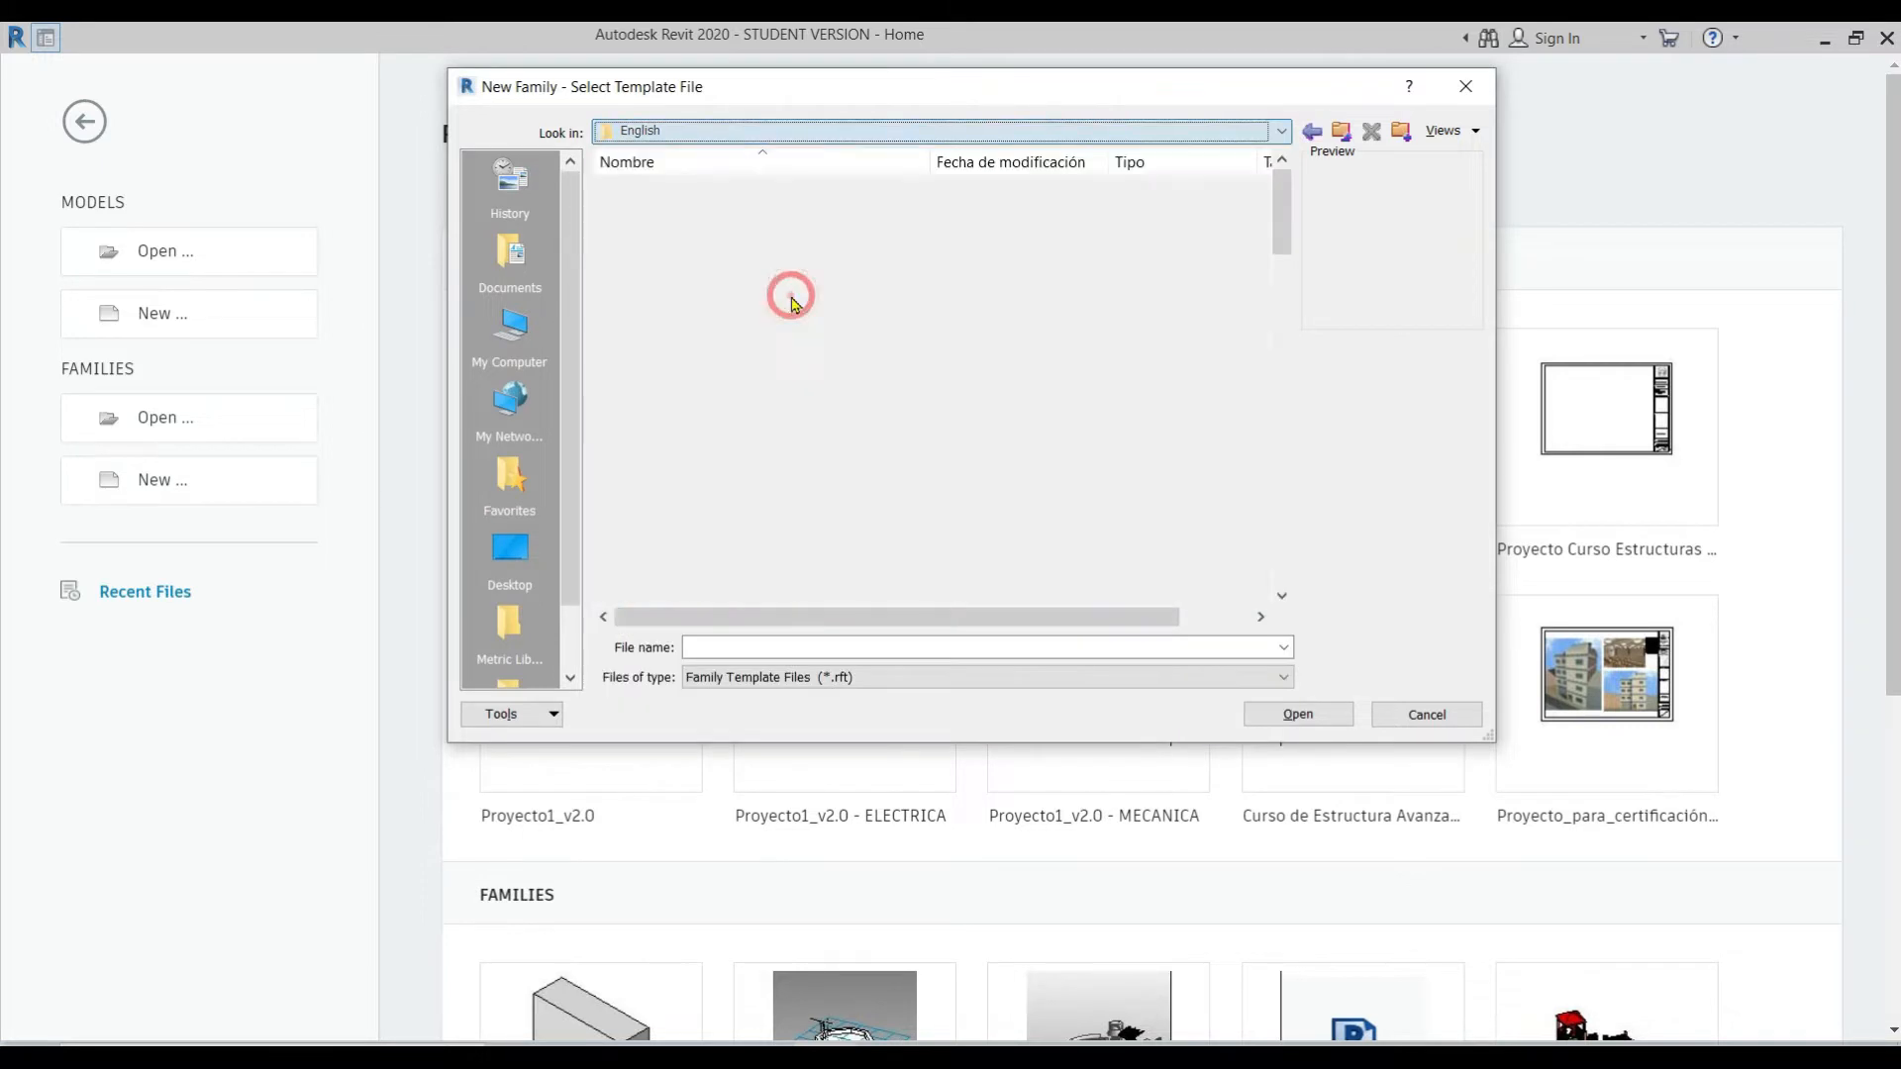
left_click(848, 129)
scroll(836, 218, "up", 3)
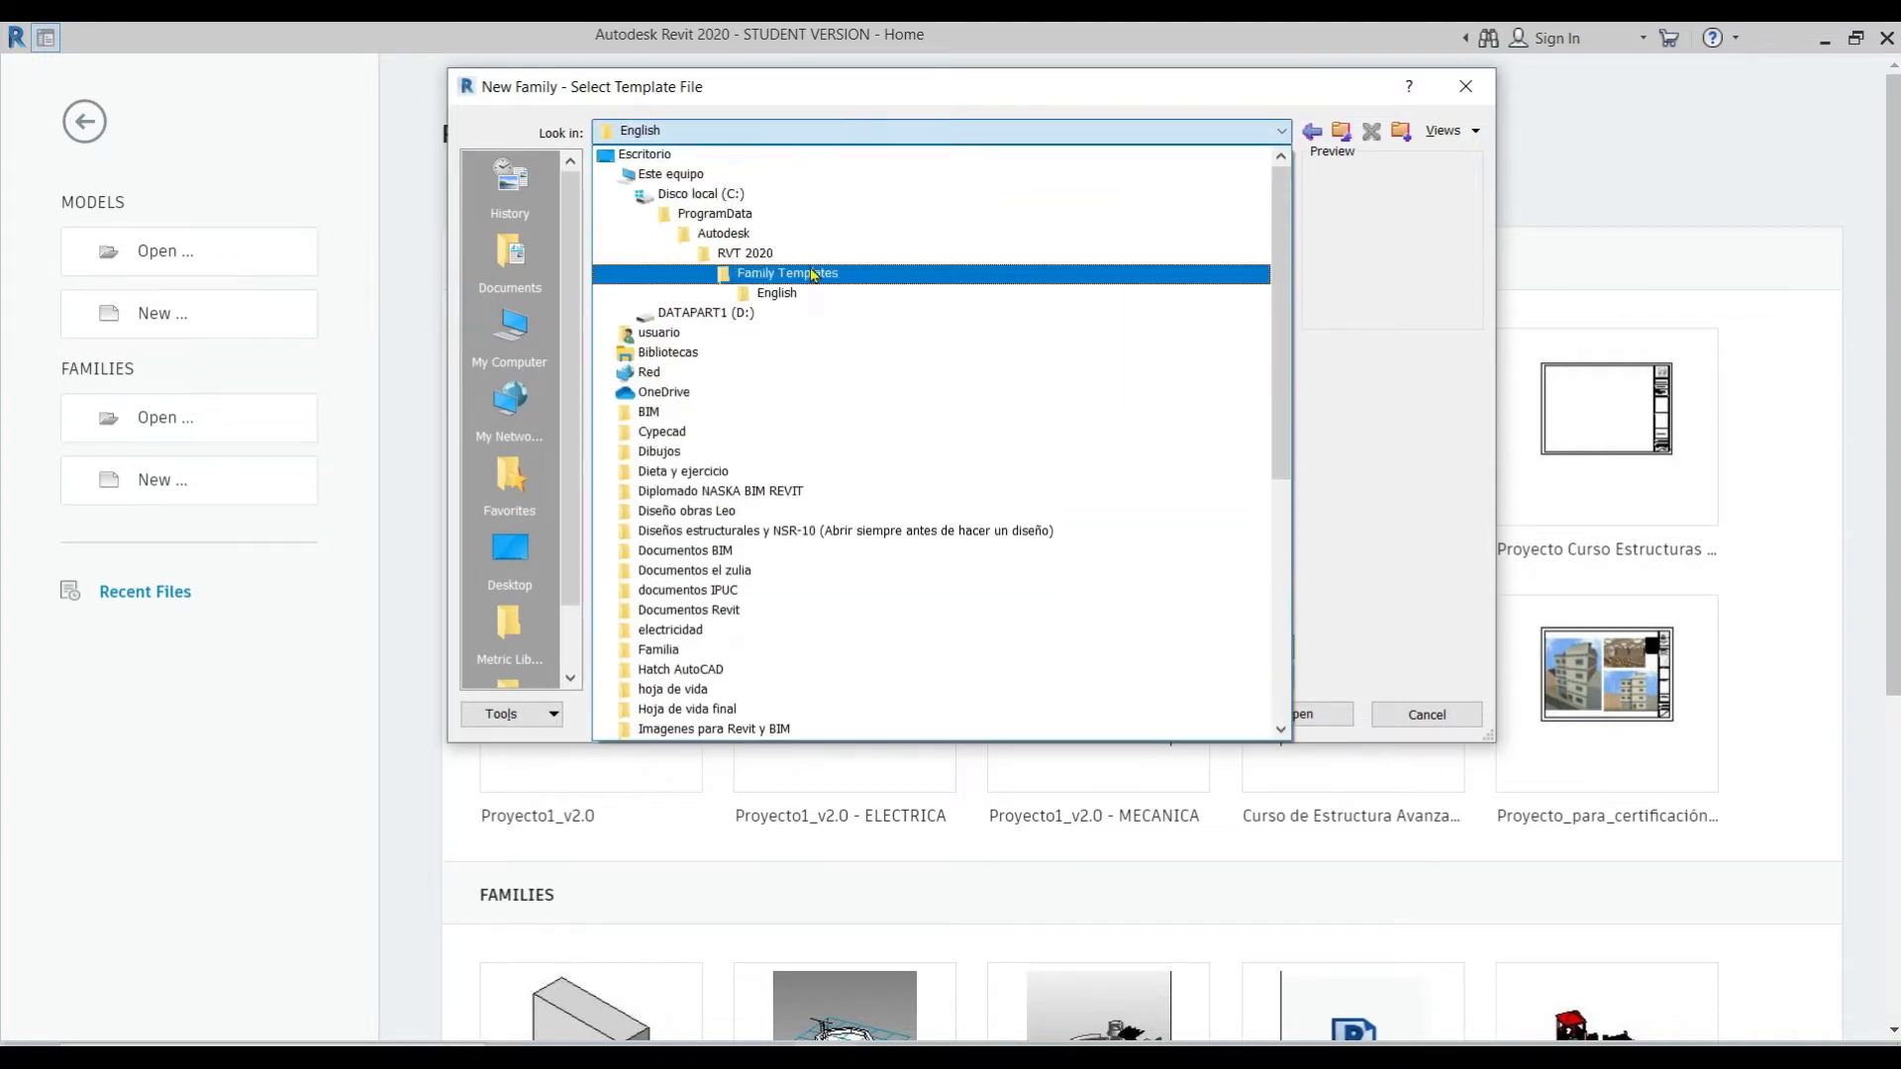
left_click(830, 272)
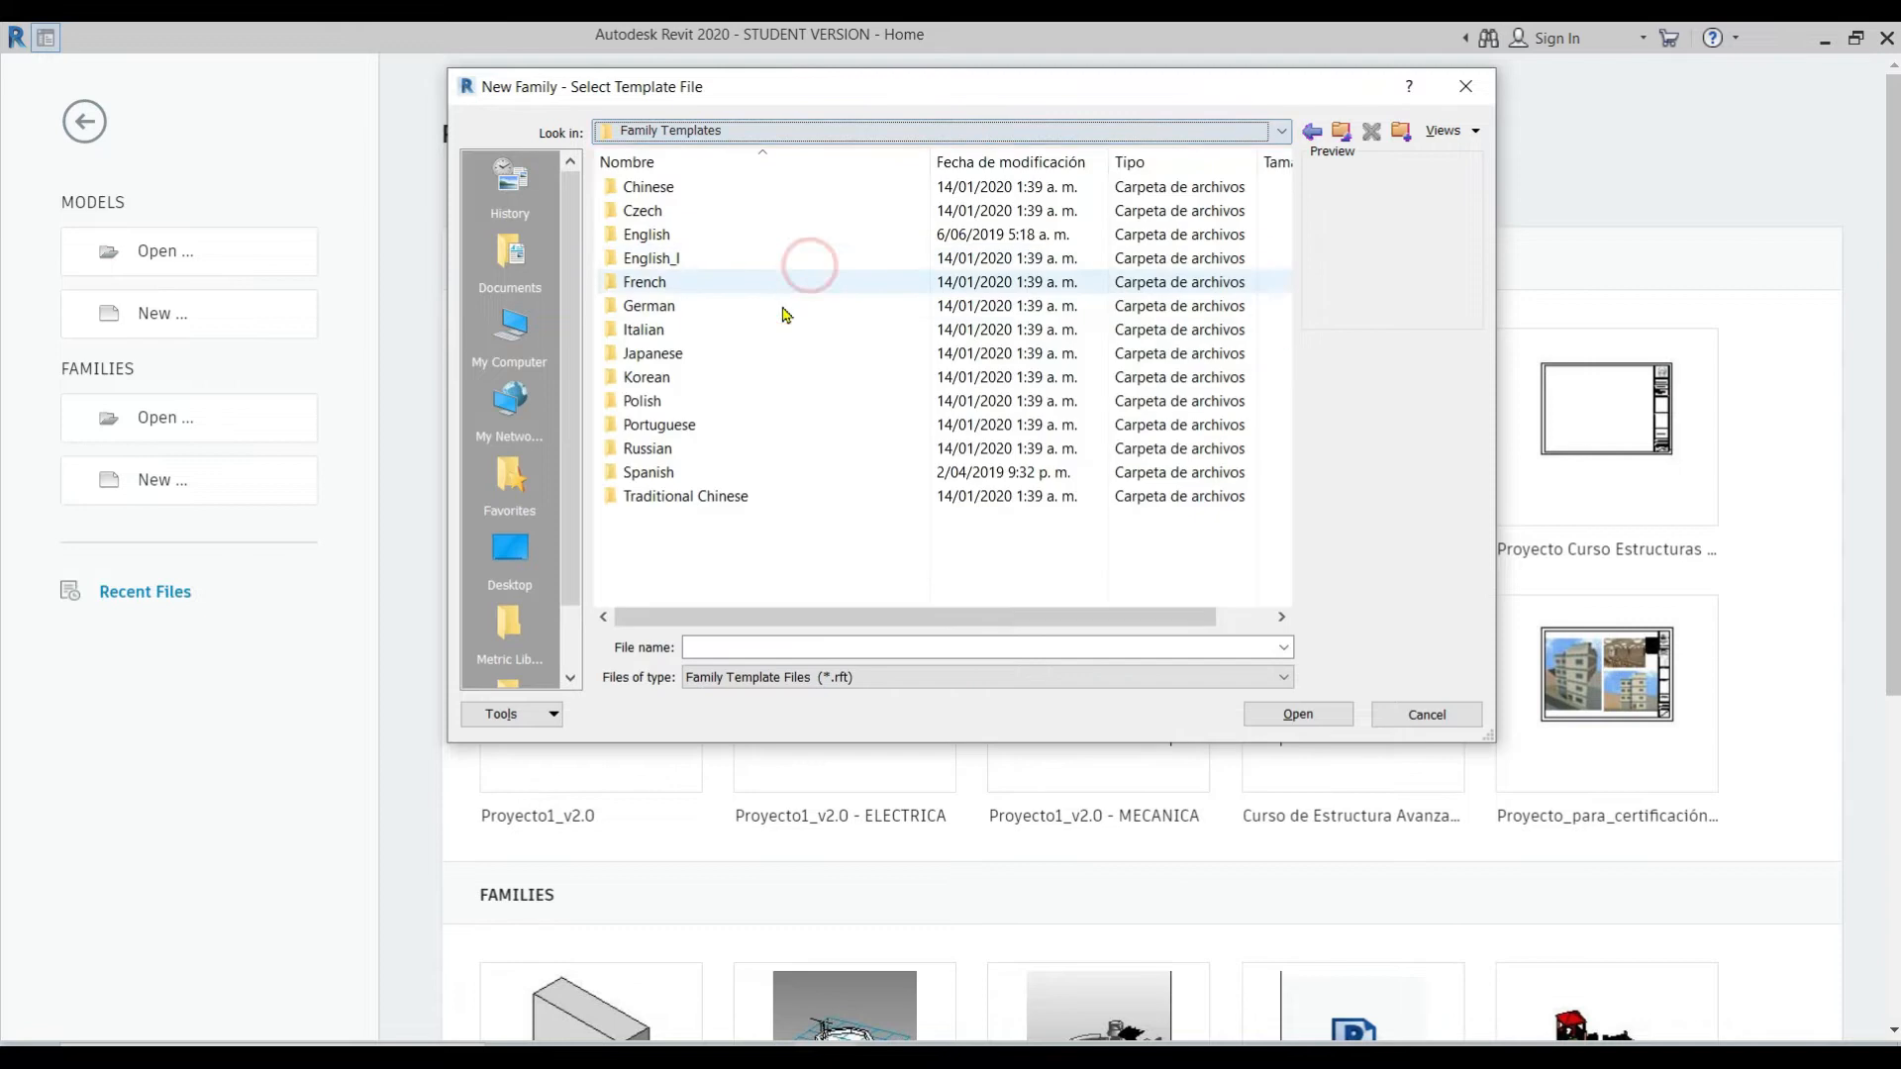
double_click(724, 240)
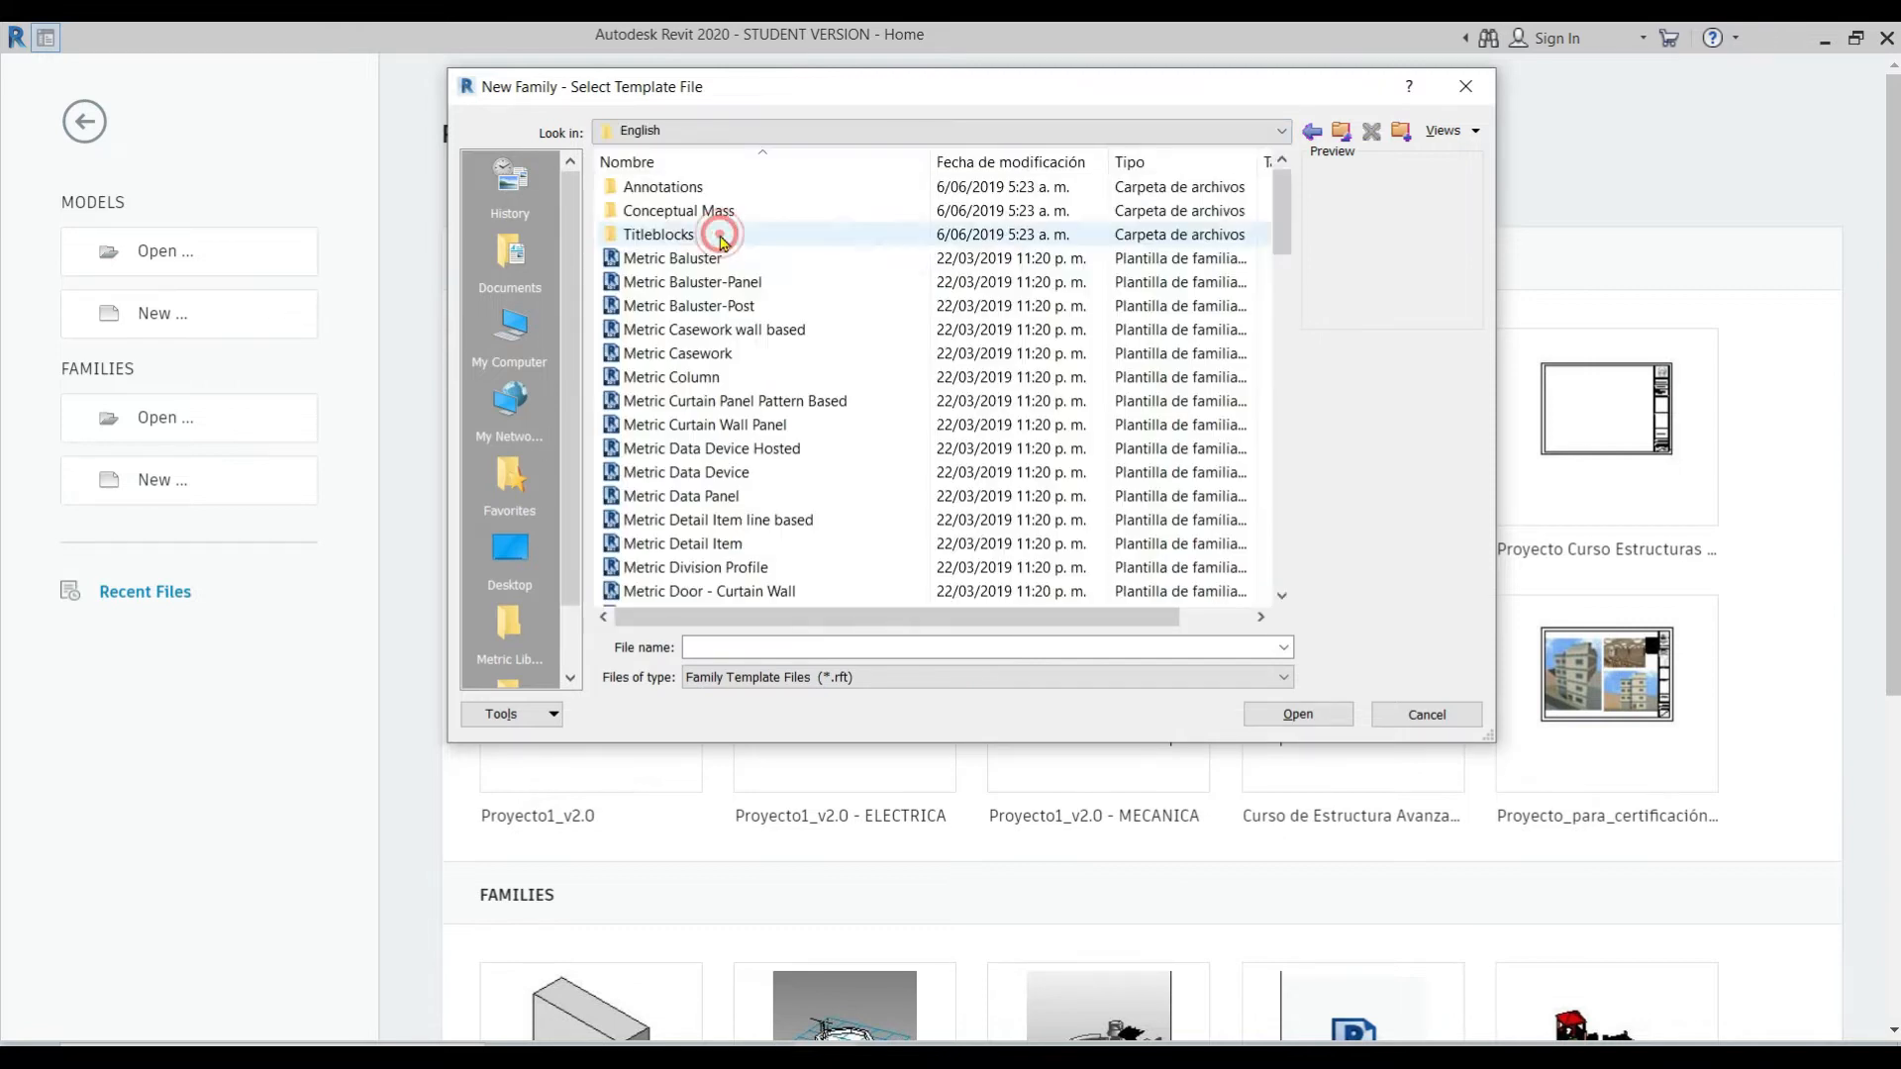
Step: Preview several family templates, including Metric Baluster-Panel, Metric Window, Metric Structural Foundation, Metric Structural Column and Metric Planting
left_click(802, 260)
left_click(836, 282)
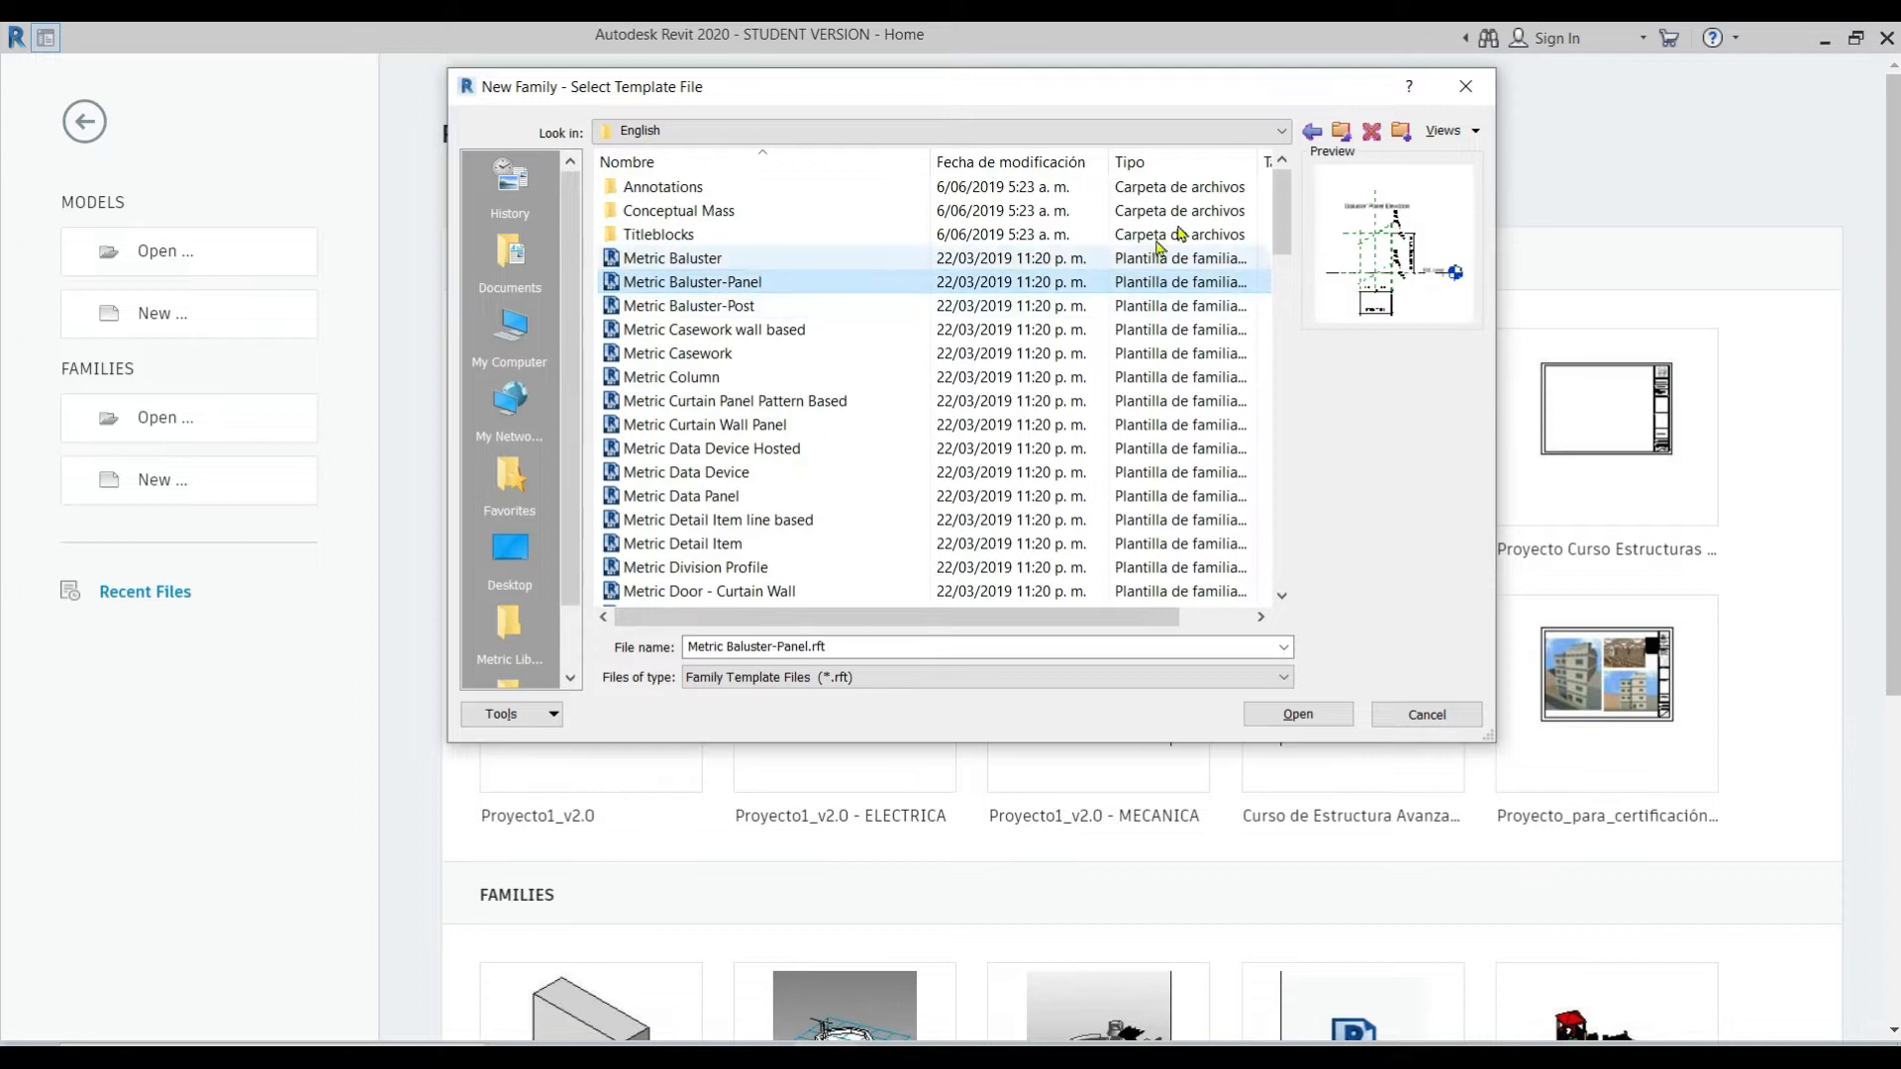
left_click_drag(1283, 200, 1181, 560)
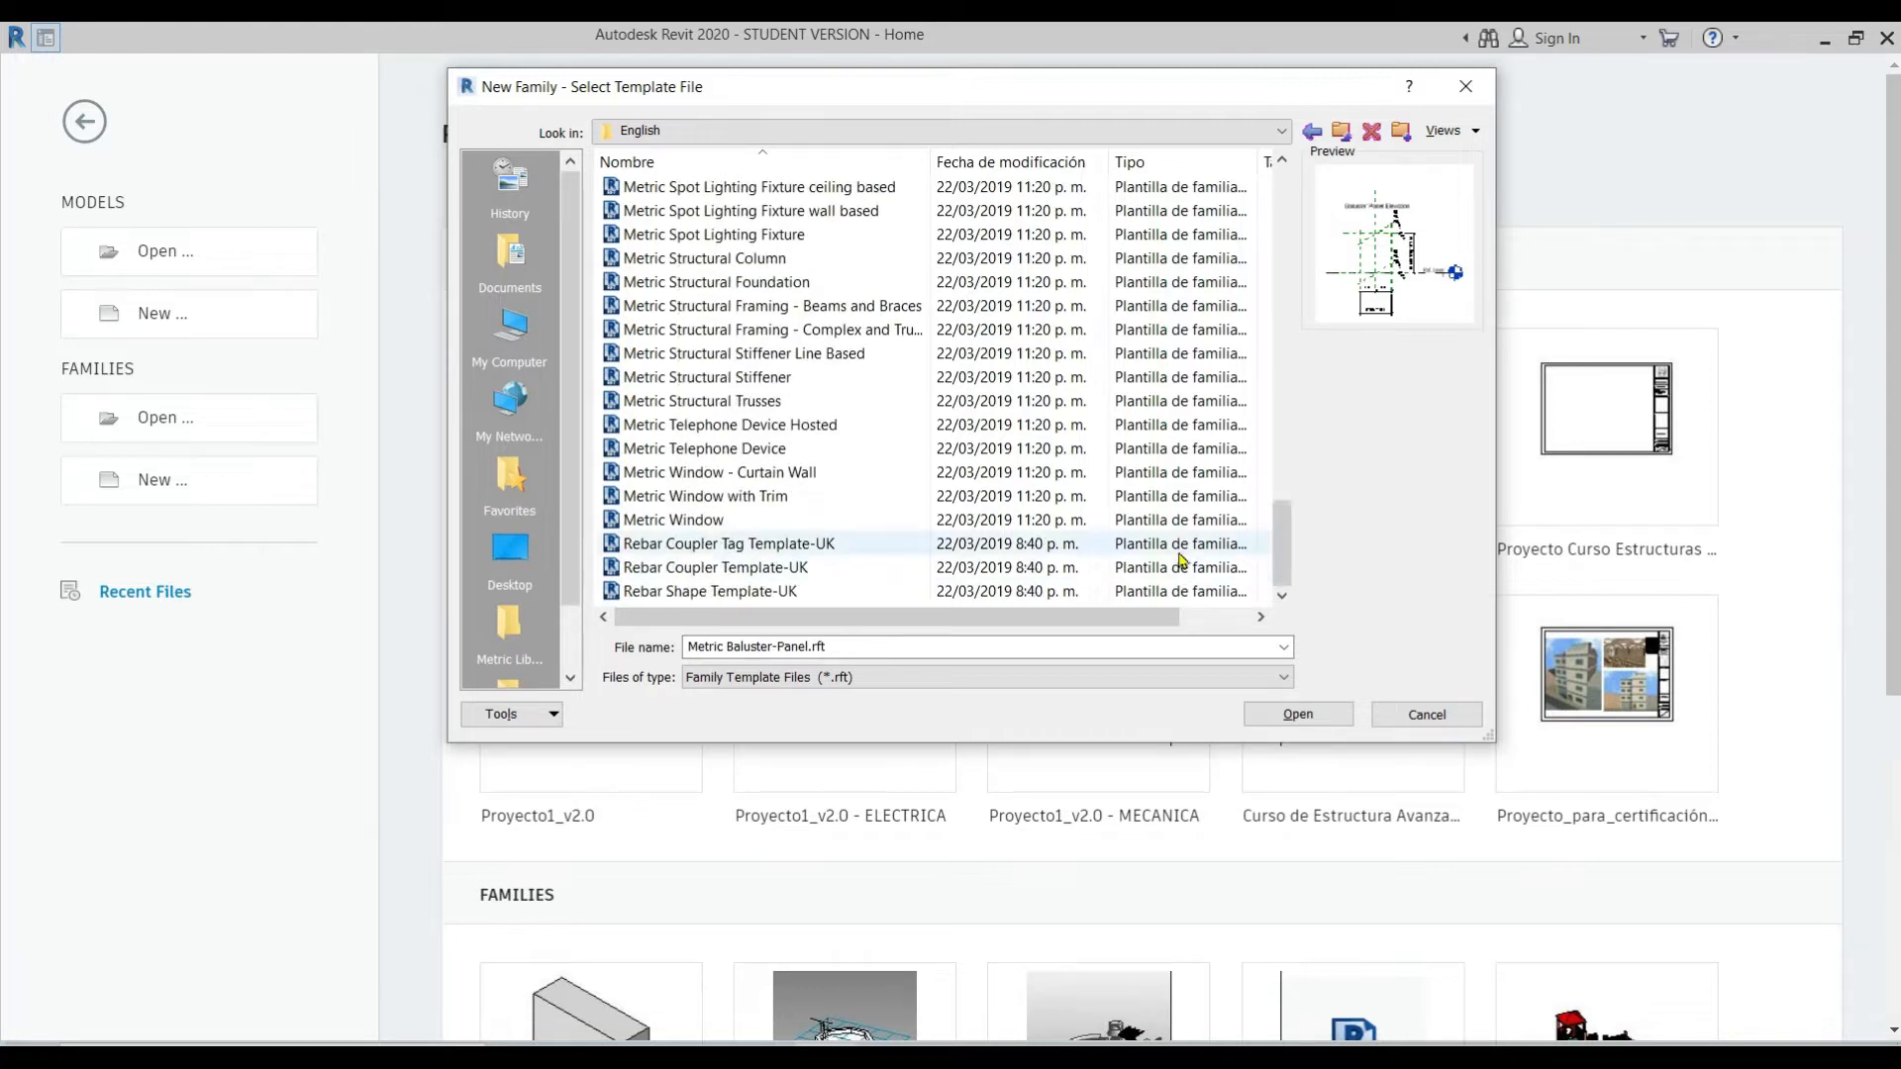
left_click(876, 523)
scroll(852, 554, "up", 2)
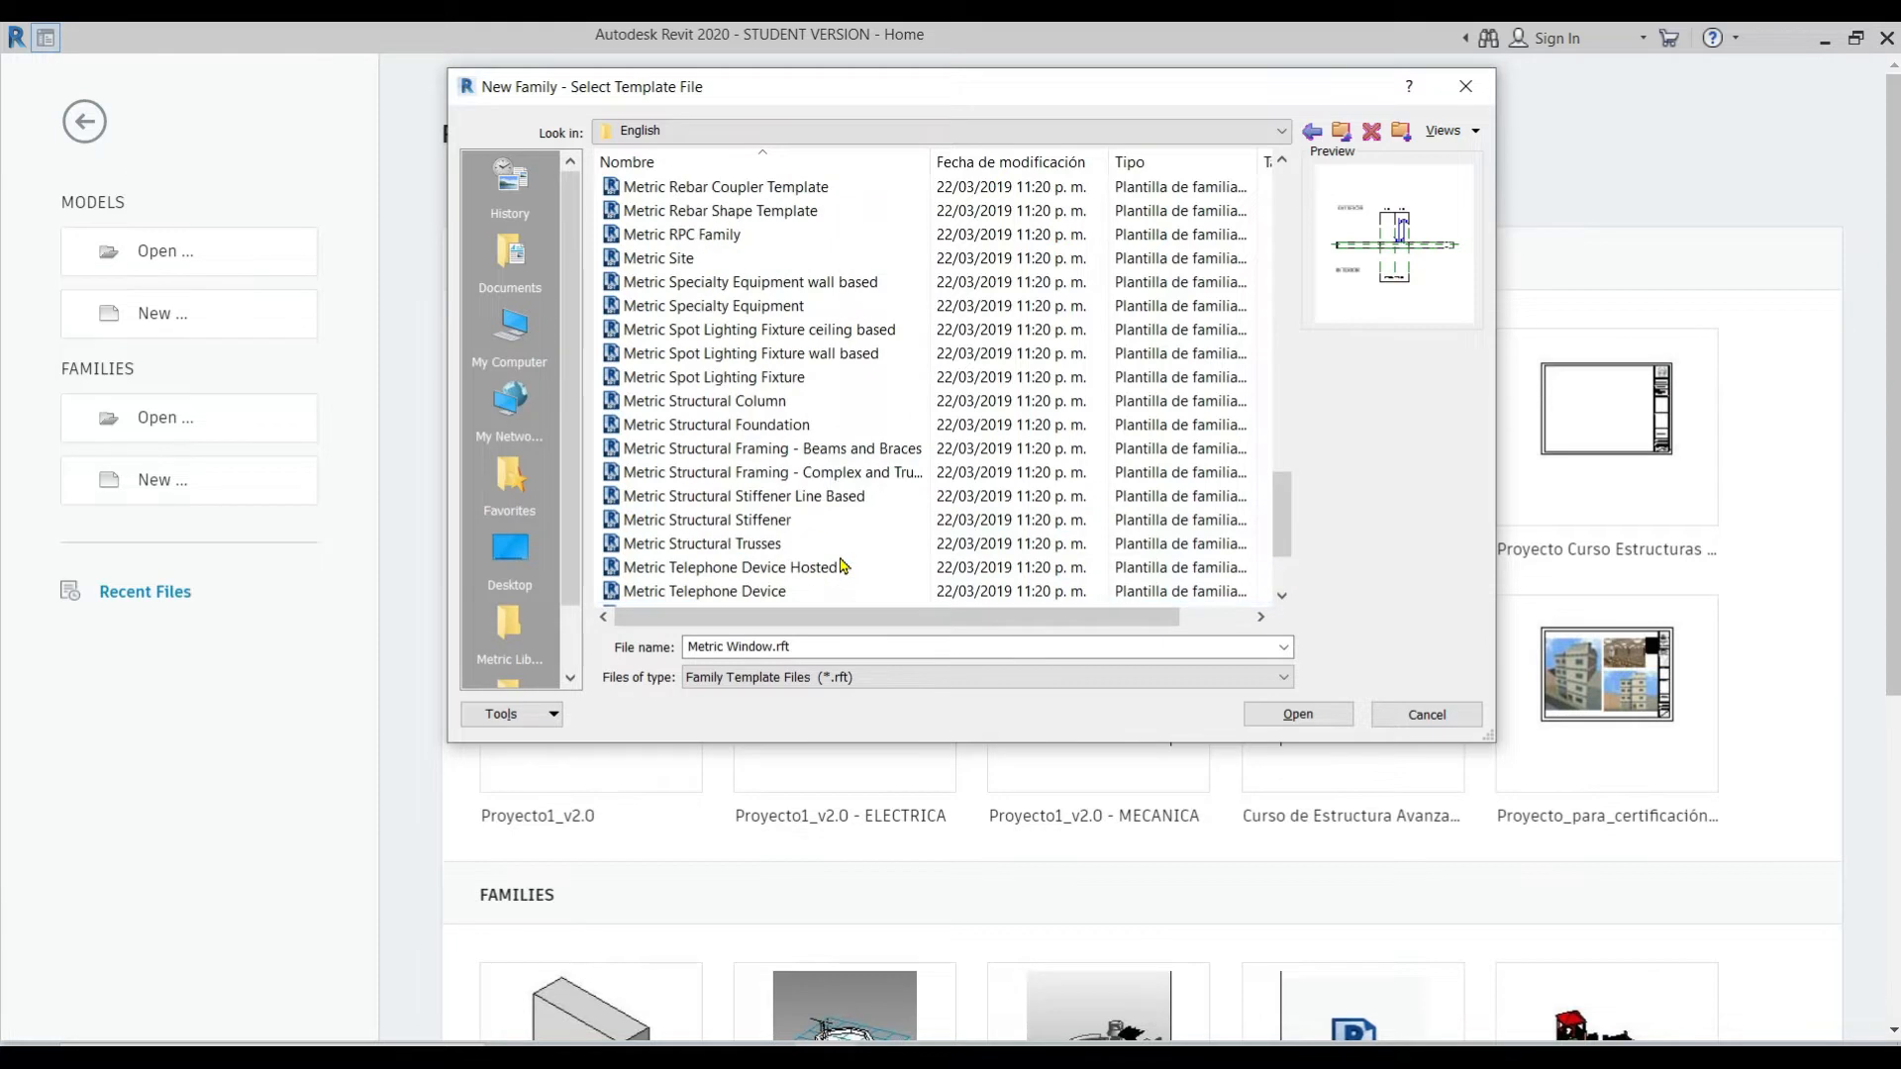
left_click(812, 428)
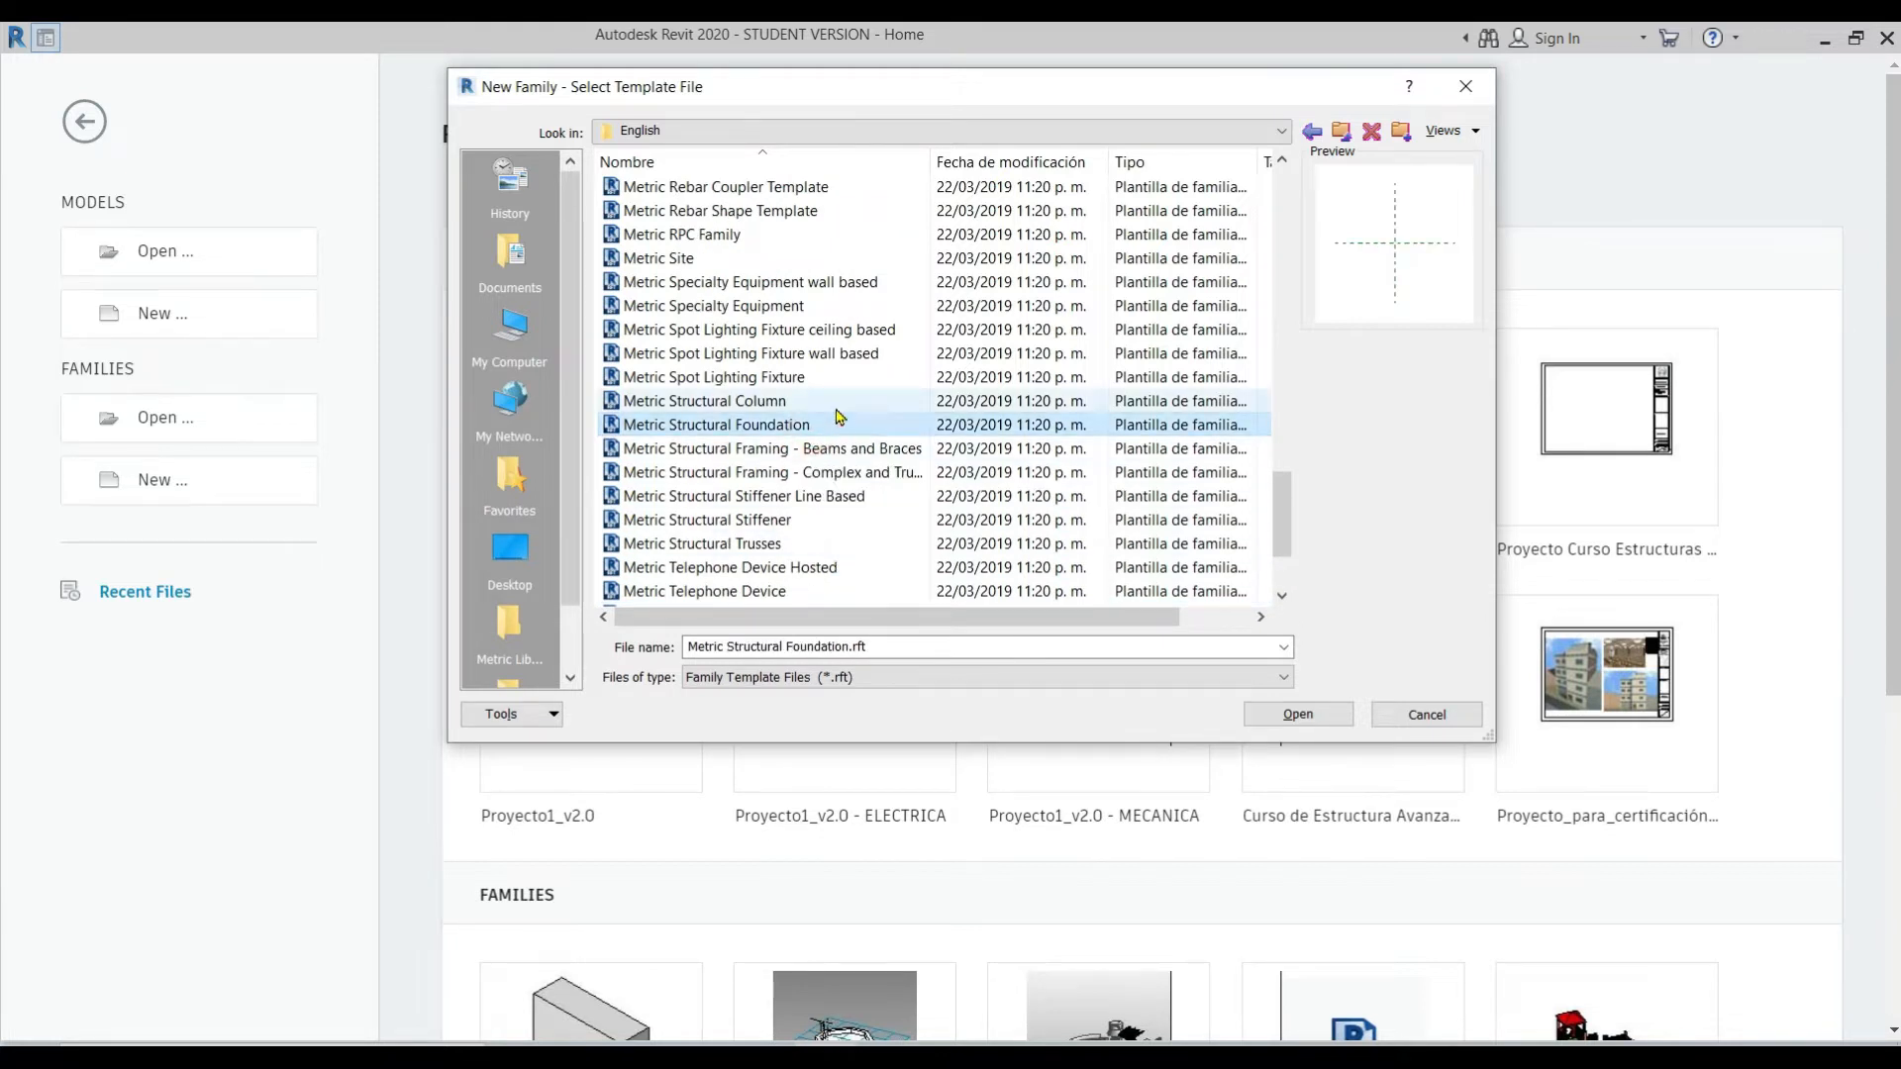
left_click(840, 416)
scroll(782, 495, "up", 5)
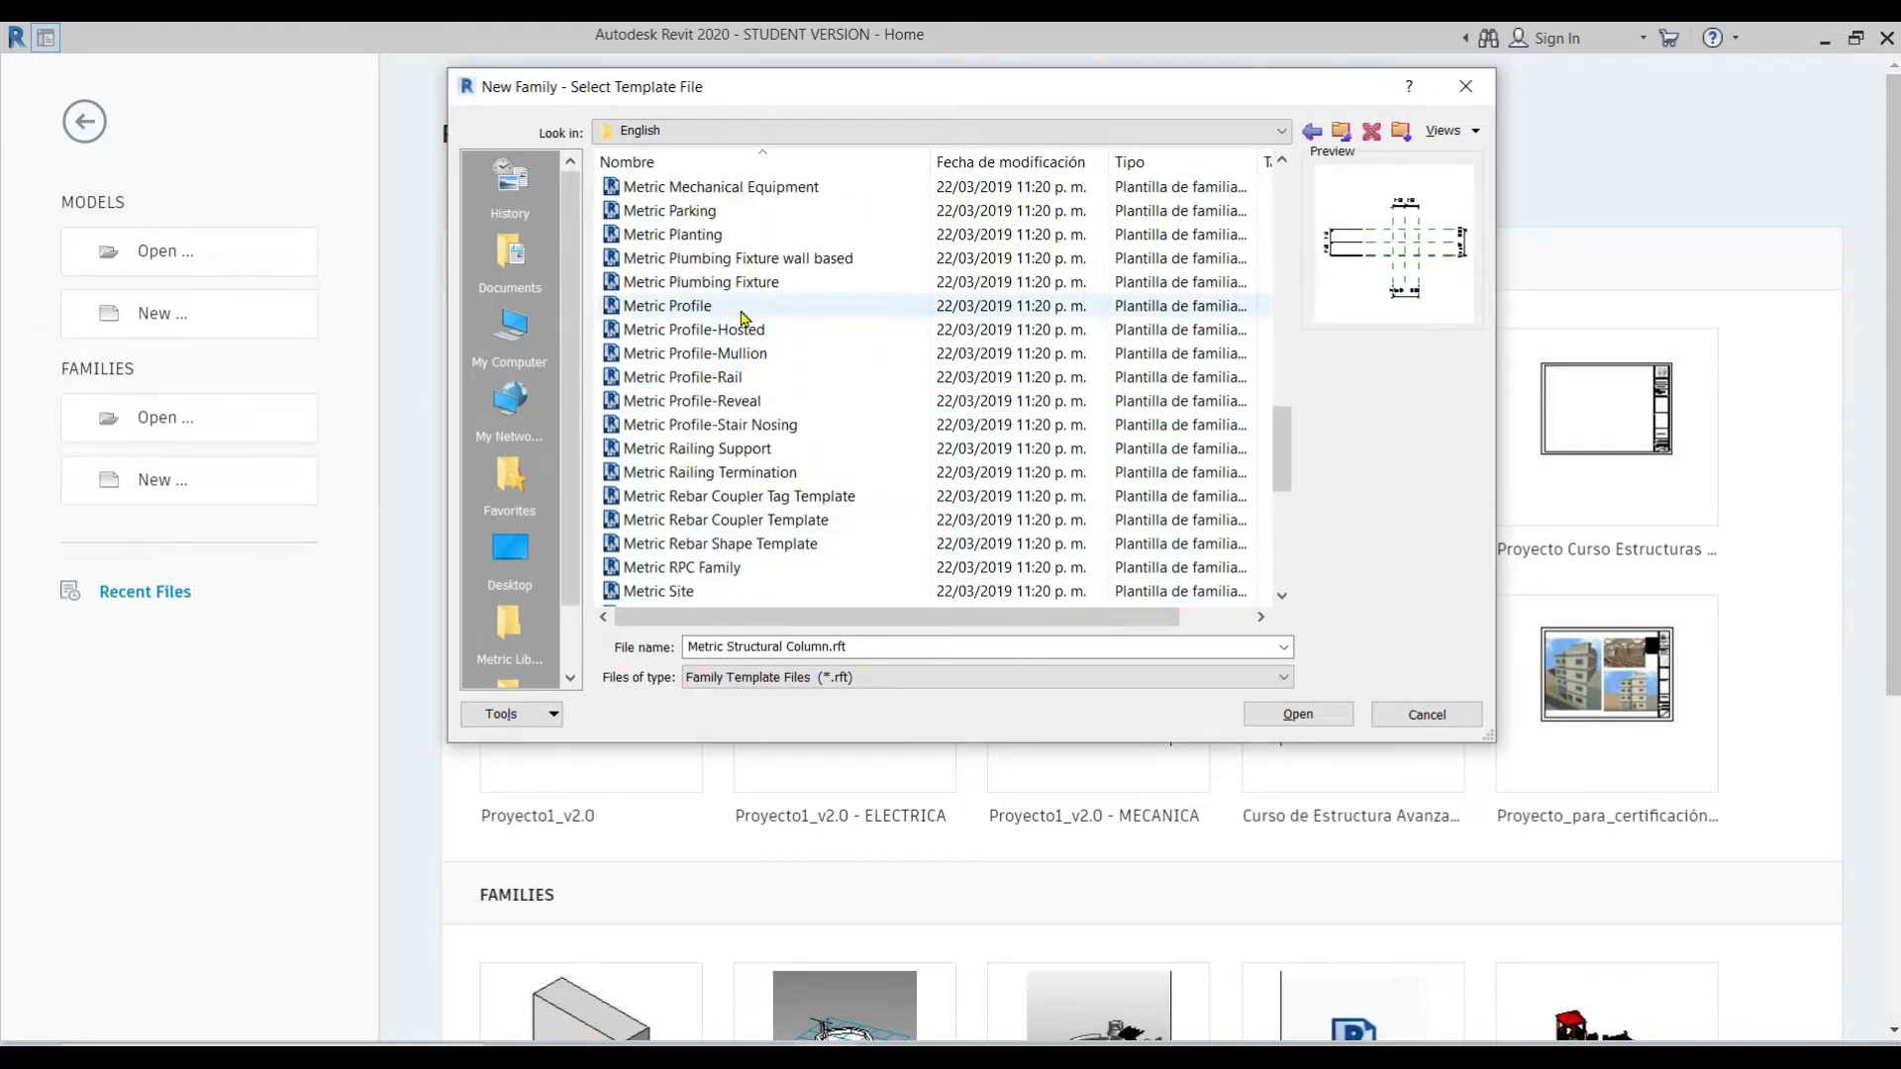
scroll(744, 317, "up", 3)
left_click(738, 448)
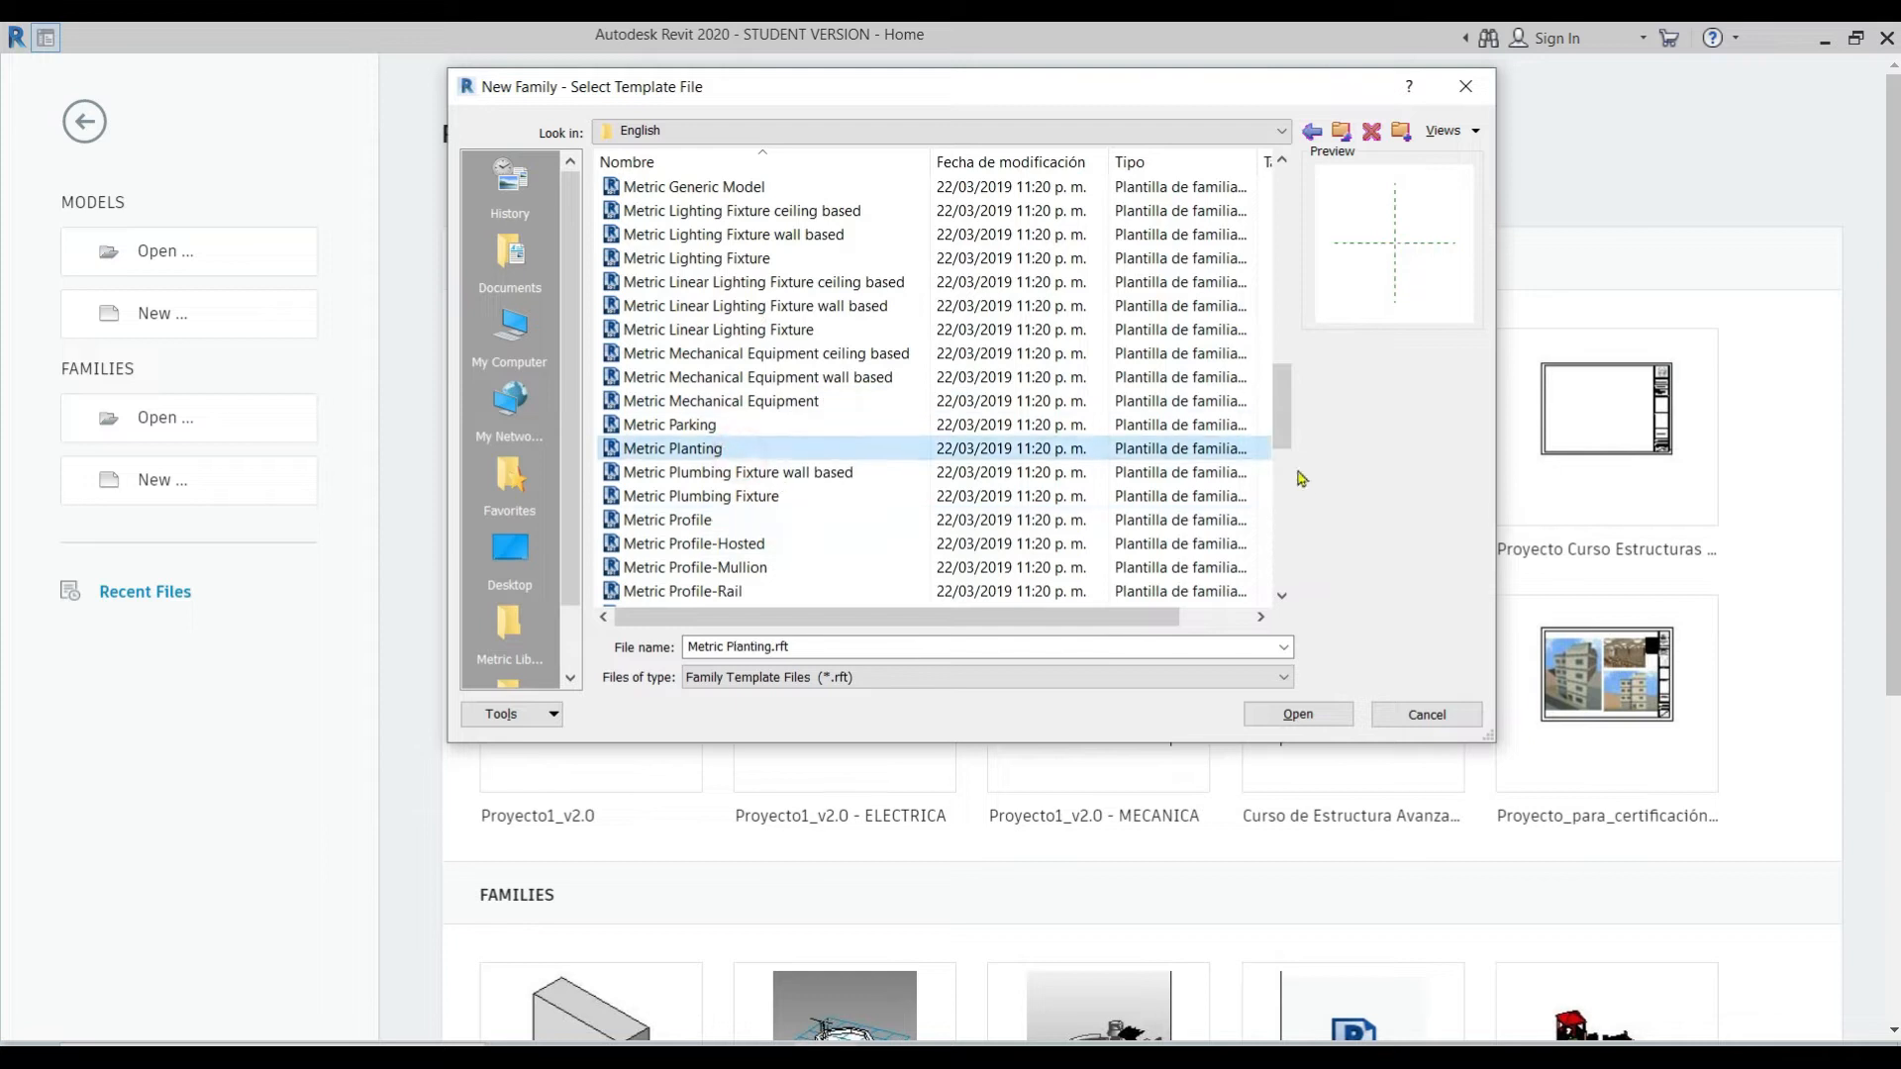
left_click_drag(1278, 402, 1288, 173)
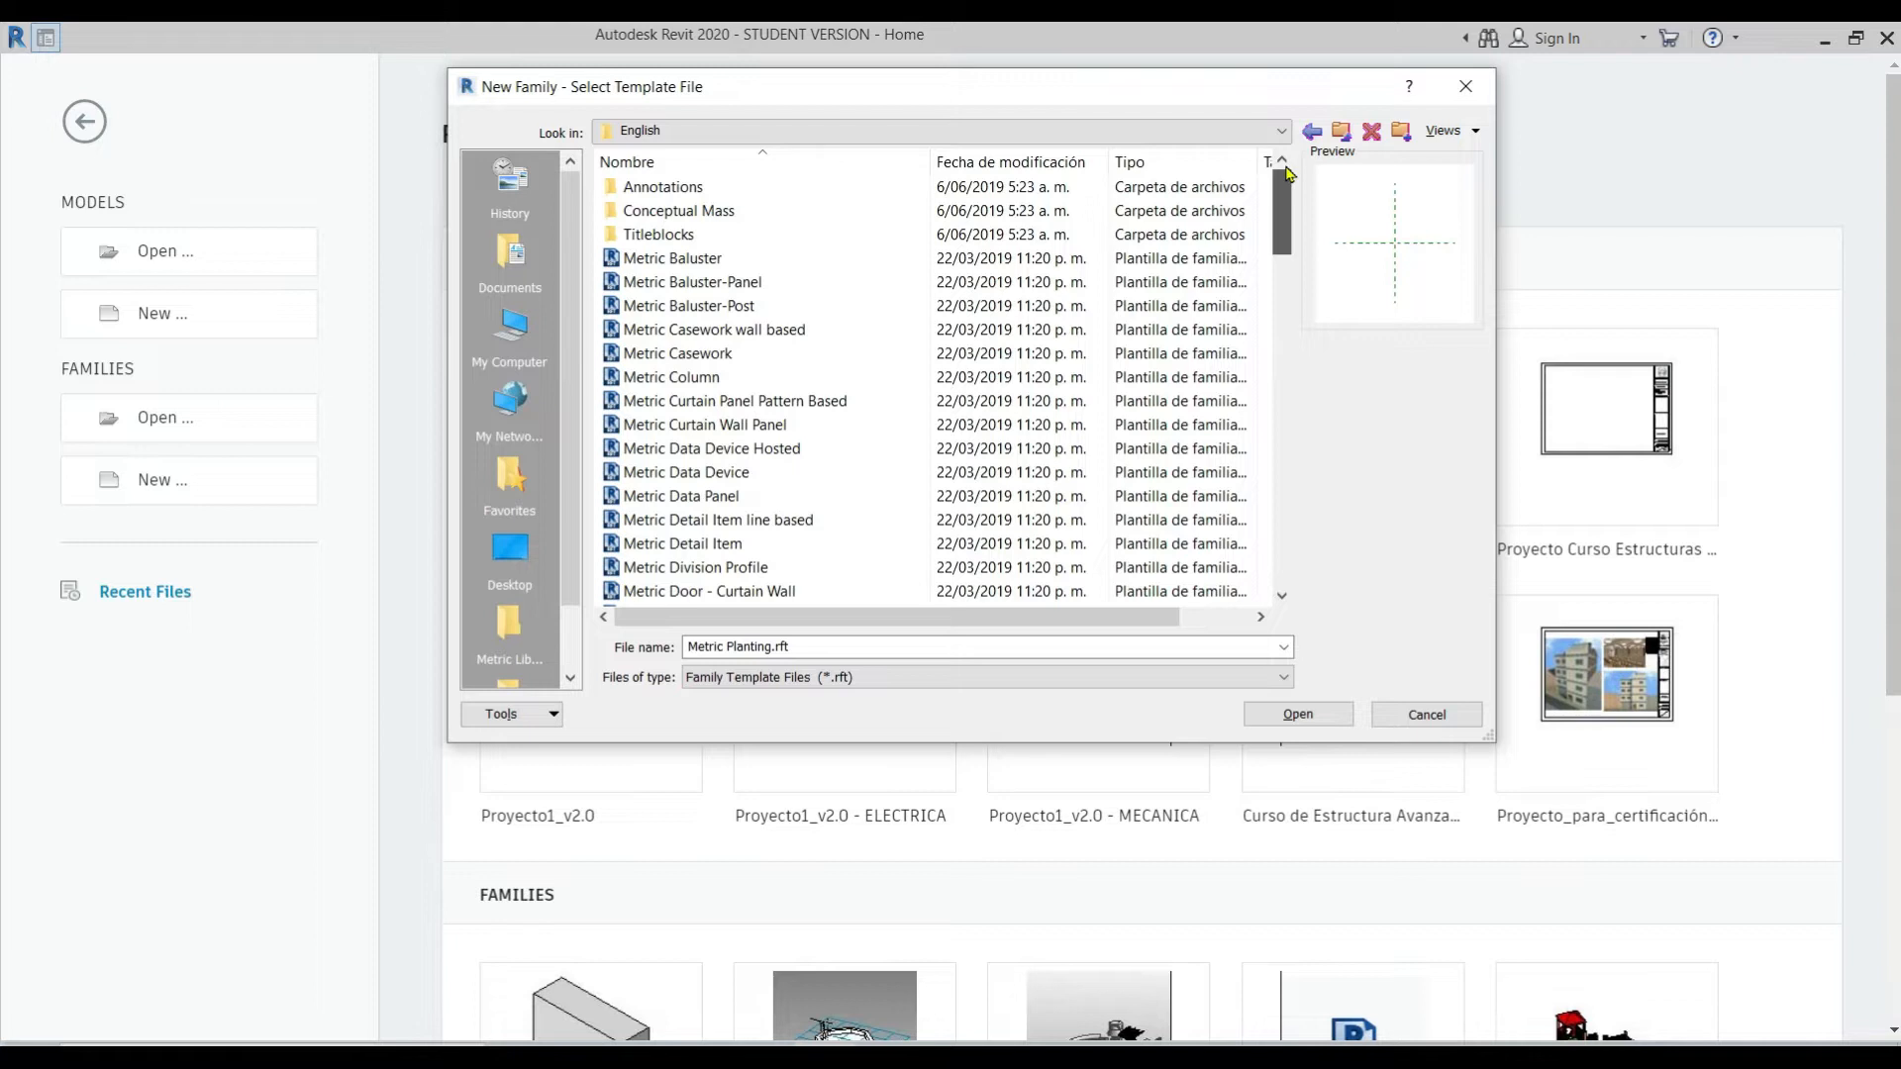
Step: Create the new family from the Metric Generic Model template
left_click_drag(1292, 205, 1290, 280)
scroll(1093, 375, "down", 4)
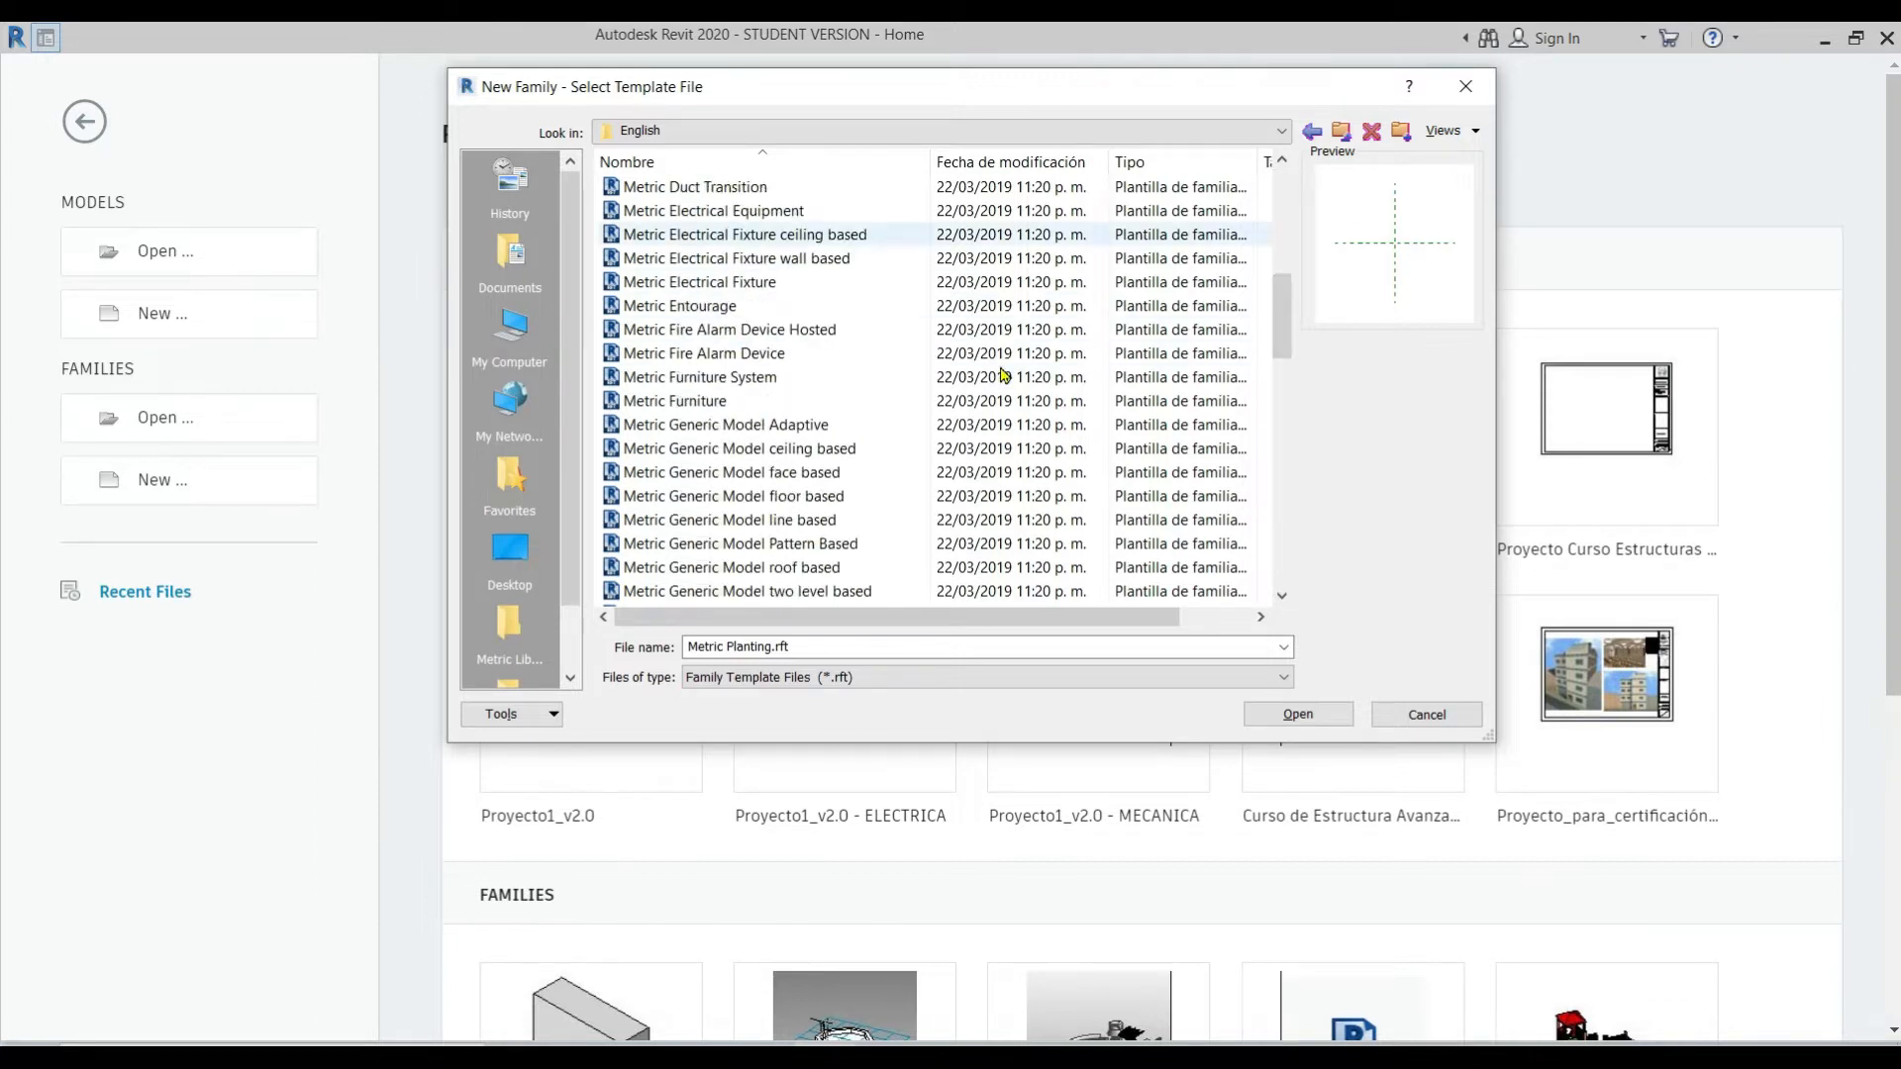
left_click(796, 497)
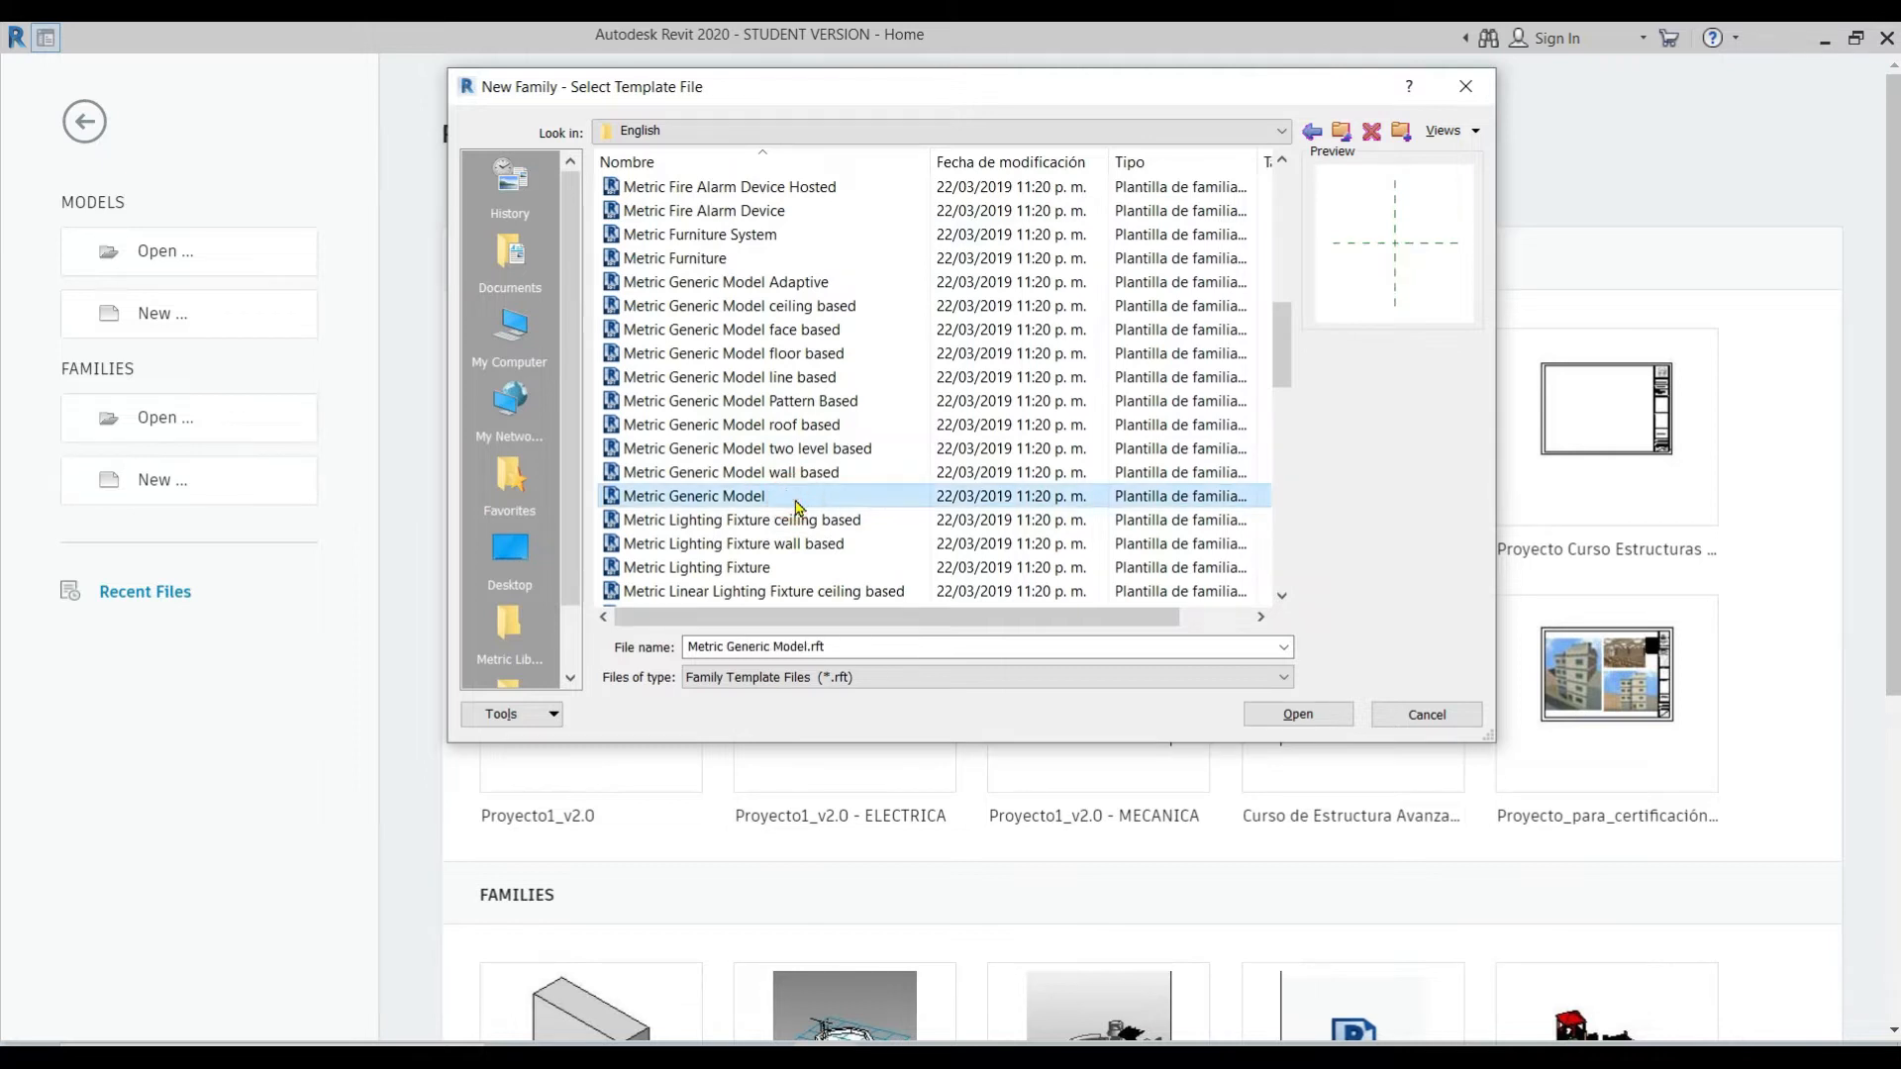
left_click(1298, 714)
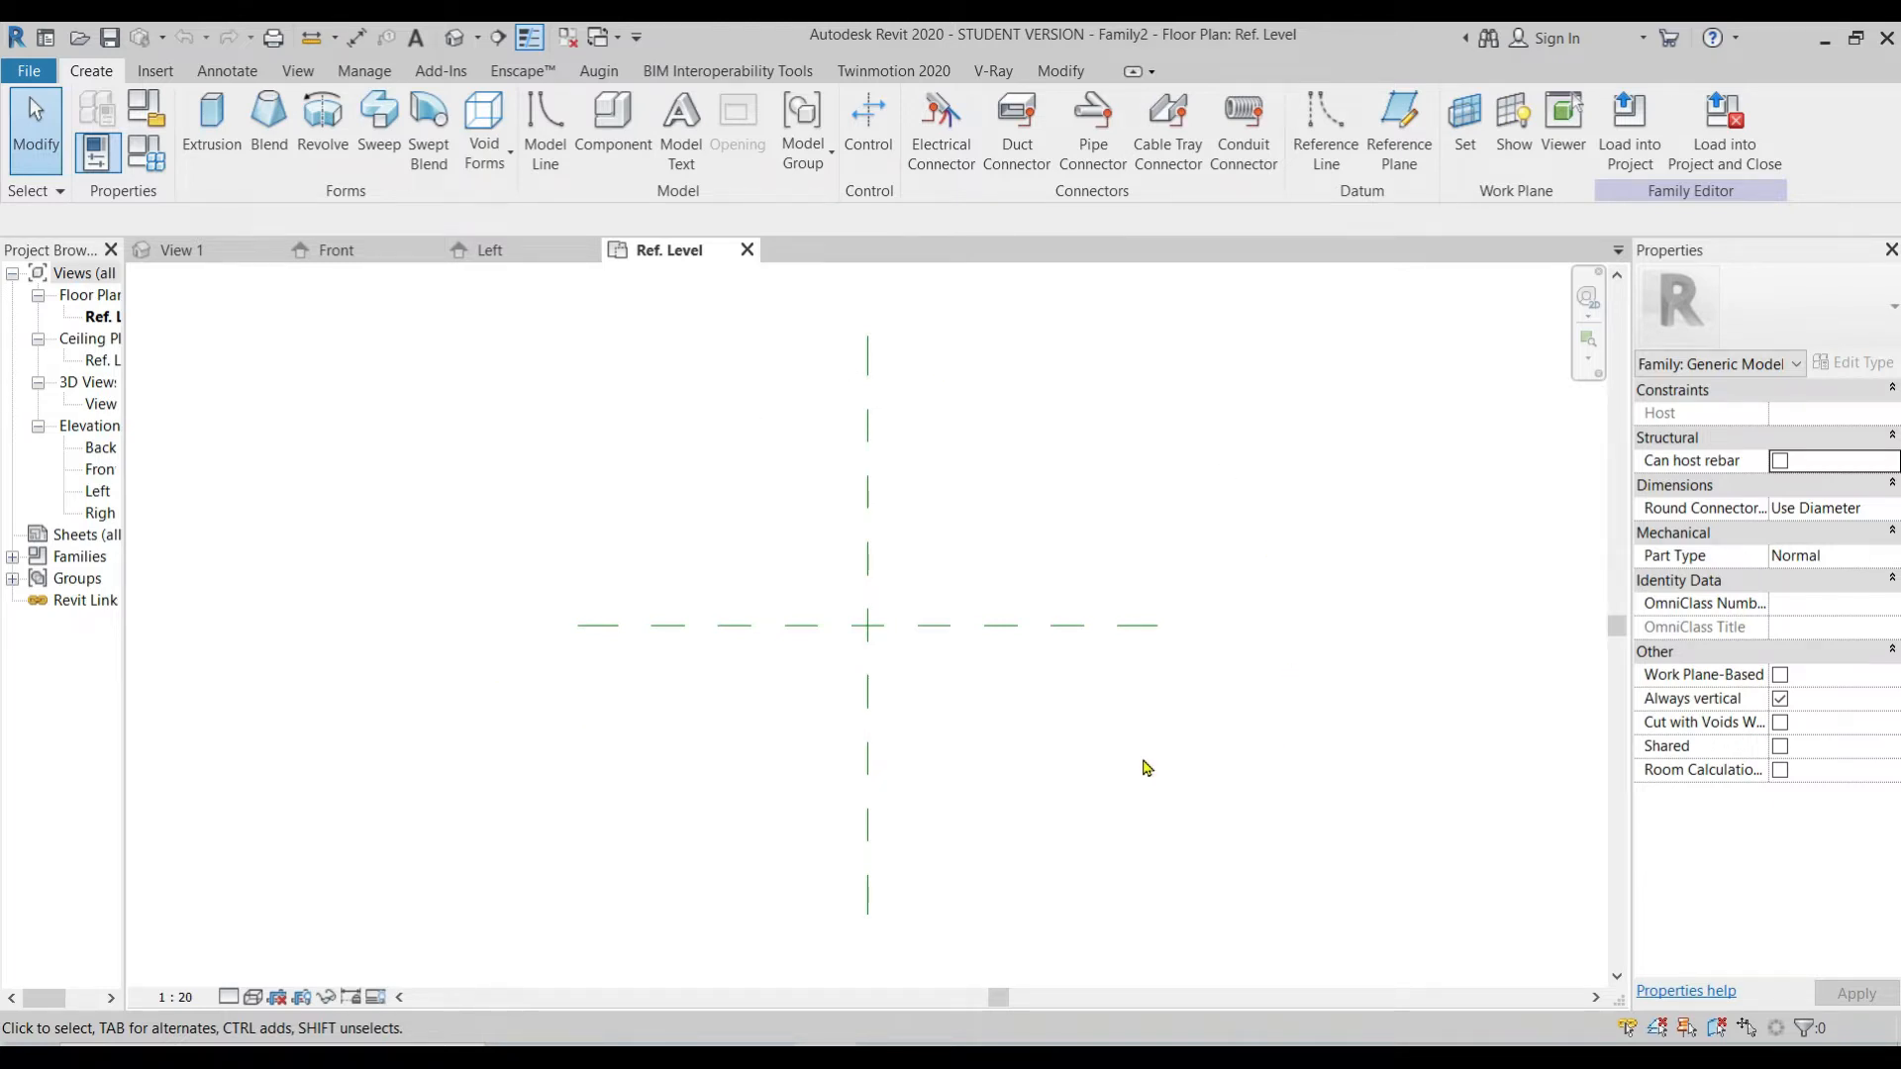
Step: Open the family category and parameter settings and look through the available categories
left_click(149, 110)
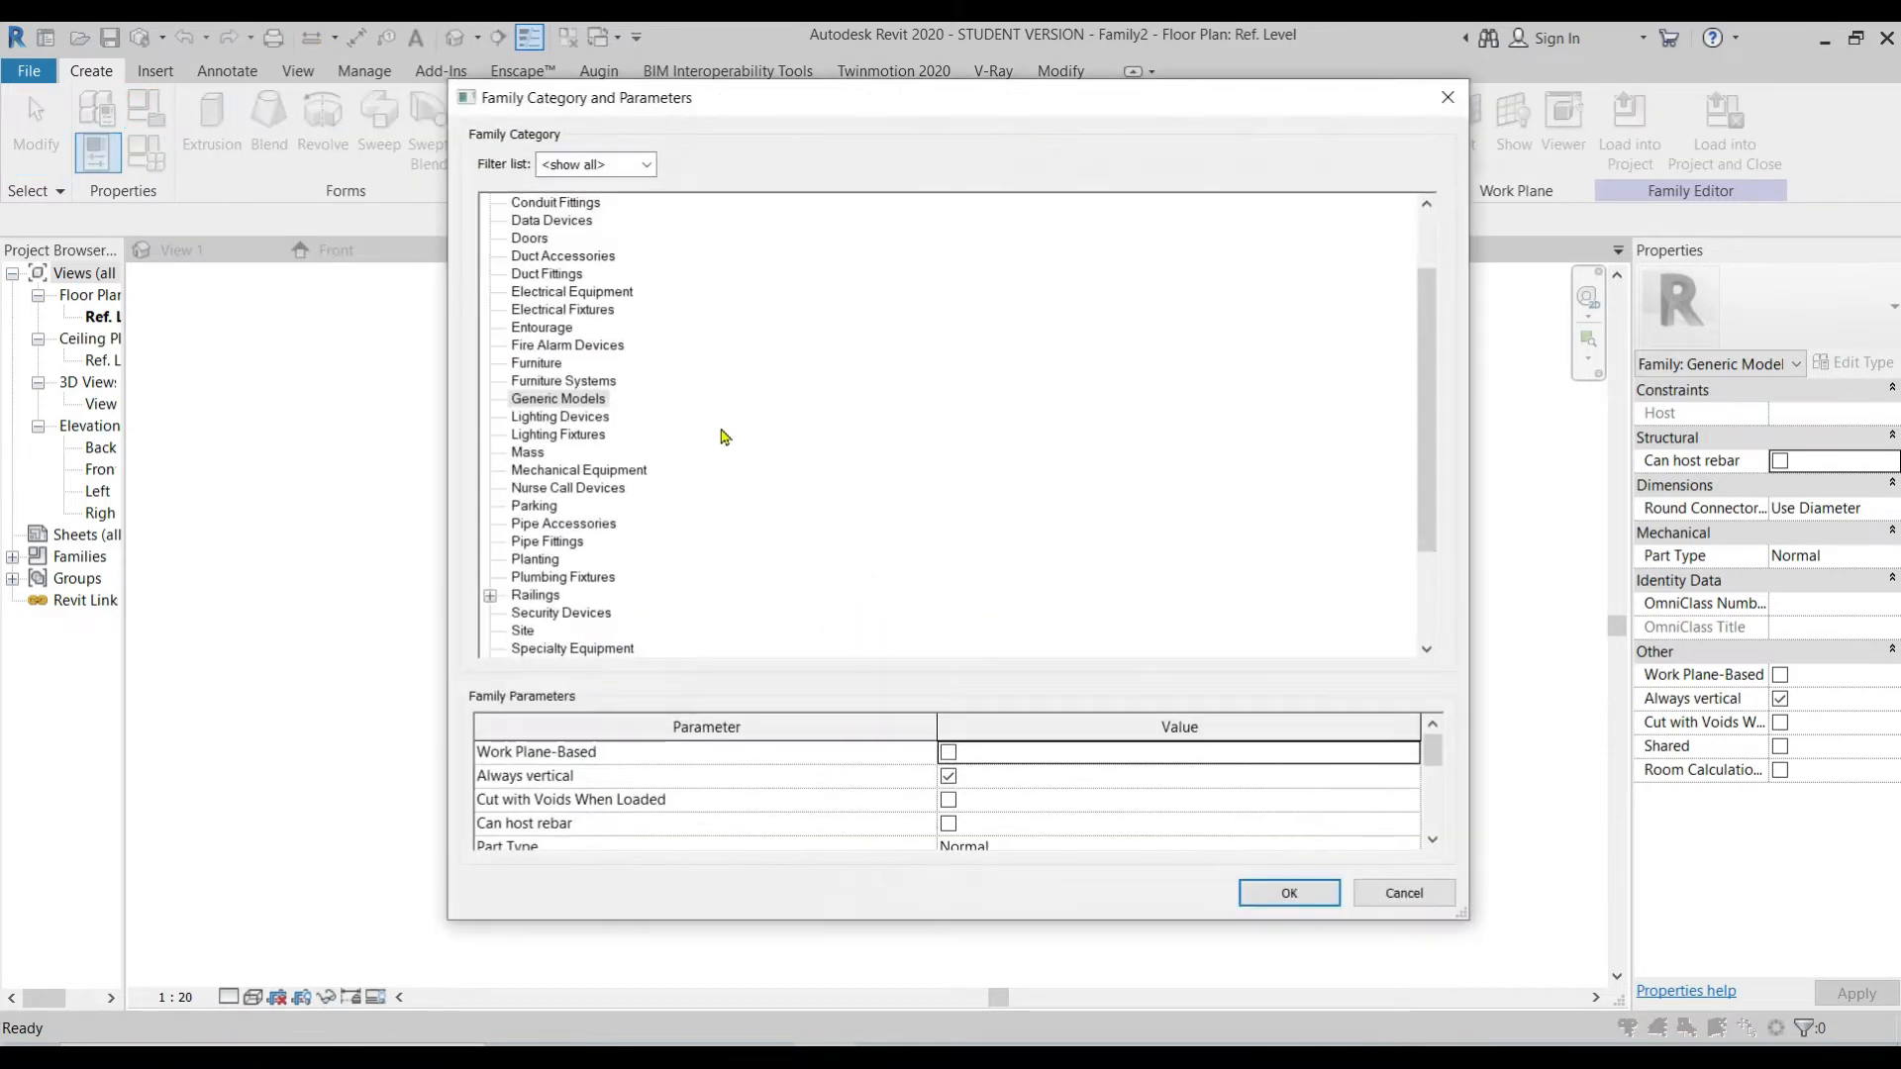
left_click(647, 164)
left_click(647, 165)
scroll(610, 368, "down", 3)
scroll(610, 368, "up", 5)
Step: Filter the family categories to Piping only, excluding Architecture, Structure, Mechanical and Electrical
left_click(647, 164)
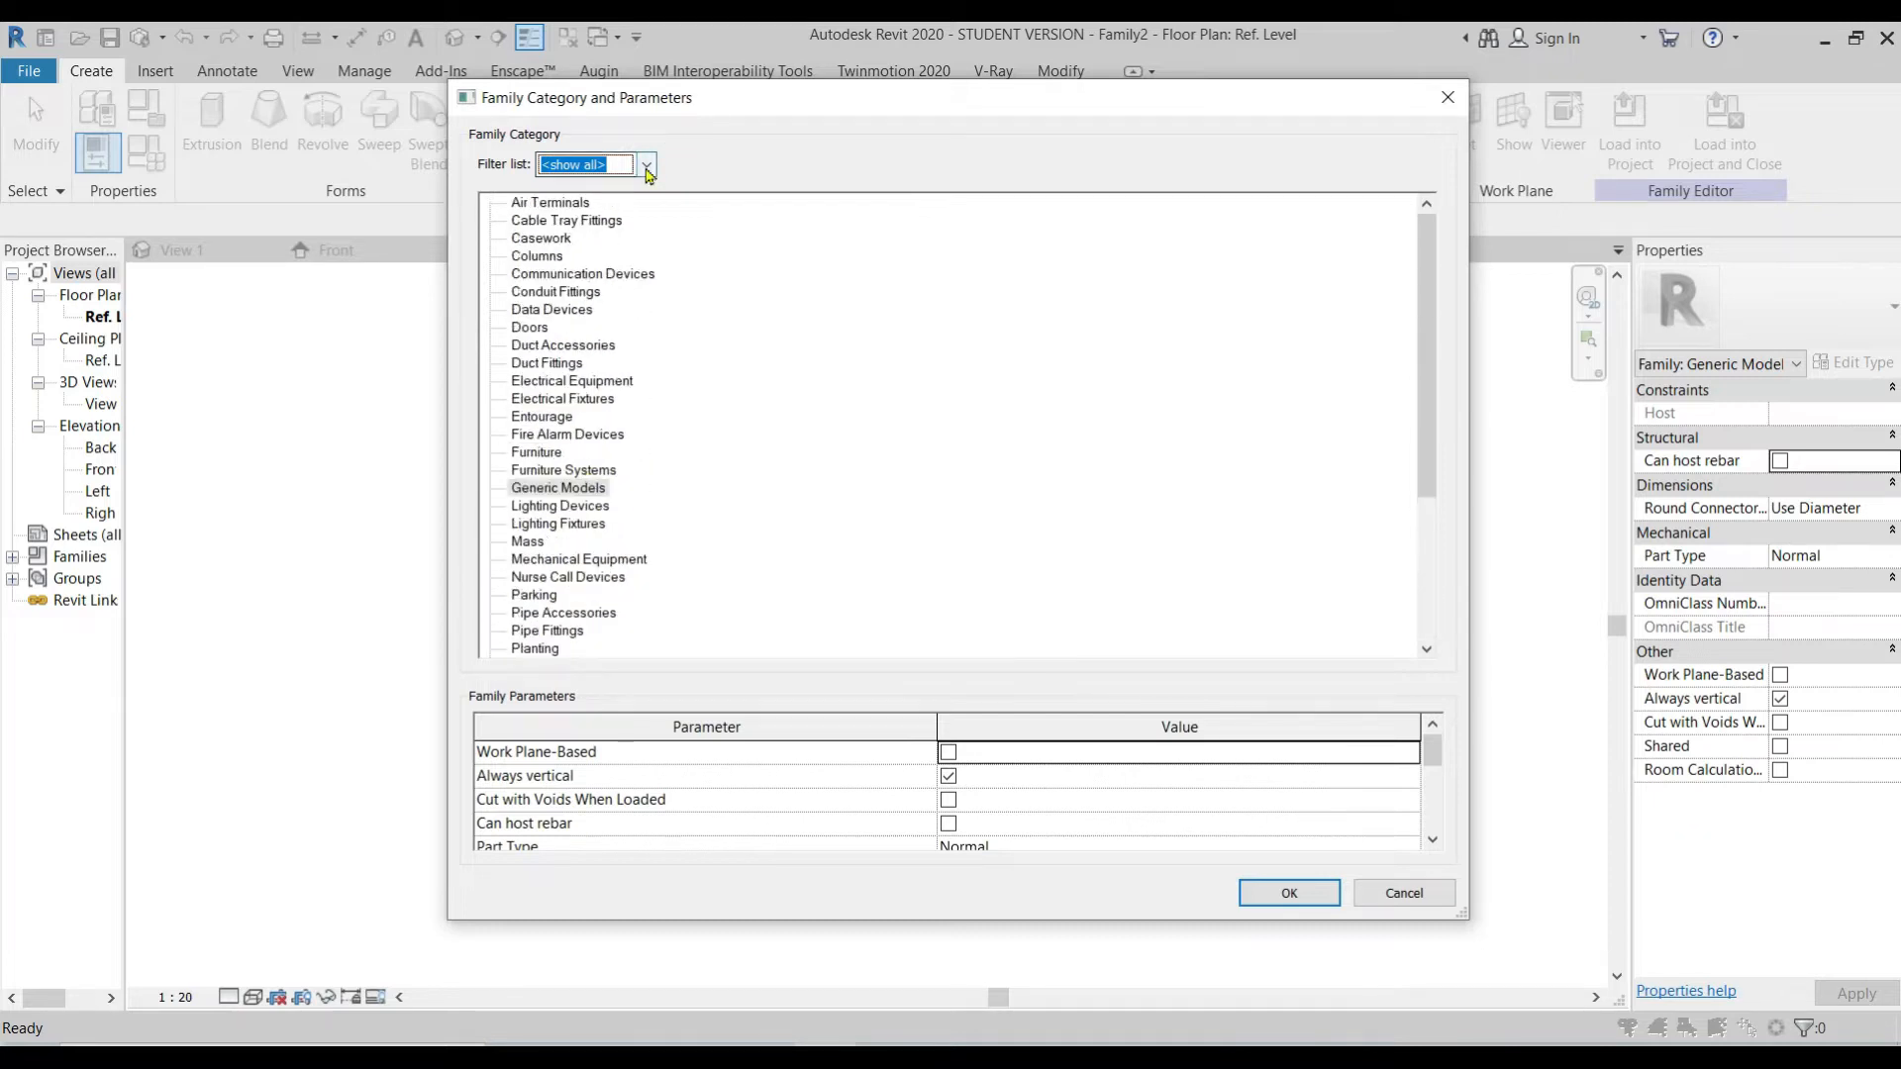
left_click(545, 188)
left_click(545, 208)
left_click(544, 228)
left_click(546, 249)
left_click(647, 164)
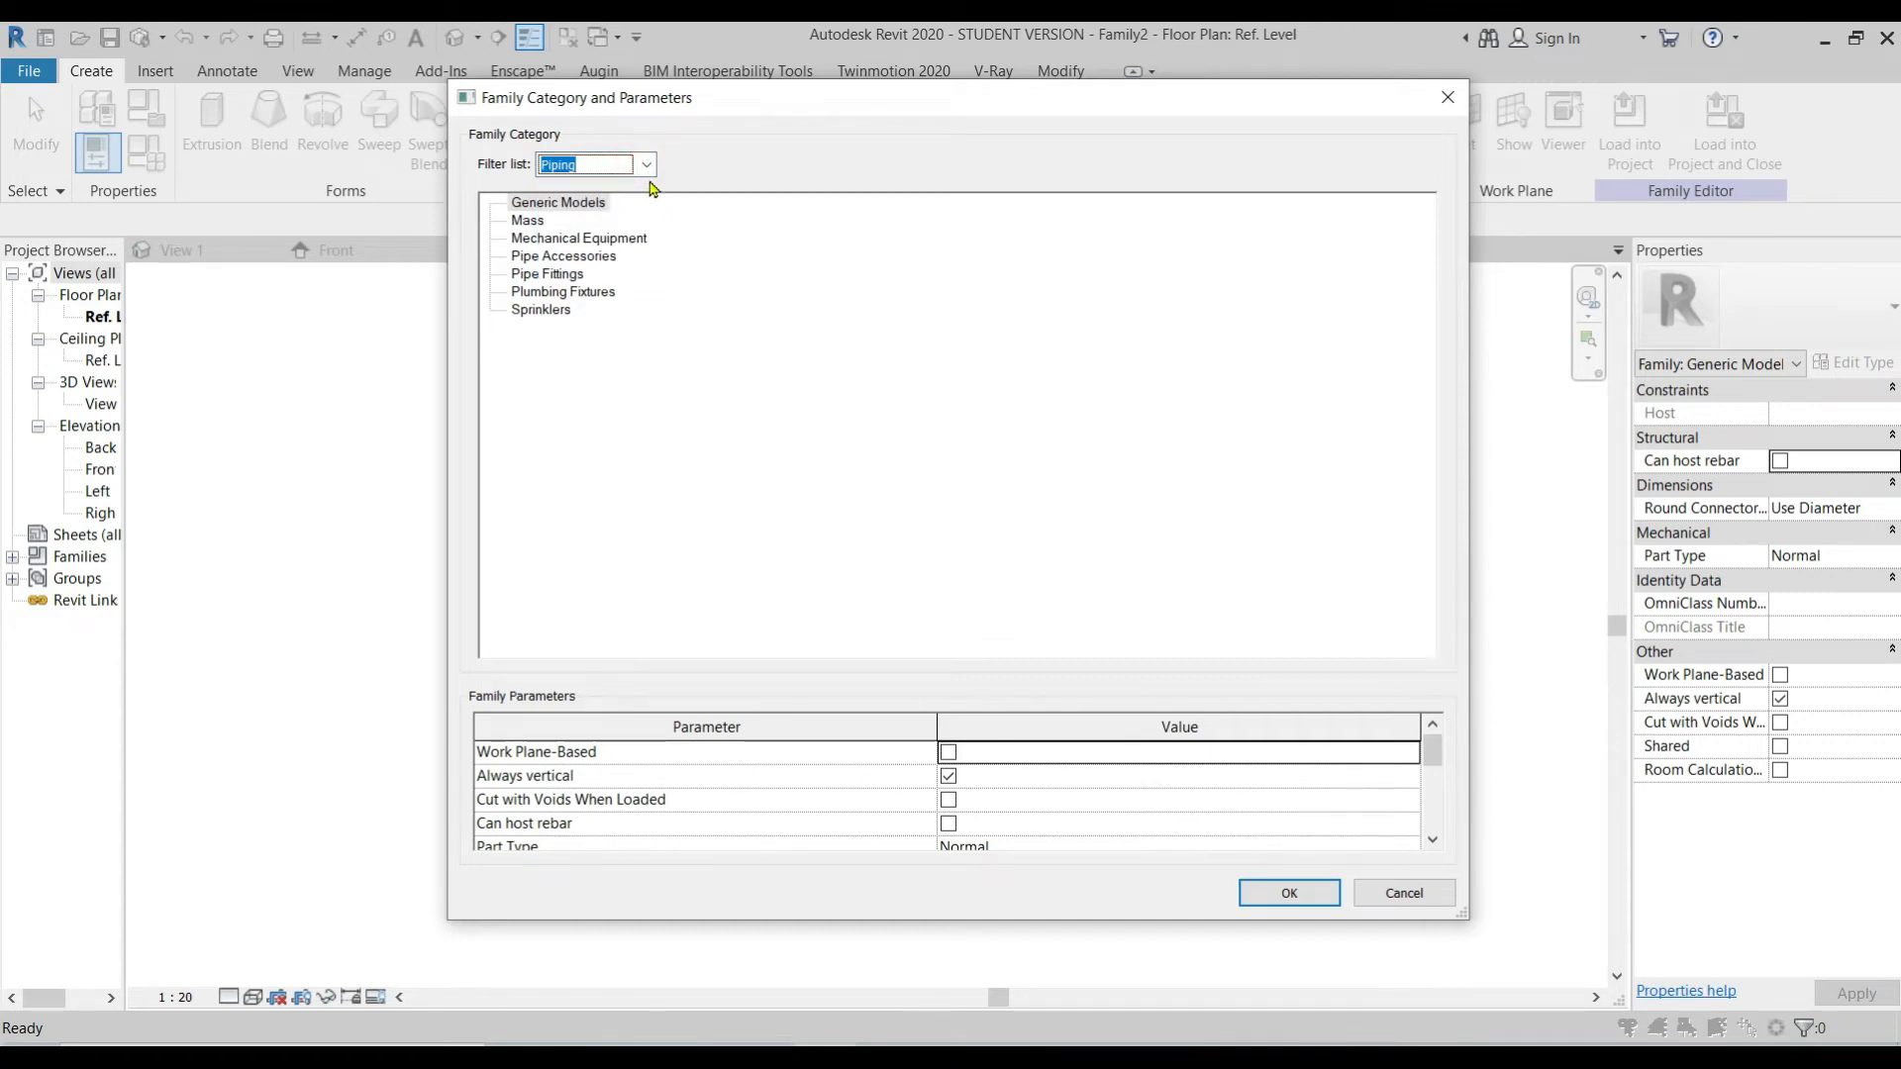
Step: Include Architecture, Structure, Mechanical and Electrical in the category filter again alongside Piping
left_click(647, 164)
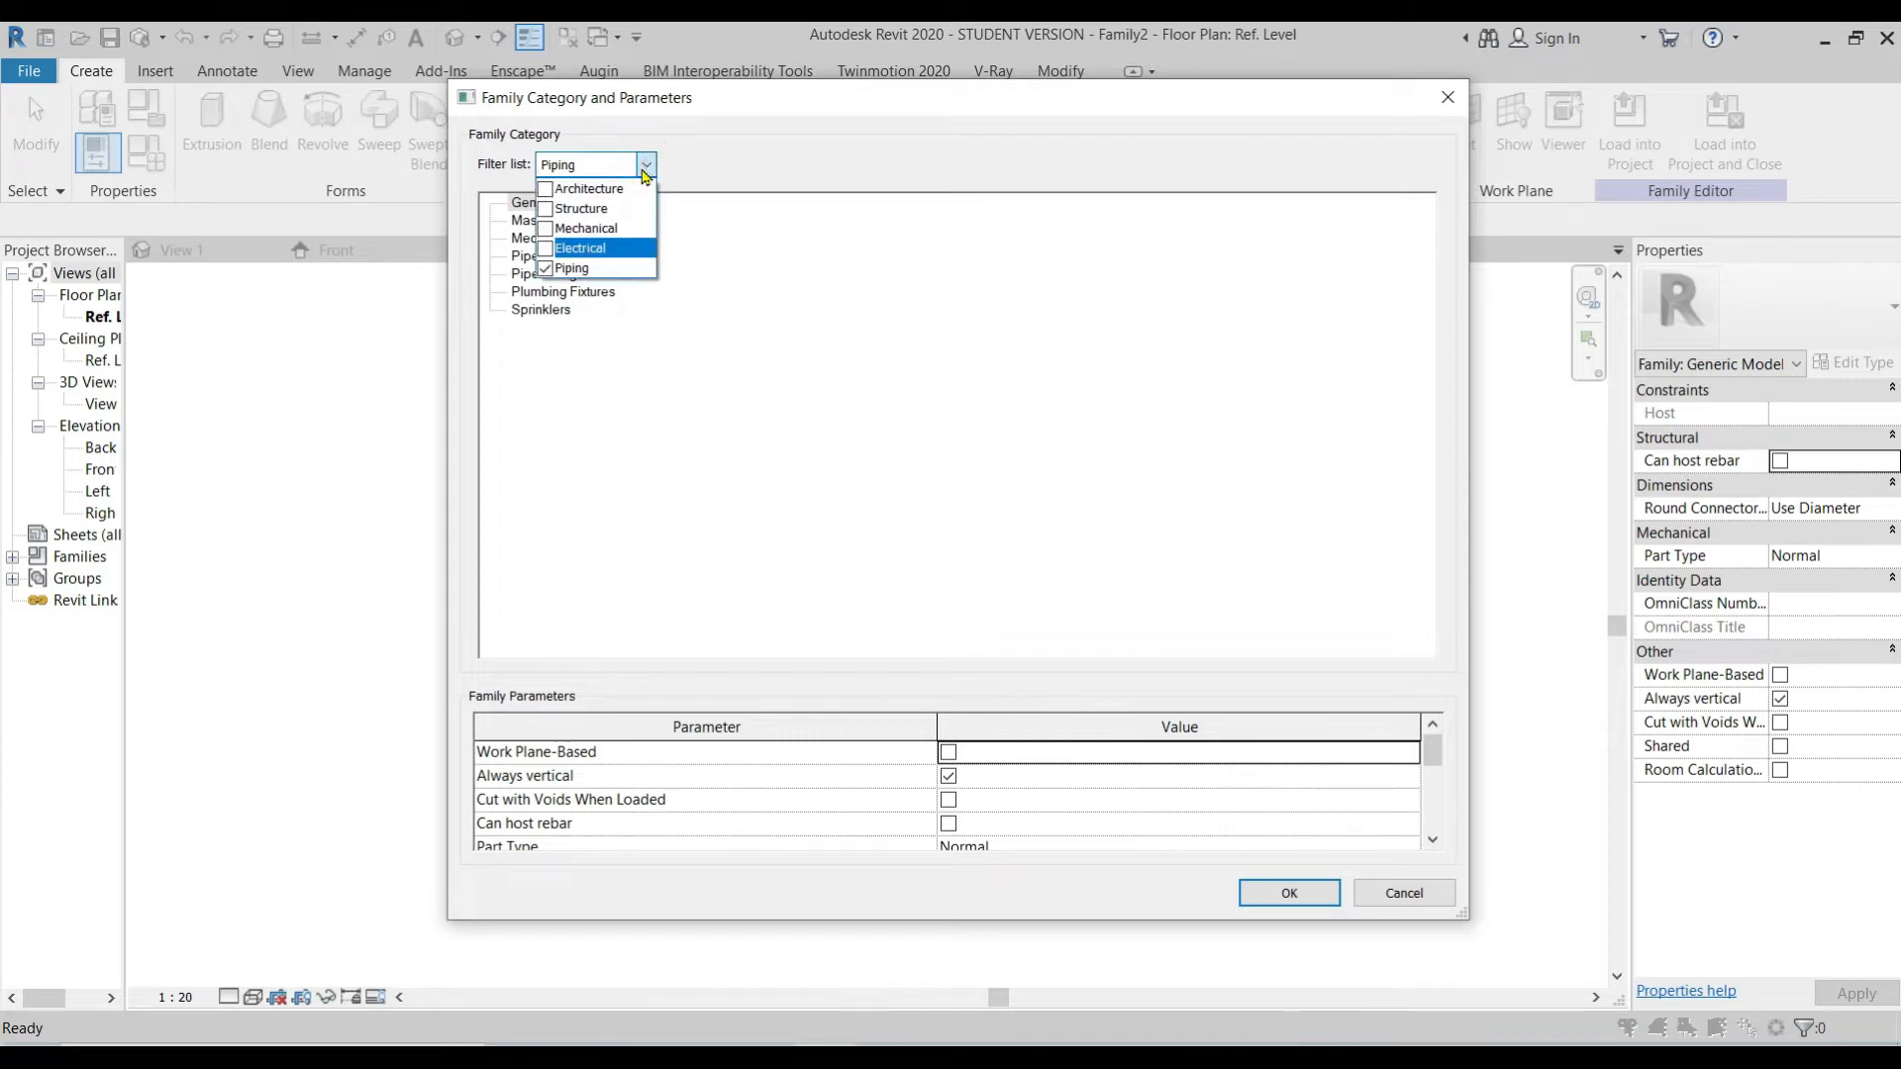
left_click(546, 188)
left_click(546, 208)
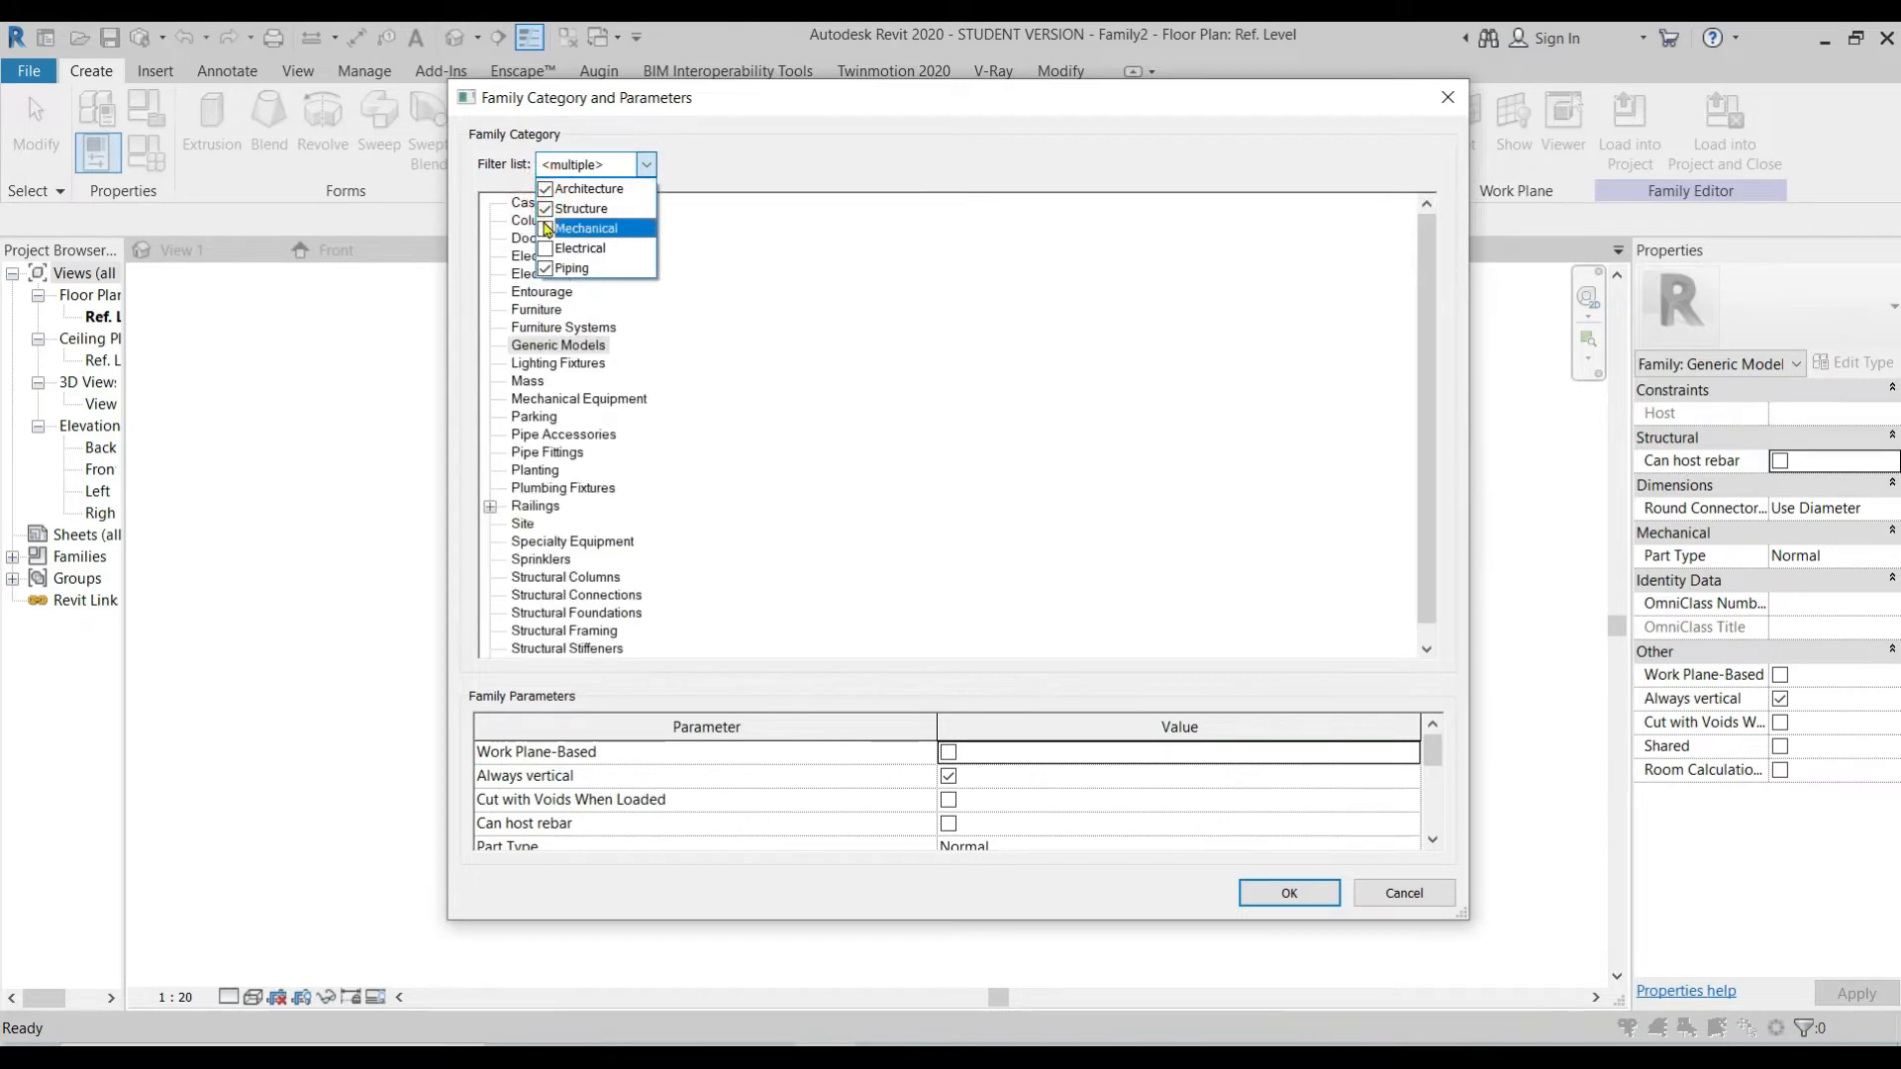
left_click(546, 228)
left_click(545, 247)
left_click(644, 166)
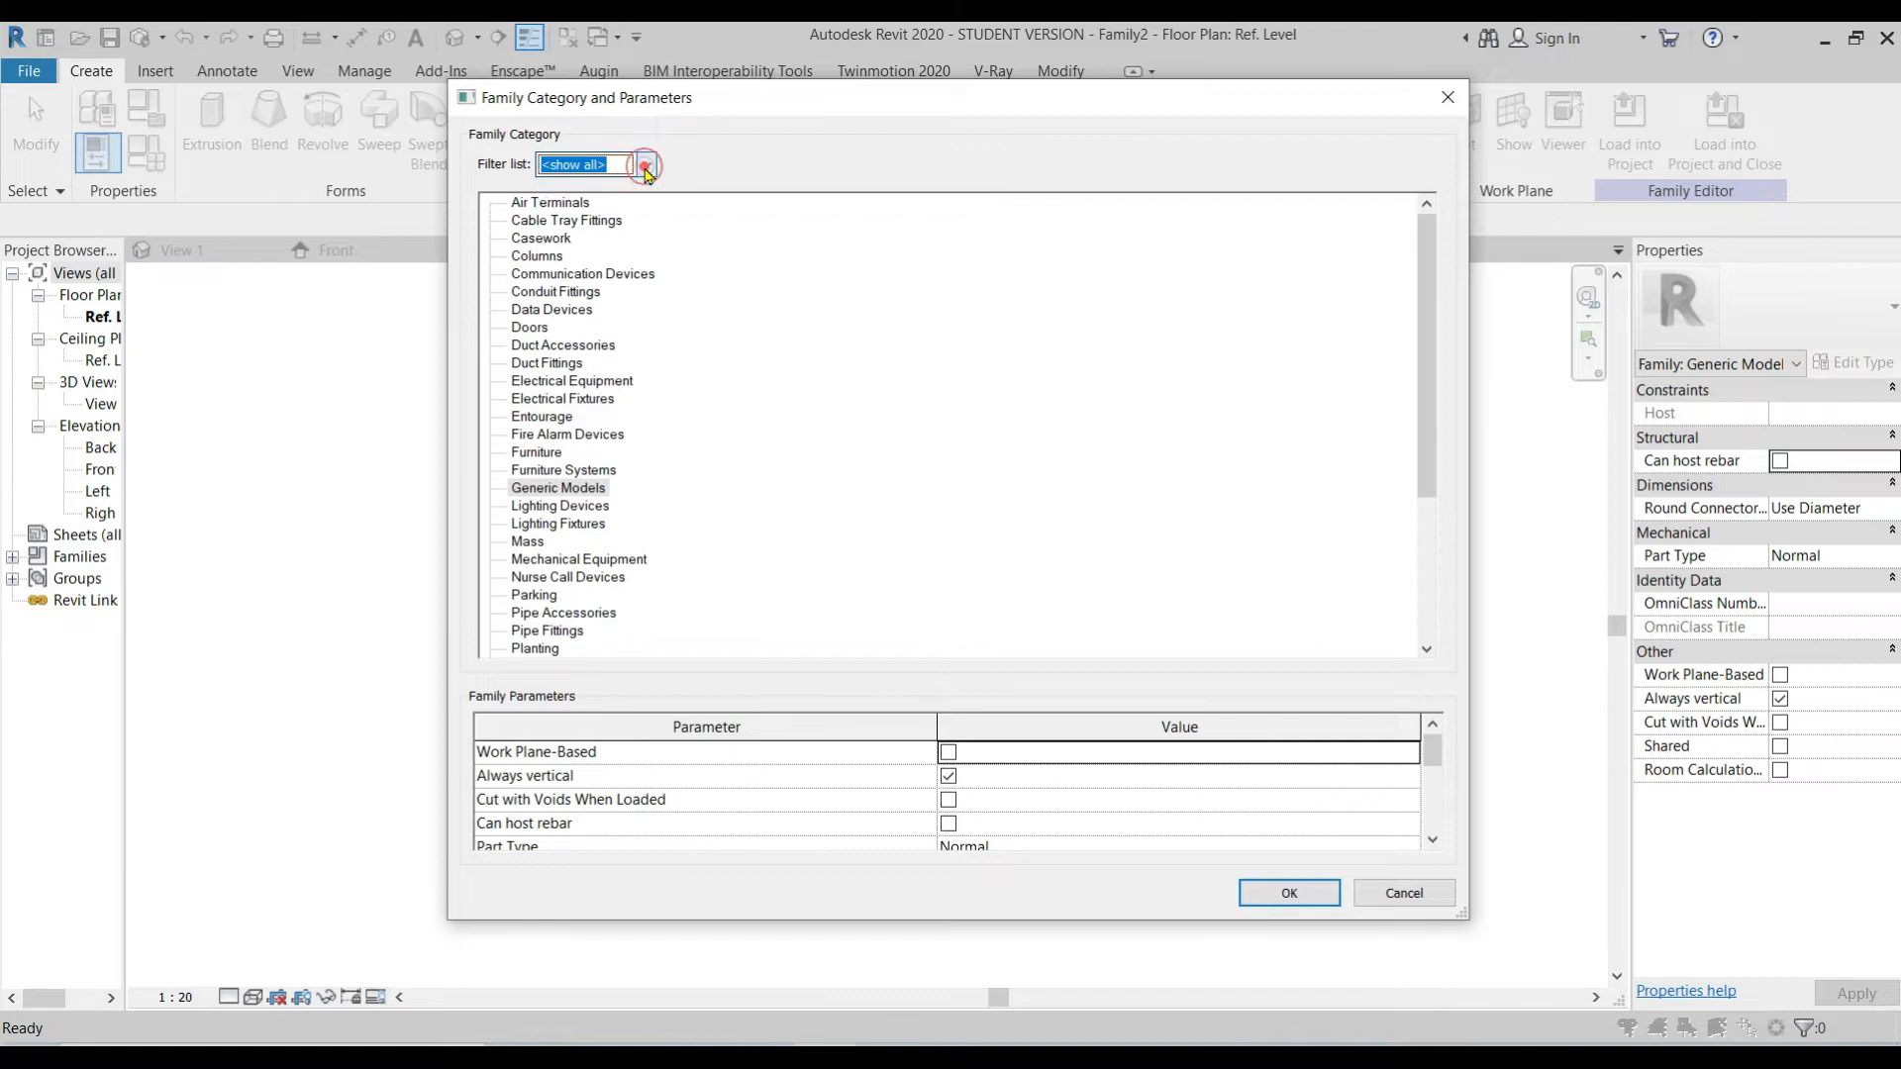
Step: Choose Generic Models as the family category and apply the category settings
left_click(592, 488)
scroll(570, 311, "down", 3)
scroll(540, 459, "up", 3)
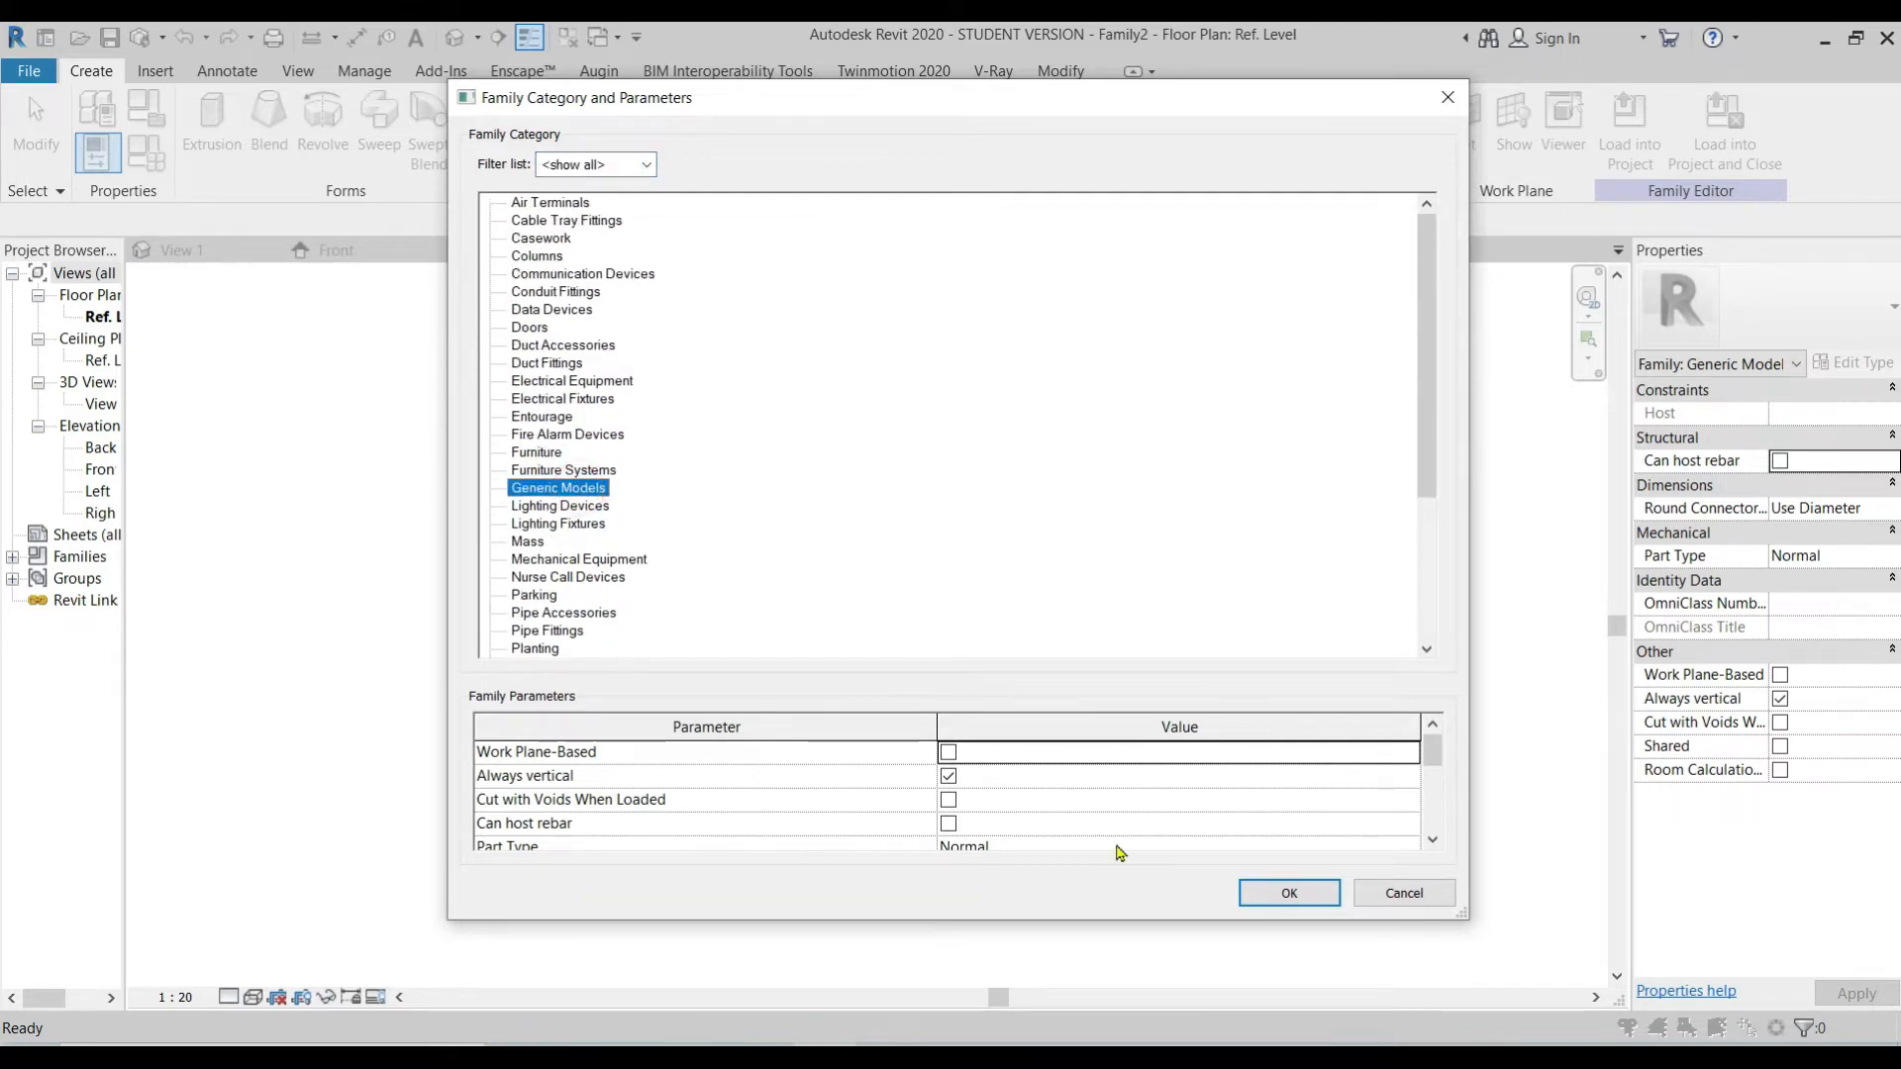
left_click(1282, 895)
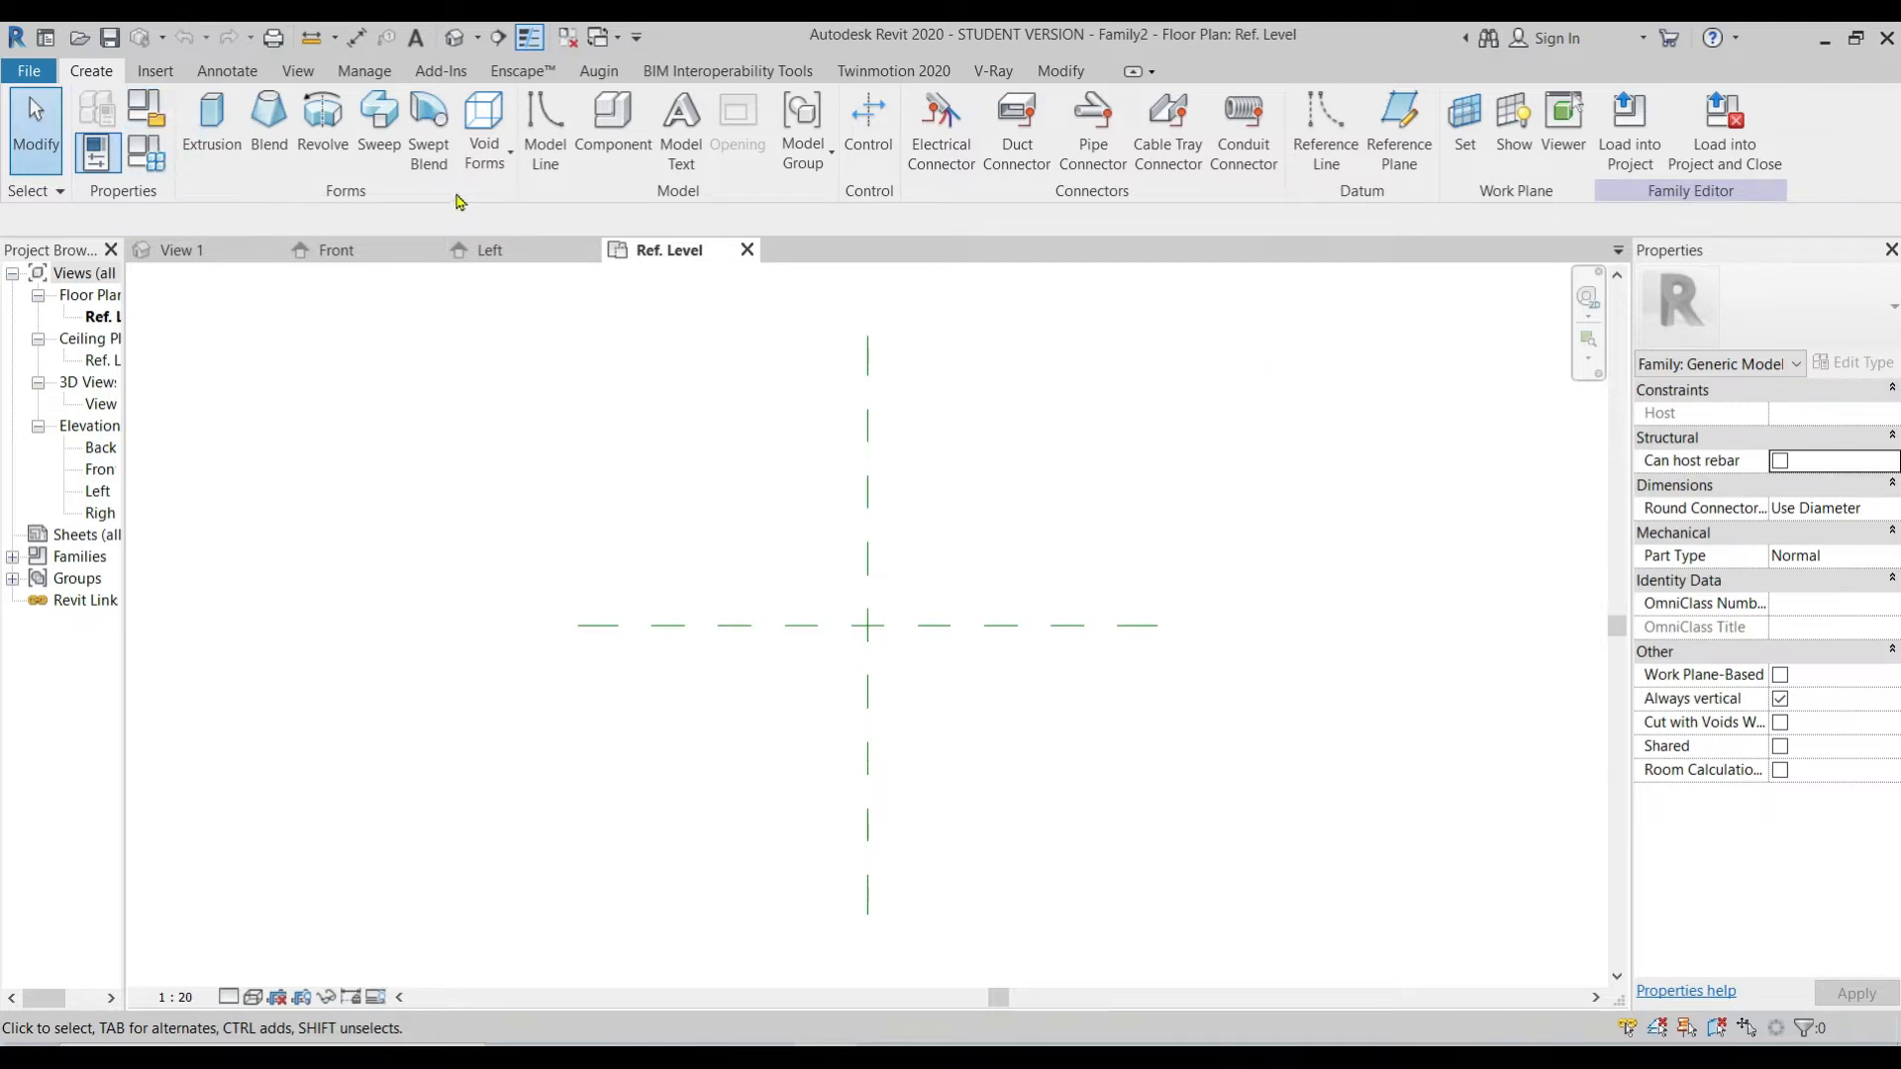
Step: Look at the family types and their parameters, and close them without changes
left_click(156, 168)
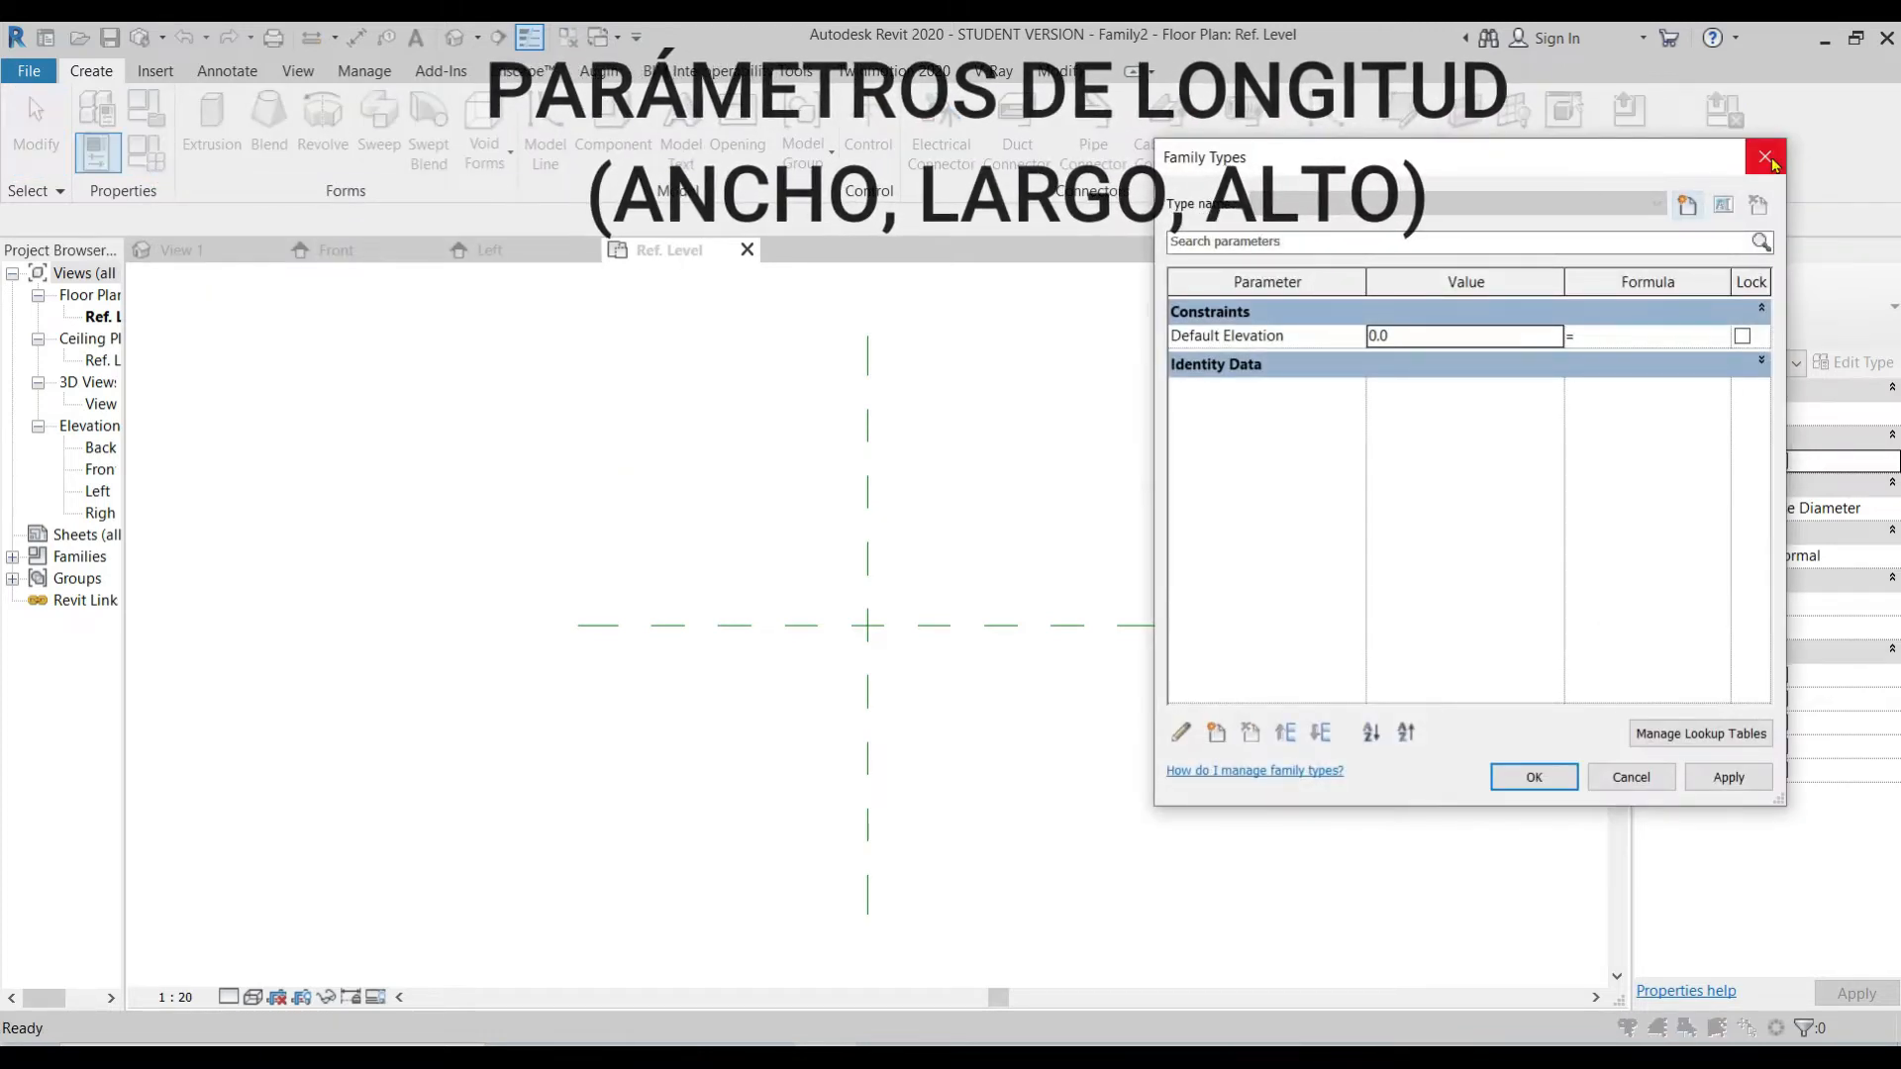
left_click(1767, 158)
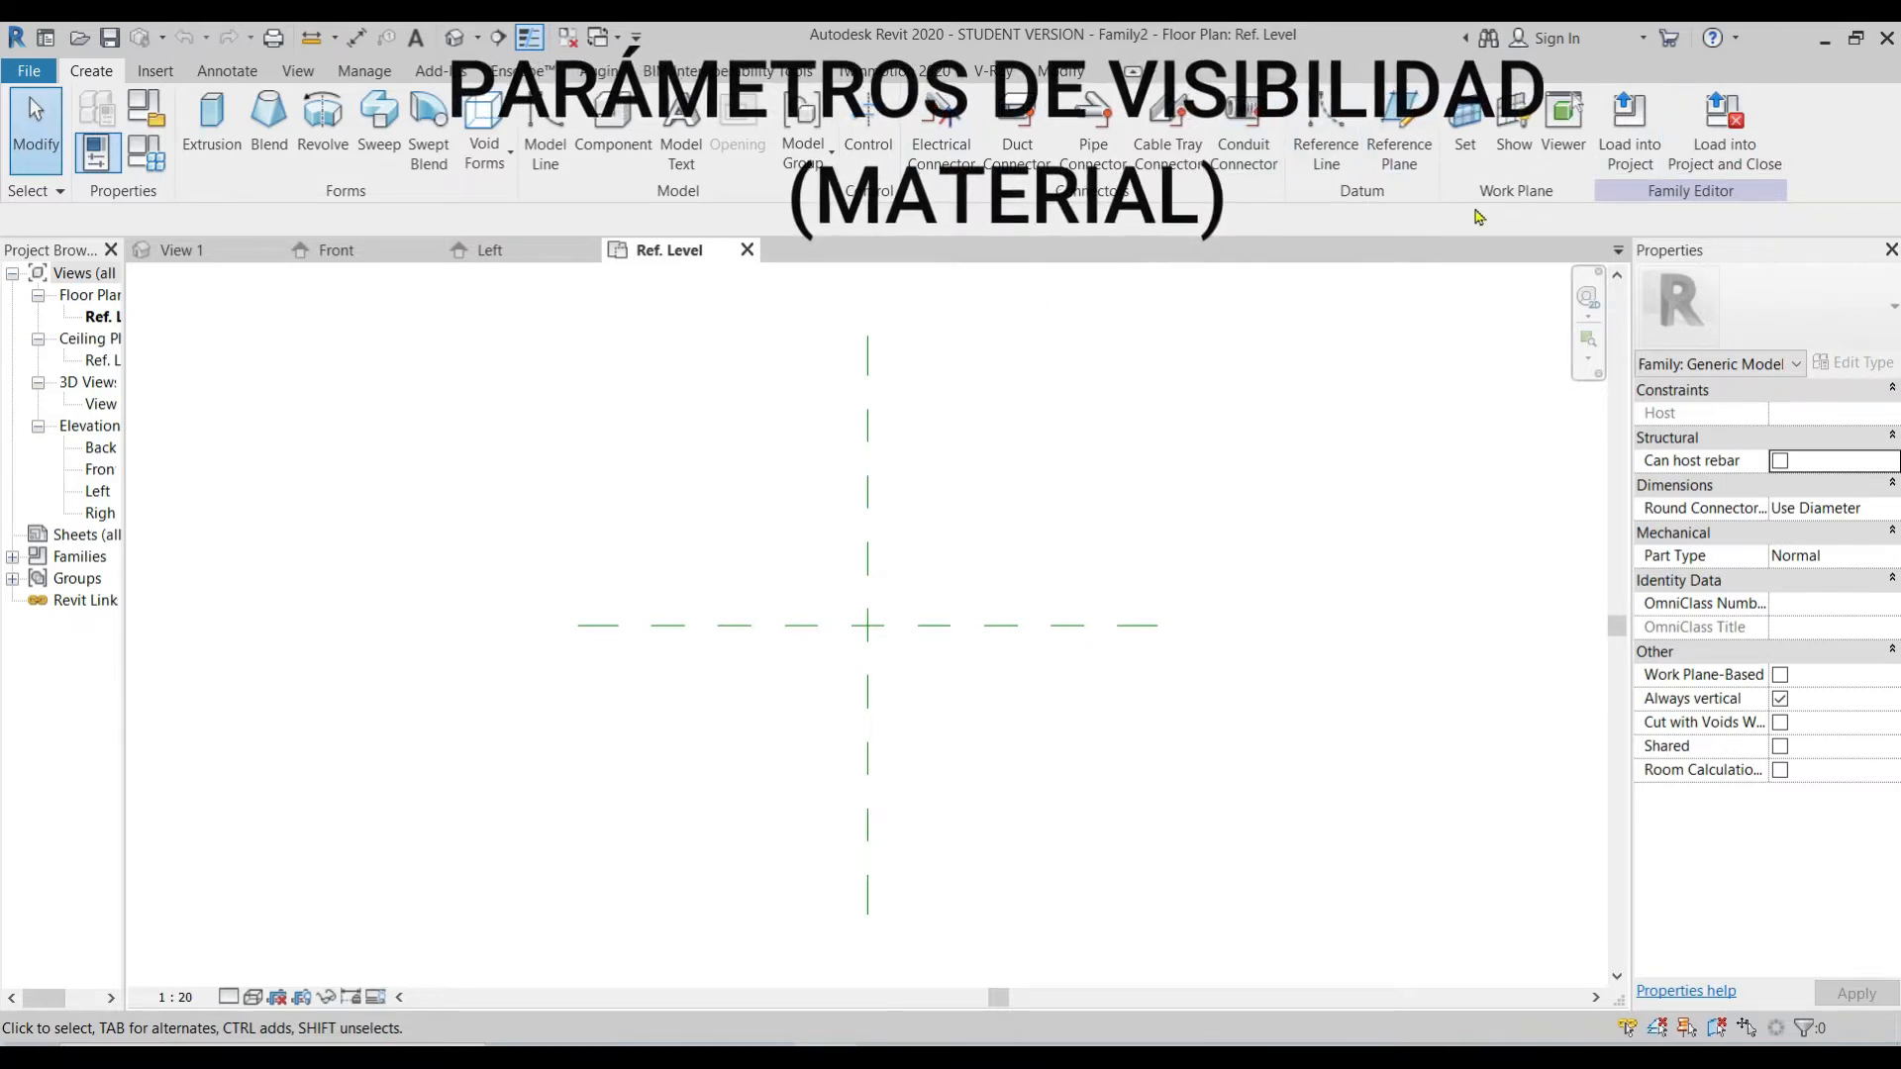
left_click(154, 70)
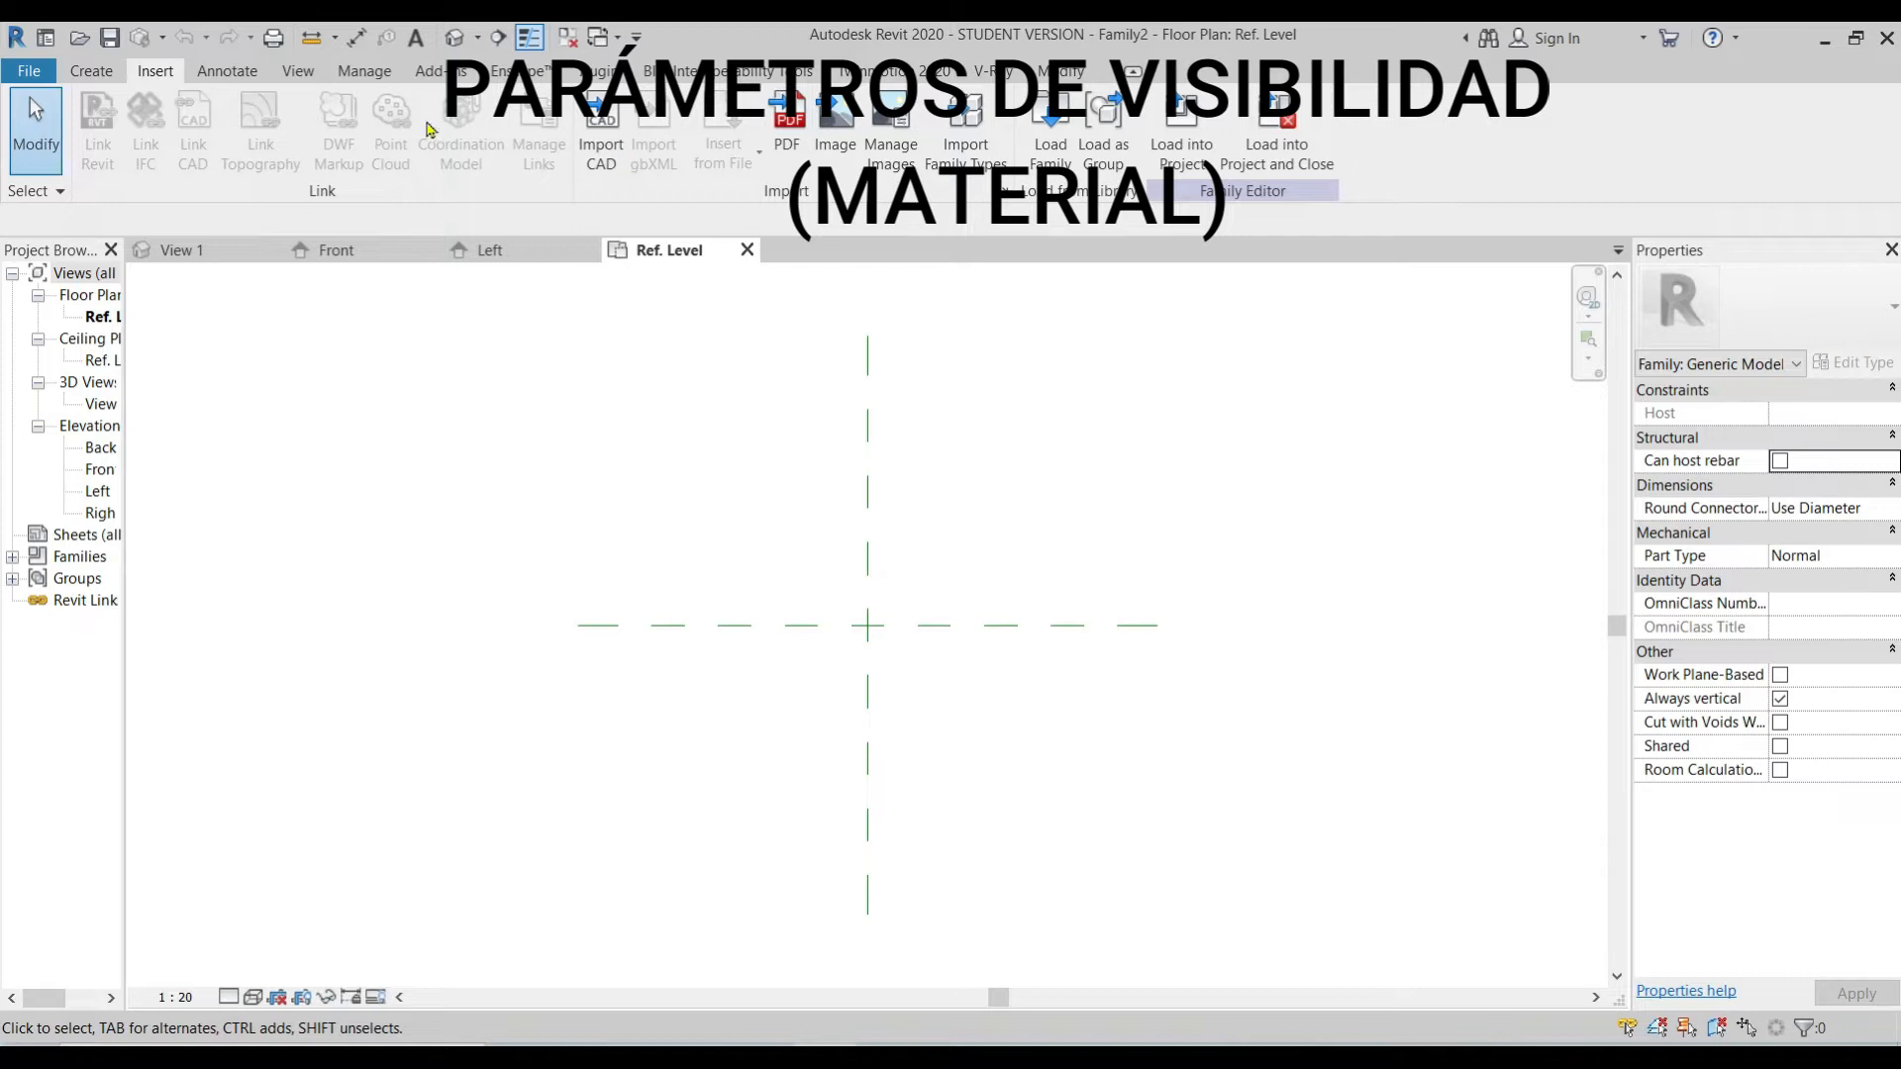
left_click(230, 71)
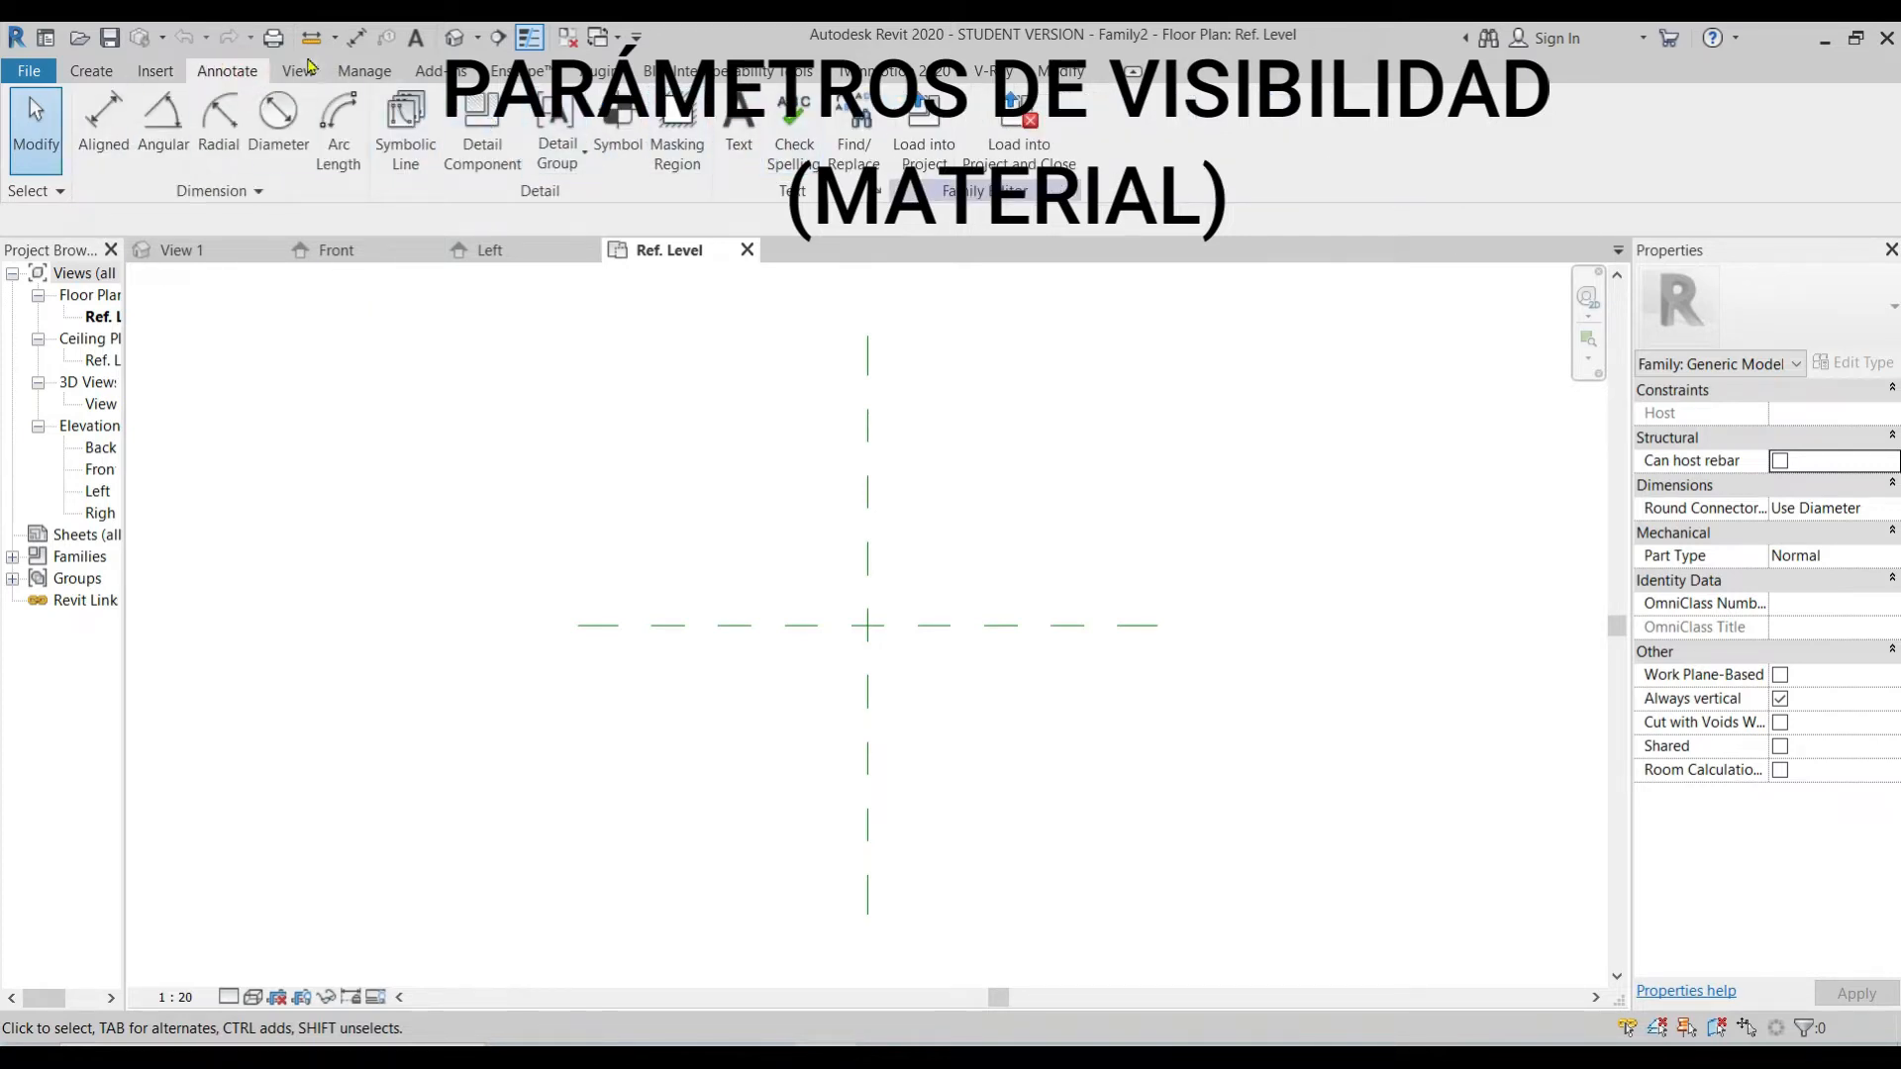
left_click(302, 71)
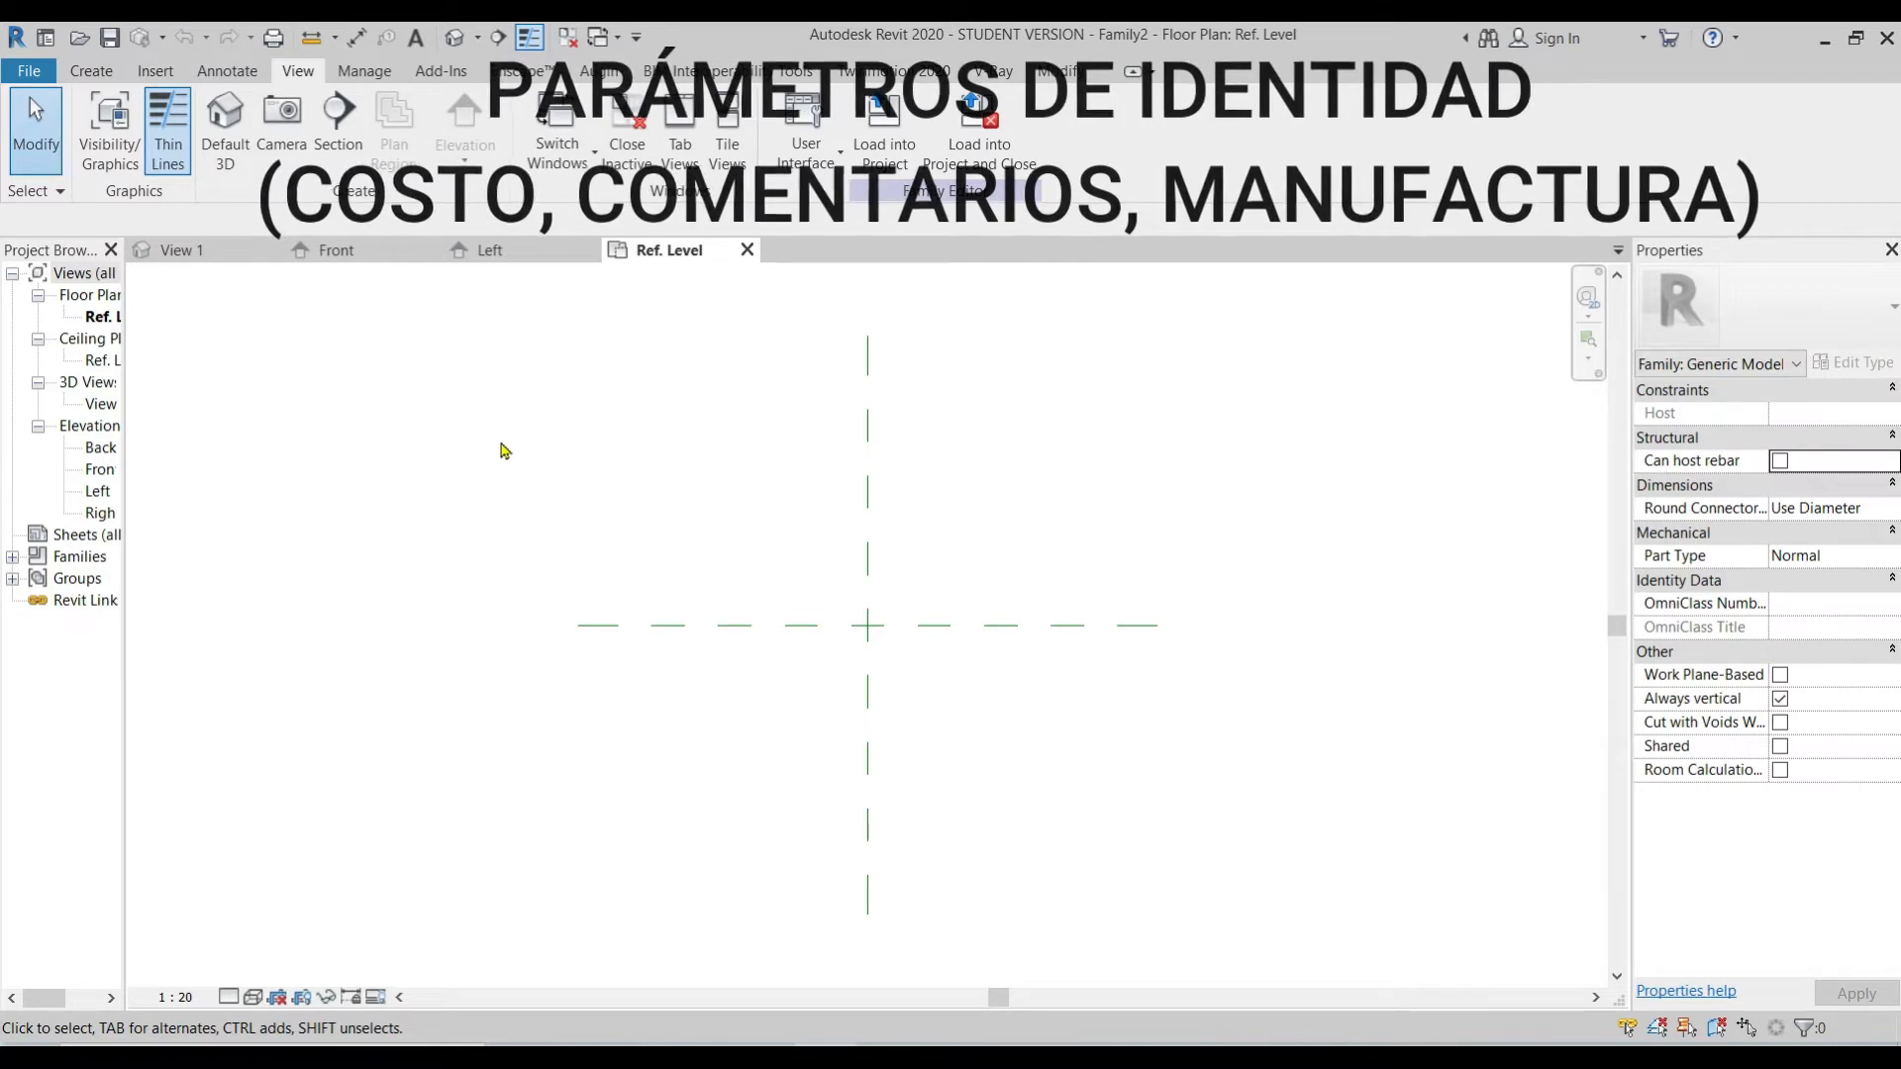
left_click(361, 72)
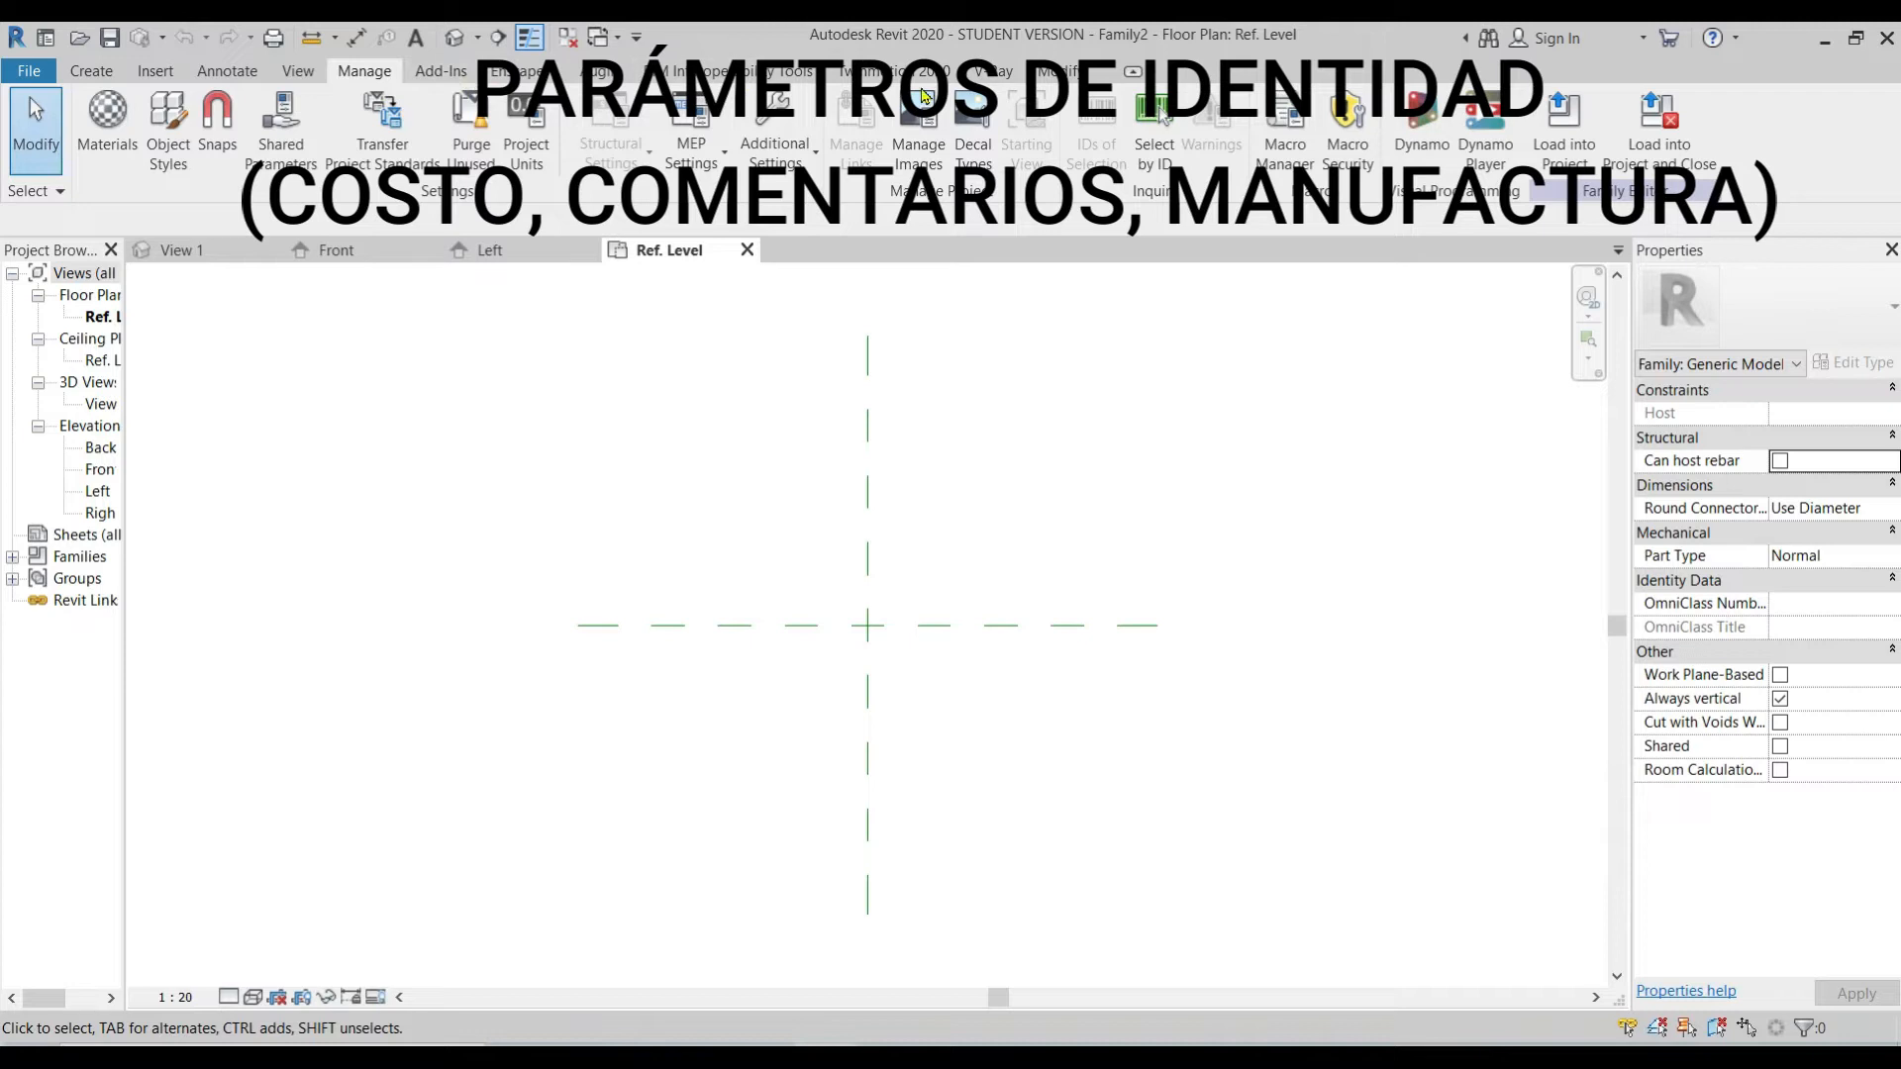
left_click(1057, 70)
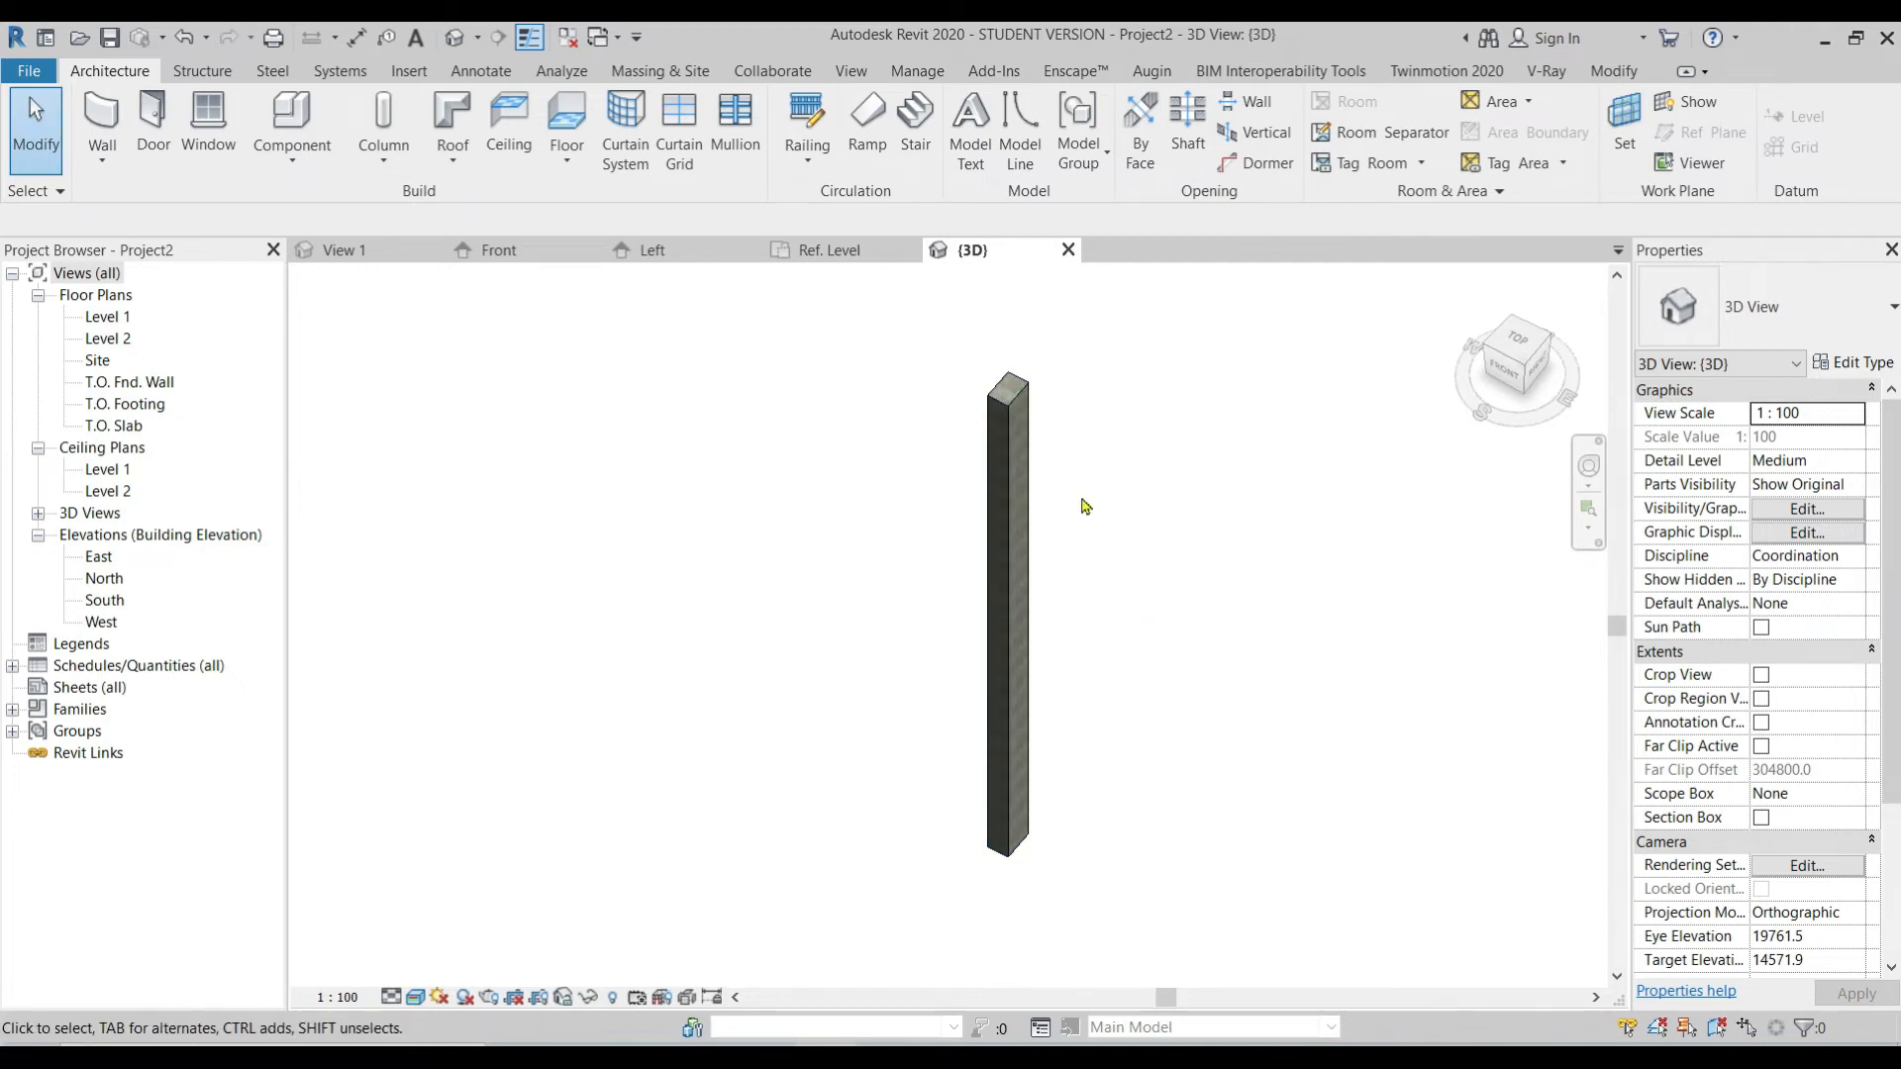
Step: Set the h dimension of the concrete rectangular column's type to 1000 in the Project2 3D view
left_click(1012, 435)
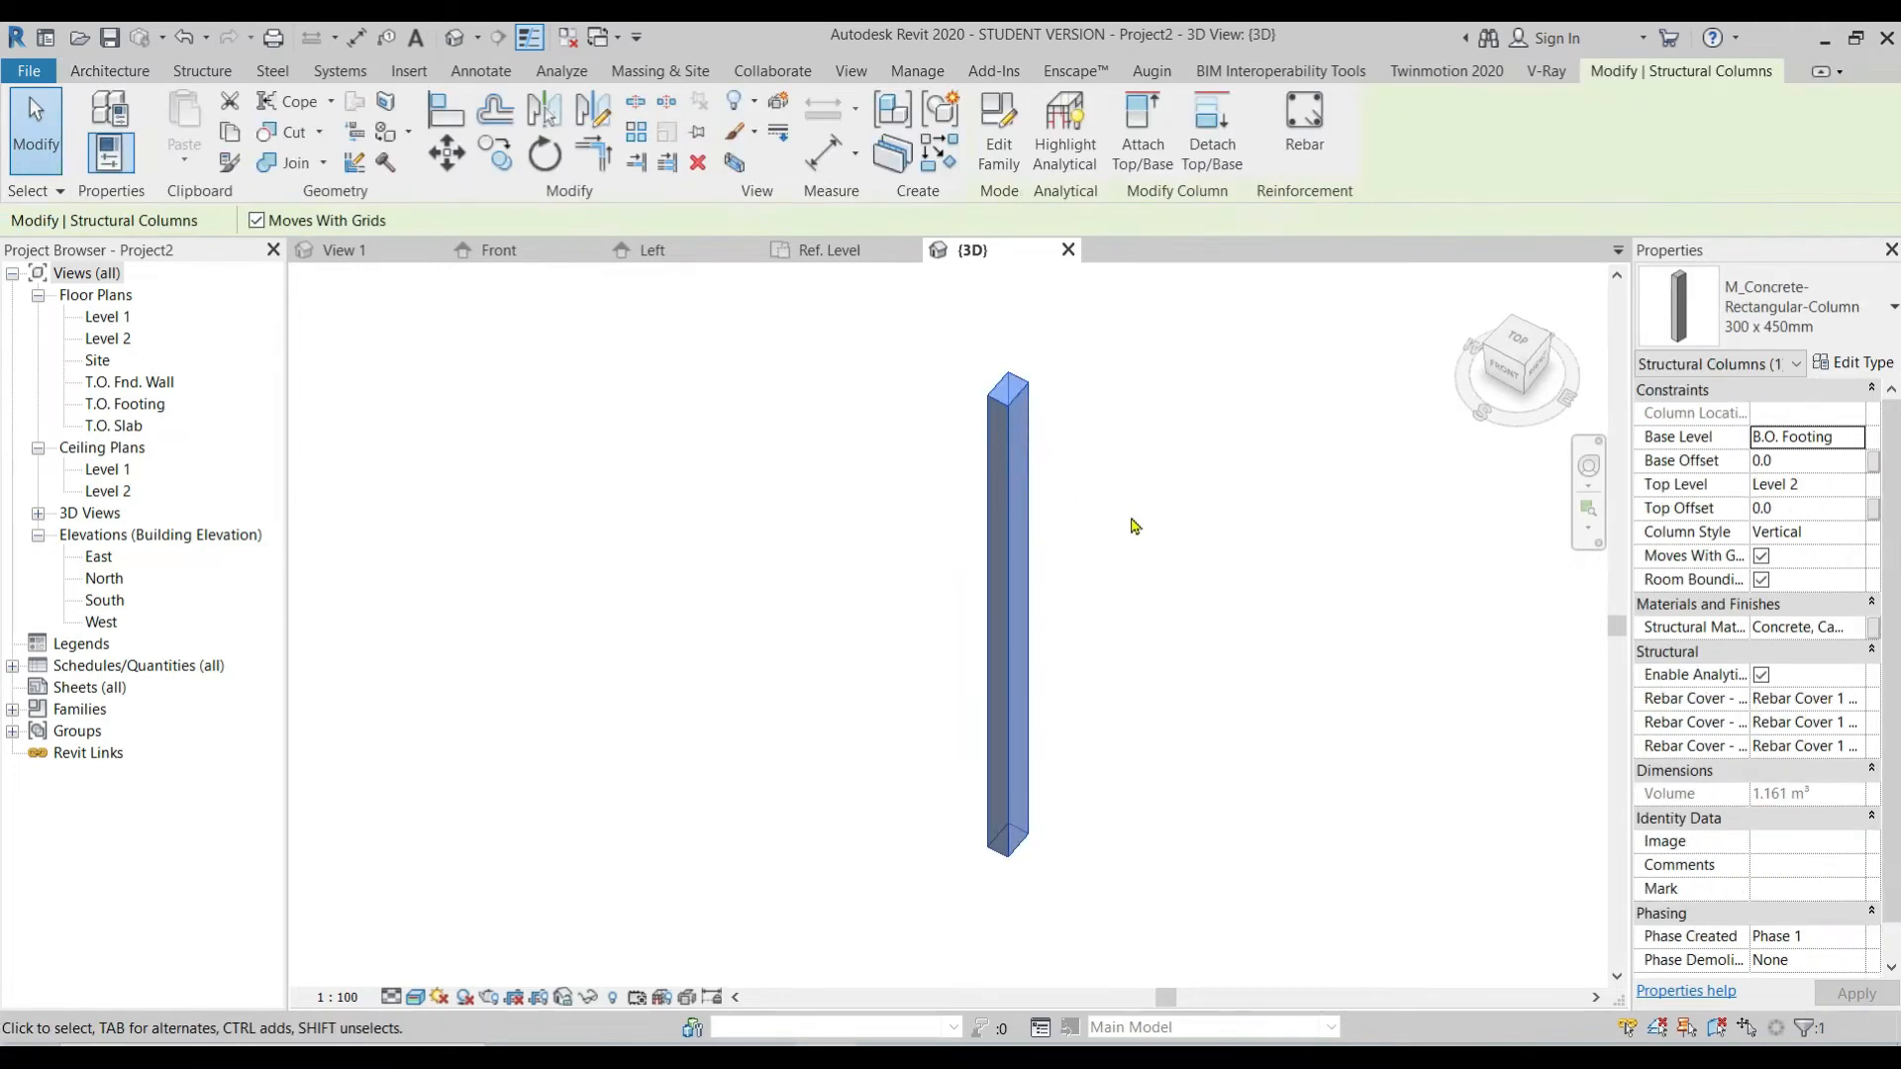
left_click(1863, 364)
left_click(1337, 479)
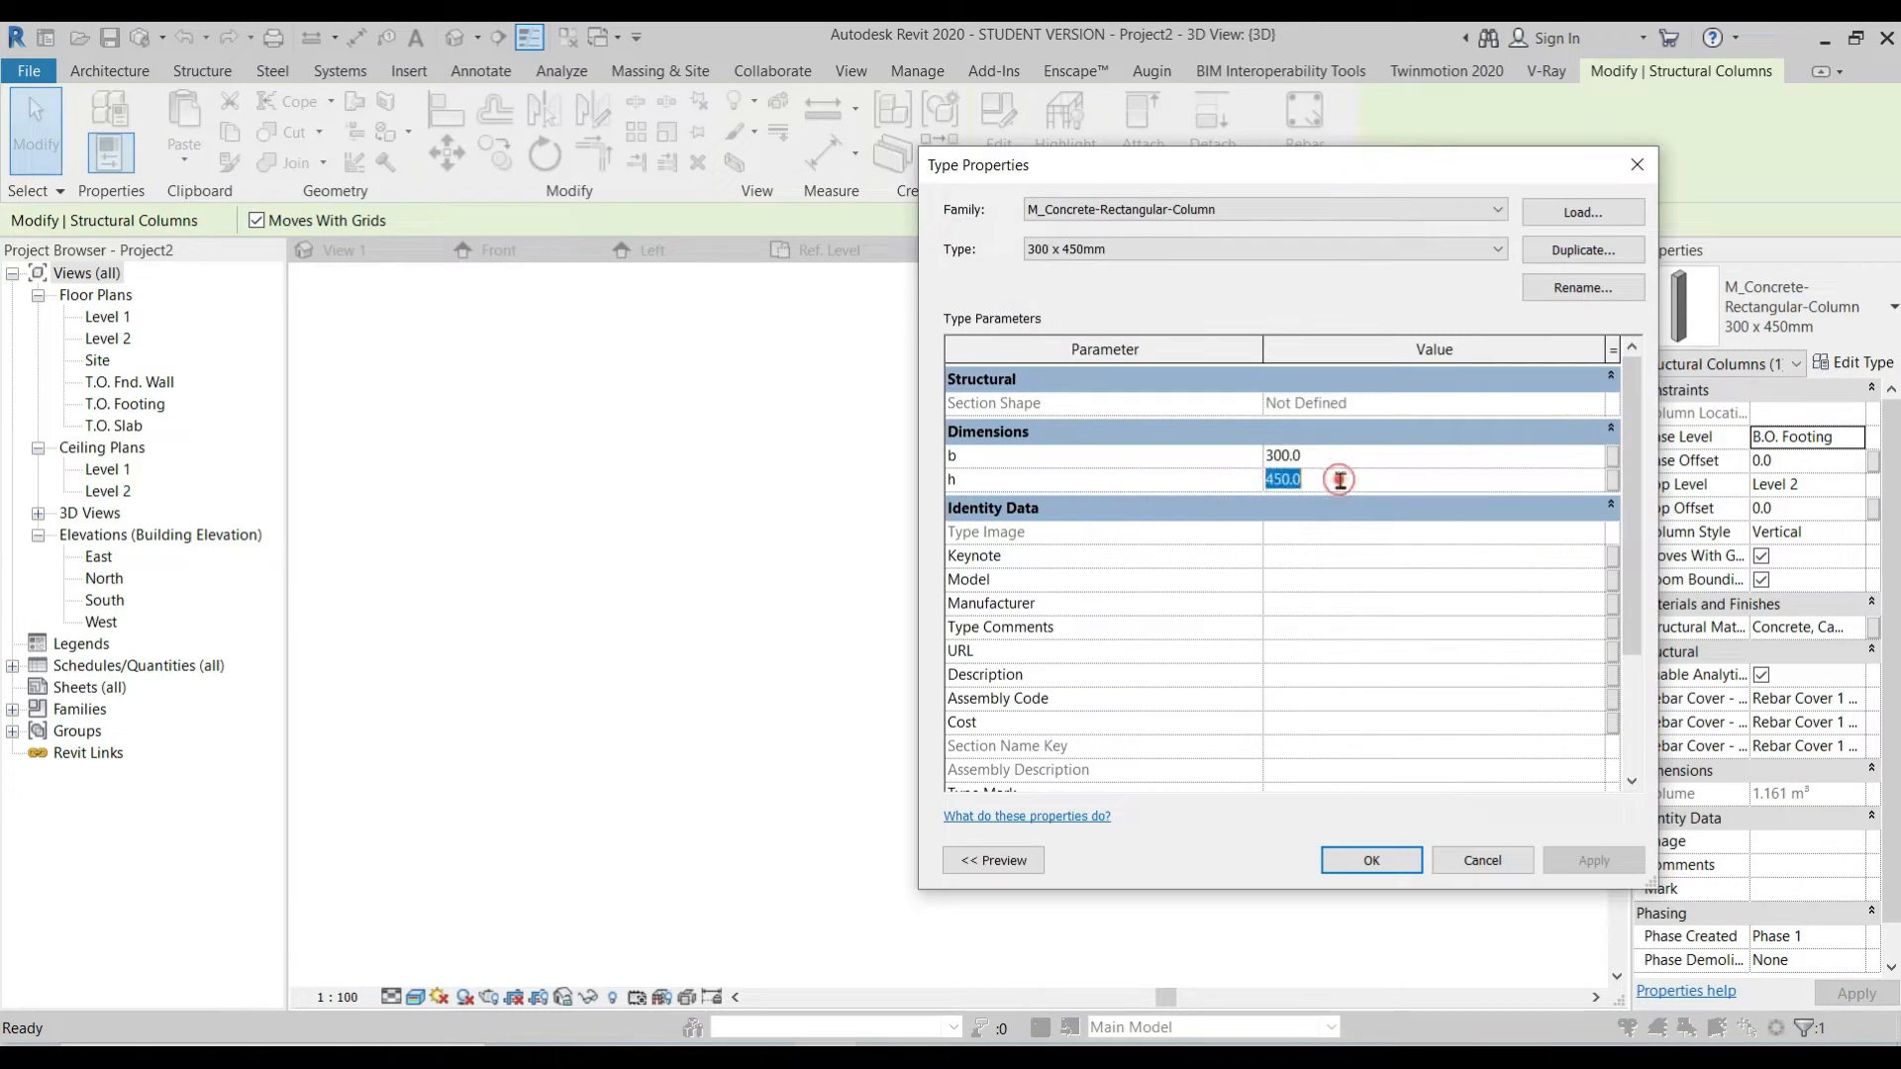
type("1000")
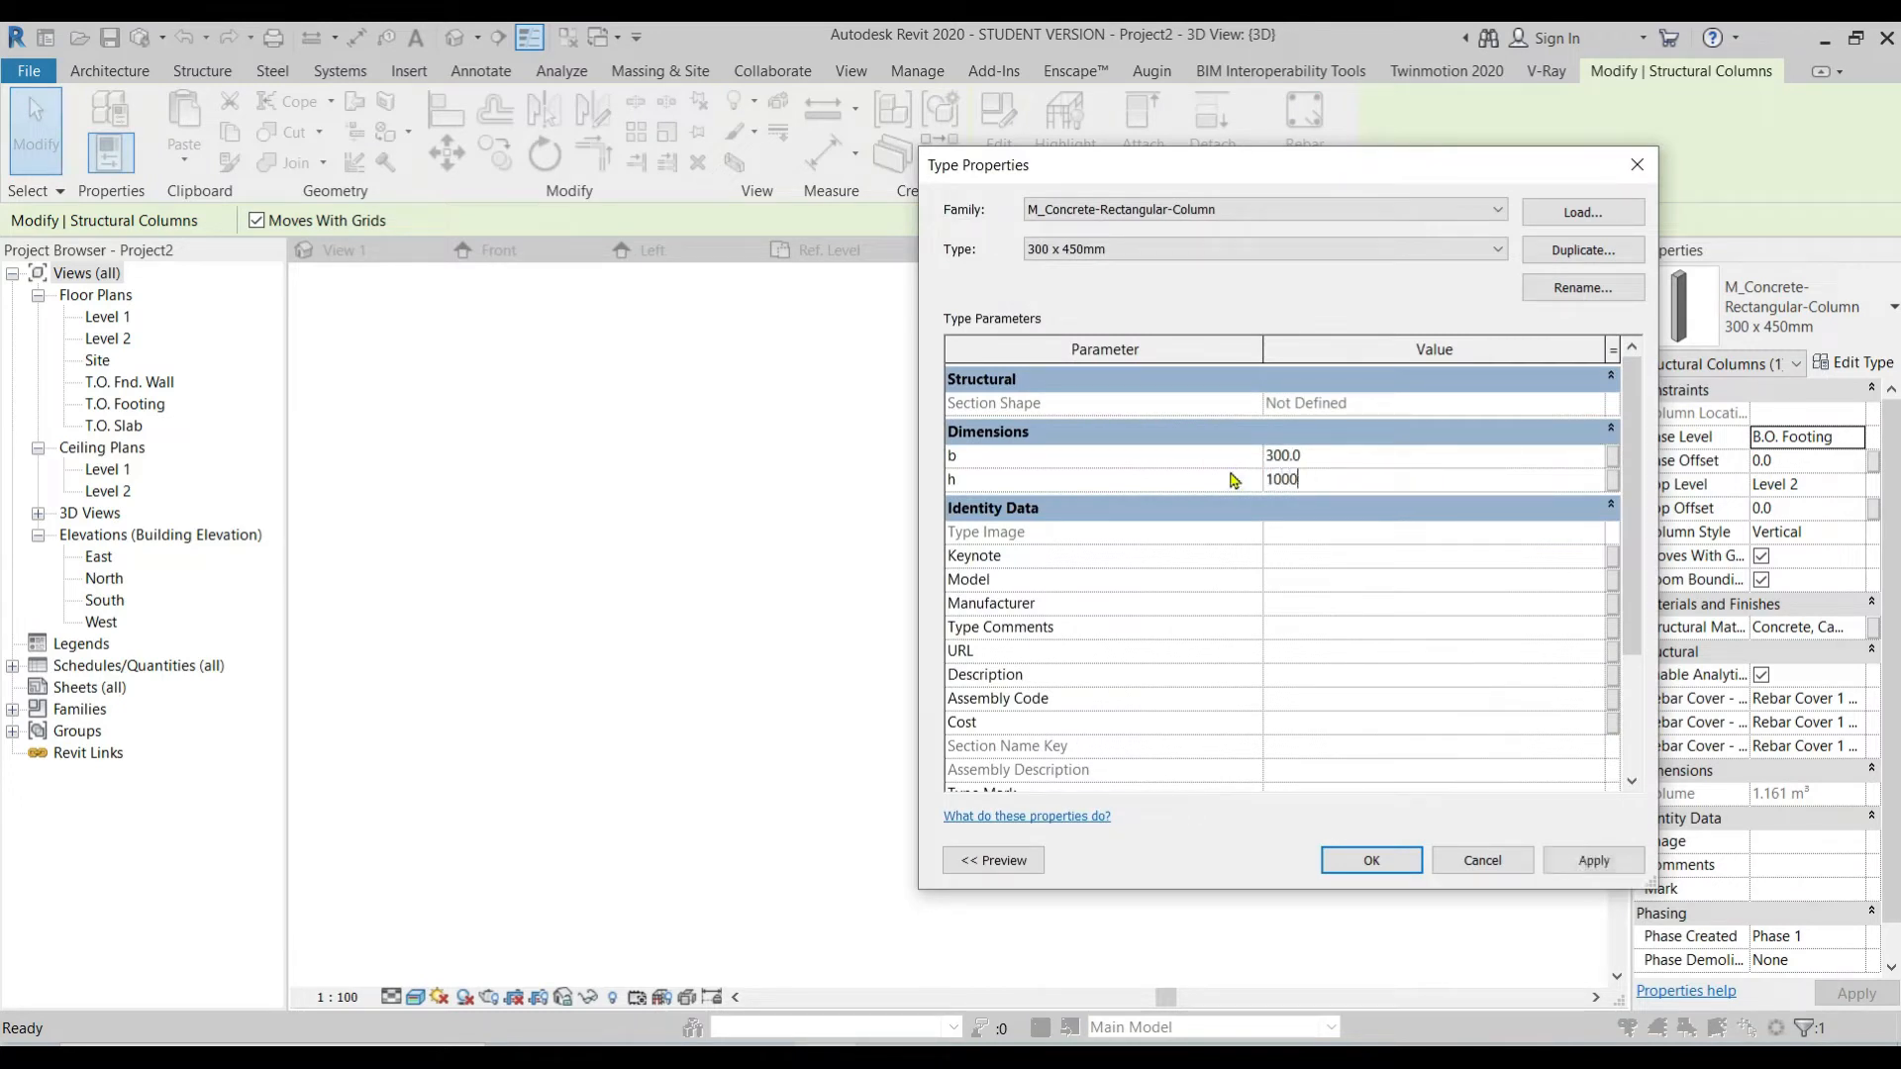
left_click(1359, 860)
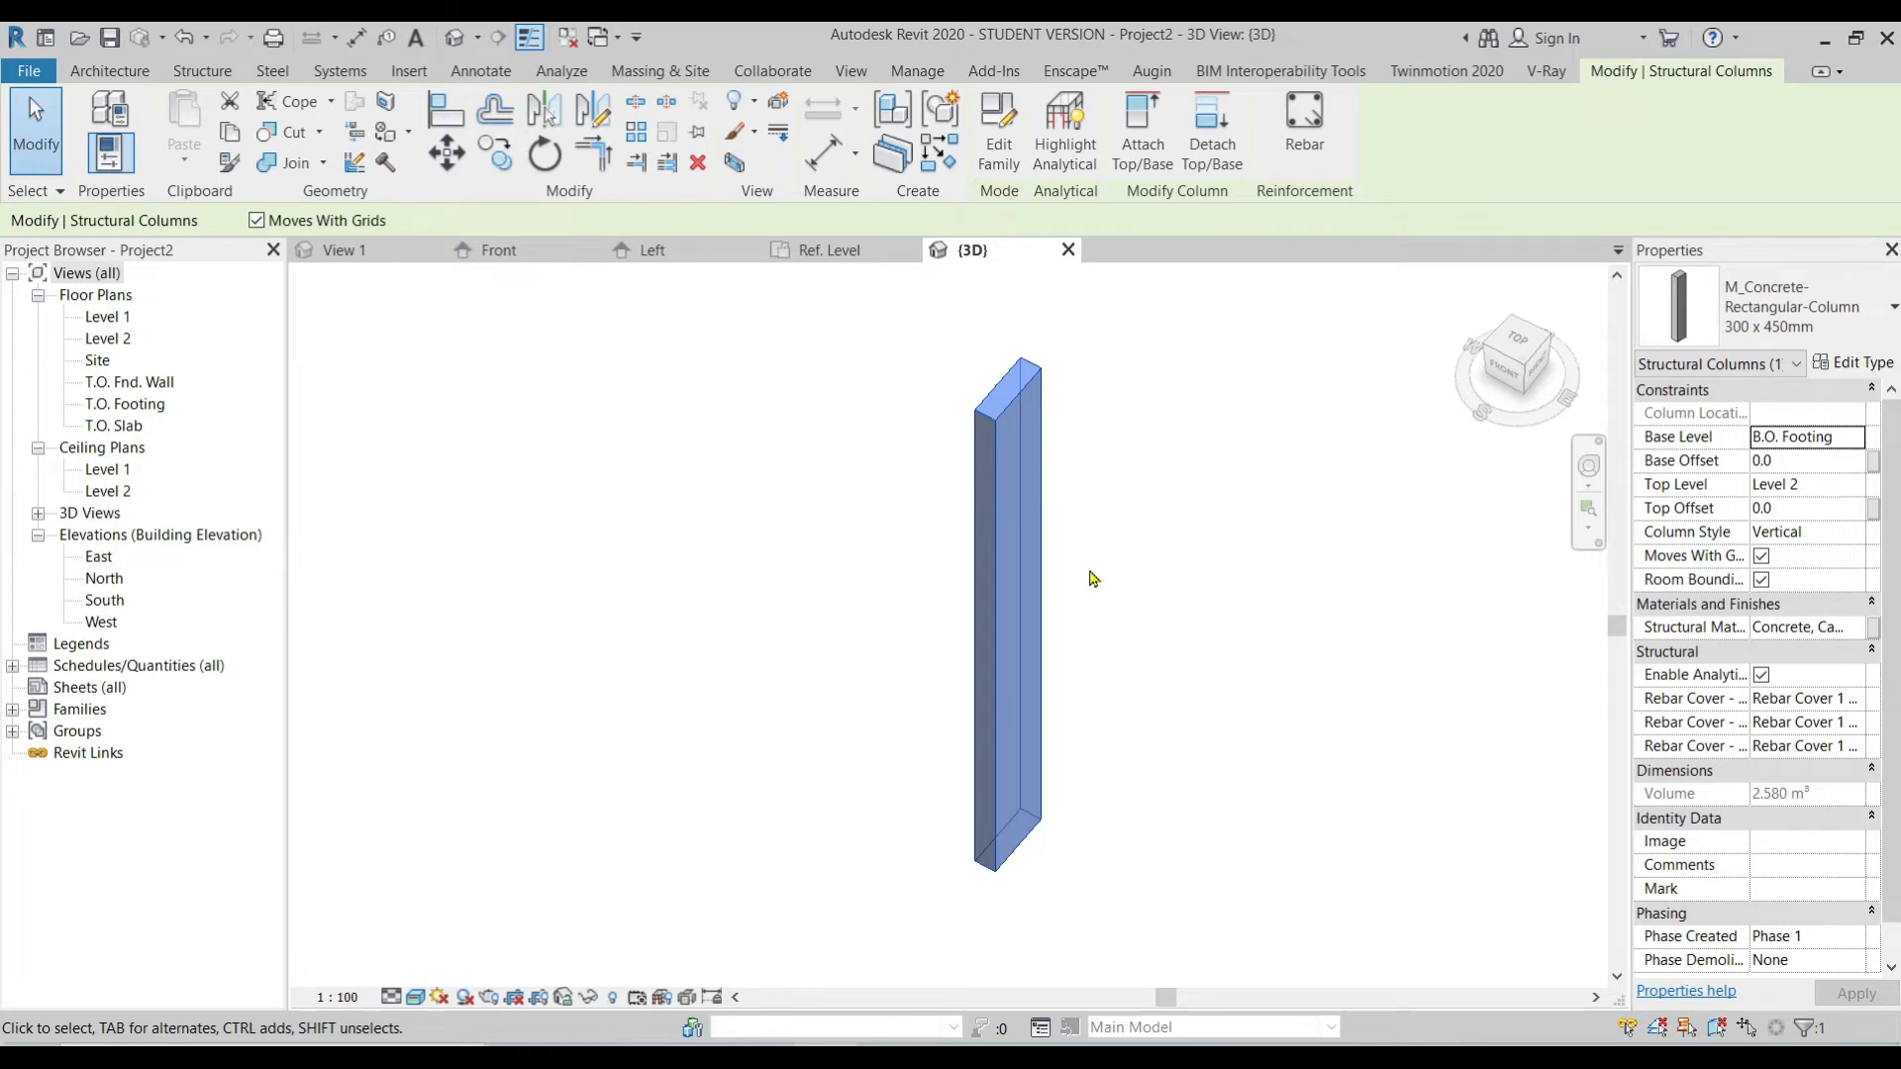
middle_click_drag(1144, 524, 1128, 501)
left_click(1098, 505)
Step: Assign Copper as the column's structural material, using its render appearance for shading
left_click(1053, 380)
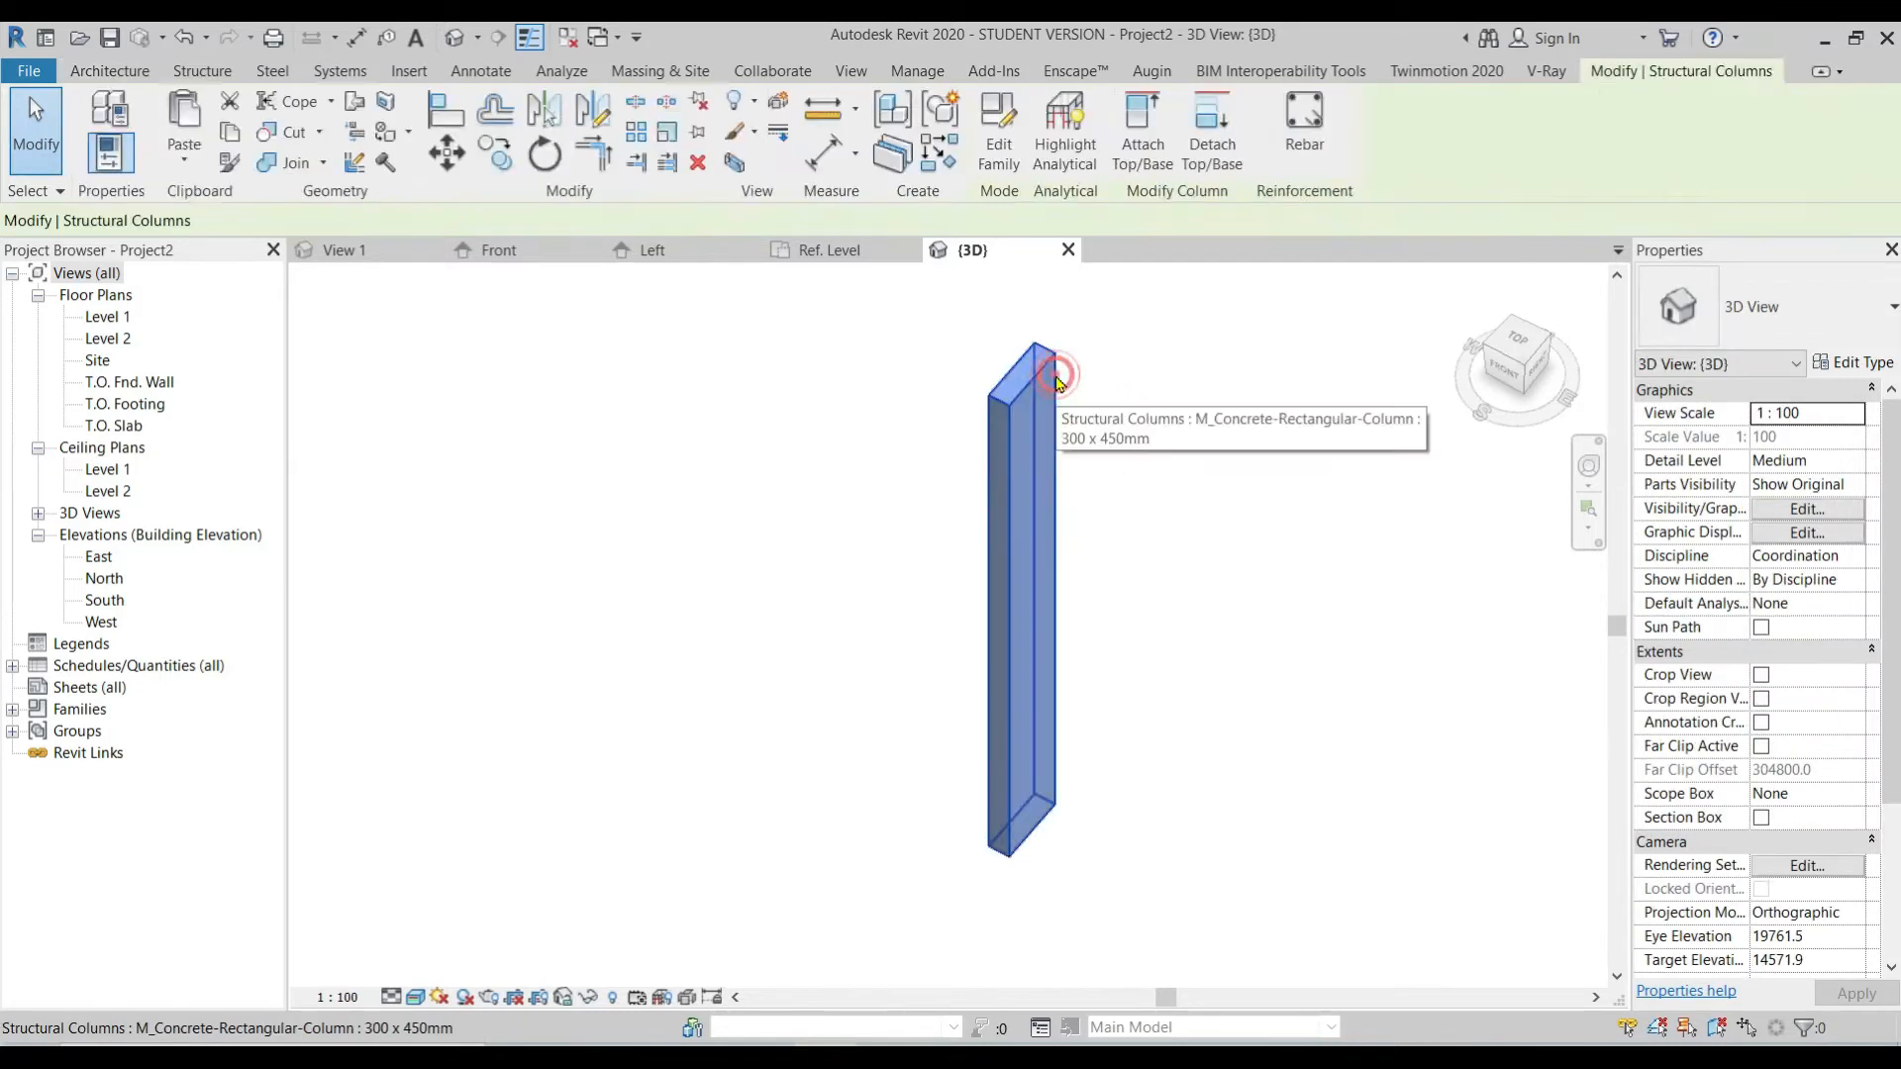
left_click(1857, 629)
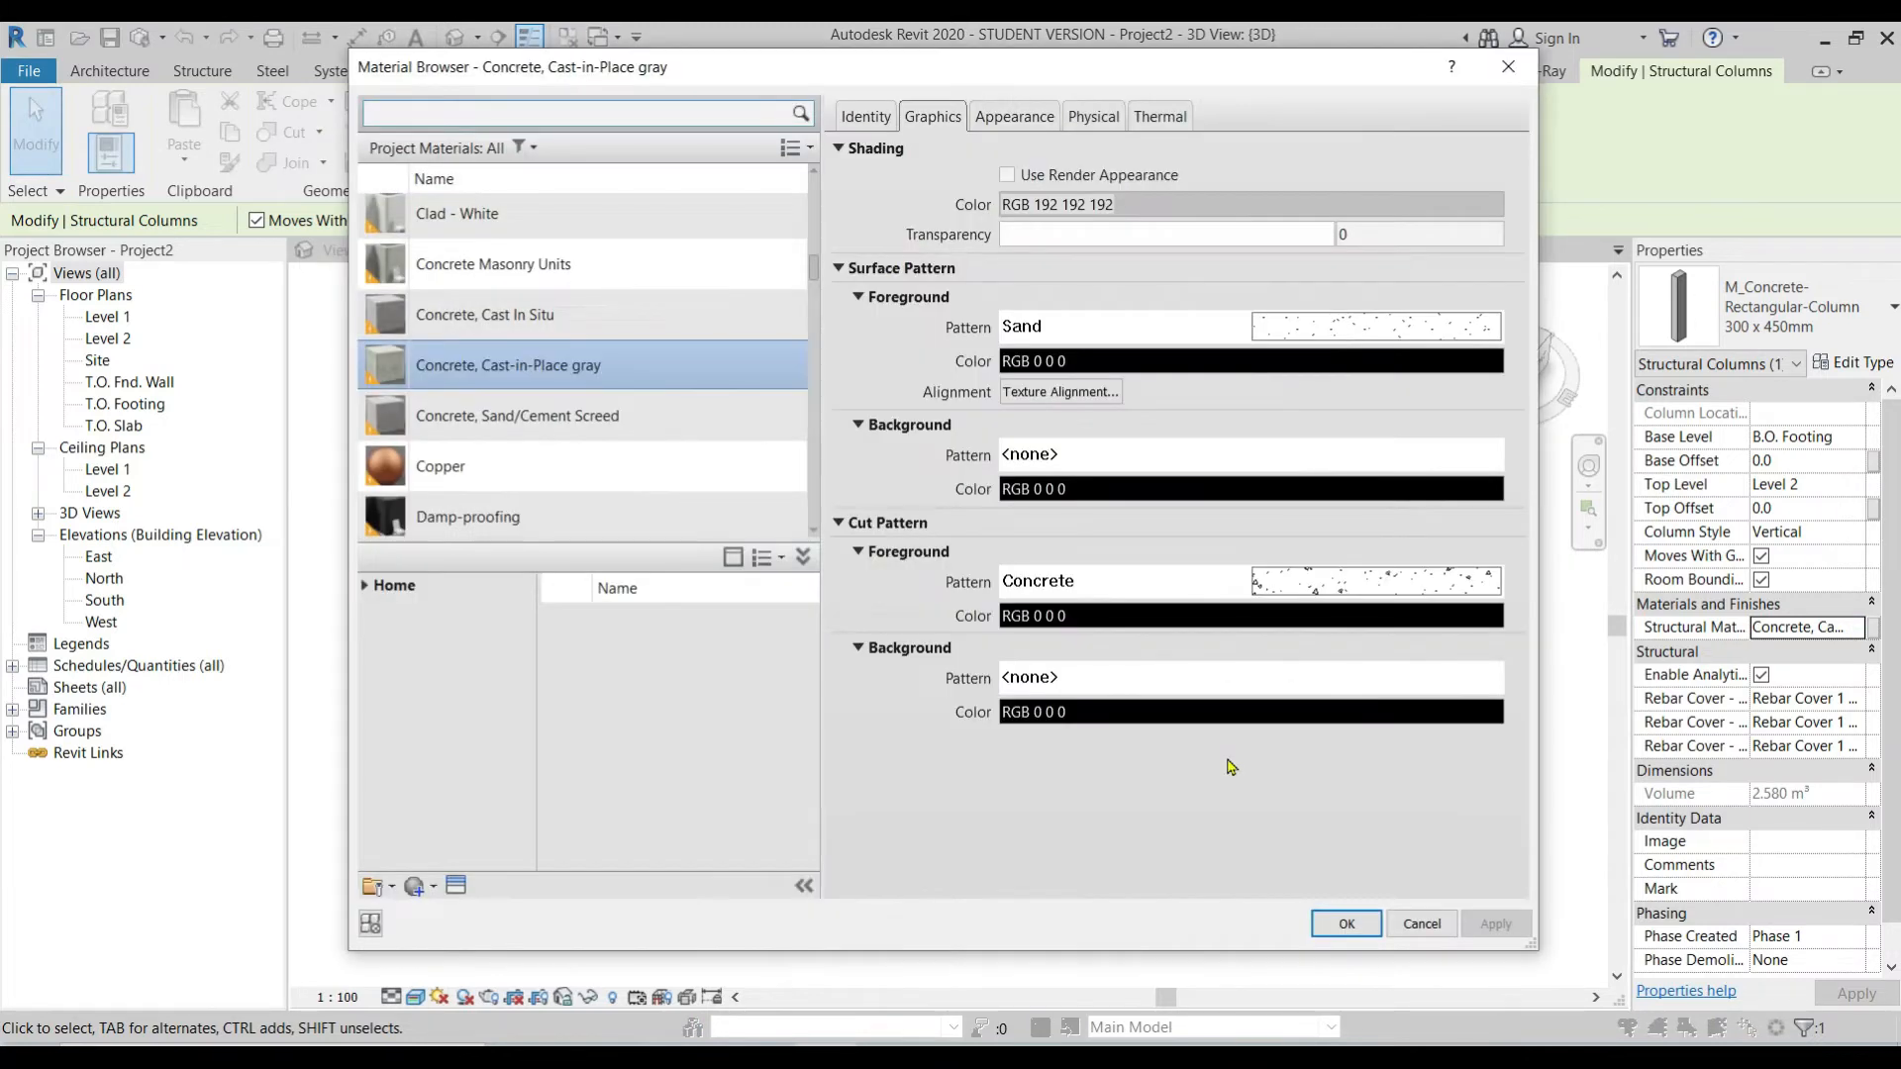
left_click(550, 463)
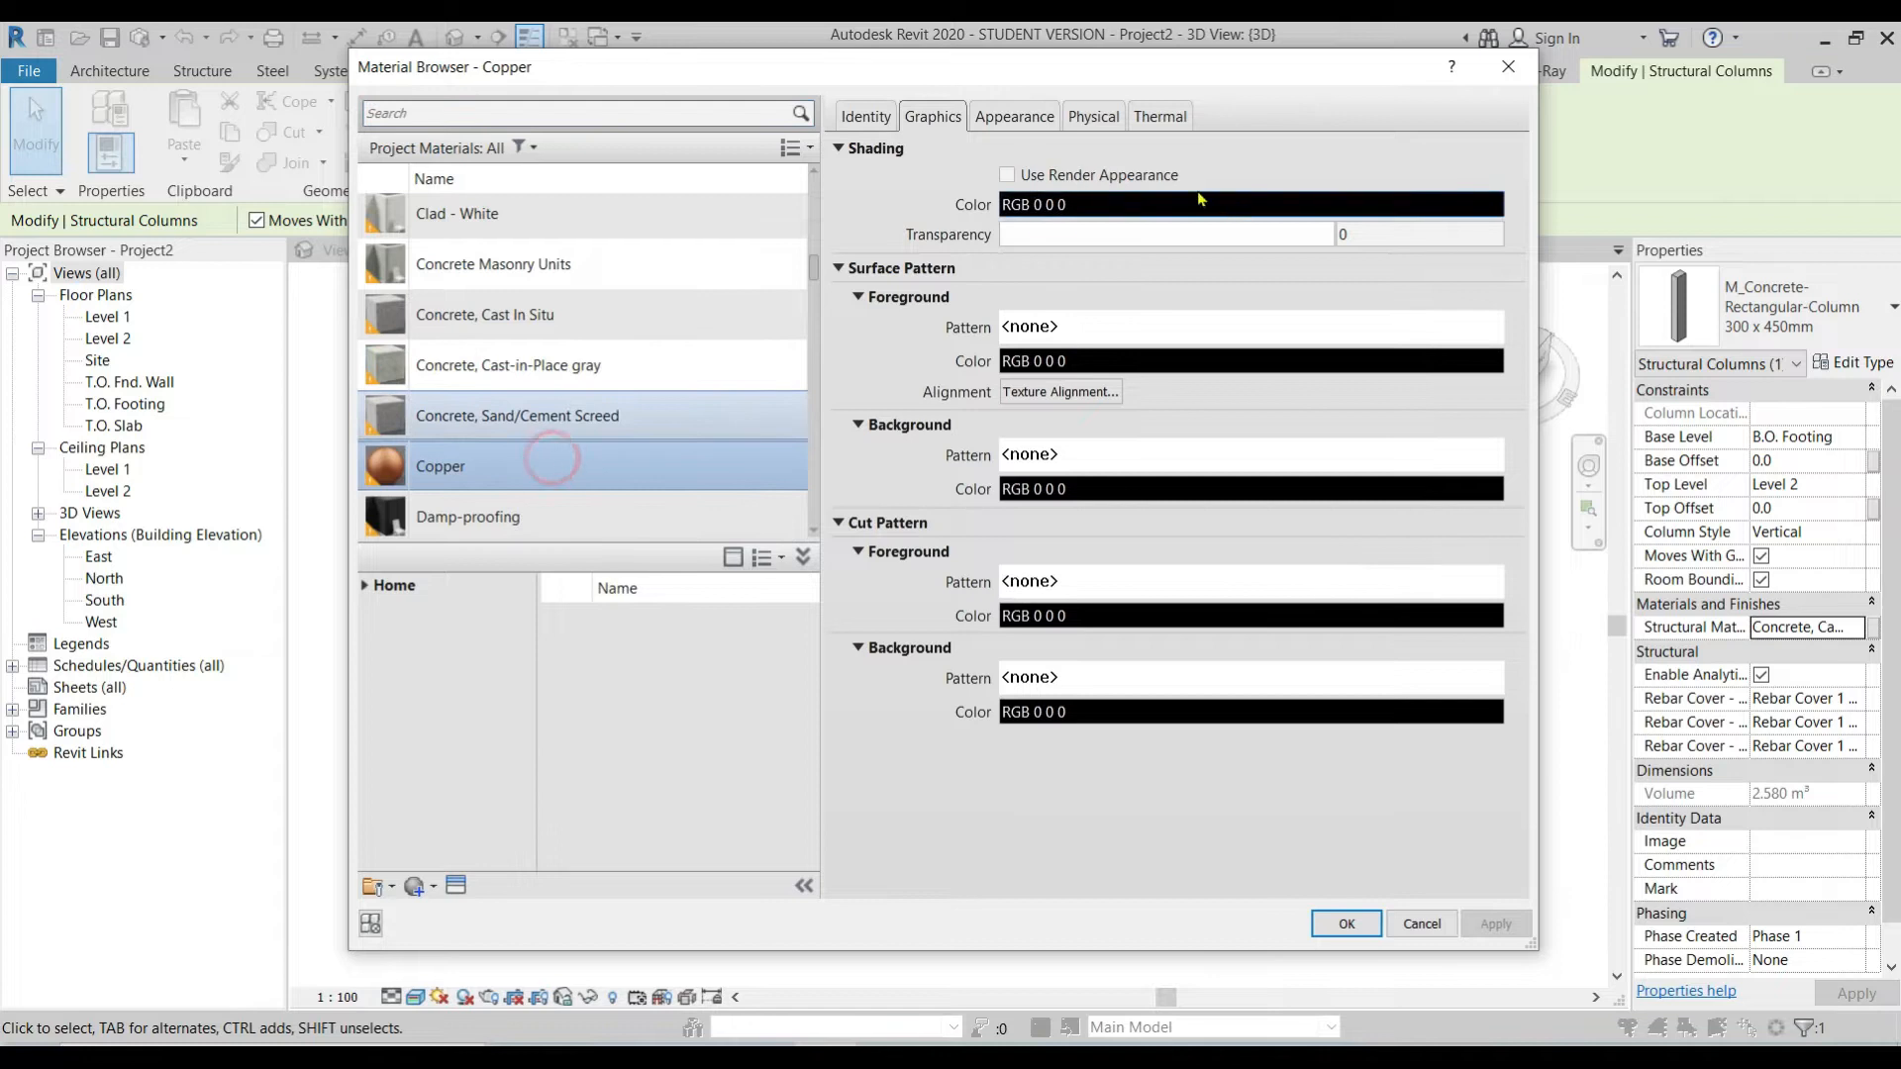
left_click(1149, 175)
left_click(1344, 924)
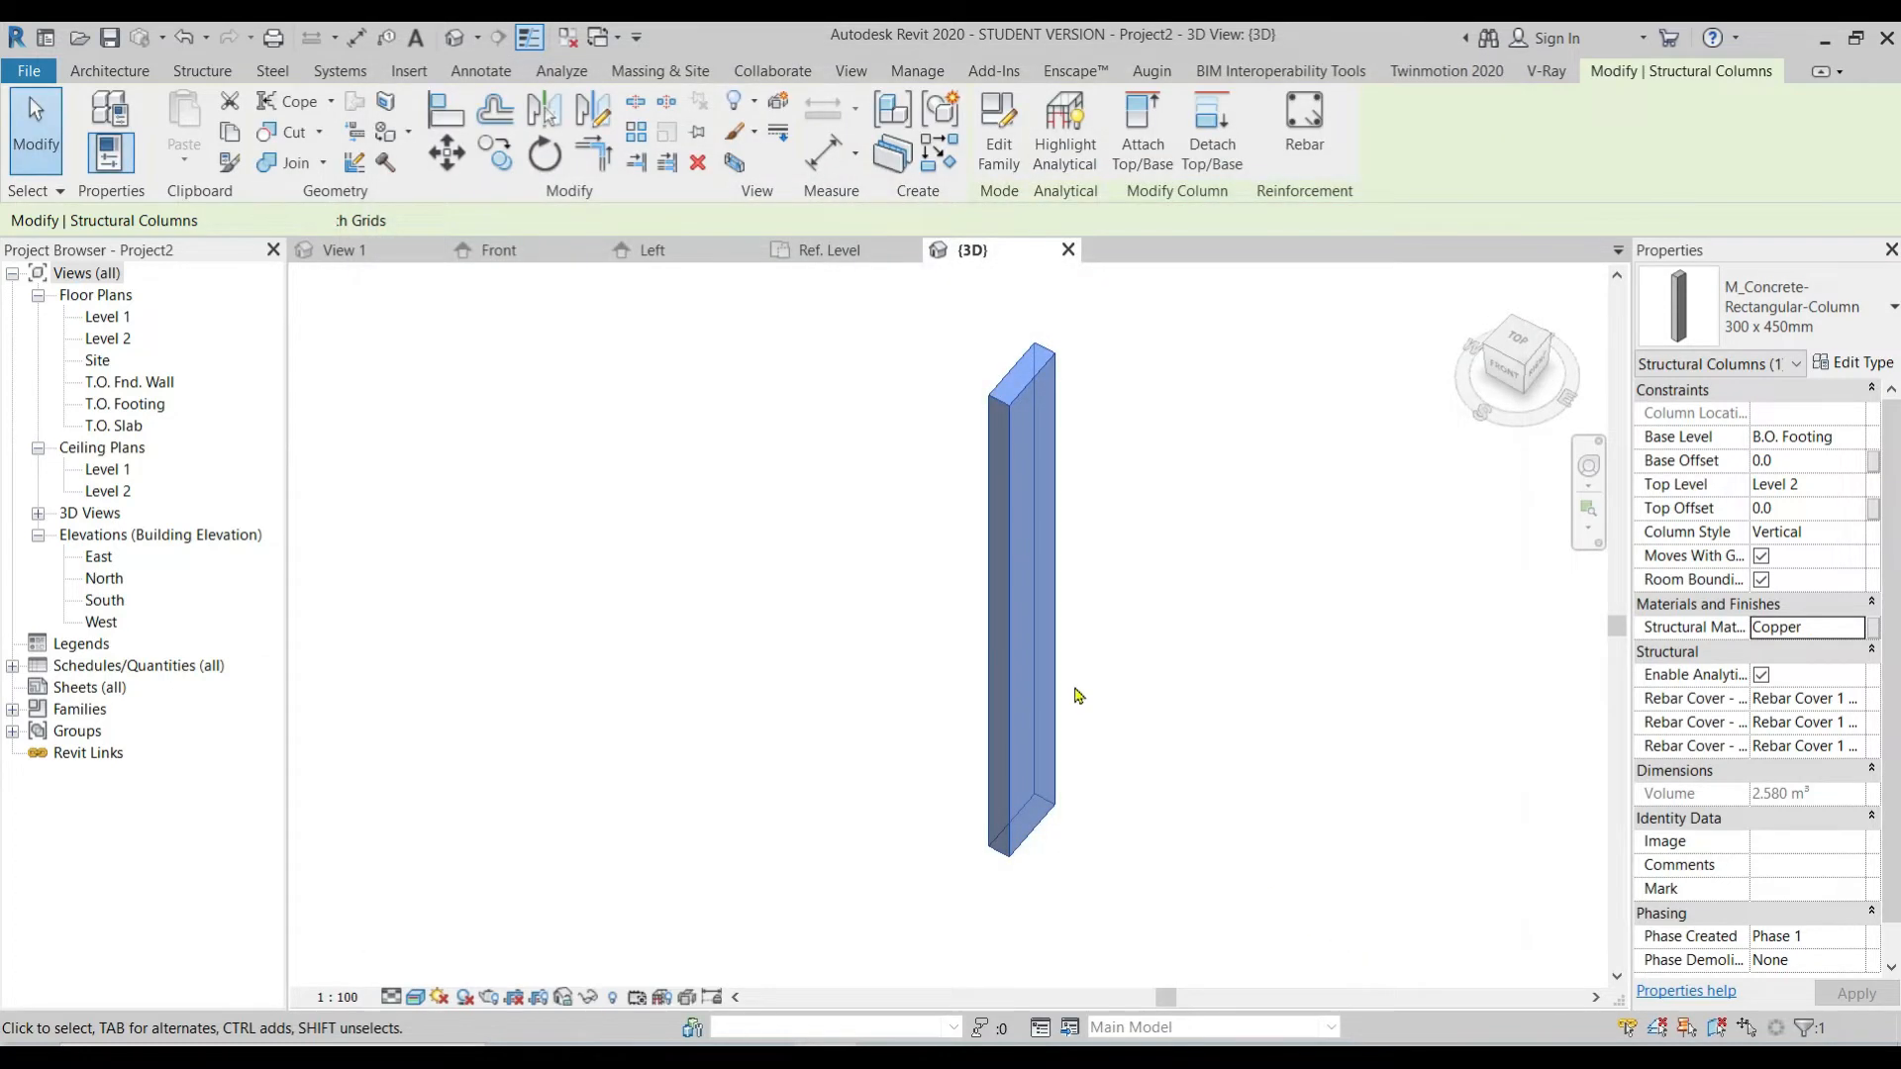
left_click(1149, 465)
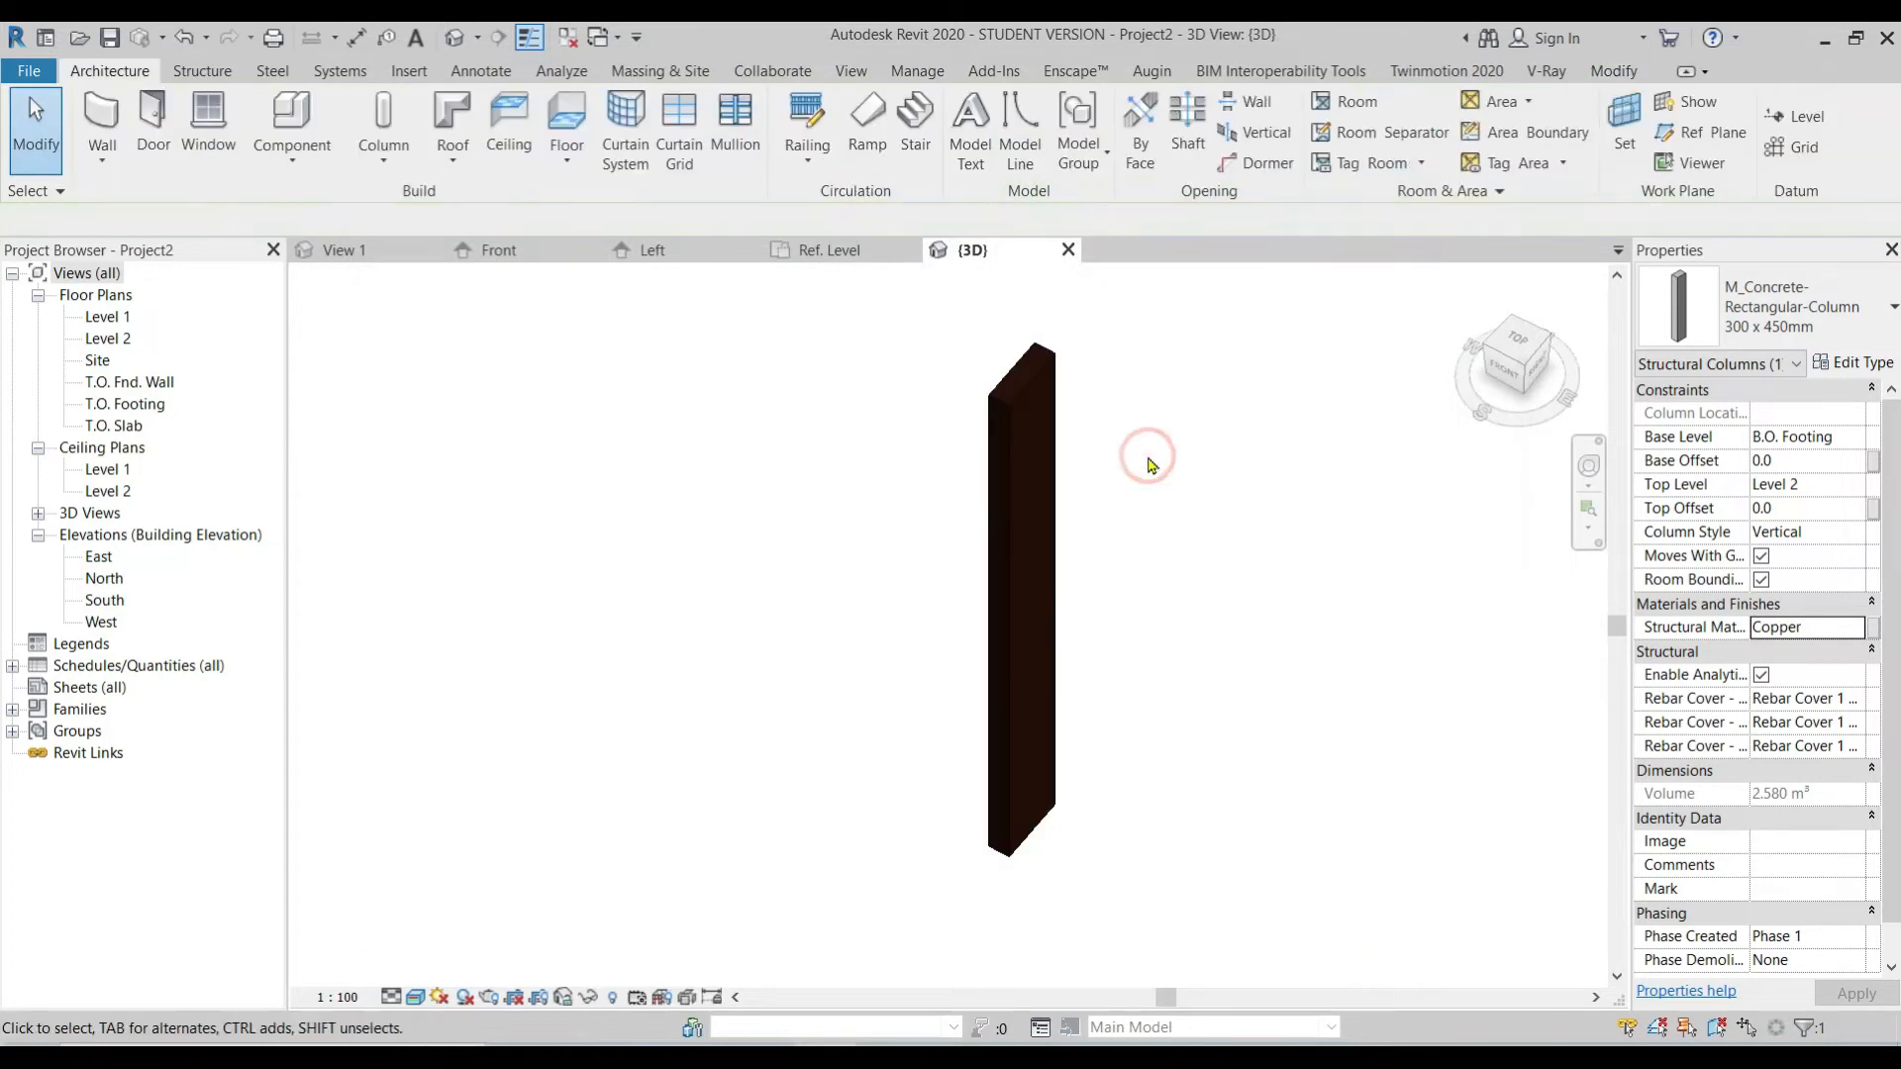
Step: Examine the column type's identity data parameters, such as Model, Manufacturer, Type Comments, URL, Description and Assembly Code
left_click(1052, 503)
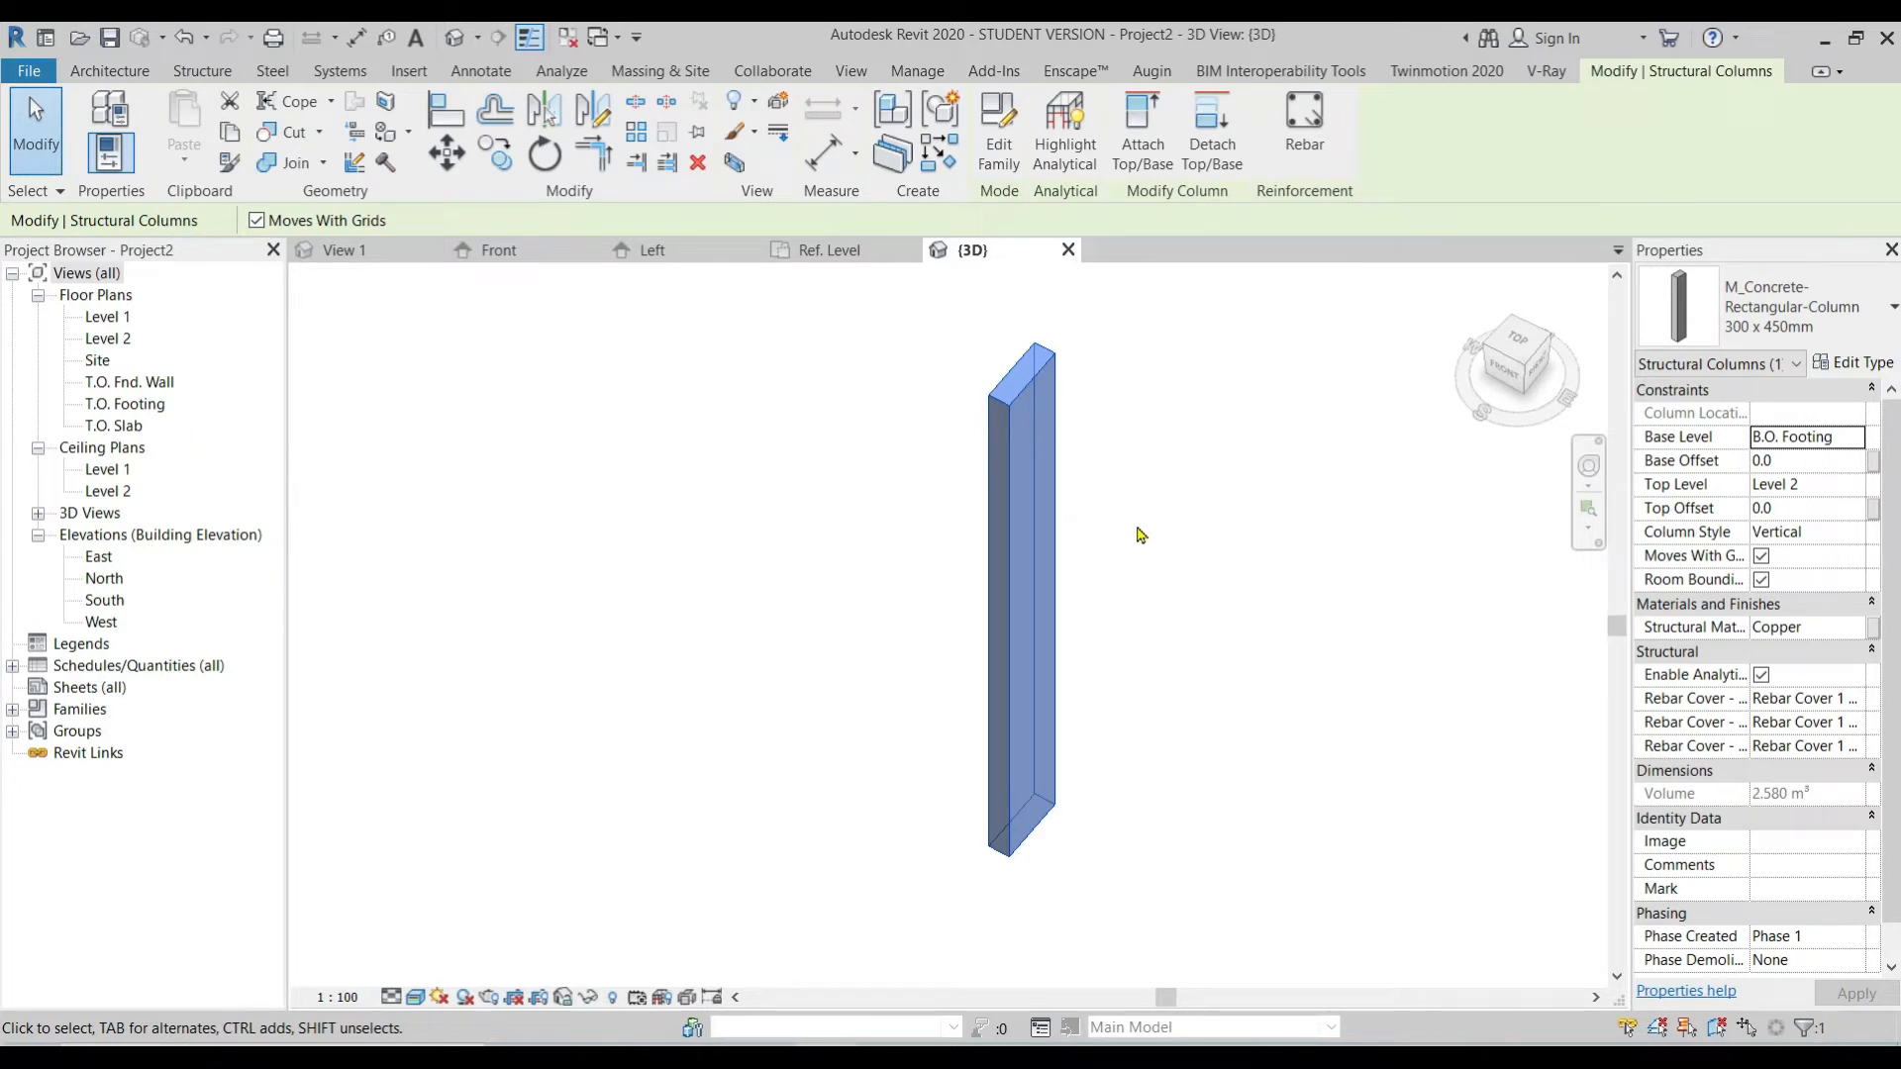
left_click(1854, 363)
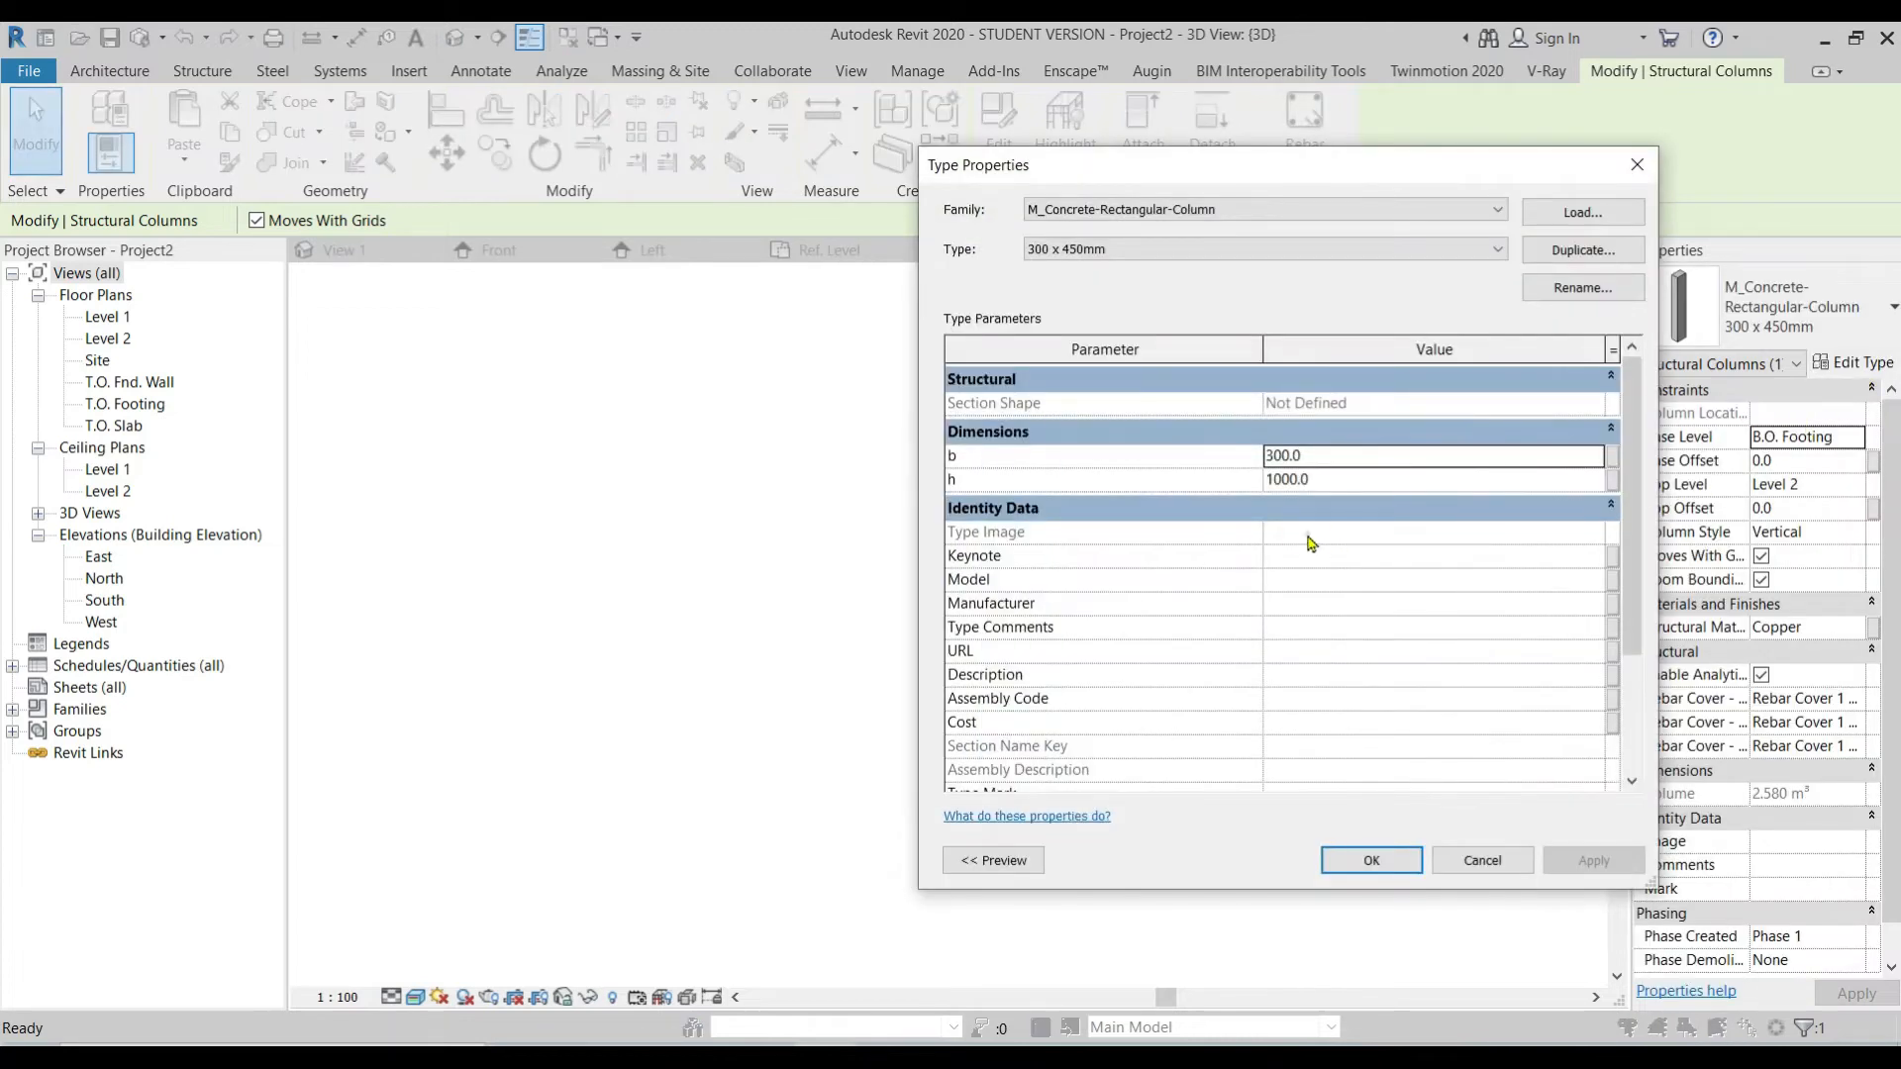
left_click(1311, 548)
scroll(1322, 630, "down", 2)
left_click(1307, 473)
left_click(1310, 503)
left_click(1309, 522)
left_click(1303, 546)
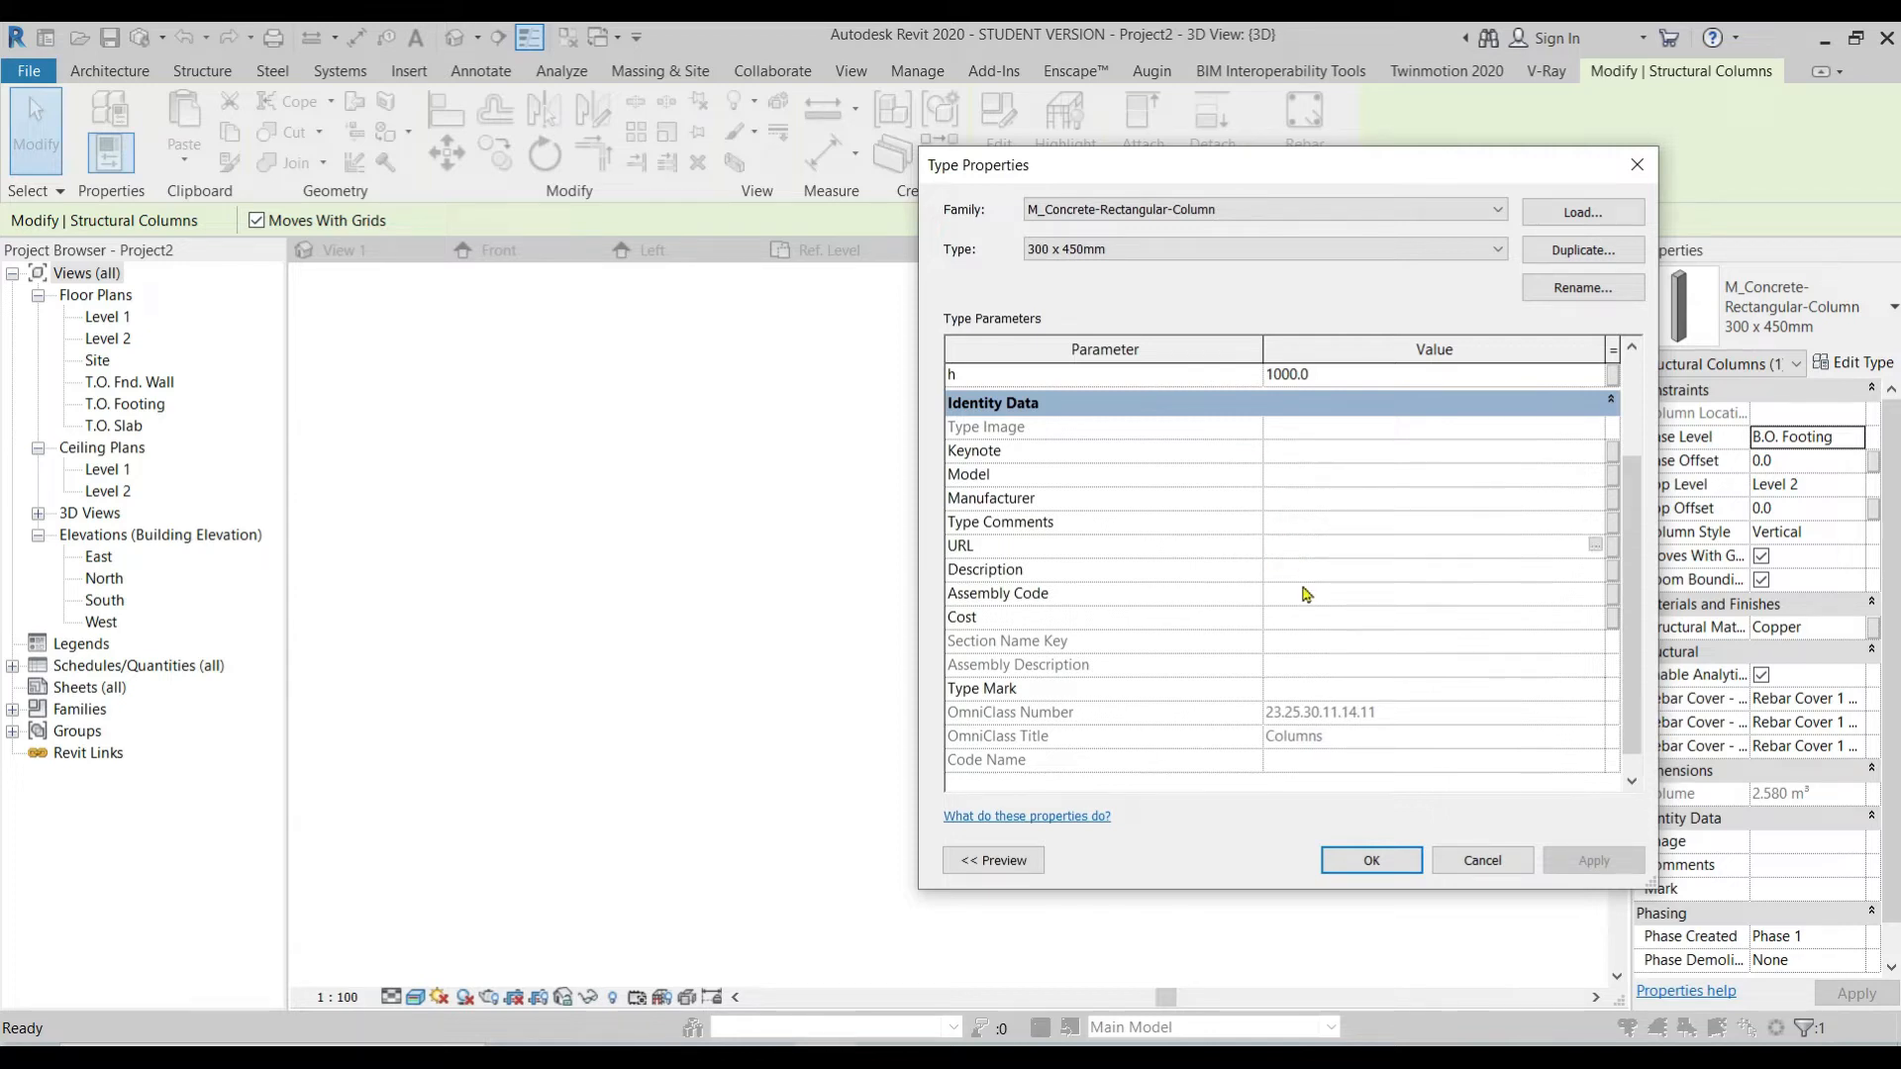
left_click(1334, 570)
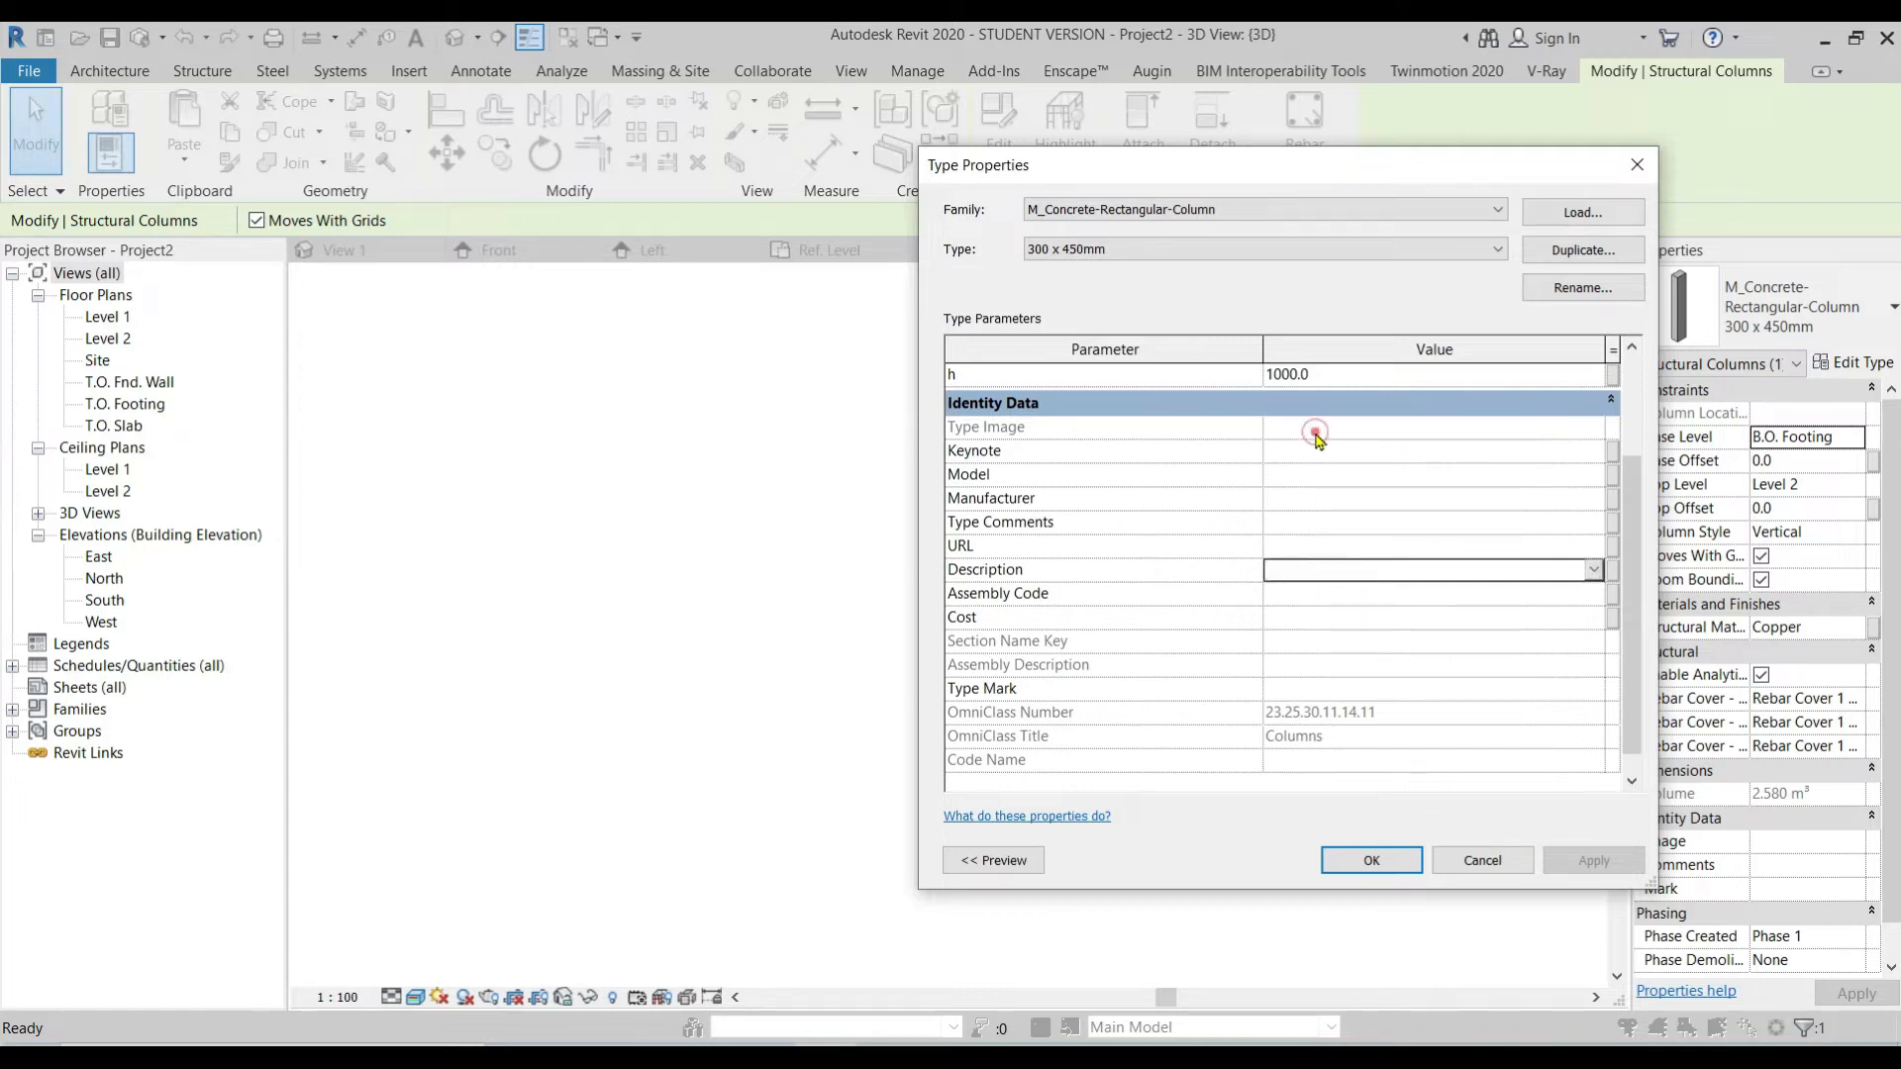
left_click(1302, 476)
left_click(1294, 498)
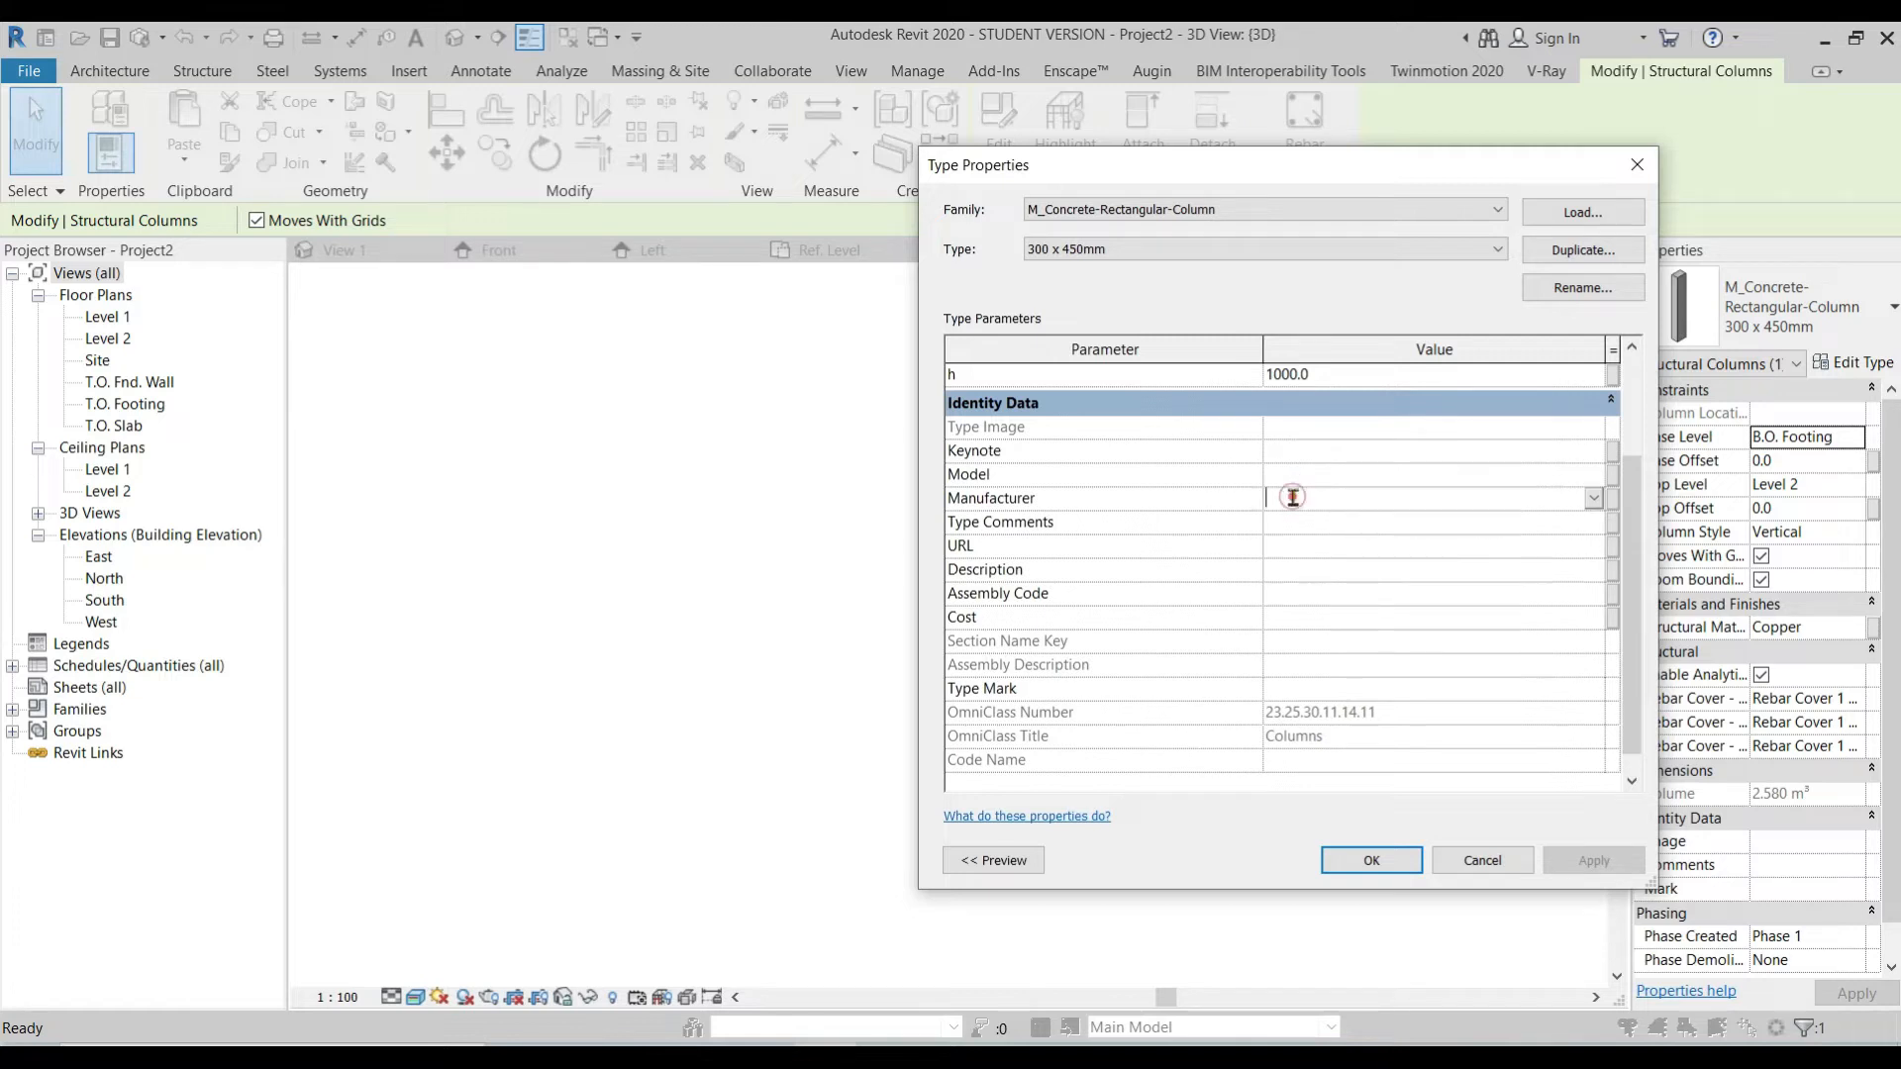
left_click(1287, 522)
left_click(1285, 569)
left_click(1280, 594)
left_click(1372, 859)
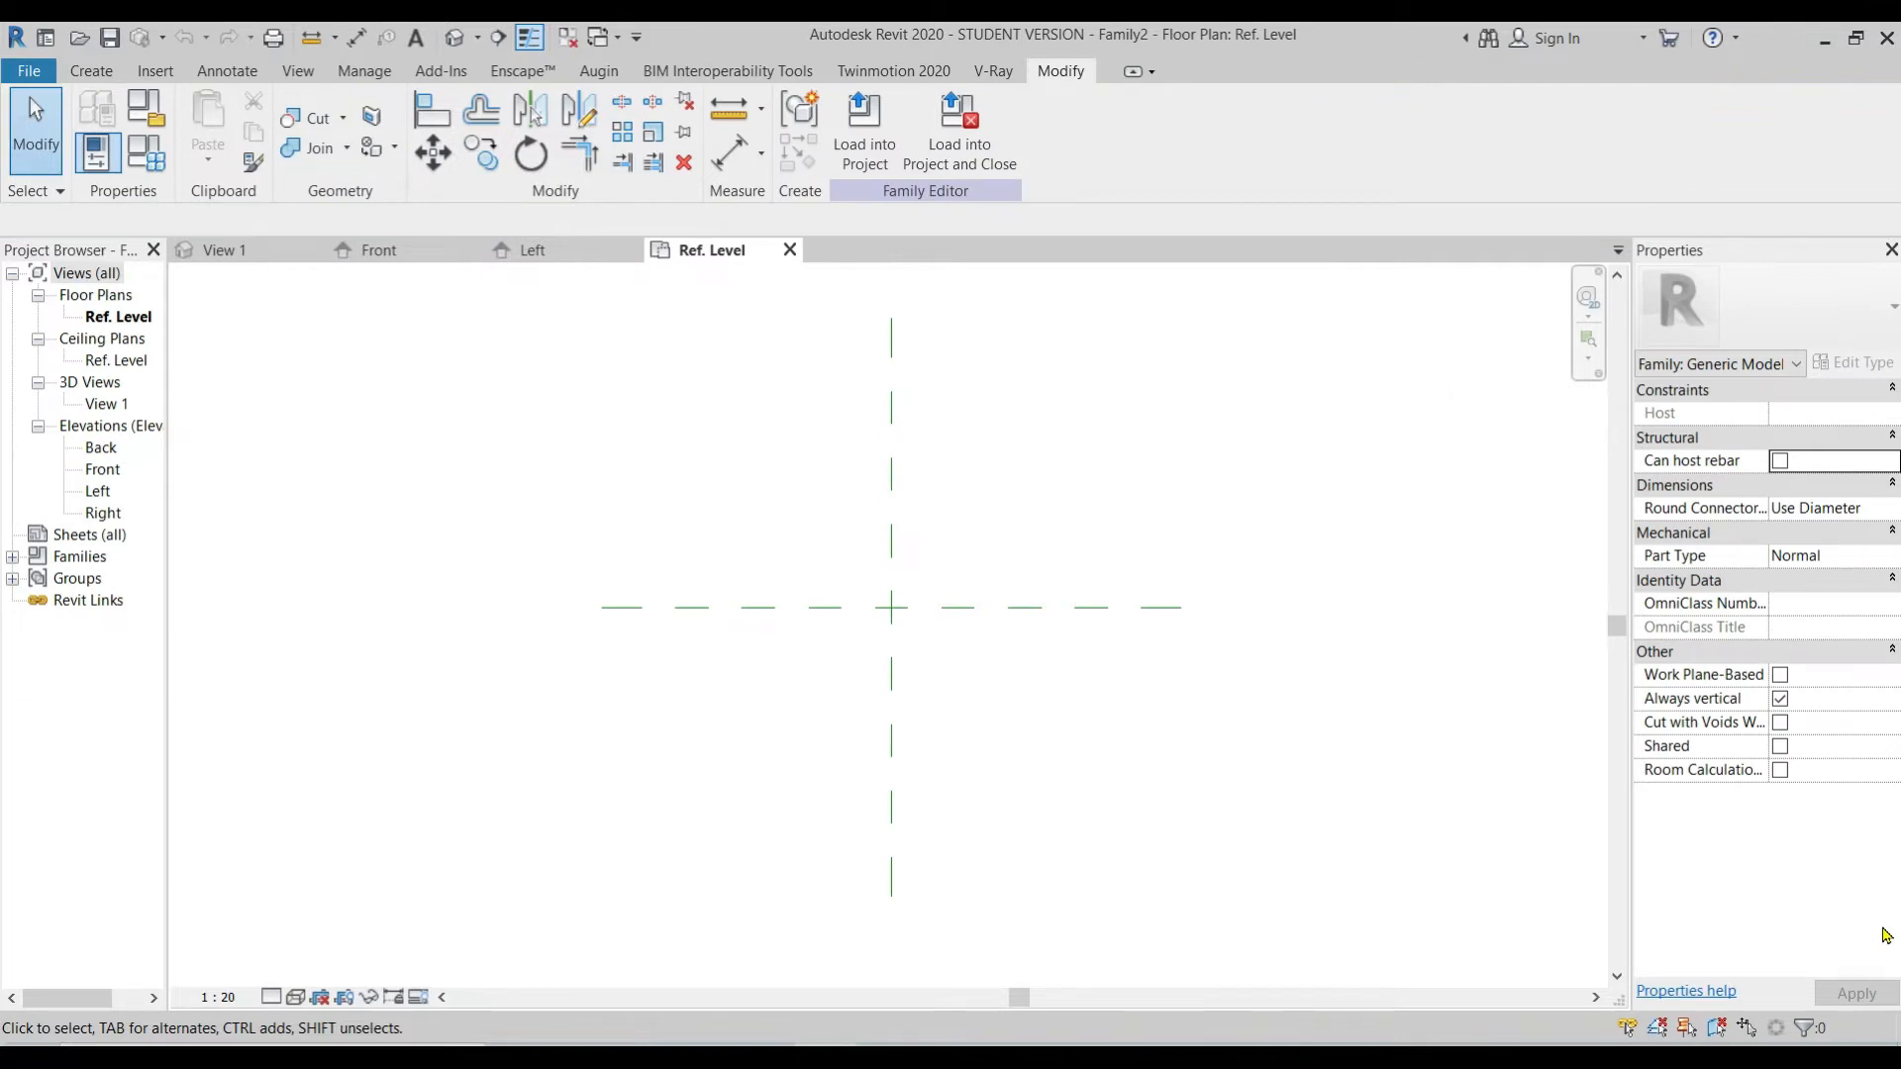
Step: In the Family2 Ref. Level plan, create a solid extrusion from a rectangle about 1400 by 1000 mm around the reference planes' intersection
left_click(126, 319)
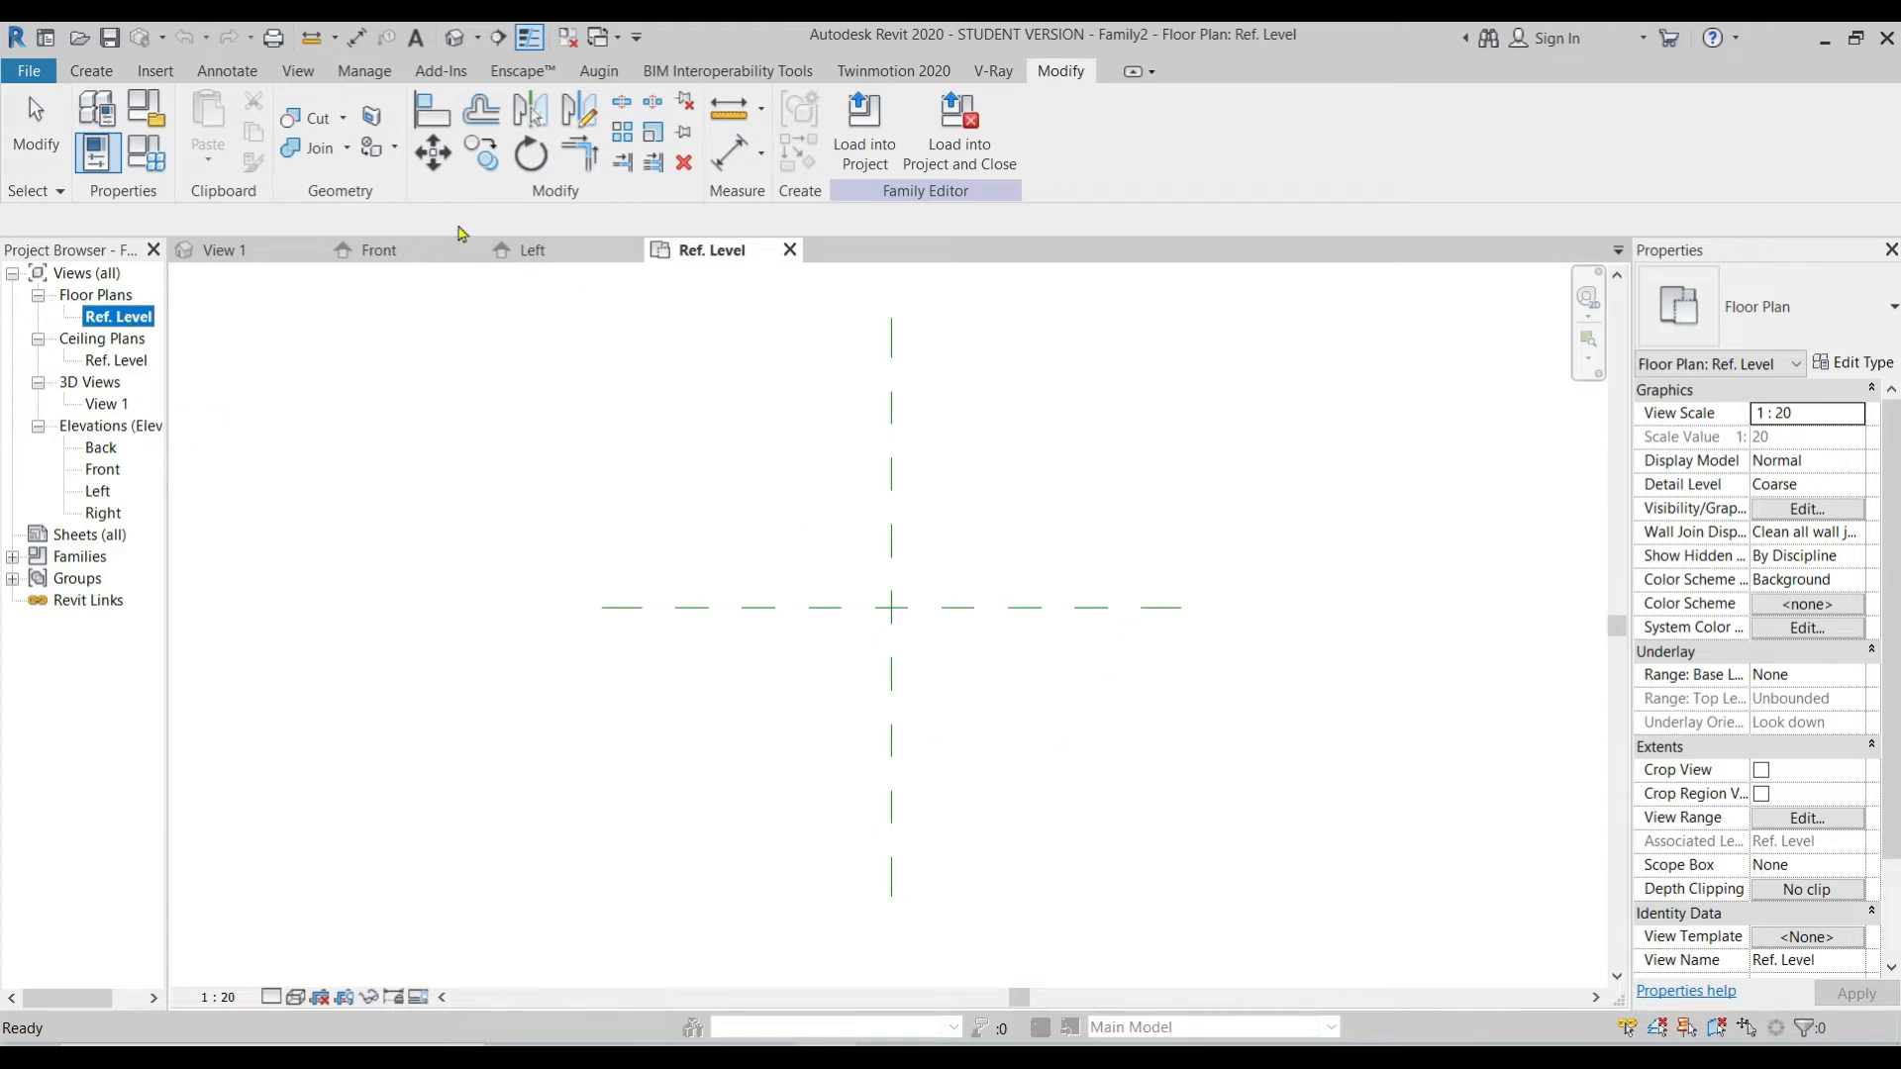
left_click(81, 75)
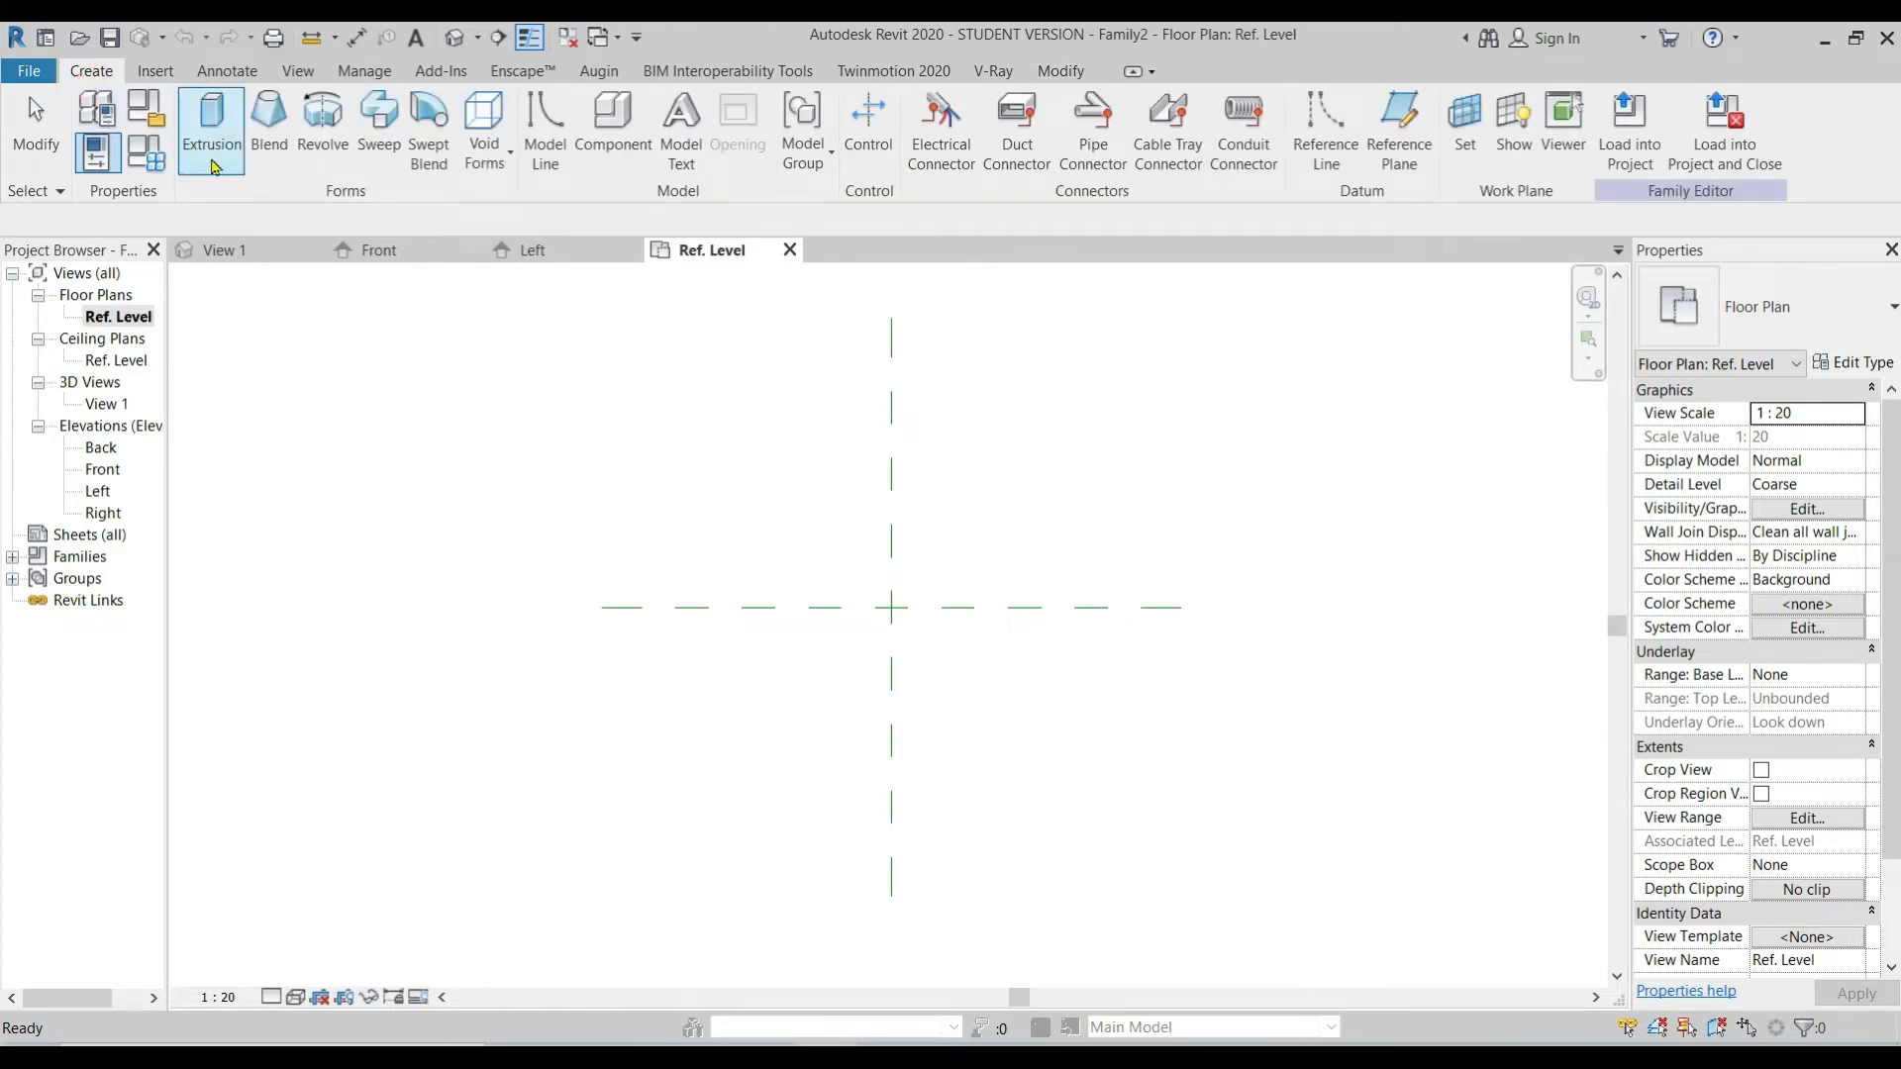
left_click(213, 151)
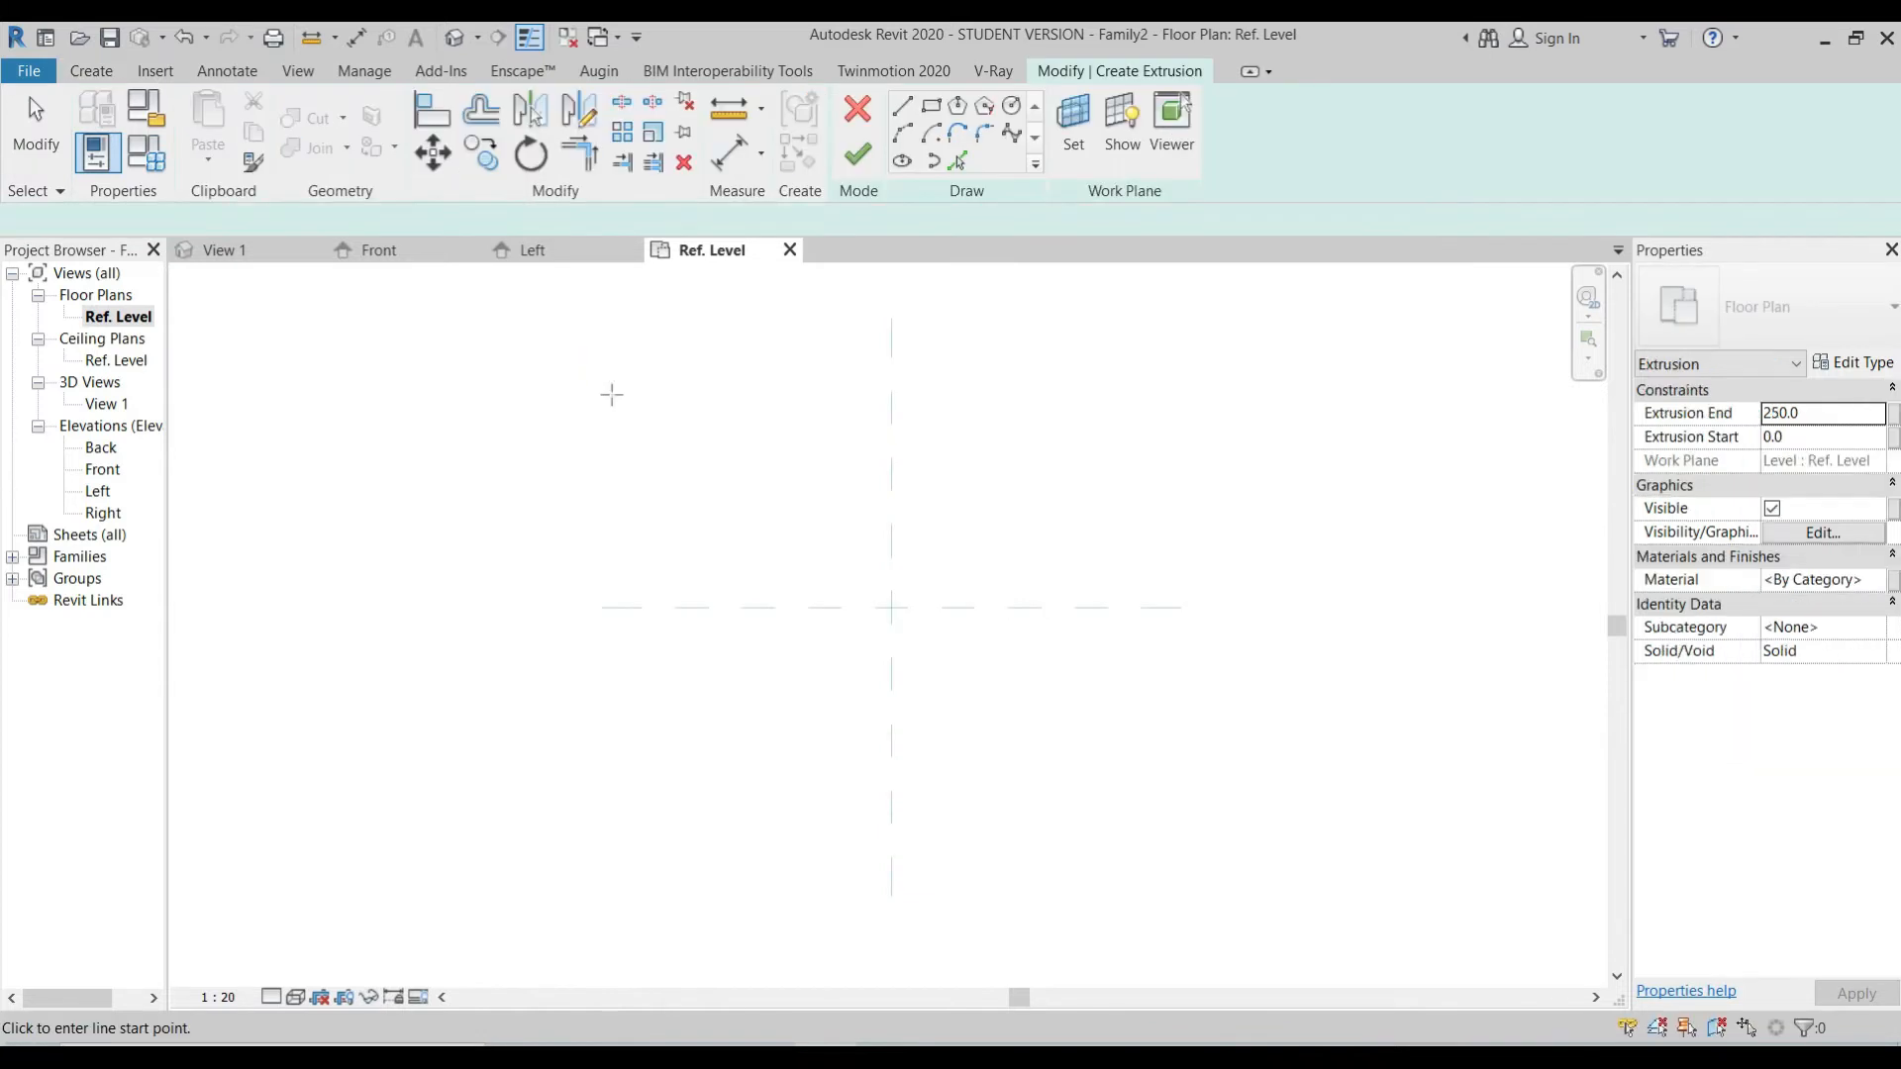
left_click(931, 106)
left_click(802, 526)
left_click(1003, 671)
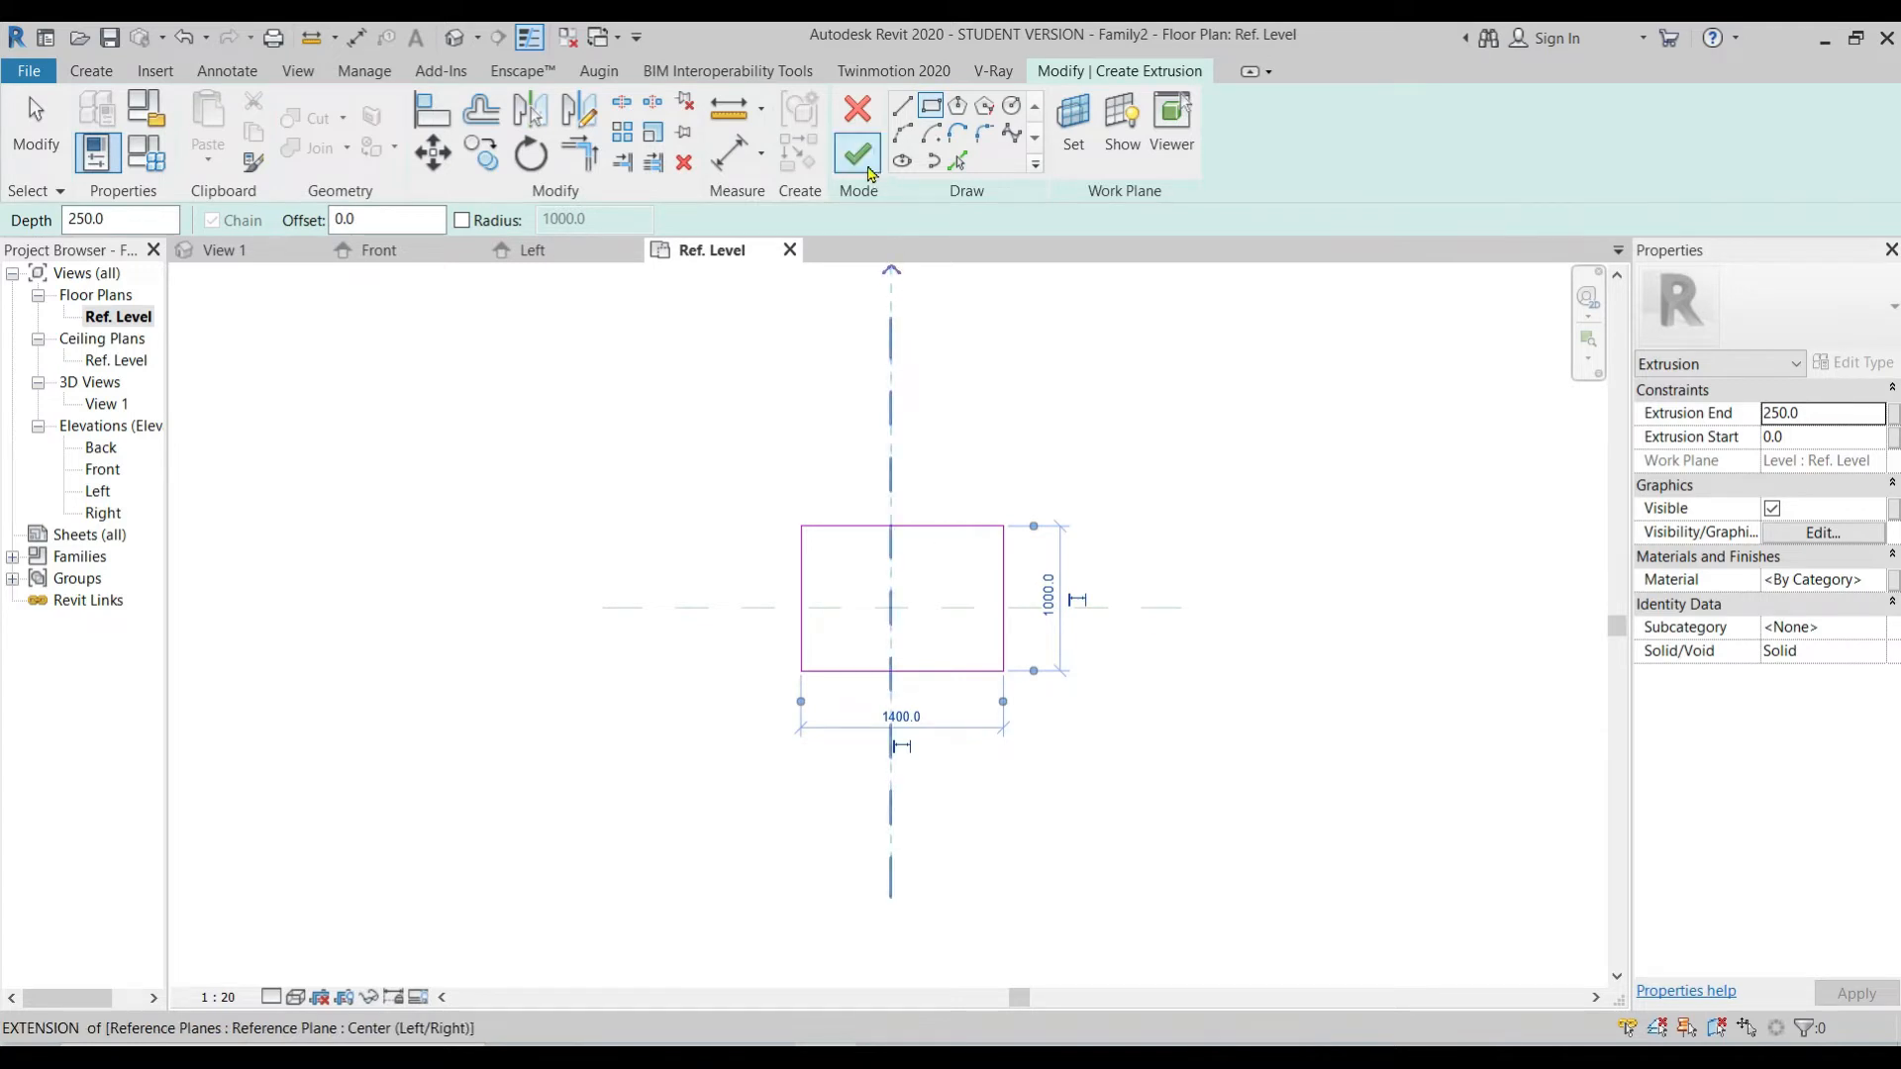
left_click(858, 156)
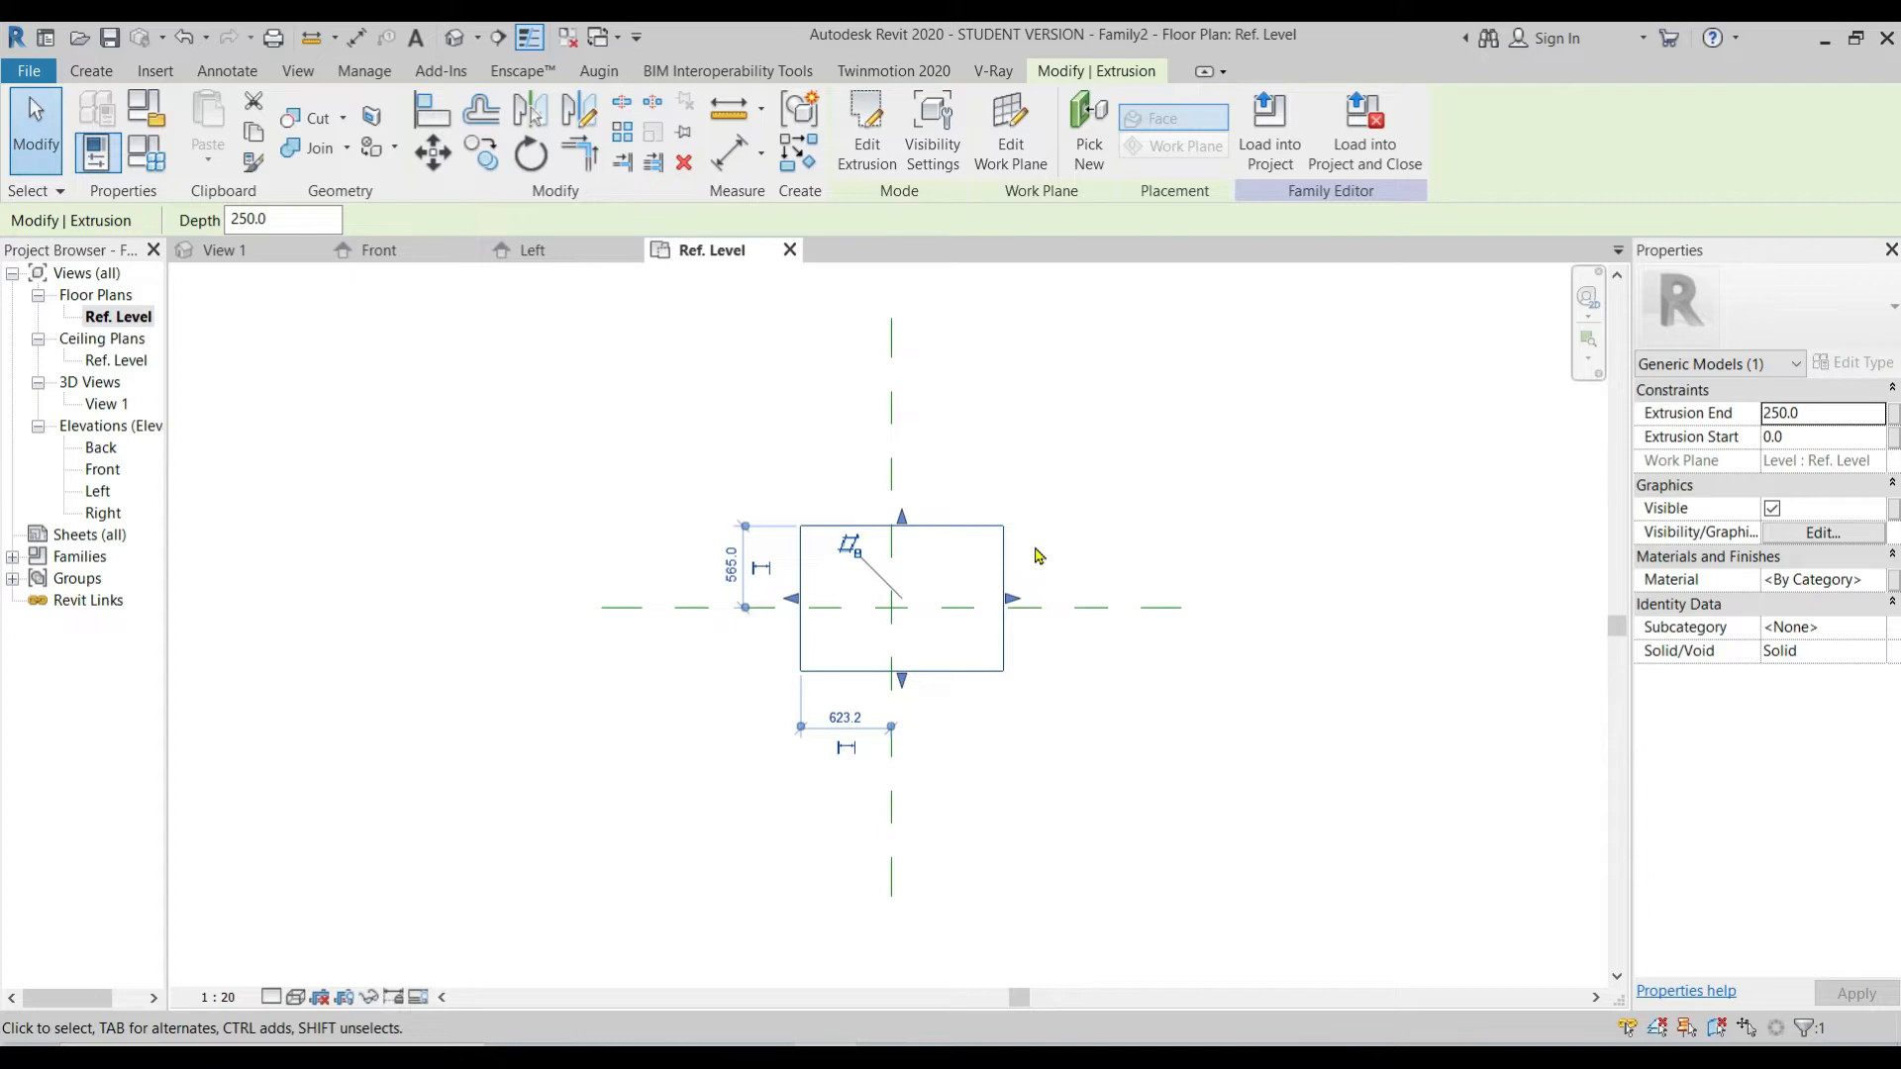
Step: Draw two vertical reference planes outside the extrusion, about 1040 mm left and 1200 mm right of the centre plane
left_click(1110, 528)
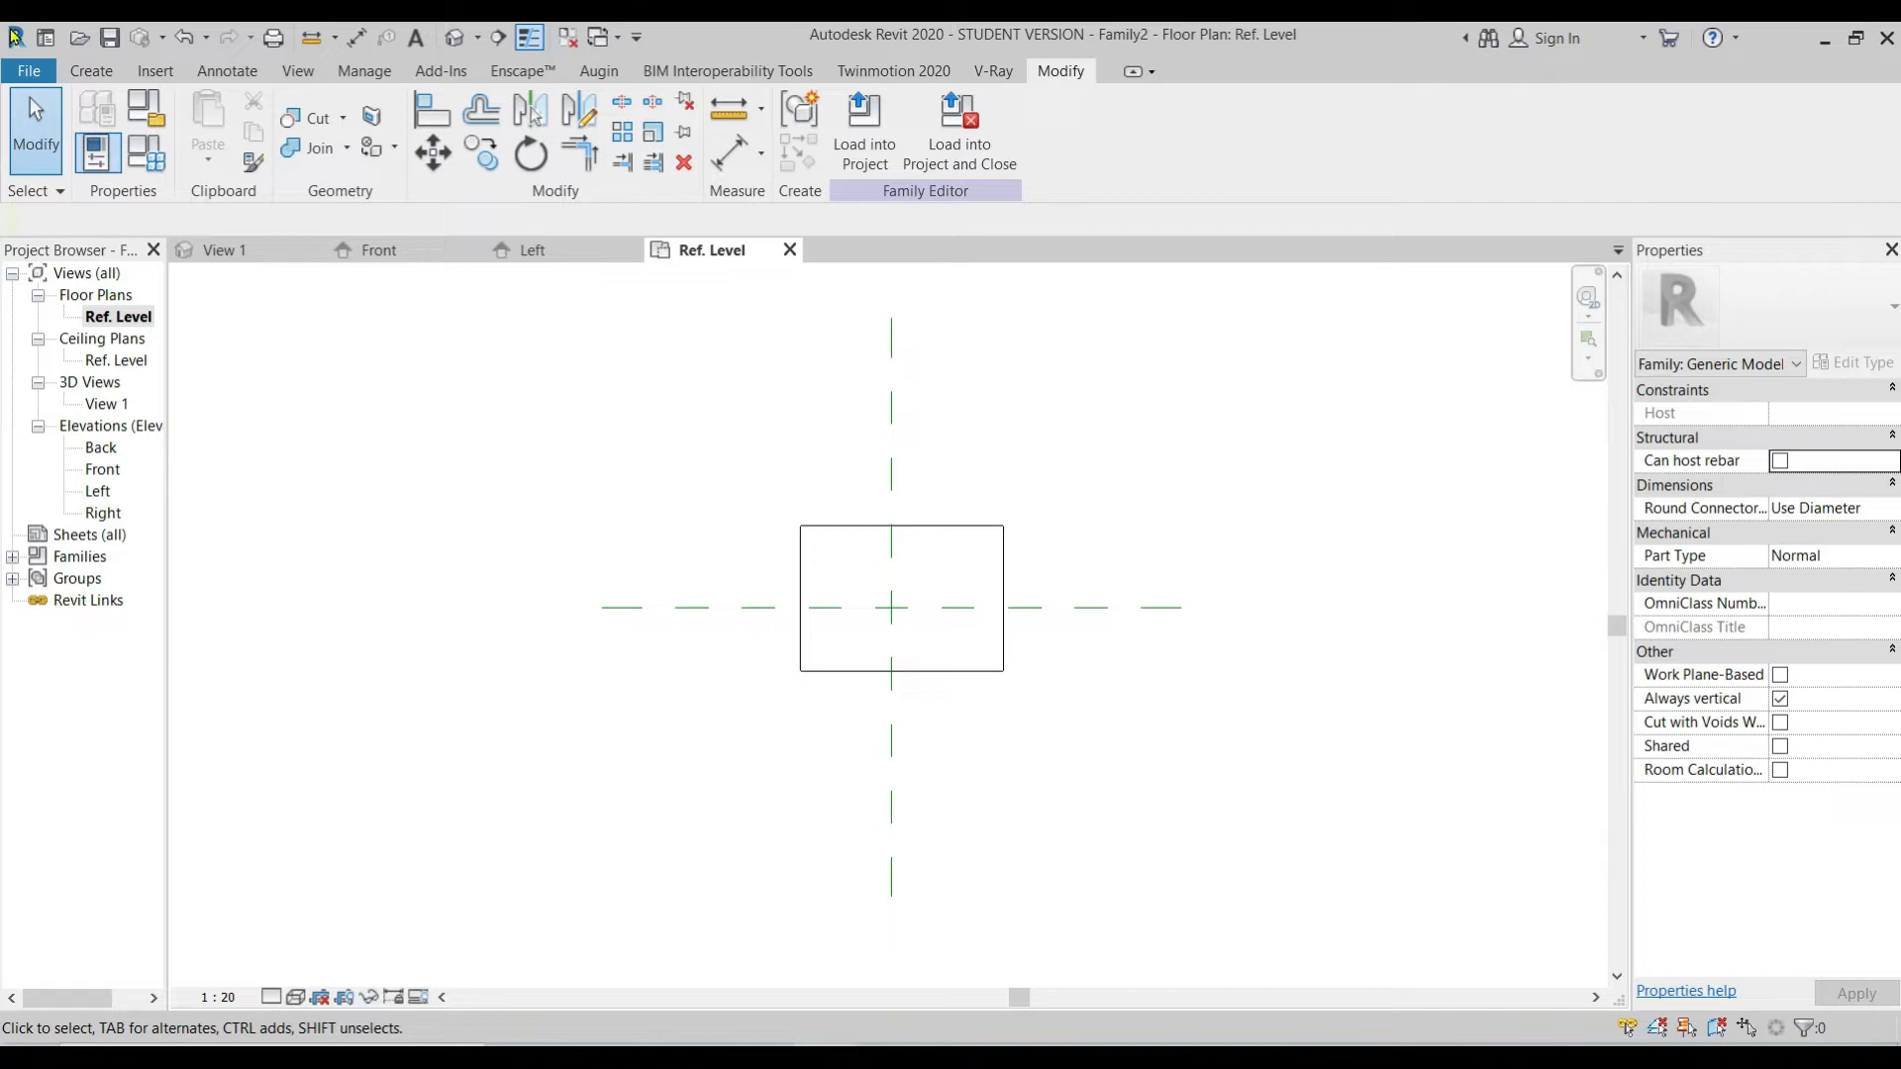
left_click(99, 74)
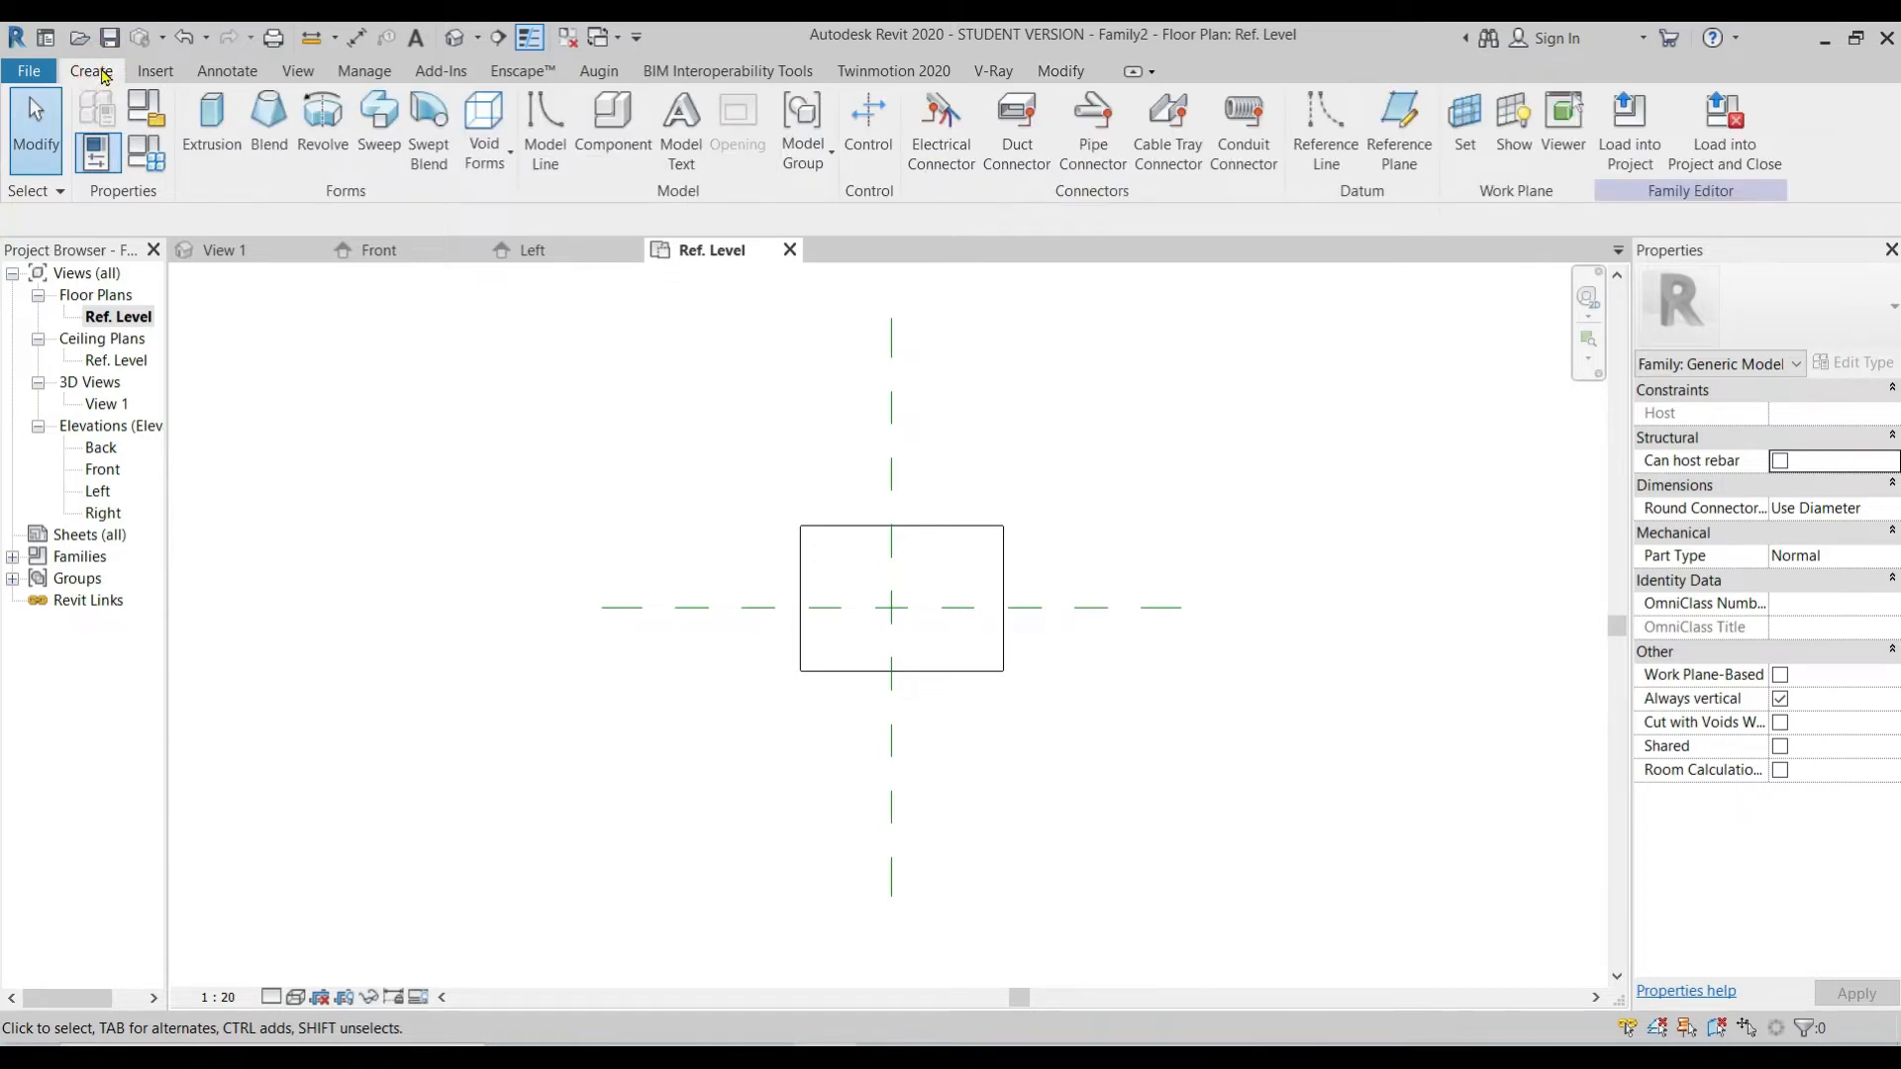
left_click(1398, 129)
left_click(741, 360)
left_click(741, 814)
left_click(1065, 362)
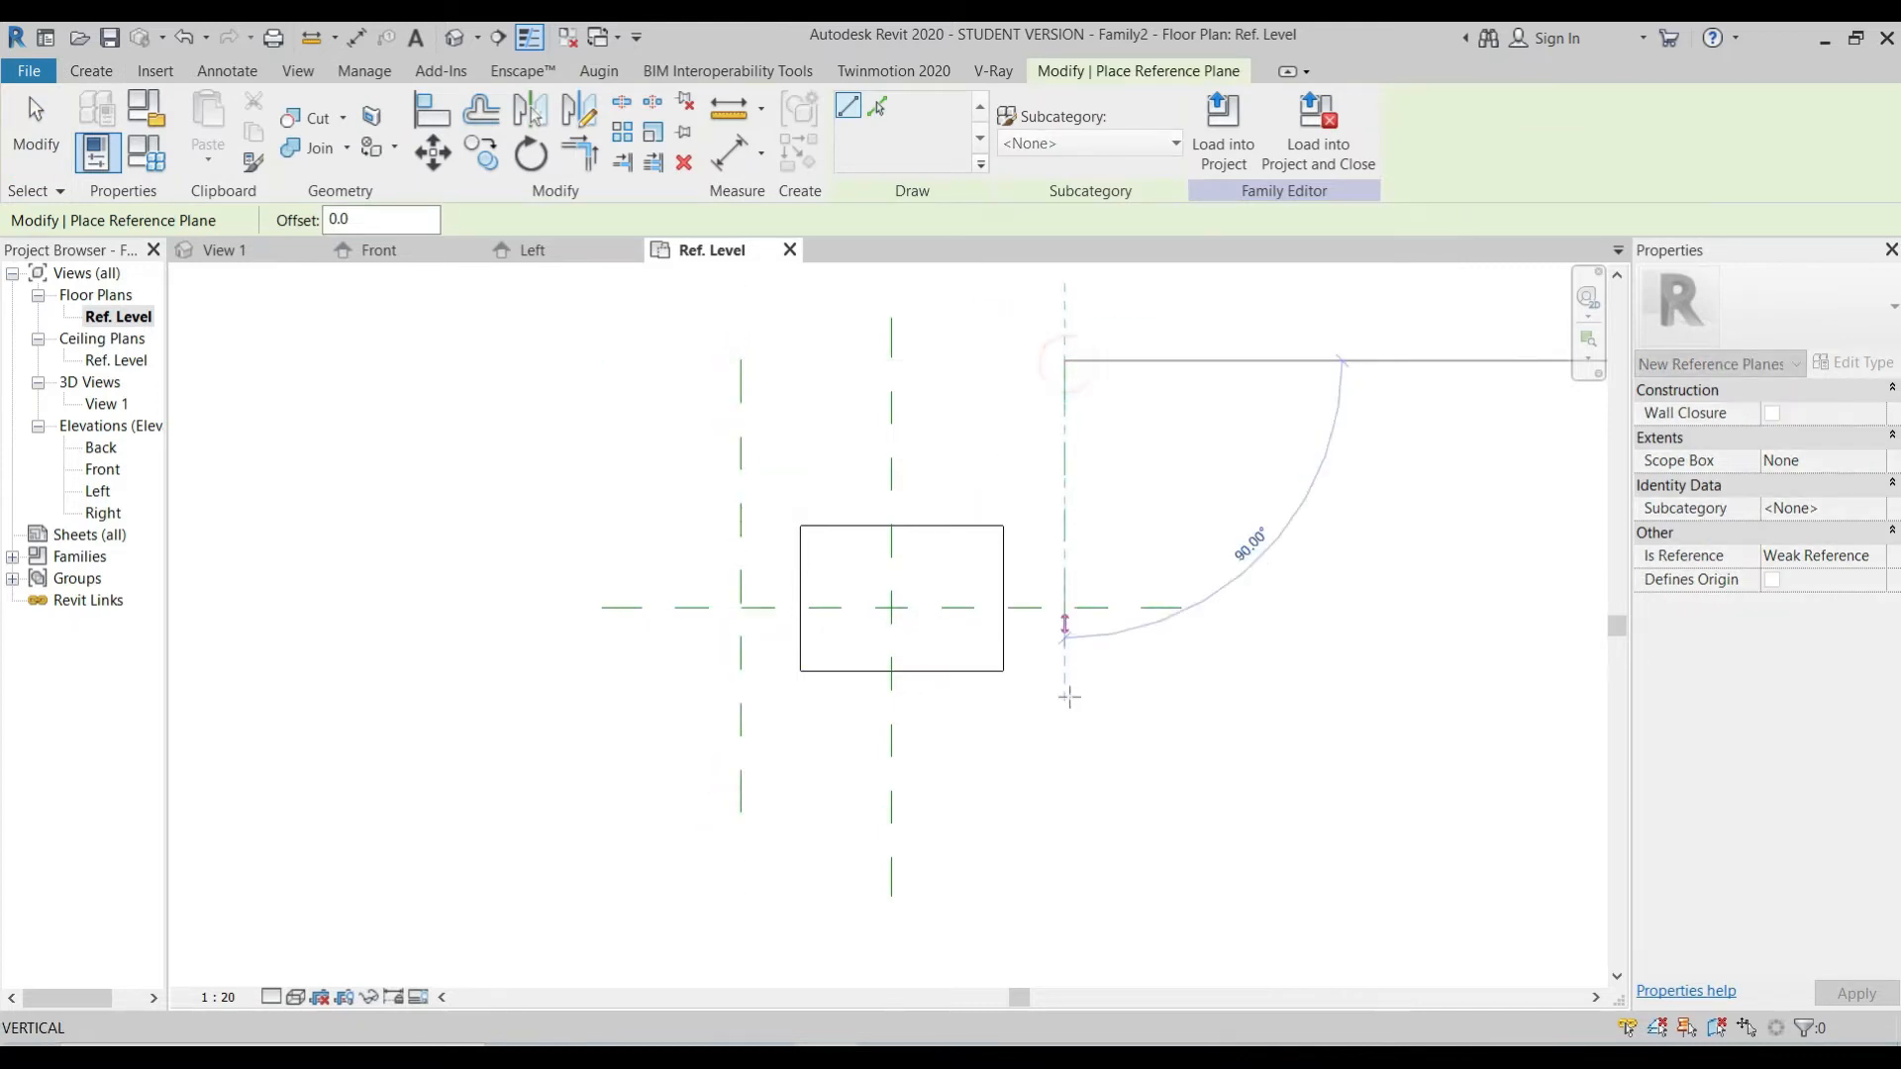
left_click(1065, 814)
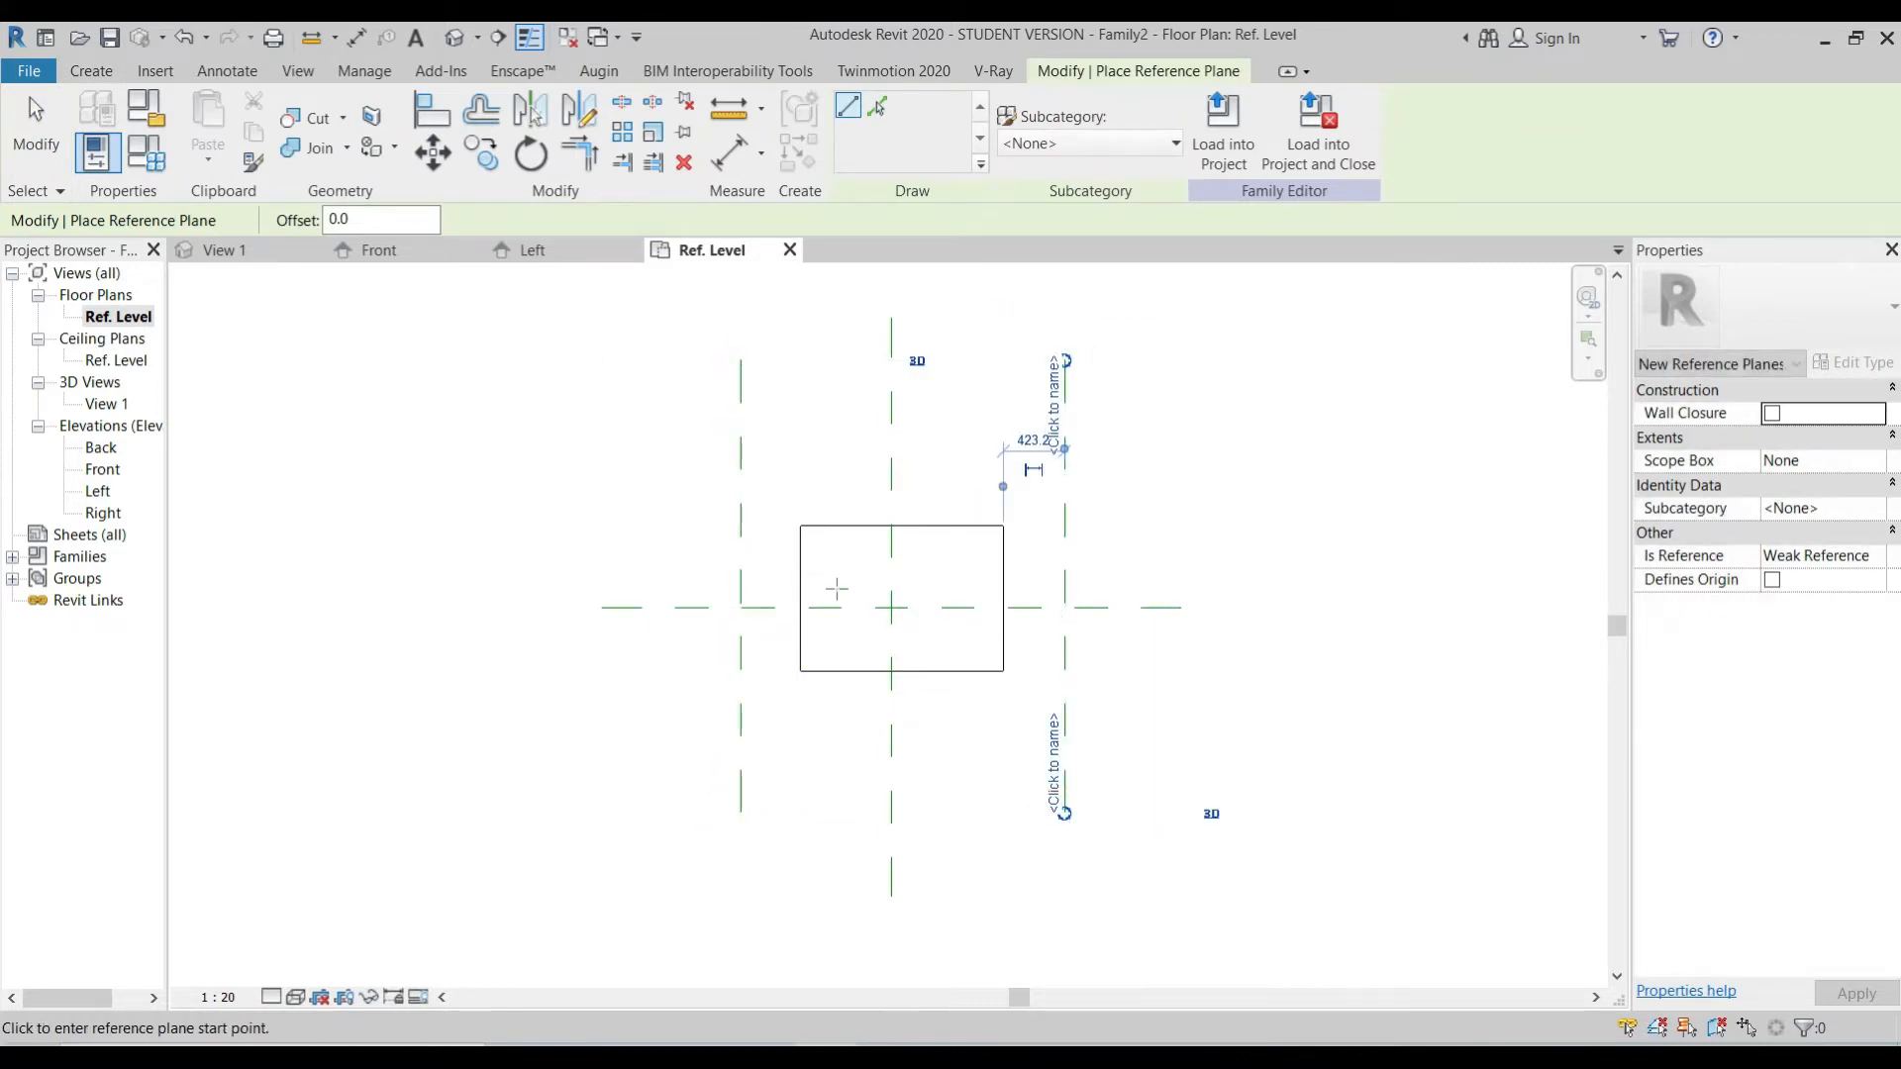
Step: Draw two horizontal reference planes outside the extrusion, about 1030 mm above and 870 mm below the centre plane
left_click(548, 457)
left_click(1238, 457)
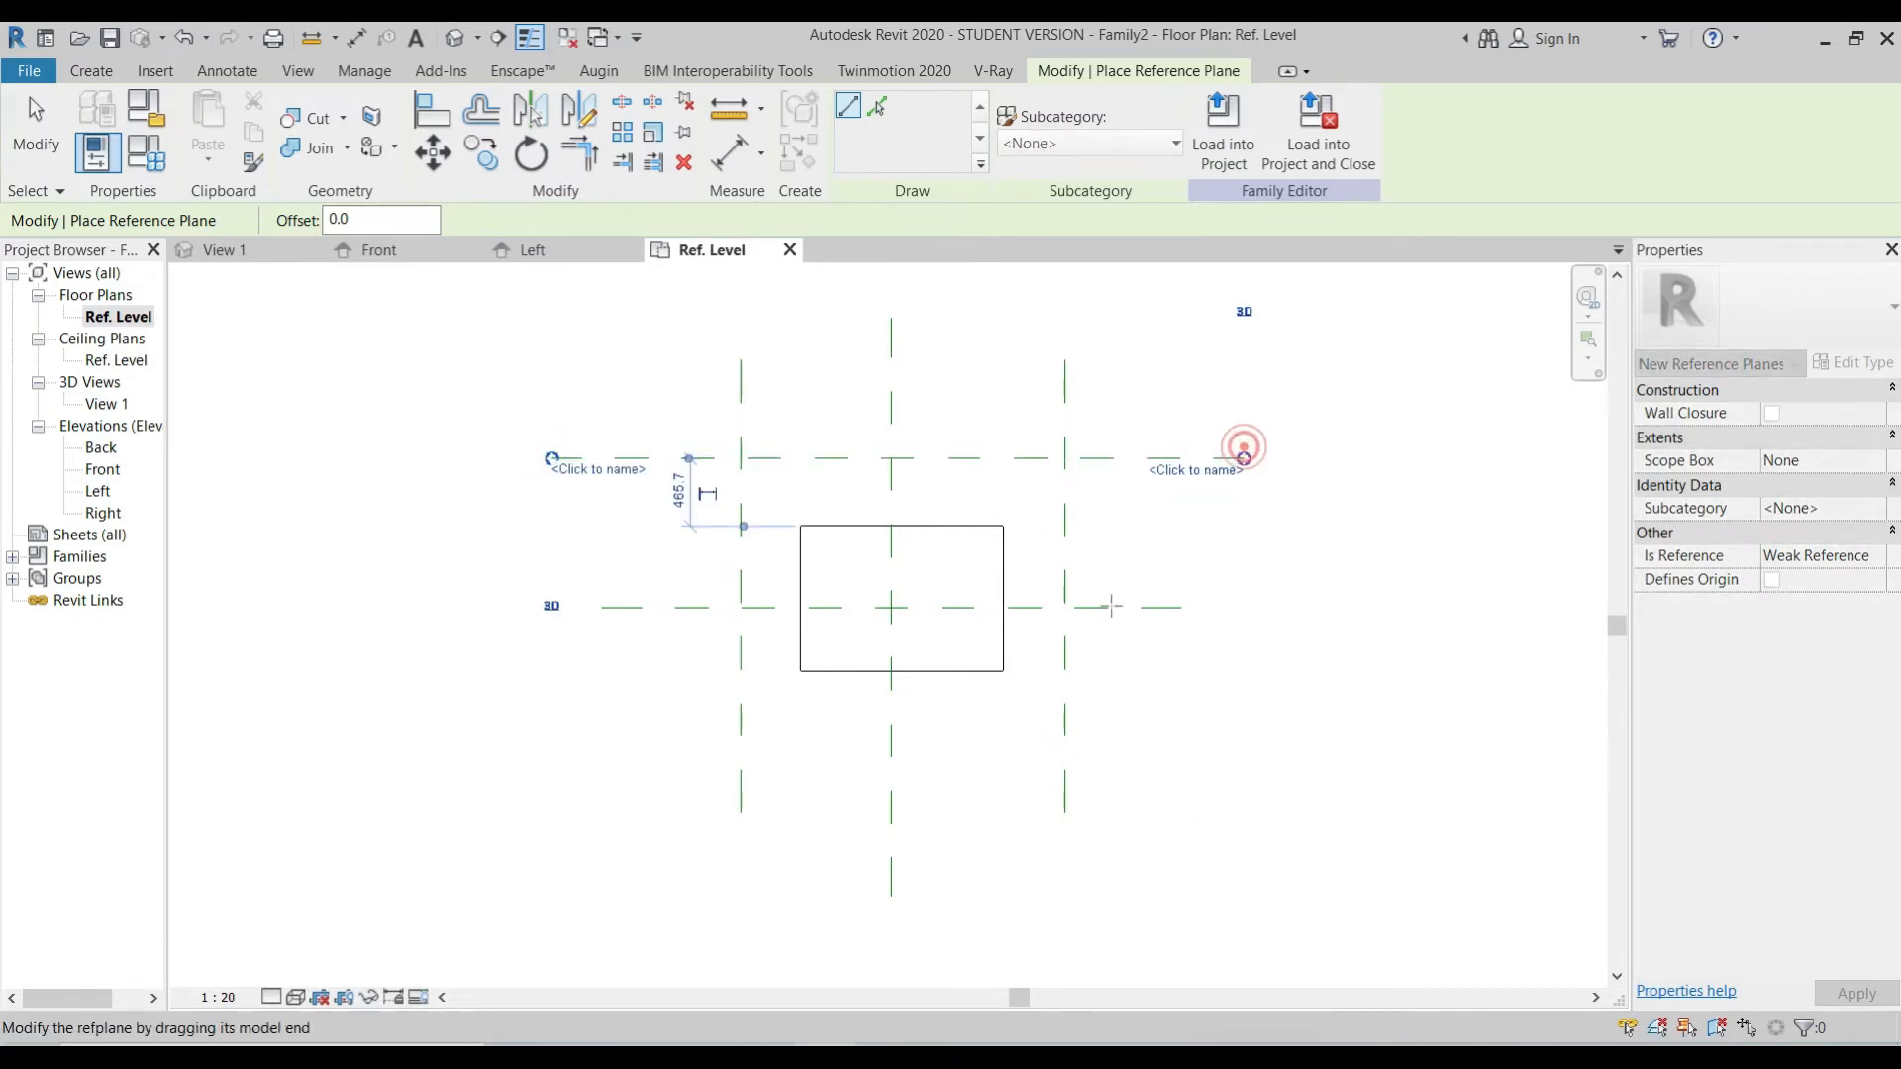
left_click(552, 733)
left_click(1216, 735)
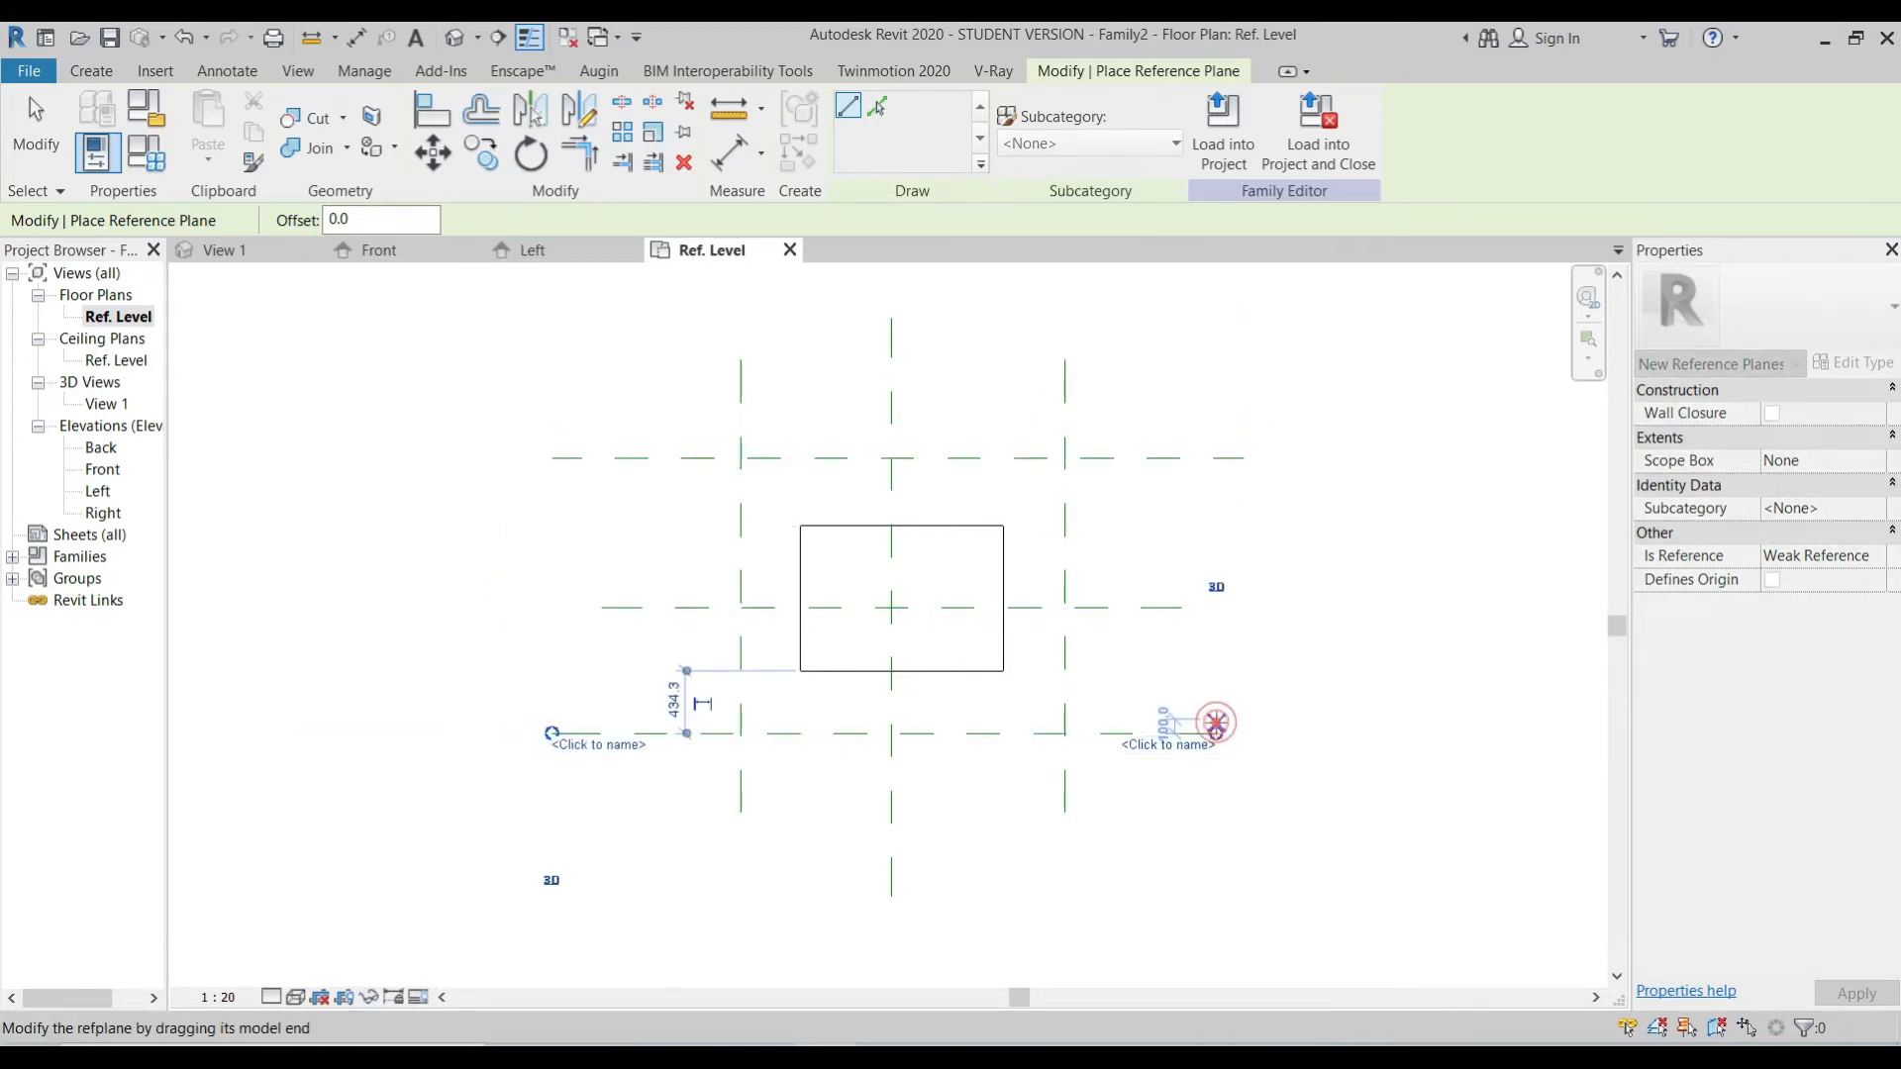
key("Escape")
key("Escape")
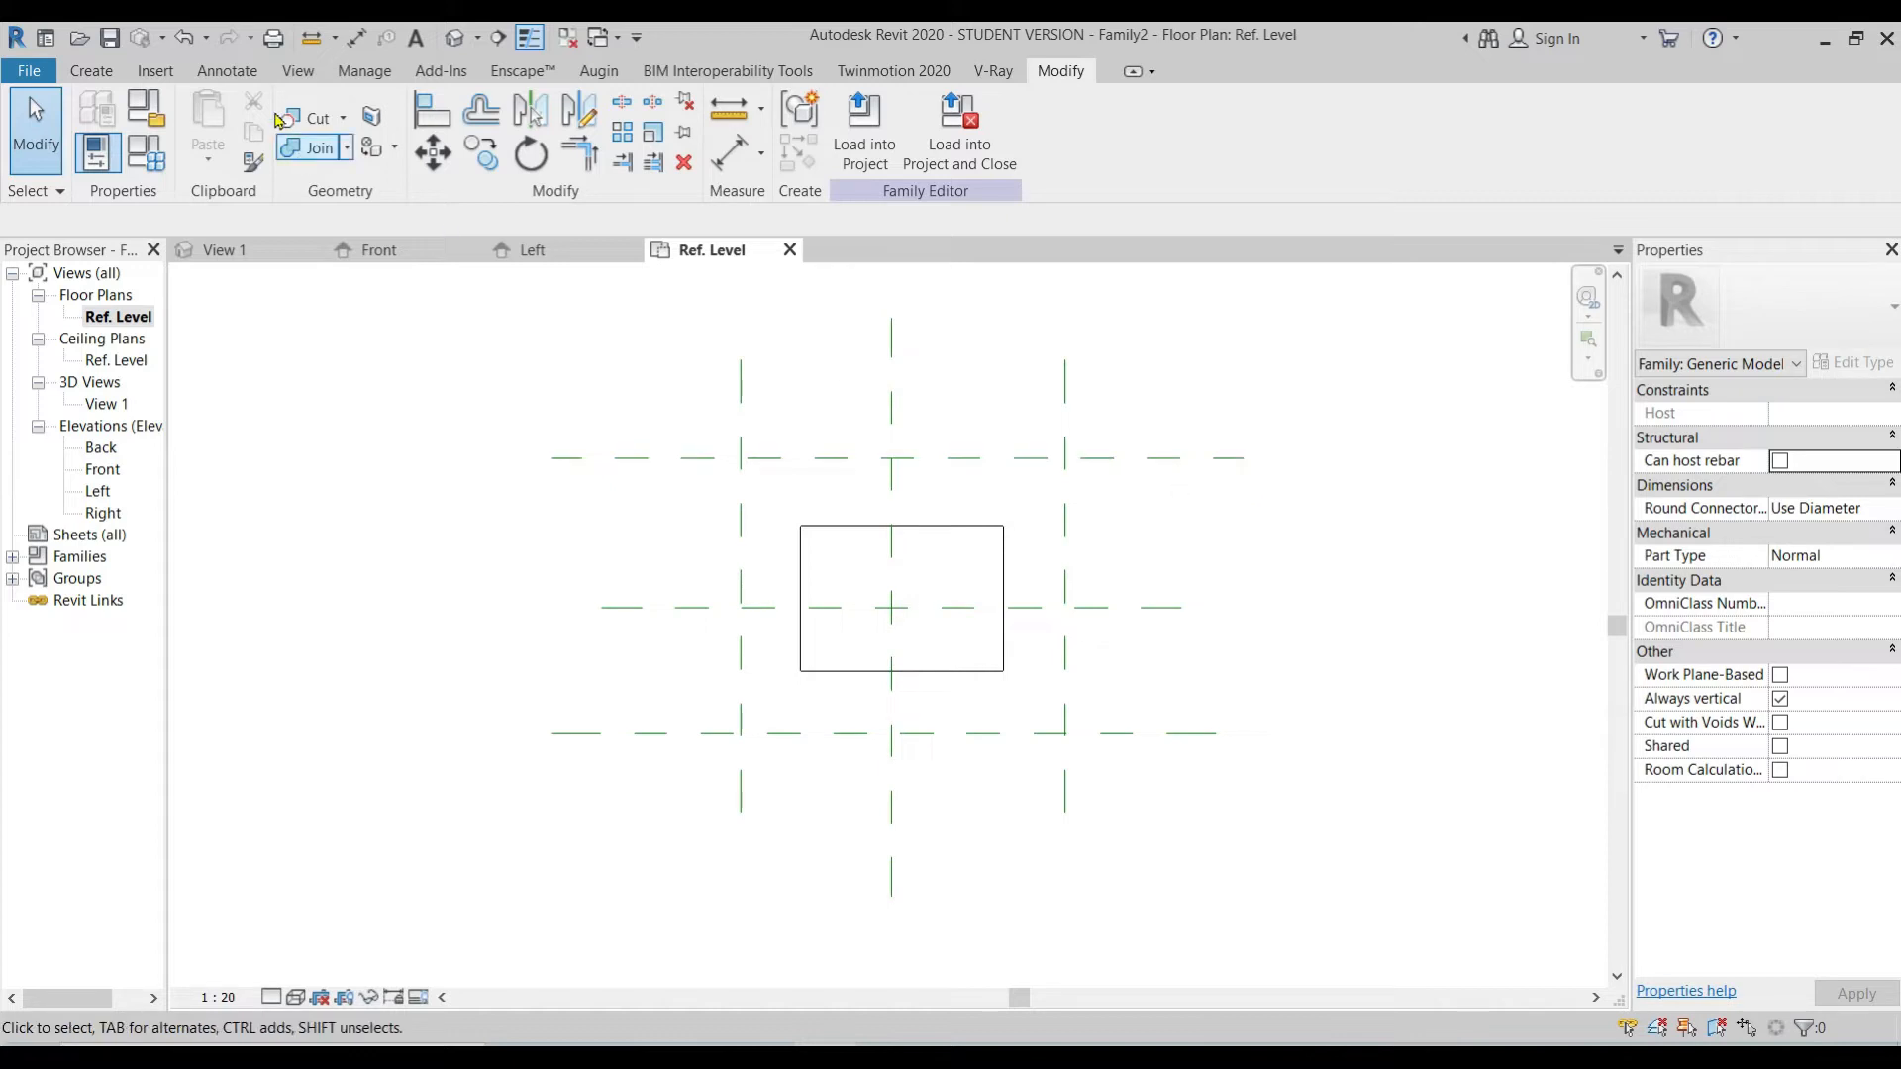
Step: Place an aligned dimension across the three vertical reference planes above the extrusion and make its segments equal
left_click(228, 77)
left_click(109, 128)
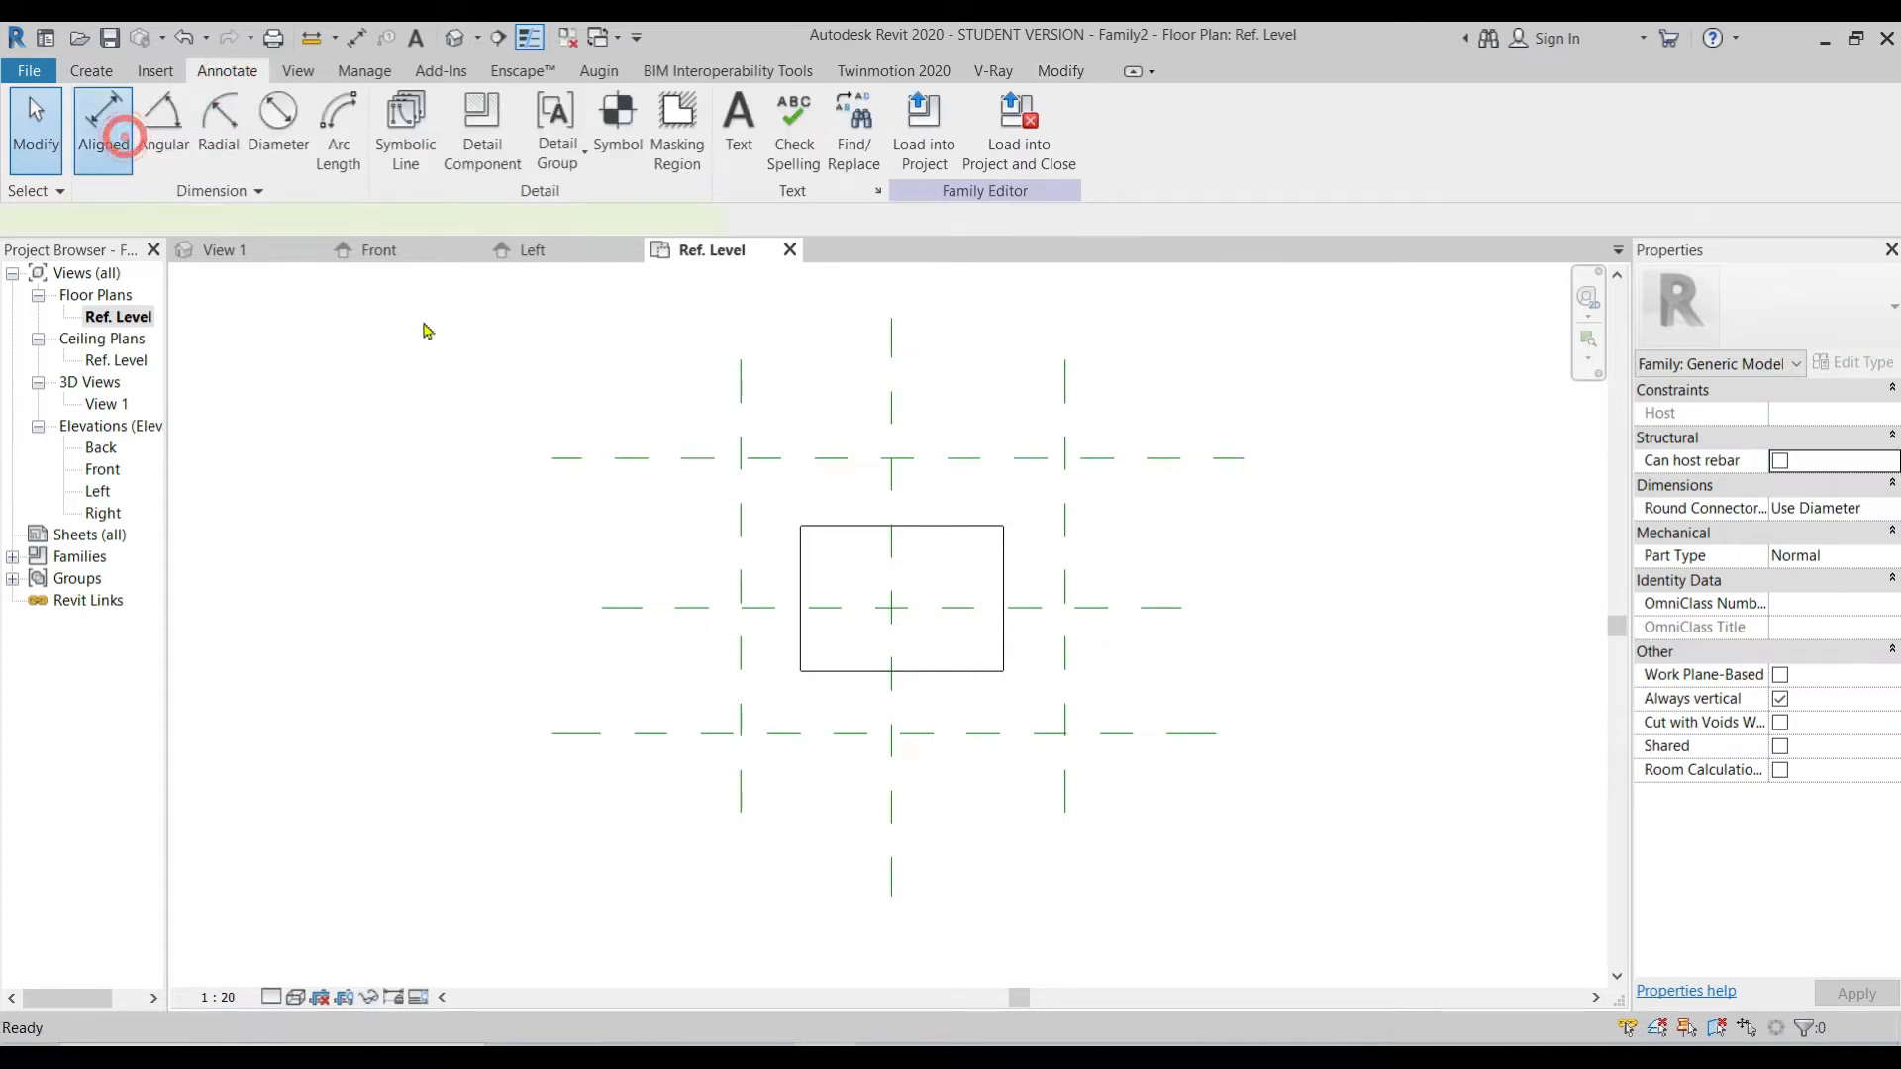
left_click(742, 383)
left_click(890, 391)
left_click(1065, 406)
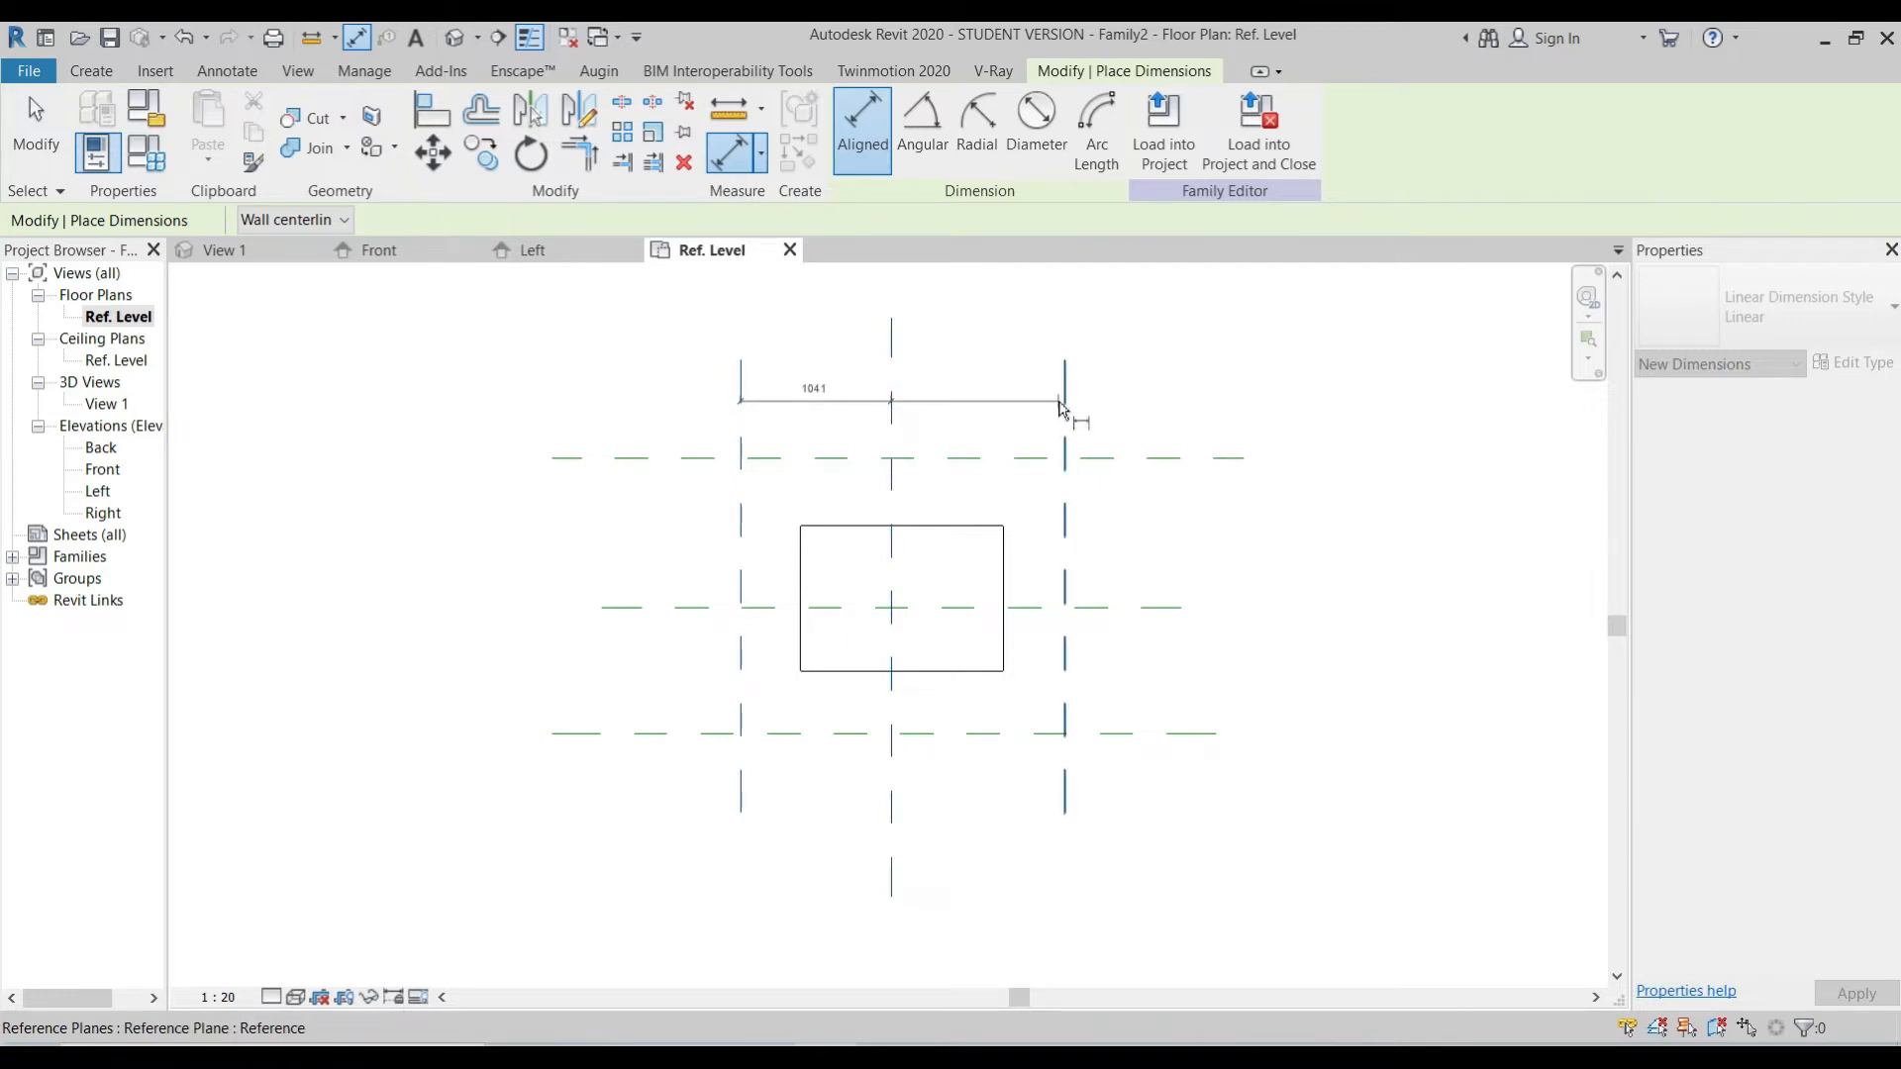
left_click(1216, 397)
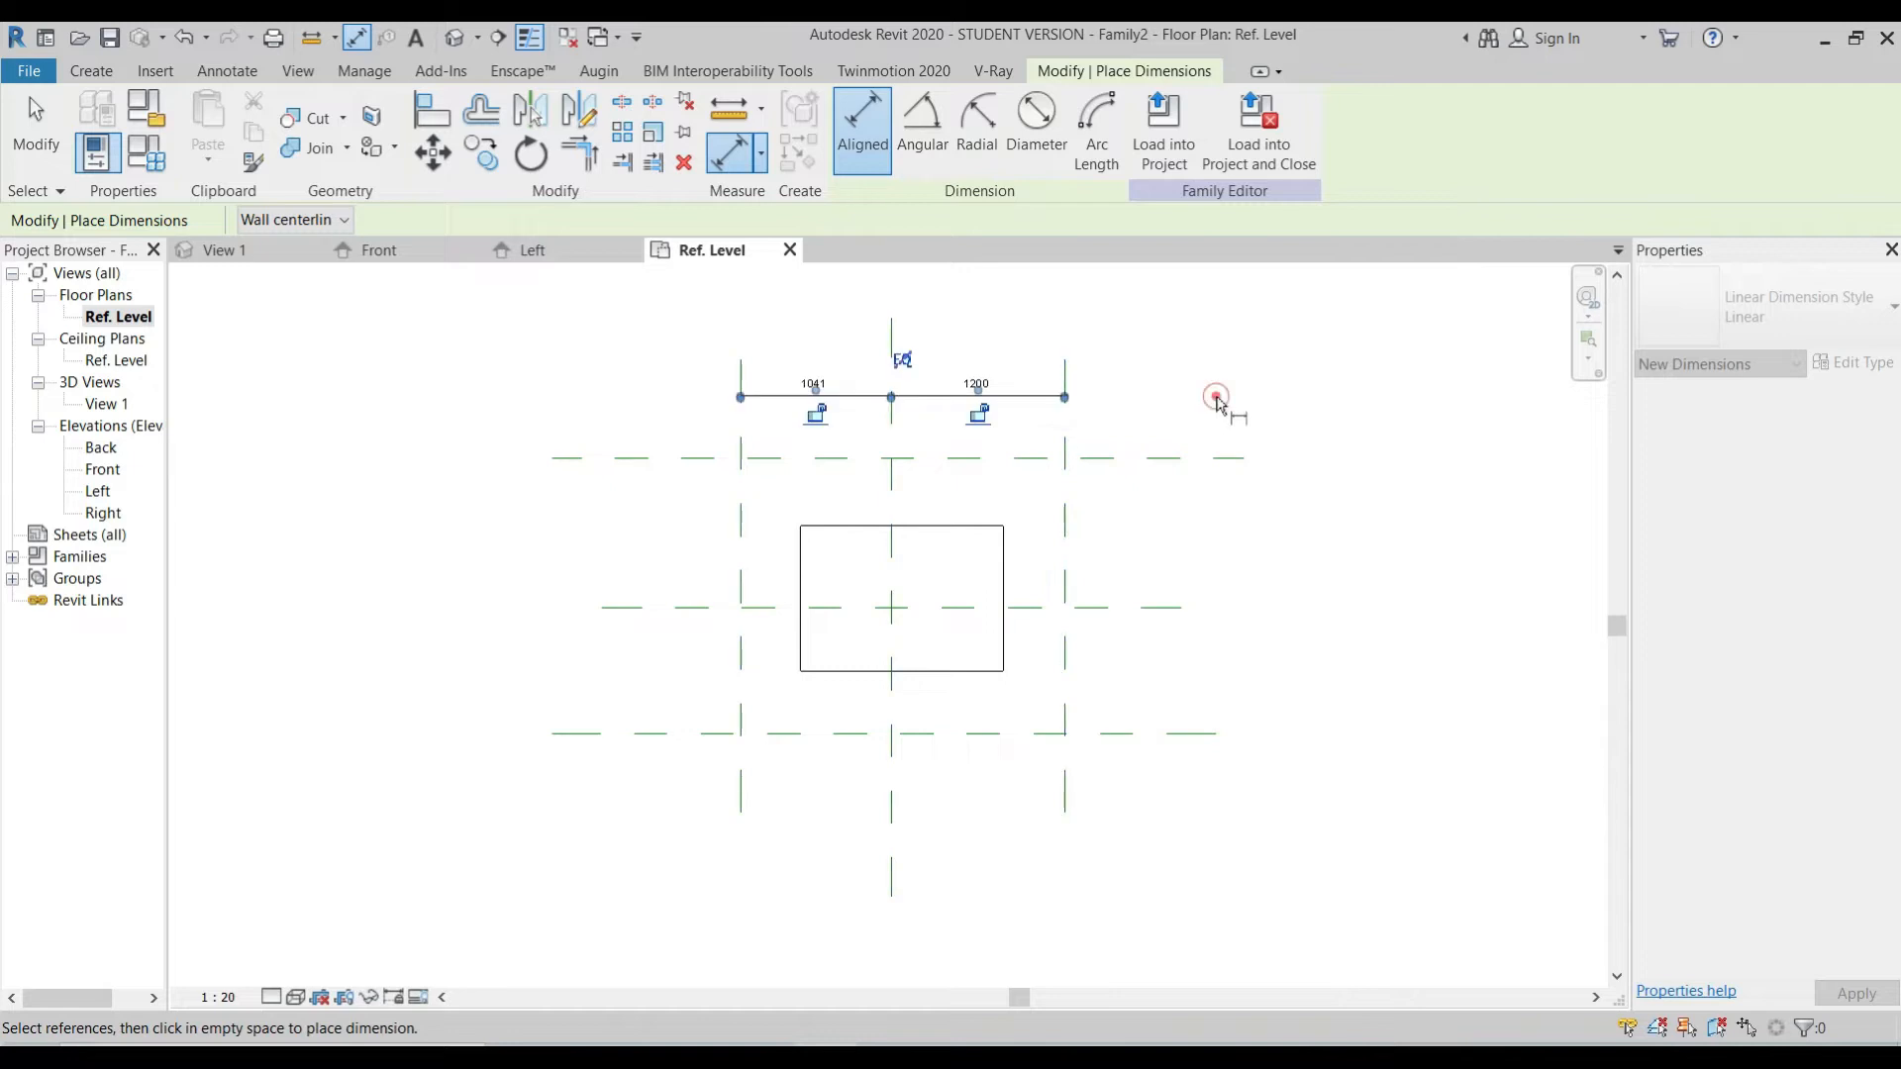
left_click(903, 360)
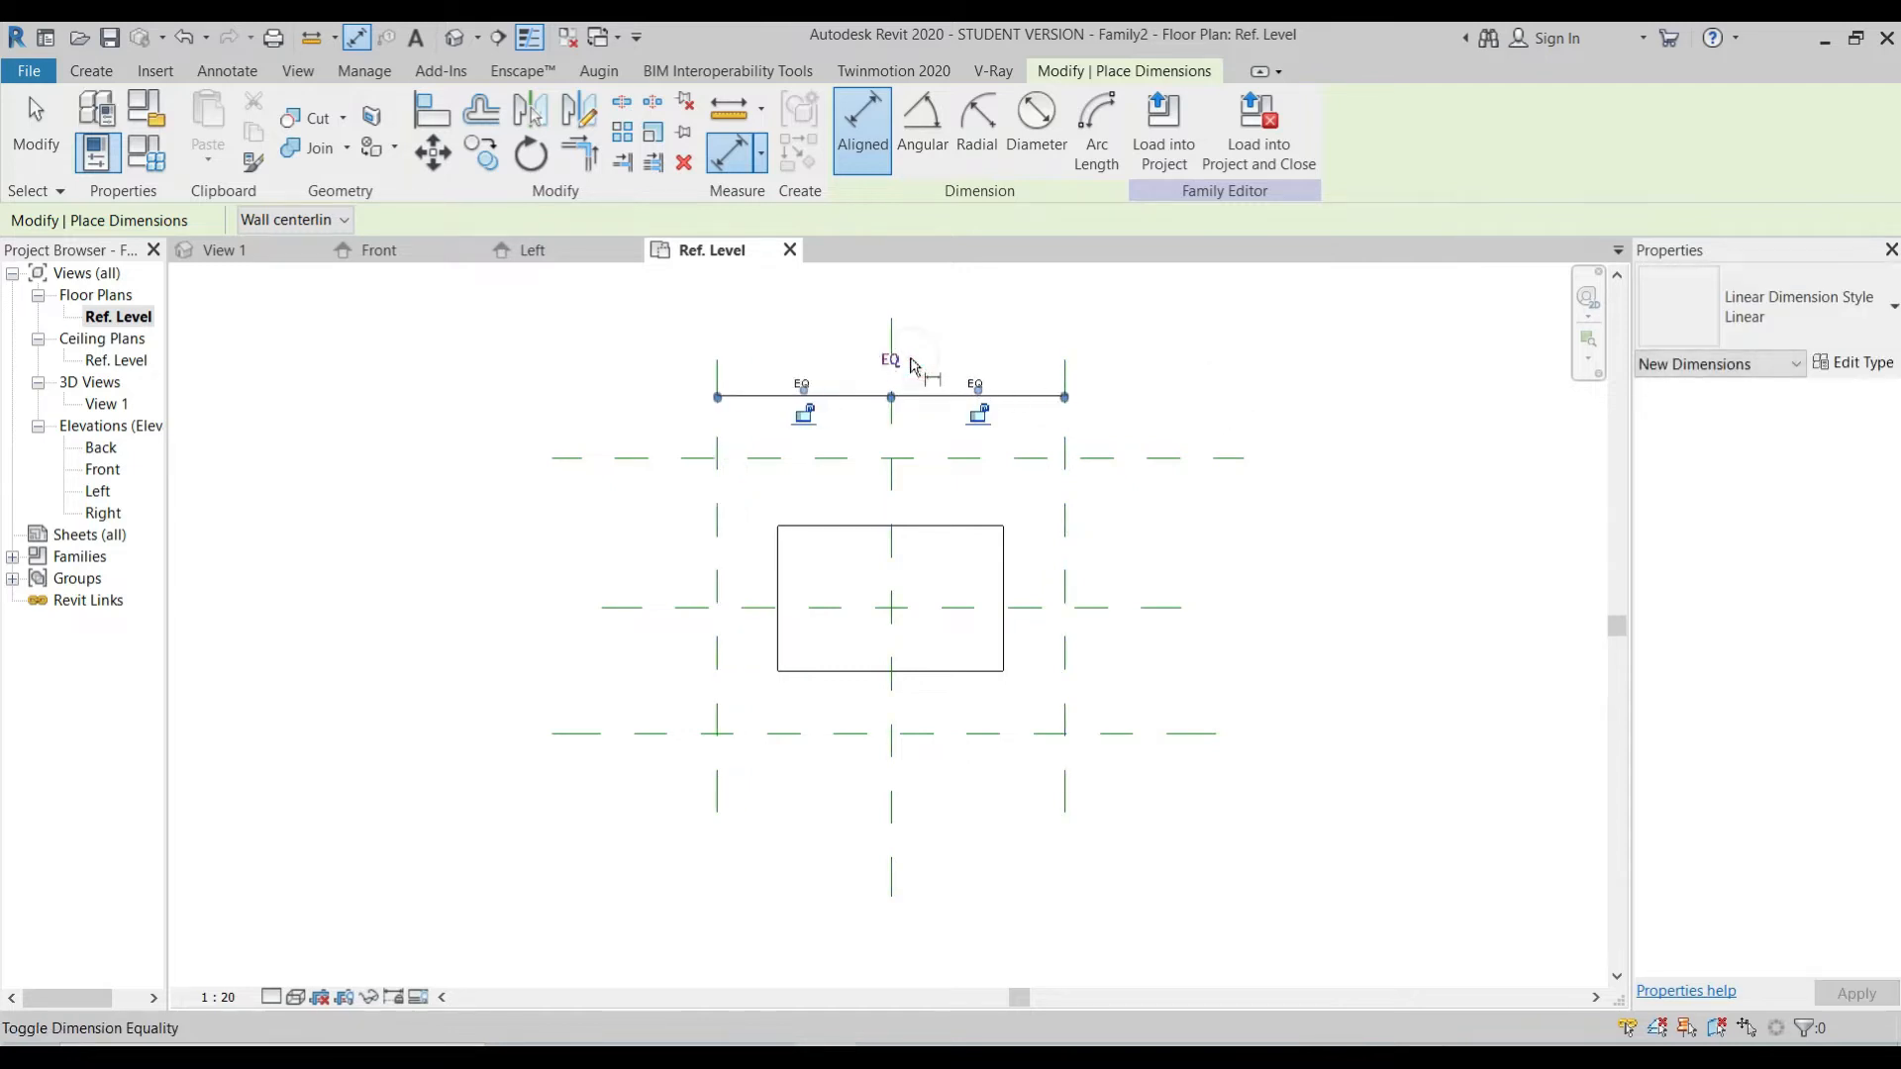
key("Escape")
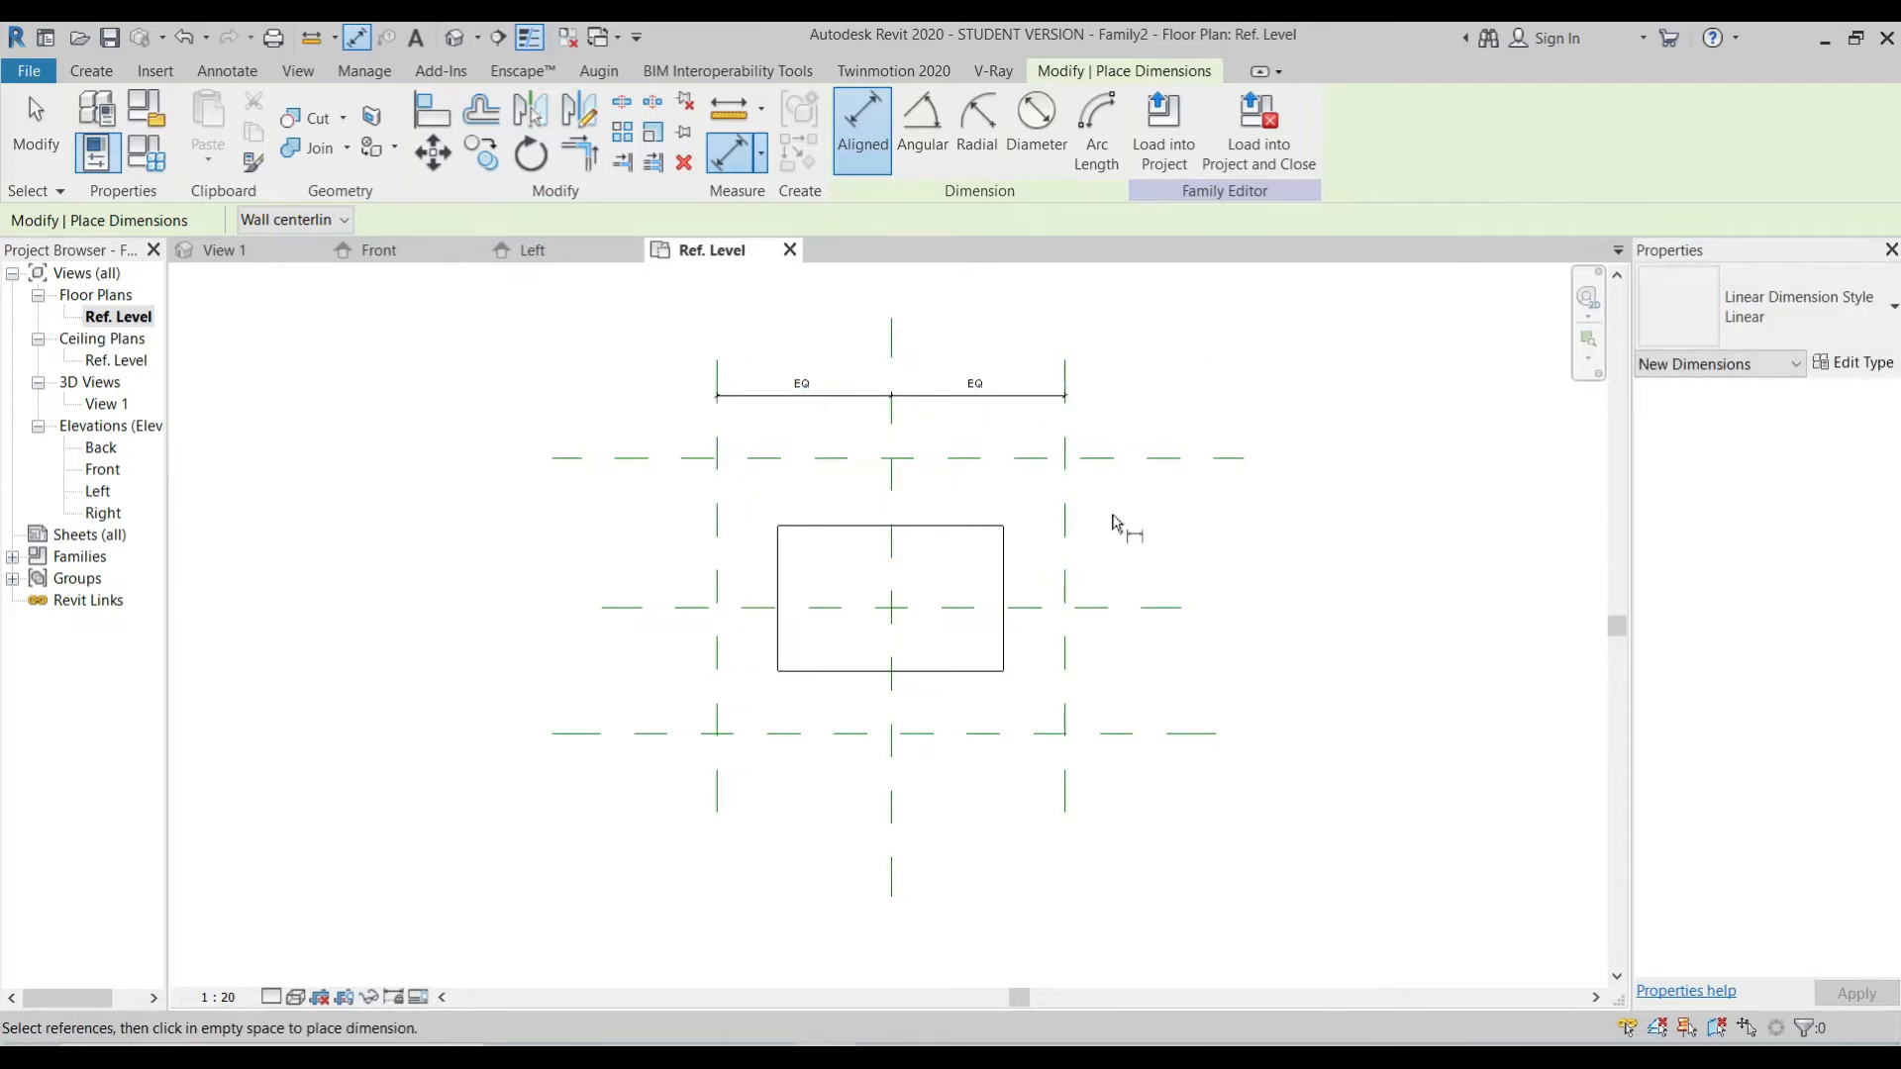
key("Escape")
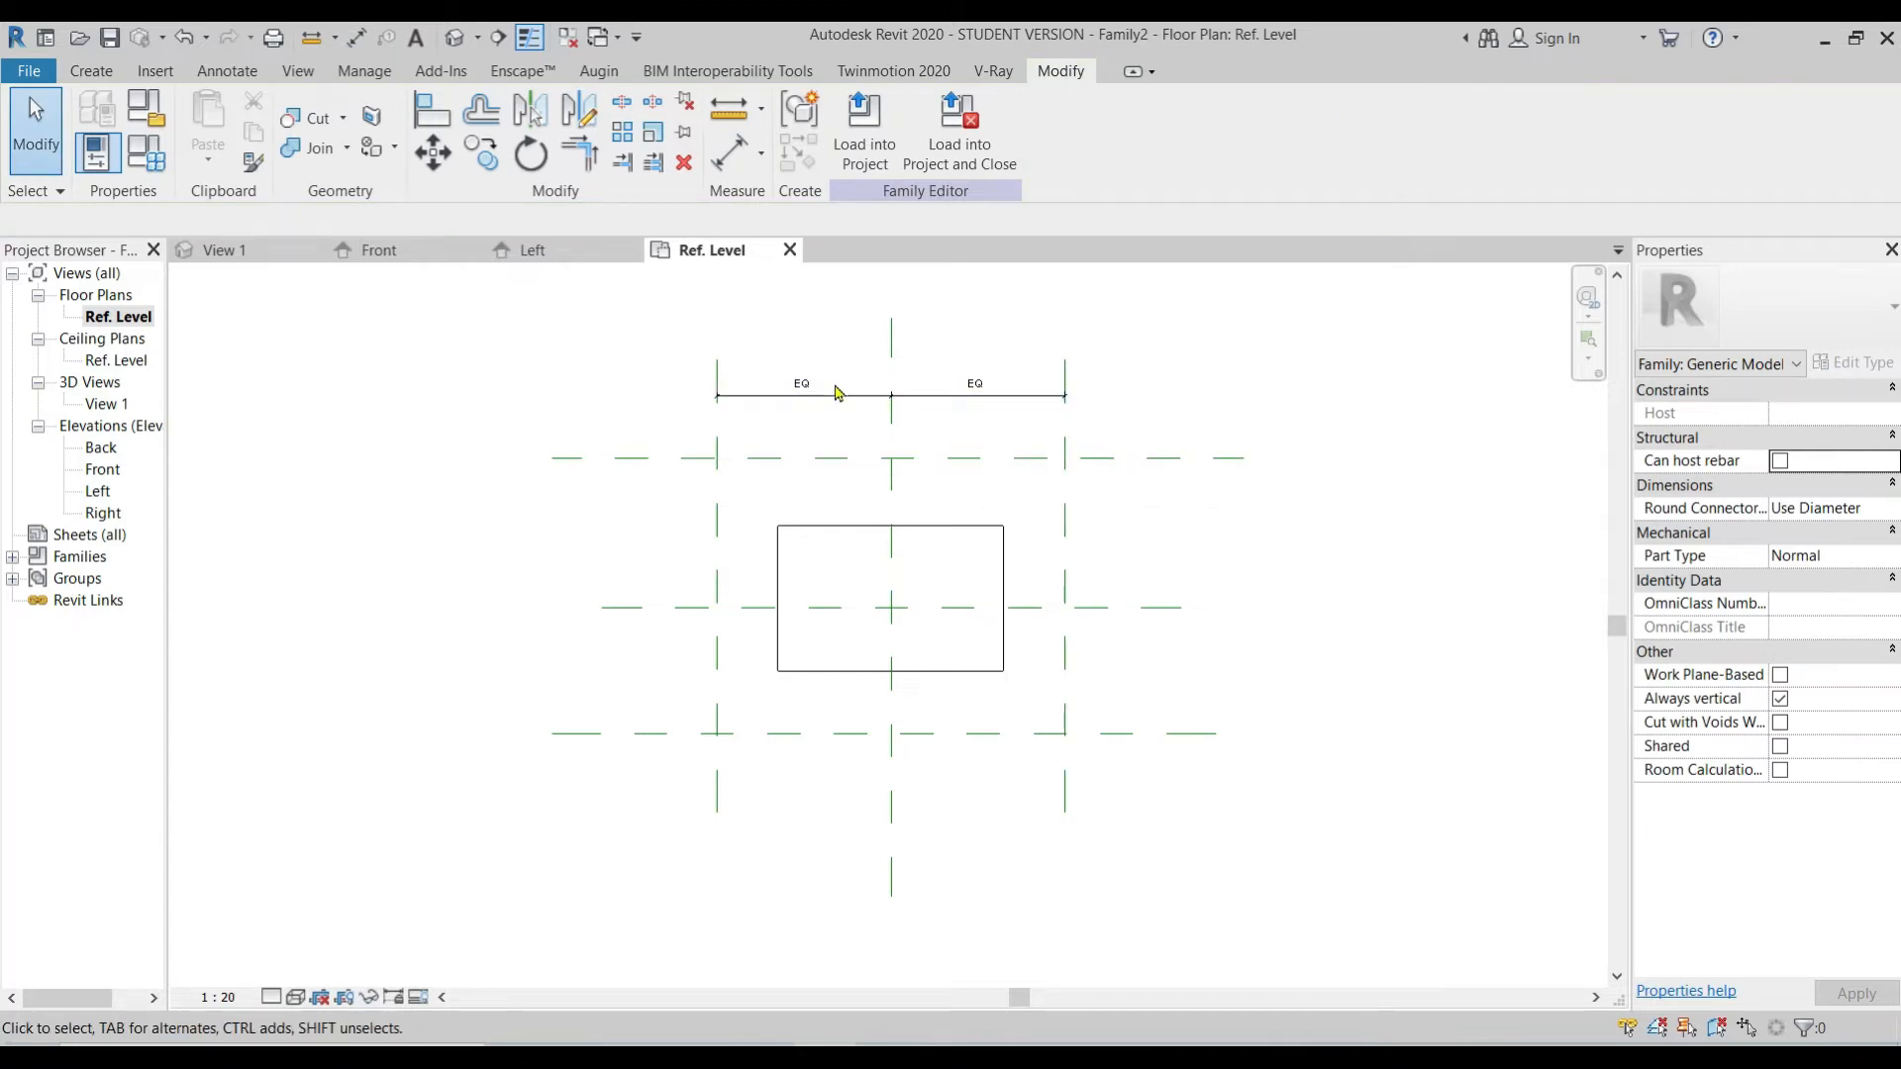
Step: Nudge the left vertical reference plane back and forth to test the equality constraint, ending at its starting position
left_click(724, 483)
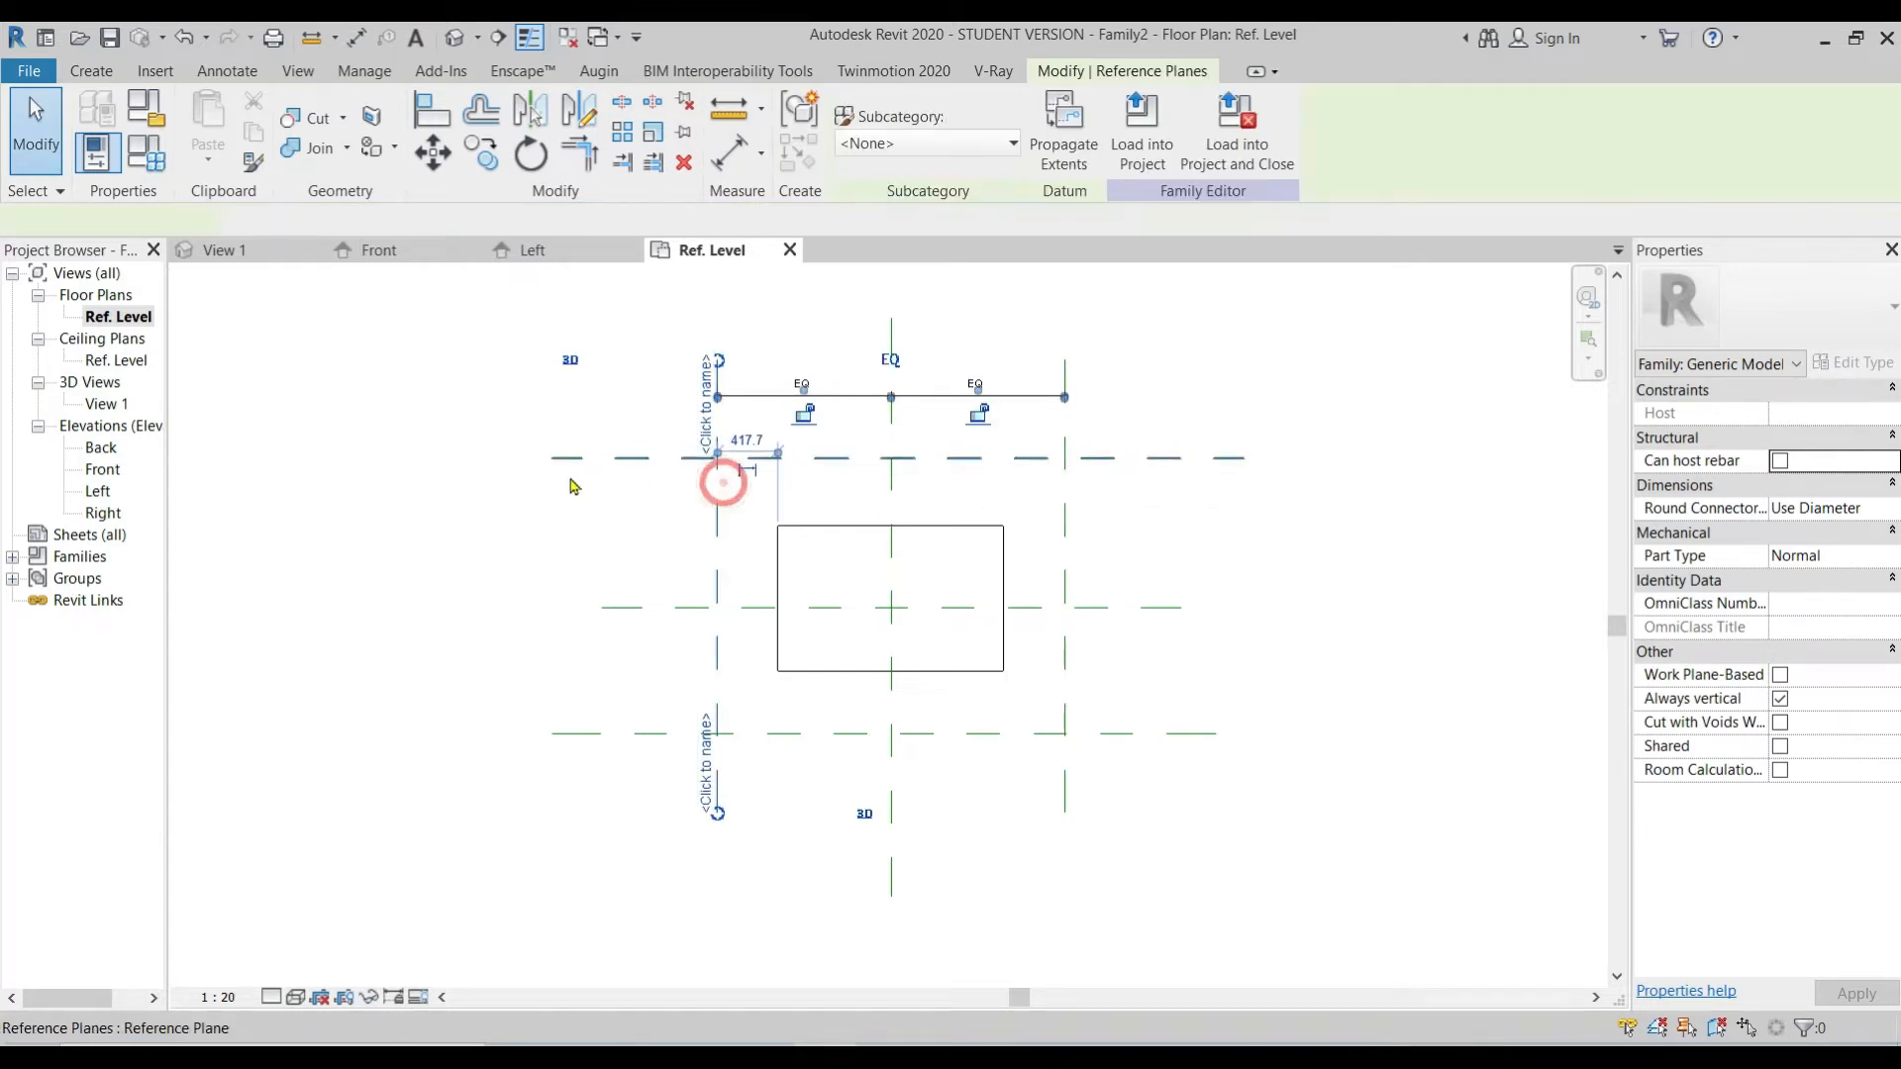
key("Right")
key("Right")
key("Right")
key("Right")
key("Left")
key("Left")
key("Left")
key("Left")
key("Left")
key("Left")
key("Left")
key("Right")
key("Right")
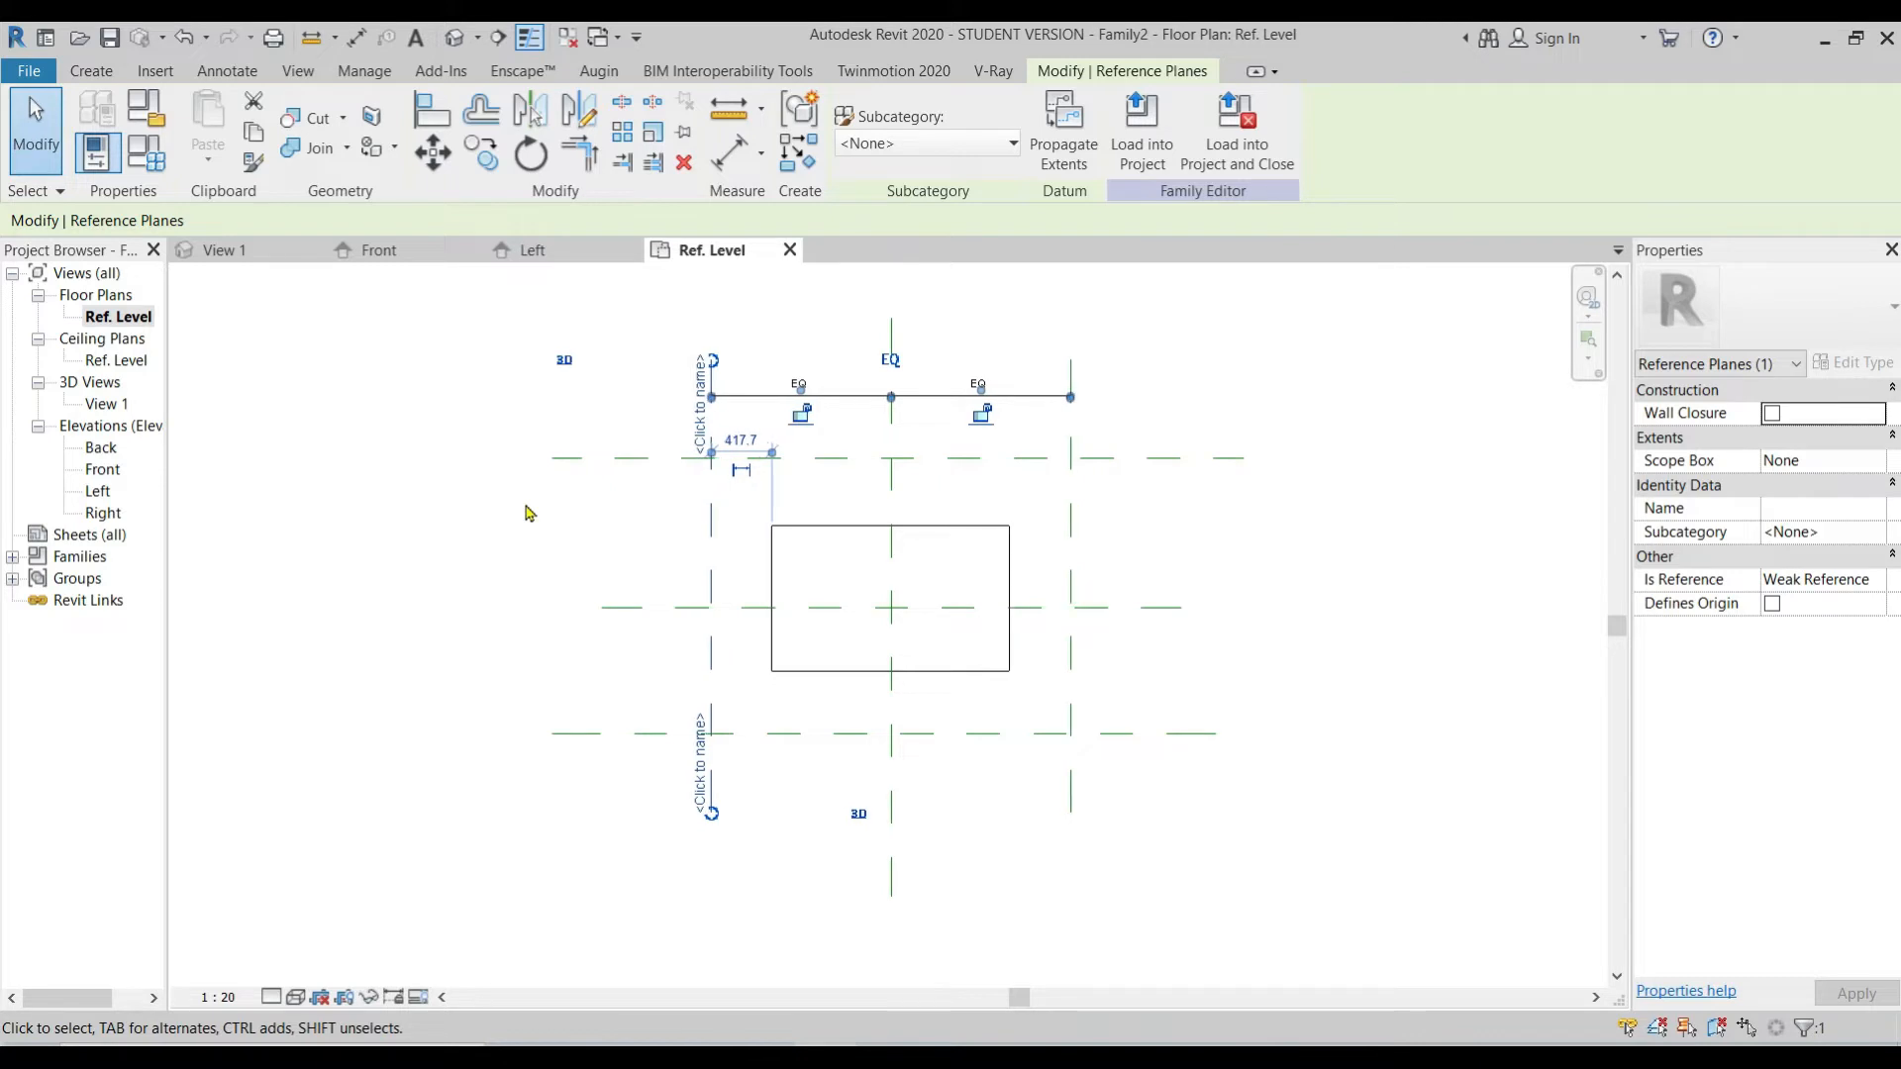
key("Right")
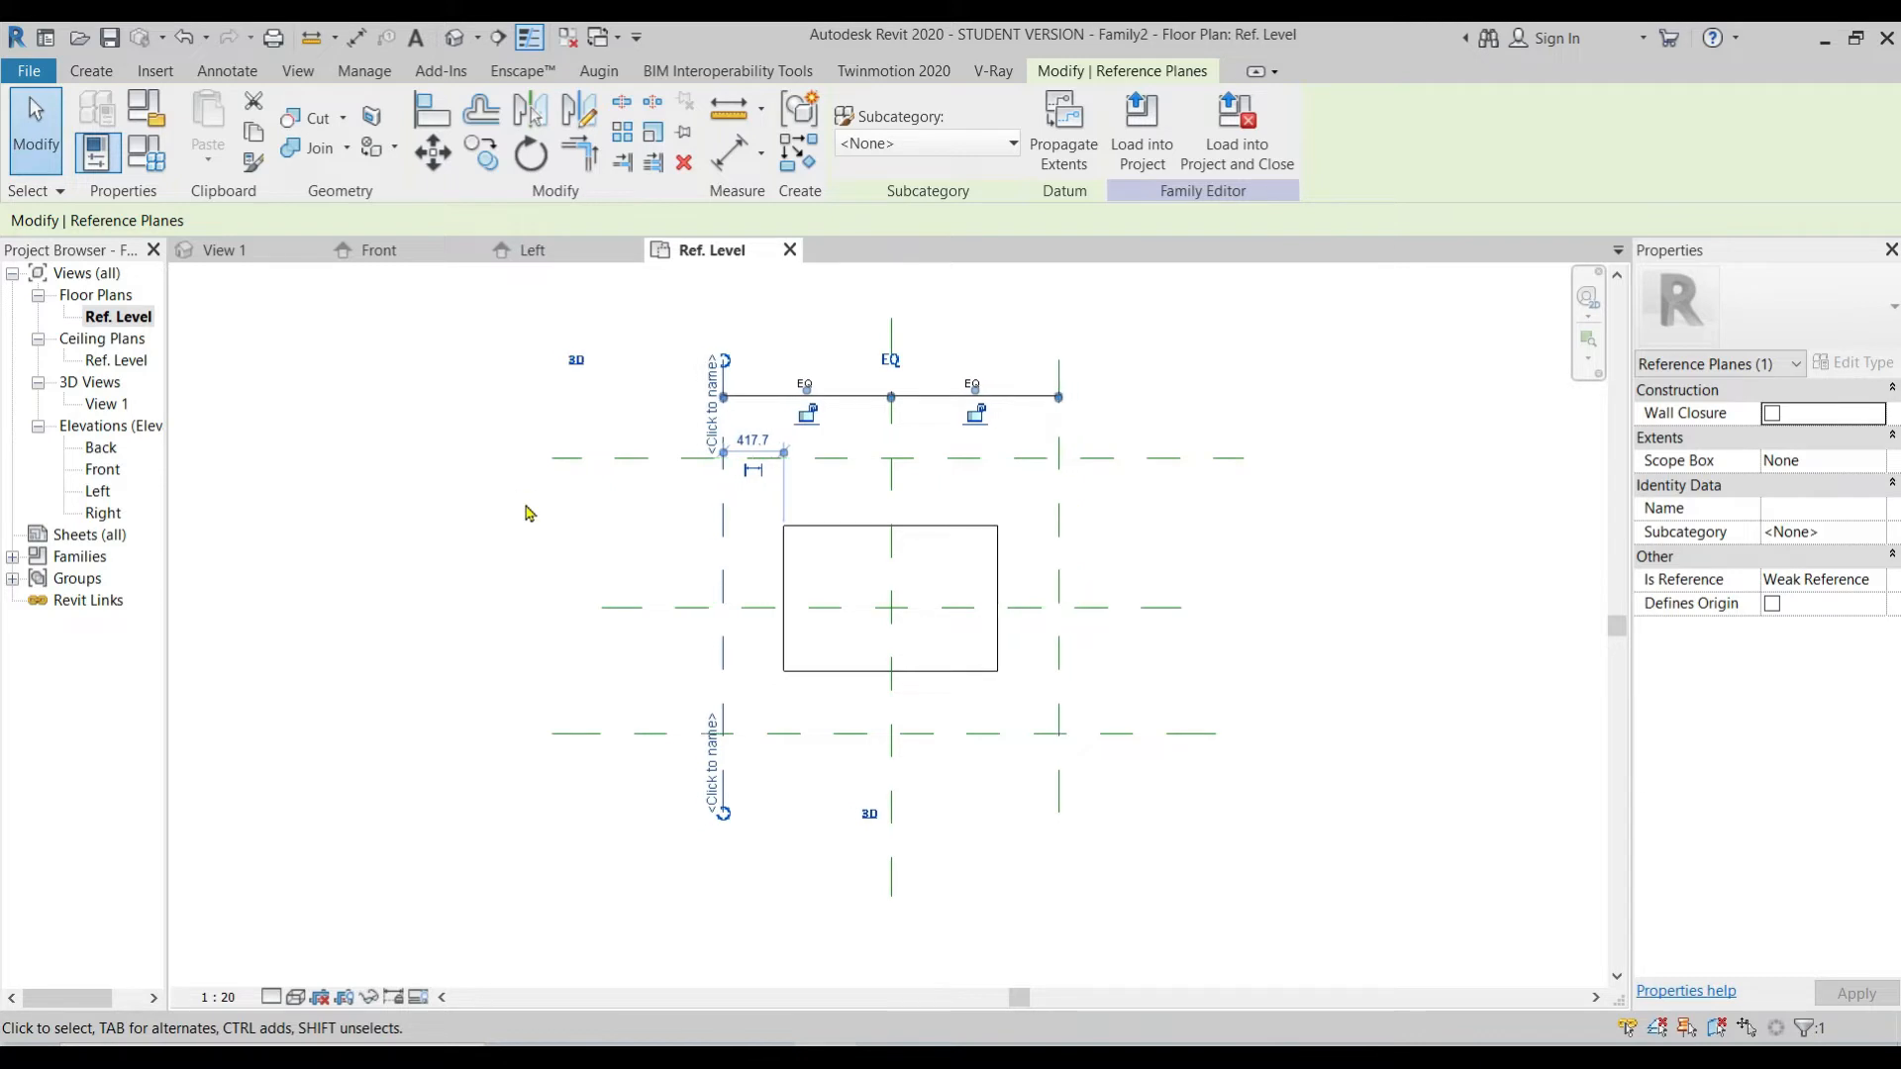
key("Right")
key("Left")
key("Left")
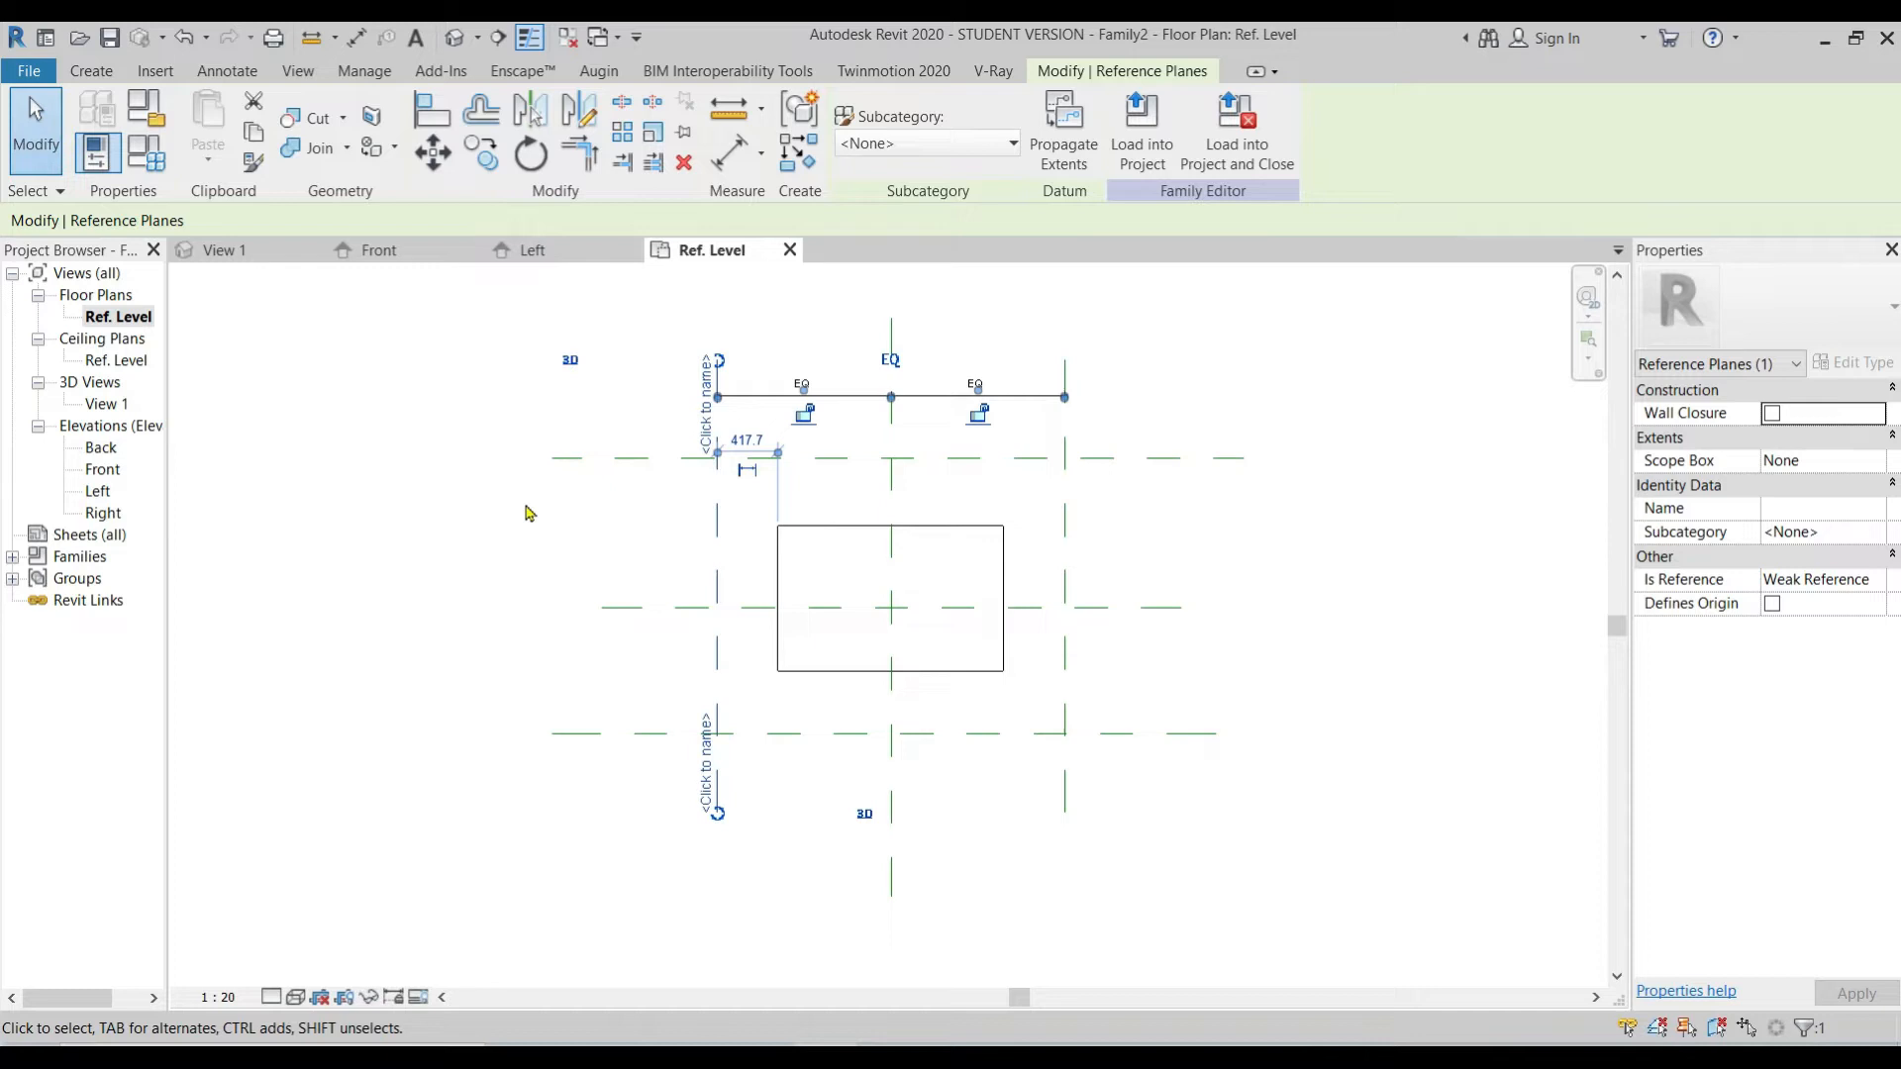
key("Escape")
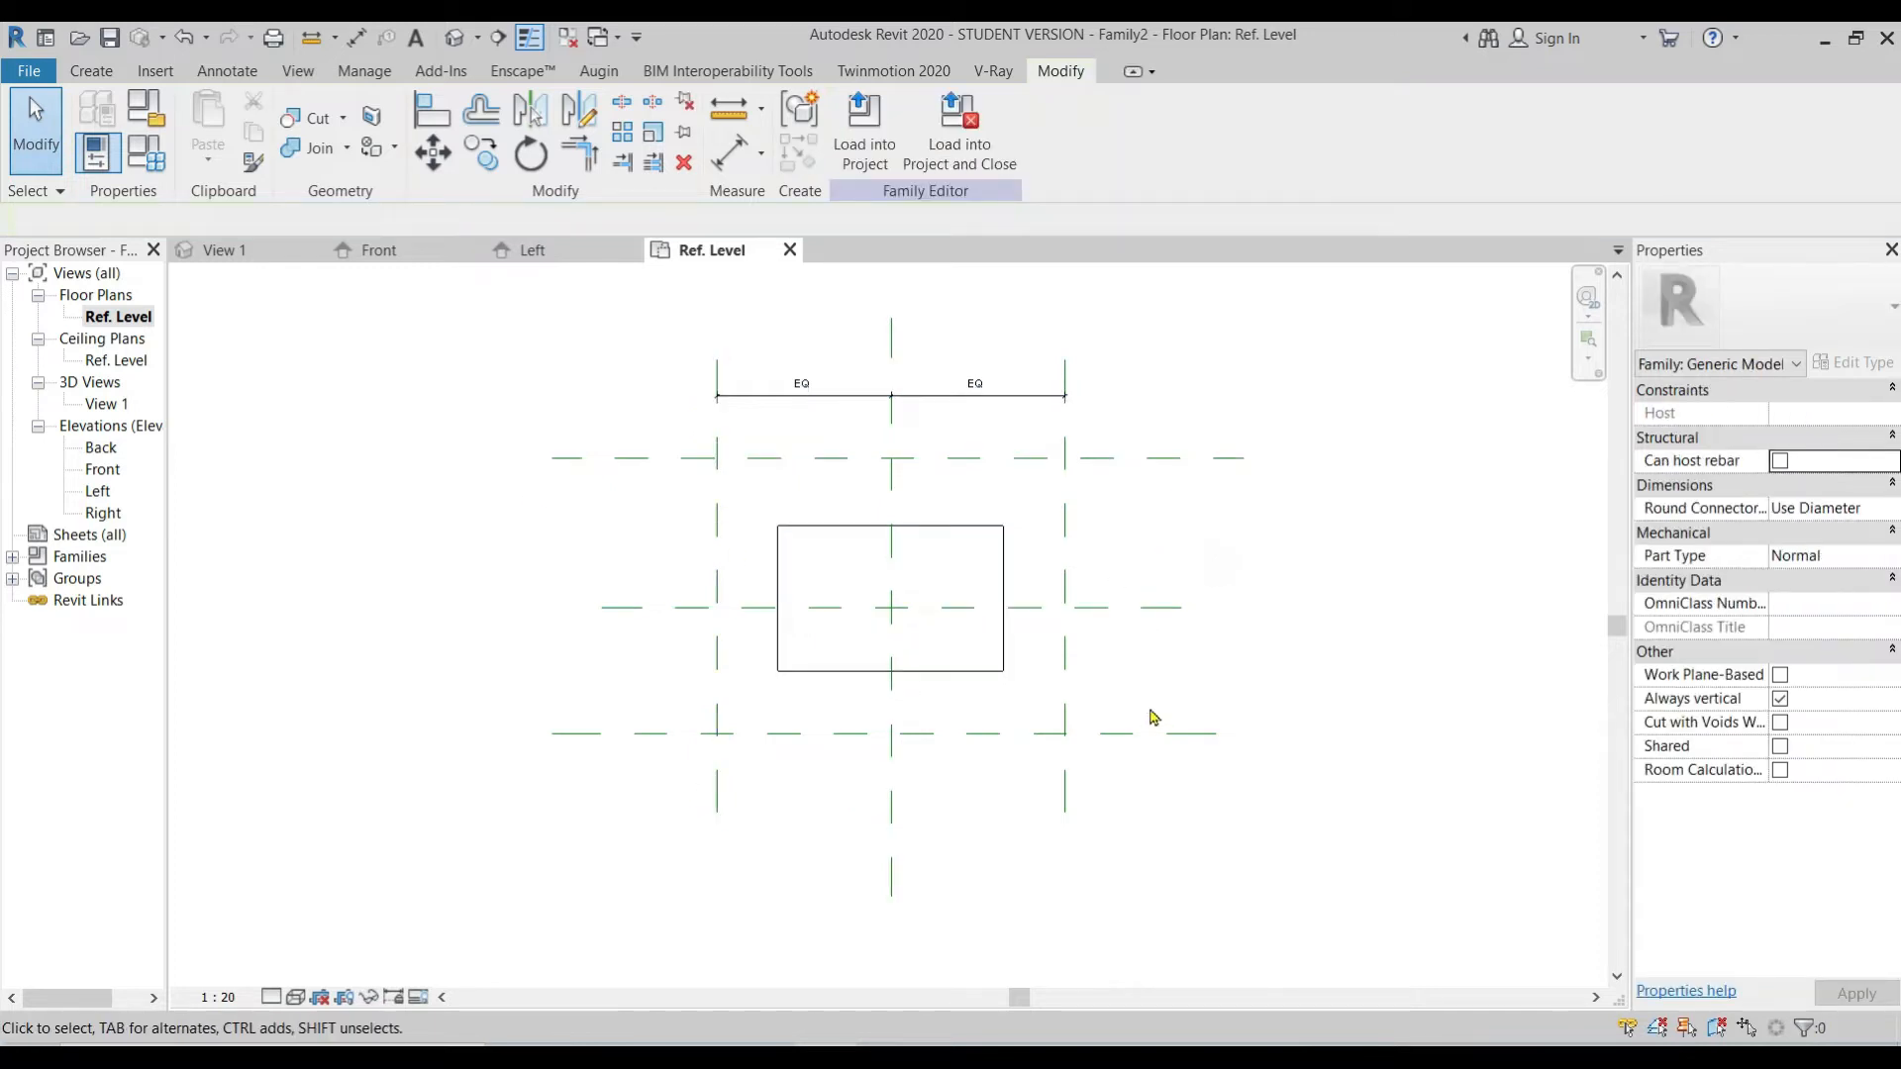
Step: Place an aligned dimension across the three horizontal reference planes beside the extrusion and make its segments equal
left_click(94, 71)
left_click(226, 71)
left_click(103, 129)
left_click(1129, 458)
left_click(1138, 607)
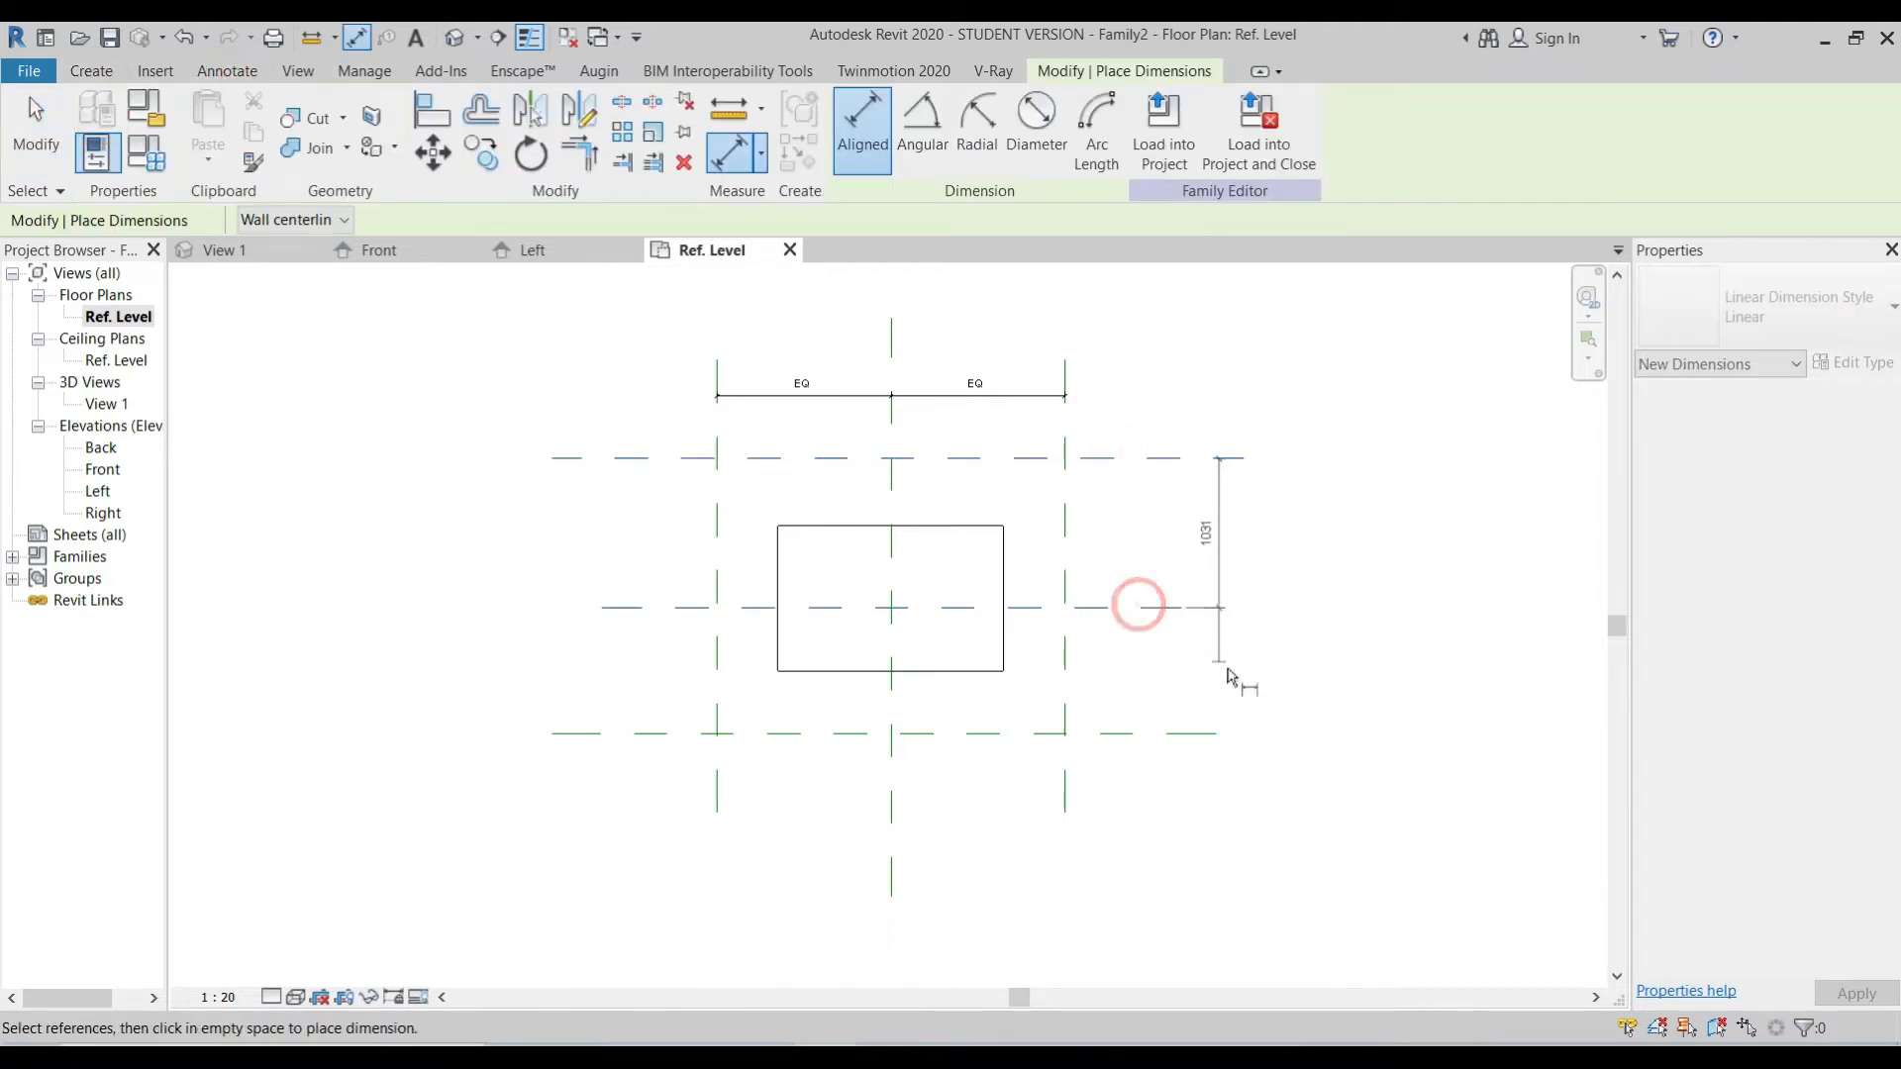
left_click(1165, 738)
left_click(1167, 865)
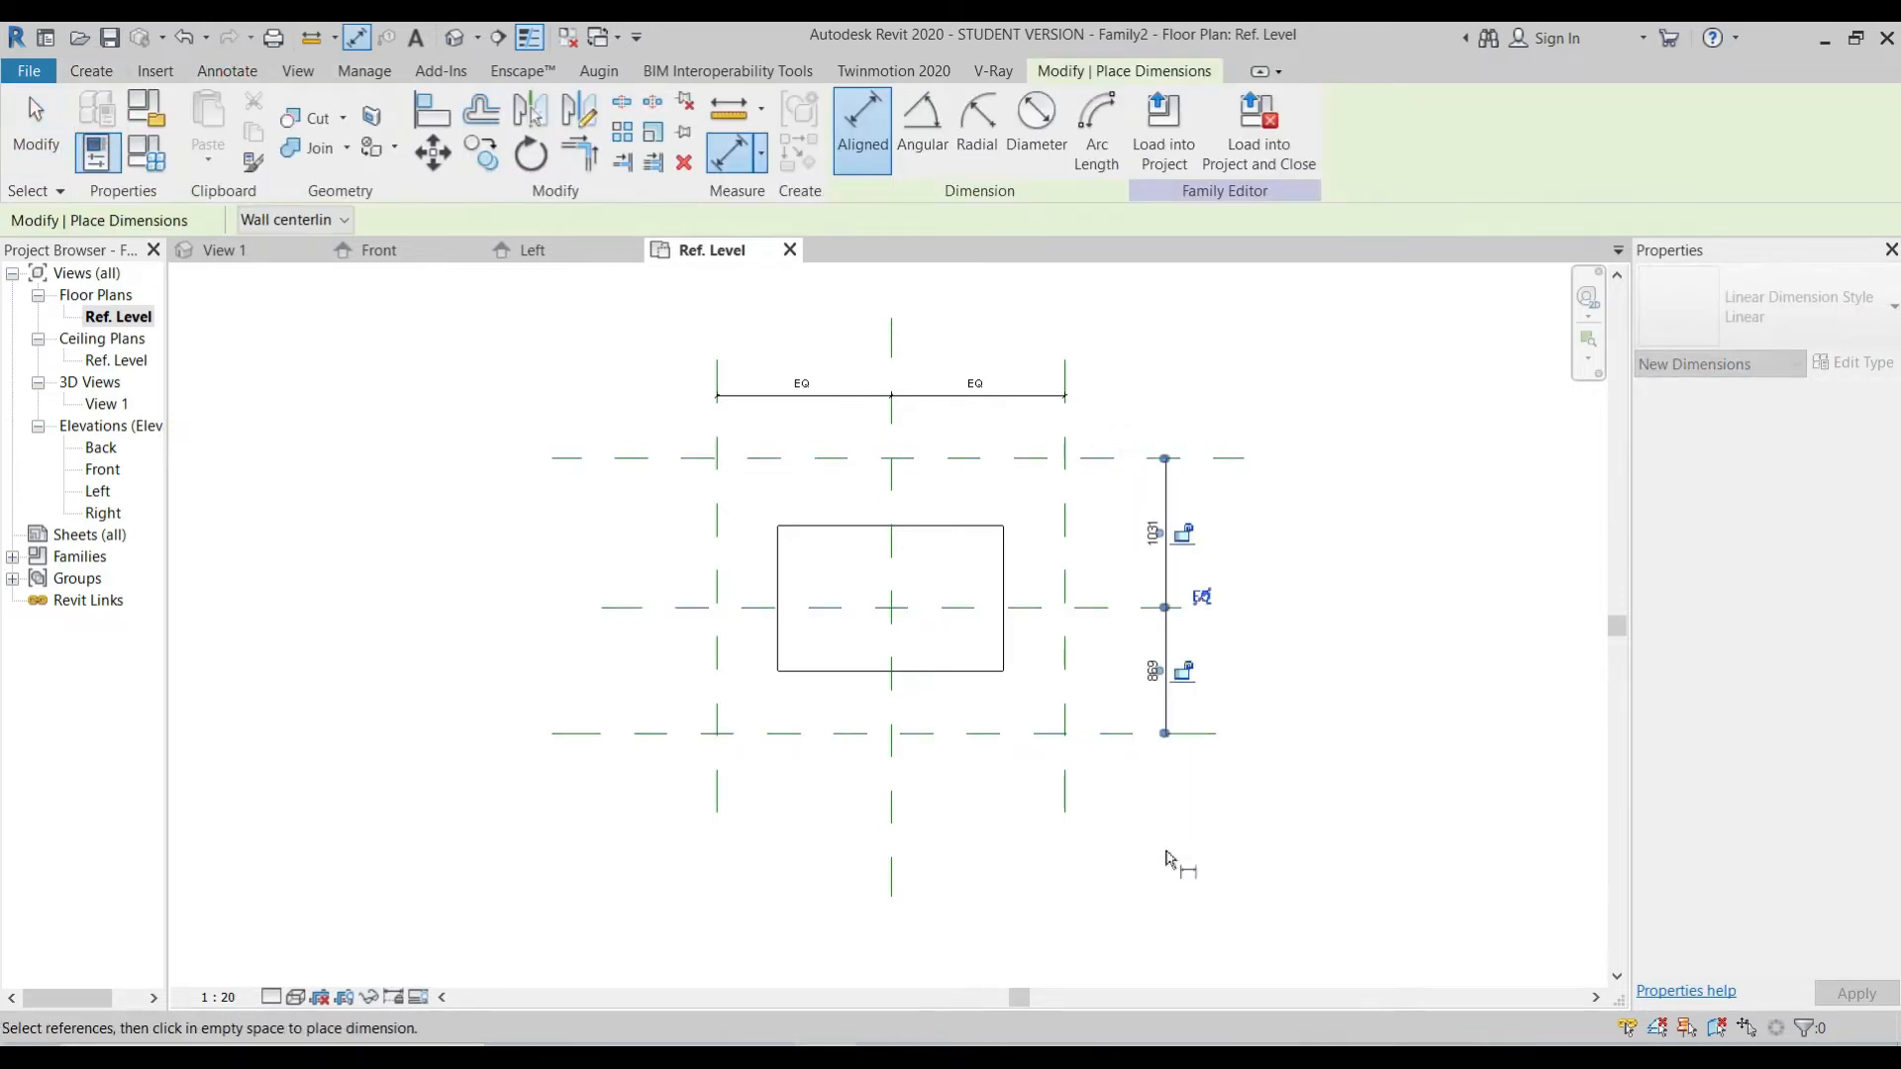
left_click(1207, 597)
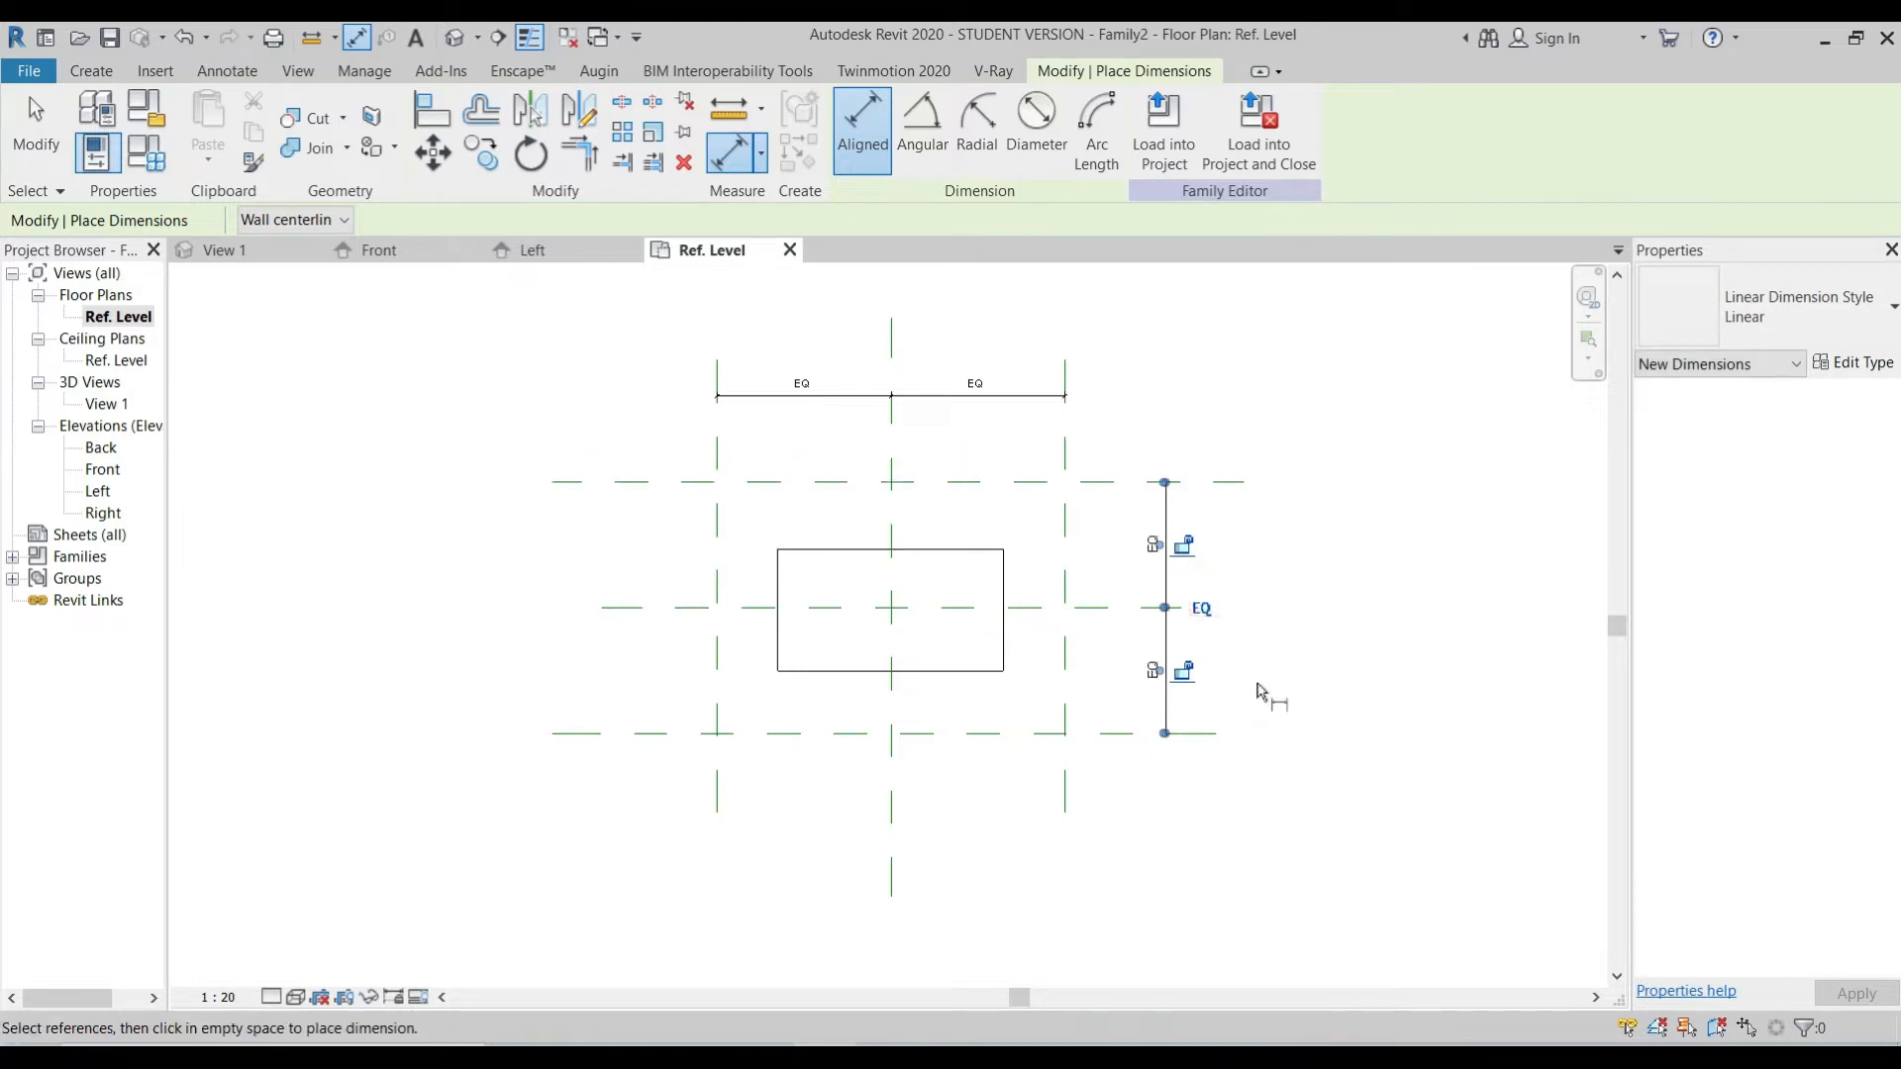
key("Escape")
key("Escape")
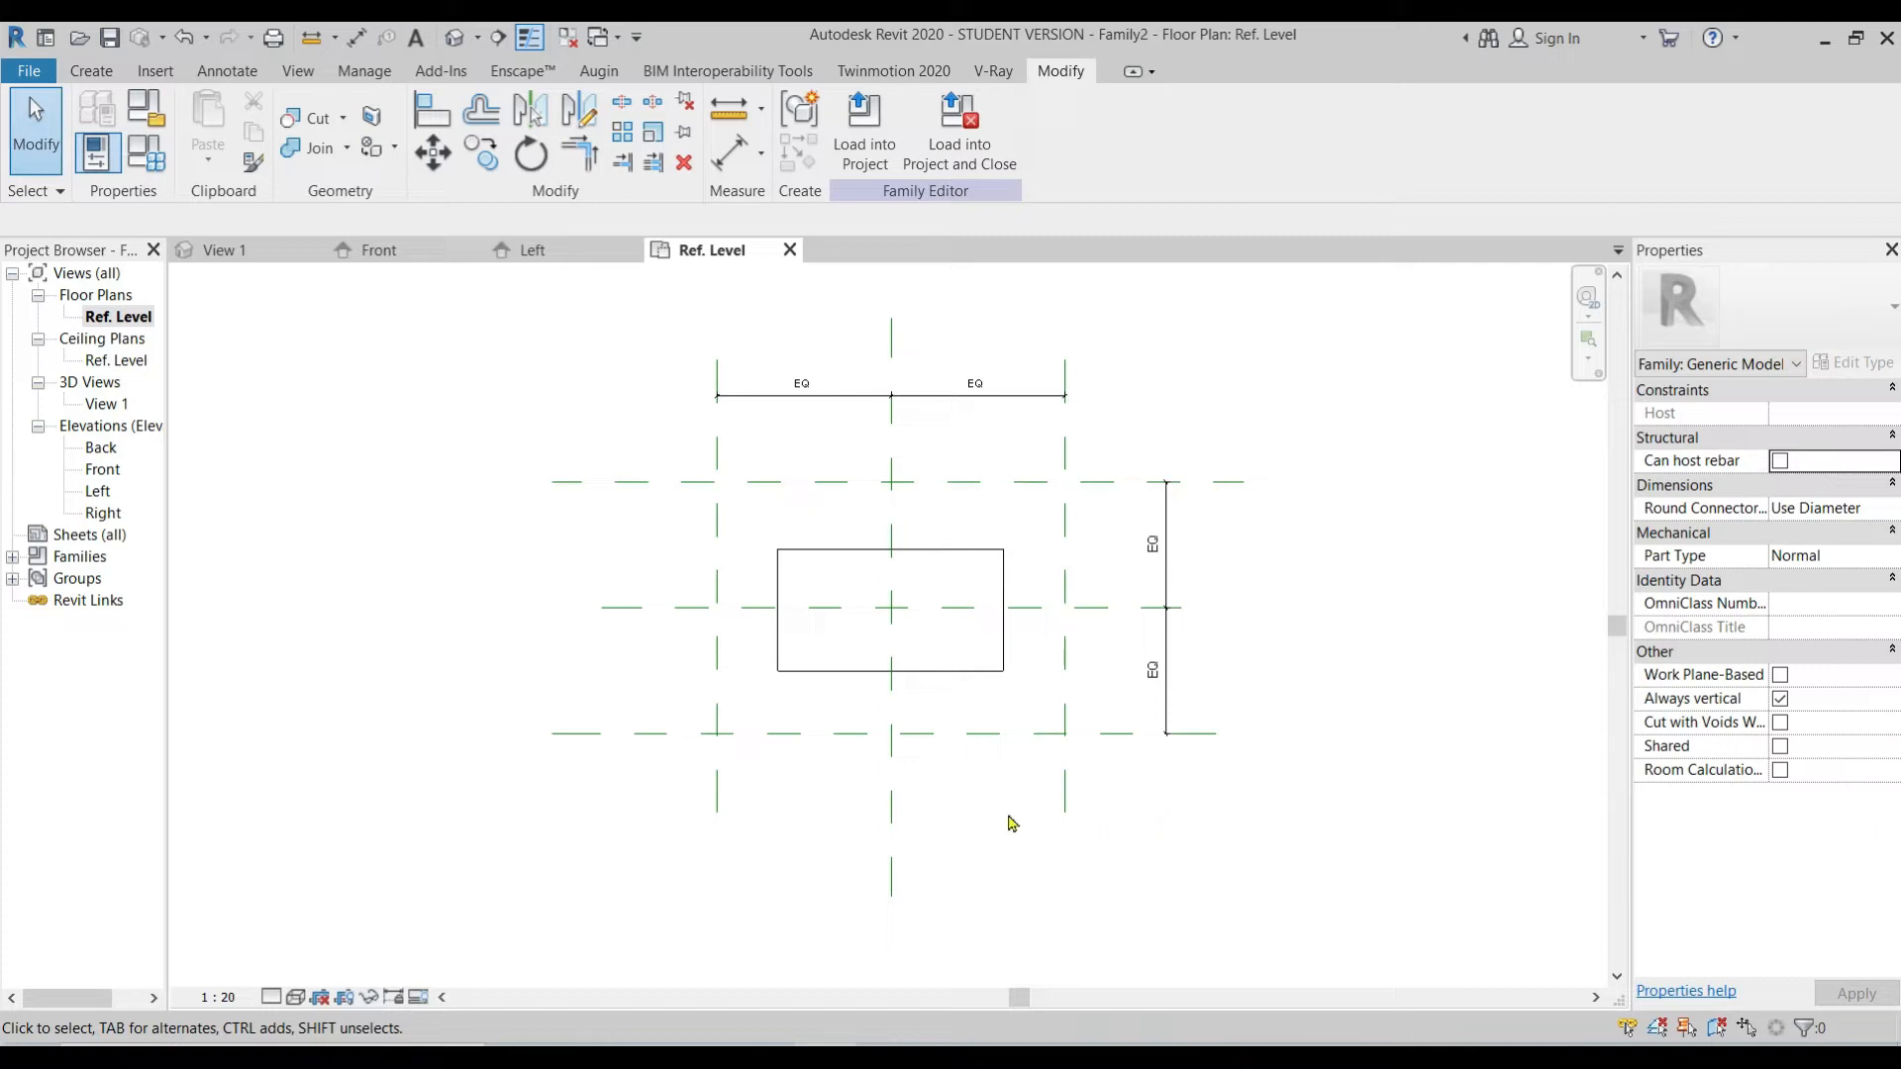
Step: Nudge the lower horizontal reference plane up and down to test the equality constraint, leaving it slightly closer to the centre plane
left_click(1000, 734)
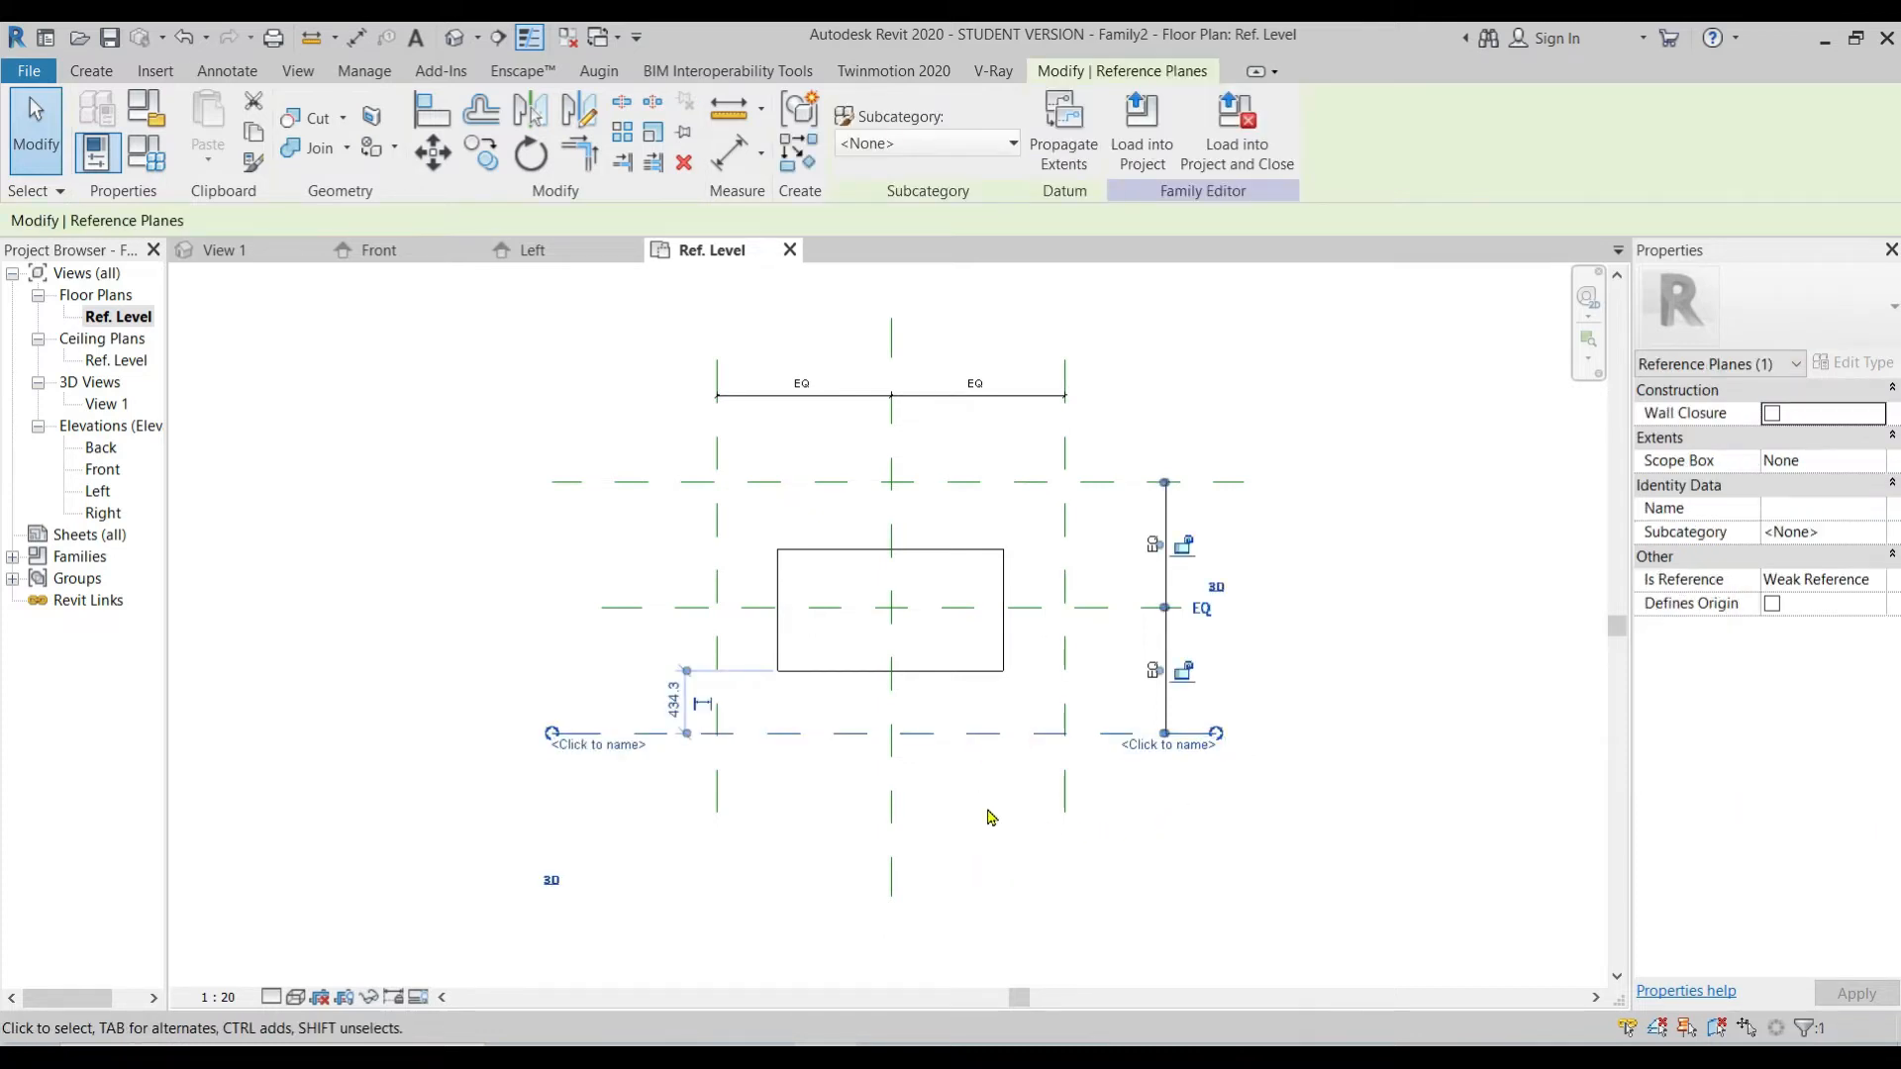
key("Up")
key("Up")
key("Down")
key("Down")
key("Down")
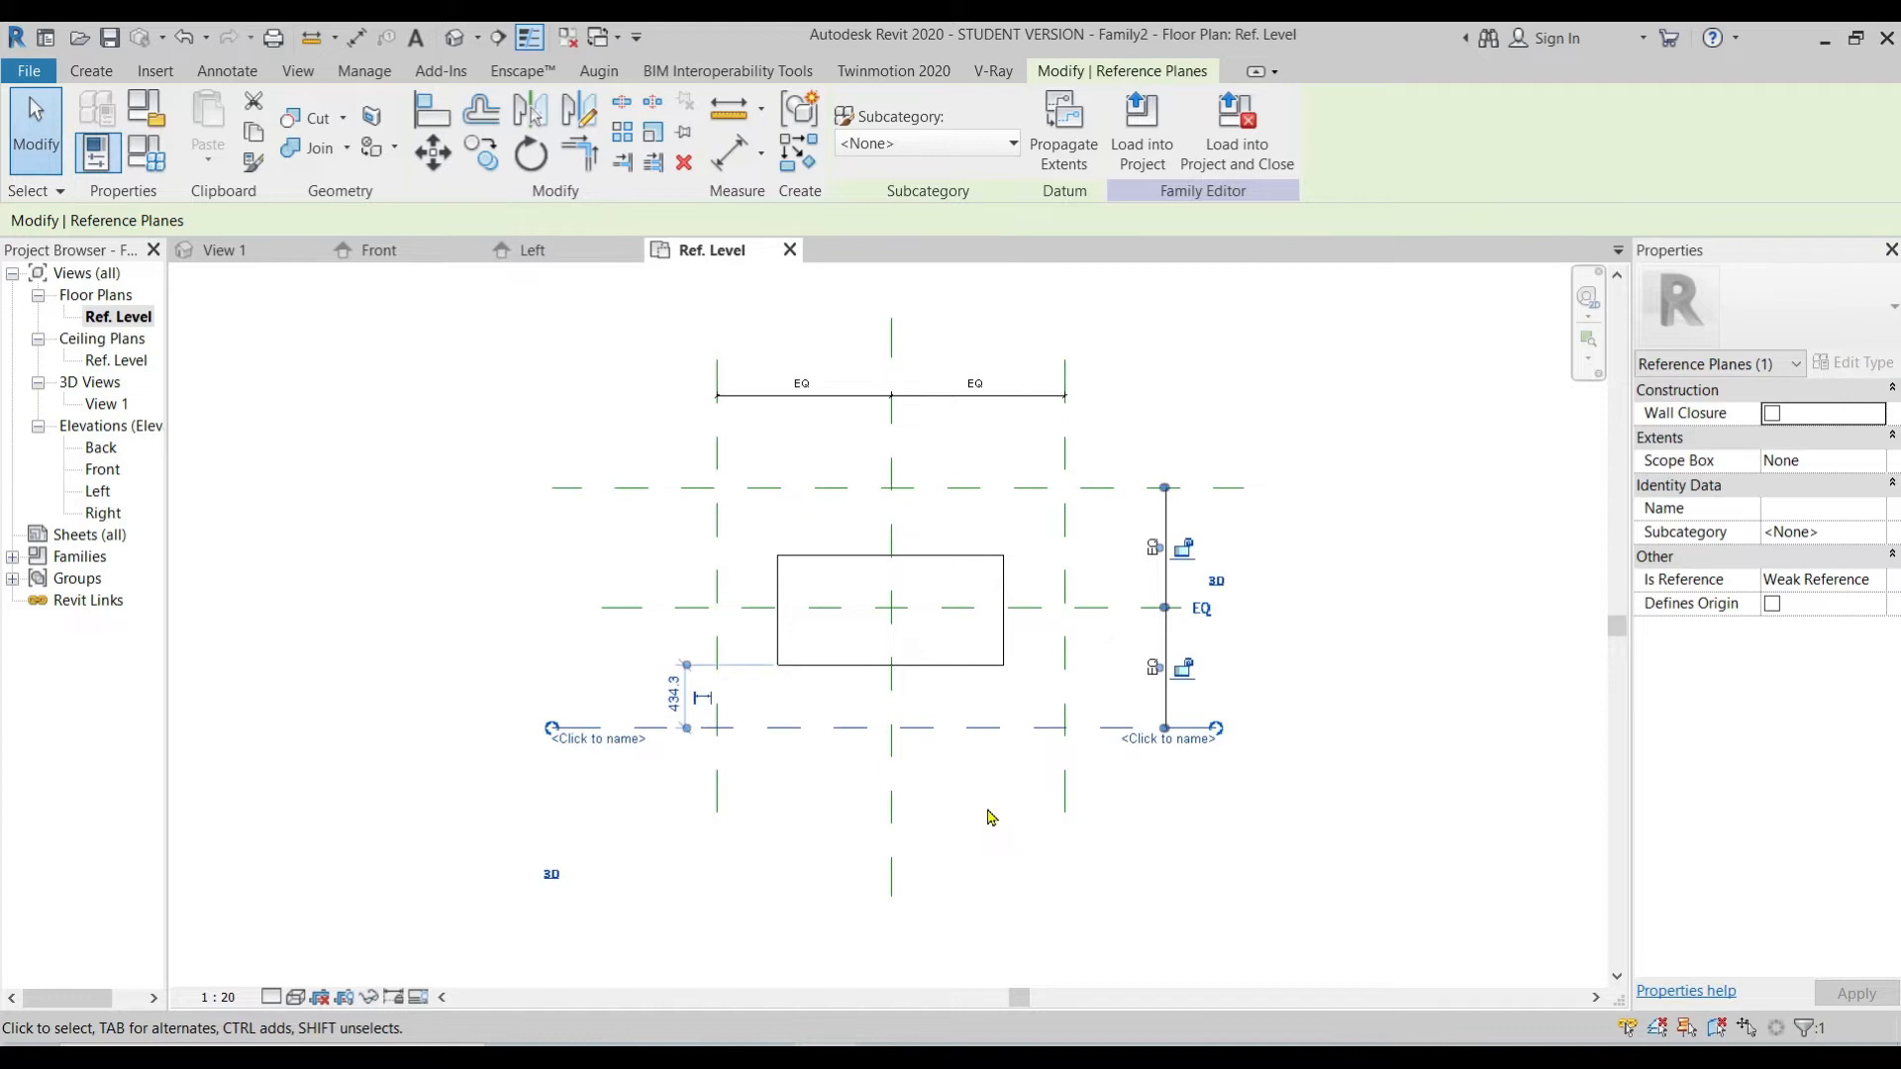
key("Up")
key("Up")
key("Up")
key("Up")
left_click(991, 818)
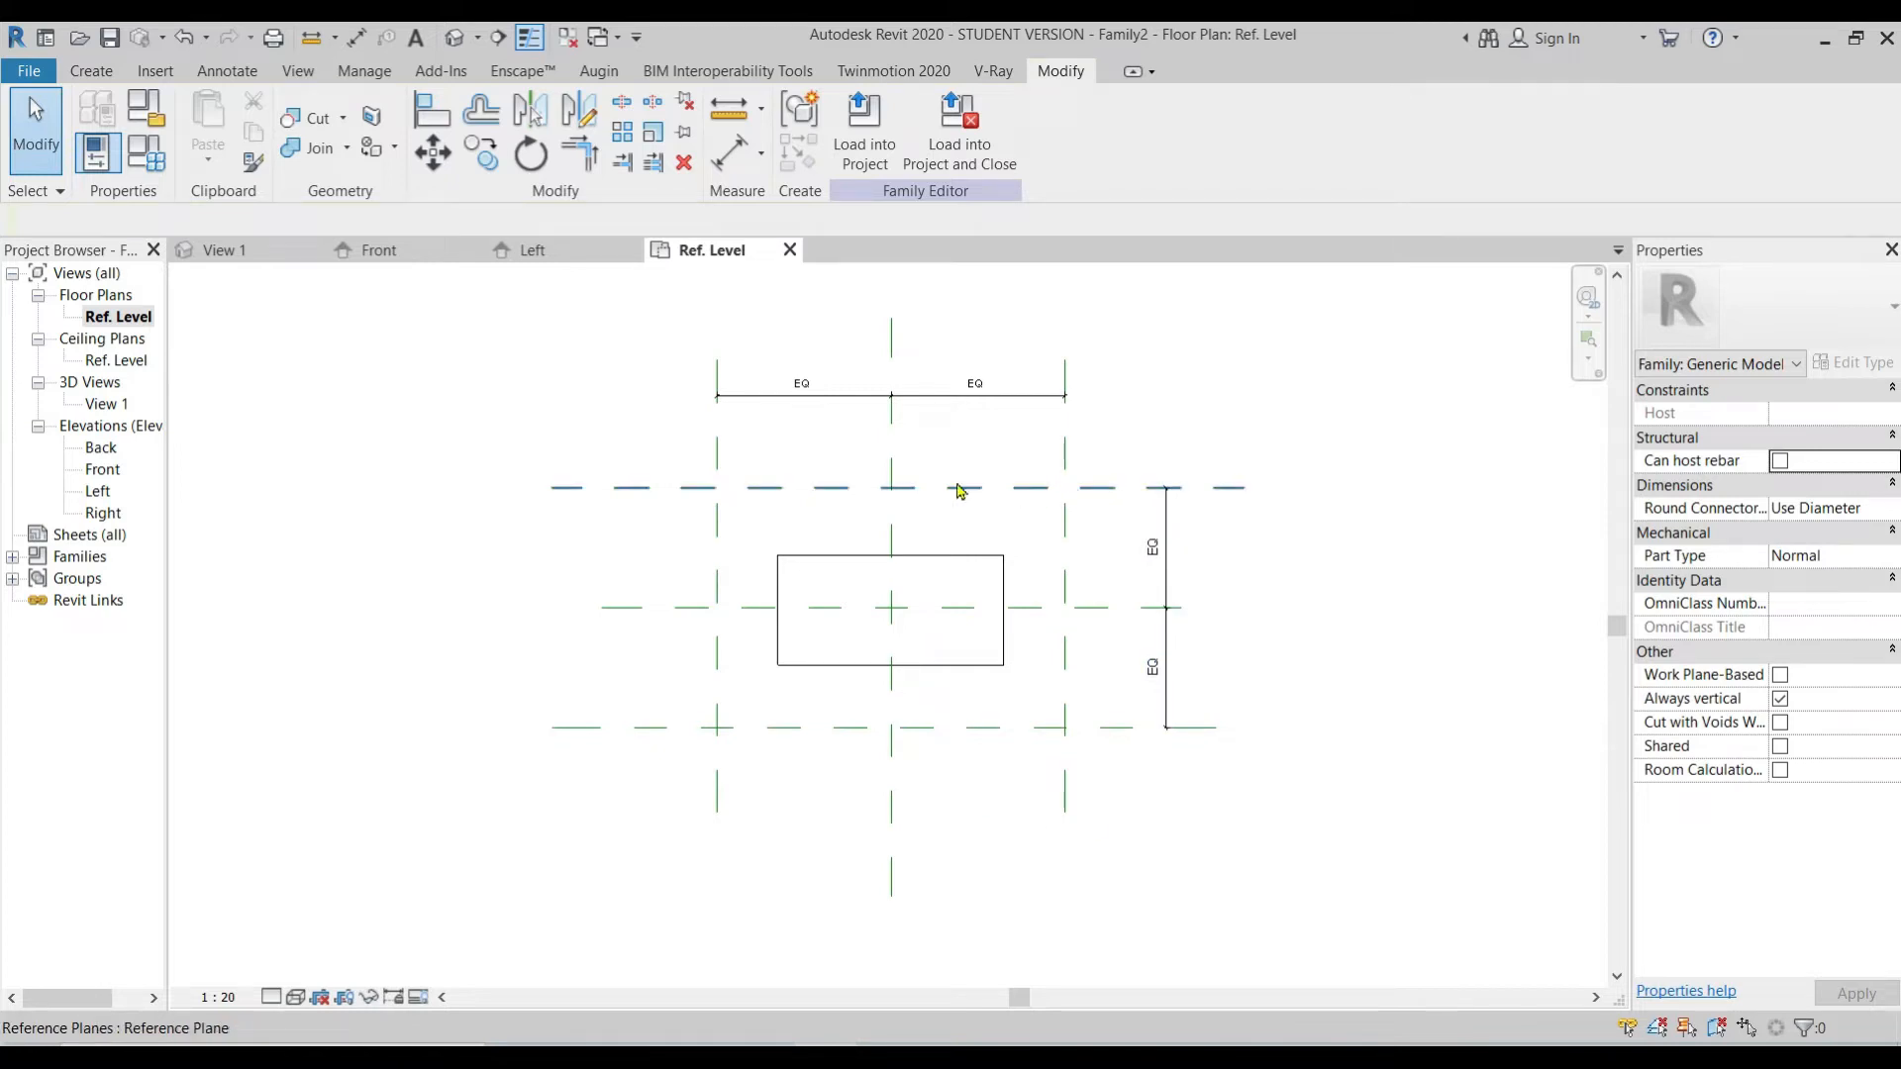
Step: Stretch the extrusion's left edge to the left vertical reference plane and lock it there
left_click(805, 666)
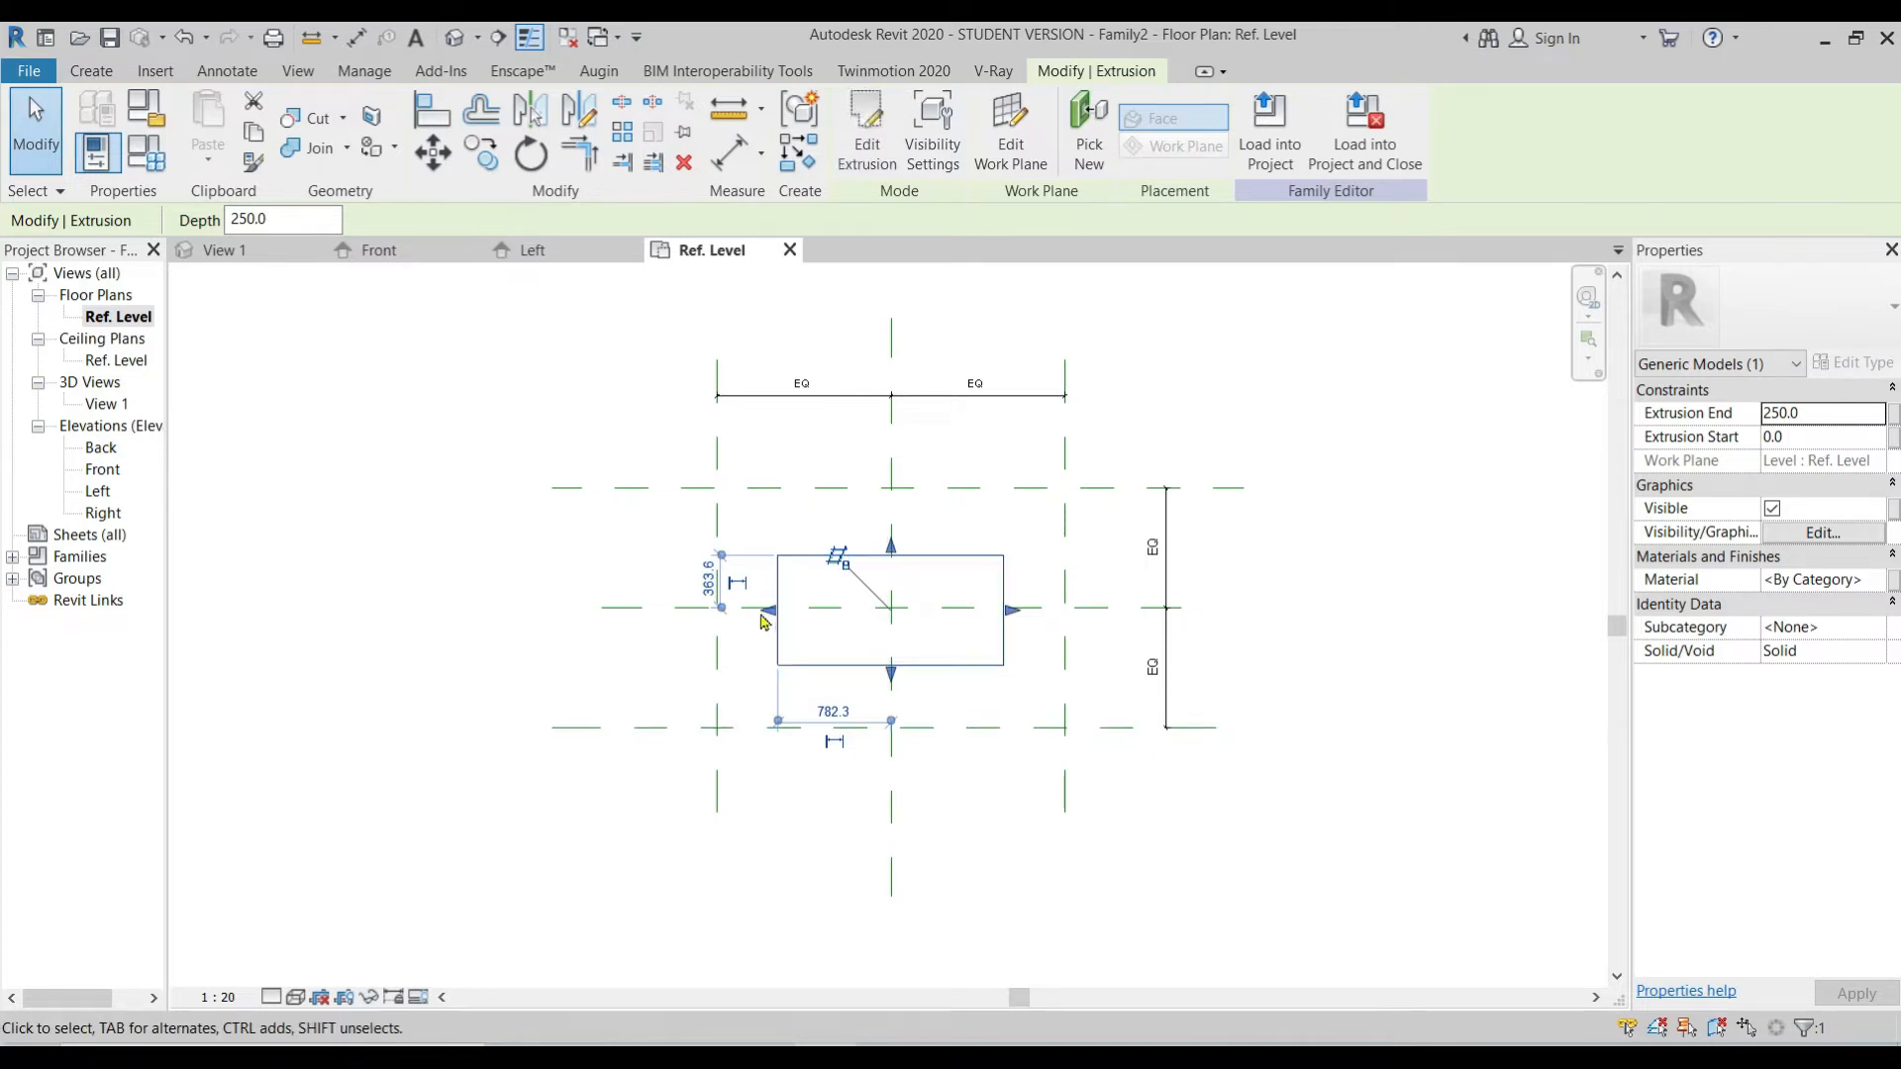
left_click_drag(768, 612, 717, 649)
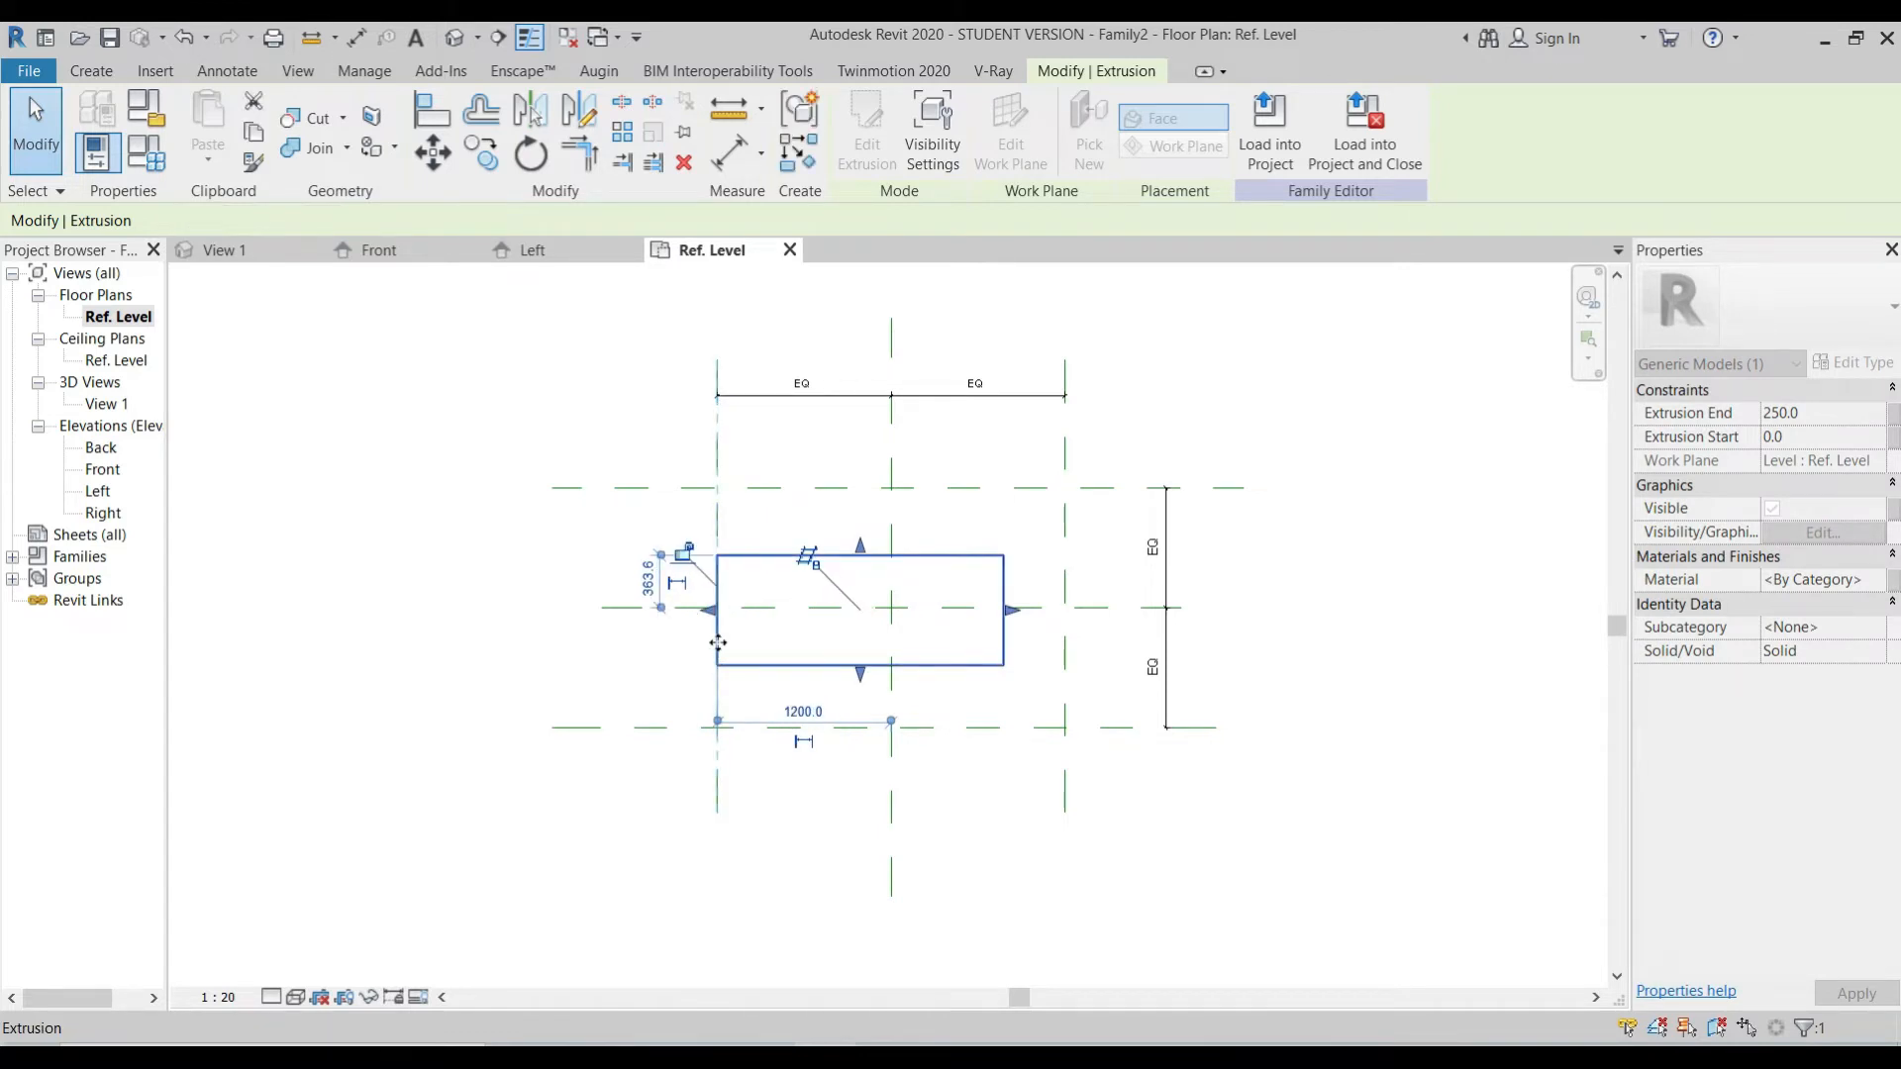
left_click(691, 554)
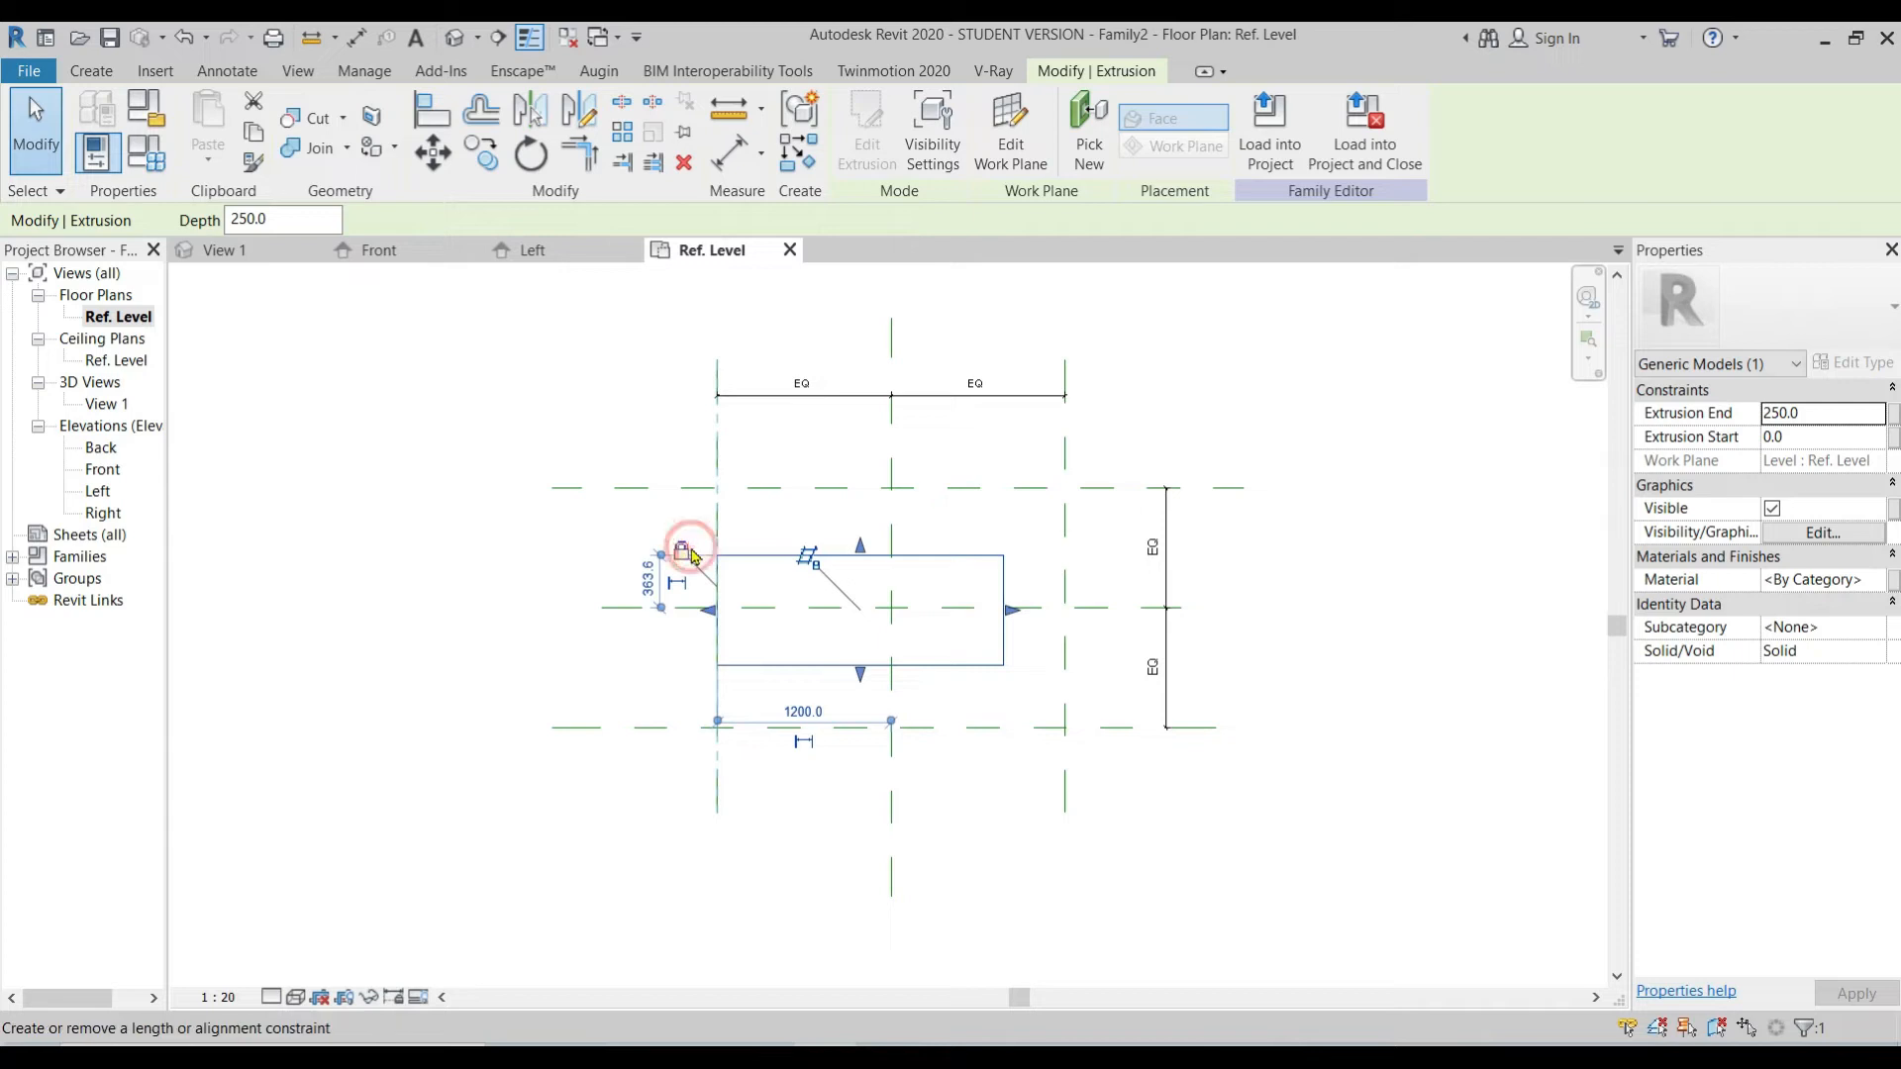
left_click(820, 498)
Step: Nudge the left vertical reference plane outward and back to test the extrusion edge locked to it
left_click(723, 434)
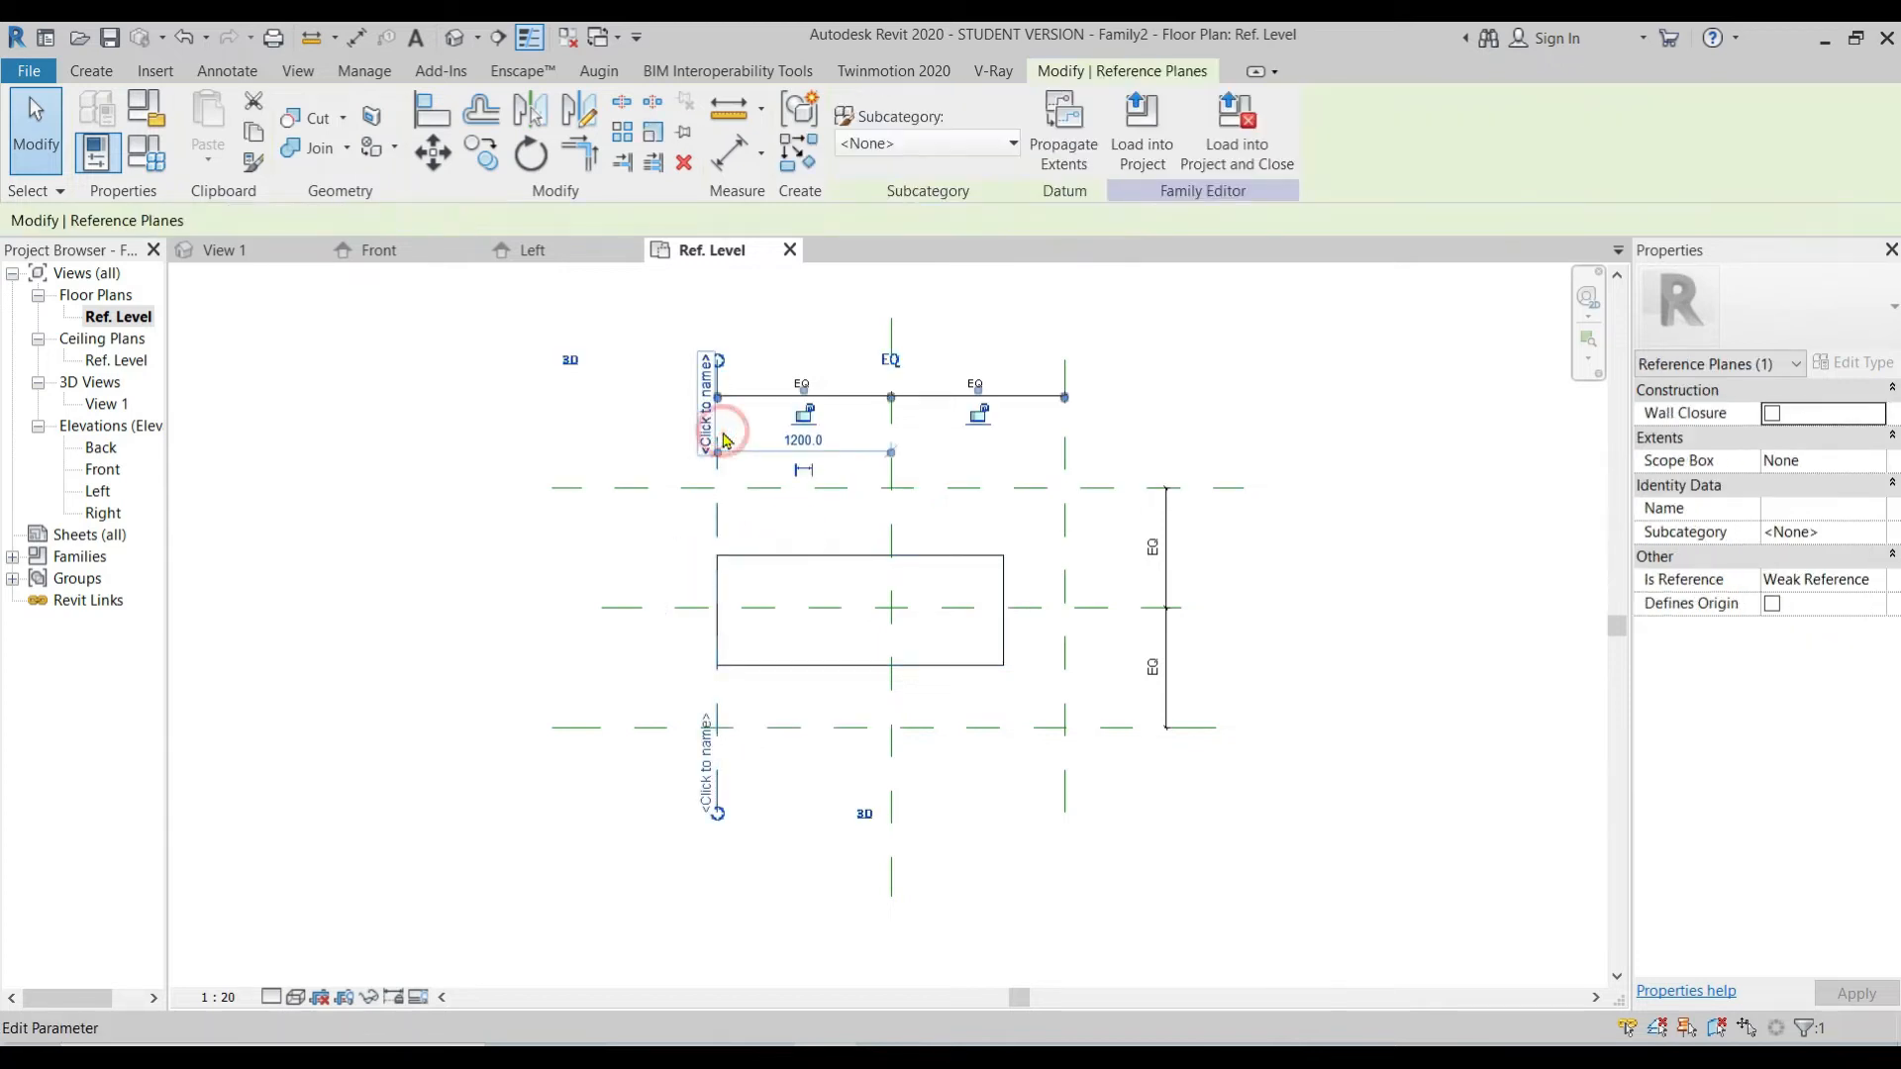
key("Left")
key("Left")
key("Right")
key("Right")
Step: Edit the extrusion's sketch, moving its right line onto the right vertical reference plane and locking it there
left_click(976, 580)
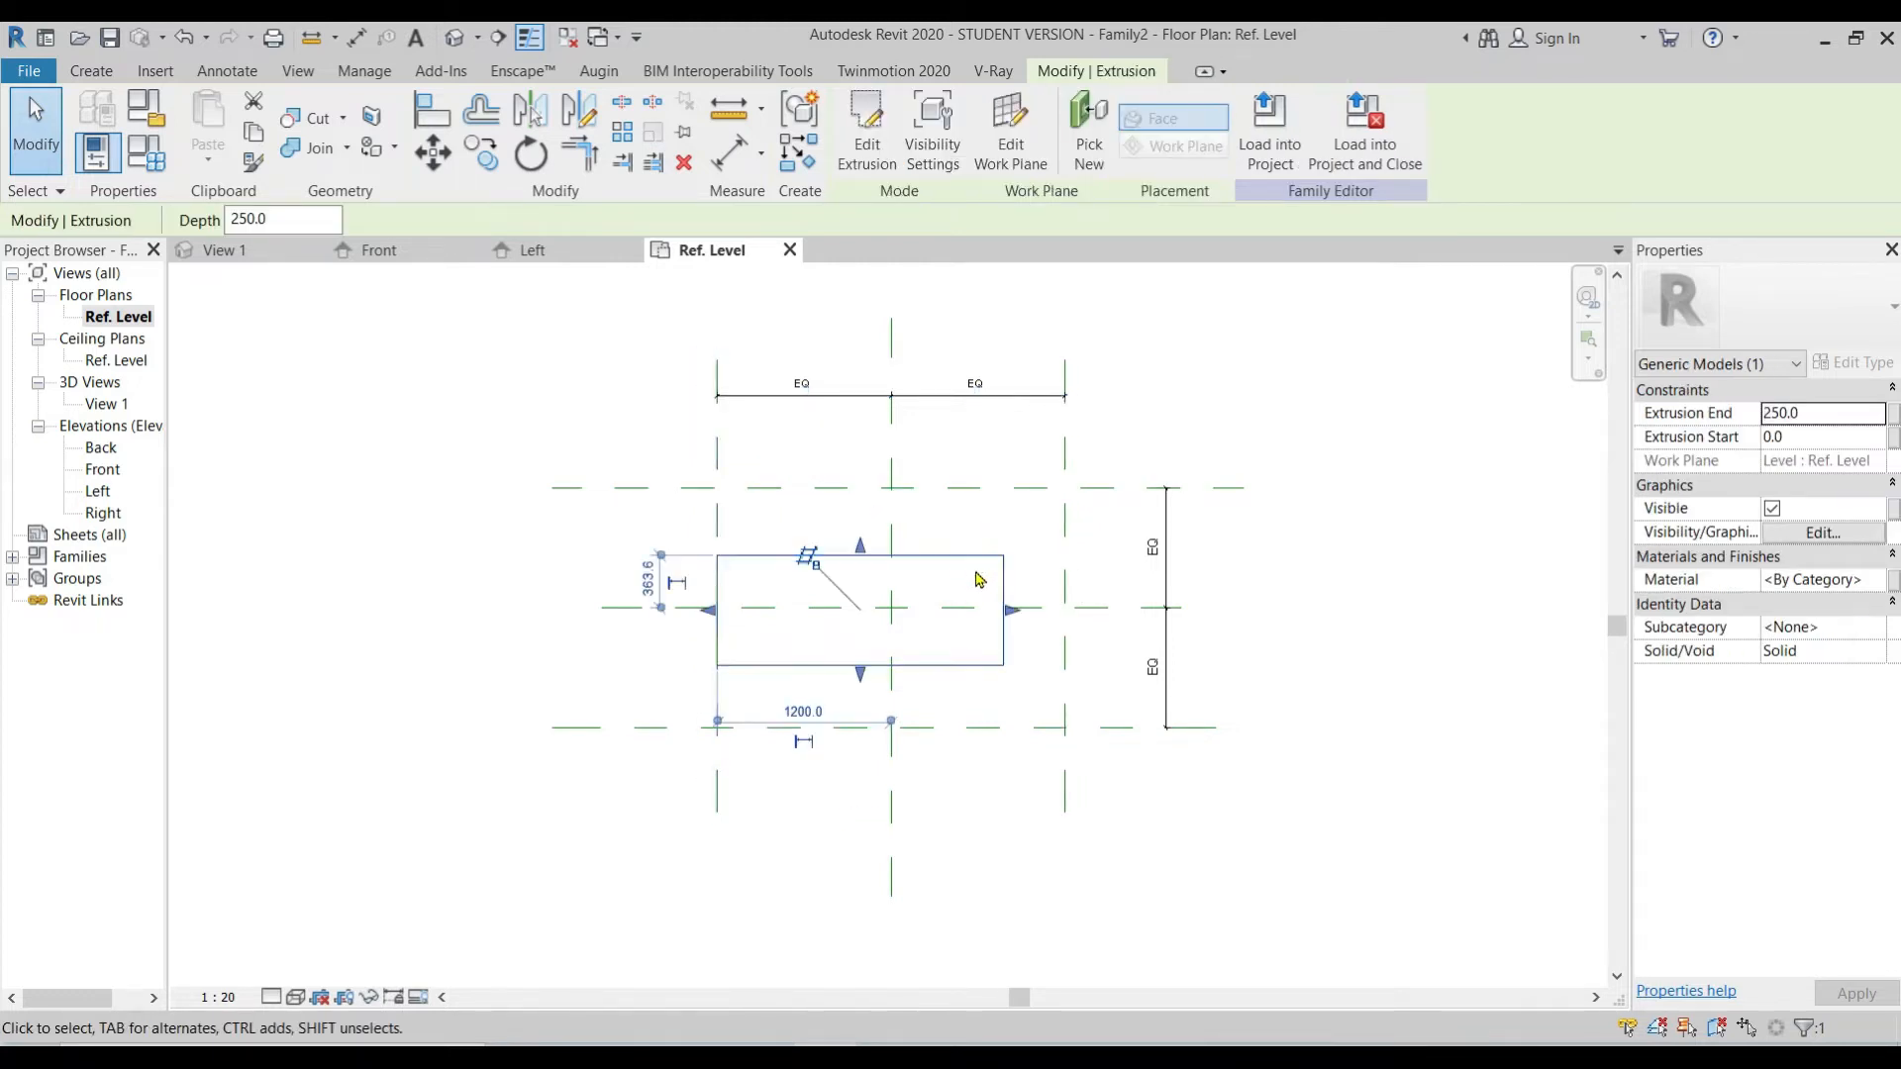
left_click(866, 129)
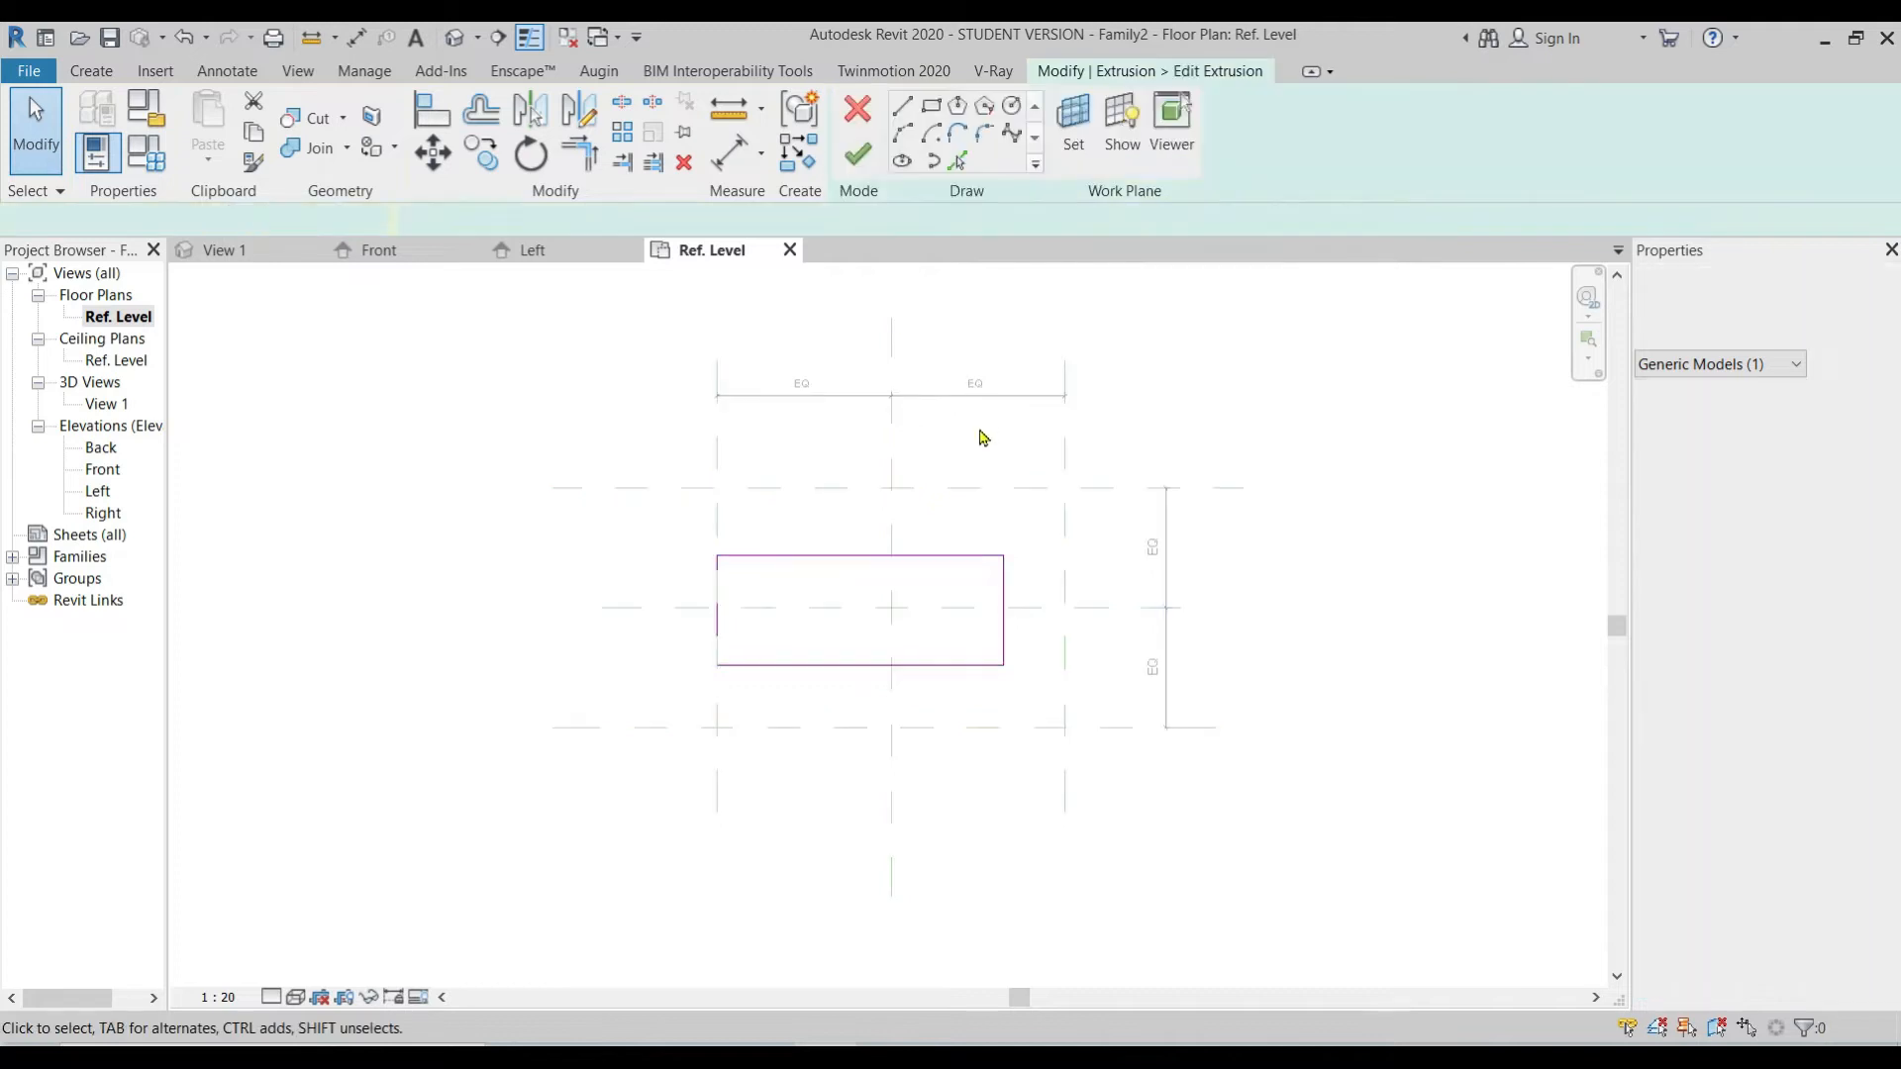
left_click_drag(1004, 596, 1066, 599)
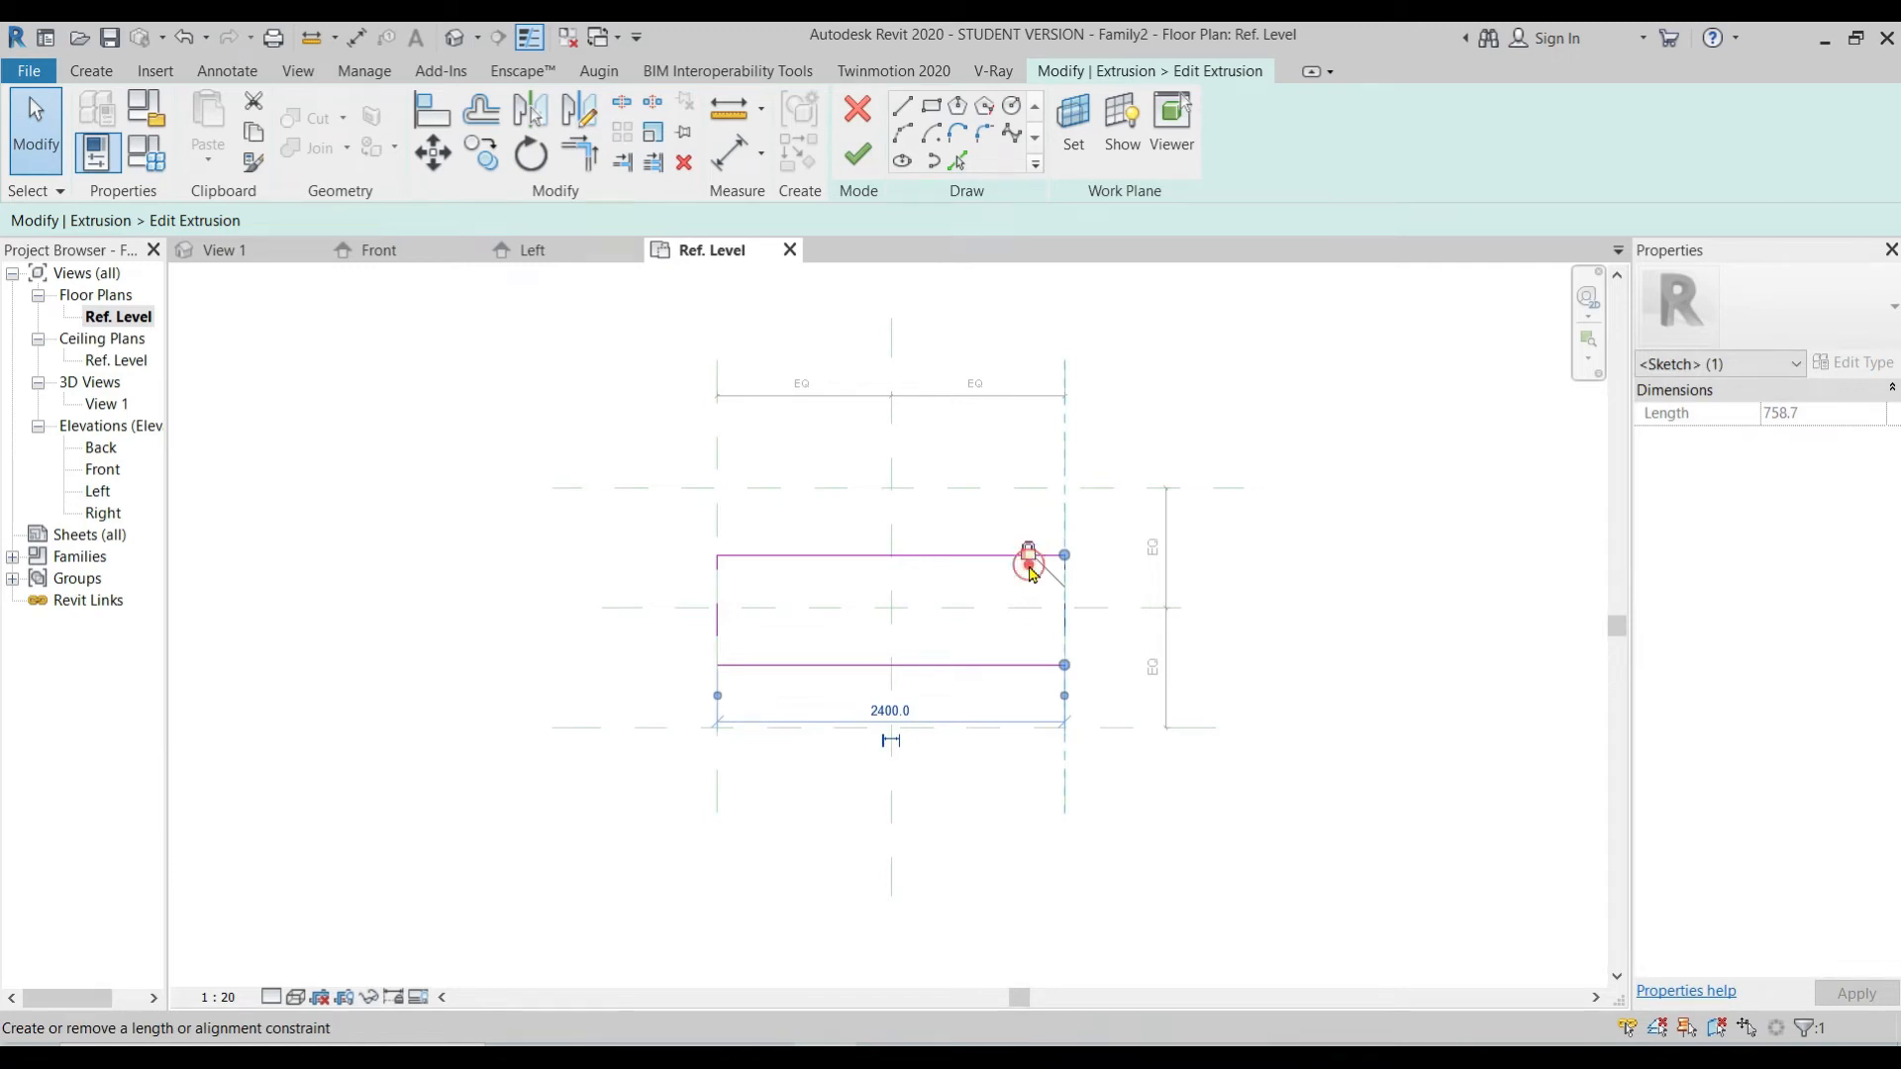
left_click(986, 595)
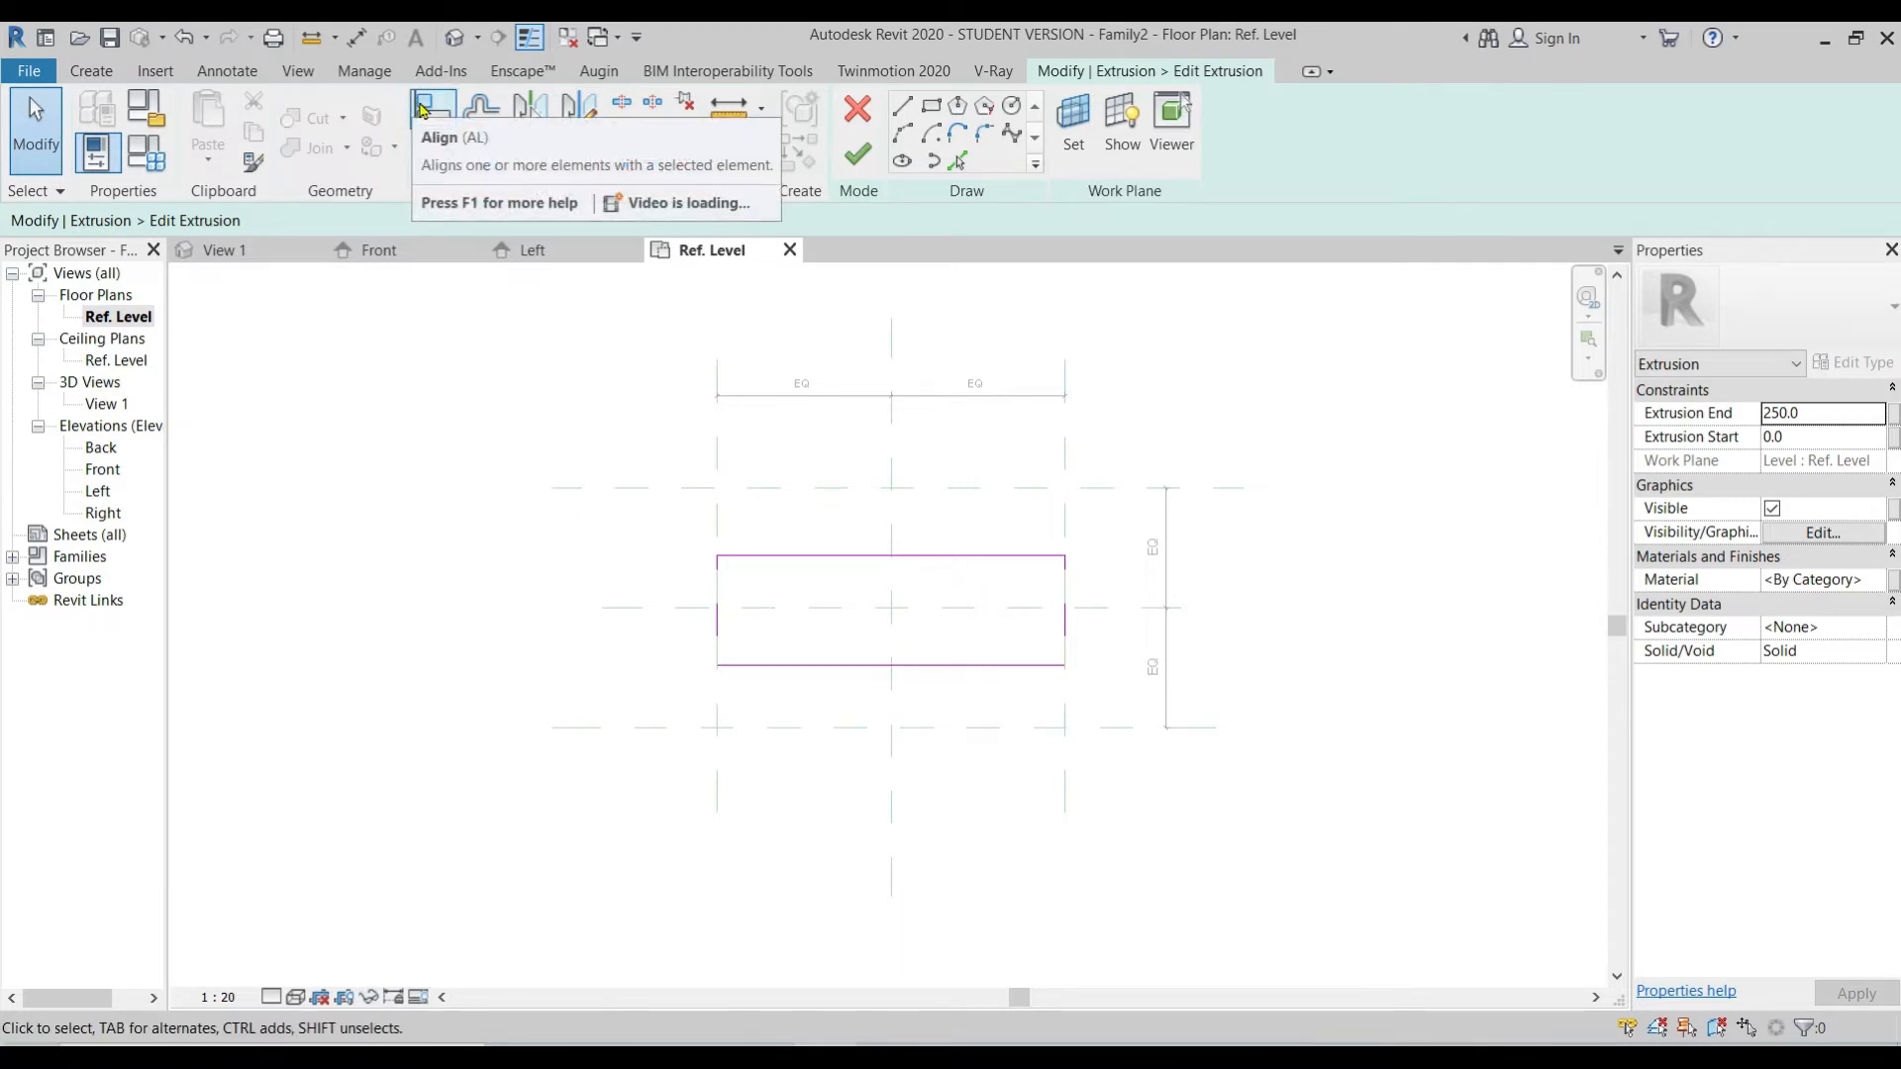
Step: Align the sketch's upper line with the upper horizontal reference plane and lock the alignment
left_click(421, 109)
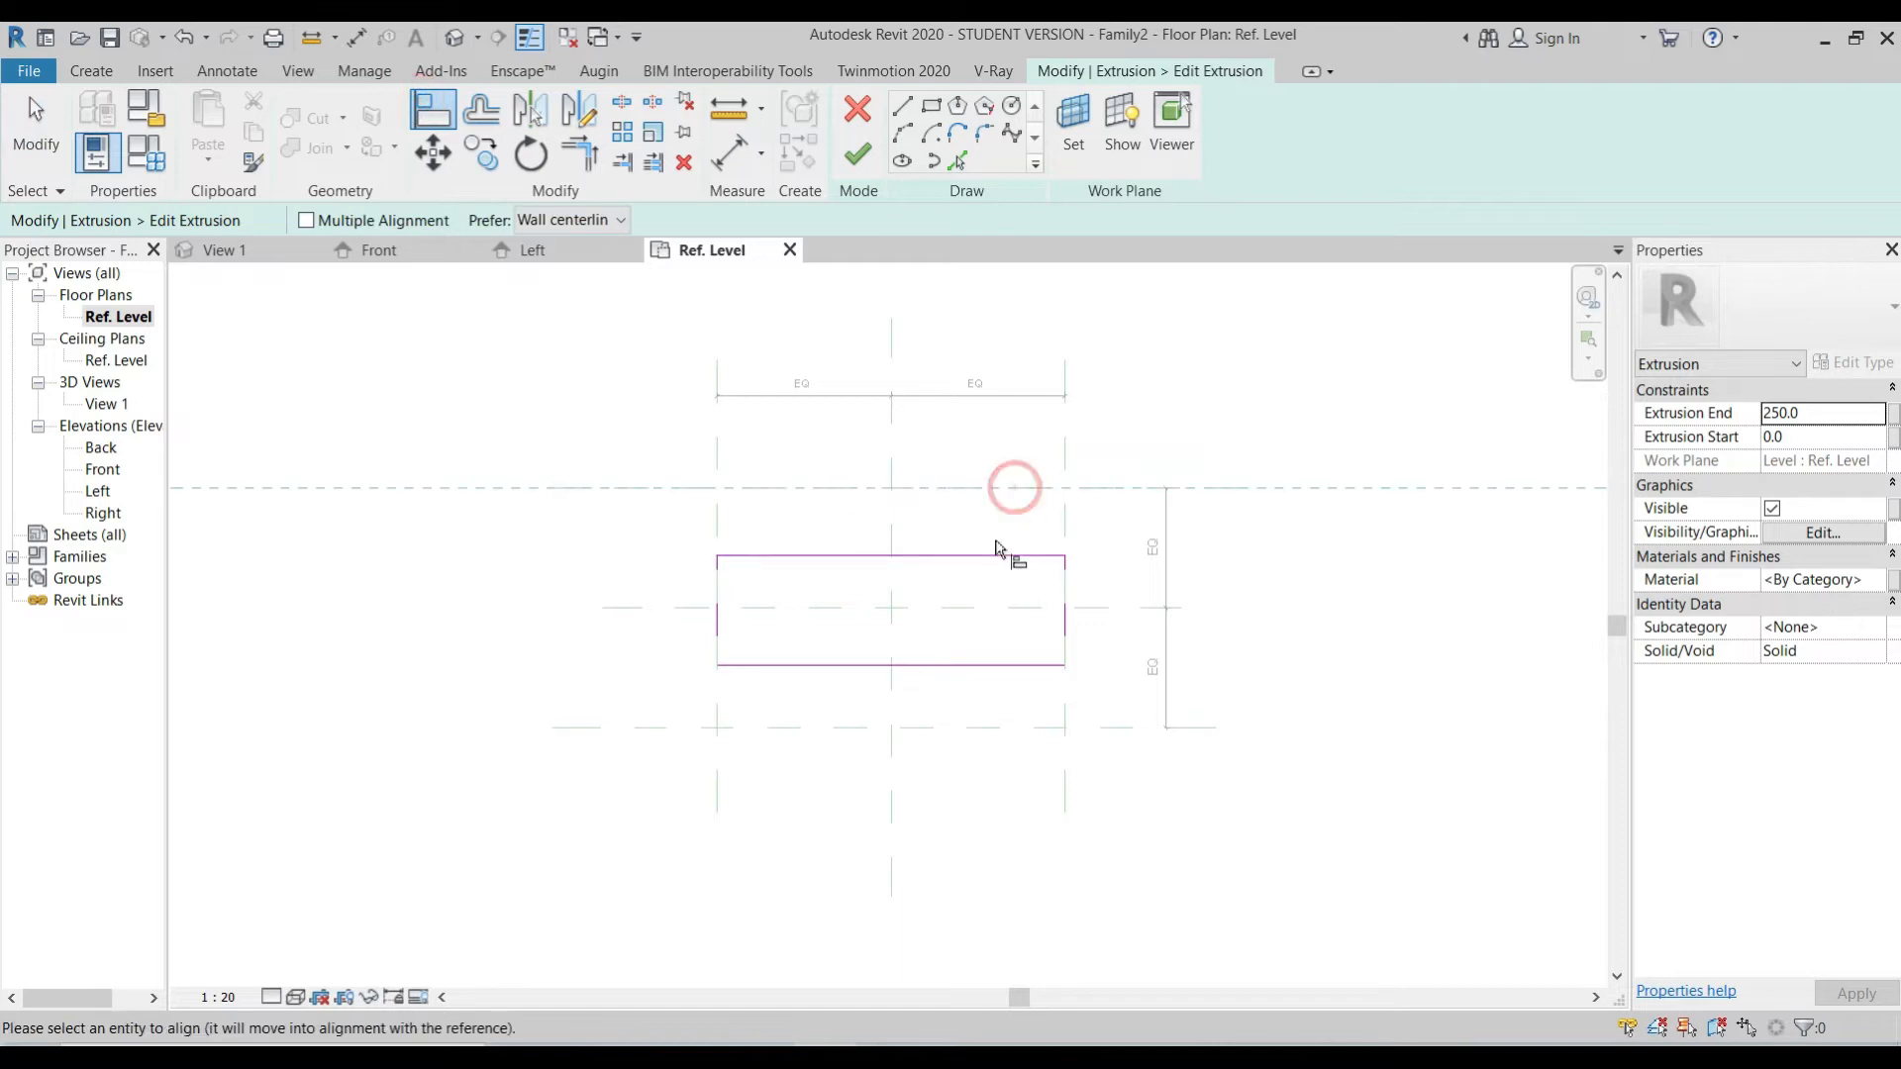
left_click(982, 557)
left_click(861, 525)
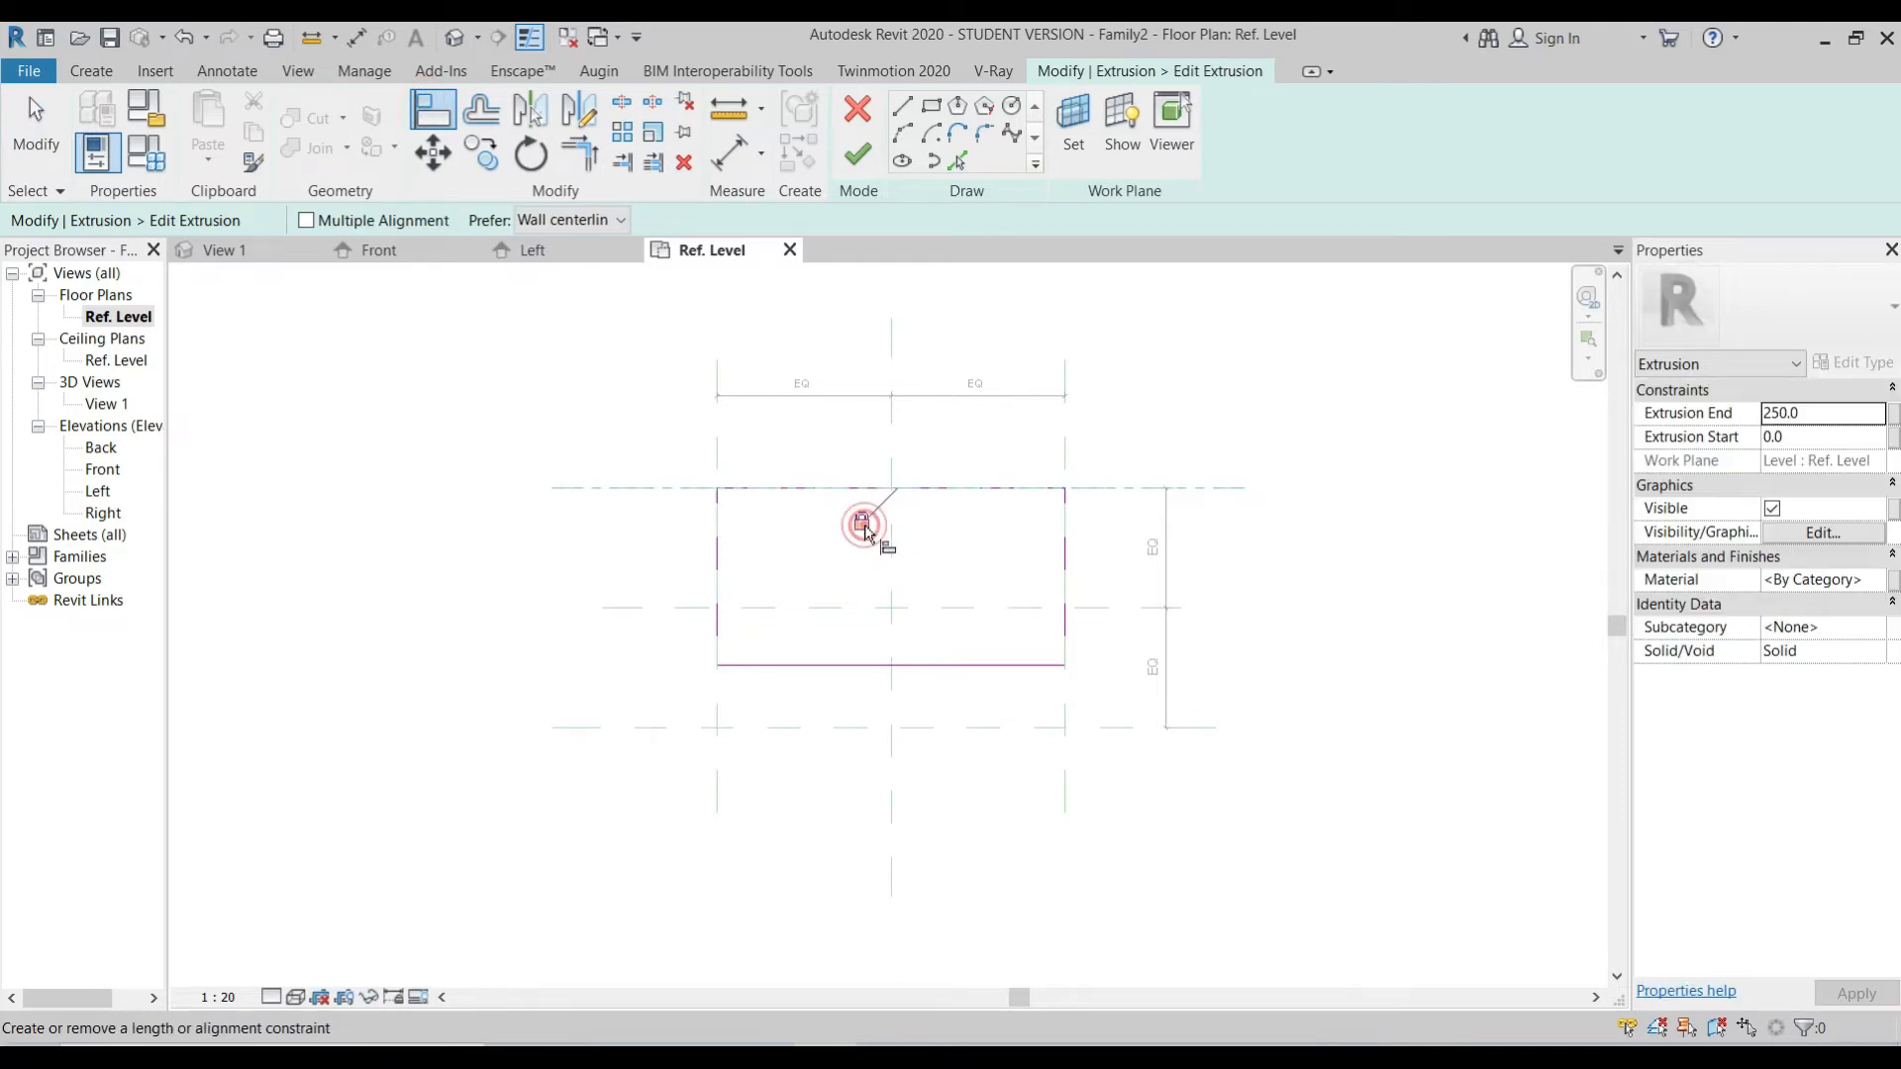
Step: Align the sketch's lower line with the lower horizontal reference plane, lock it there and finish the extrusion sketch
left_click(967, 728)
left_click(985, 665)
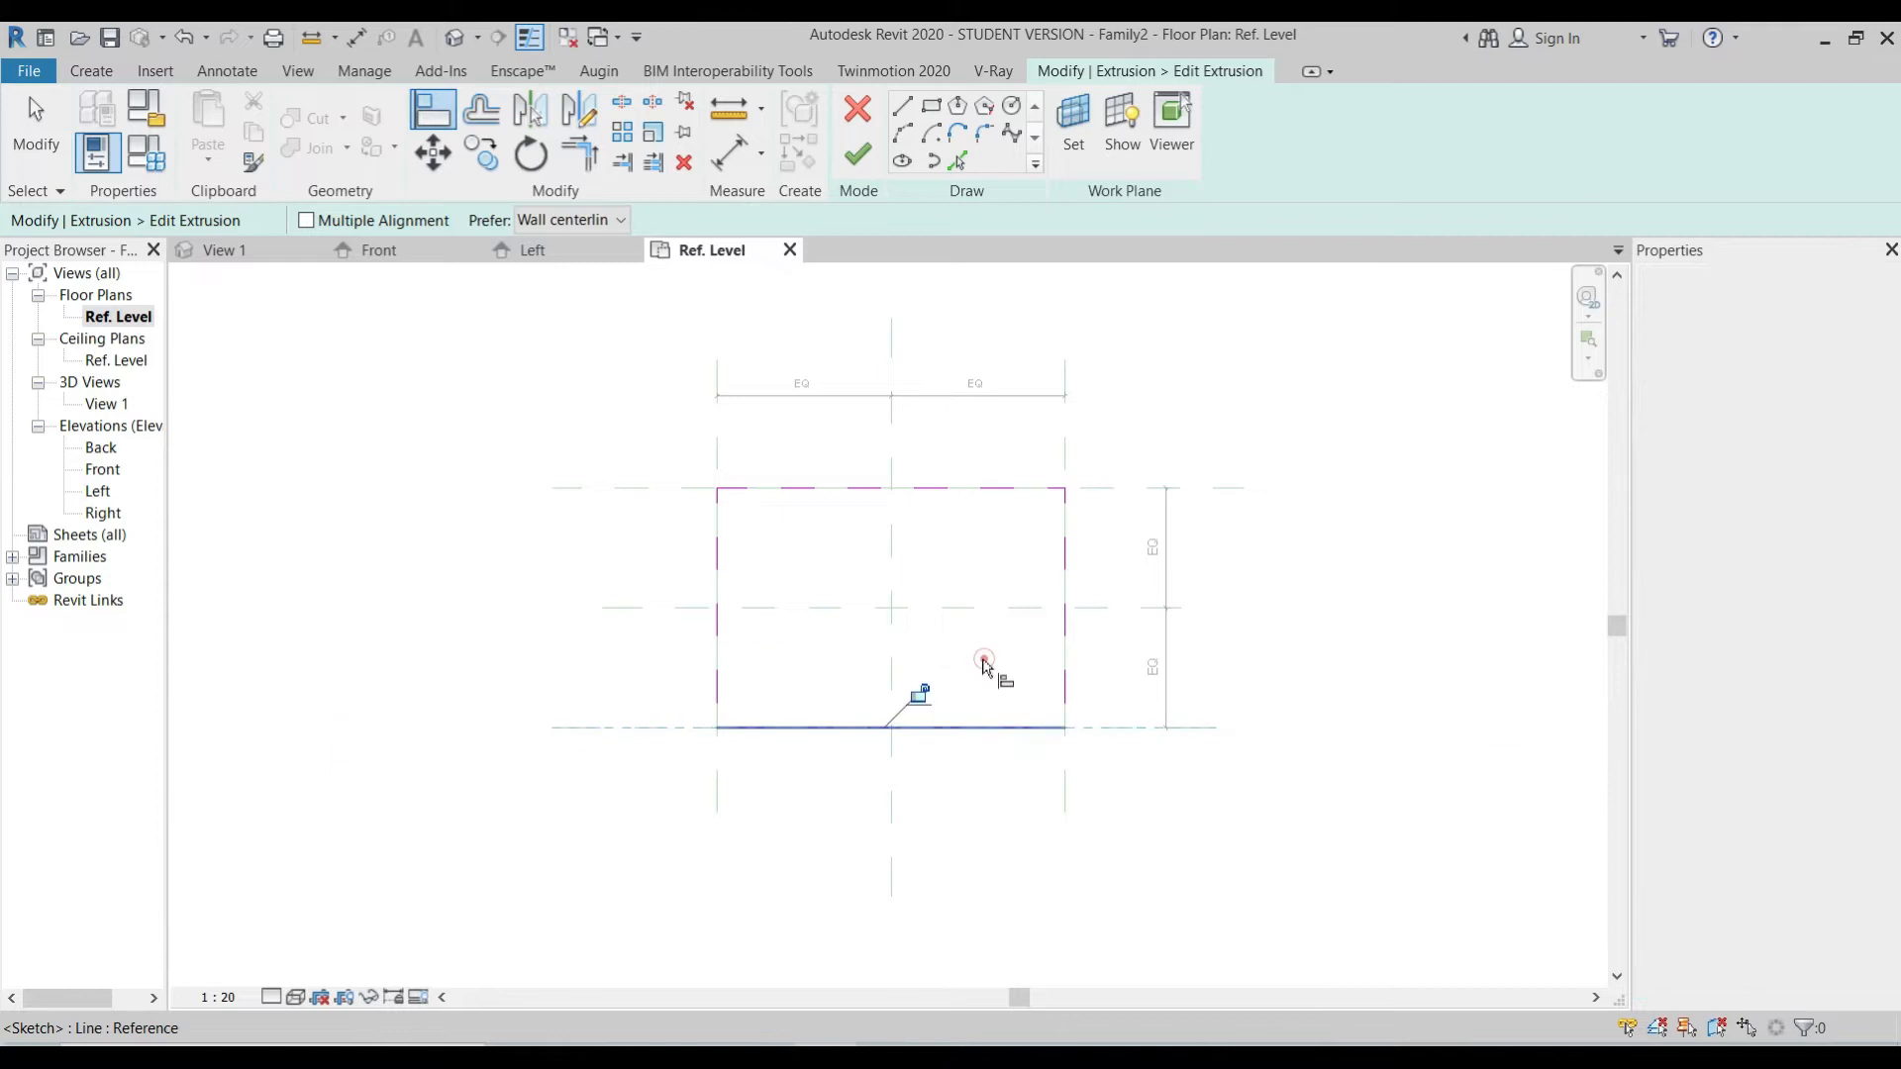
left_click(919, 693)
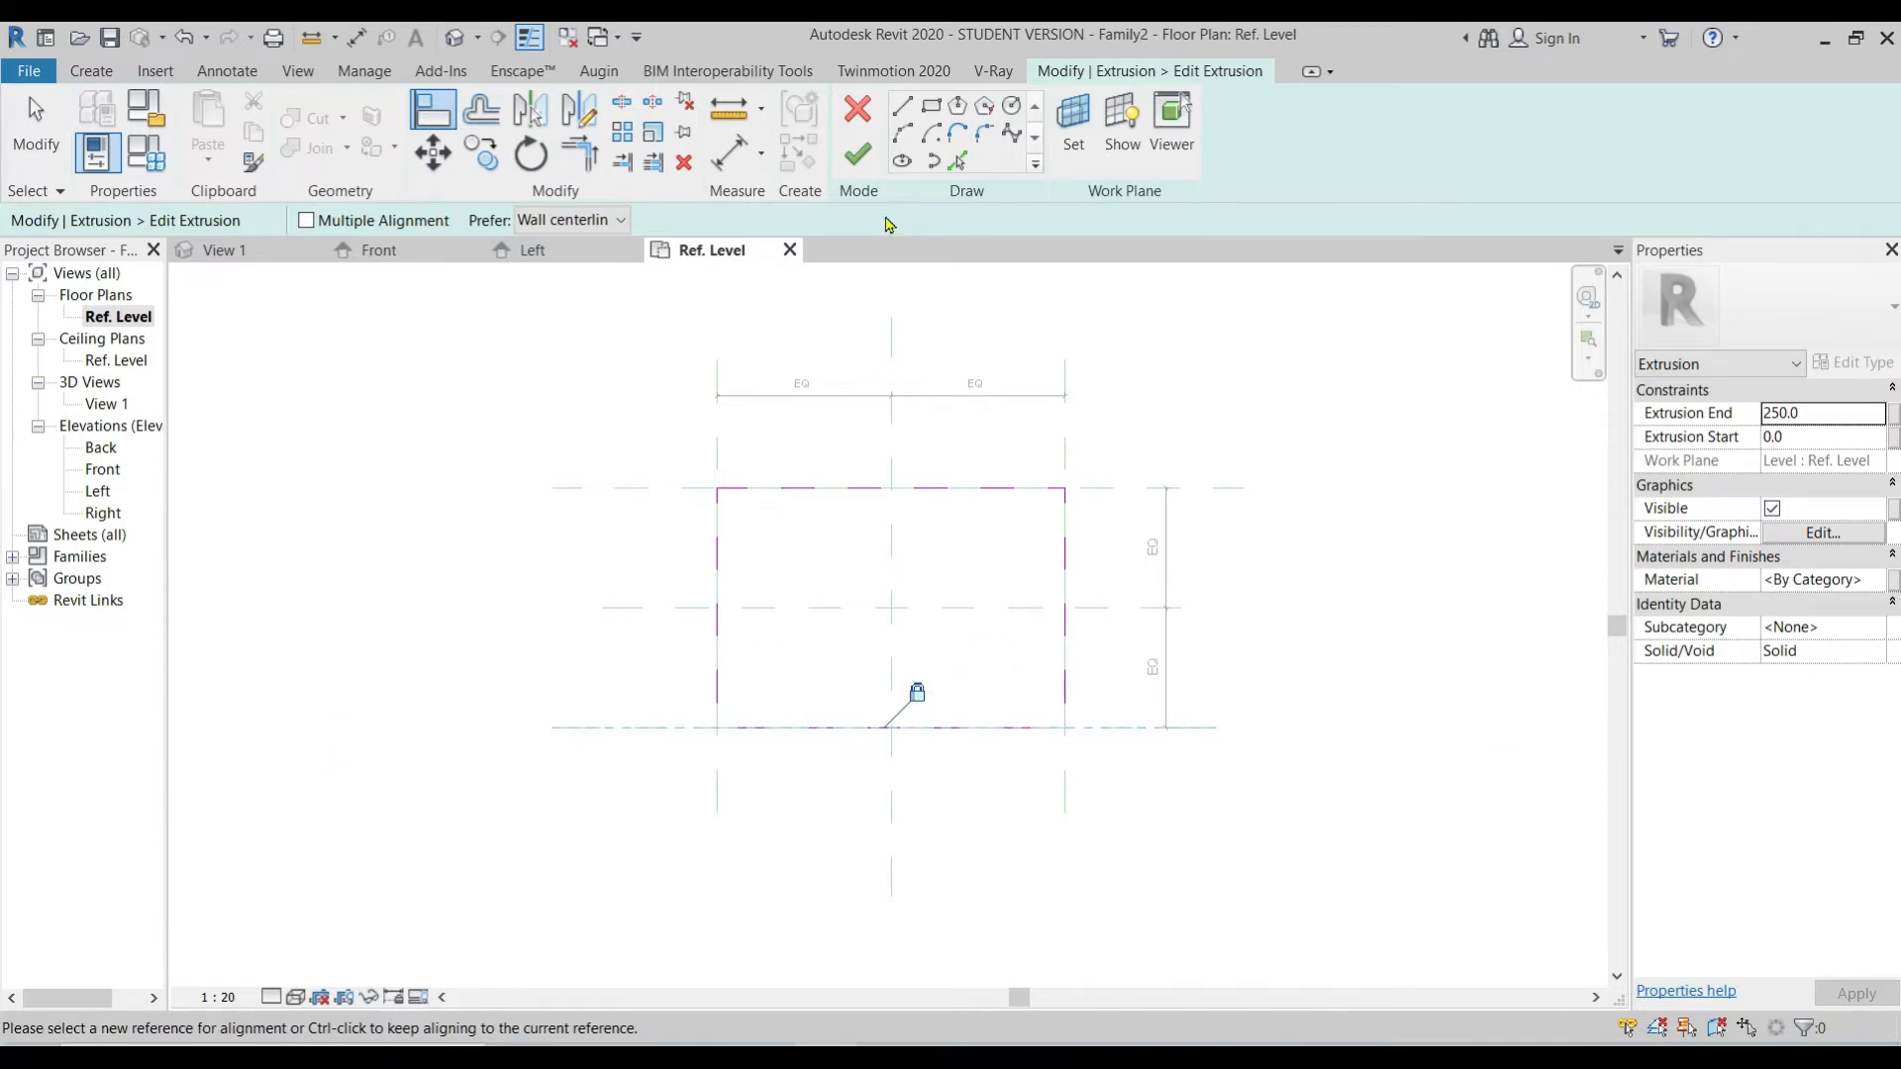
left_click(858, 154)
left_click(1248, 691)
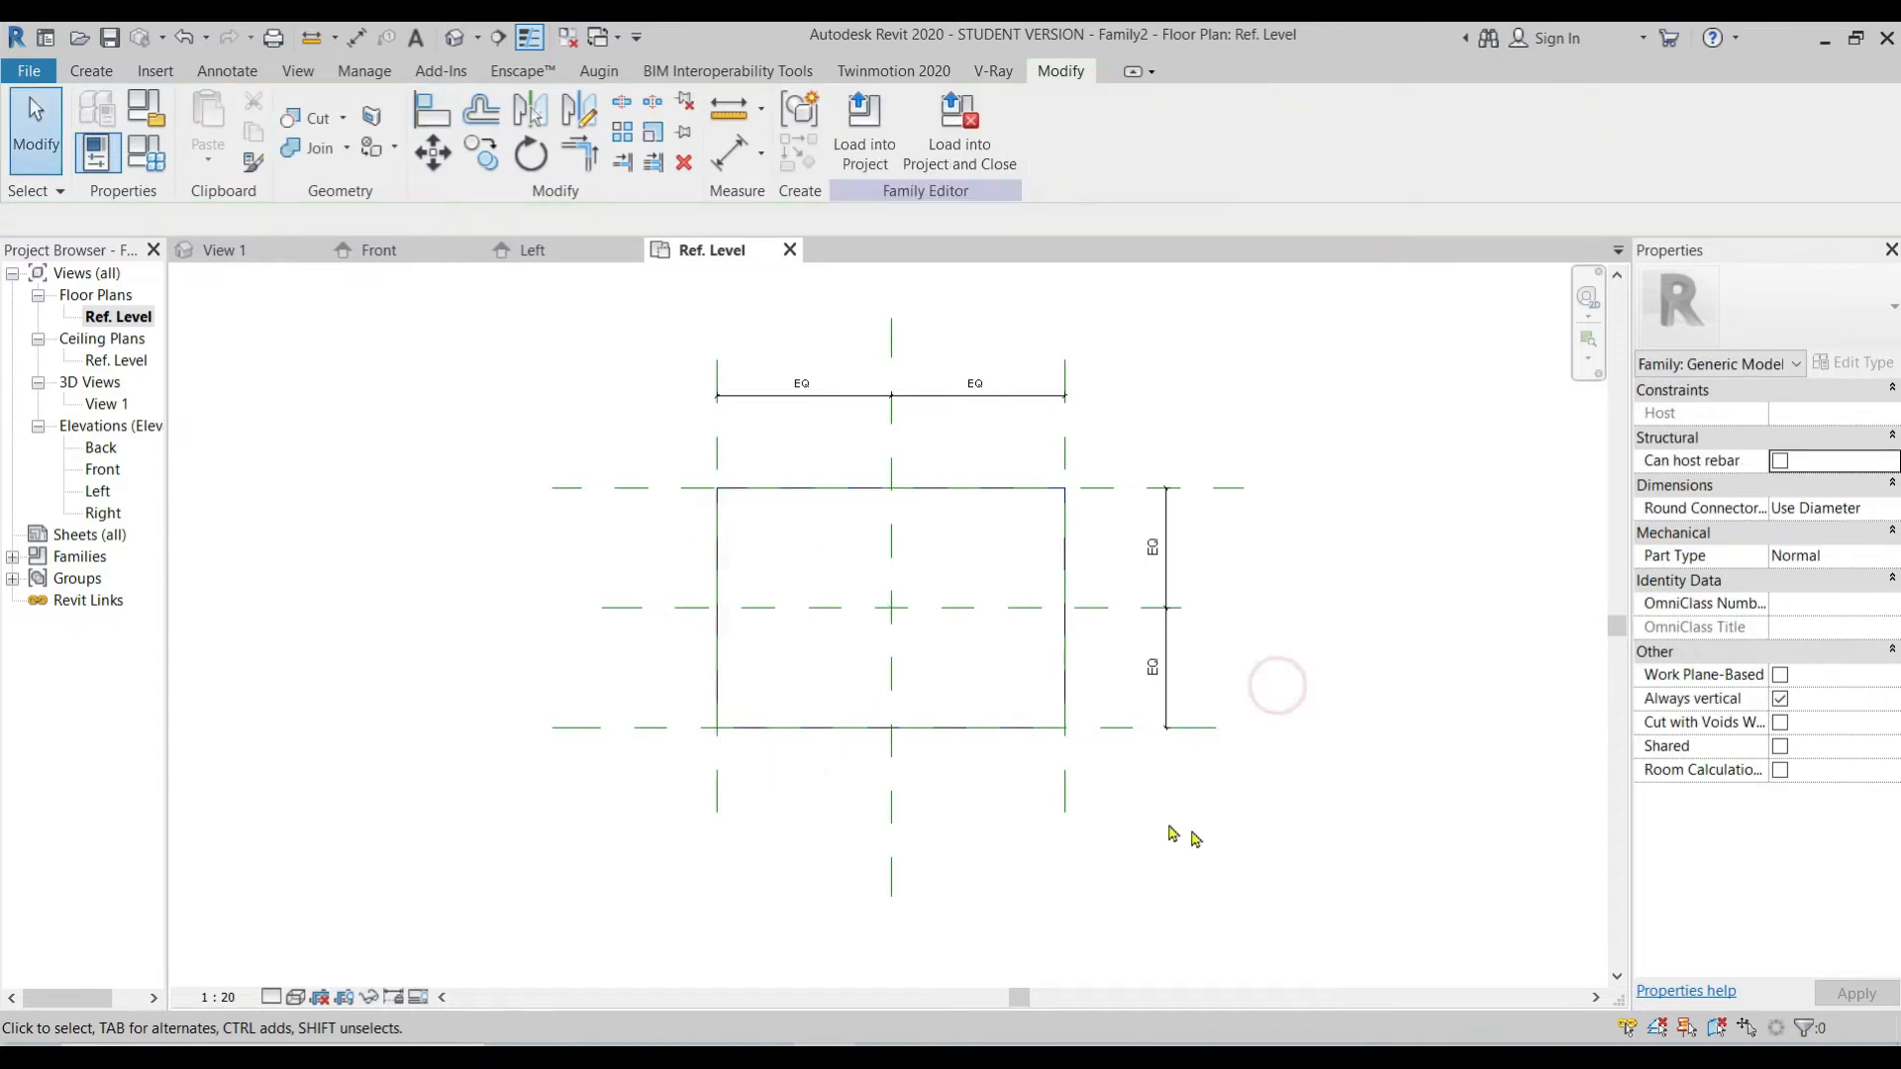
Step: Nudge the lower horizontal and left vertical reference planes to test the extrusion edges locked to them
left_click(1115, 738)
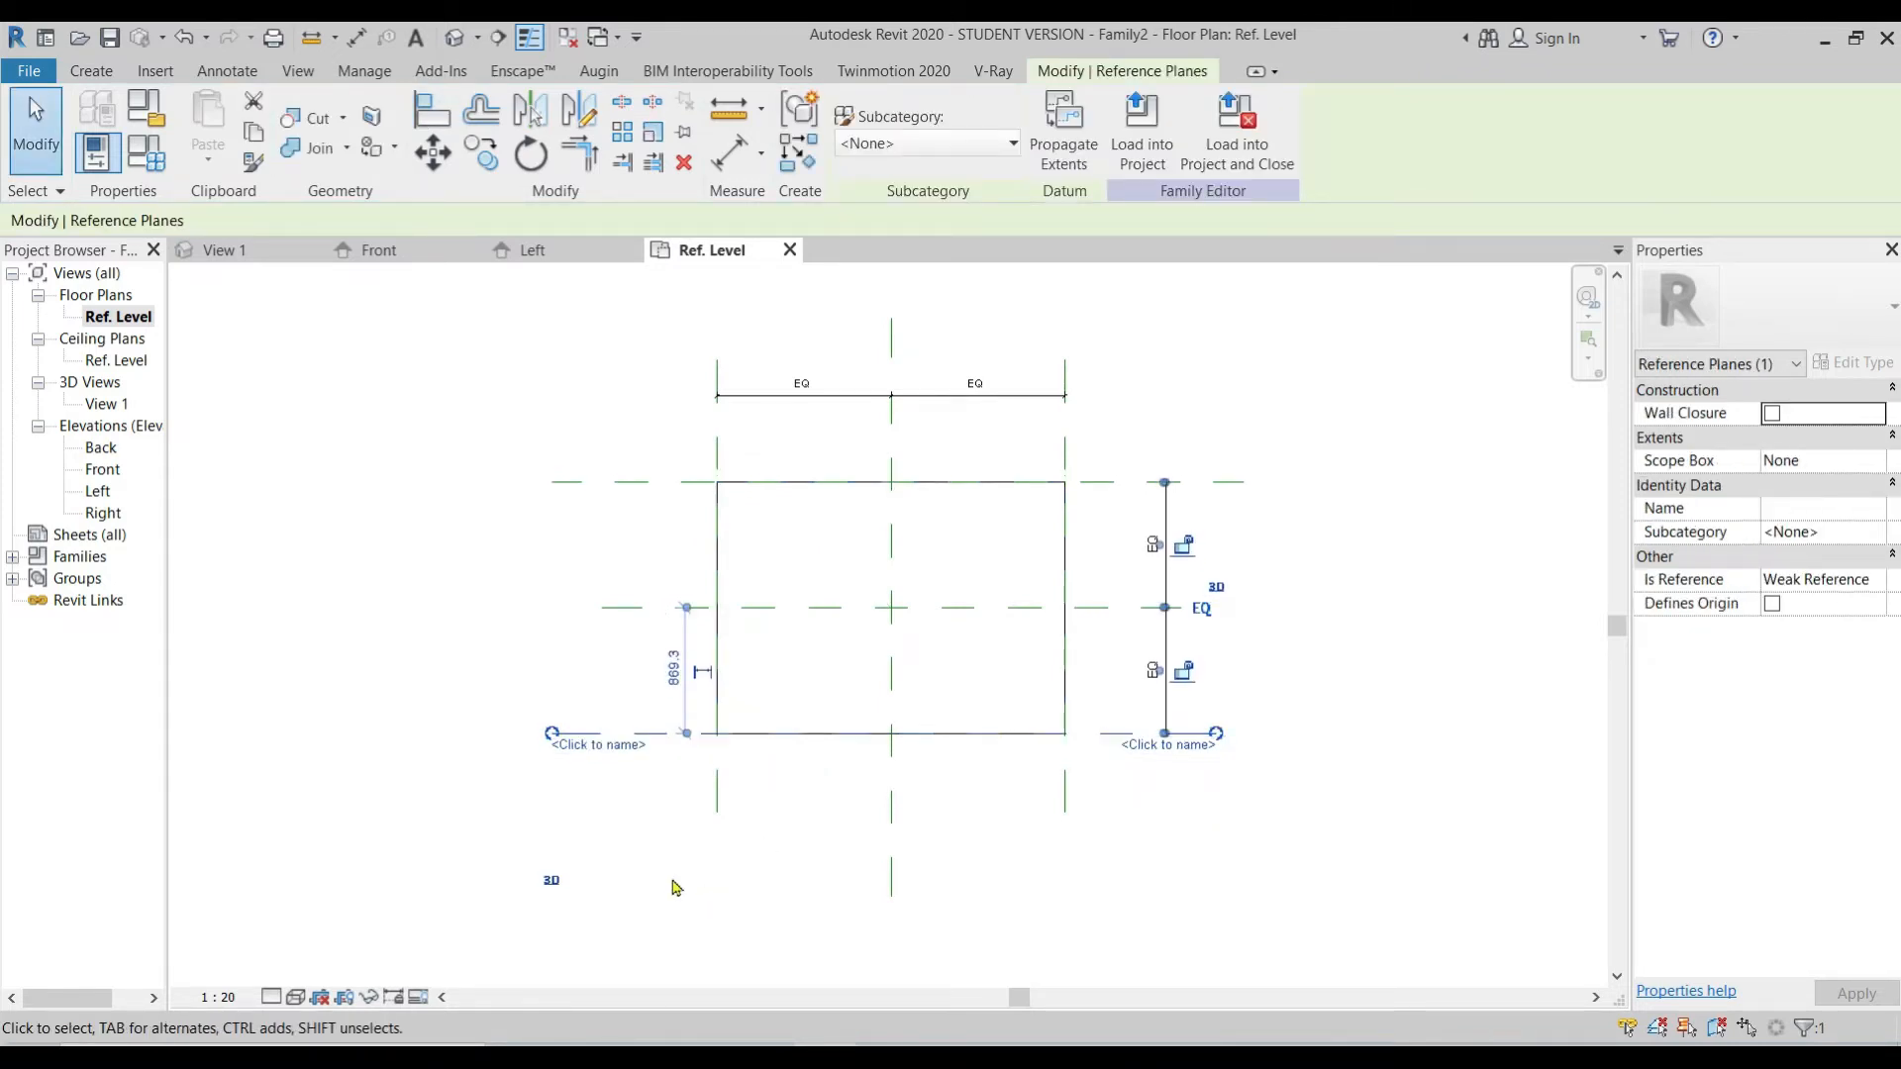
left_click(717, 800)
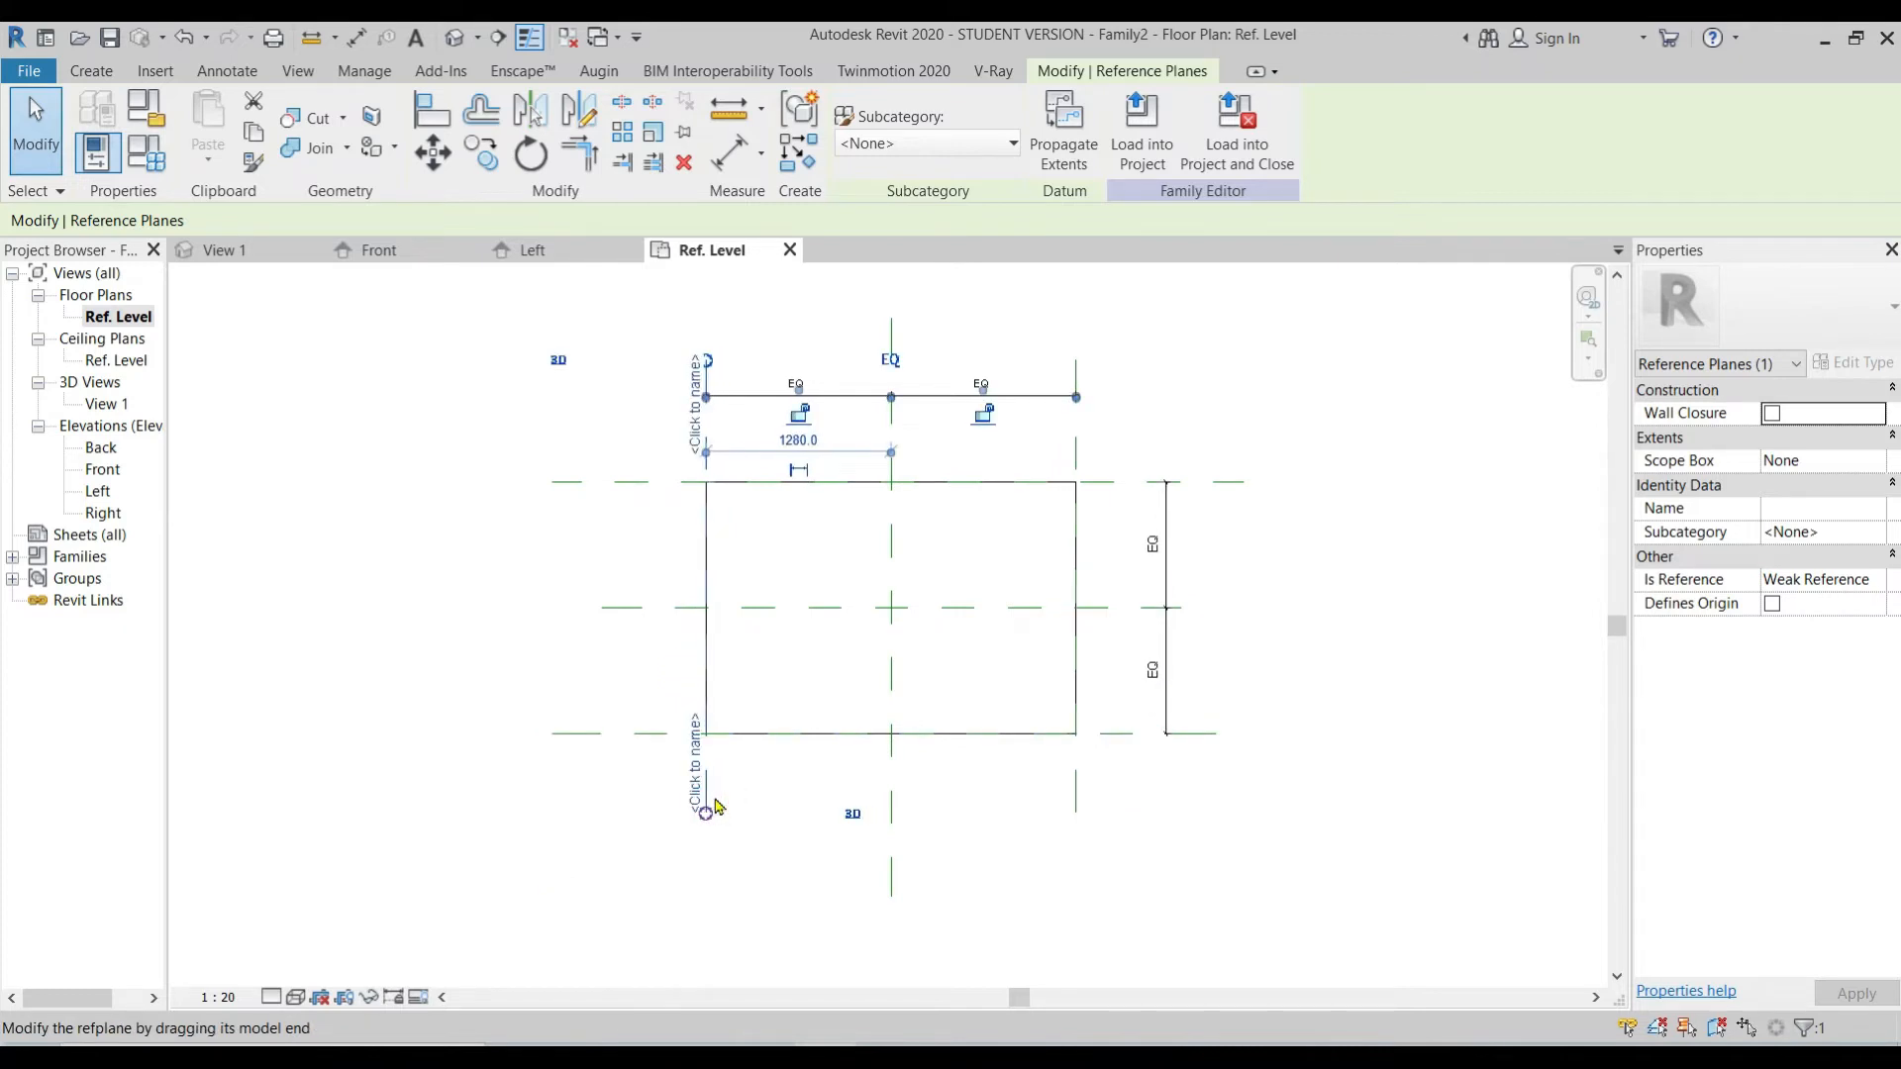
left_click(1055, 891)
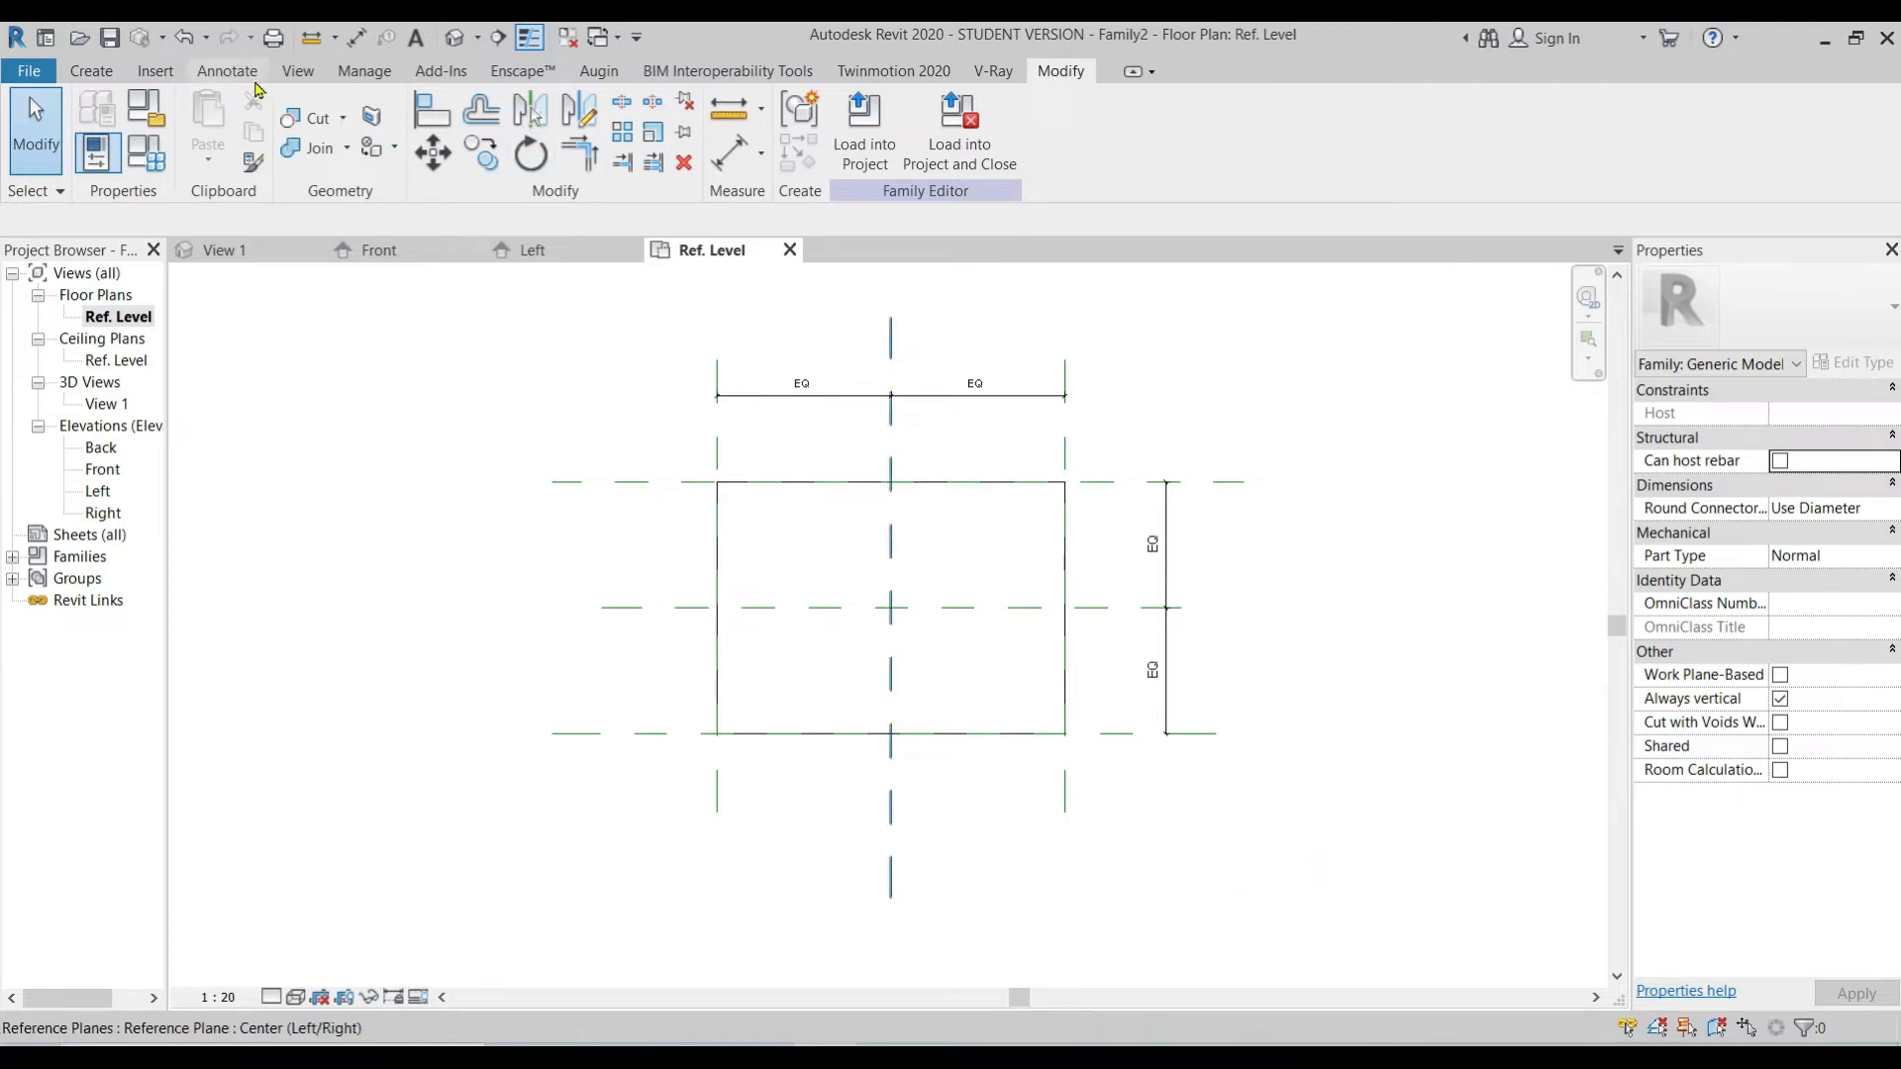
Step: Place an aligned dimension between the outer vertical reference planes, just below the existing EQ dimension
left_click(227, 70)
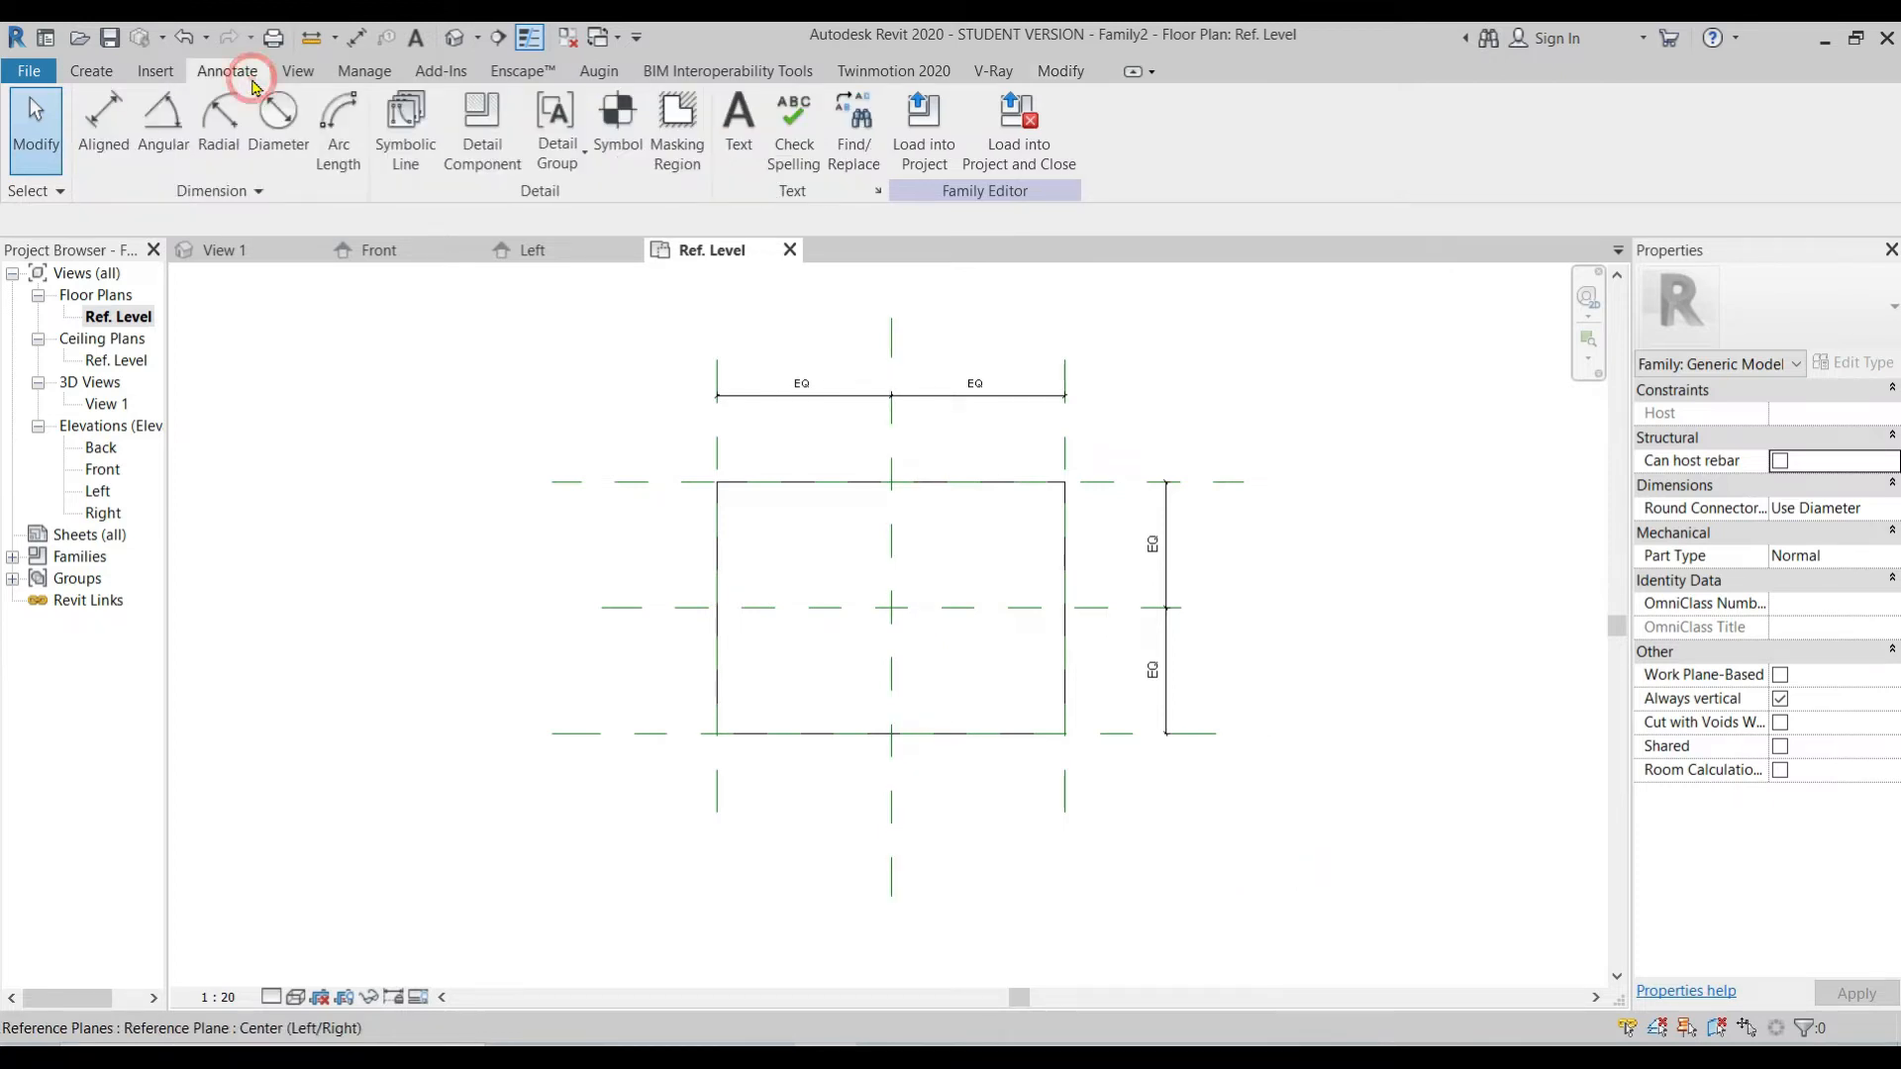
left_click(116, 139)
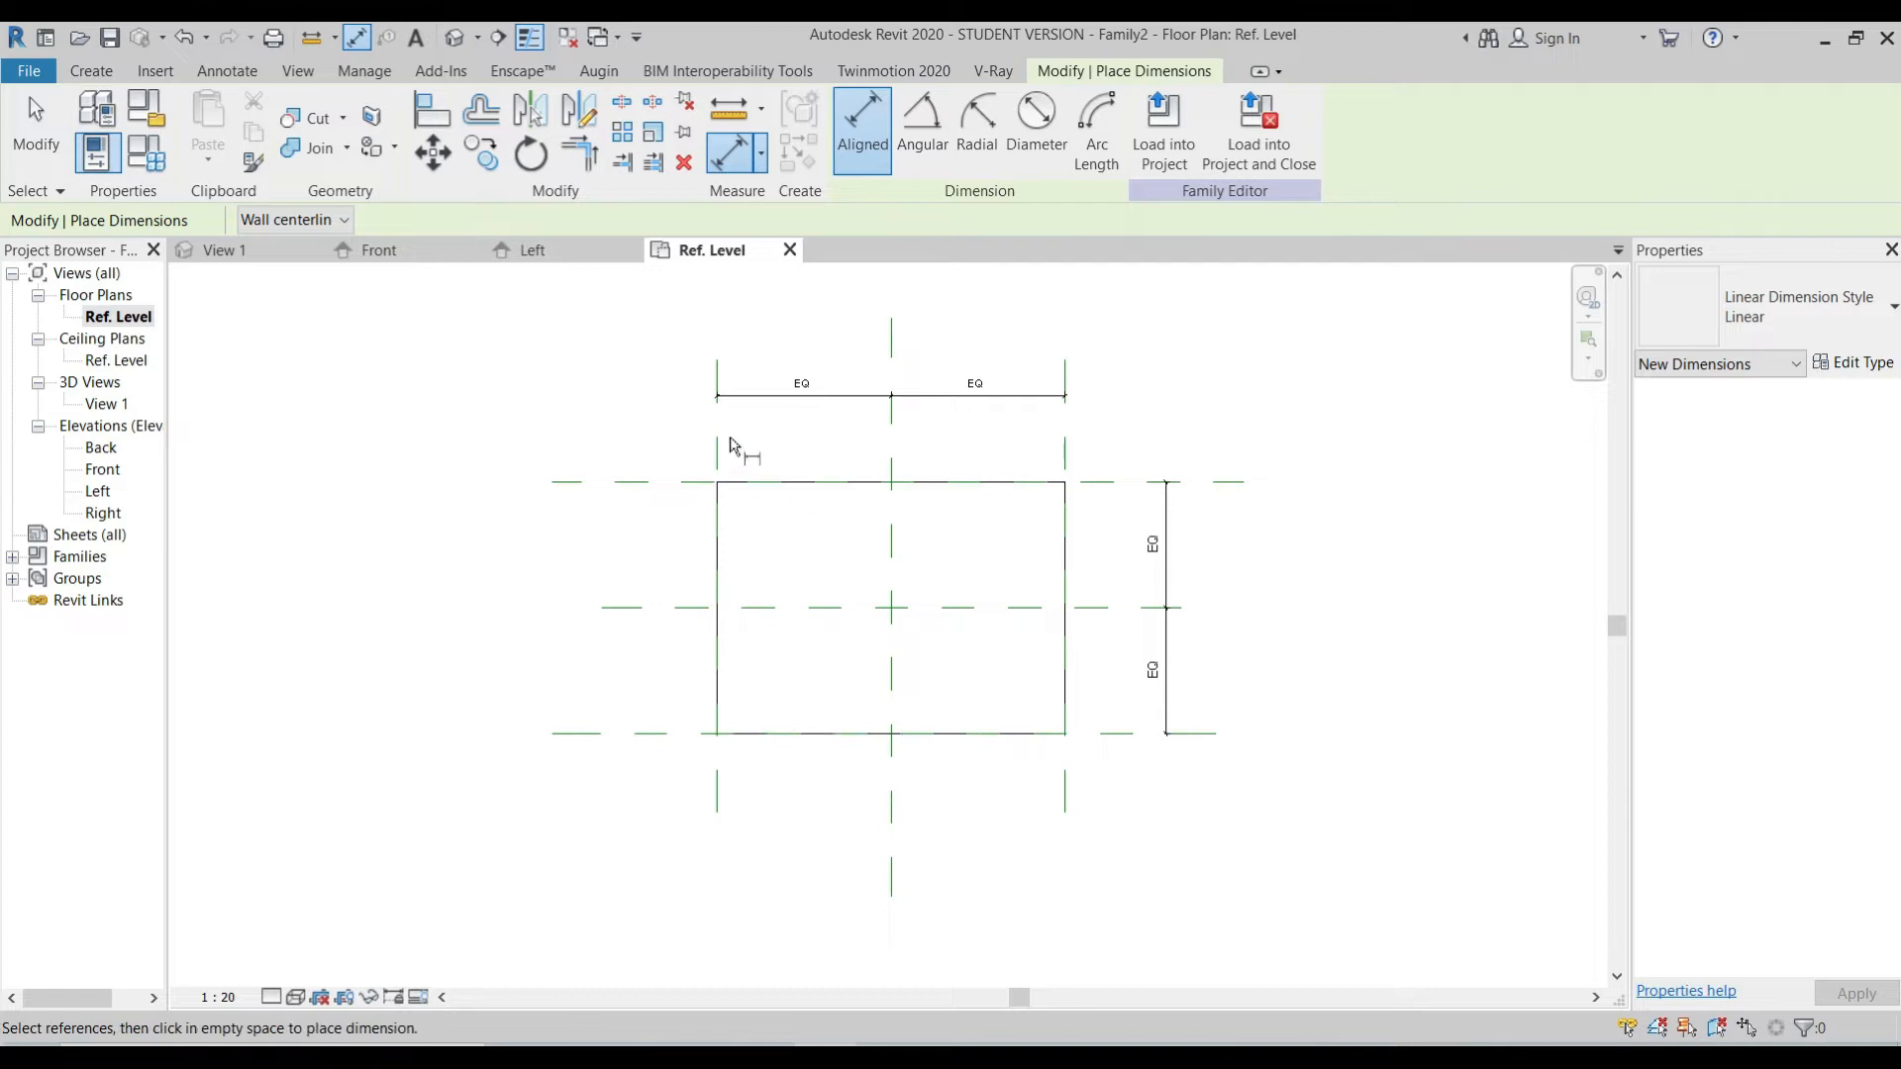
left_click(717, 440)
left_click(1069, 443)
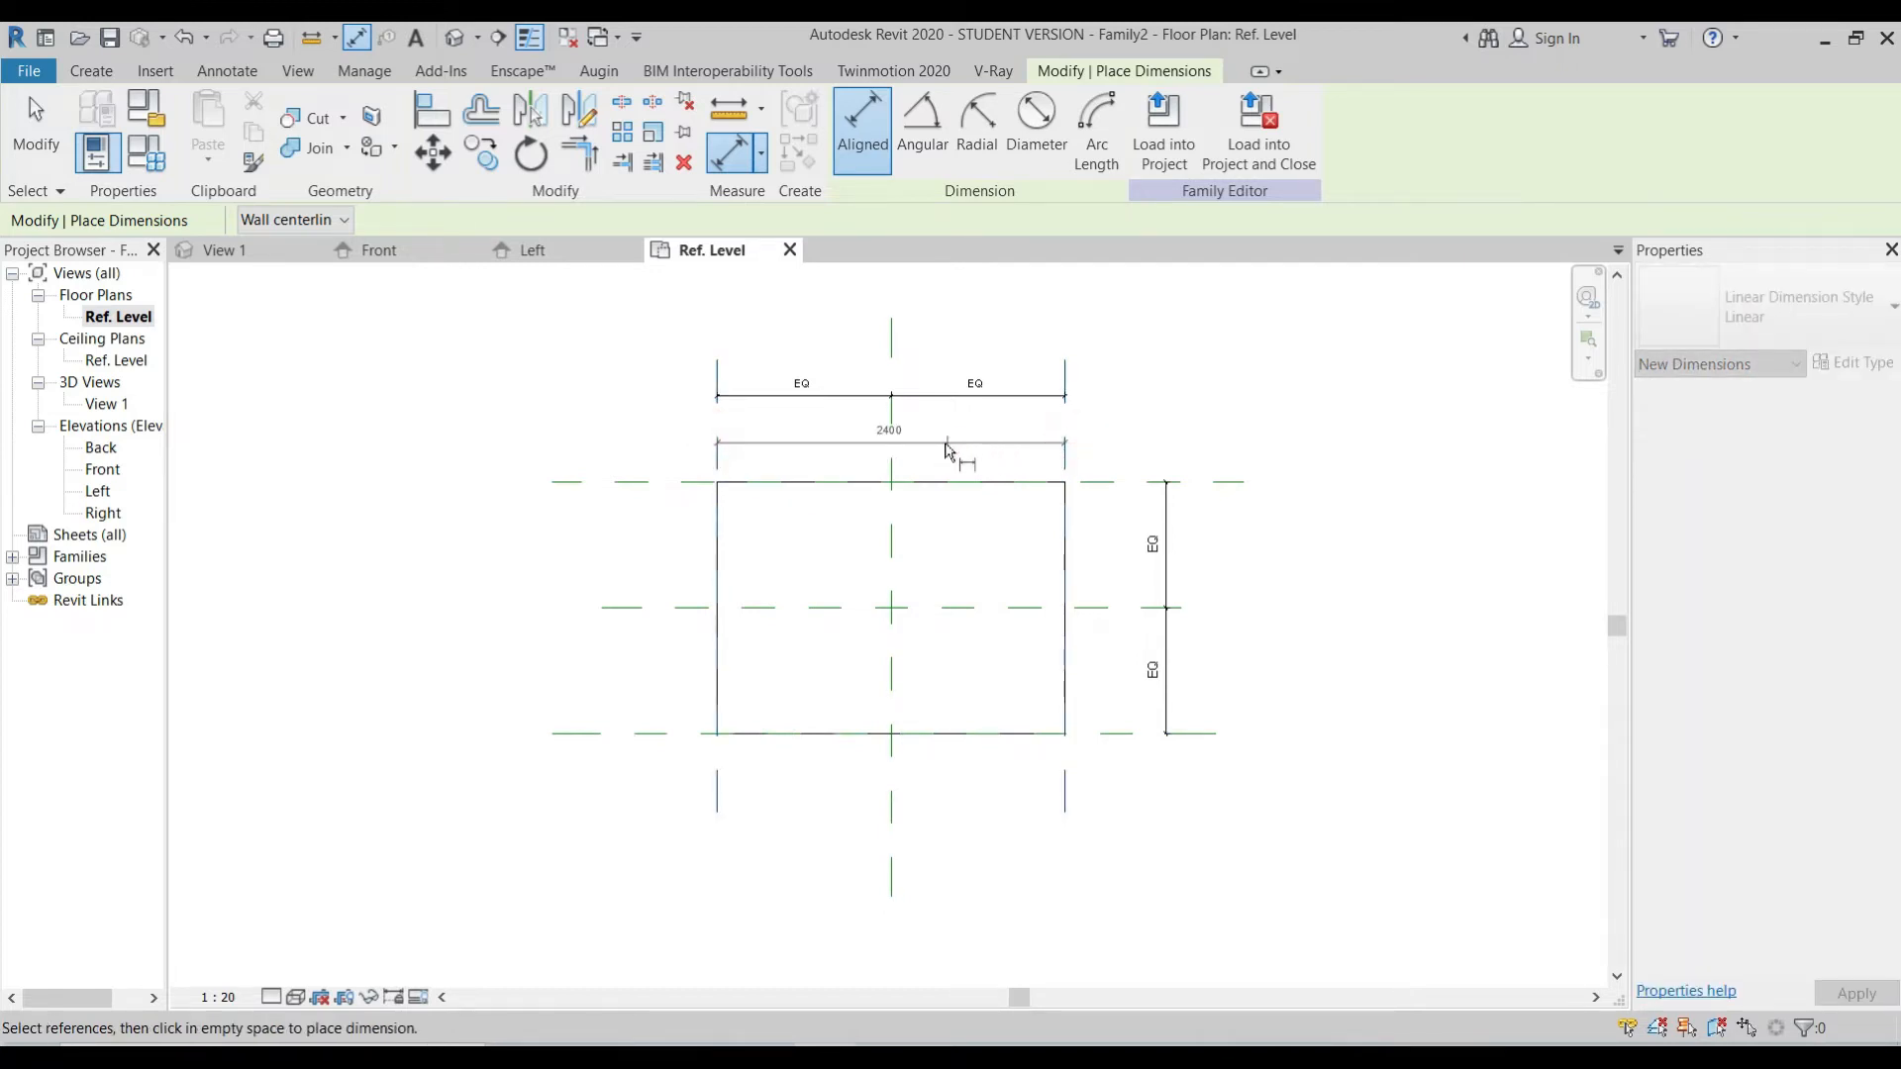
left_click(942, 438)
Step: Place an aligned dimension between the upper and lower horizontal reference planes, to the left of the extrusion
left_click(620, 482)
left_click(616, 733)
left_click(583, 659)
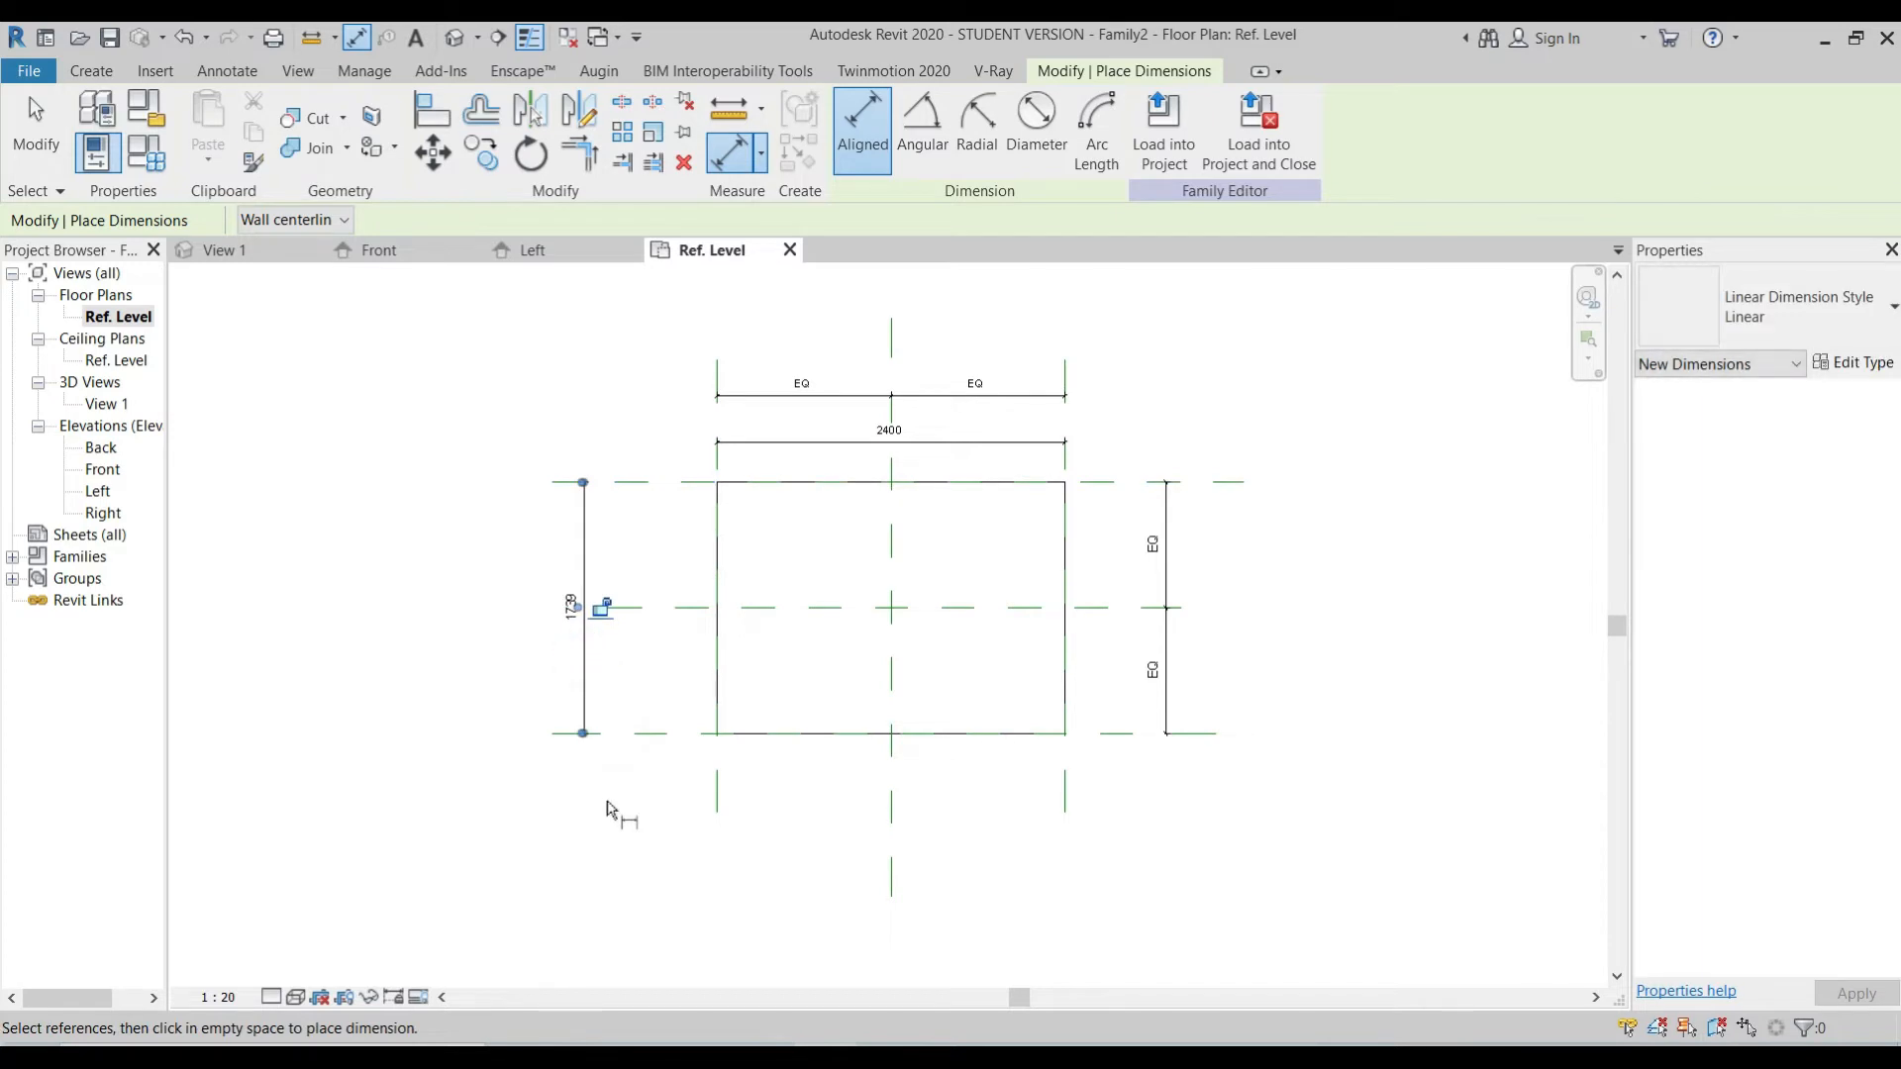
key("Escape")
key("Escape")
Step: Nudge the lower horizontal reference plane up and down repeatedly to test how the extrusion and overall vertical dimension follow
left_click(646, 738)
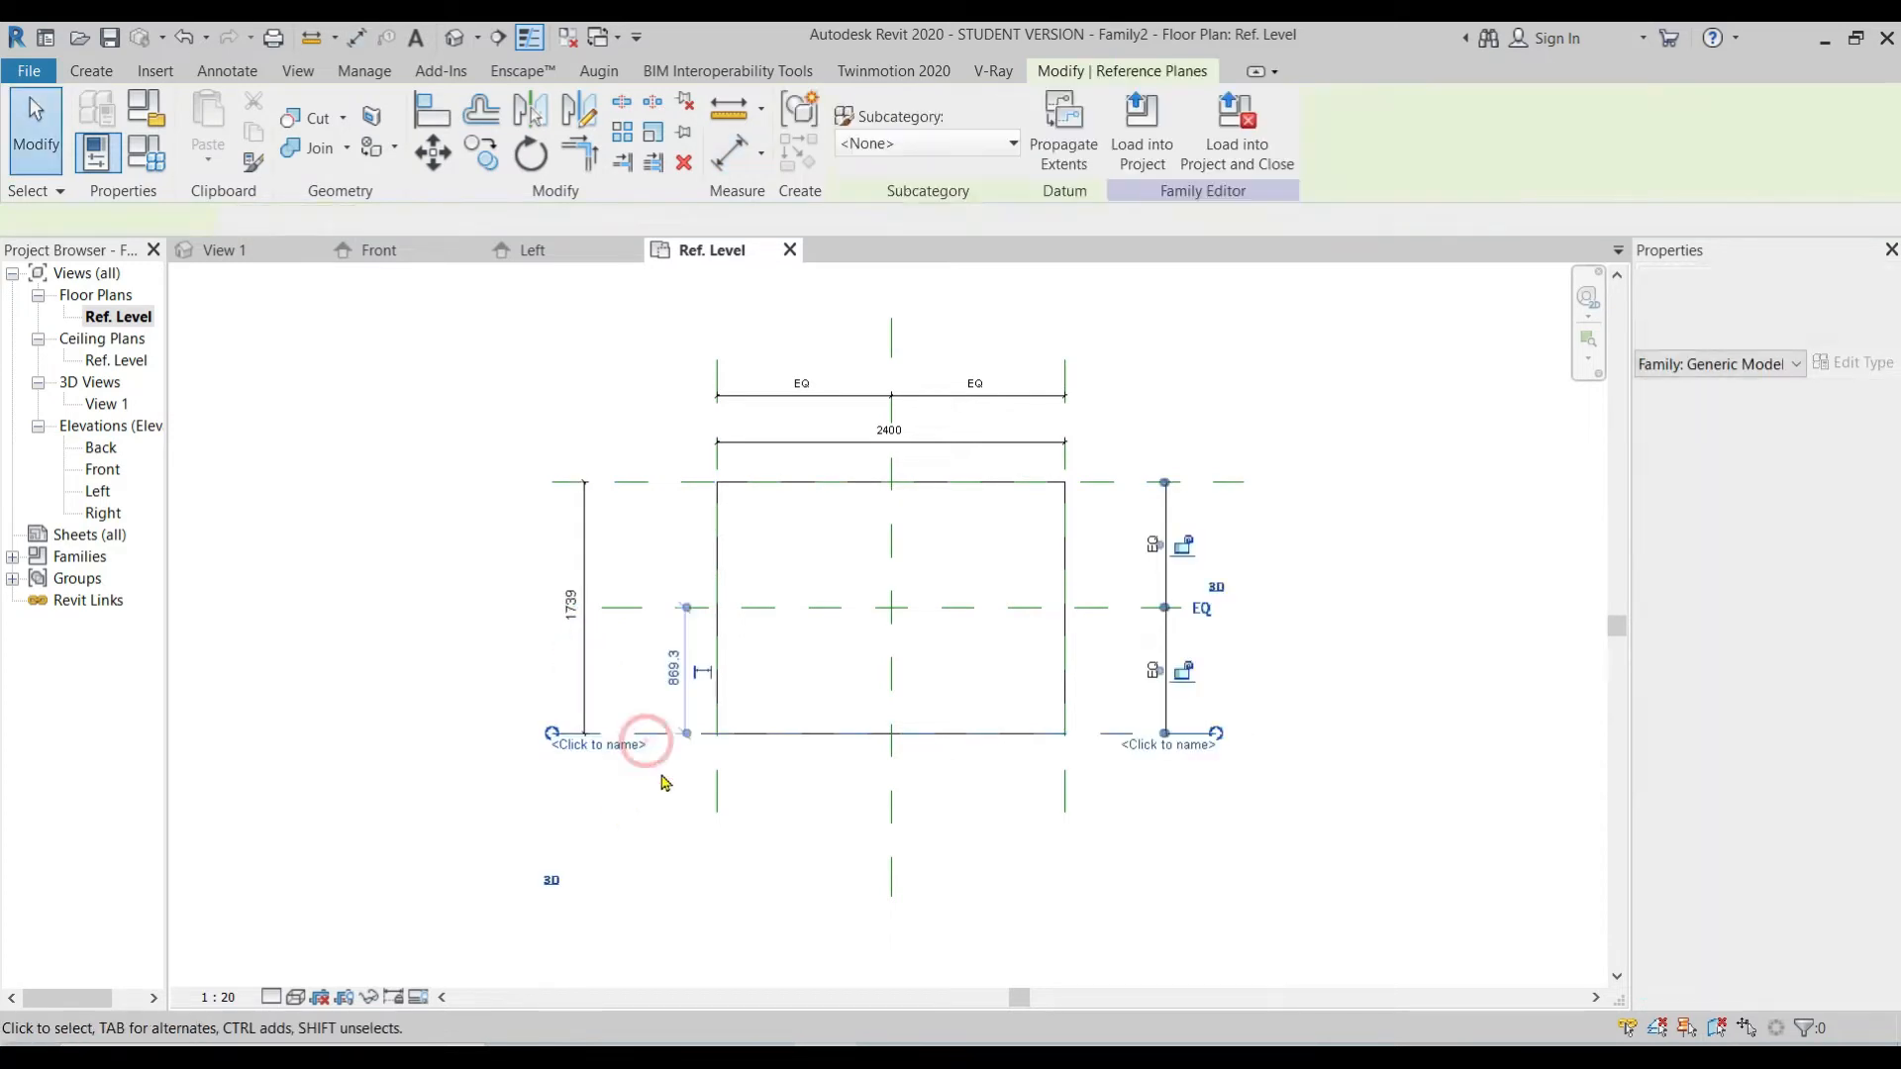
key("Down")
key("Down")
key("Up")
key("Up")
key("Up")
key("Down")
key("Down")
key("Down")
key("Up")
key("Up")
key("Up")
left_click(1068, 463)
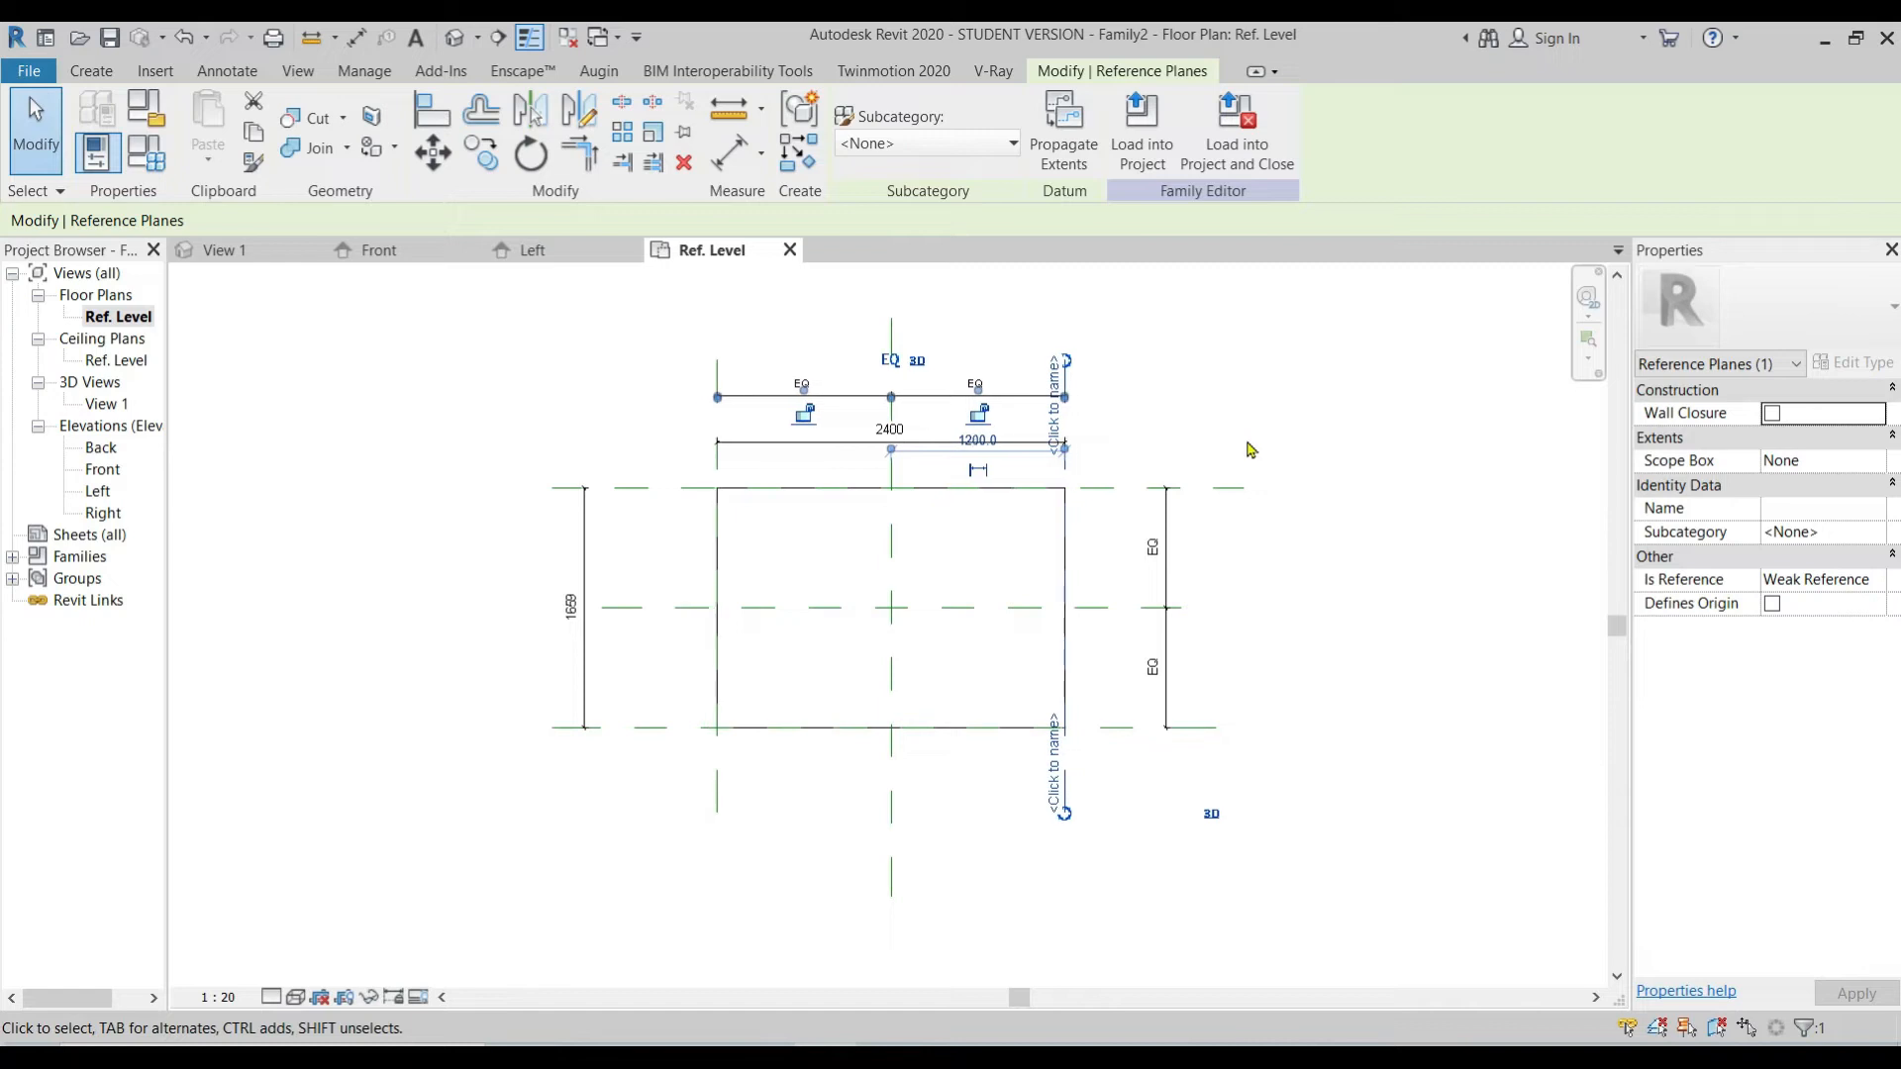
key("Escape")
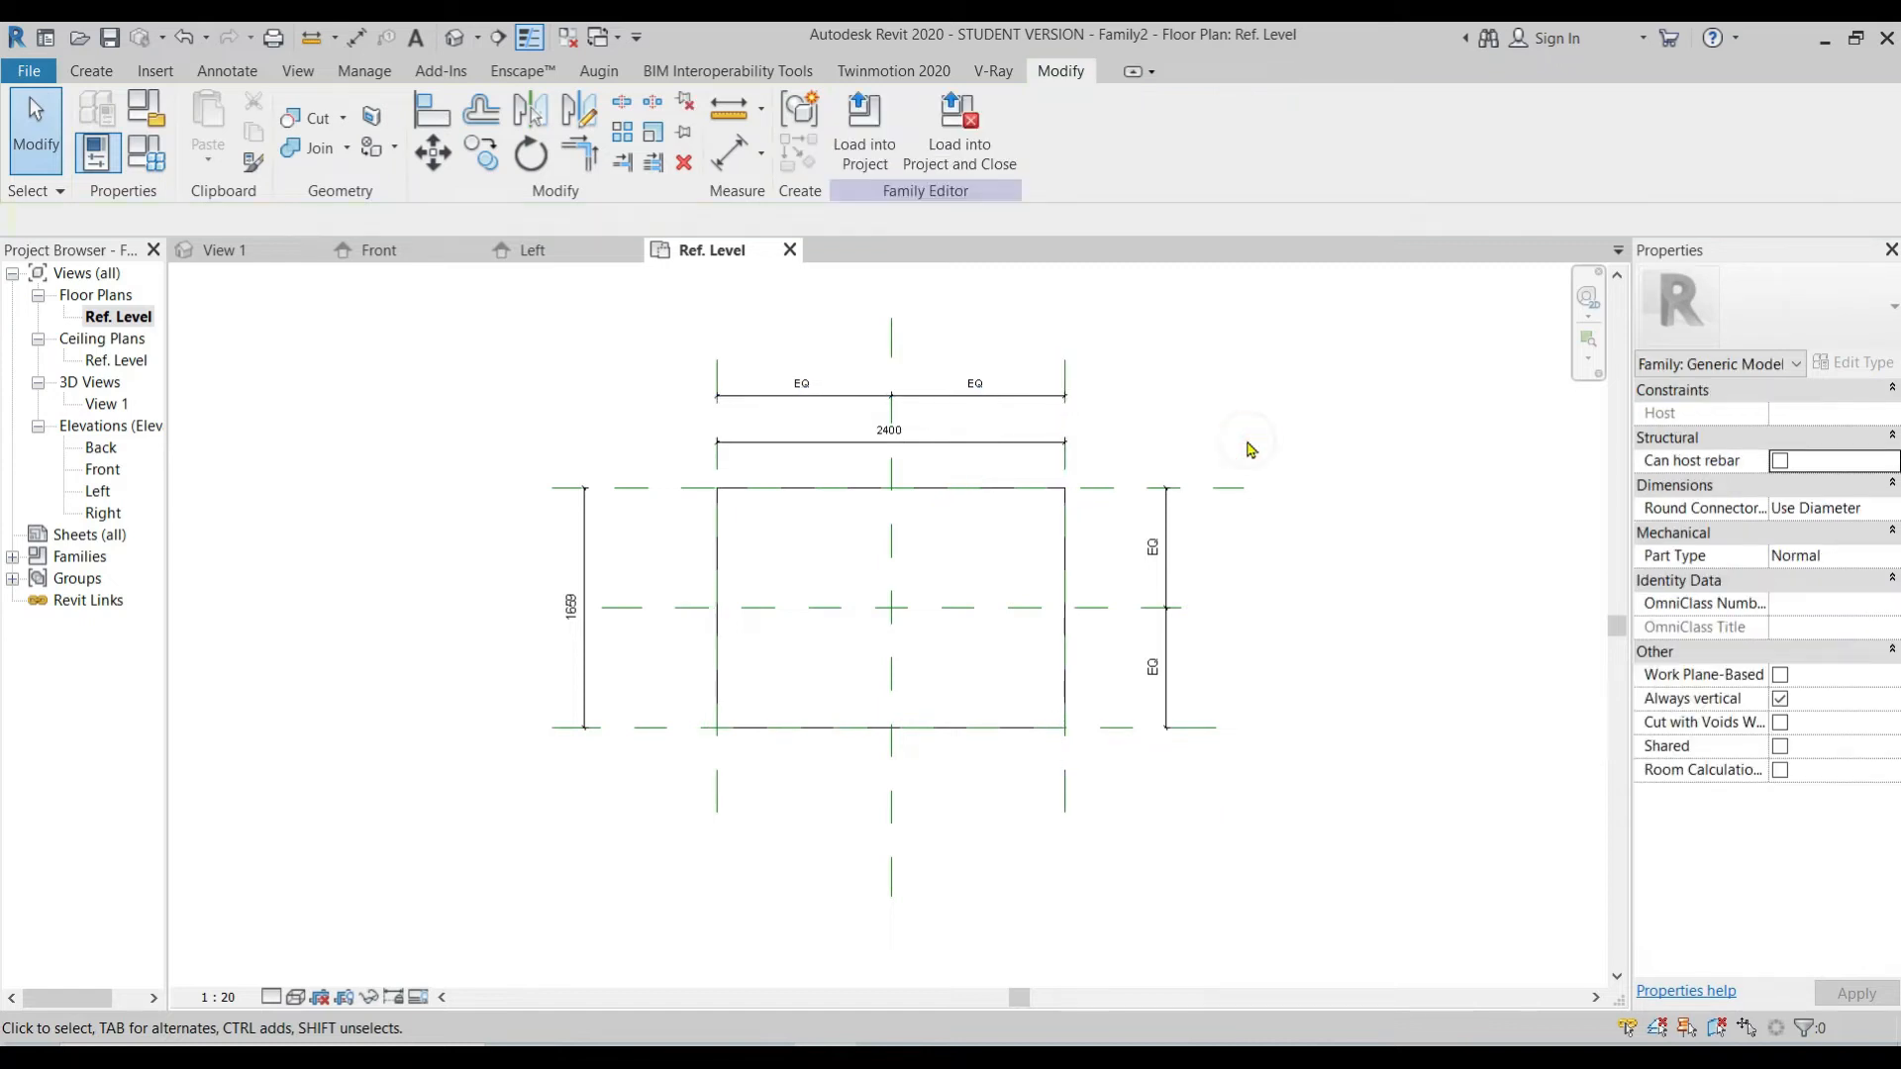
Step: Start a new label parameter for the overall horizontal dimension, trying Shared parameter and returning to Family parameter
left_click(980, 441)
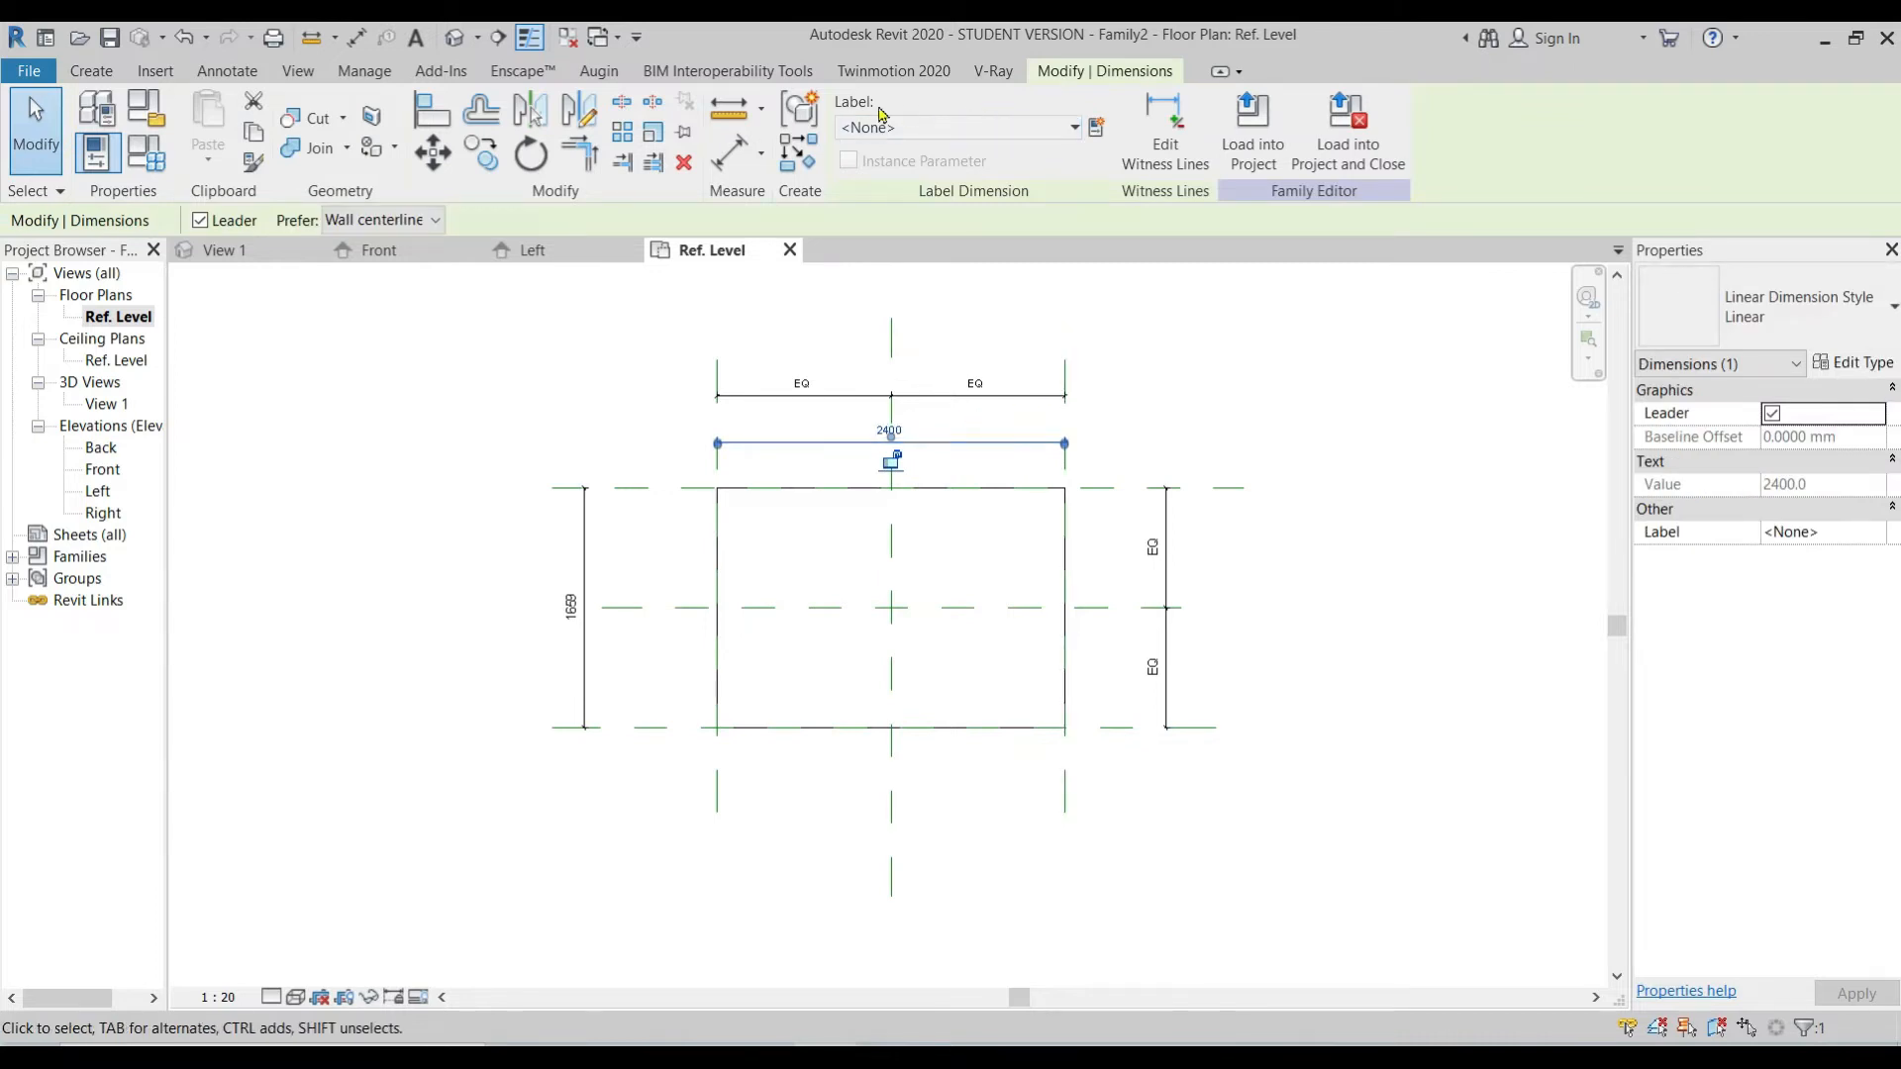
left_click(1061, 136)
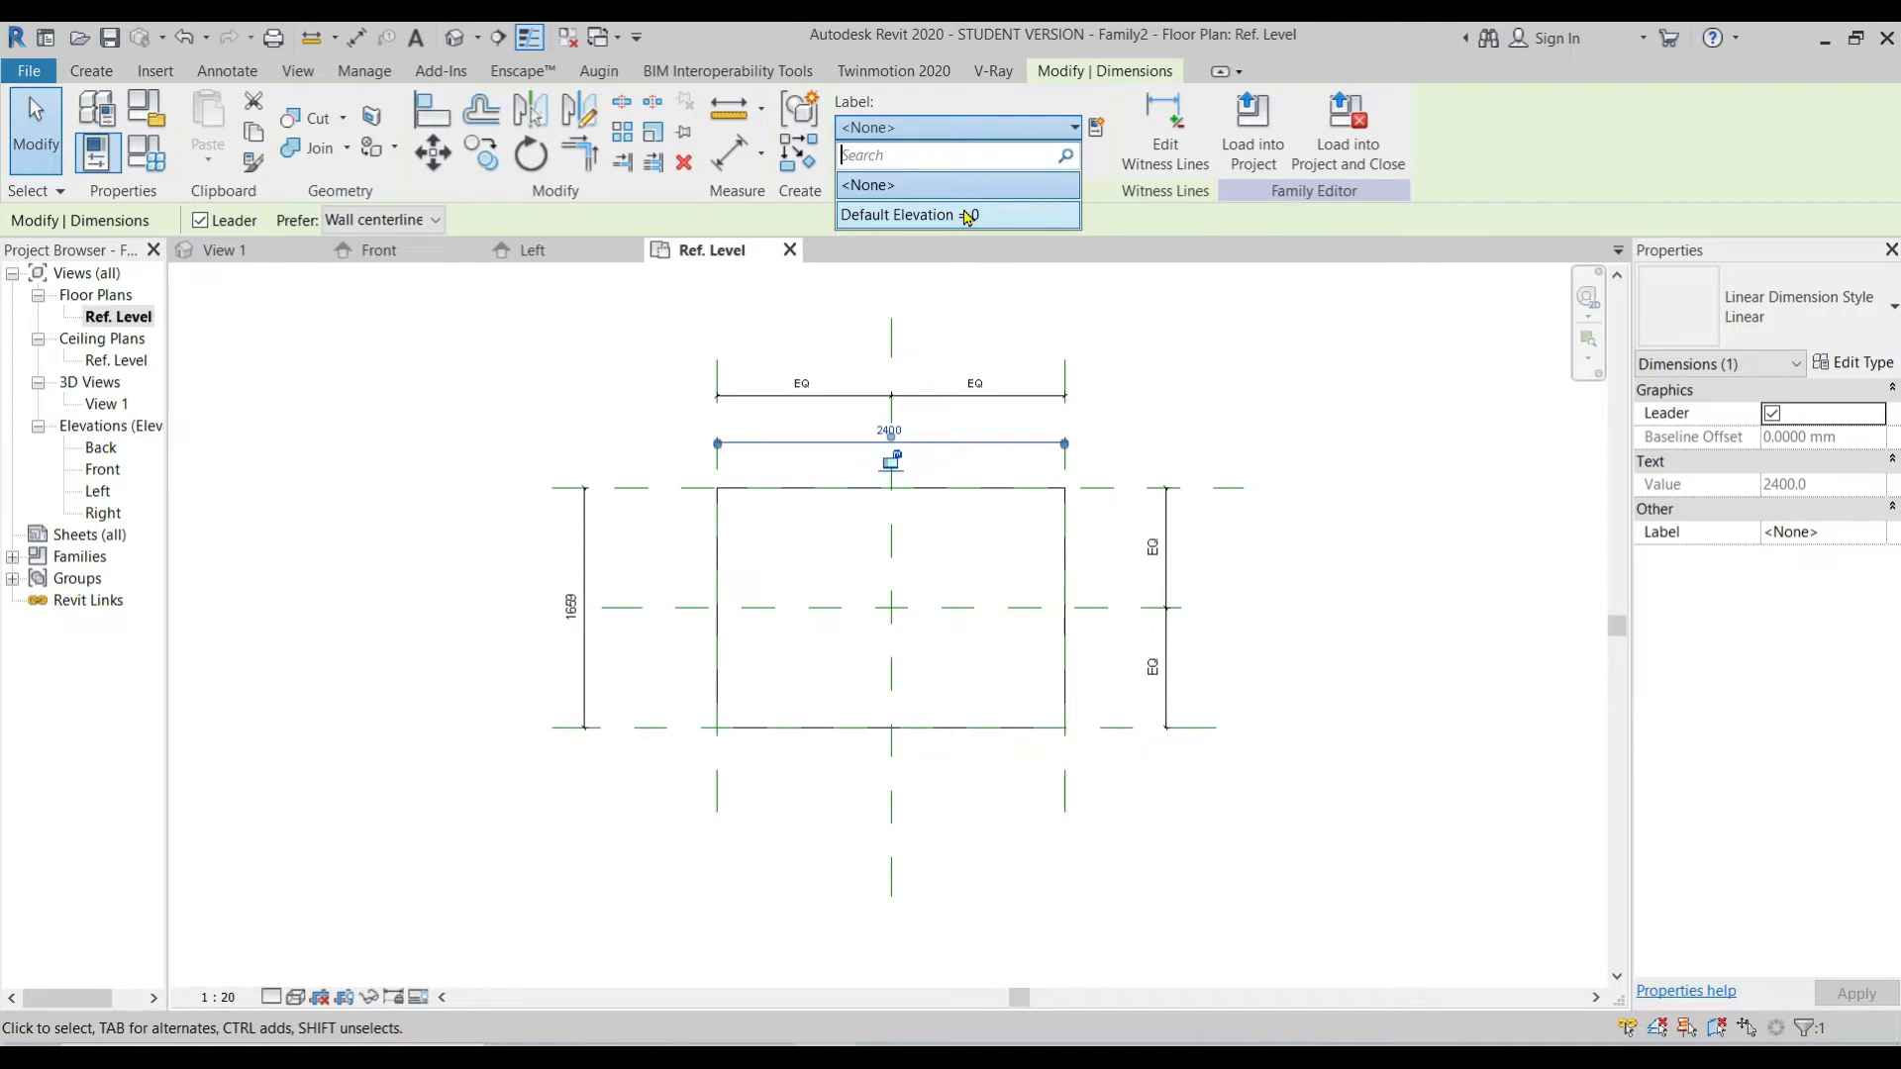
left_click(1105, 158)
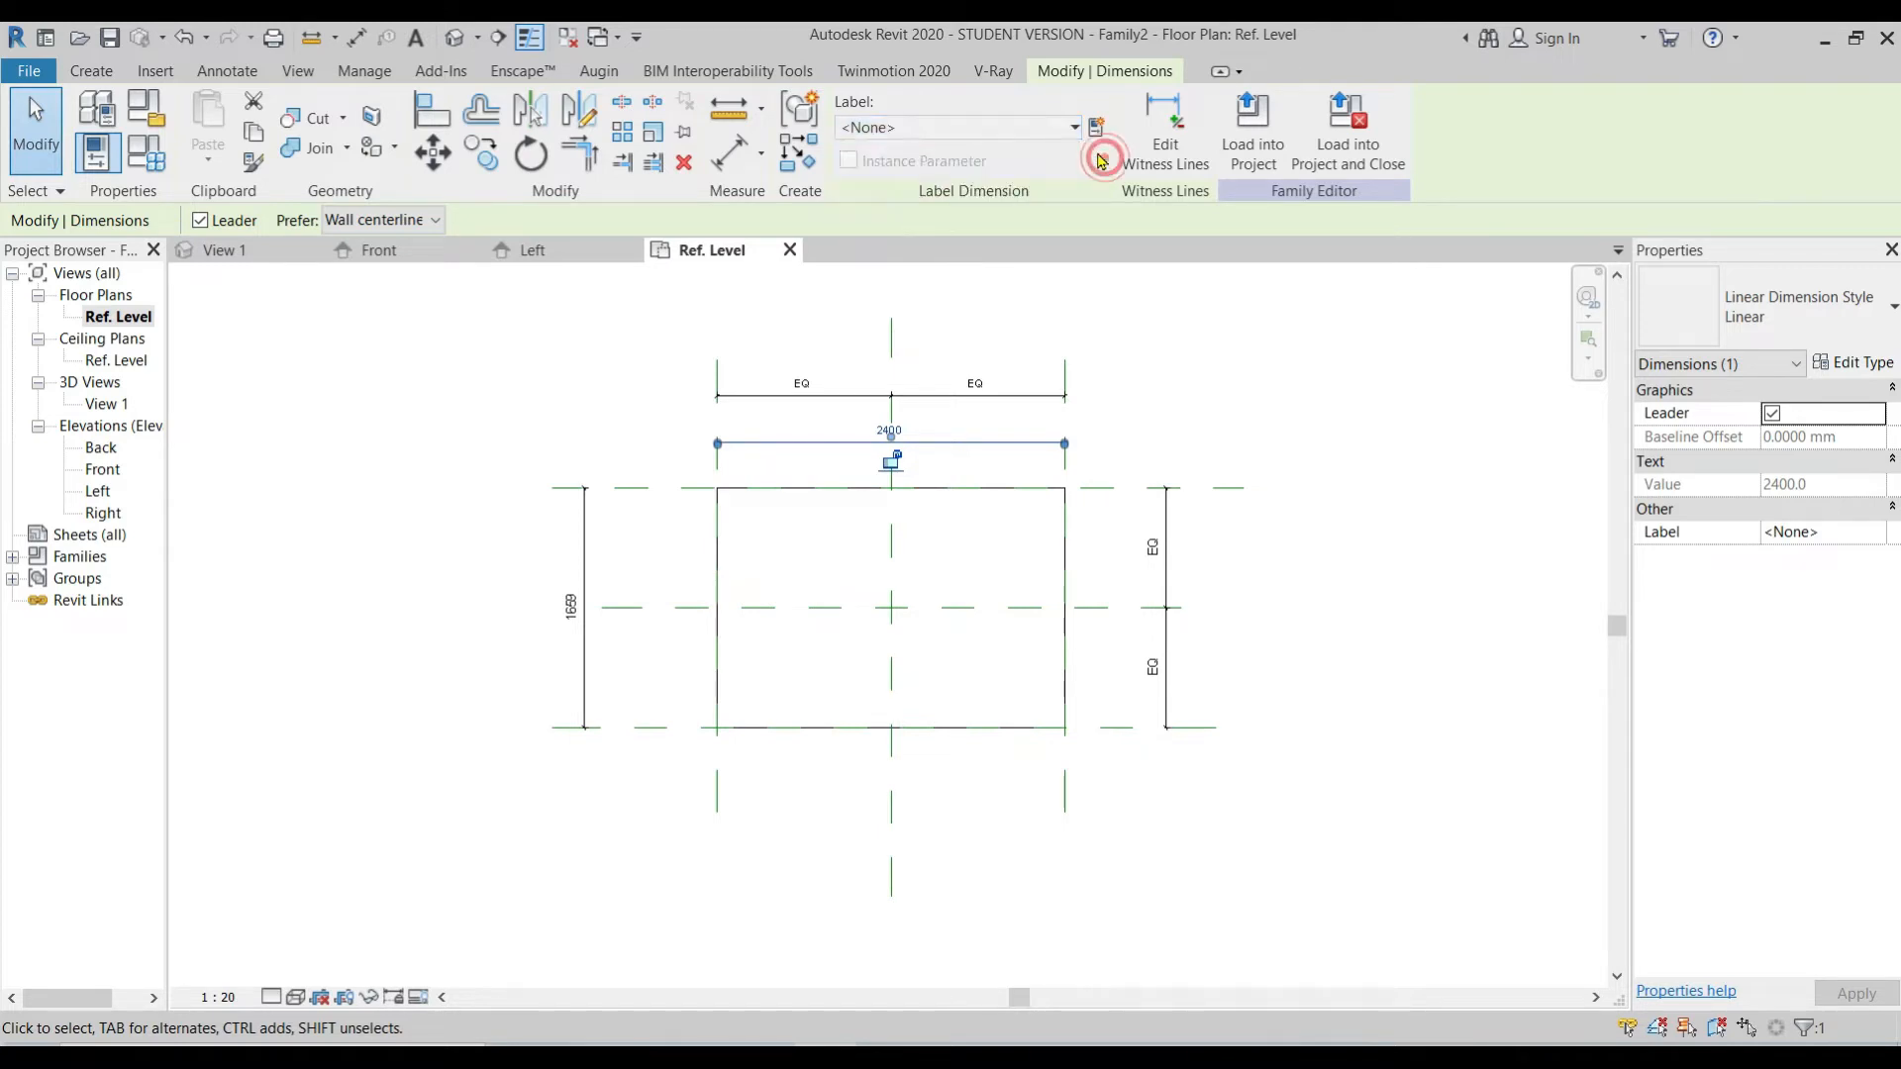
left_click(1096, 136)
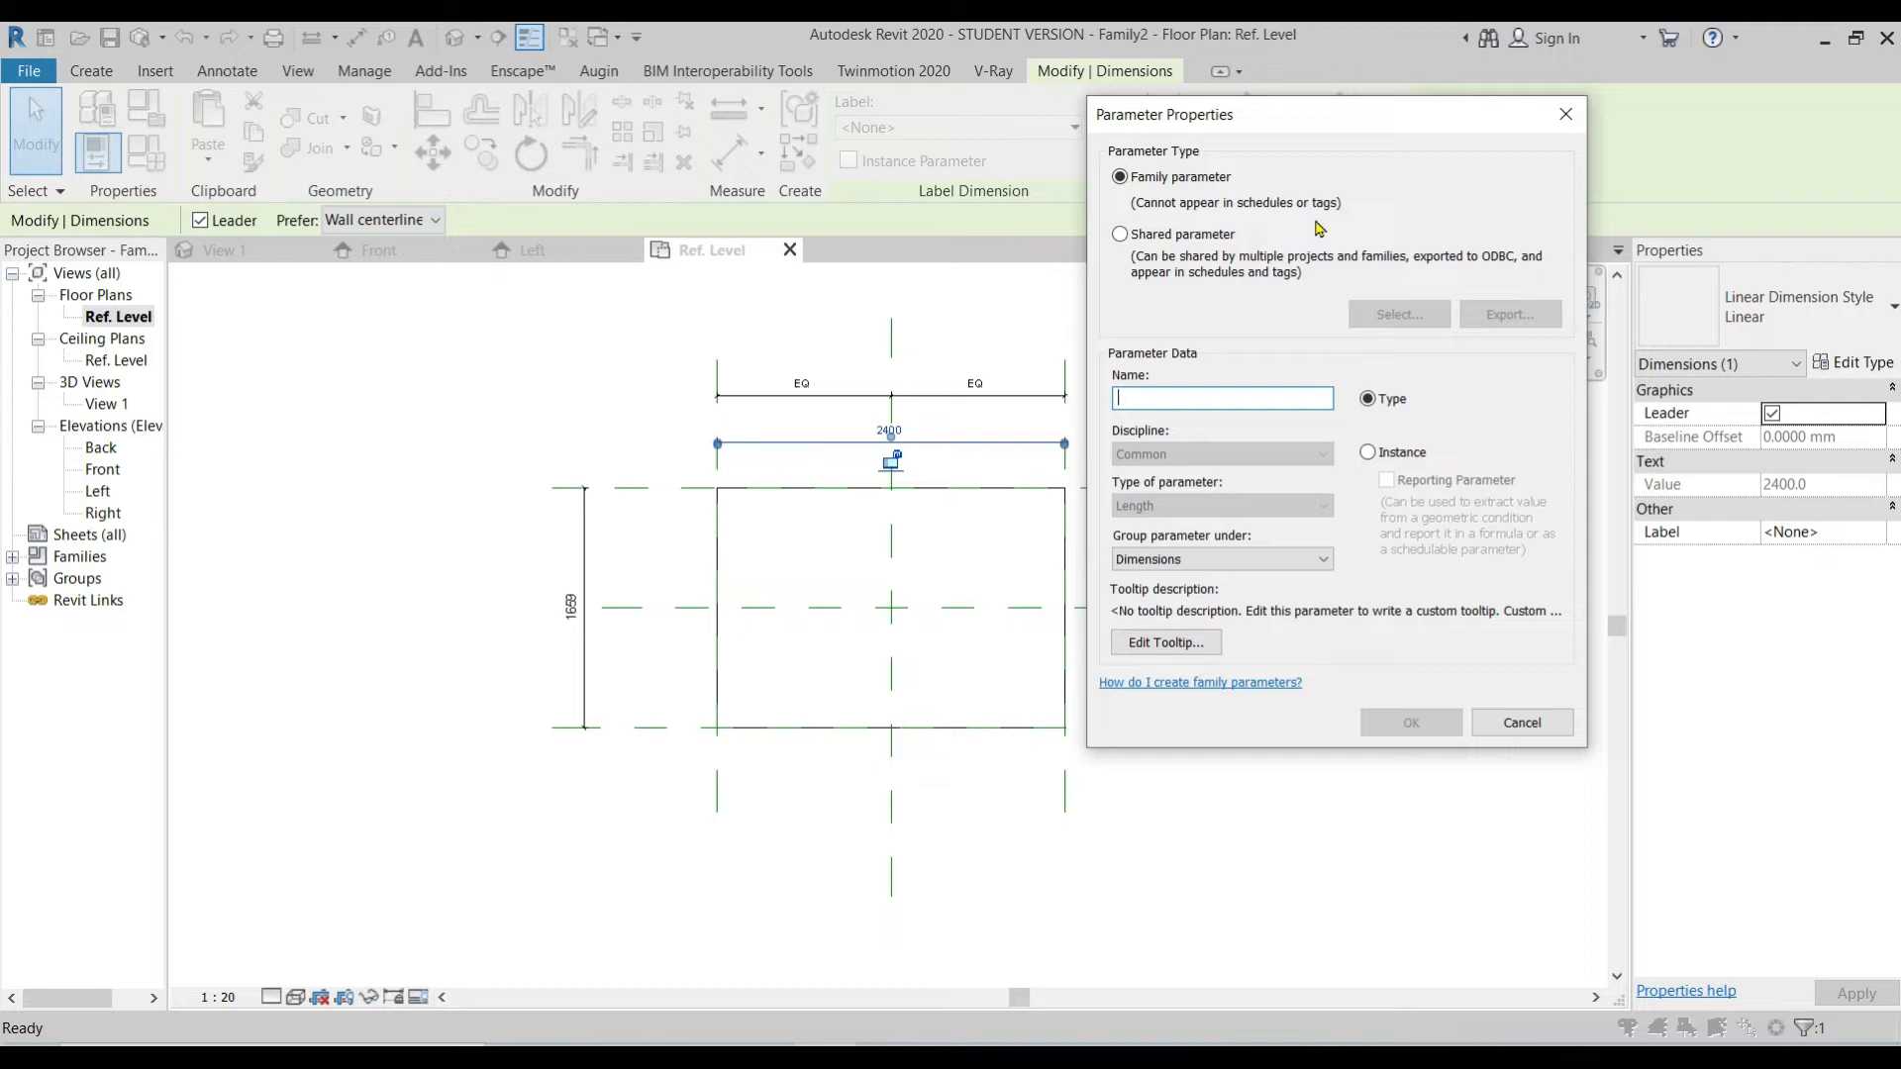
left_click(1214, 238)
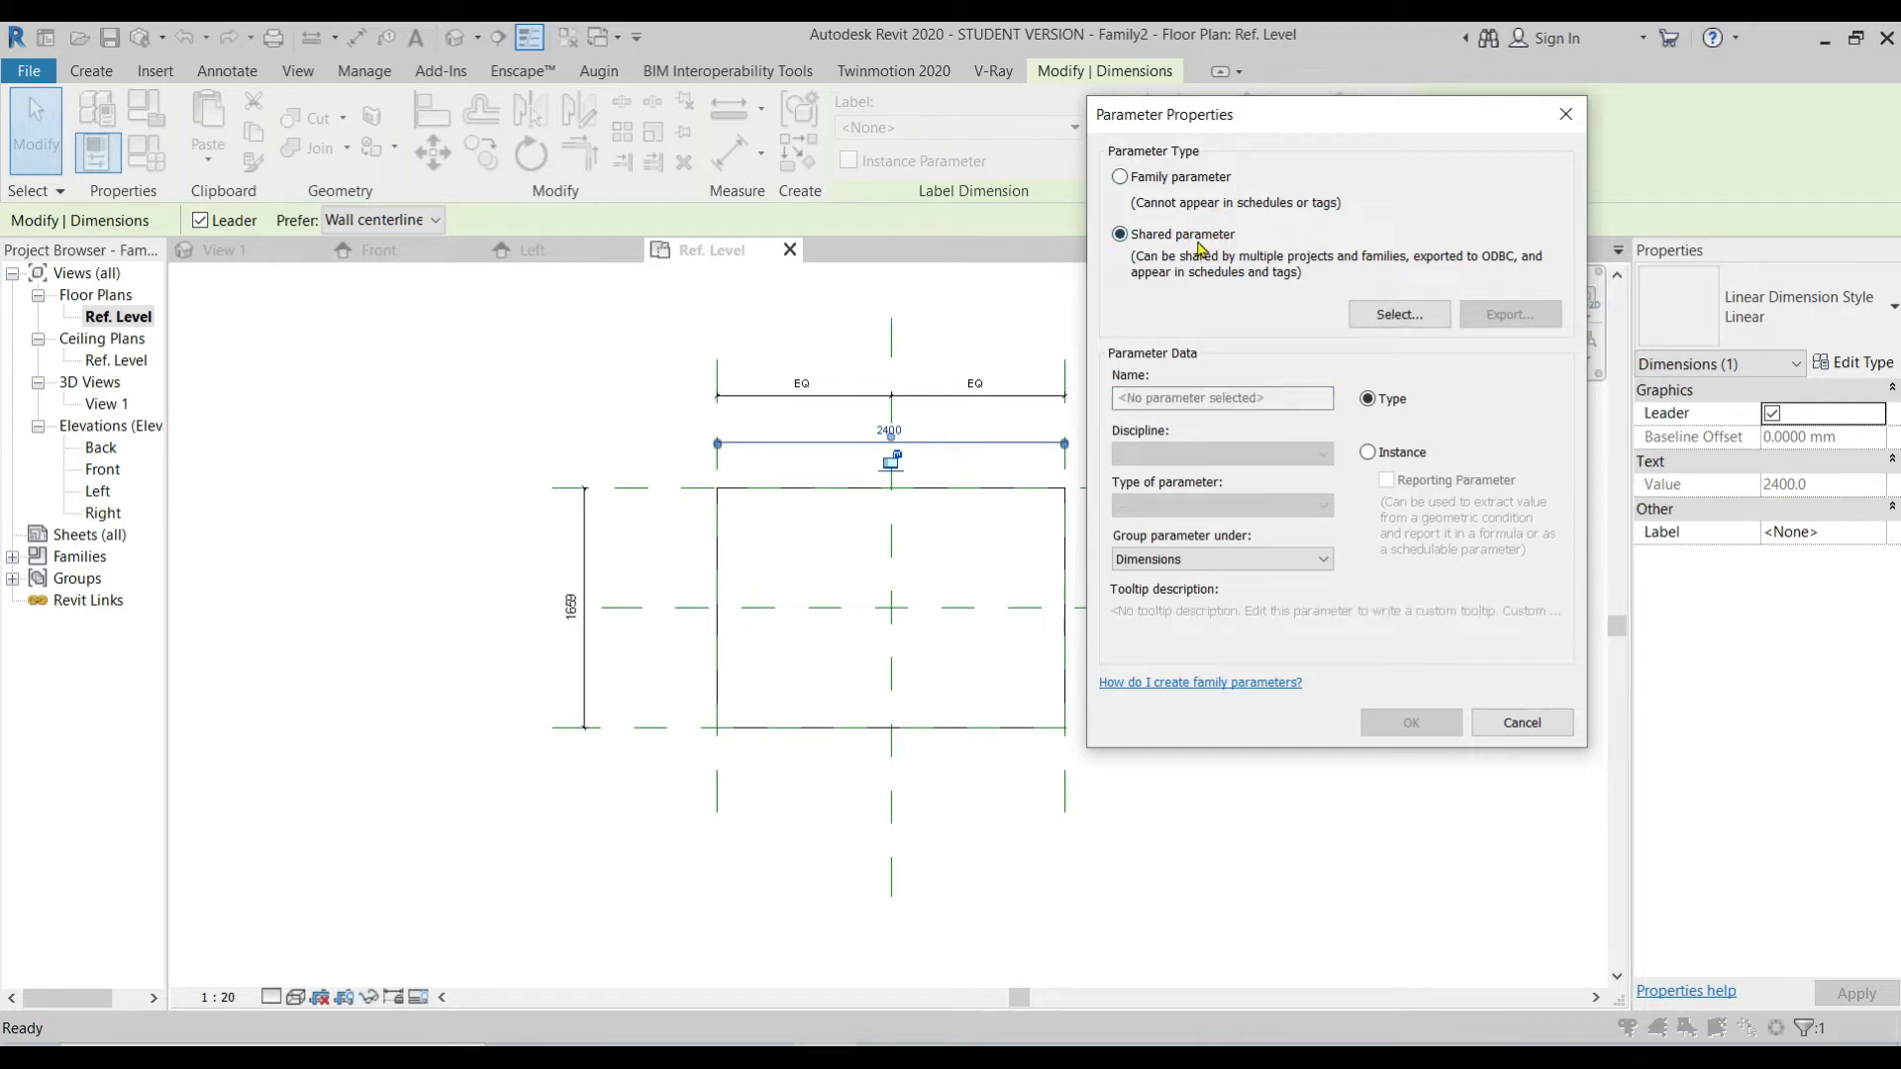
left_click(1206, 185)
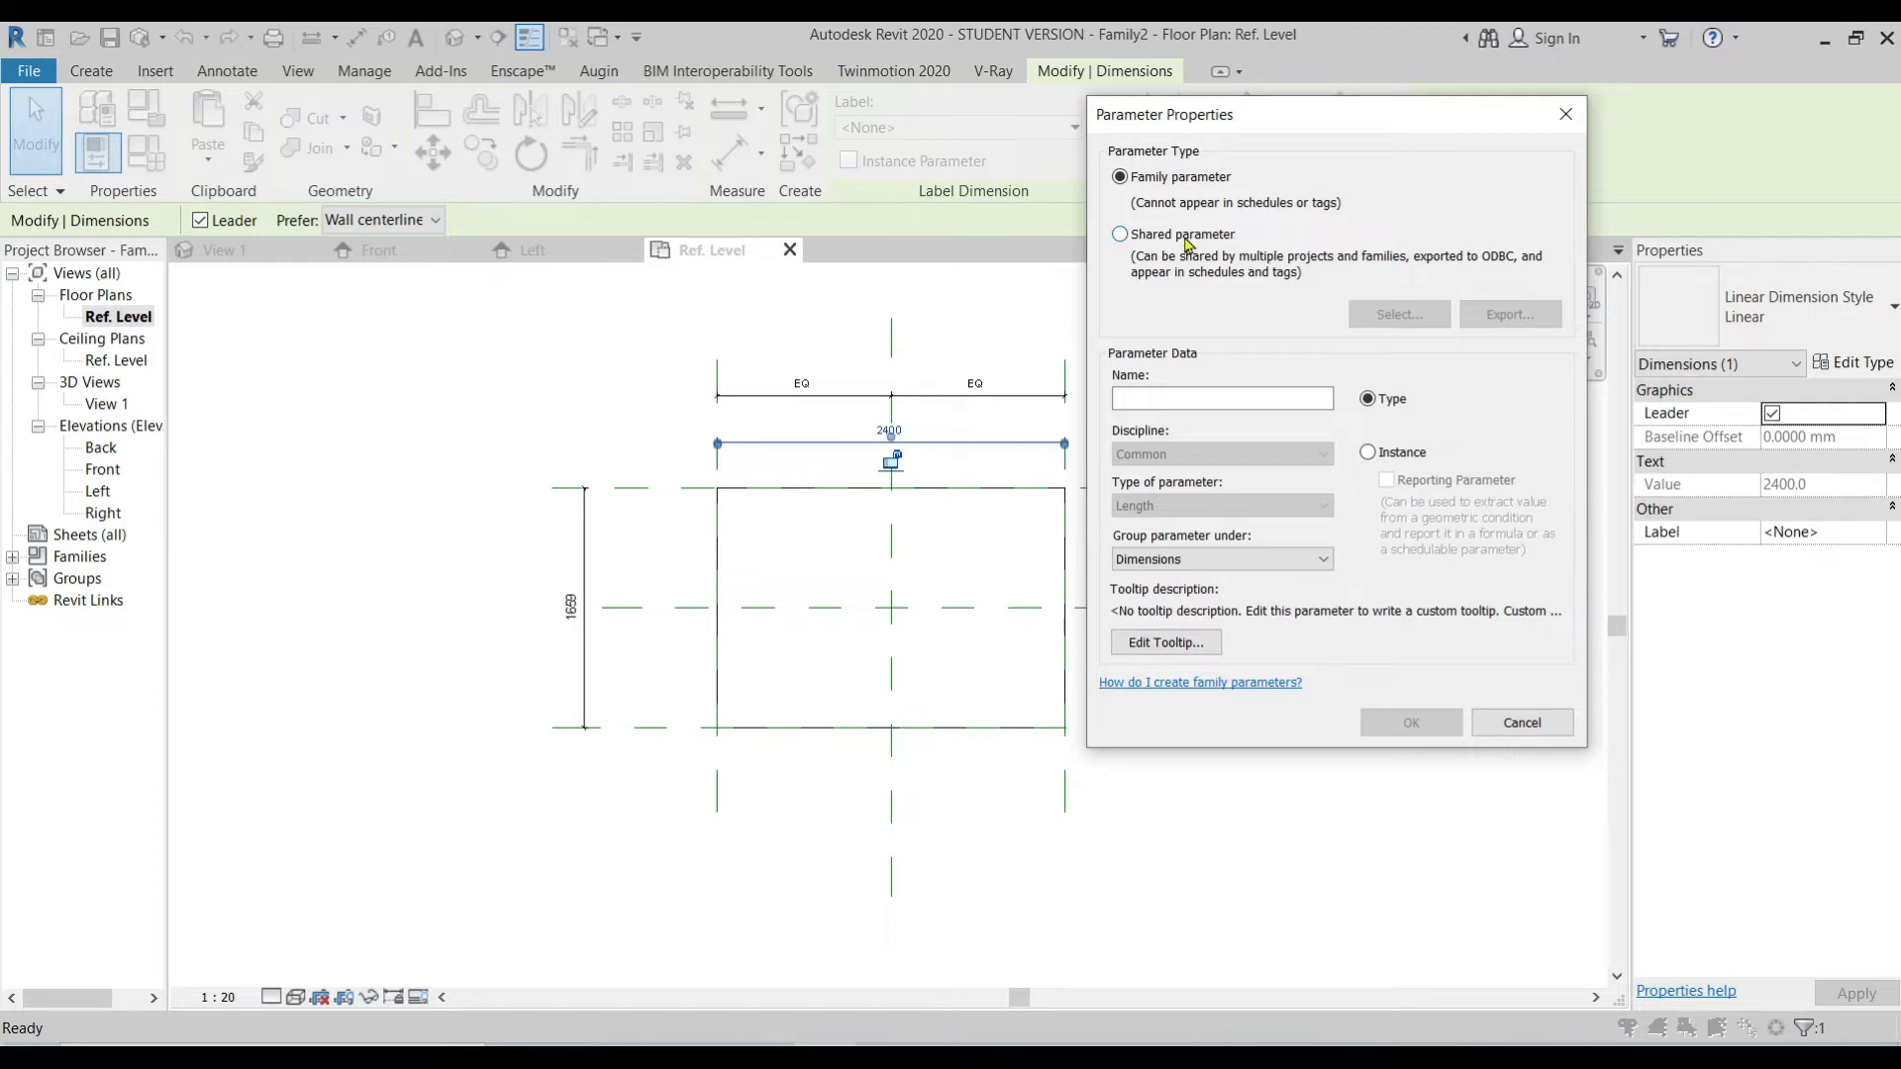
Step: Name the parameter Largo and keep it as a Type parameter after trying Instance
left_click(1180, 400)
type("IARG")
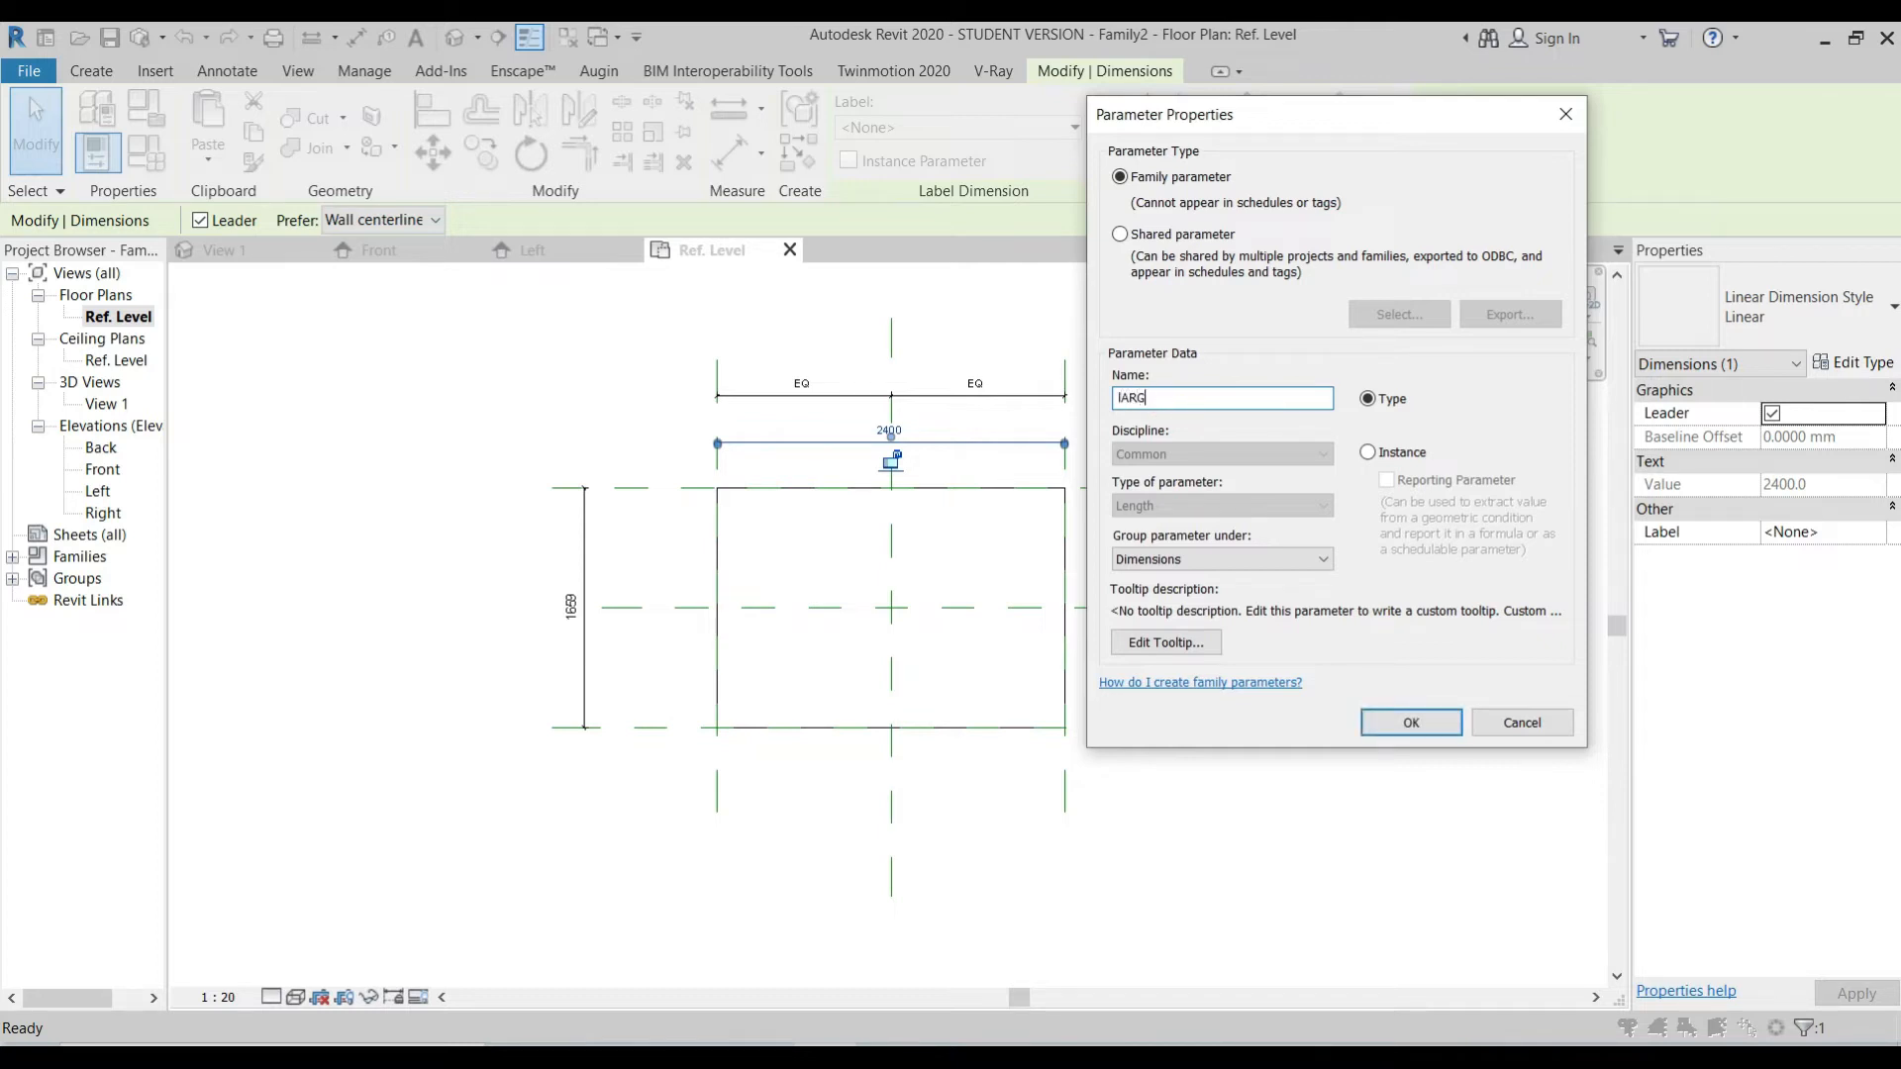
type("Largo")
left_click(1408, 452)
left_click(1392, 400)
Step: Look through the available parameter groups, keep Largo grouped under Dimensions and create the parameter
left_click(1238, 562)
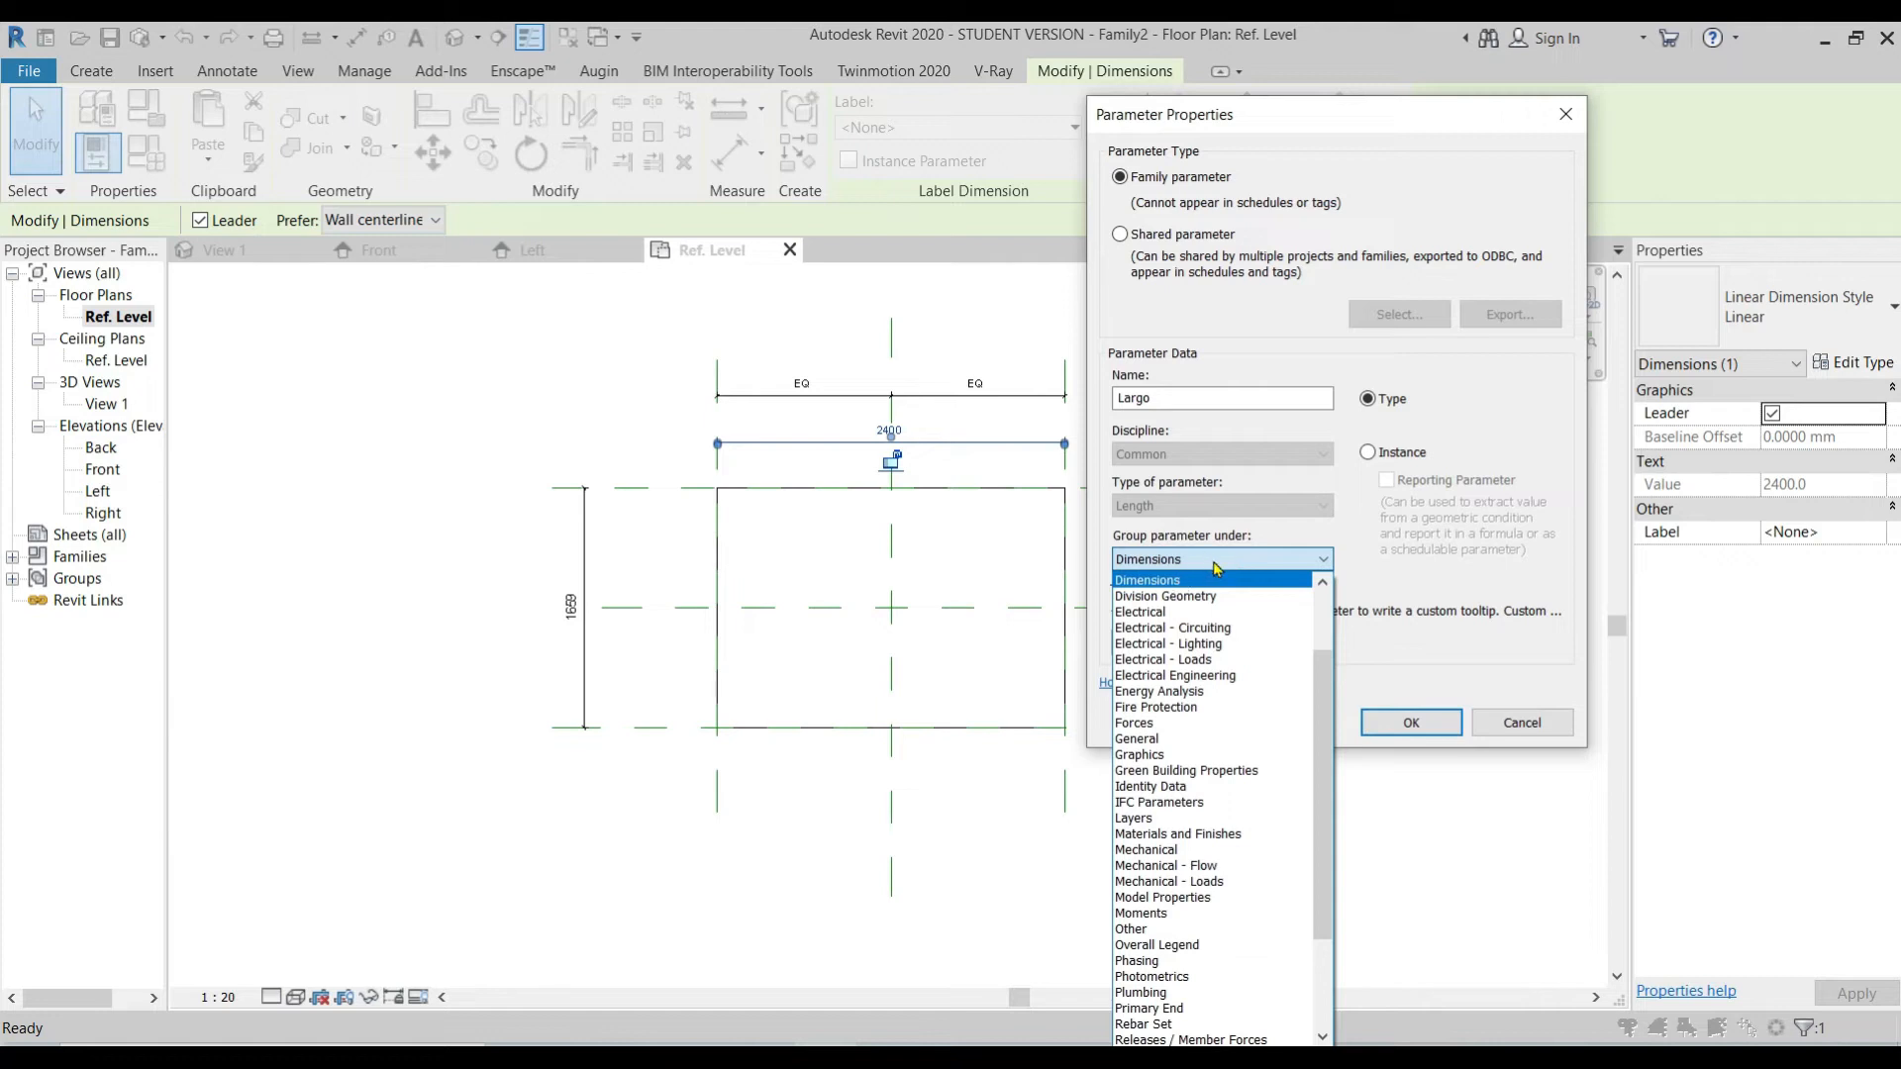
left_click(1217, 568)
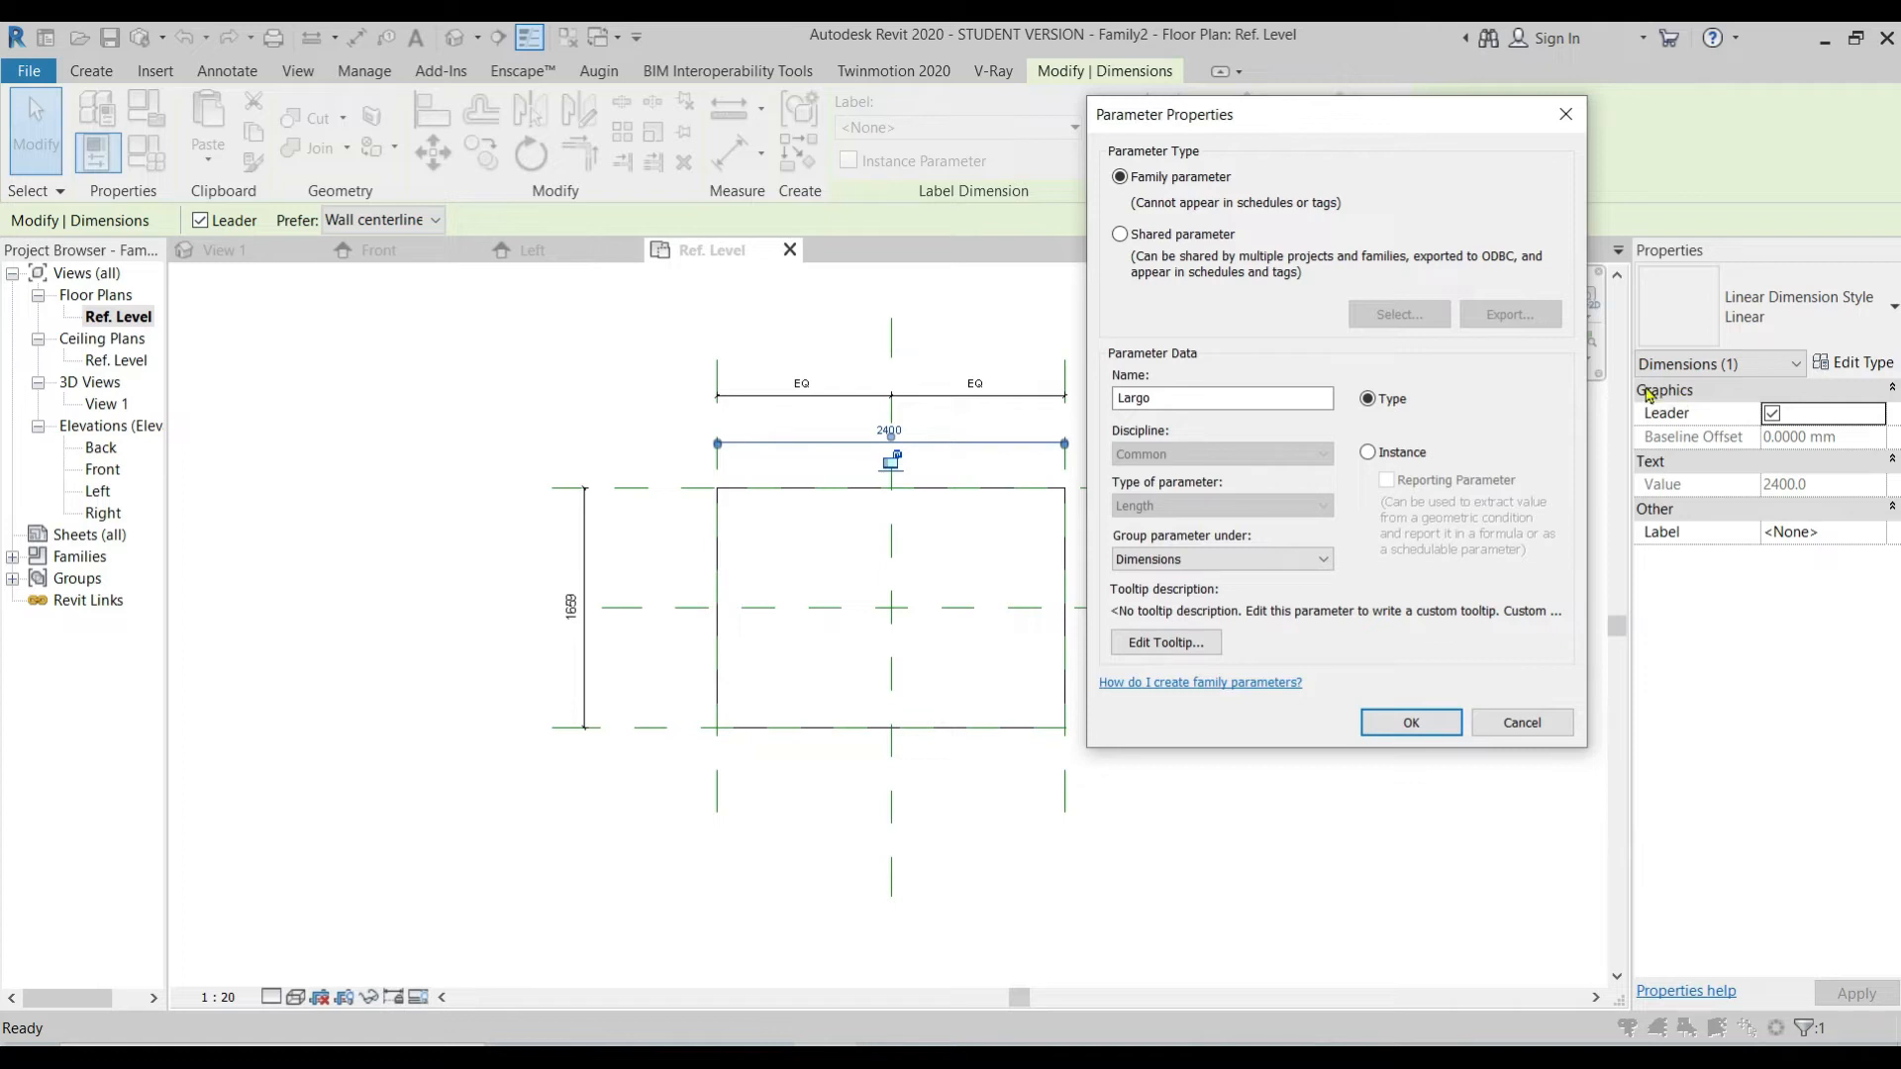
left_click(1266, 557)
scroll(1216, 694, "up", 2)
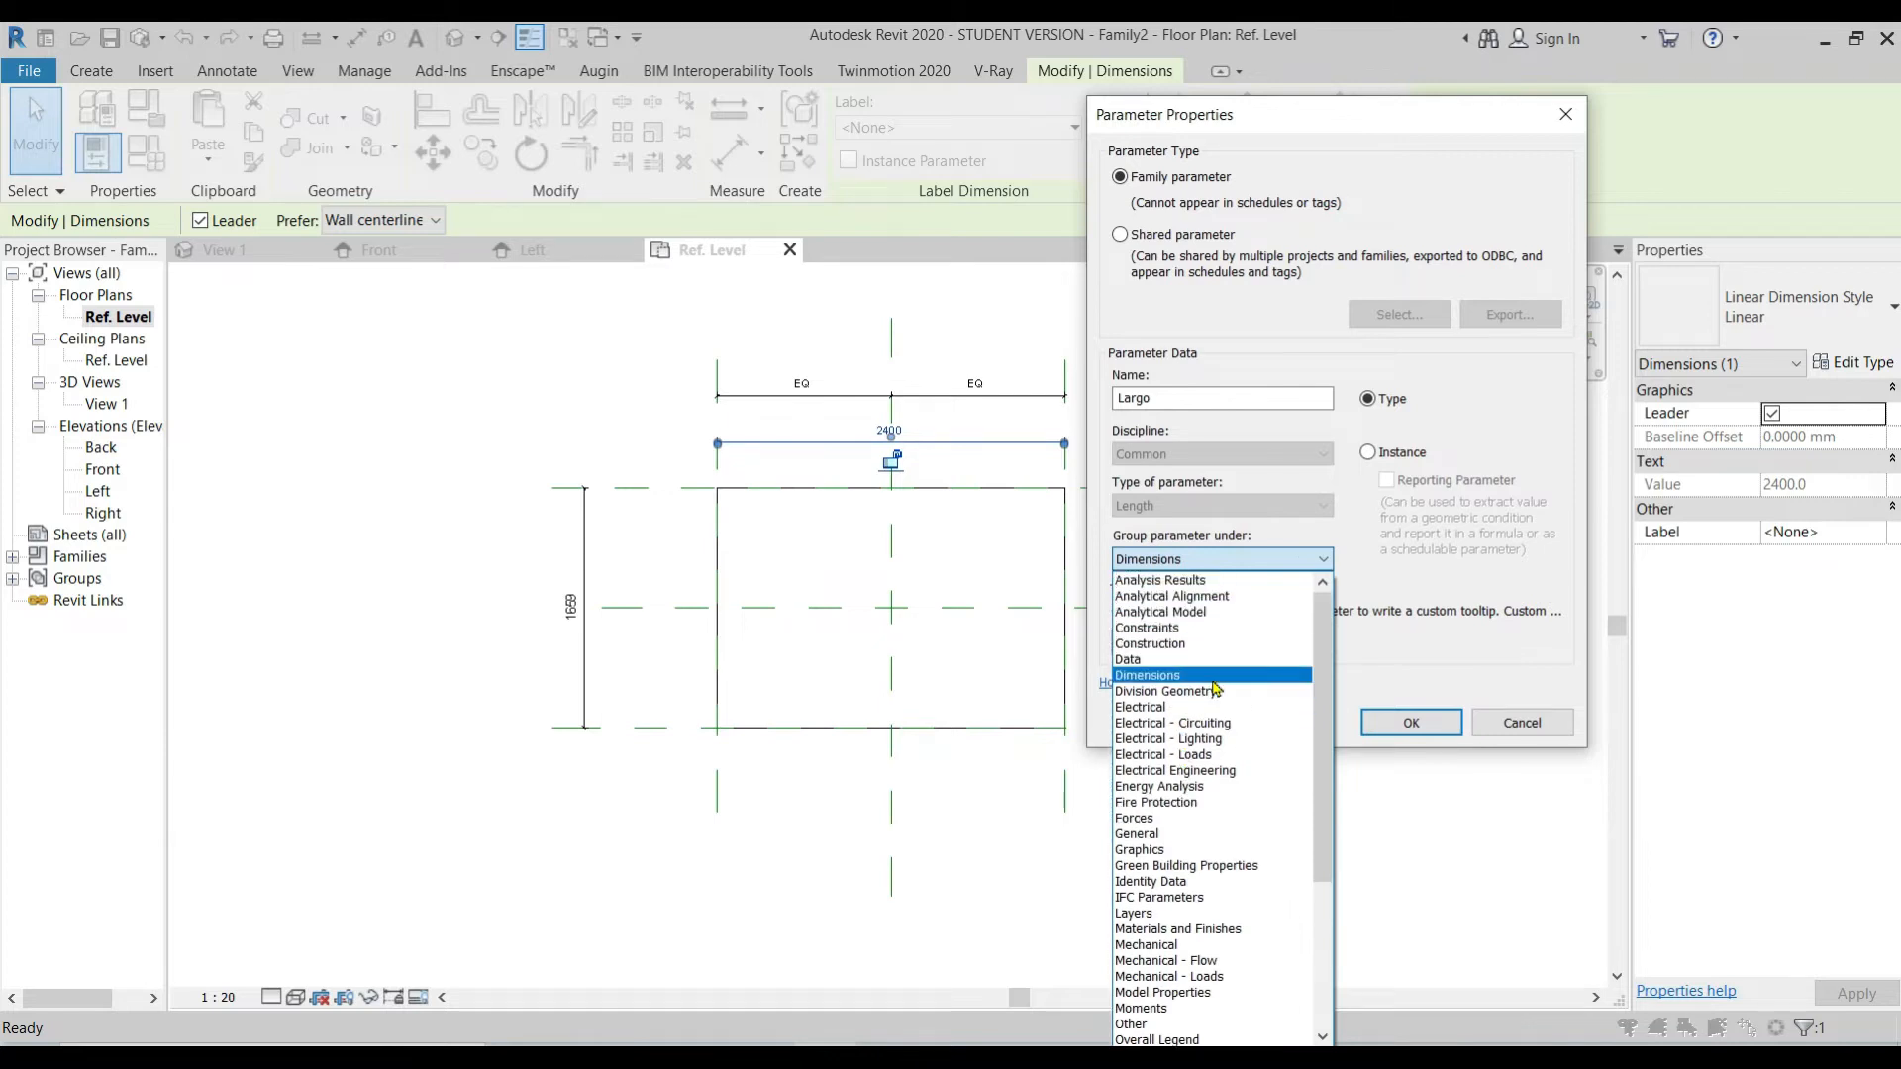
scroll(1216, 686, "down", 3)
scroll(1287, 684, "up", 3)
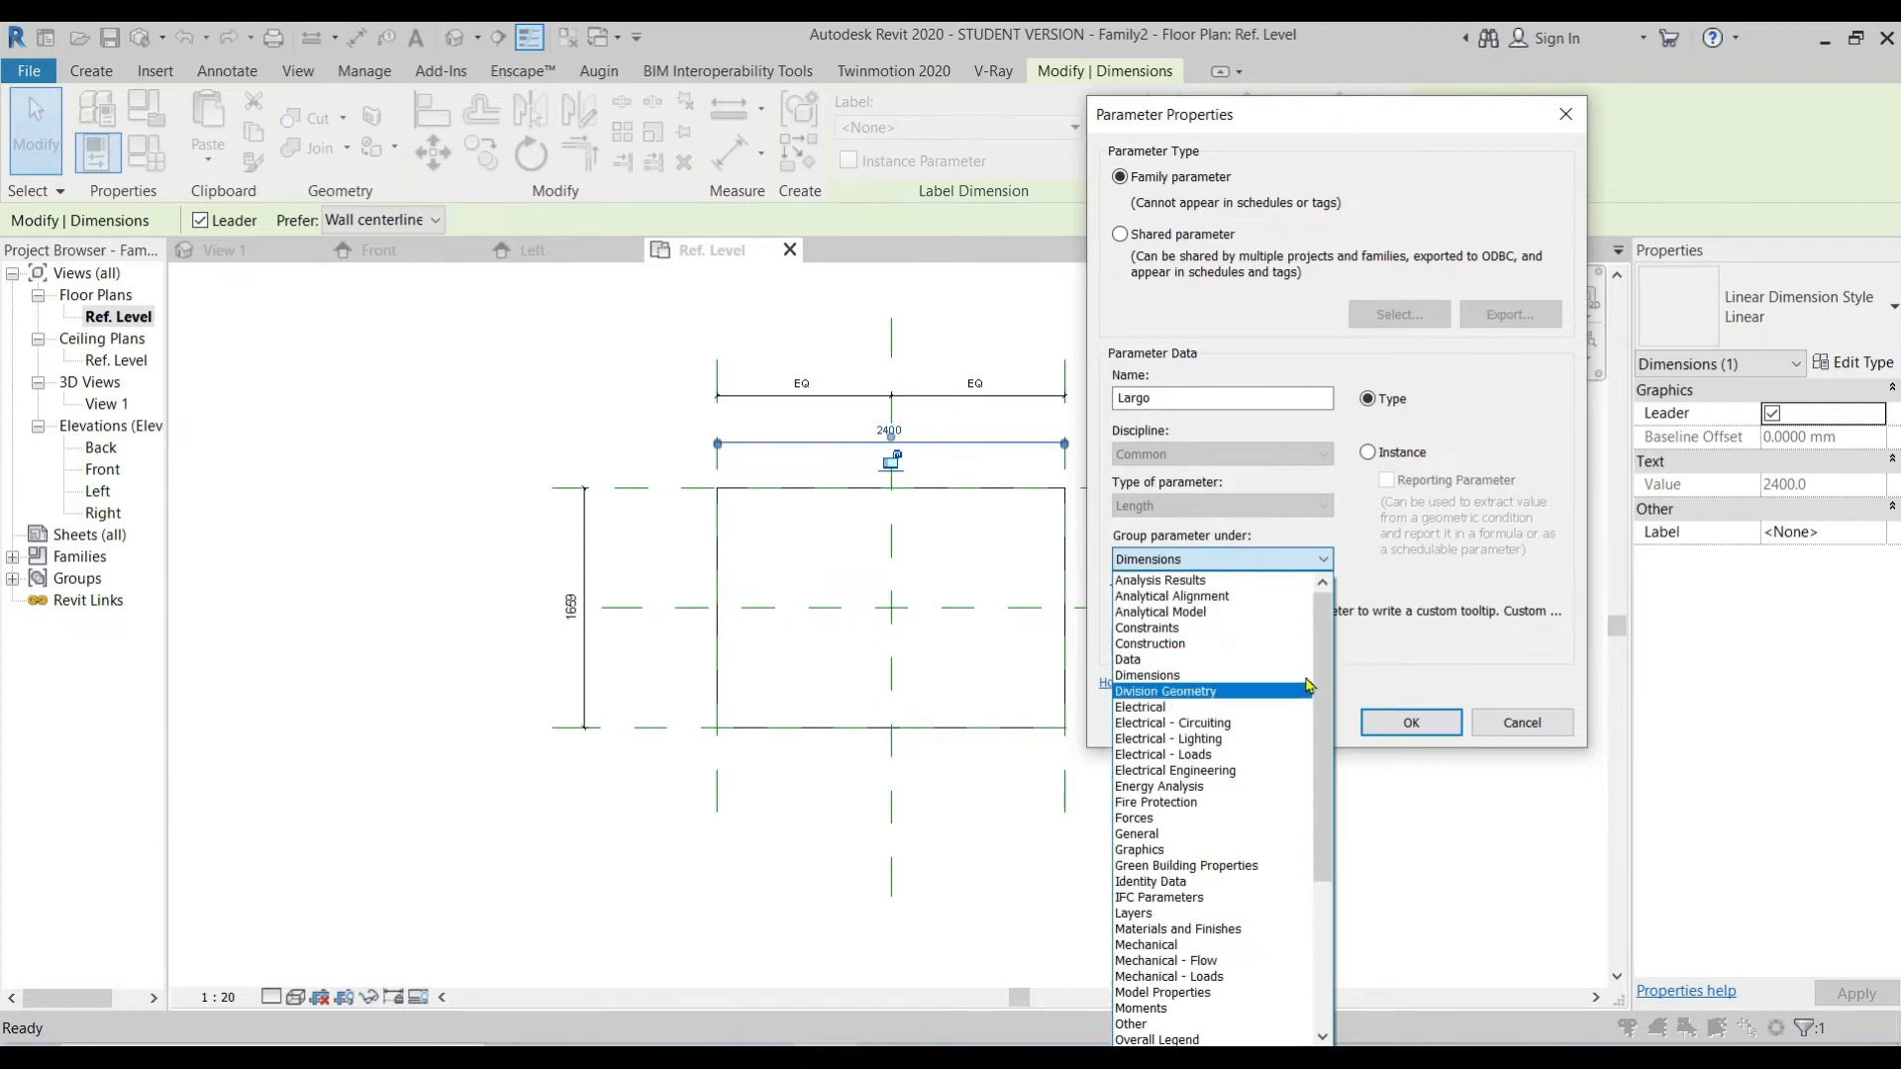
left_click_drag(1328, 636, 1329, 817)
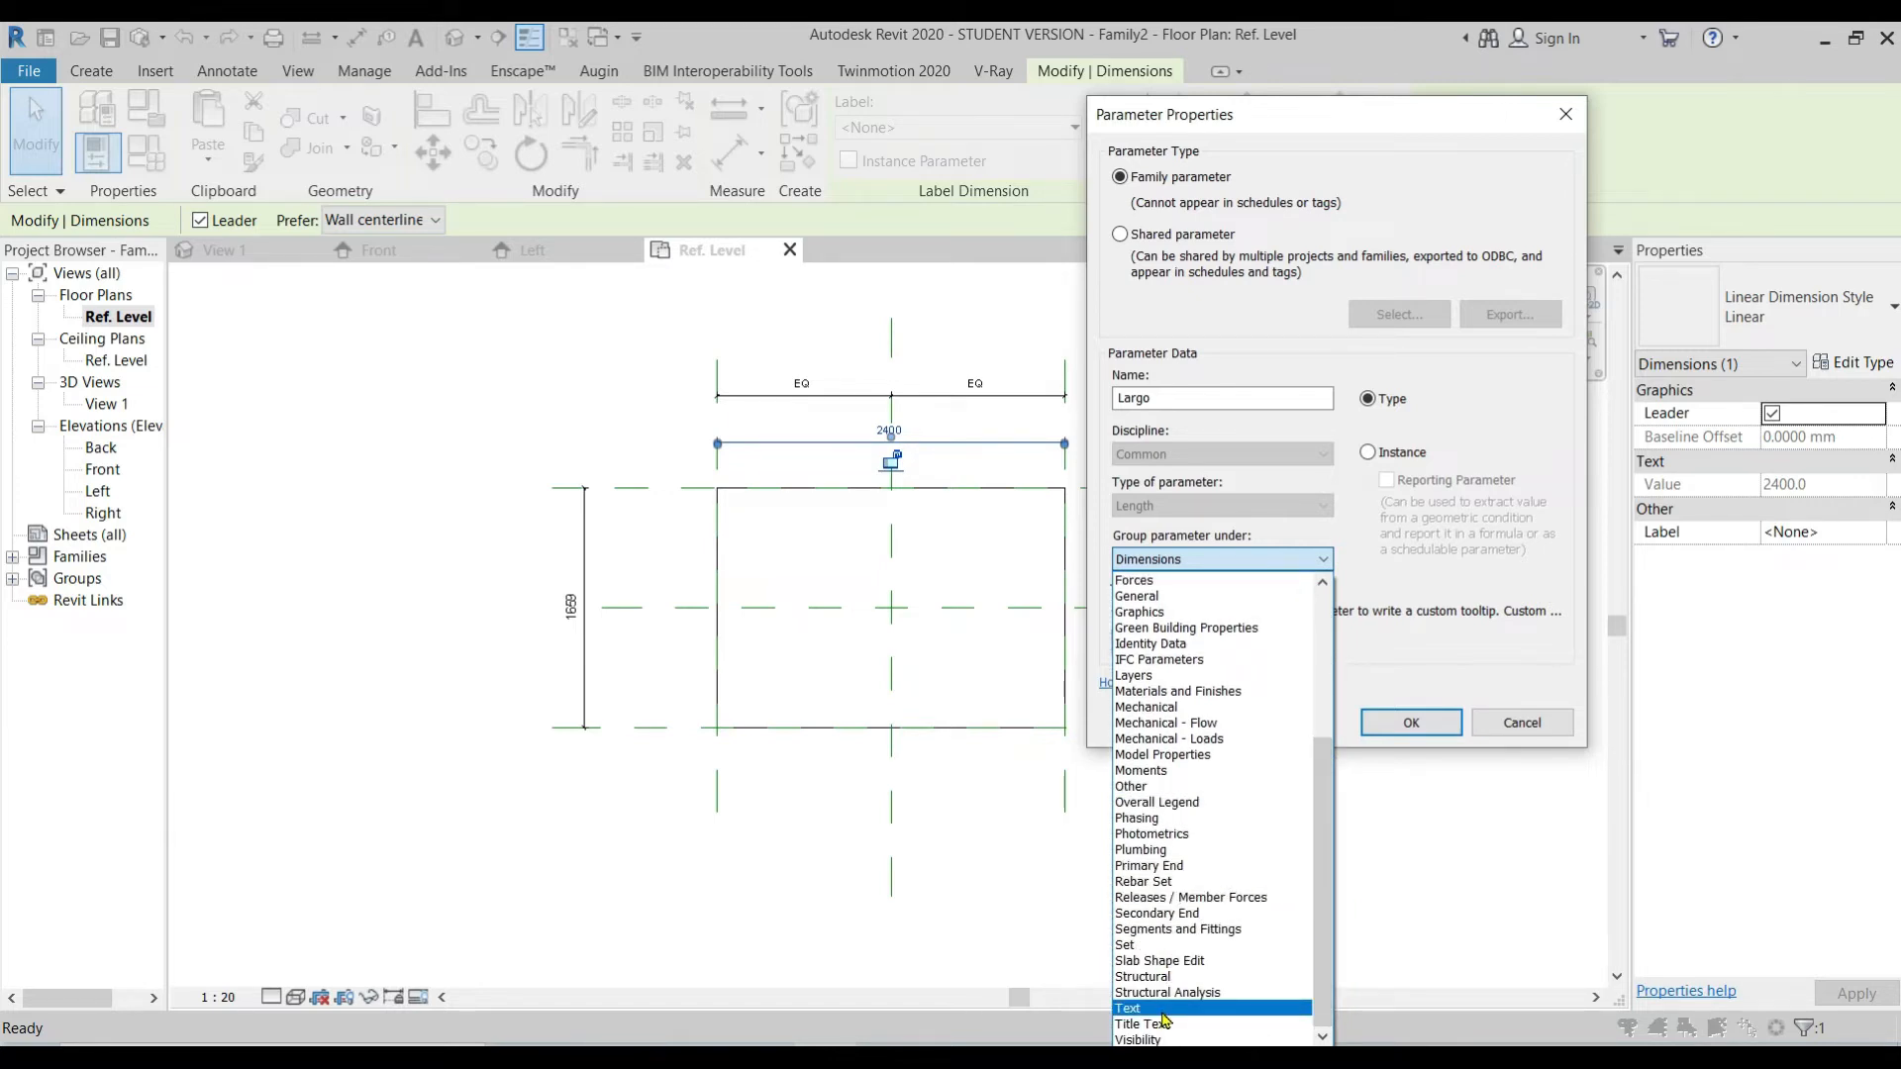
scroll(1228, 753, "up", 5)
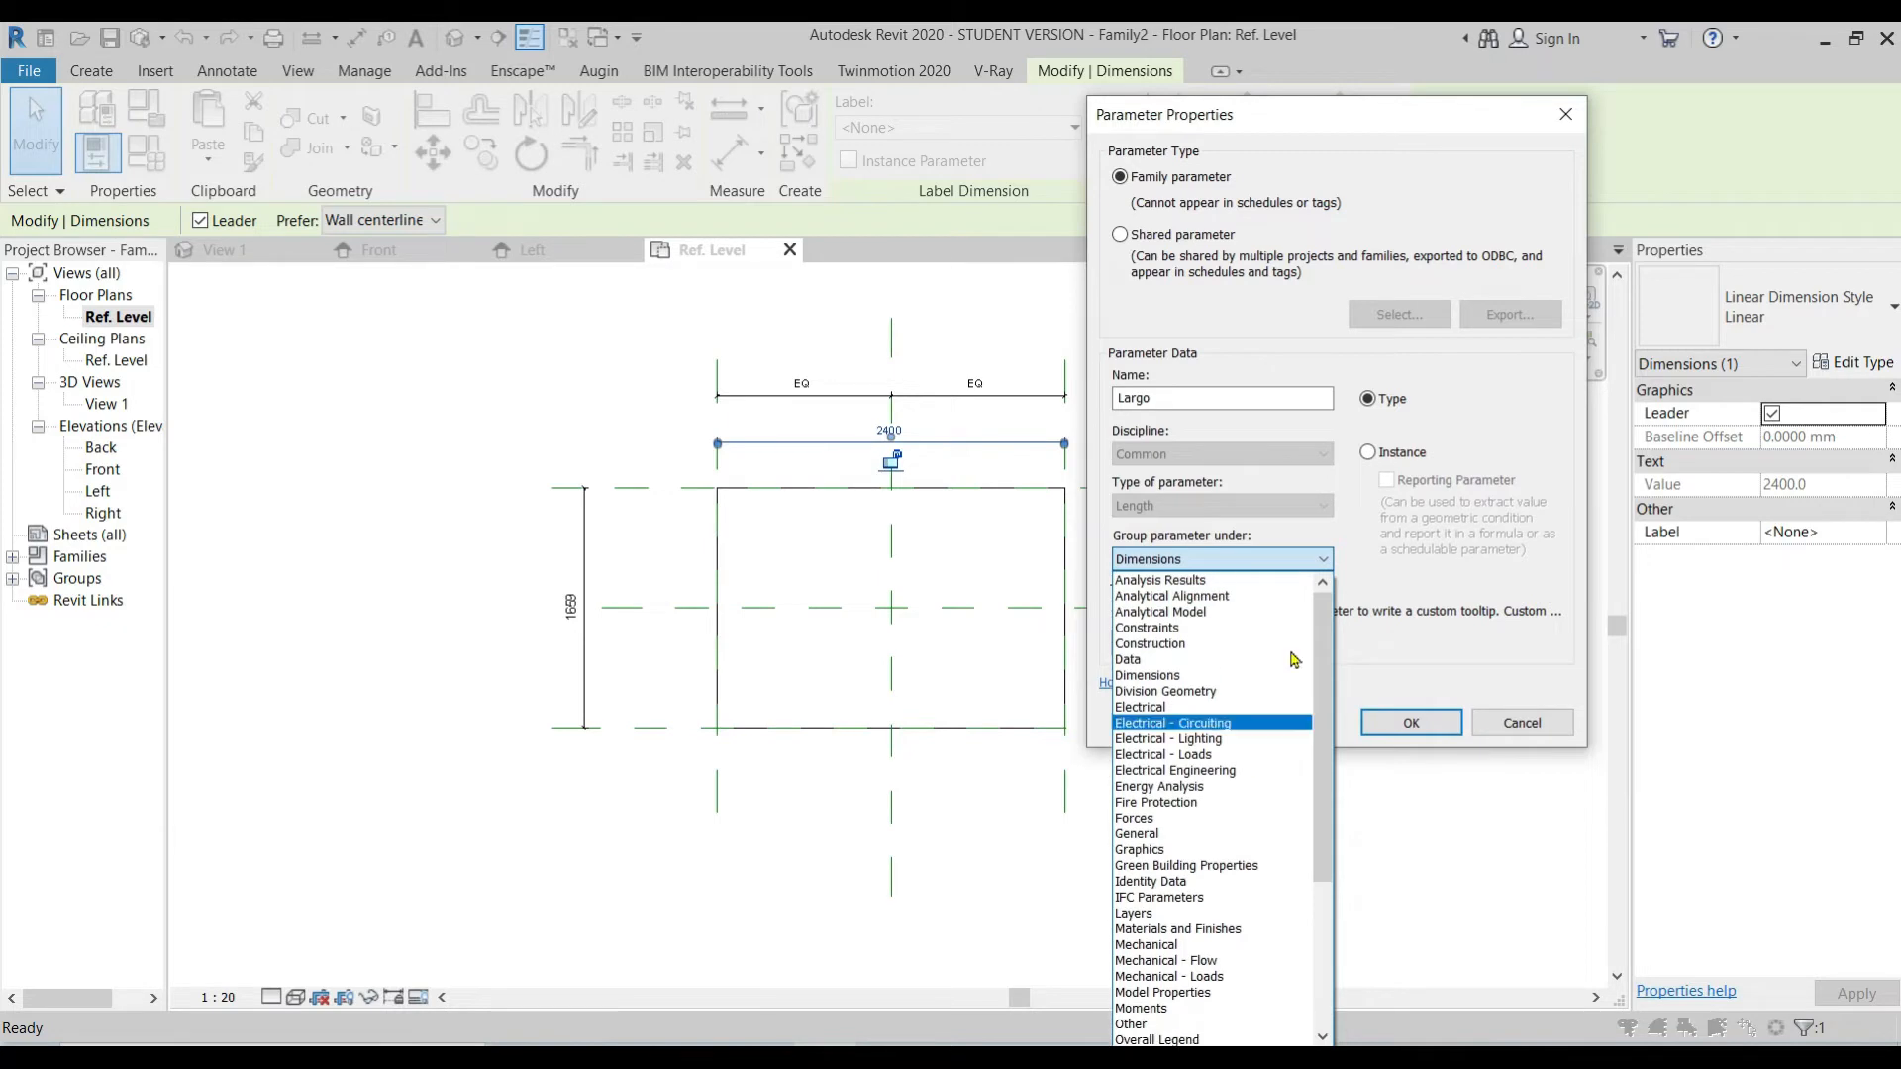
left_click(1298, 559)
left_click(1258, 558)
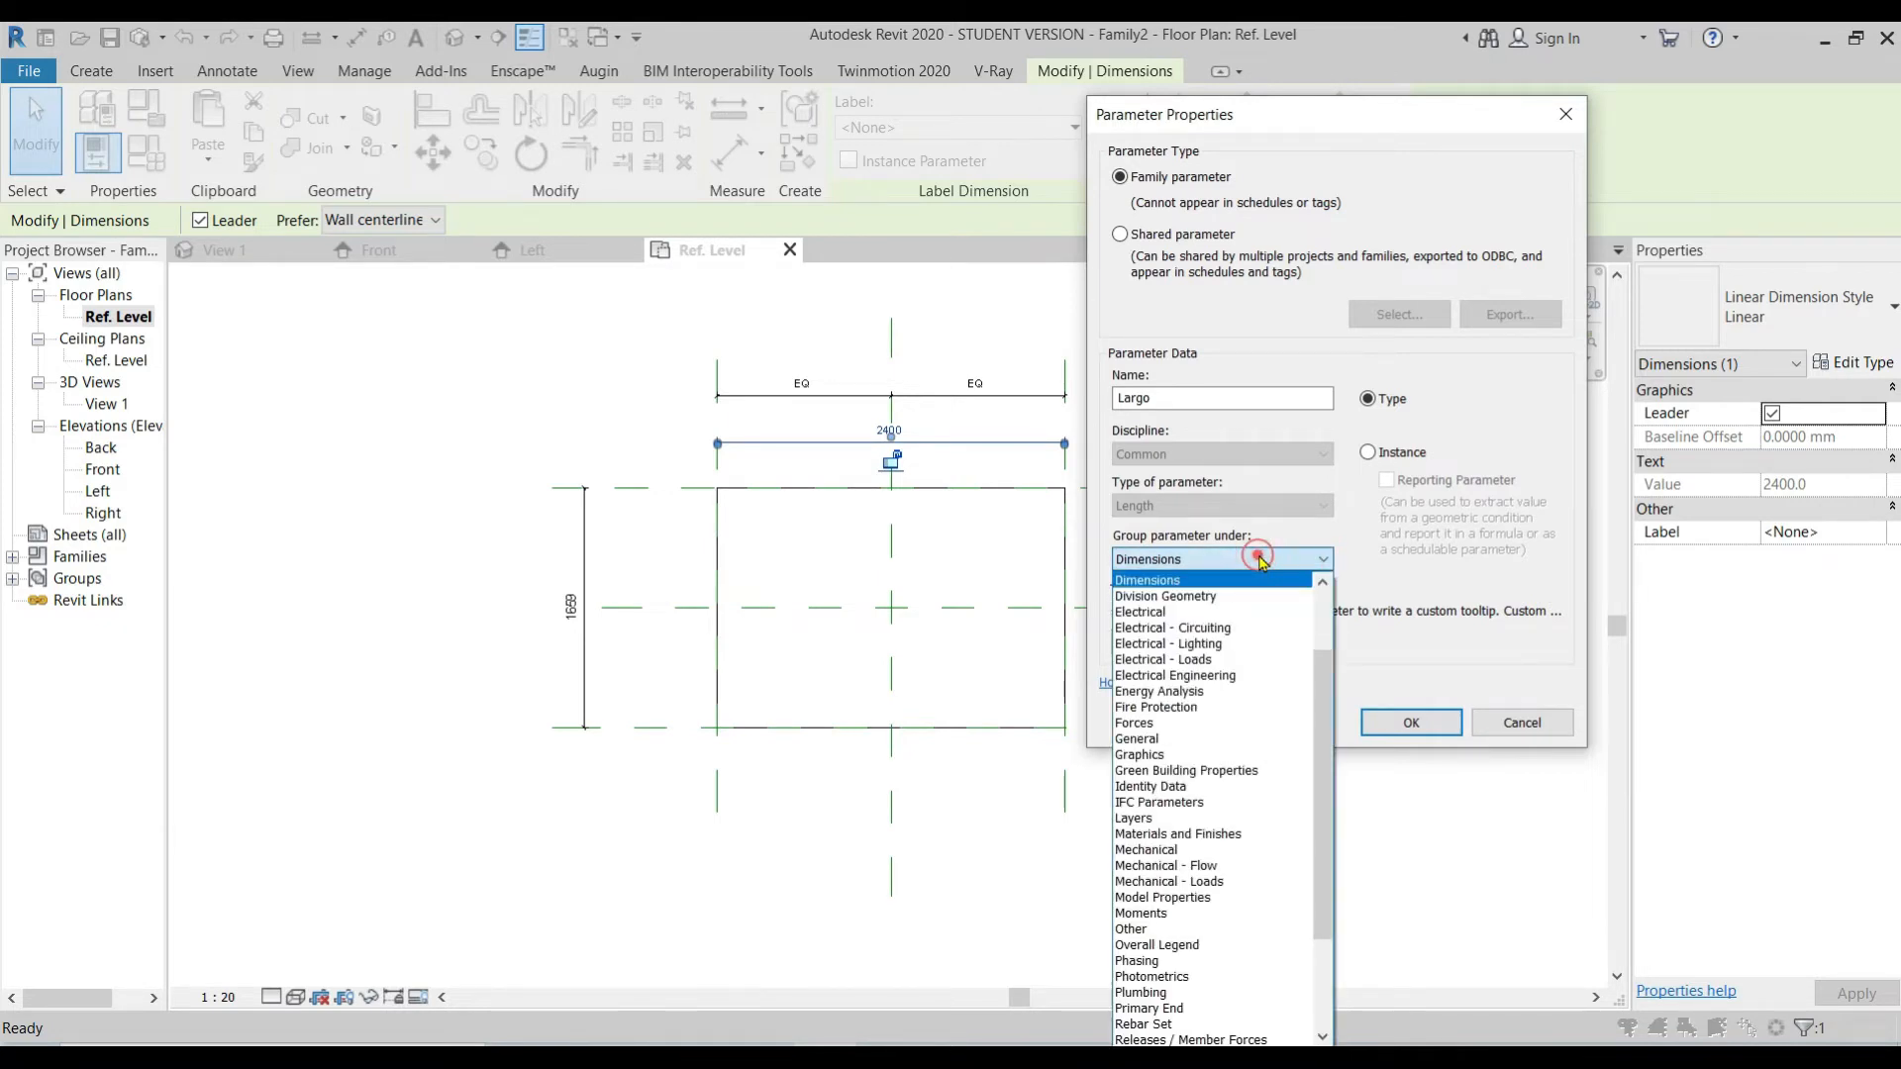
left_click(1261, 559)
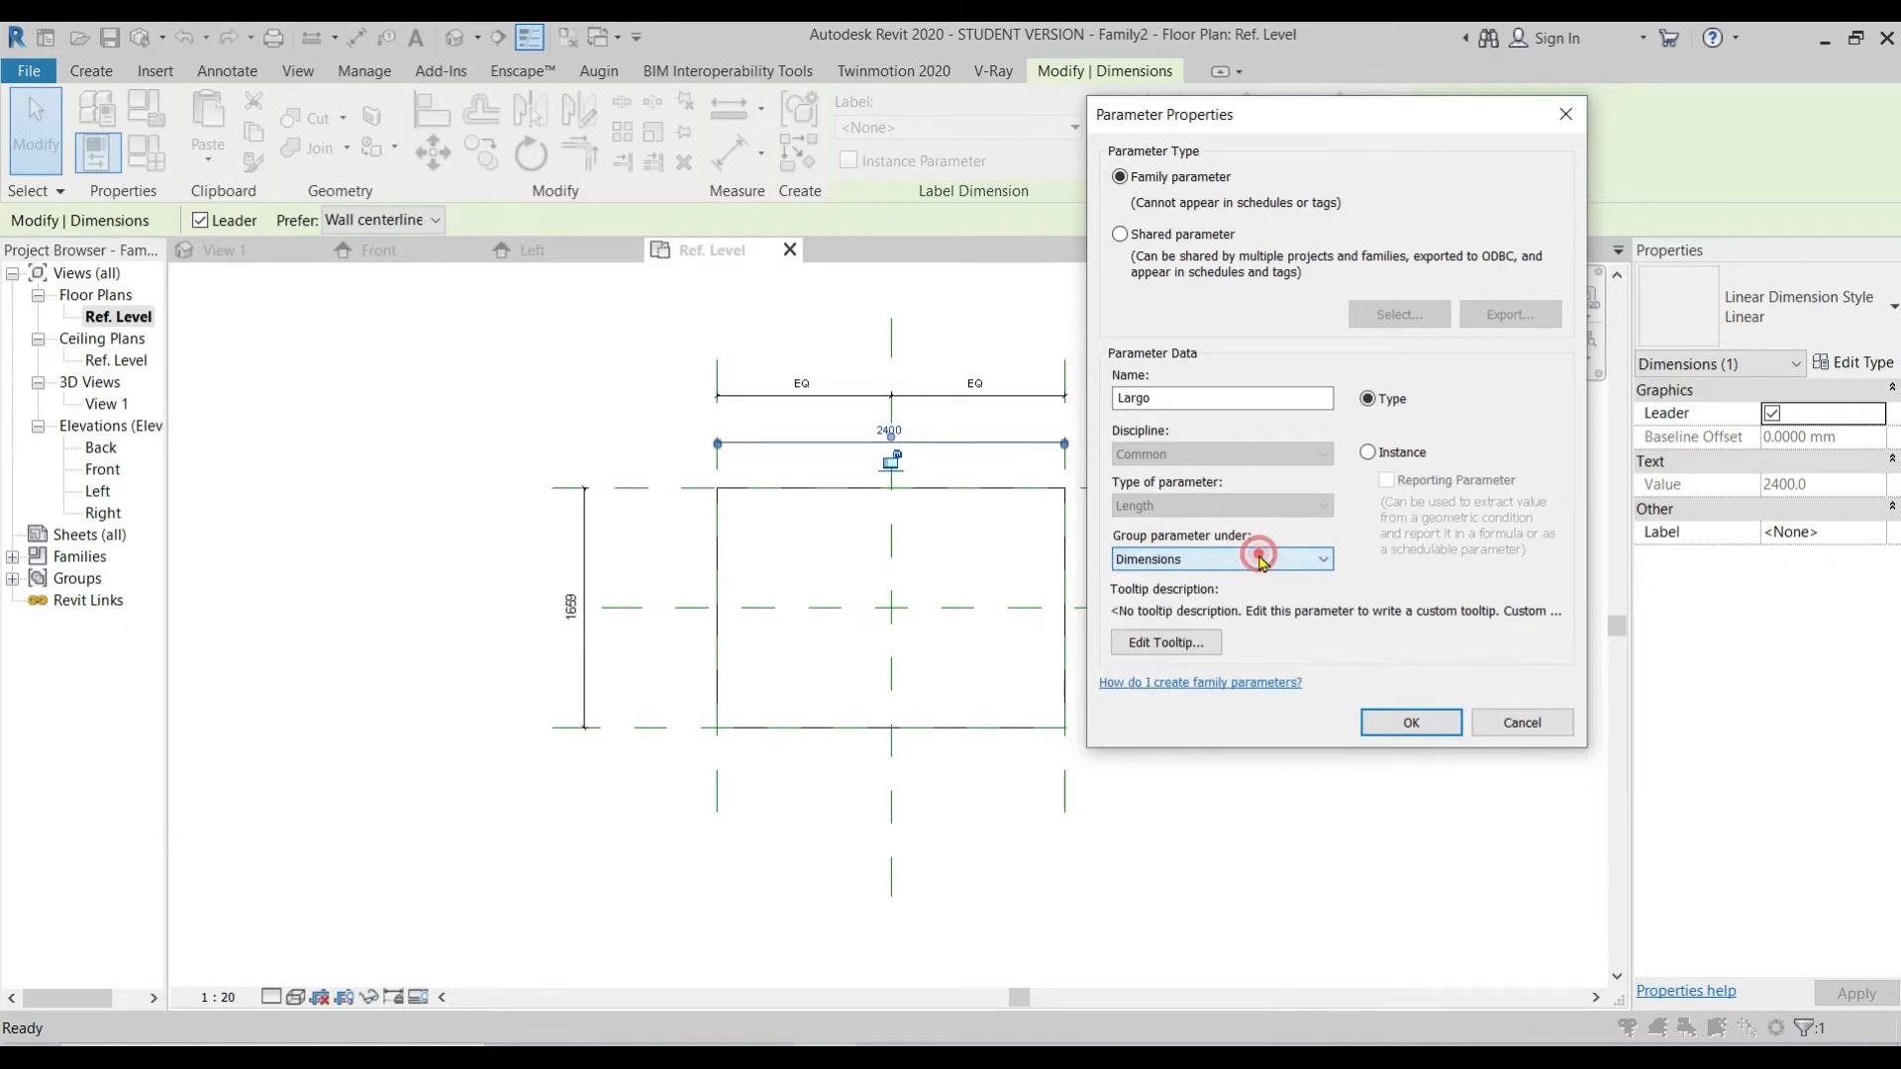
left_click(1404, 723)
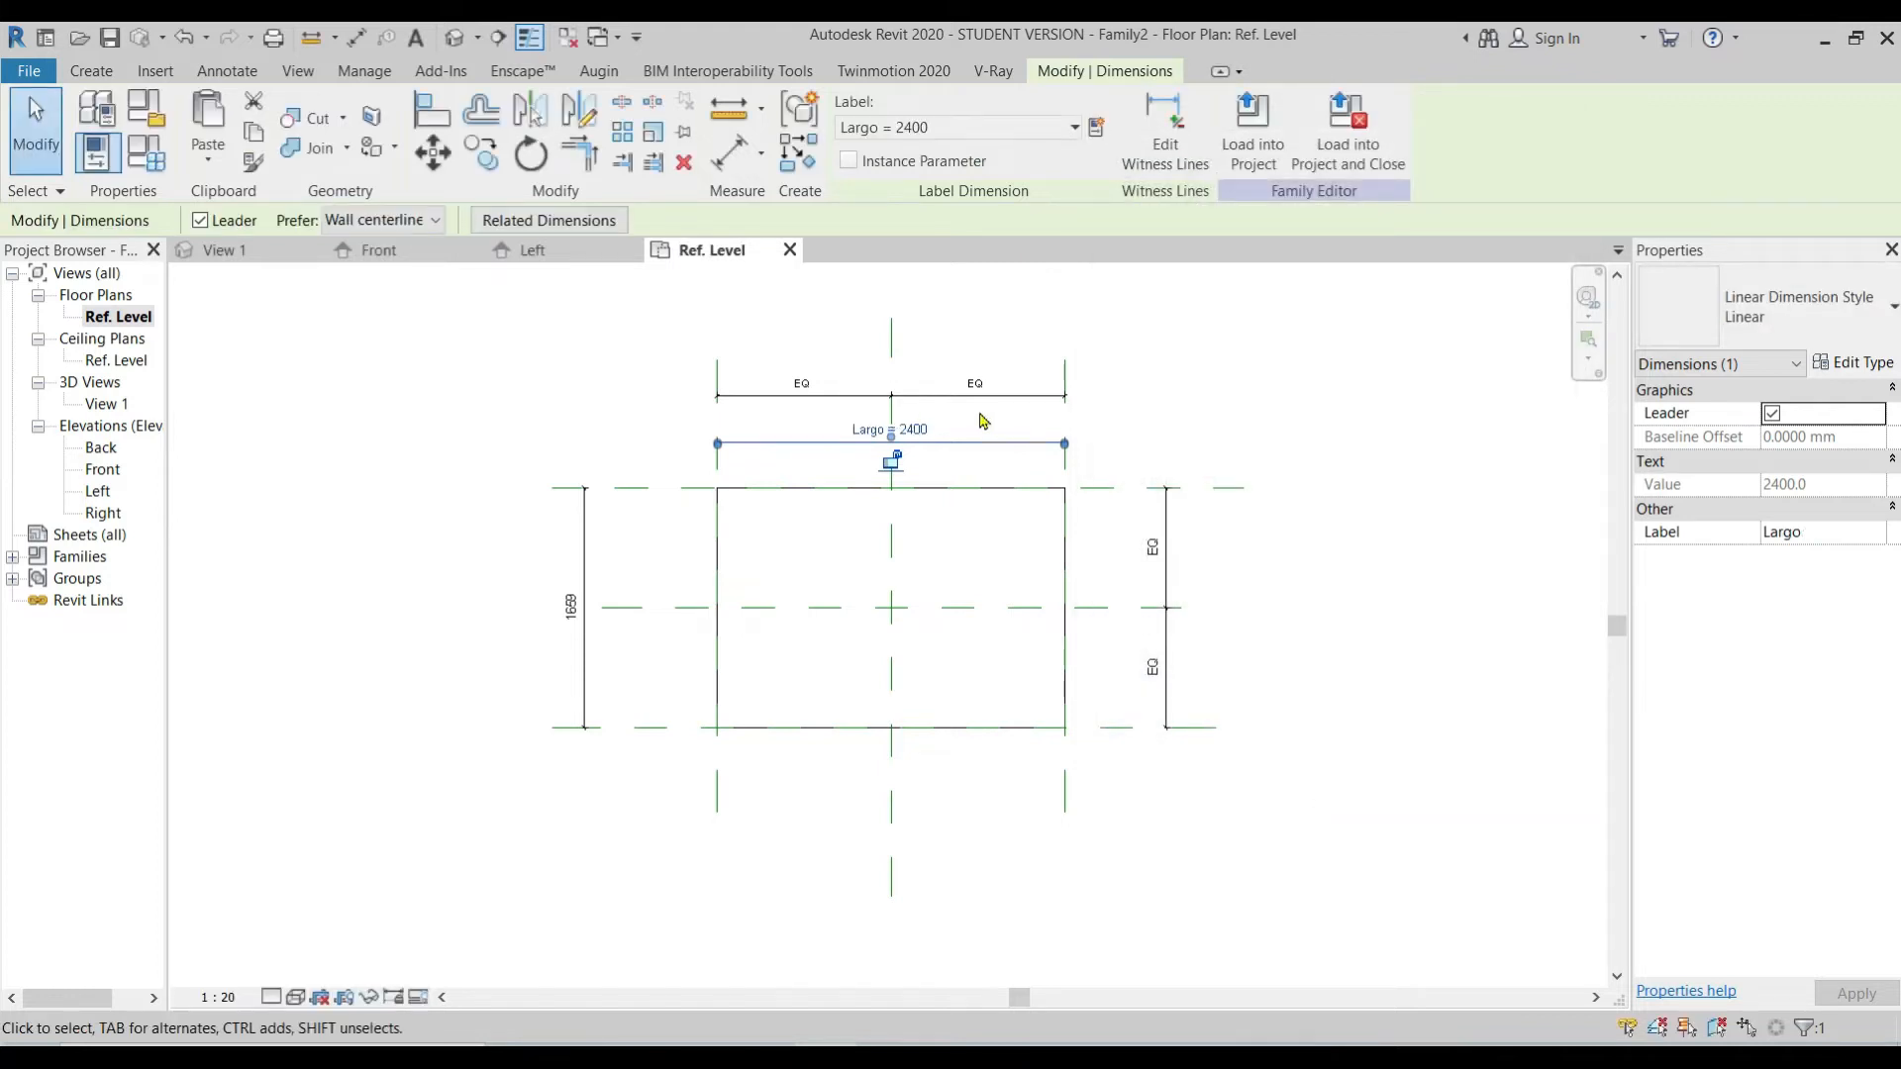
Step: Set the Largo dimension to 200
left_click(915, 436)
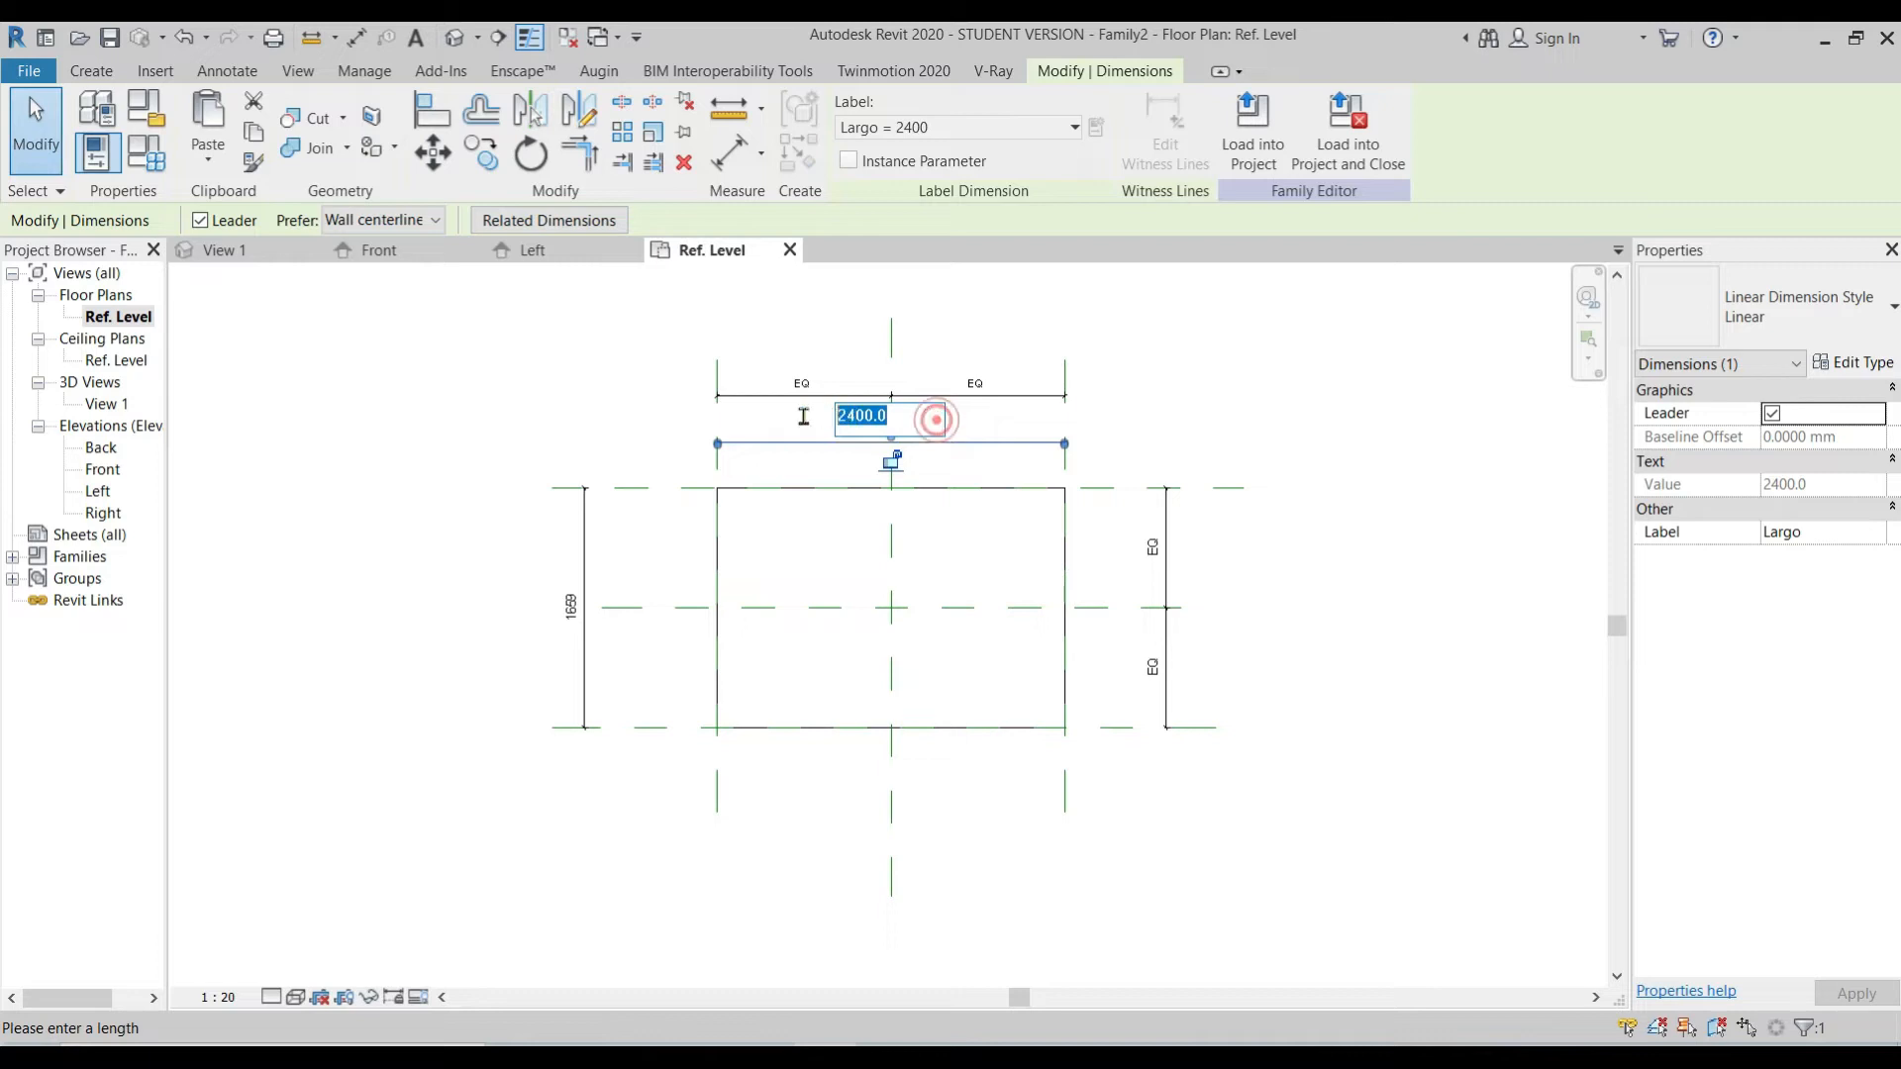
type("2")
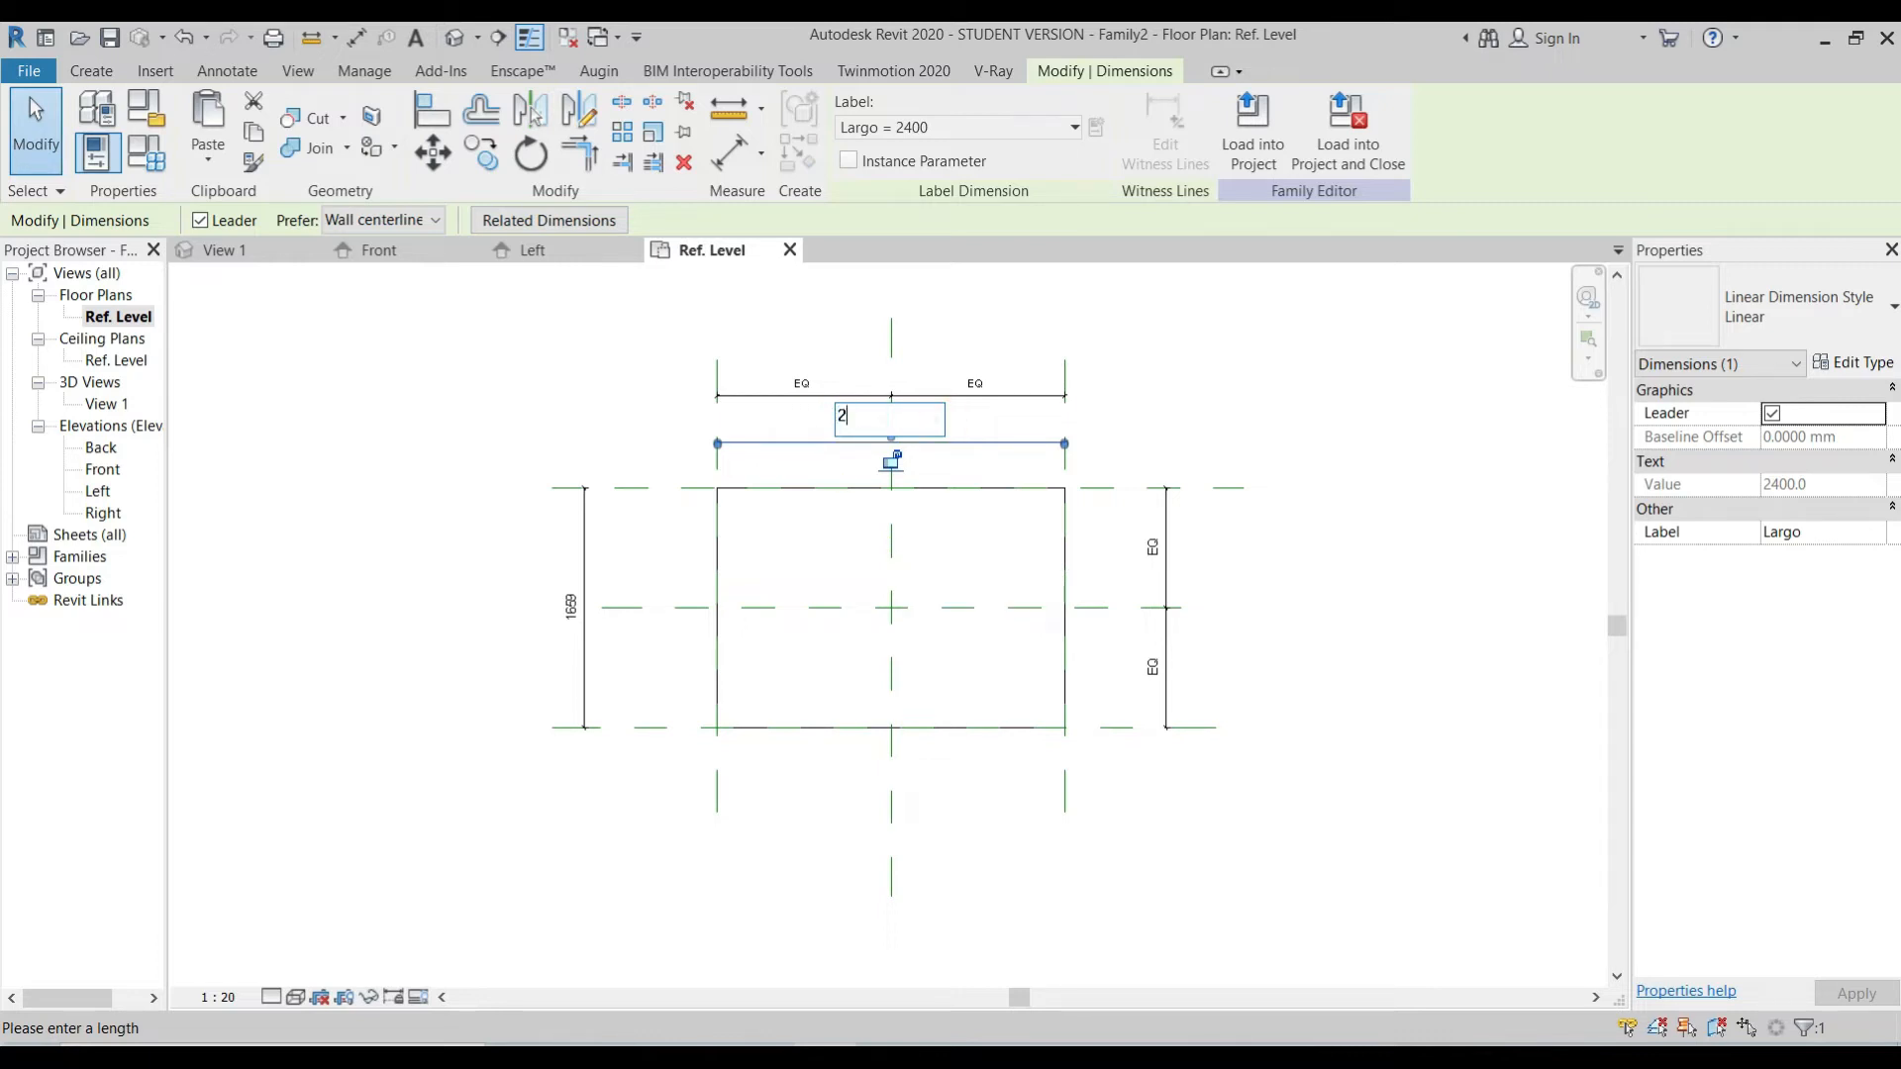
type("00")
key("Return")
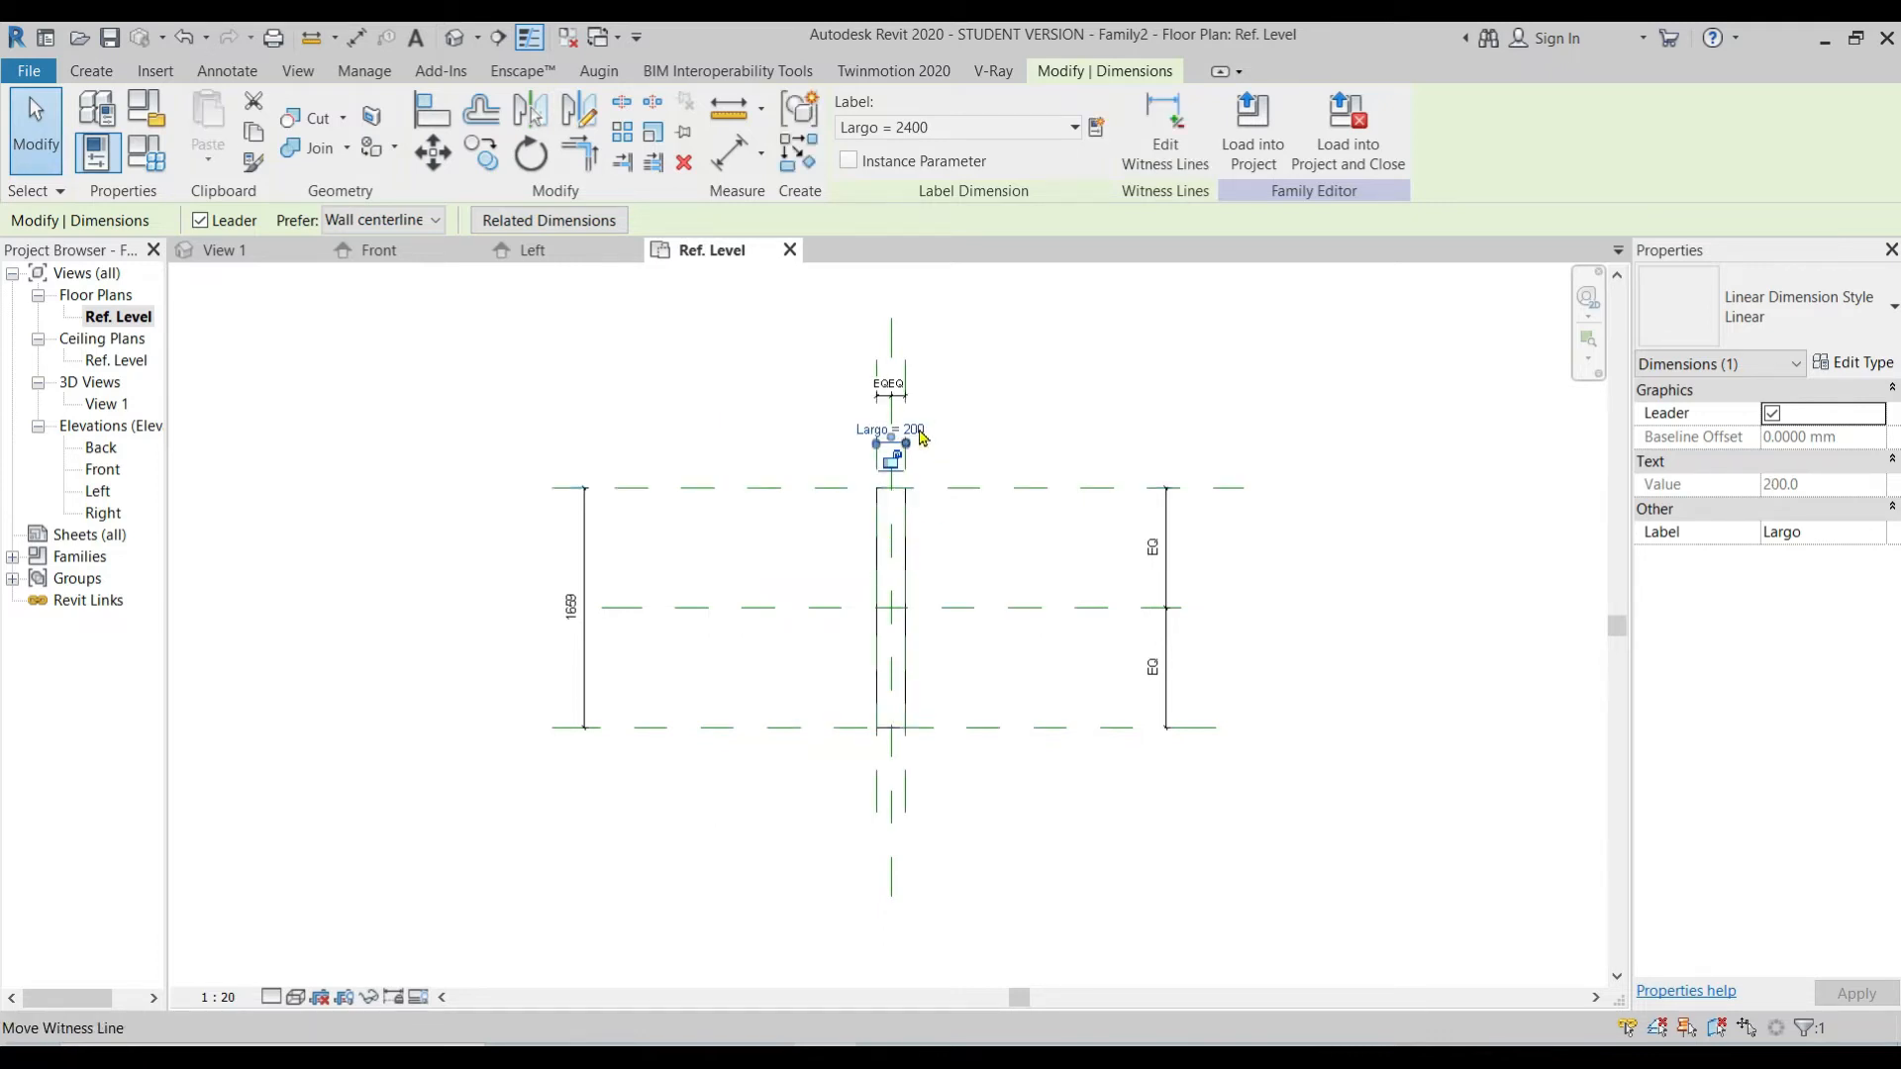
Step: Set the Largo dimension to 2000
left_click(933, 431)
type("2")
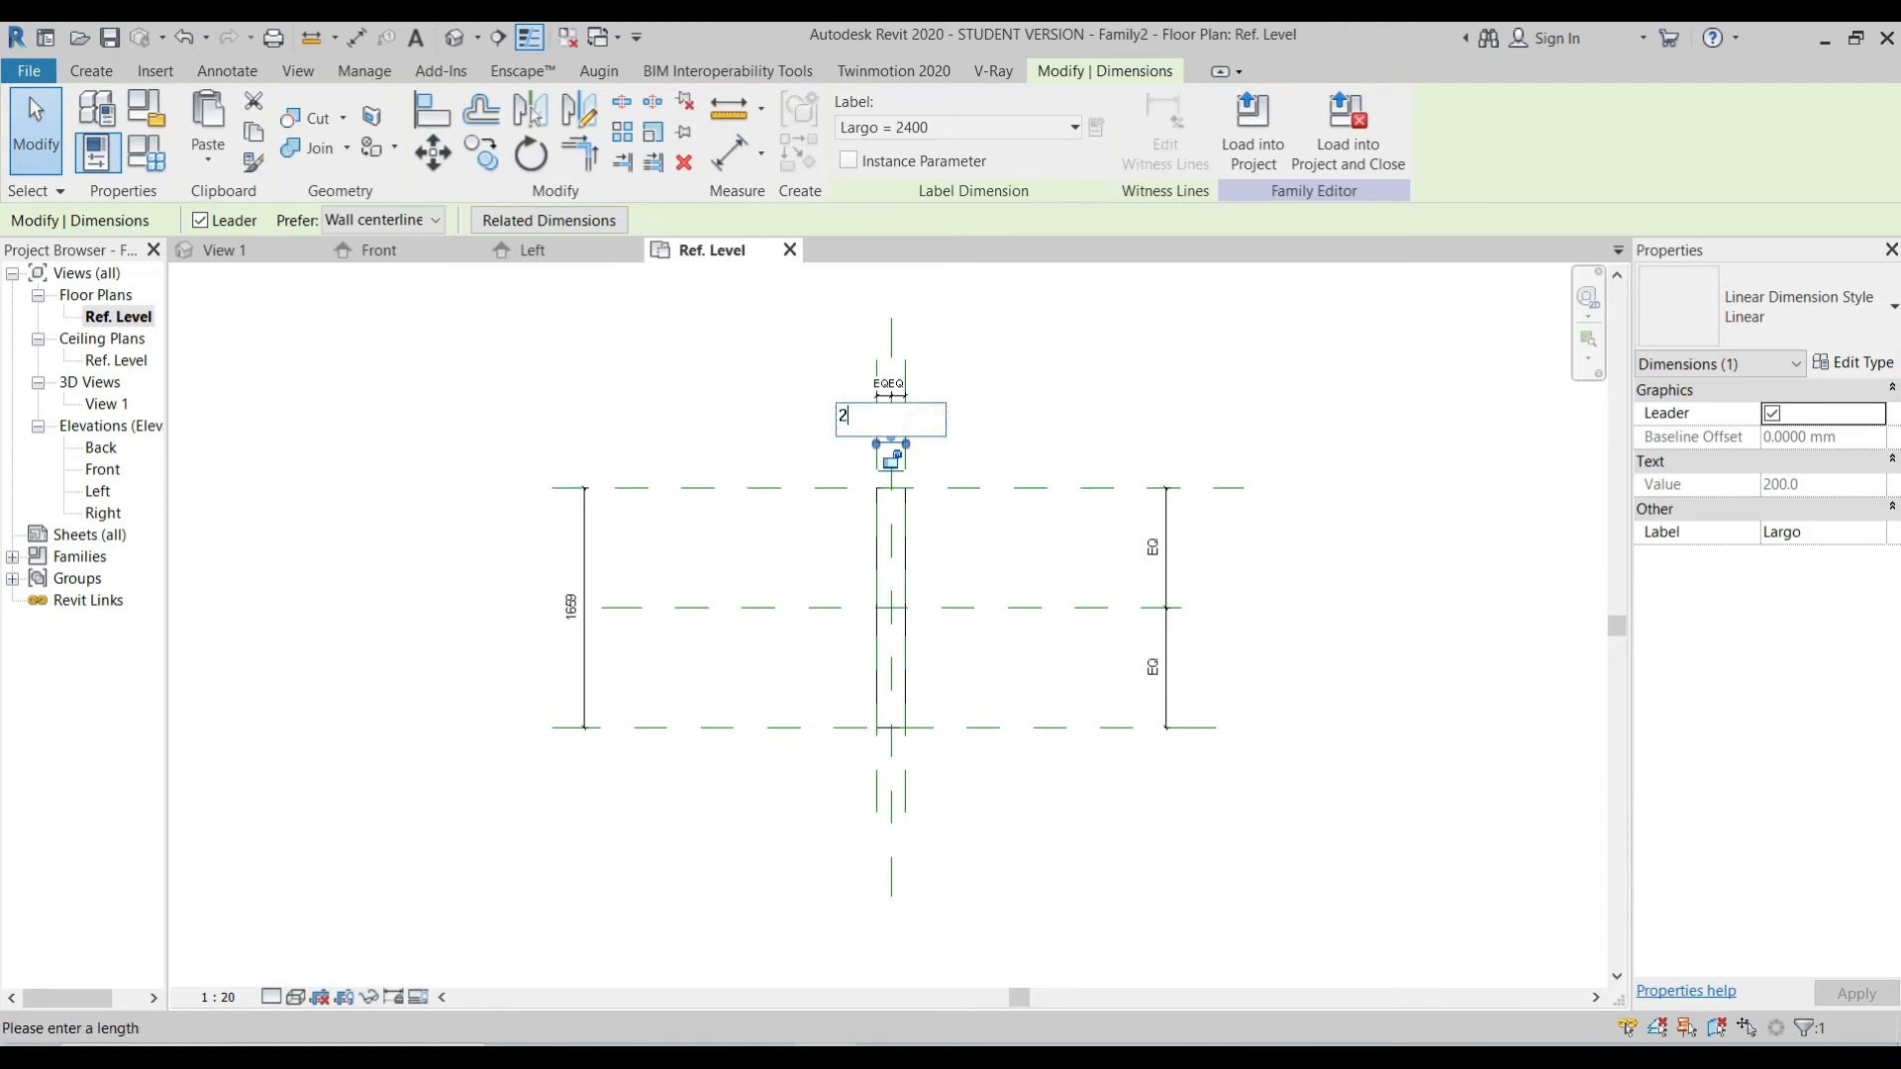
type("000")
key("Return")
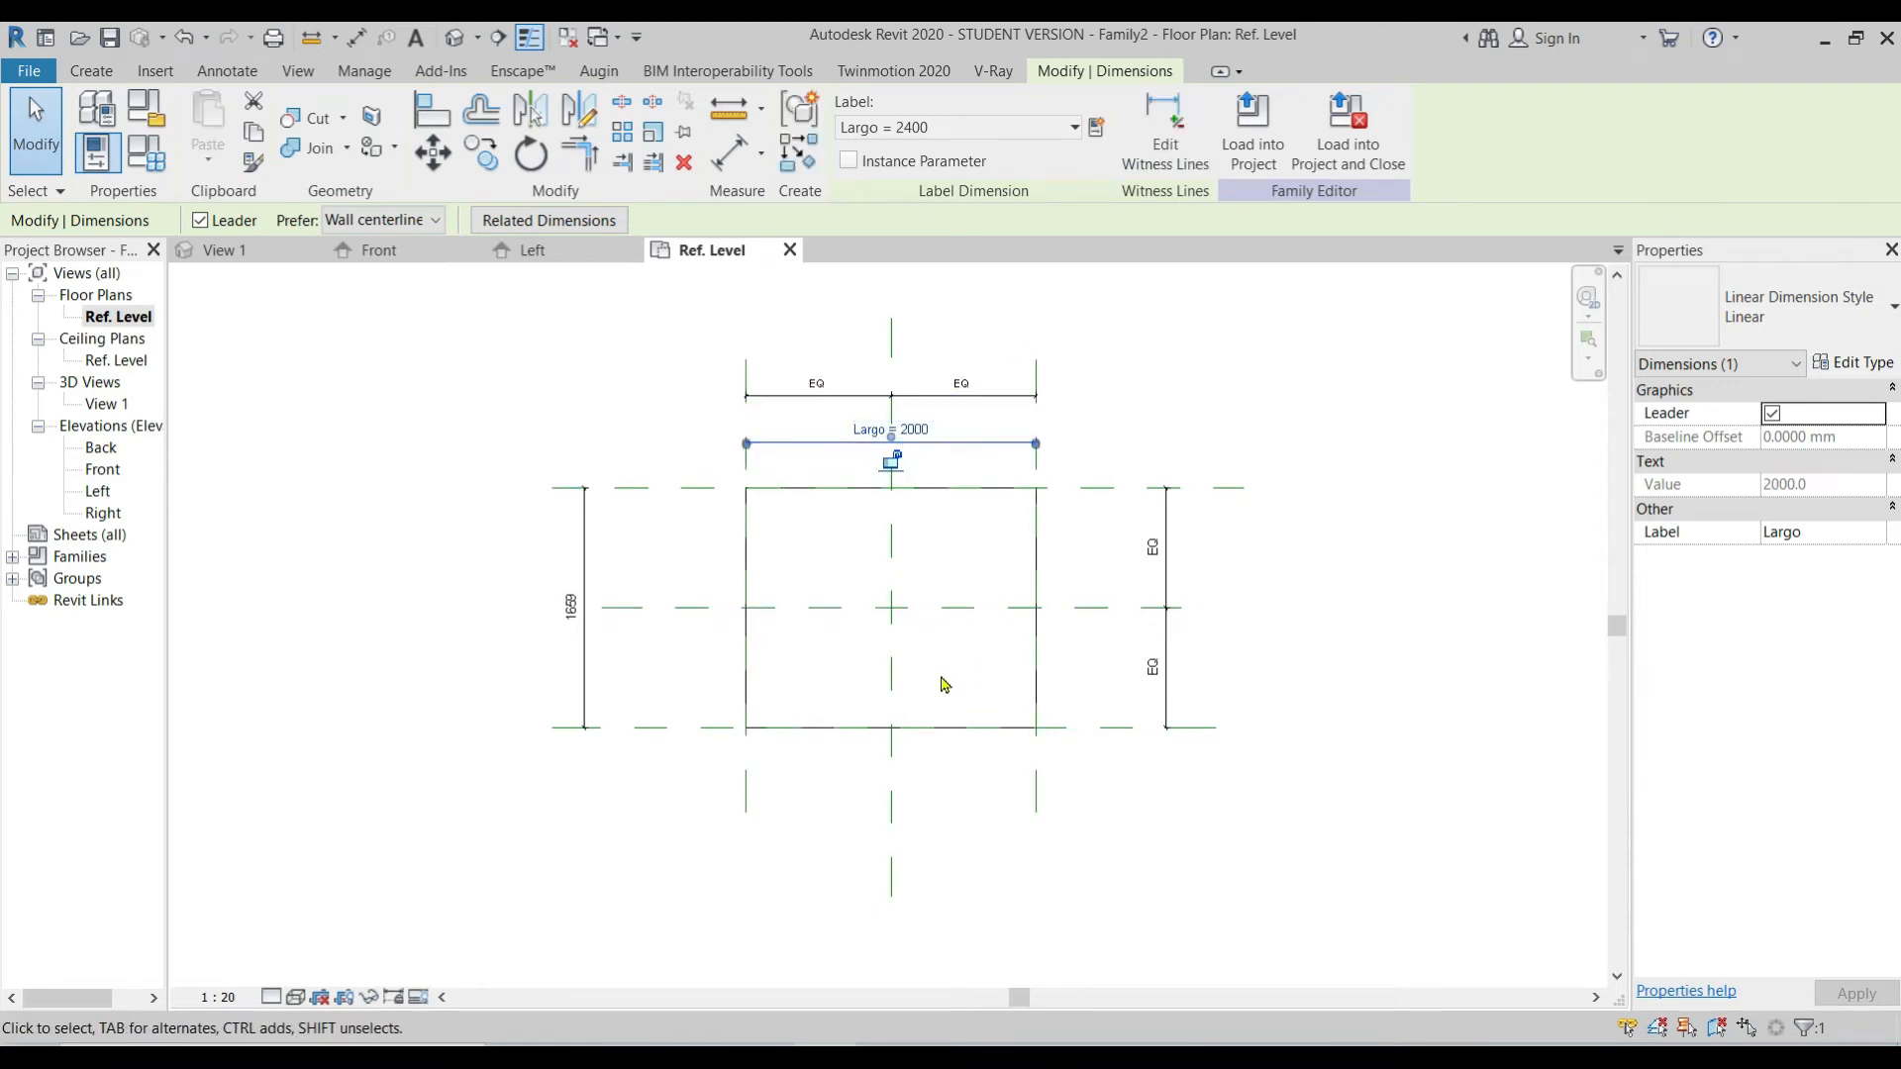
Step: Label the overall vertical dimension beside the rectangle with a new Type family parameter named Ancho, grouped under Dimensions
left_click(598, 828)
left_click(586, 635)
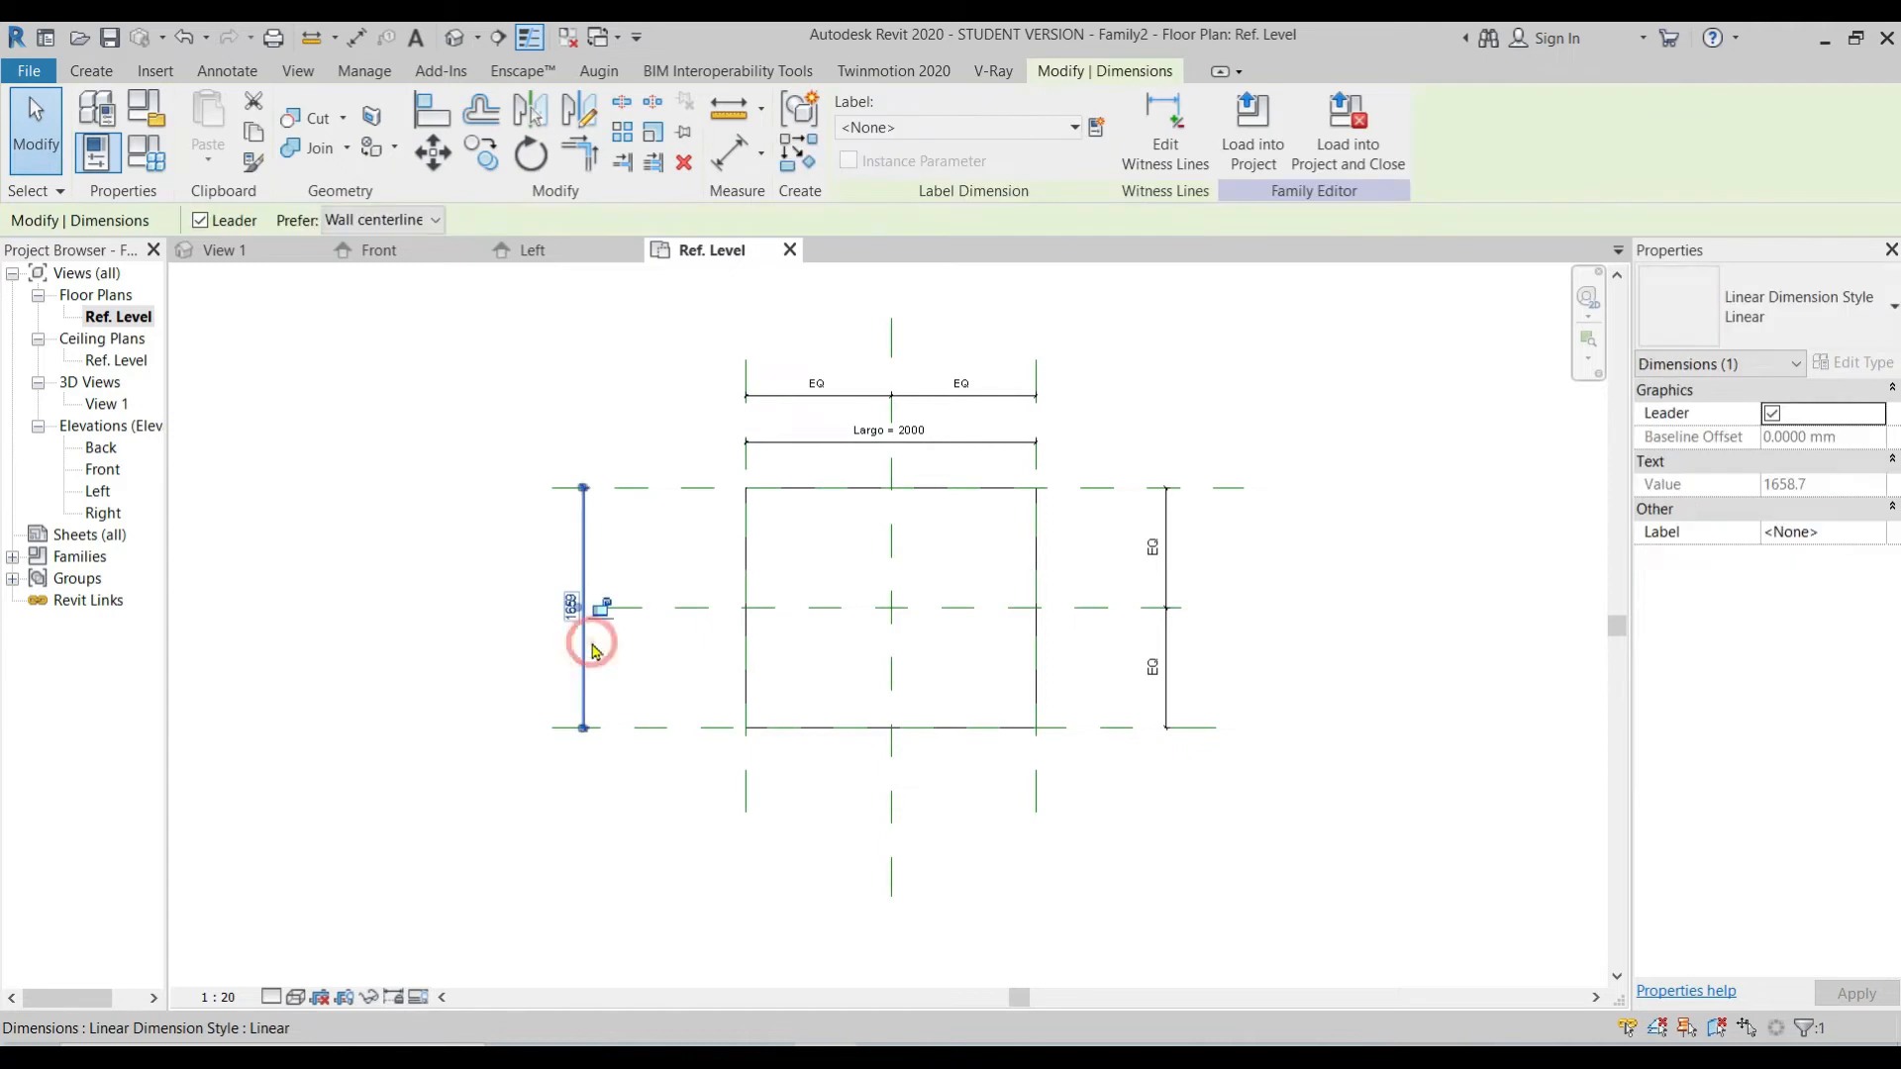
left_click(1099, 129)
type("Ancho")
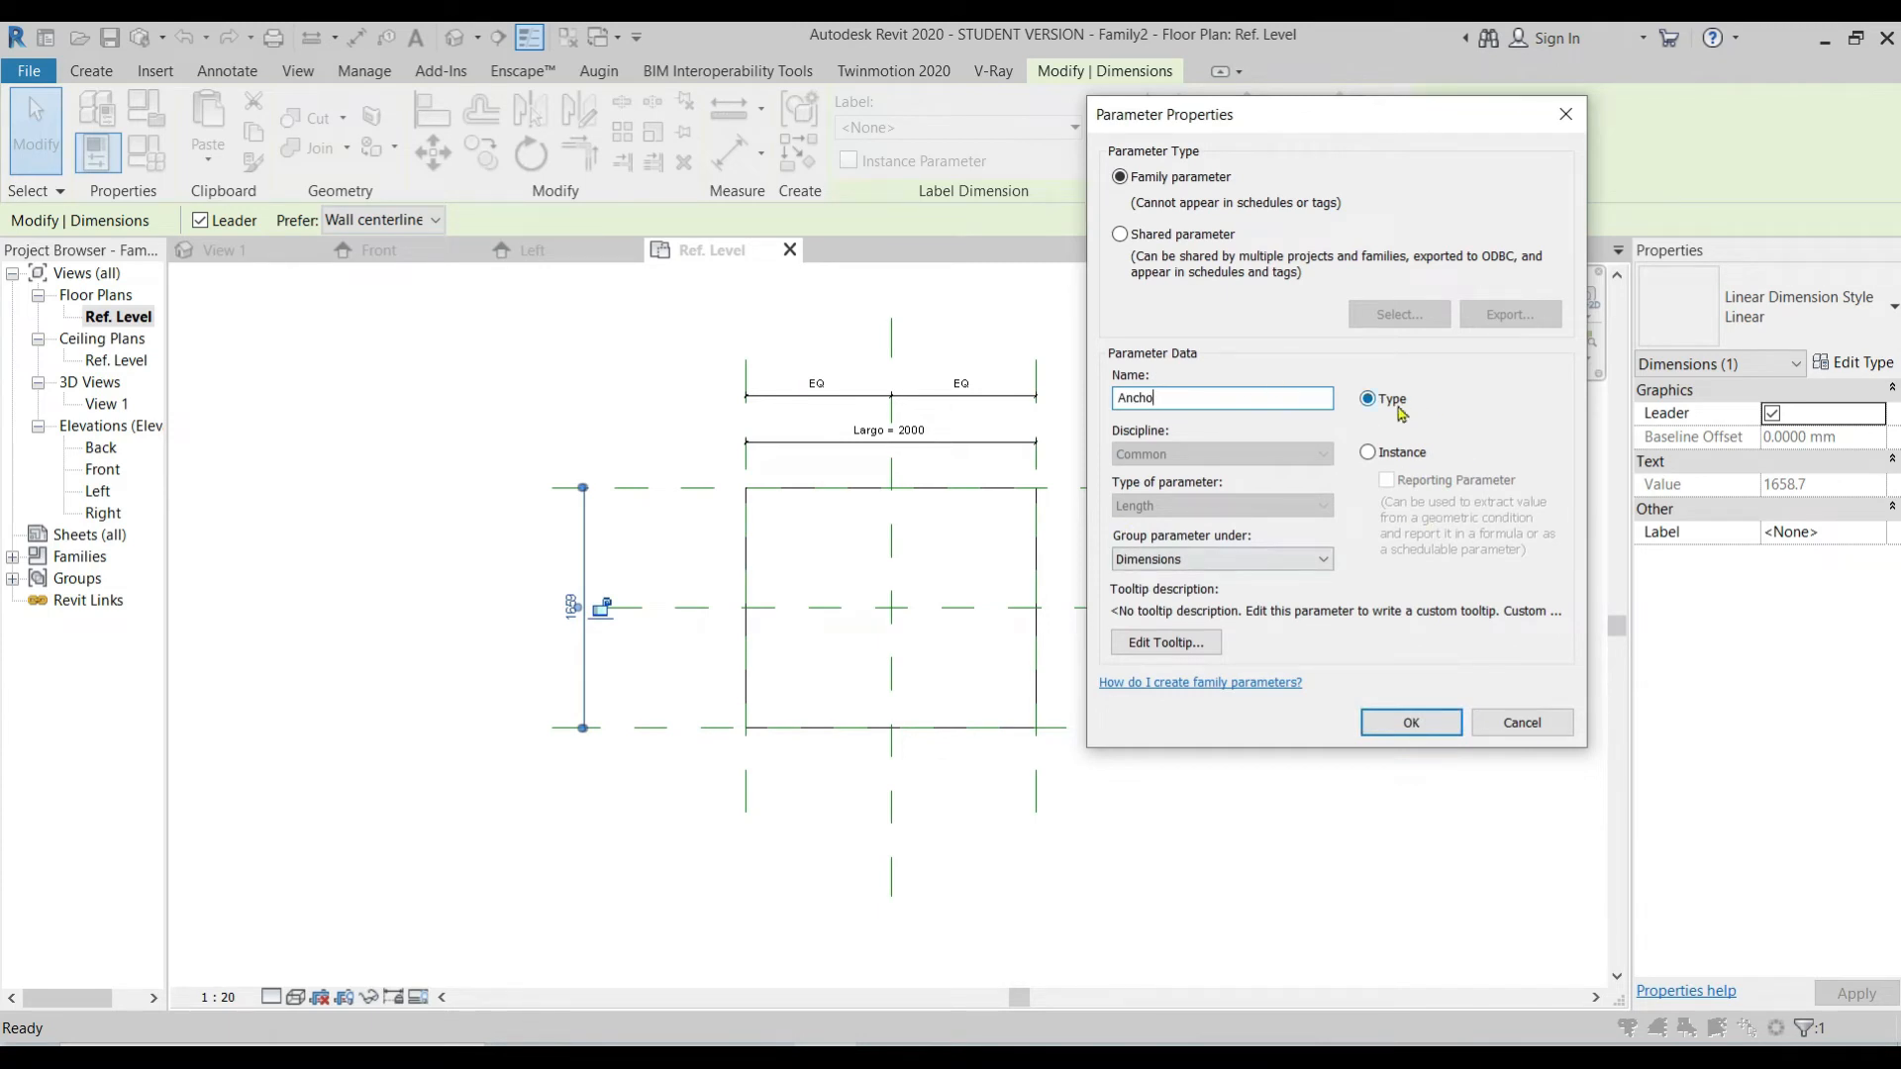
left_click(1209, 179)
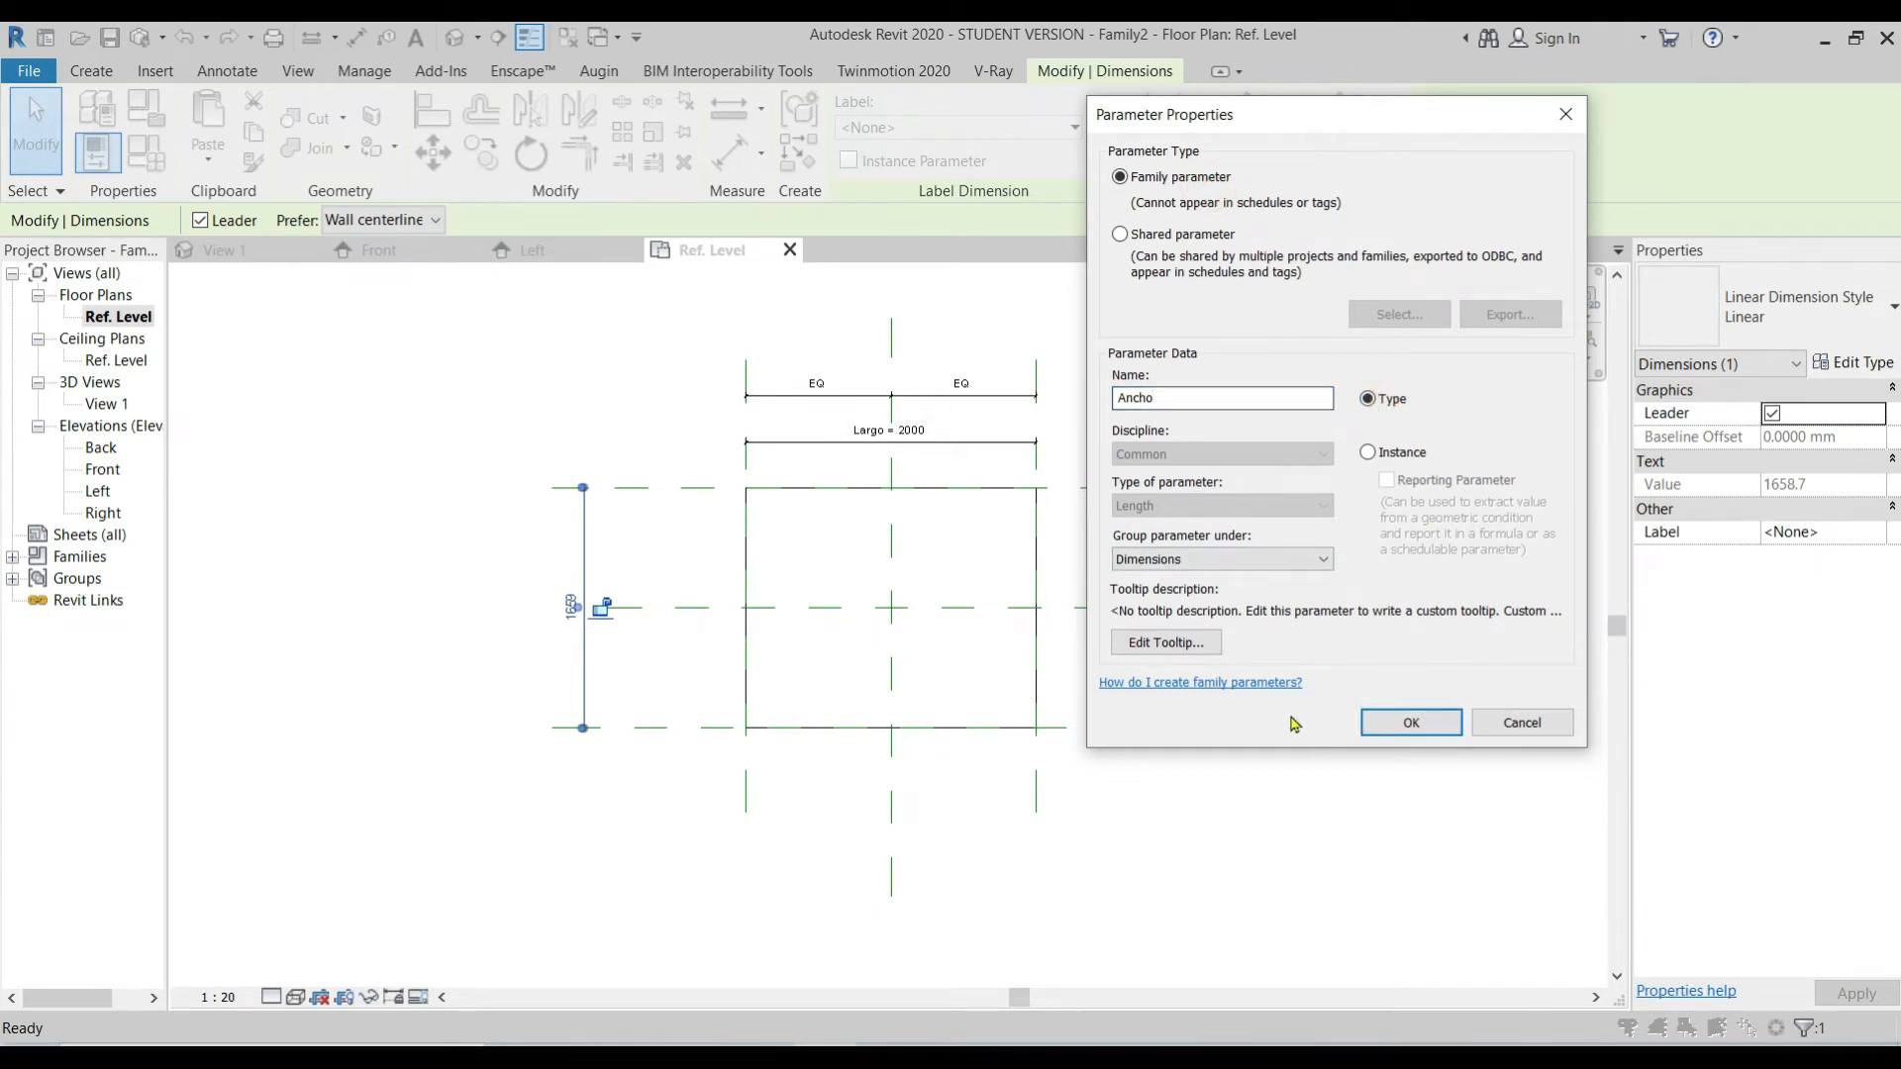
left_click(1411, 723)
left_click(730, 857)
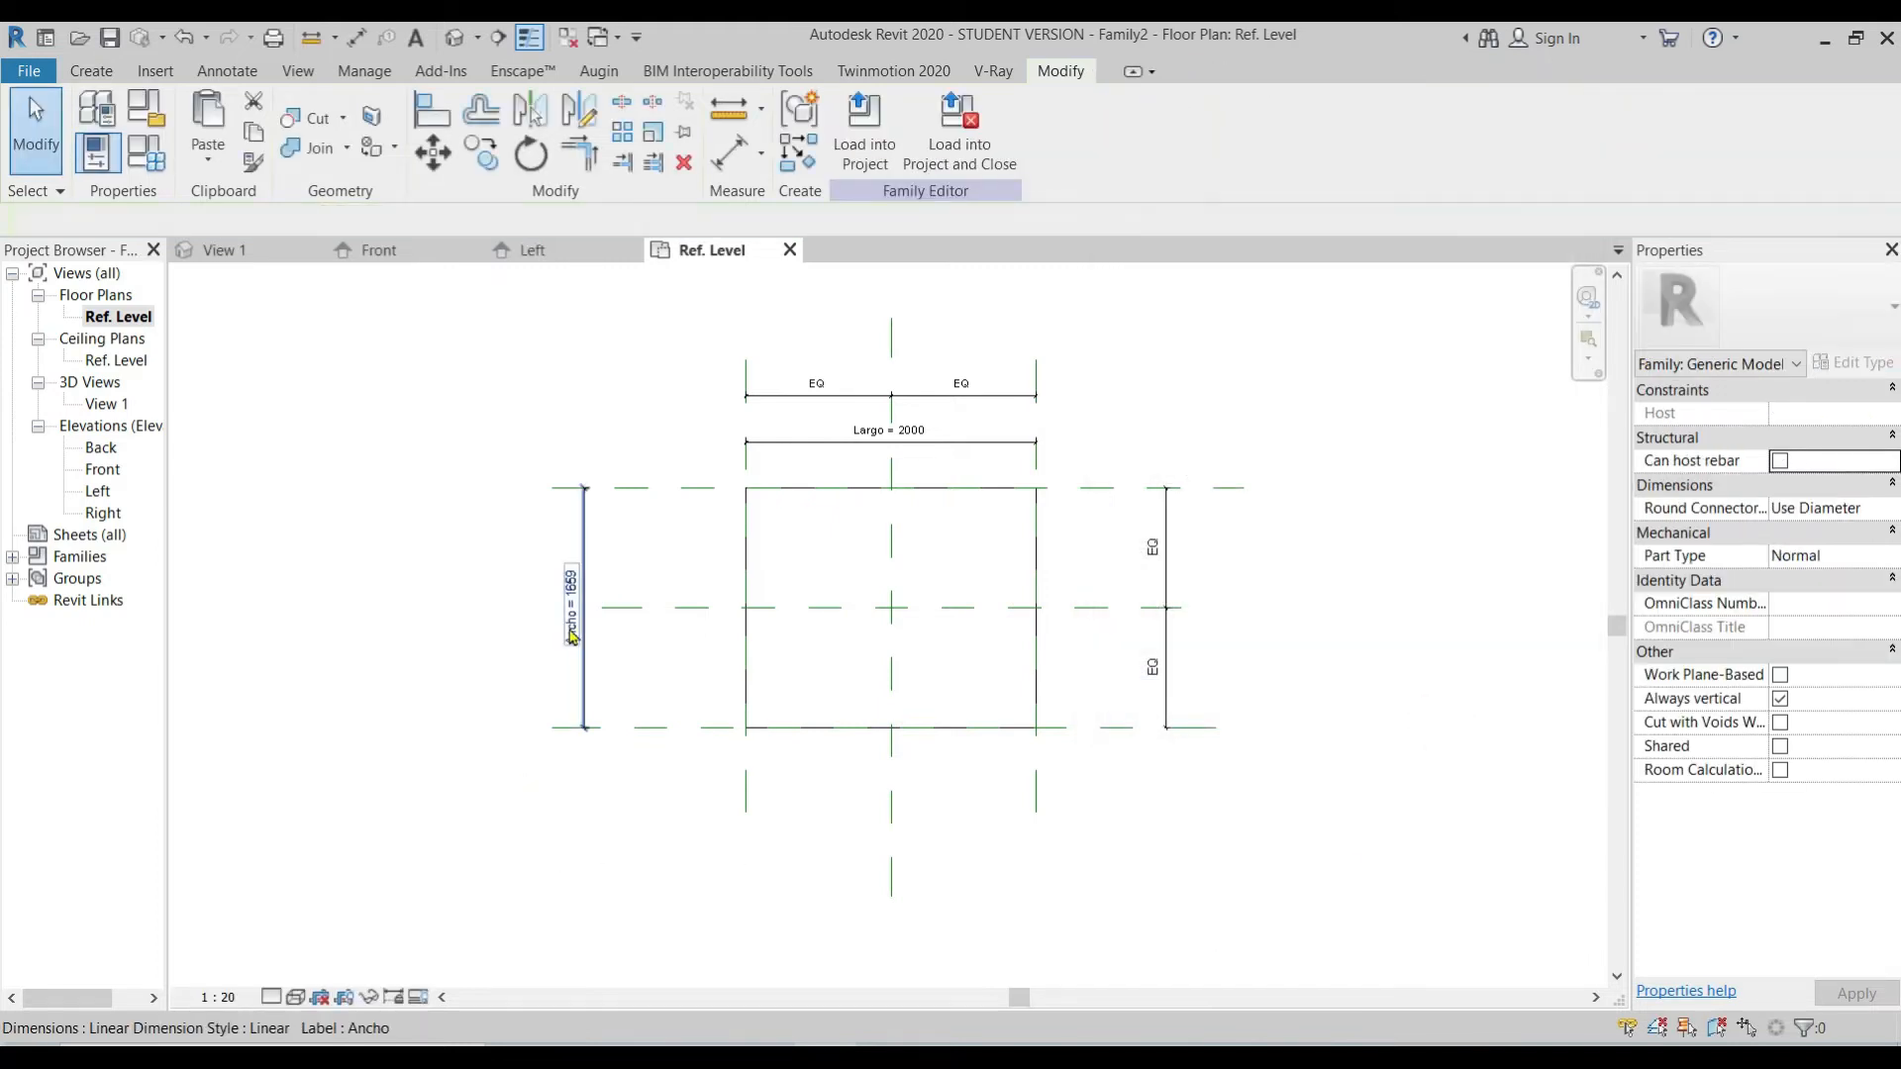
Step: Set the Ancho dimension to 2000
left_click(570, 667)
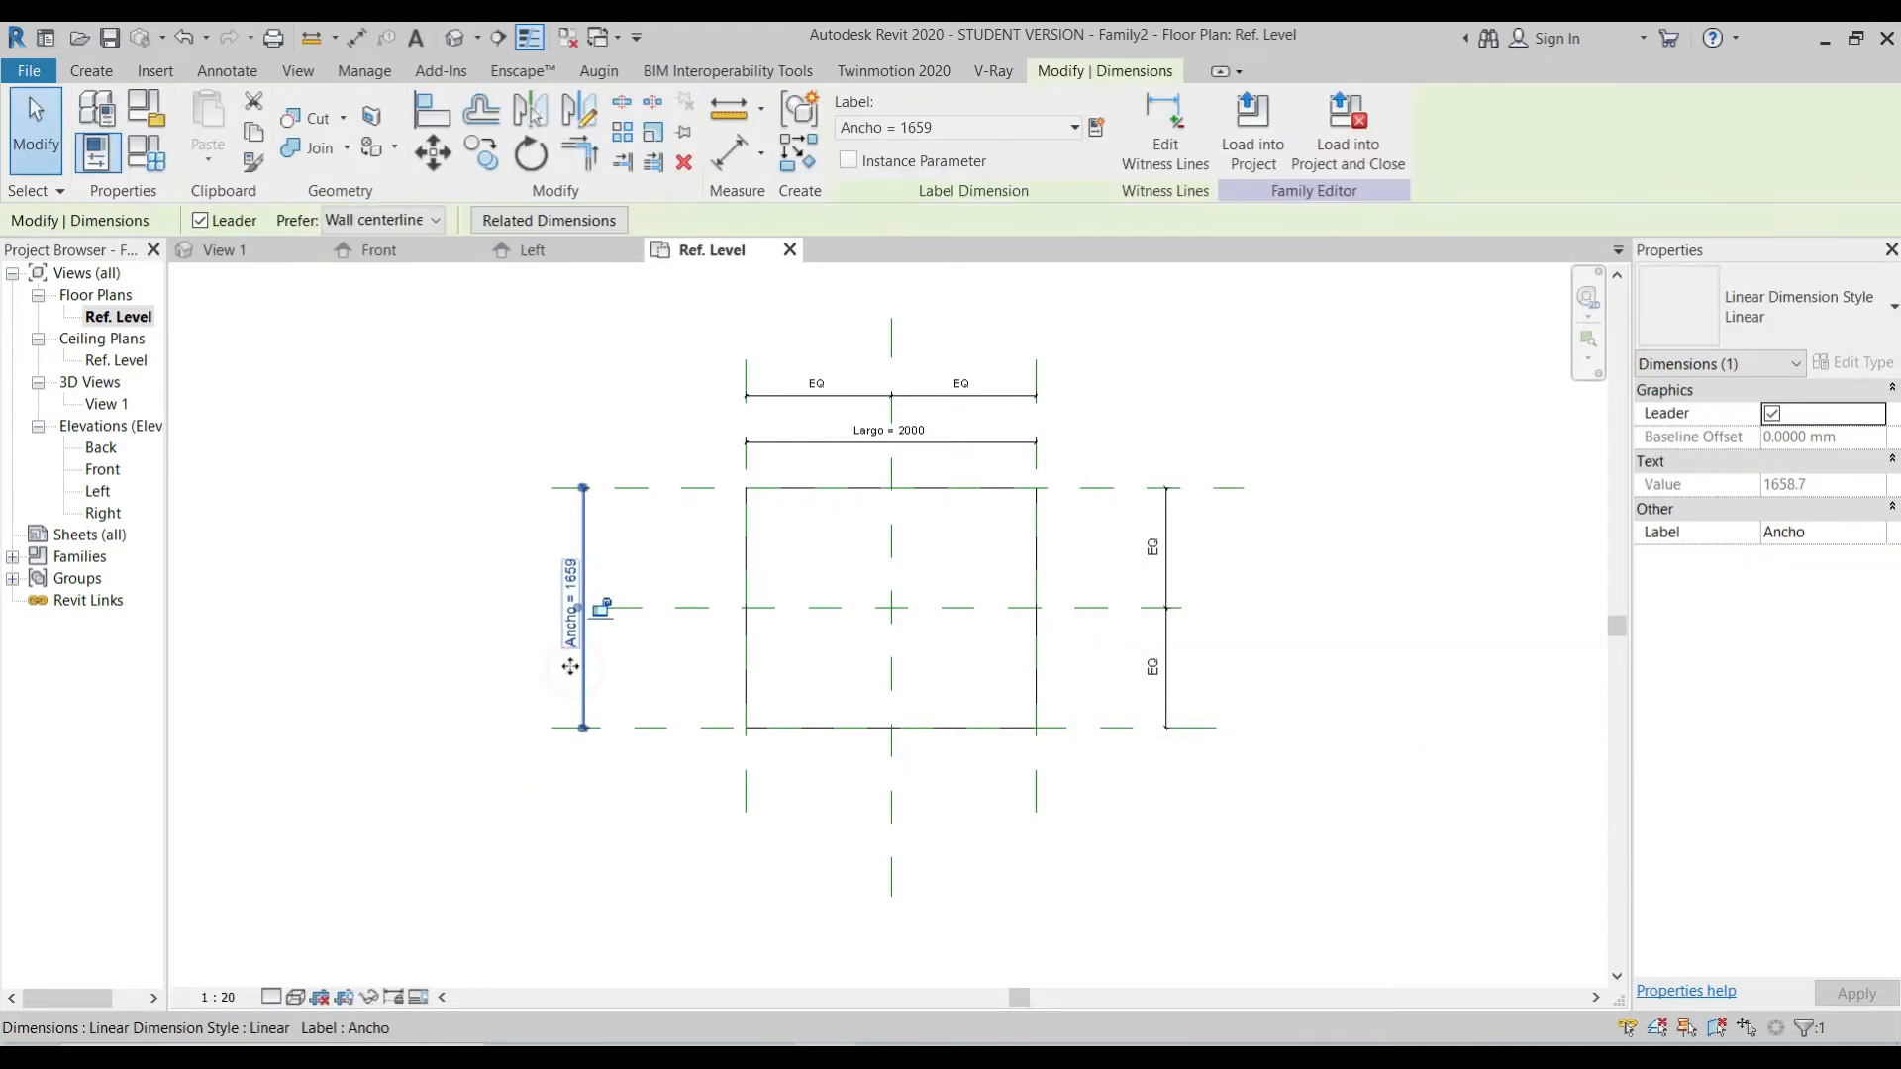
left_click(571, 619)
type("20")
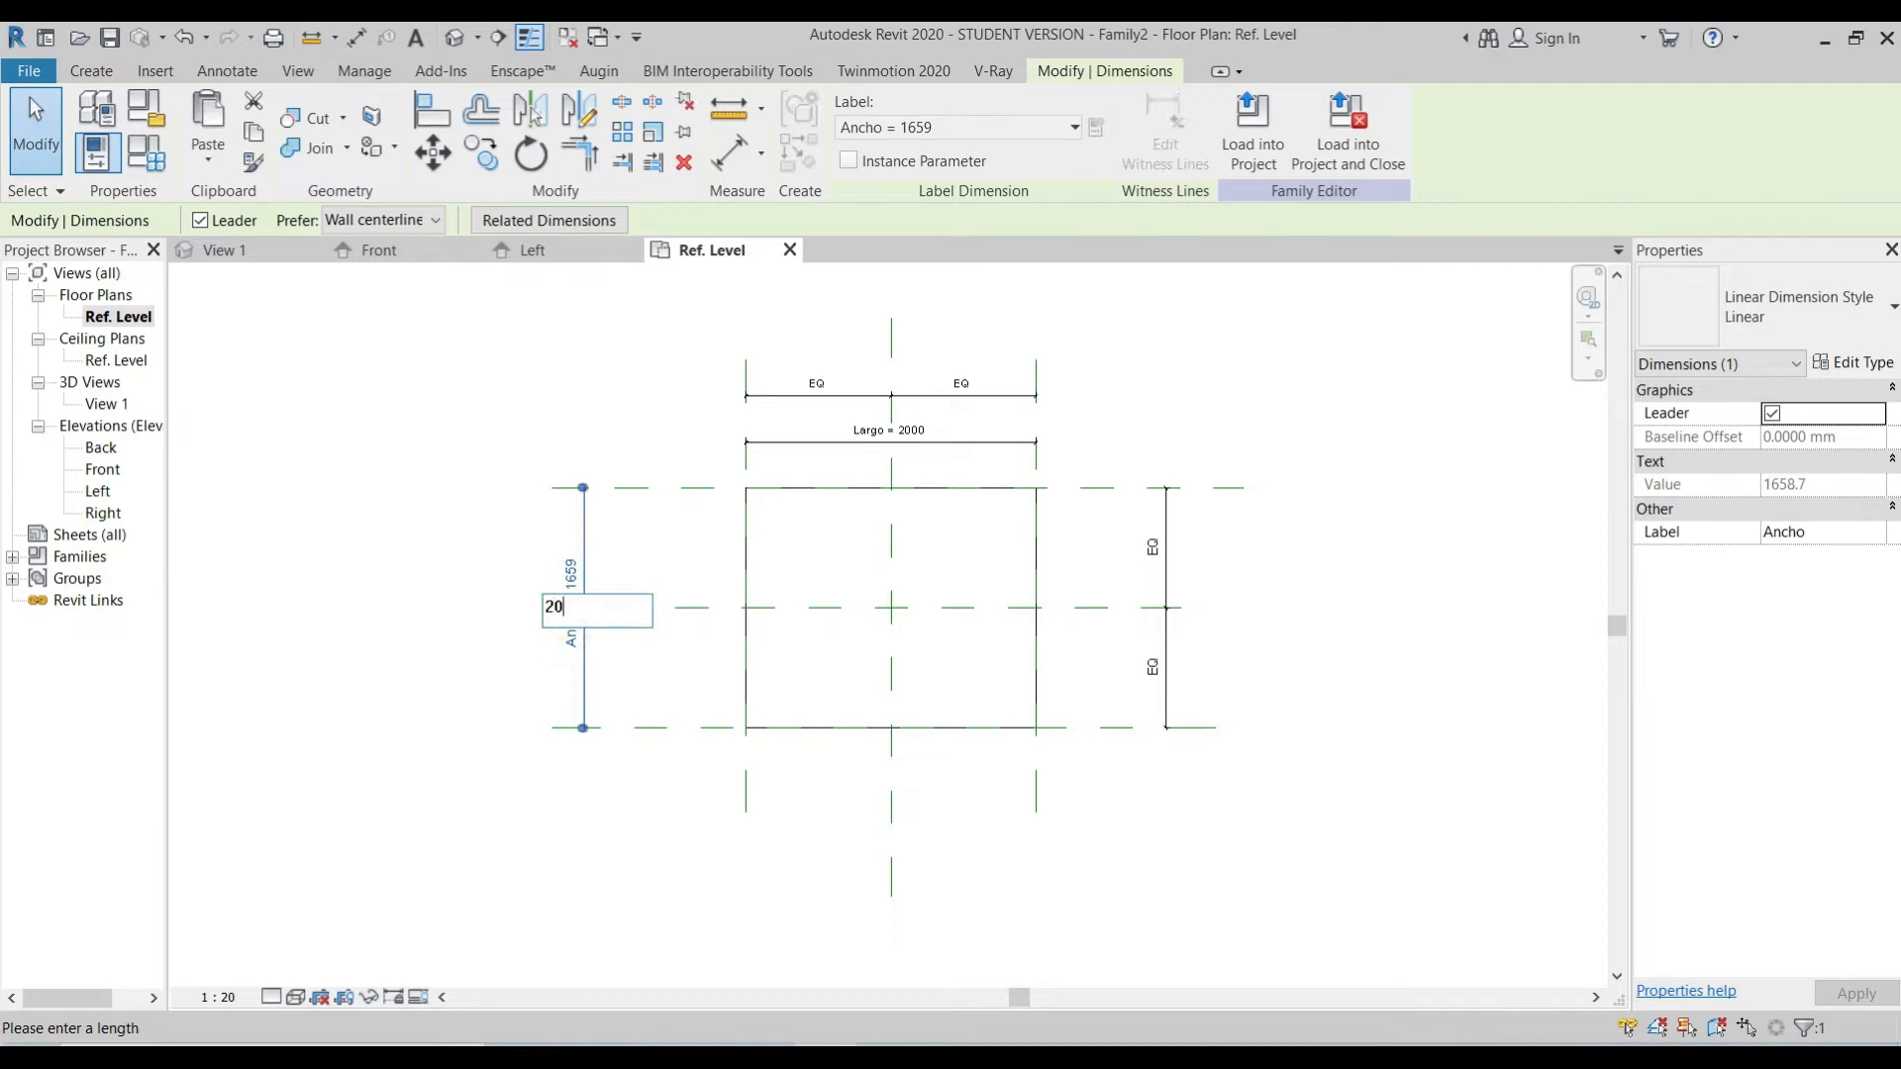
type("00")
key("Return")
left_click(540, 701)
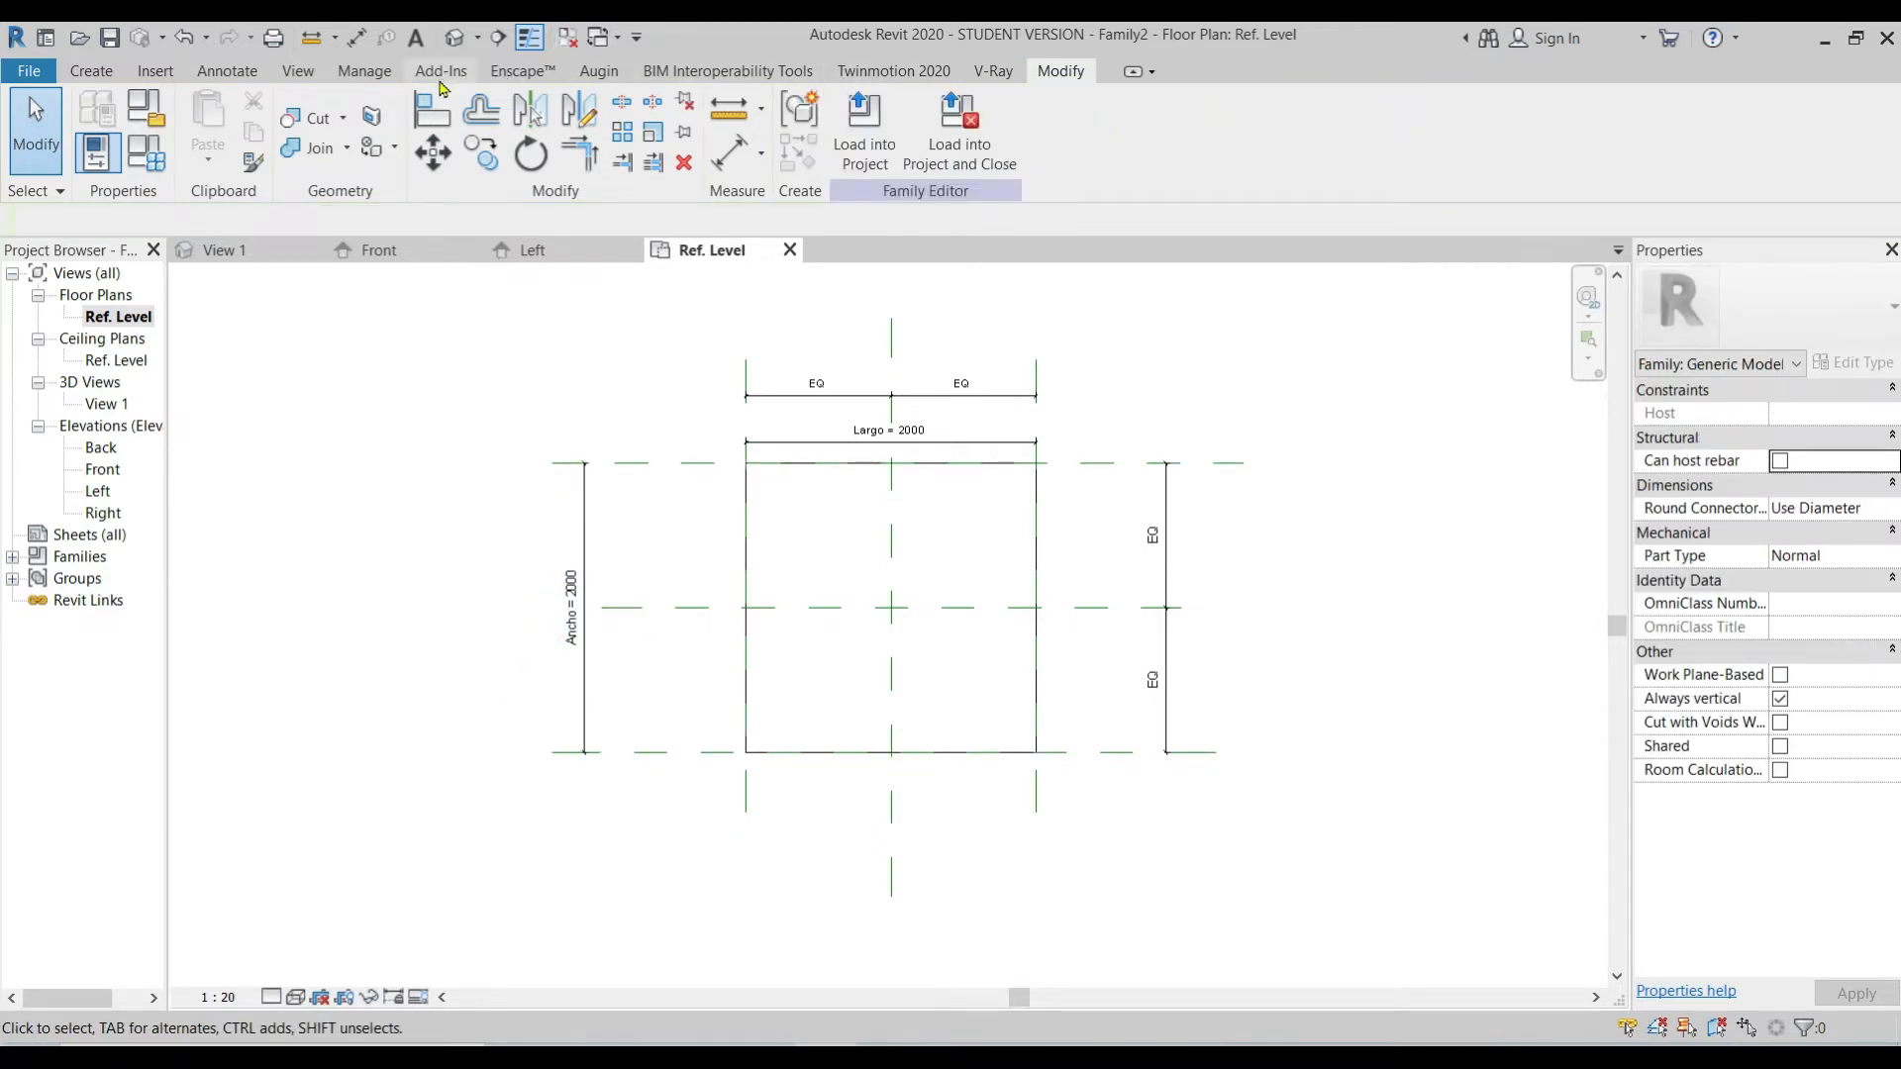
Step: Set the project length units to meters with 2 decimal places and the m unit symbol
left_click(364, 71)
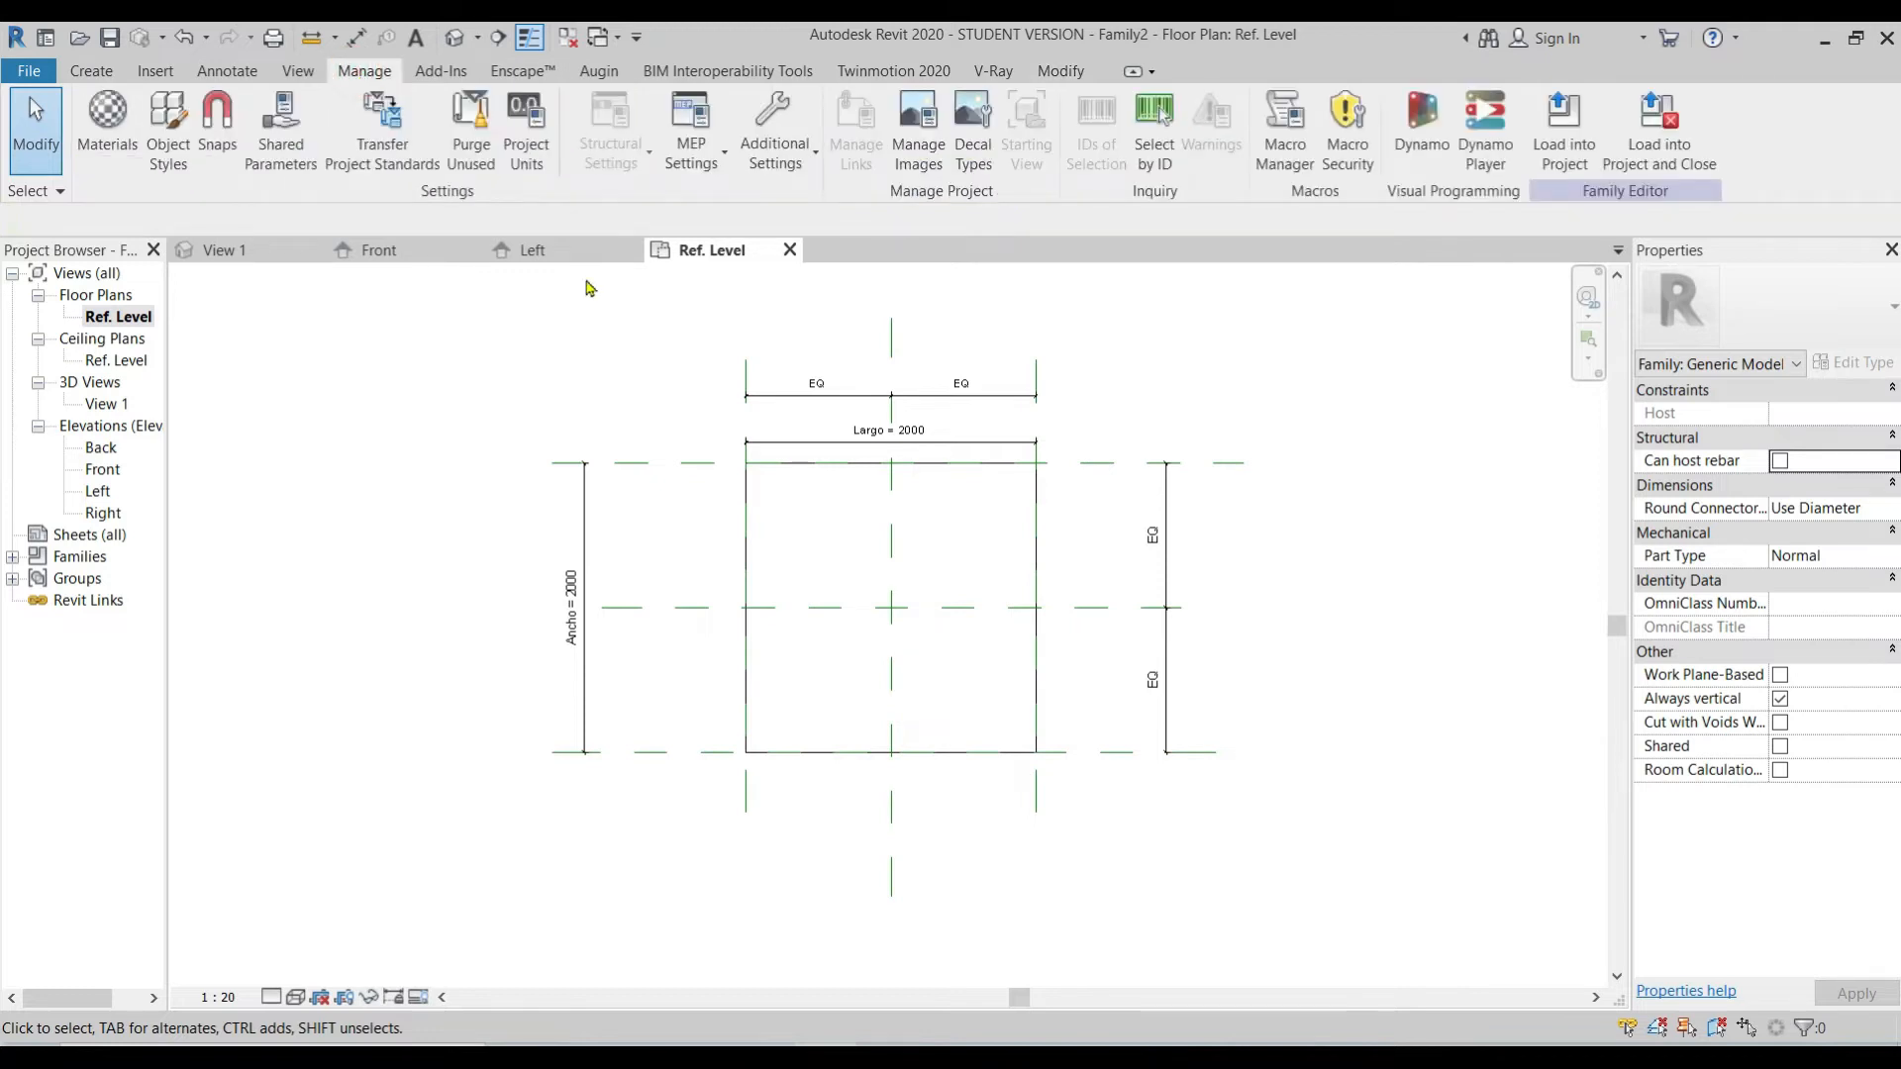
left_click(530, 133)
left_click(1583, 211)
left_click(369, 228)
left_click(287, 313)
left_click(220, 292)
left_click(150, 384)
left_click(178, 347)
left_click(176, 379)
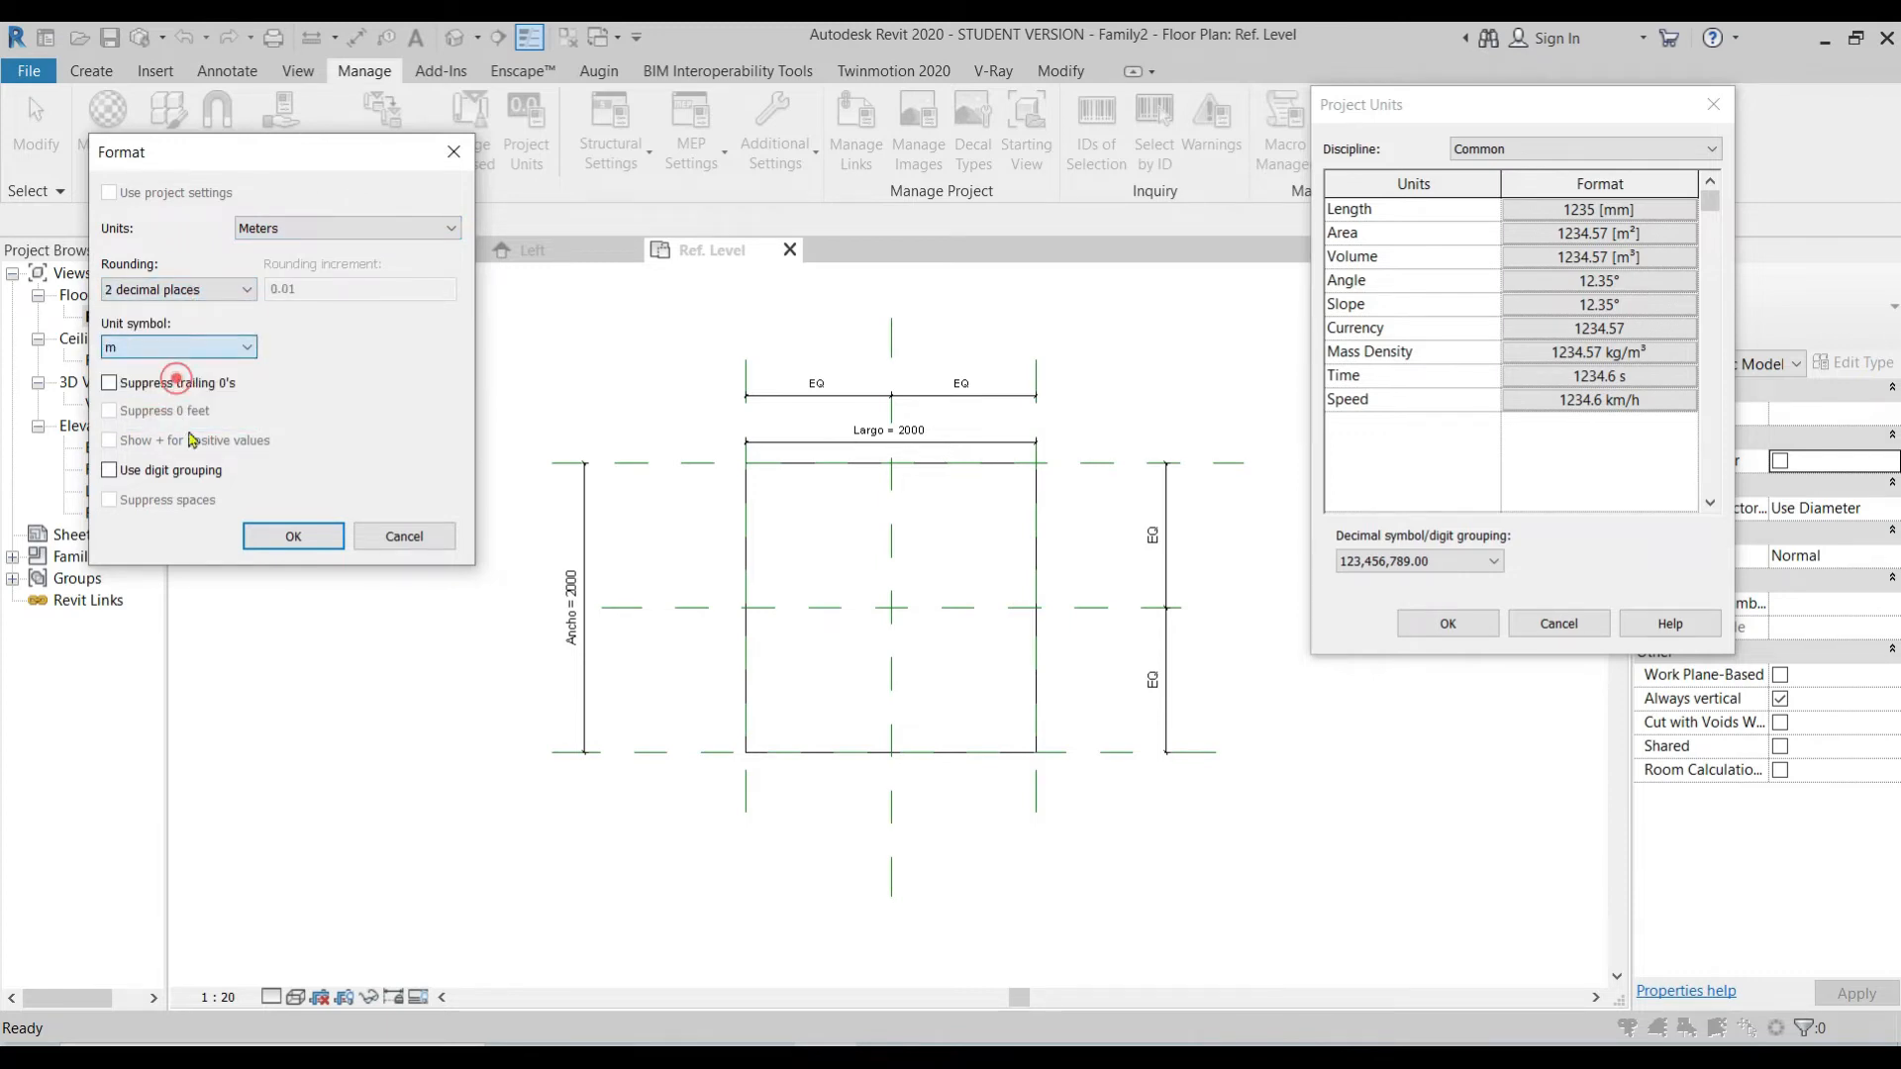
left_click(290, 538)
left_click(1446, 624)
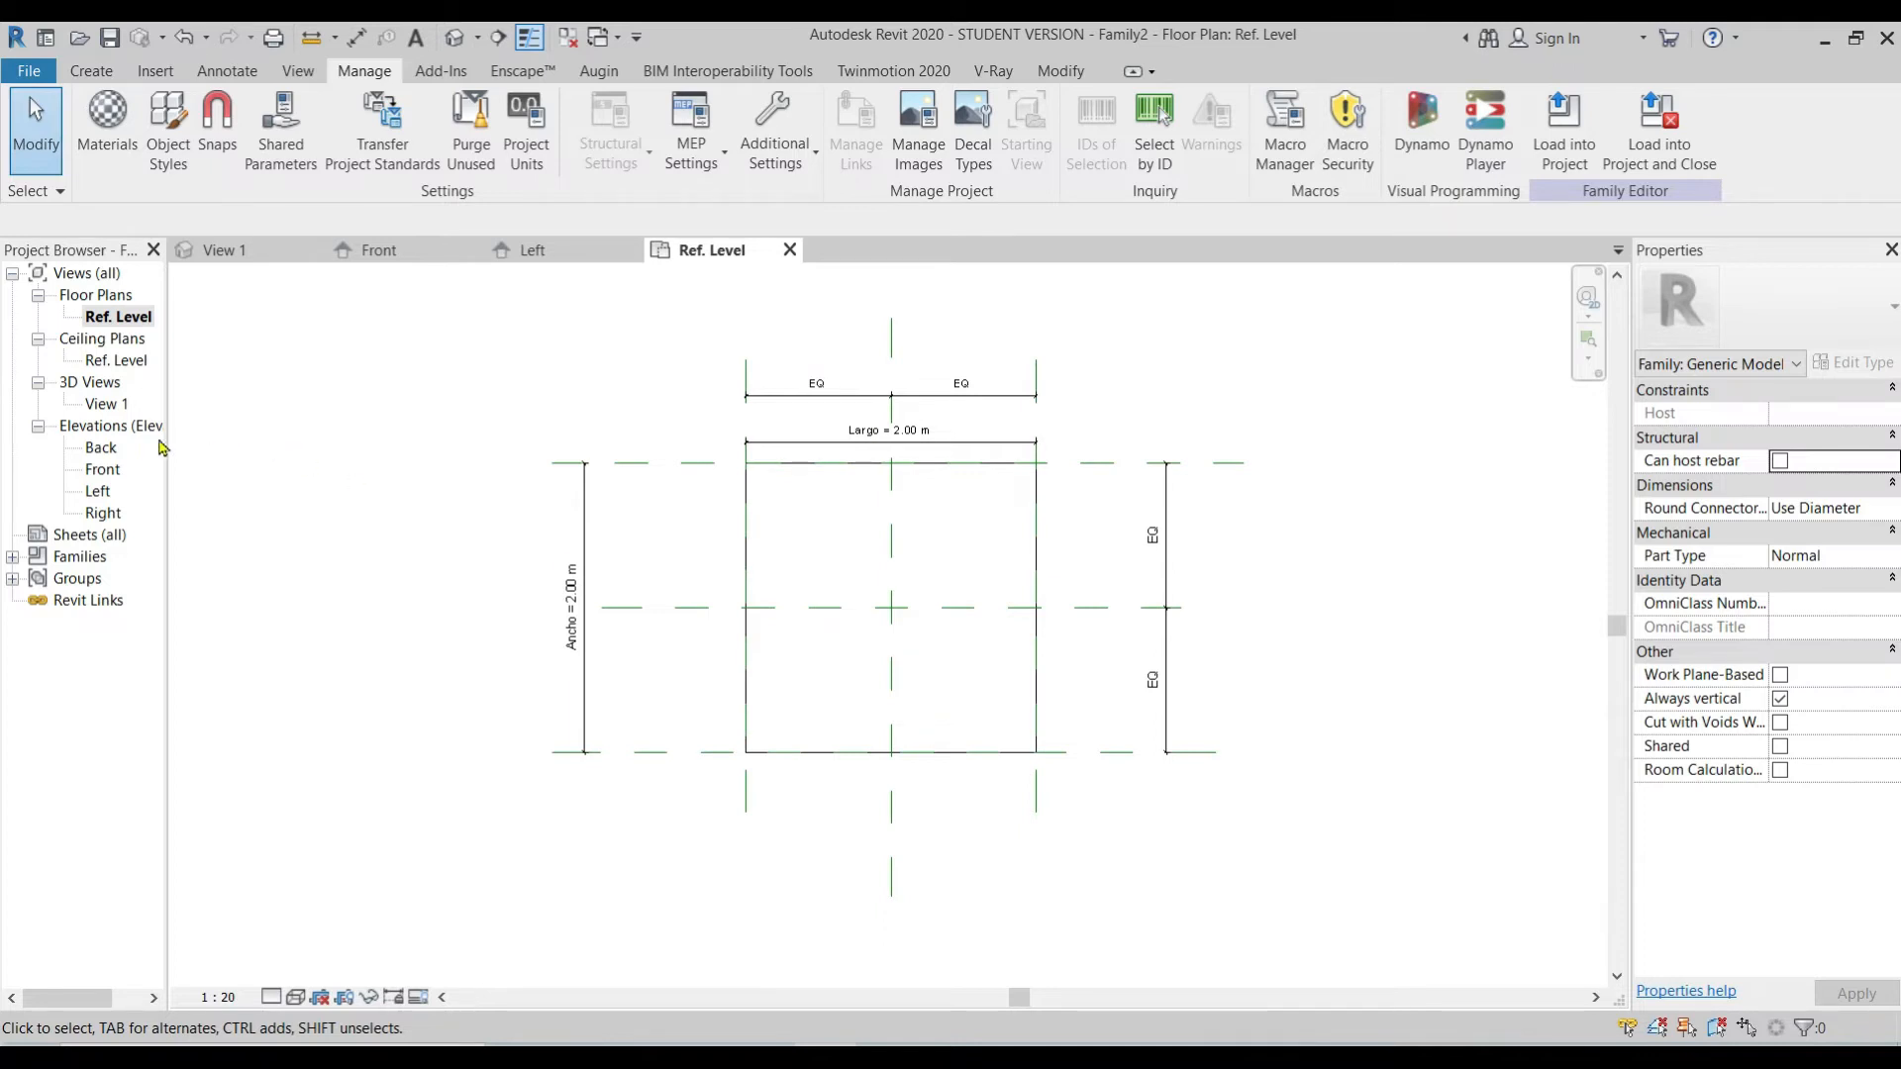
Step: Look through the Back, Front and Left elevations and return to the Back elevation
double_click(100, 449)
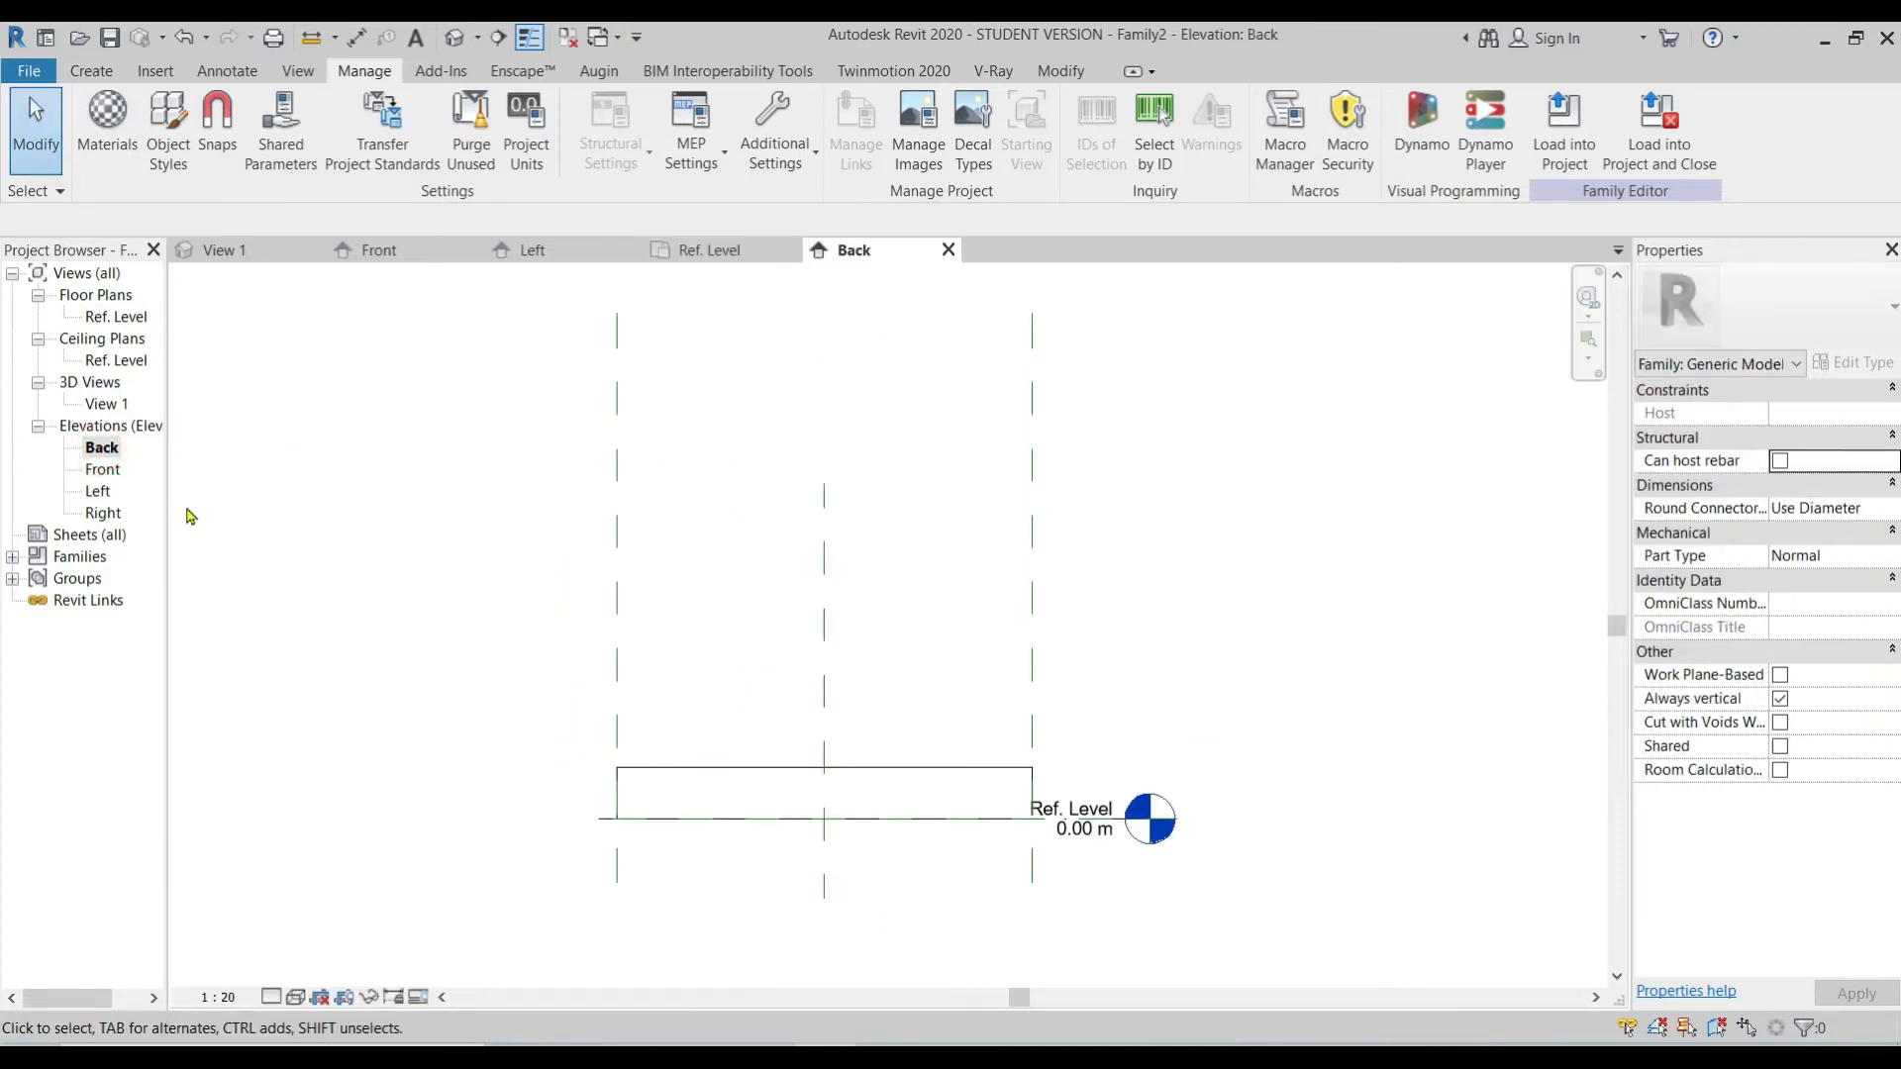
double_click(103, 470)
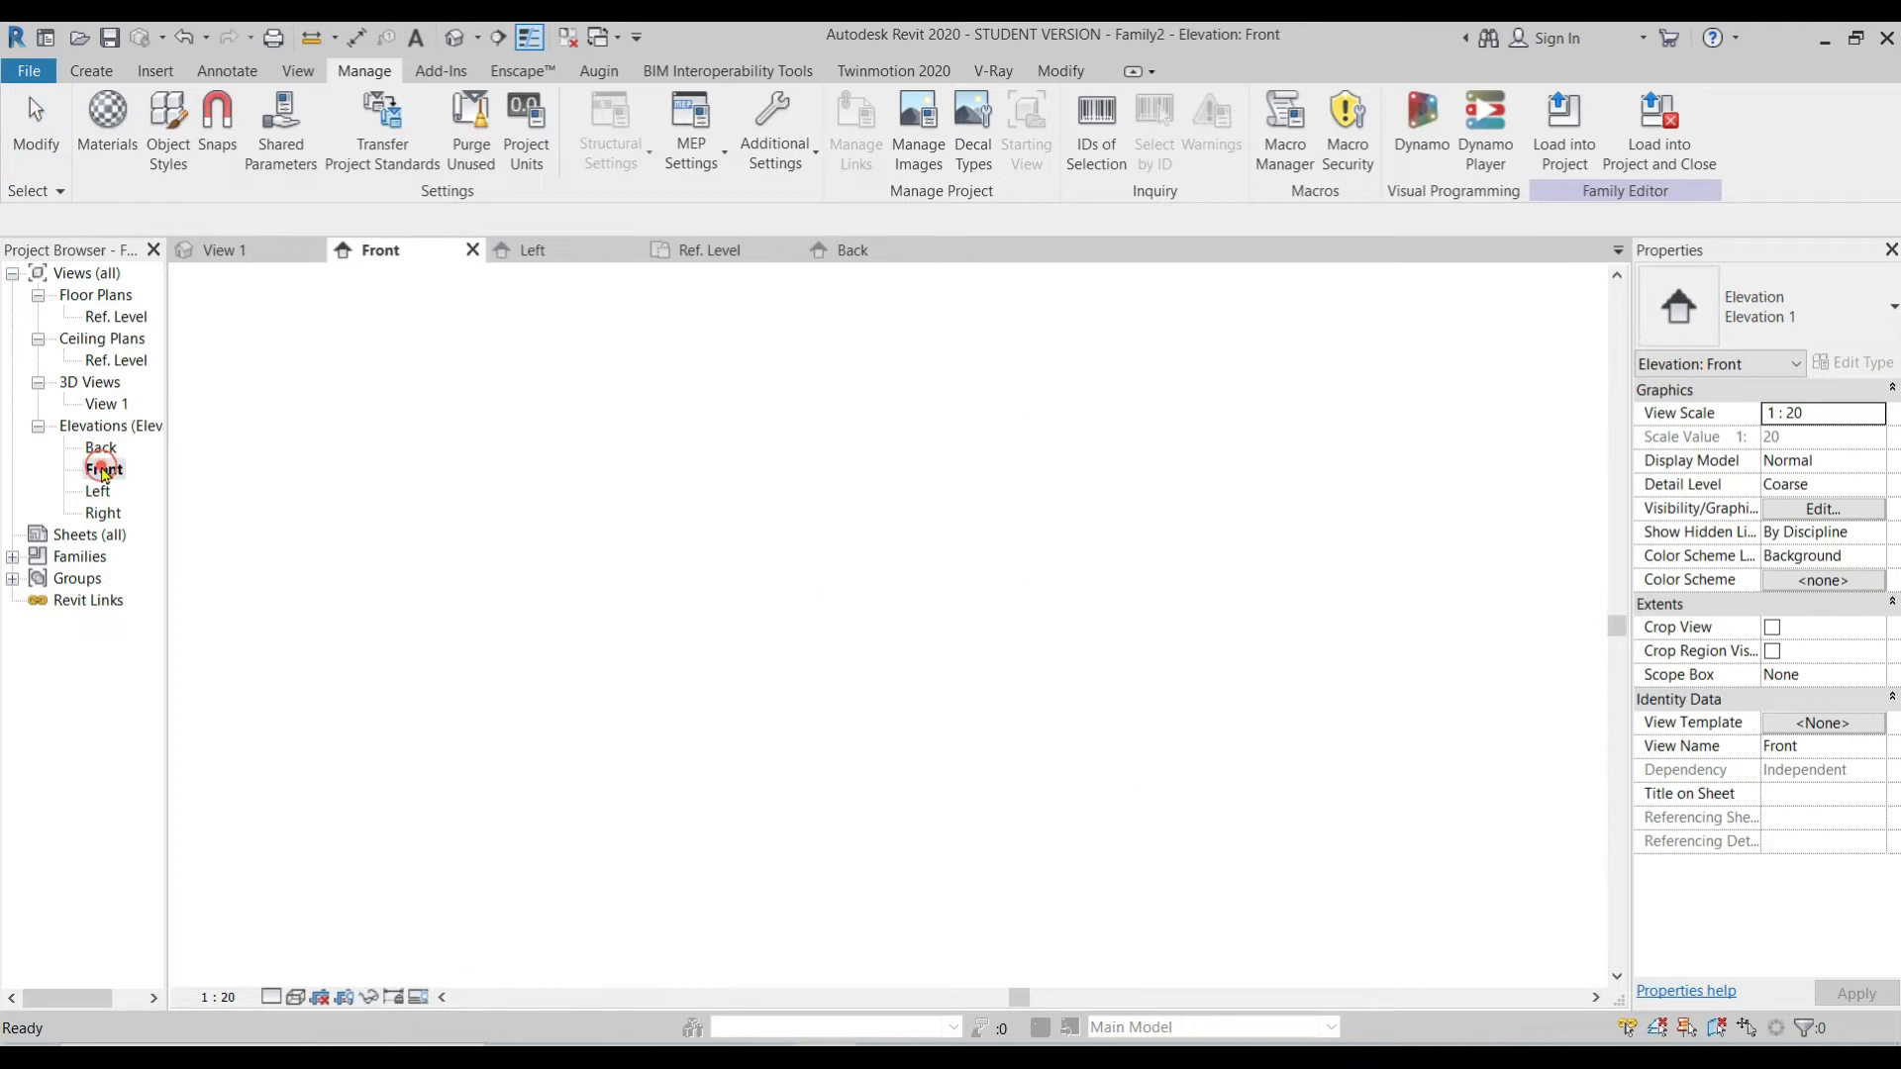
double_click(98, 491)
double_click(101, 451)
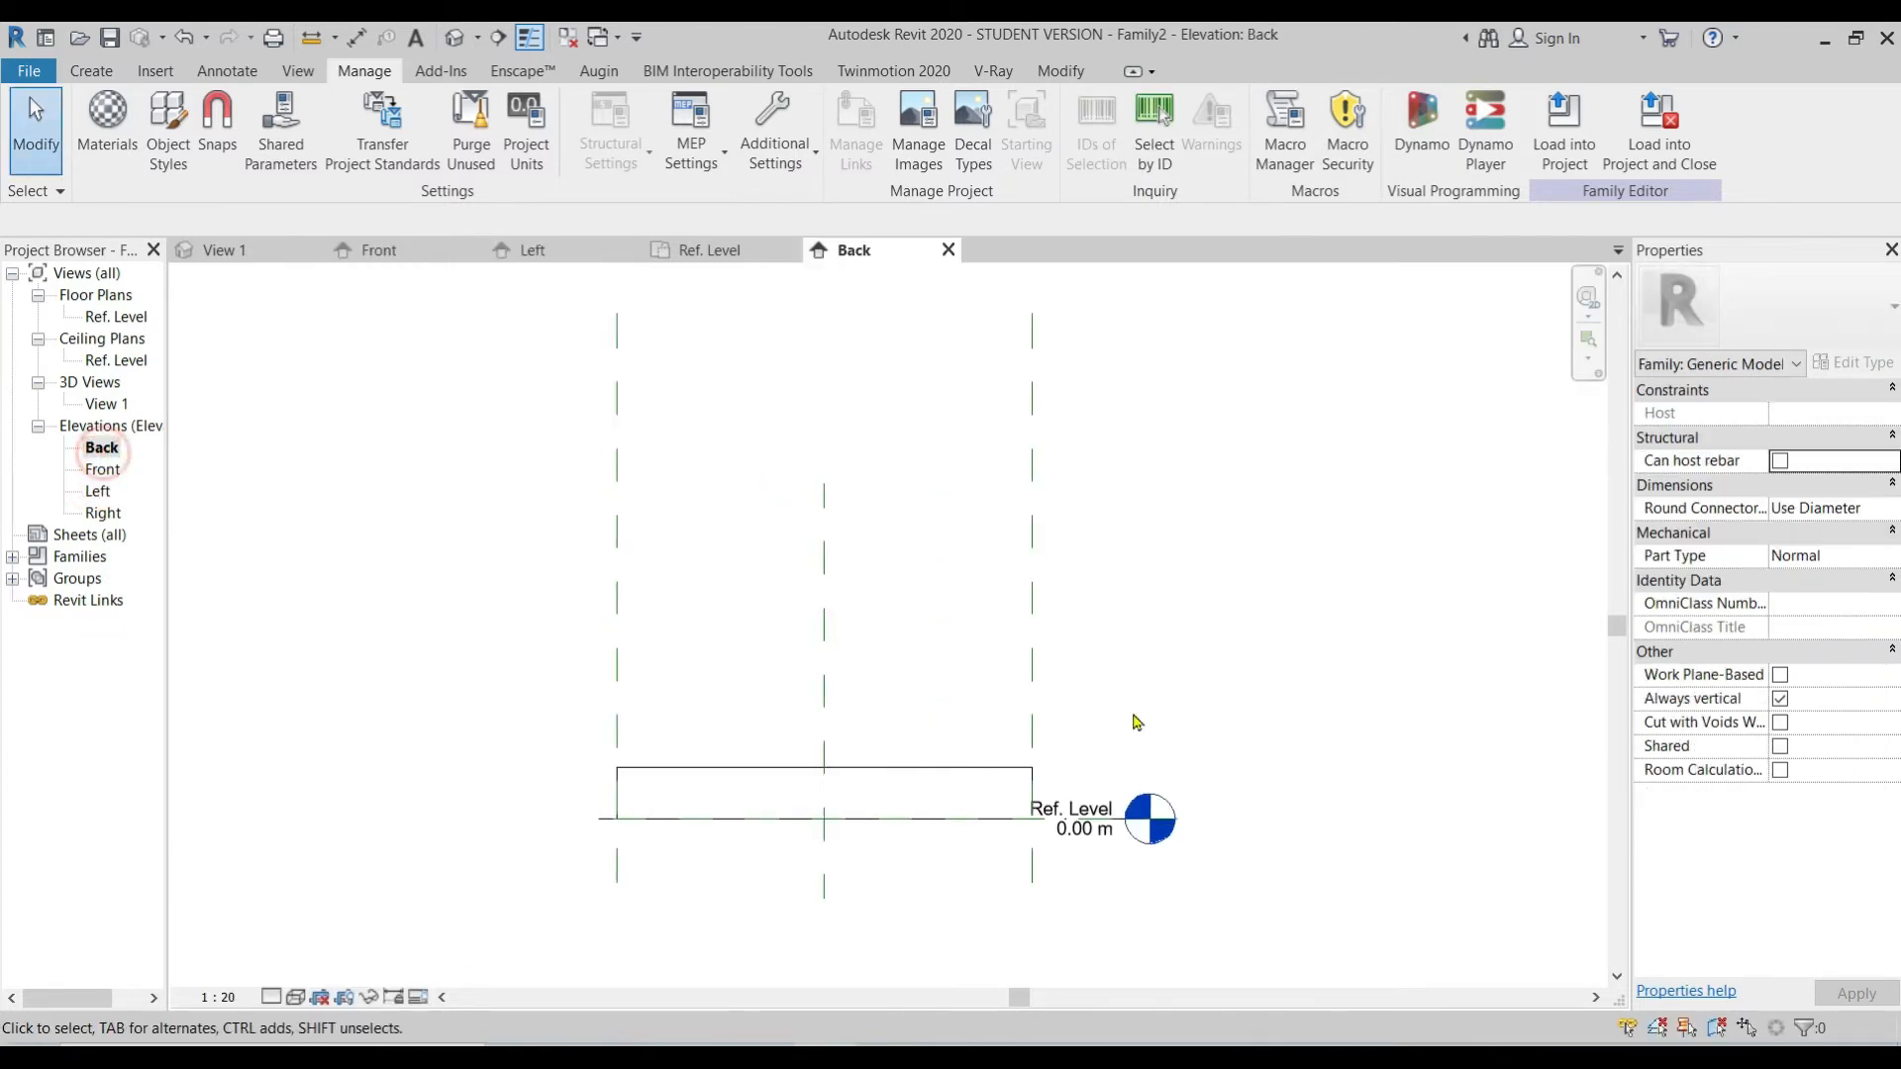
Step: Stretch the extrusion's bottom face about 0.66 m below Ref. Level and bring its top face down to the level
left_click(921, 769)
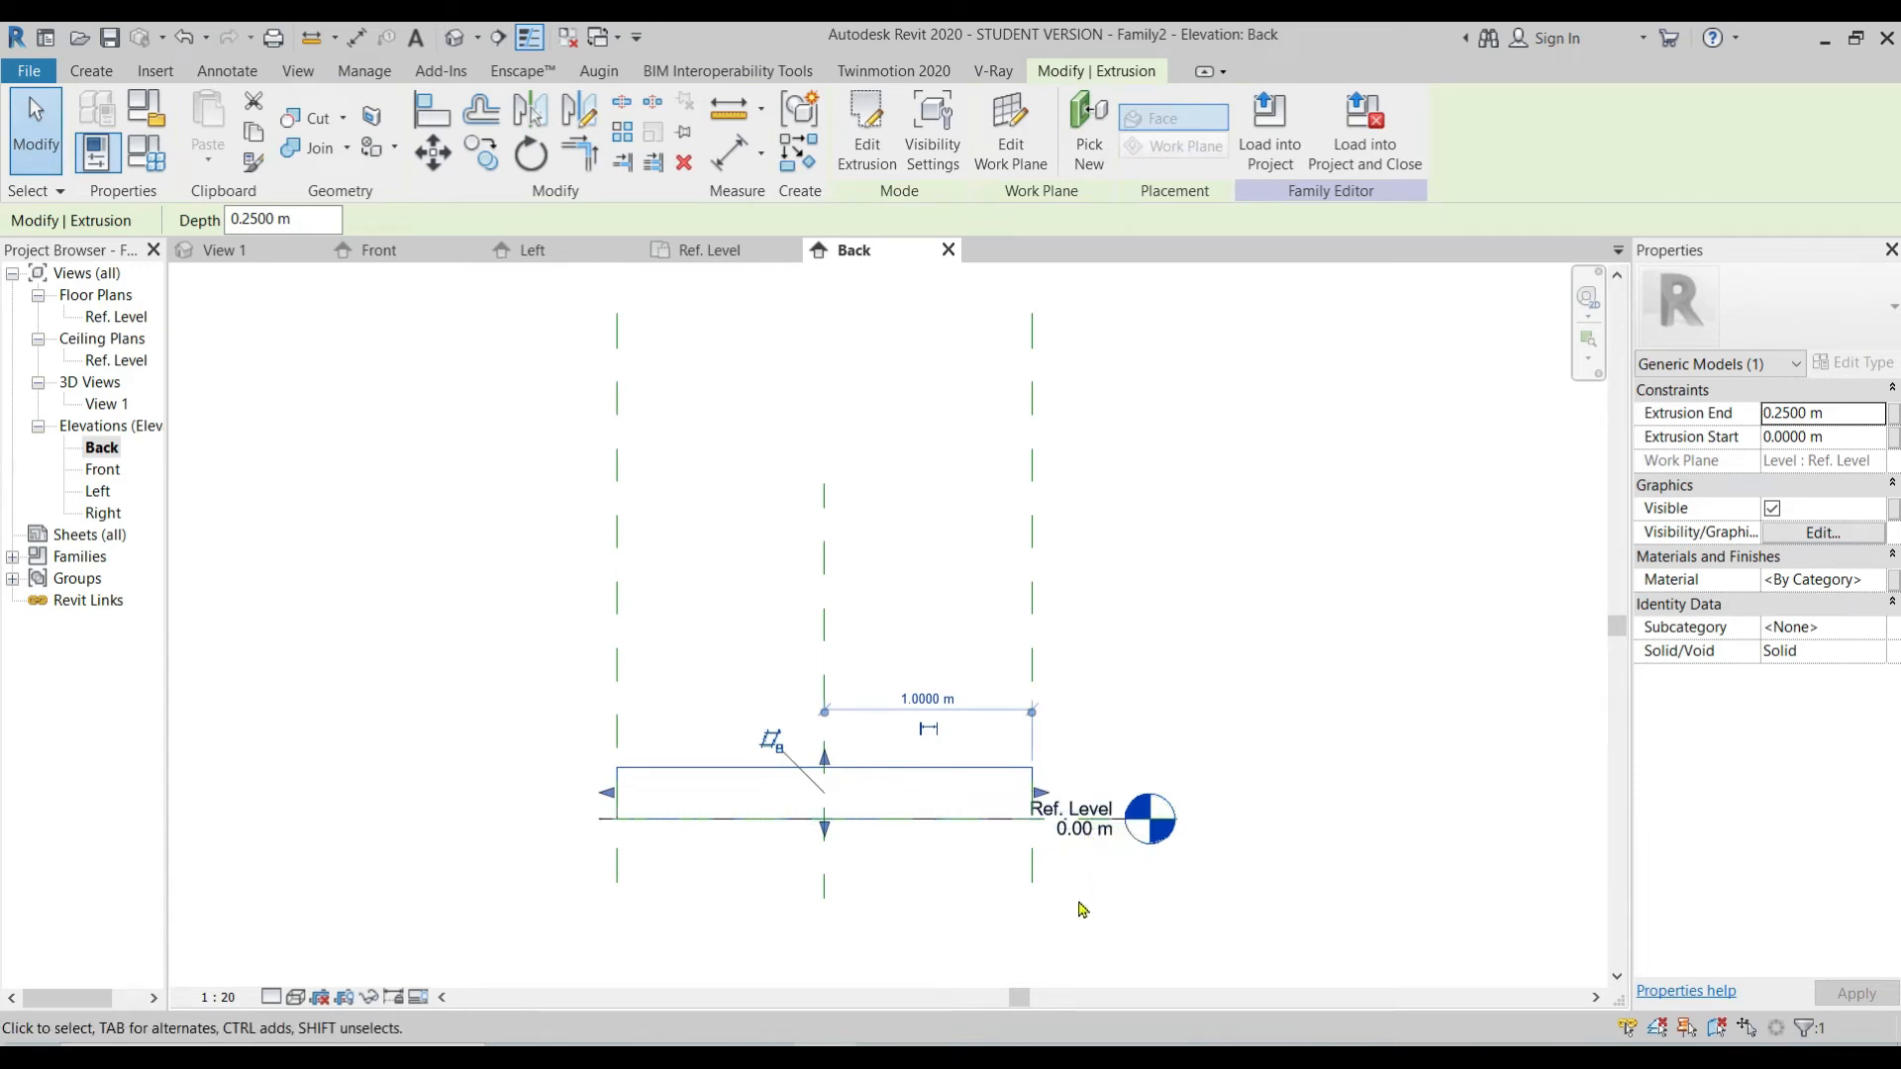
middle_click_drag(1151, 903, 1192, 868)
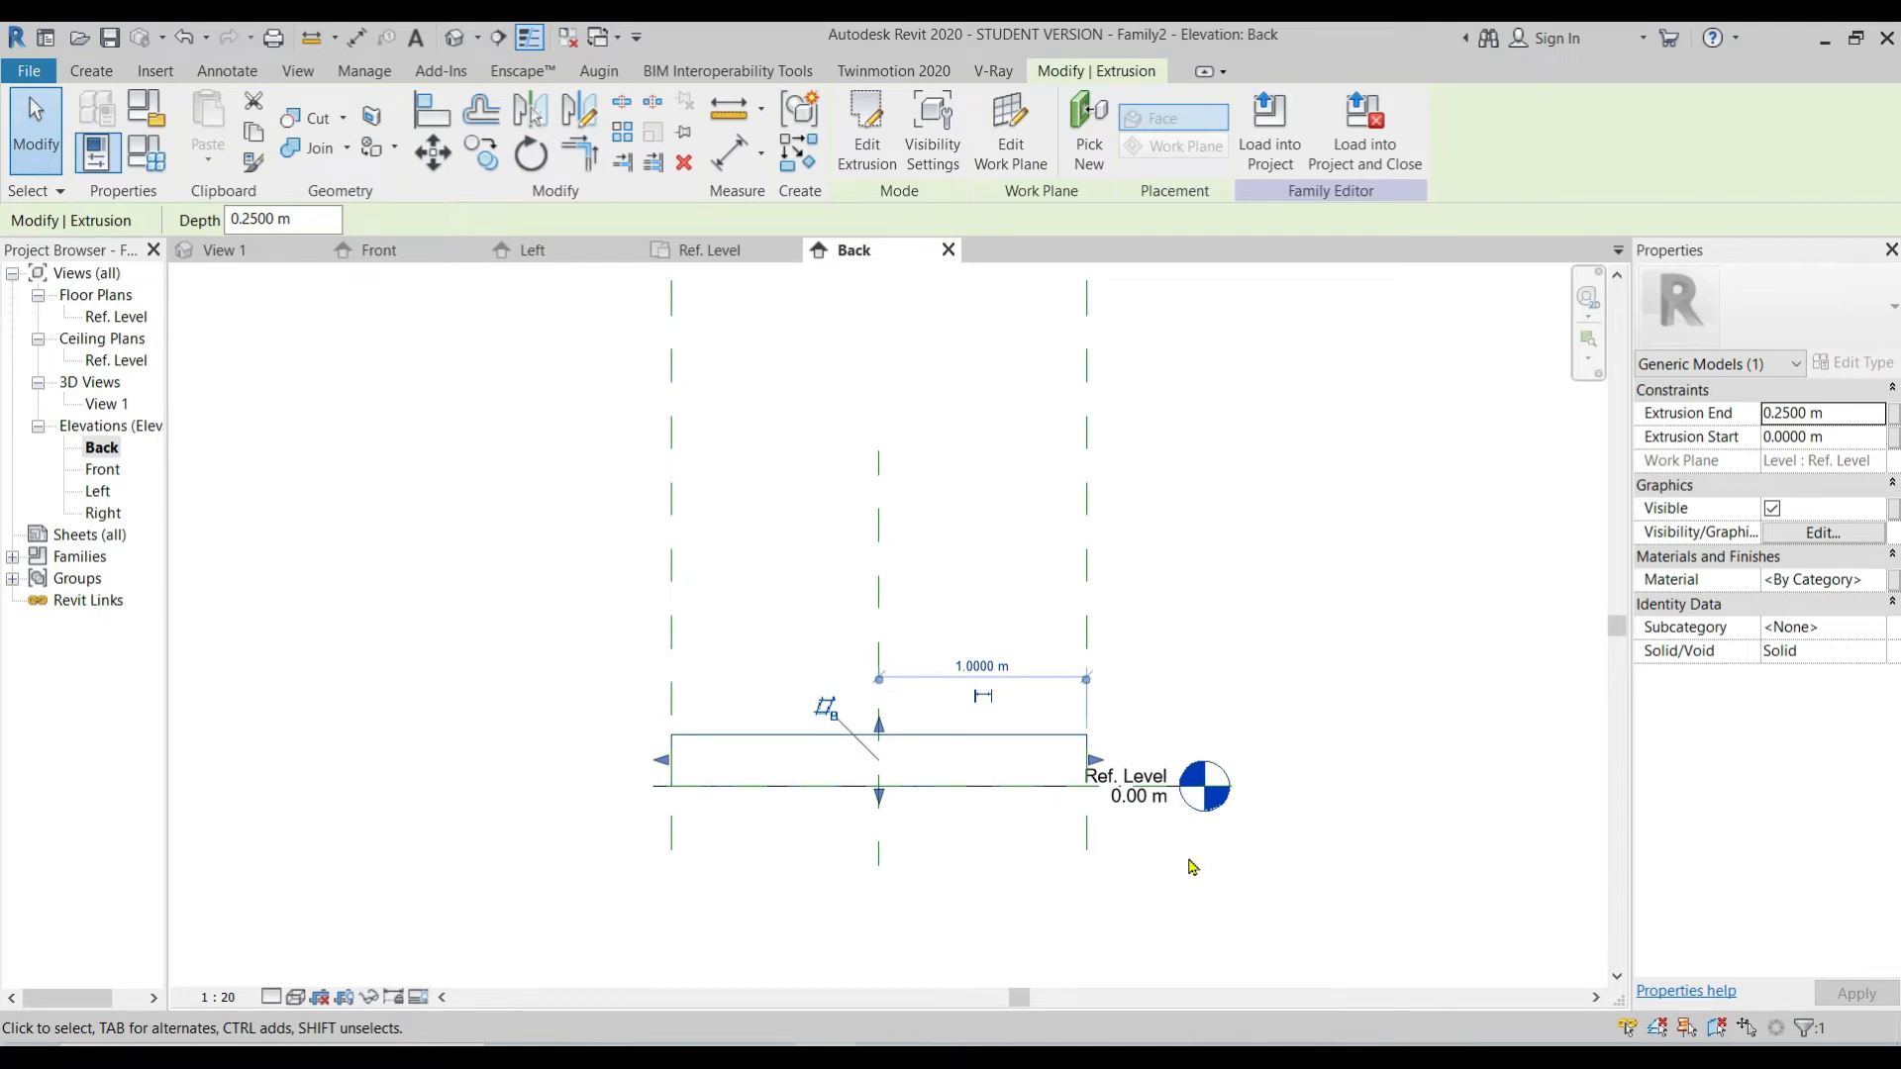
middle_click_drag(1192, 868, 1346, 659)
scroll(1049, 628, "up", 2)
middle_click_drag(1275, 572, 1186, 651)
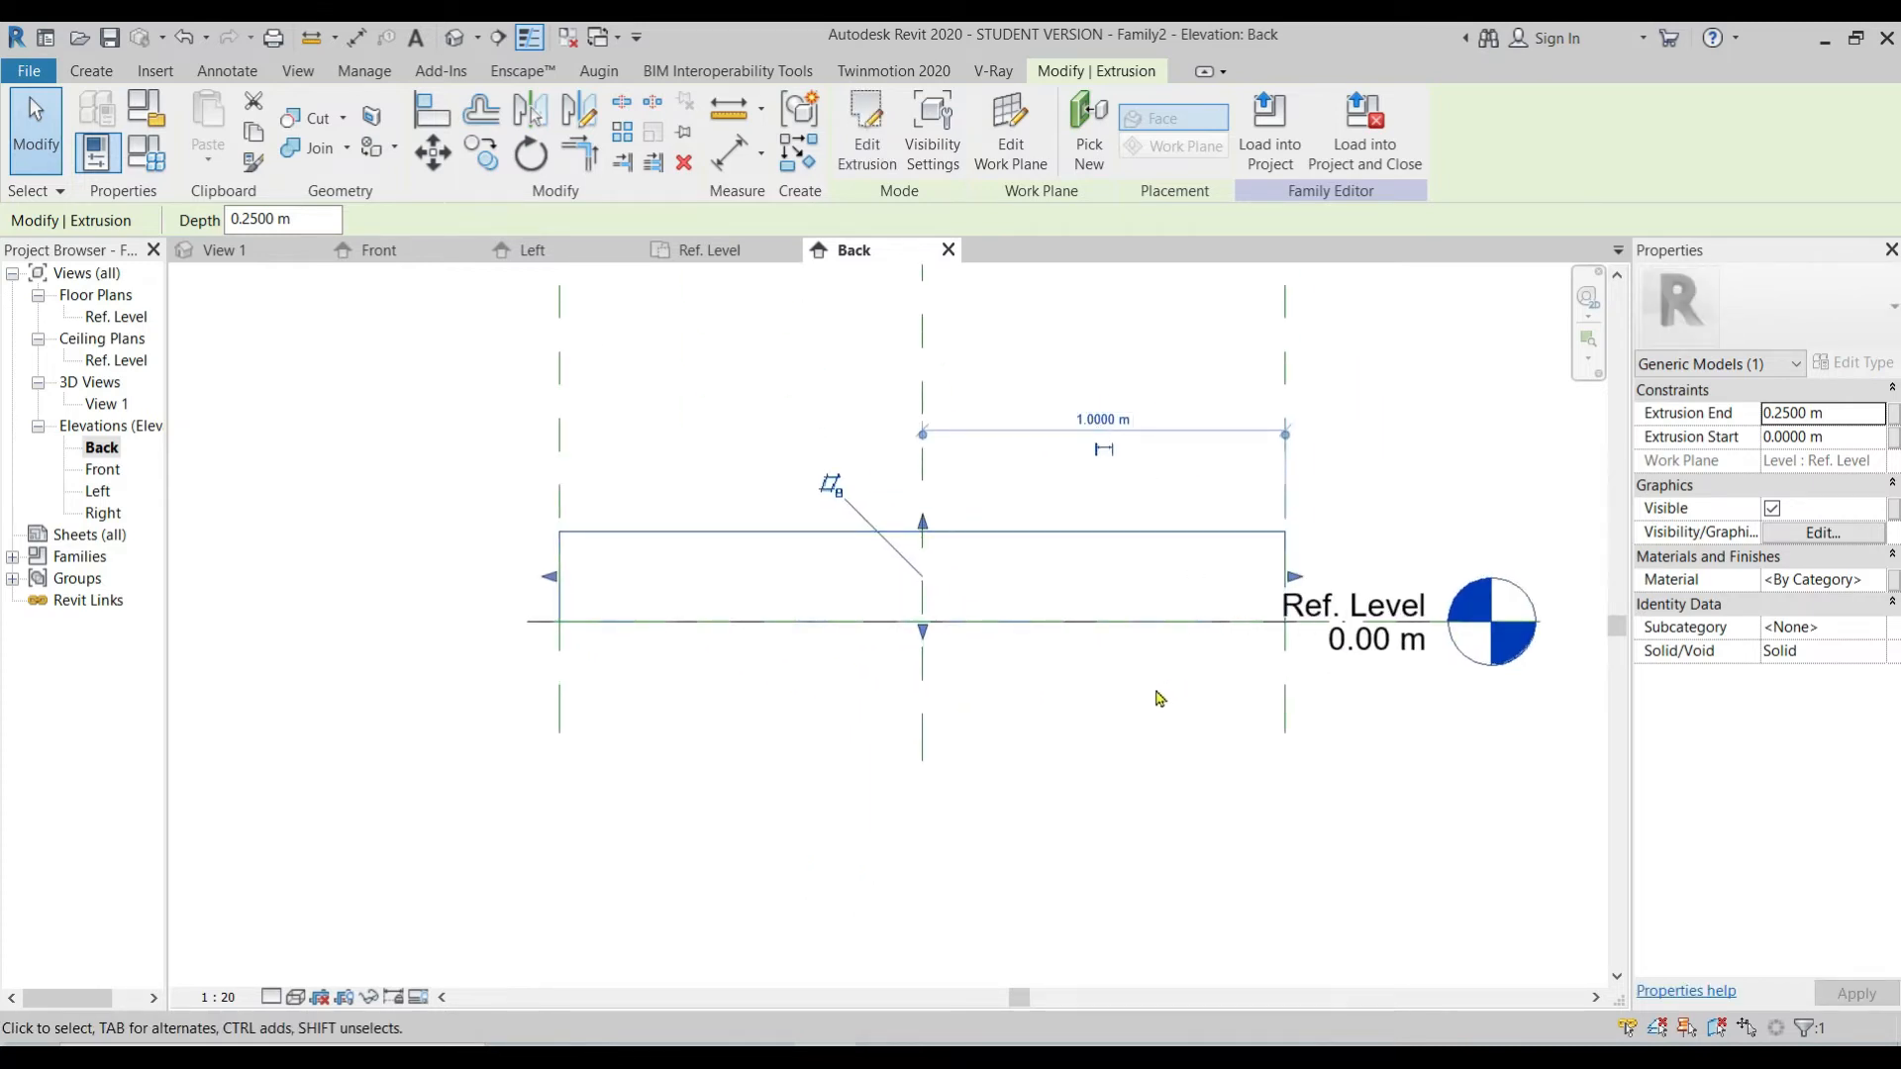
middle_click_drag(1122, 705, 1078, 680)
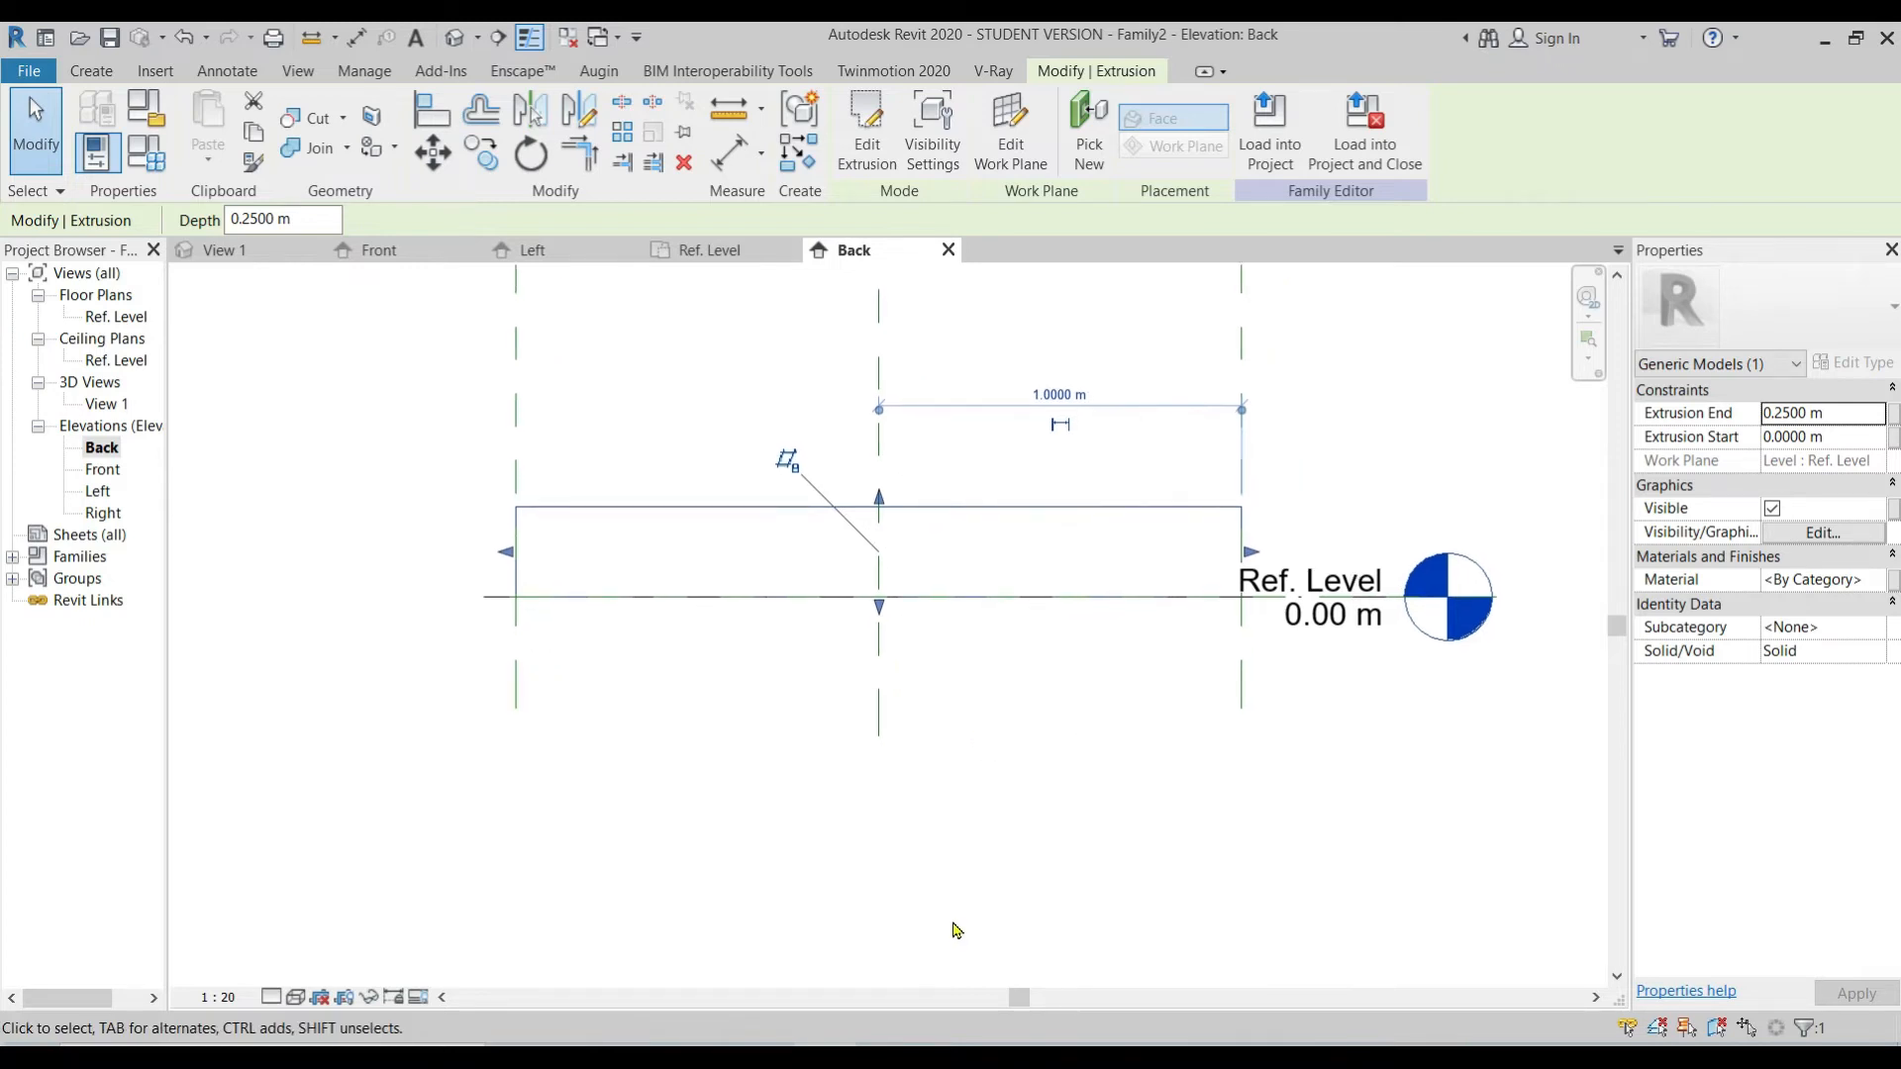
left_click_drag(879, 606, 879, 844)
left_click_drag(879, 495, 891, 607)
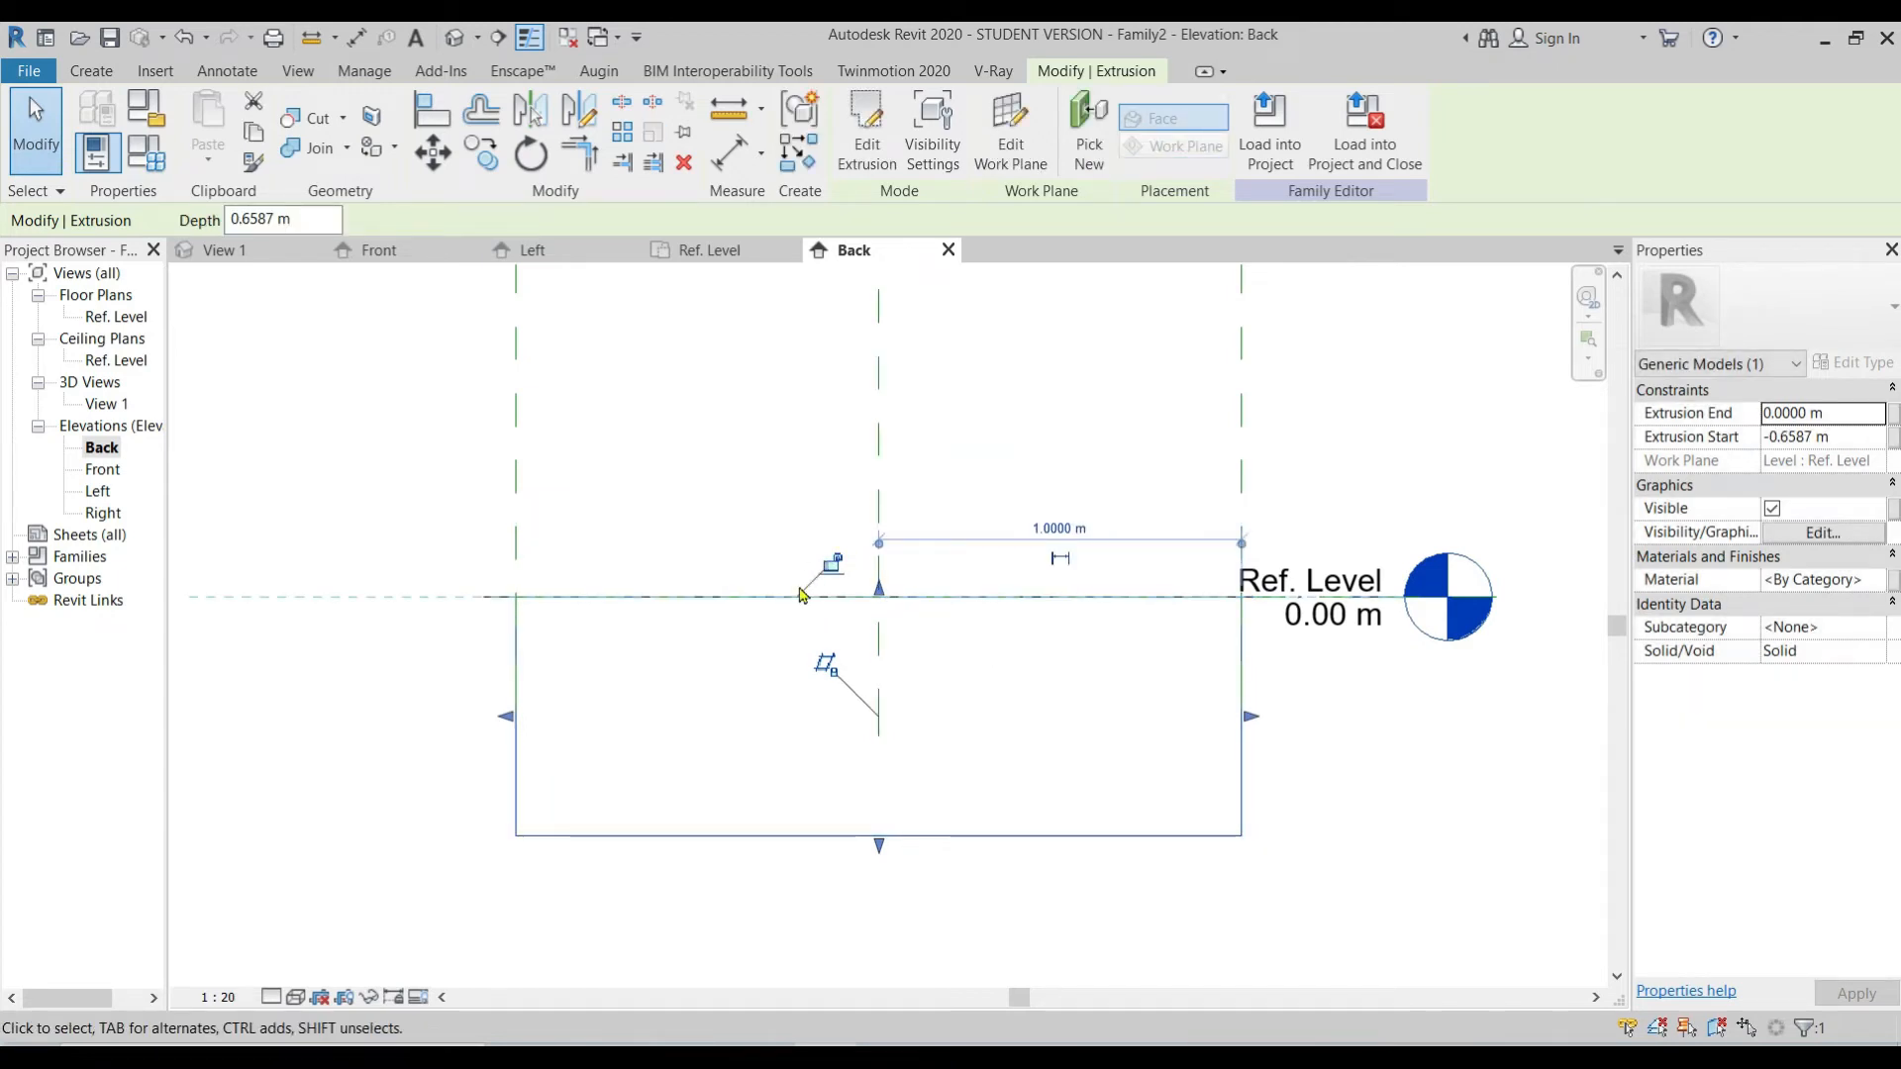
Step: Raise the extrusion's top face to about 0.74 m above Ref. Level, return its bottom face to the level and lock it there
scroll(905, 619, "down", 1)
left_click_drag(888, 592, 887, 396)
left_click_drag(888, 793, 933, 606)
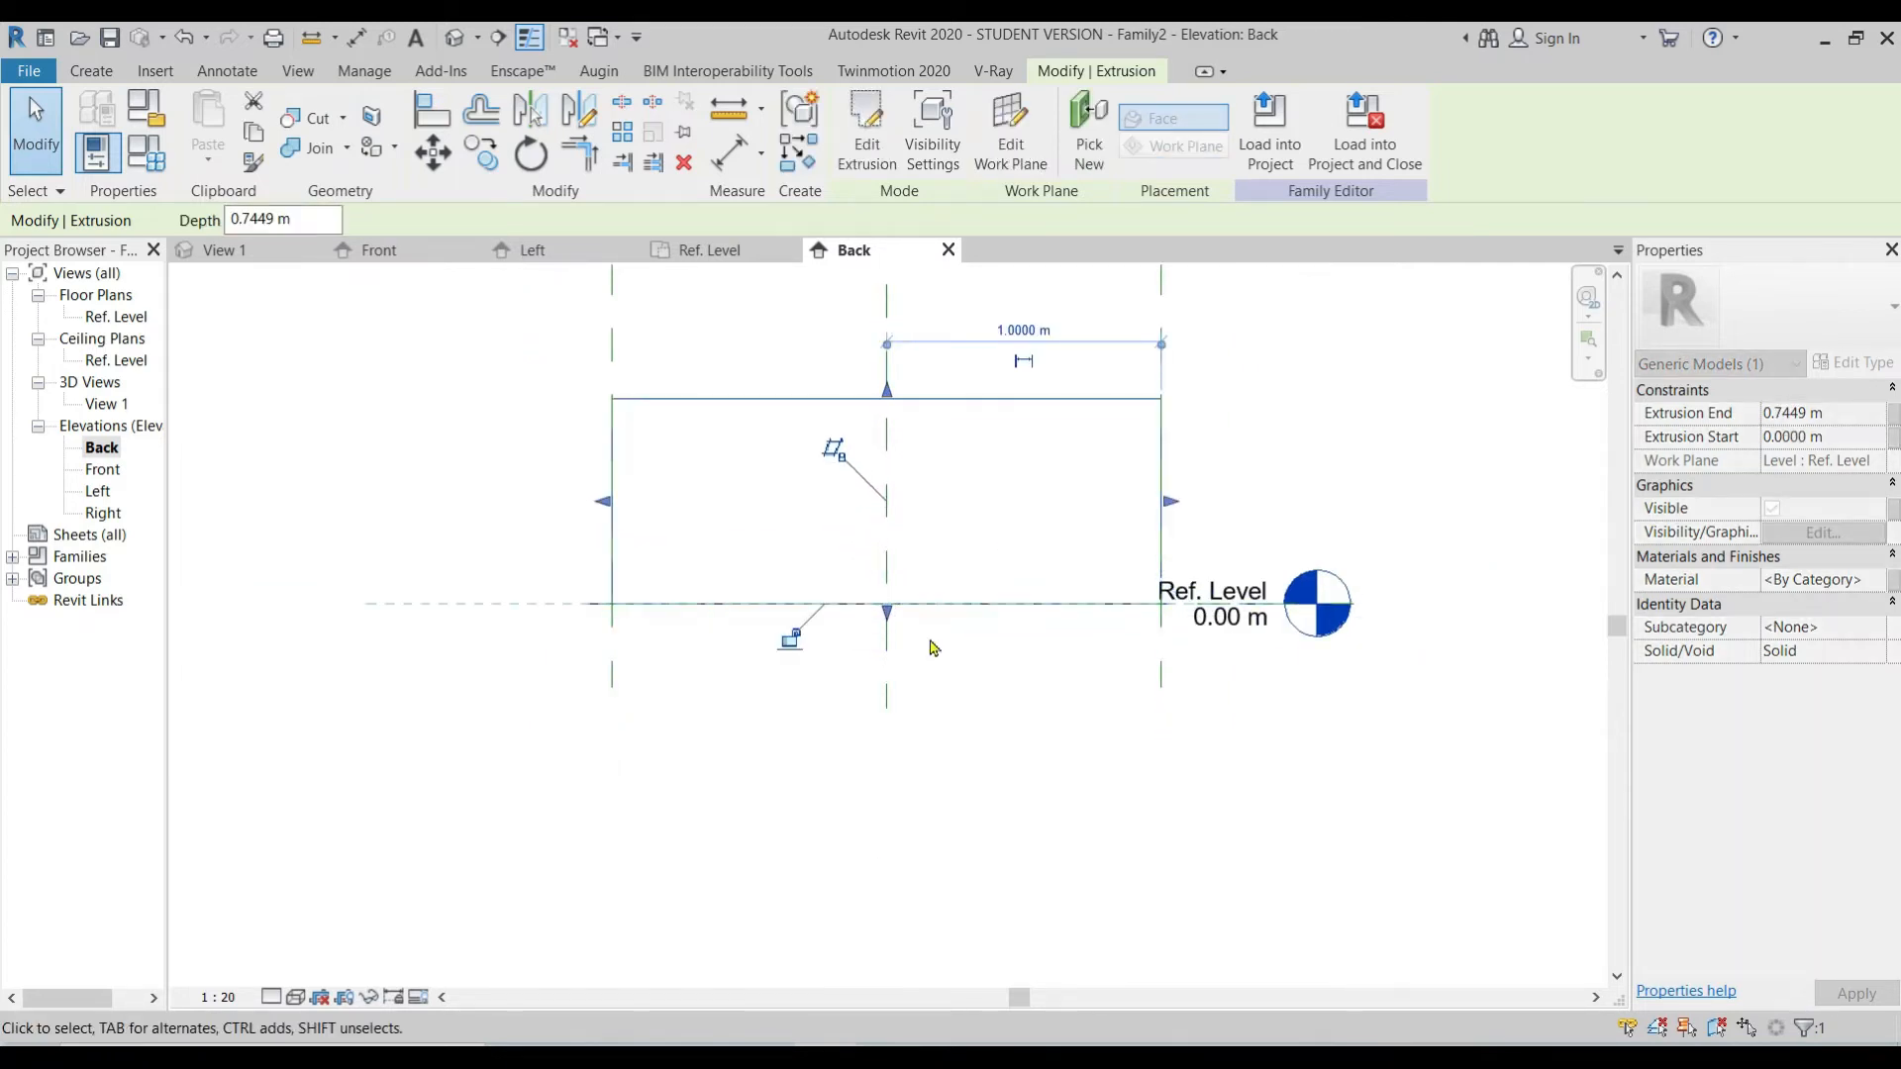
left_click(791, 642)
middle_click_drag(879, 784, 827, 849)
left_click(940, 797)
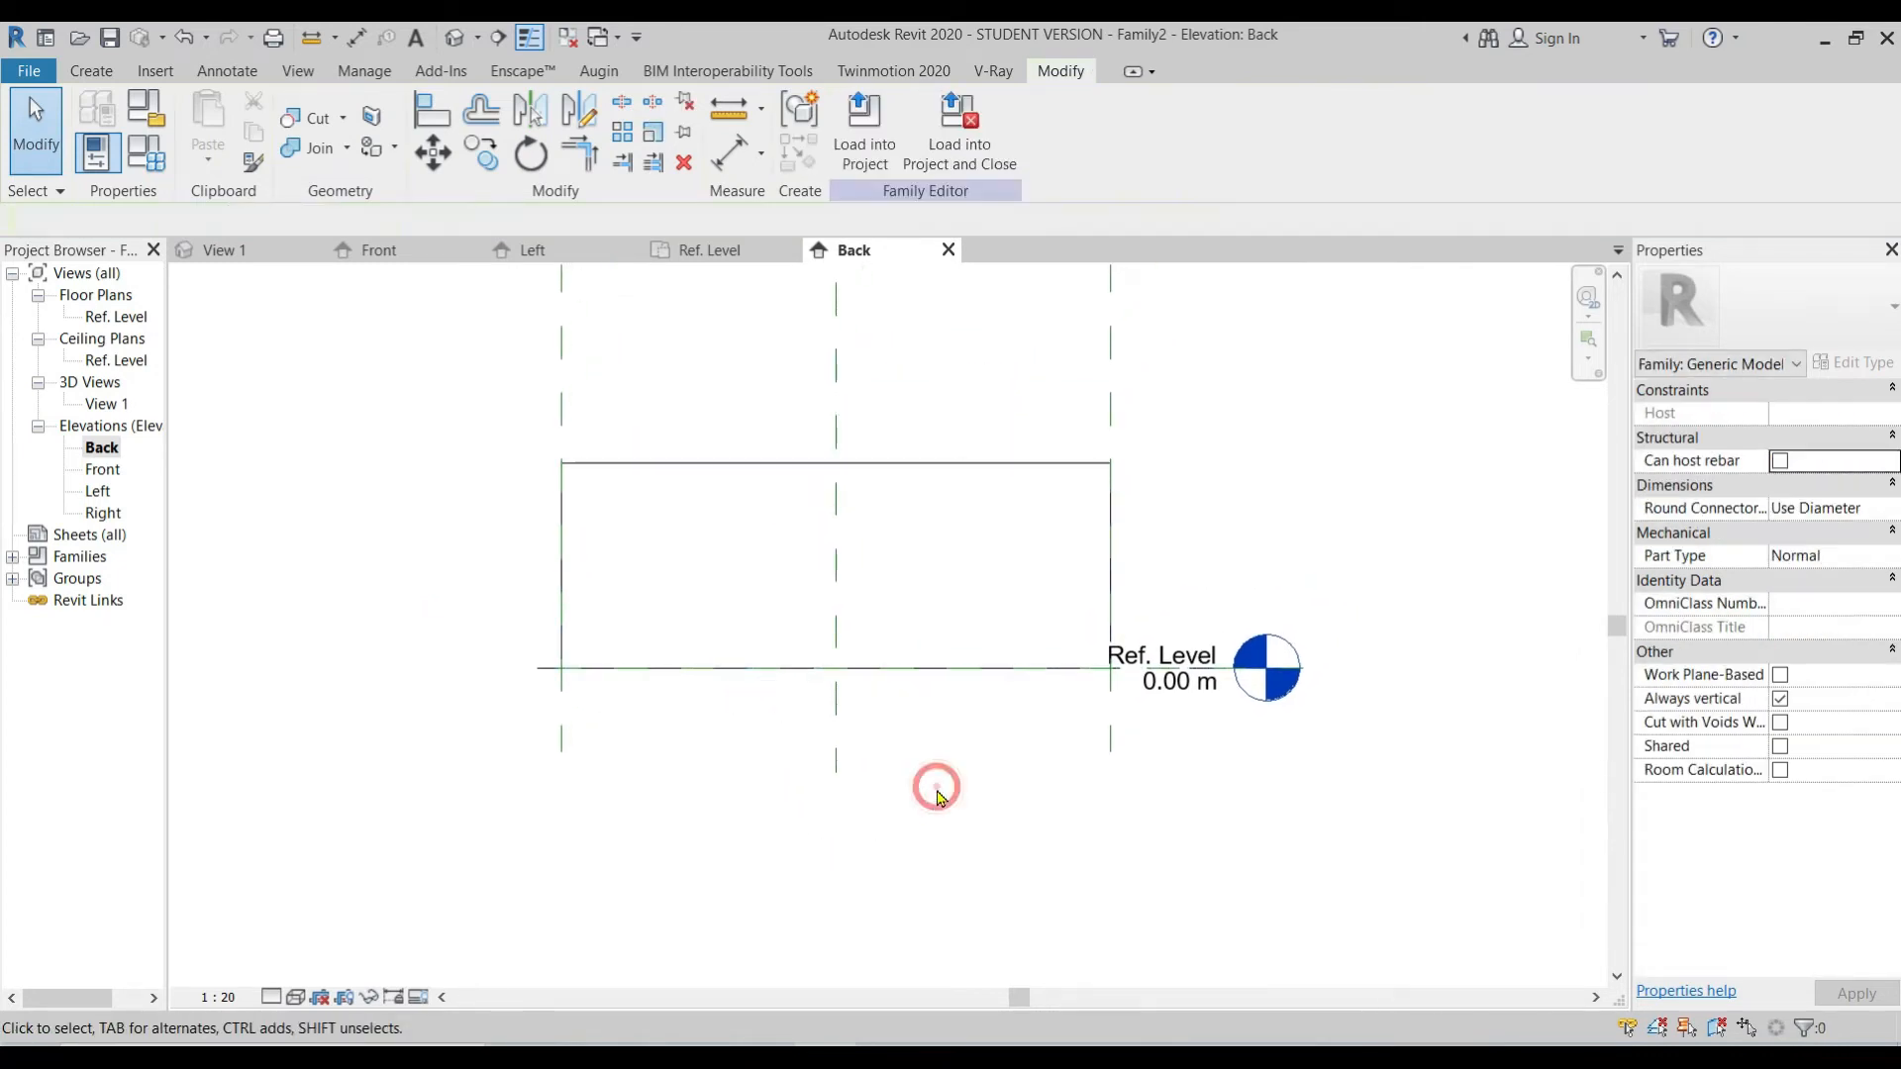
Step: Draw a horizontal reference plane about 1.02 m above Ref. Level, over the extrusion and extending past both sides
scroll(941, 797, "down", 1)
scroll(984, 846, "down", 1)
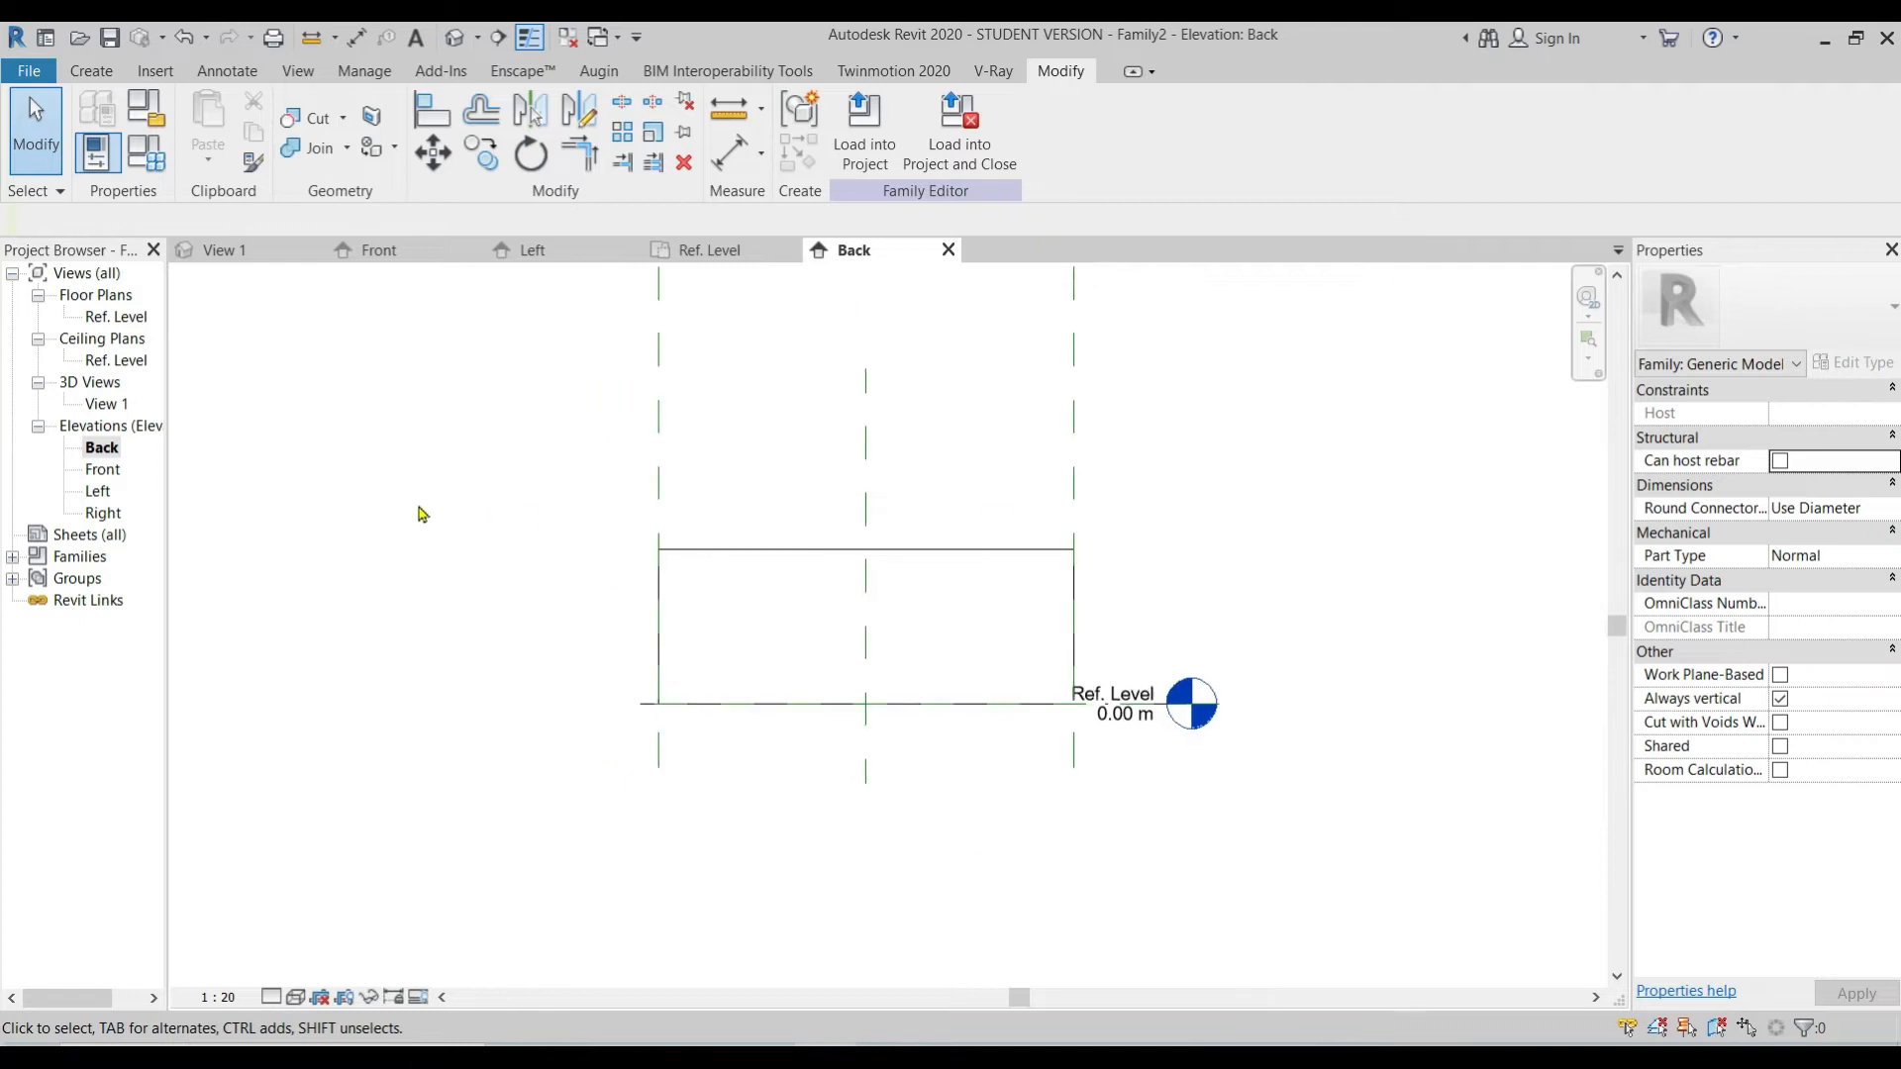
middle_click_drag(810, 701, 755, 845)
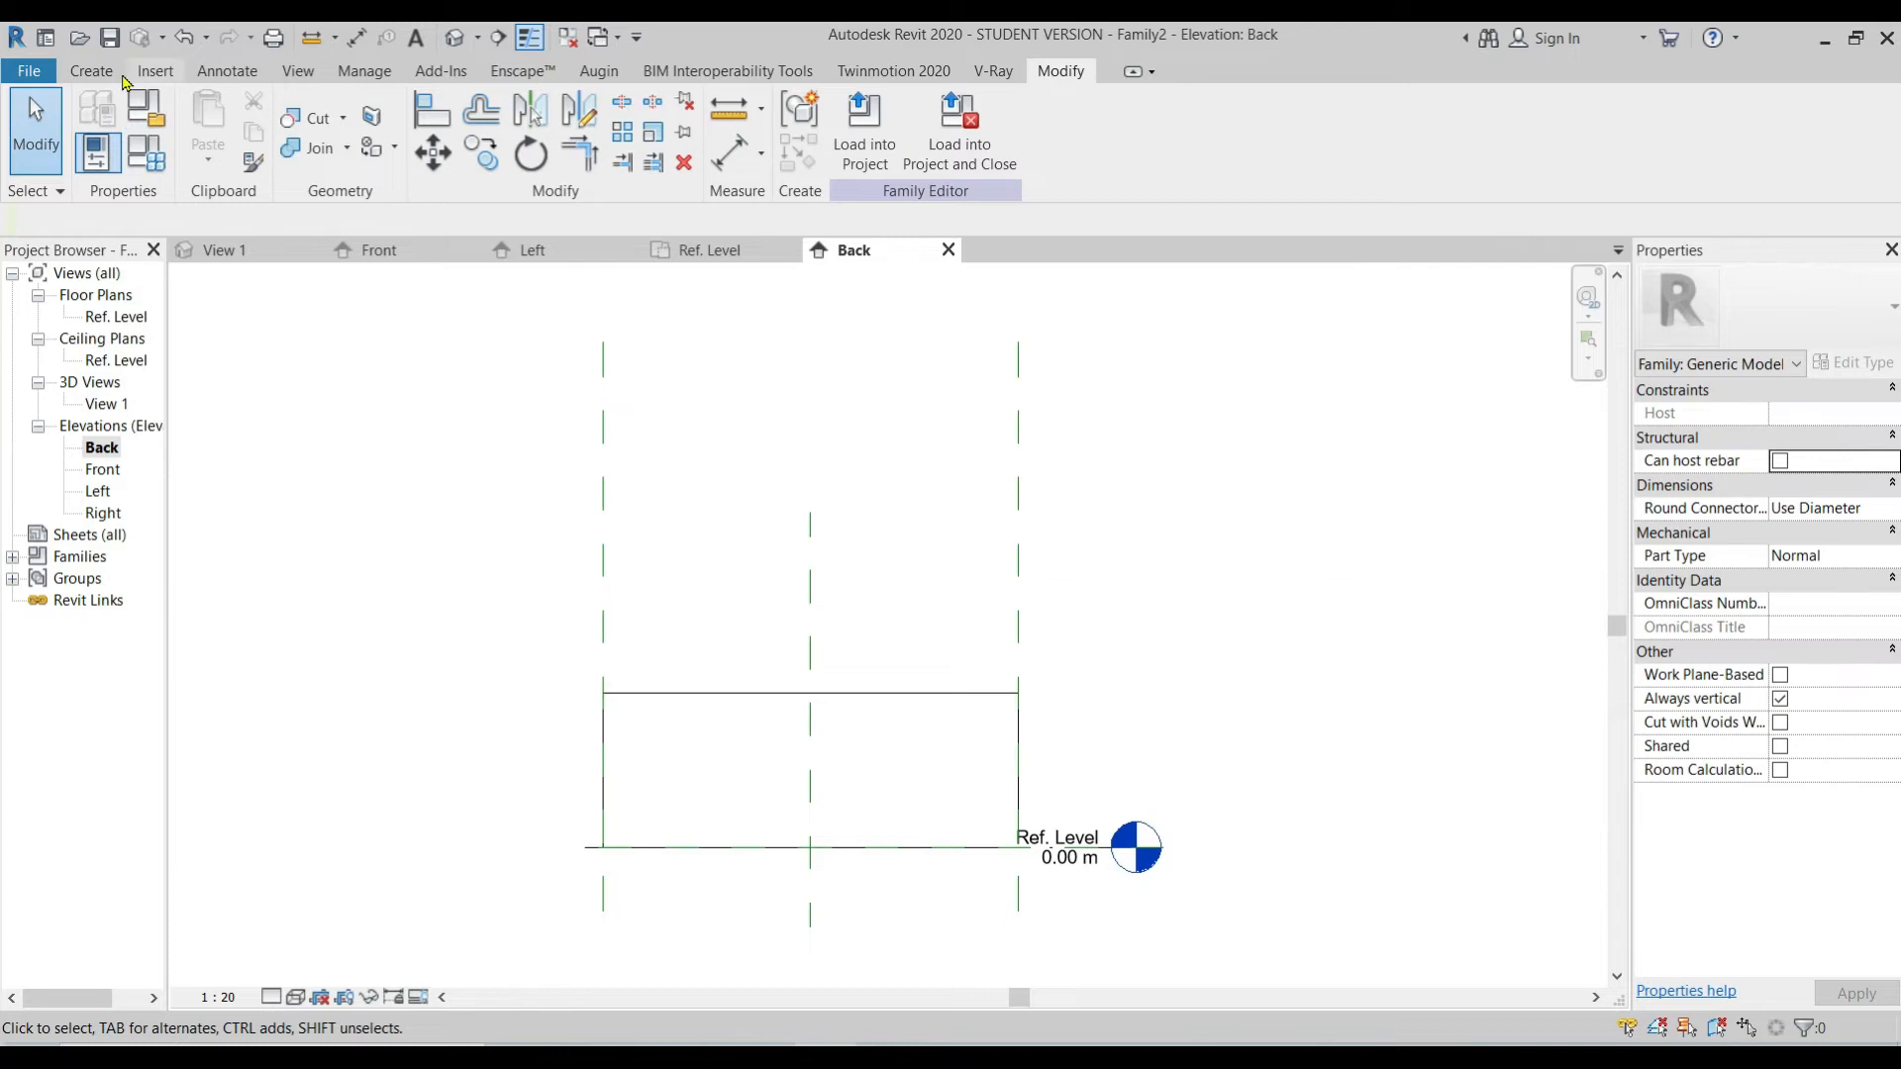
left_click(91, 70)
left_click(1399, 128)
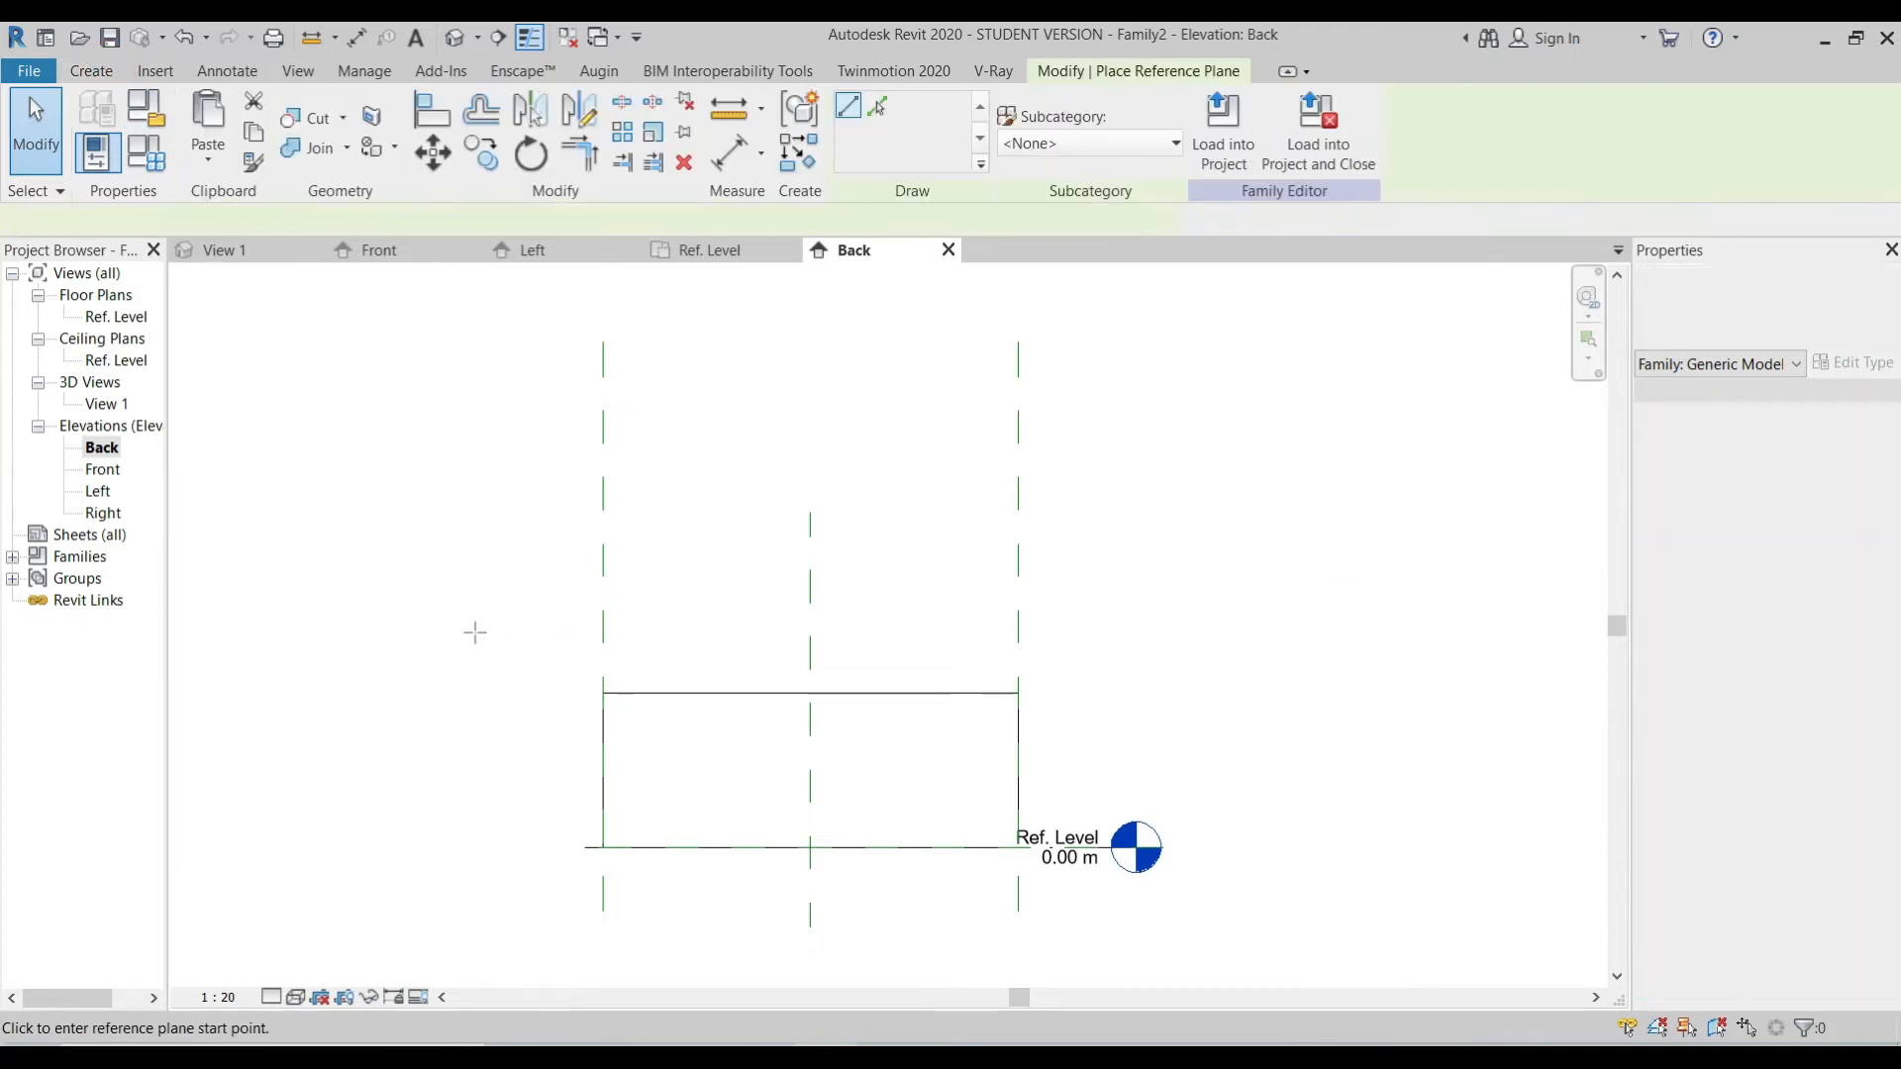
left_click(459, 637)
left_click(1429, 637)
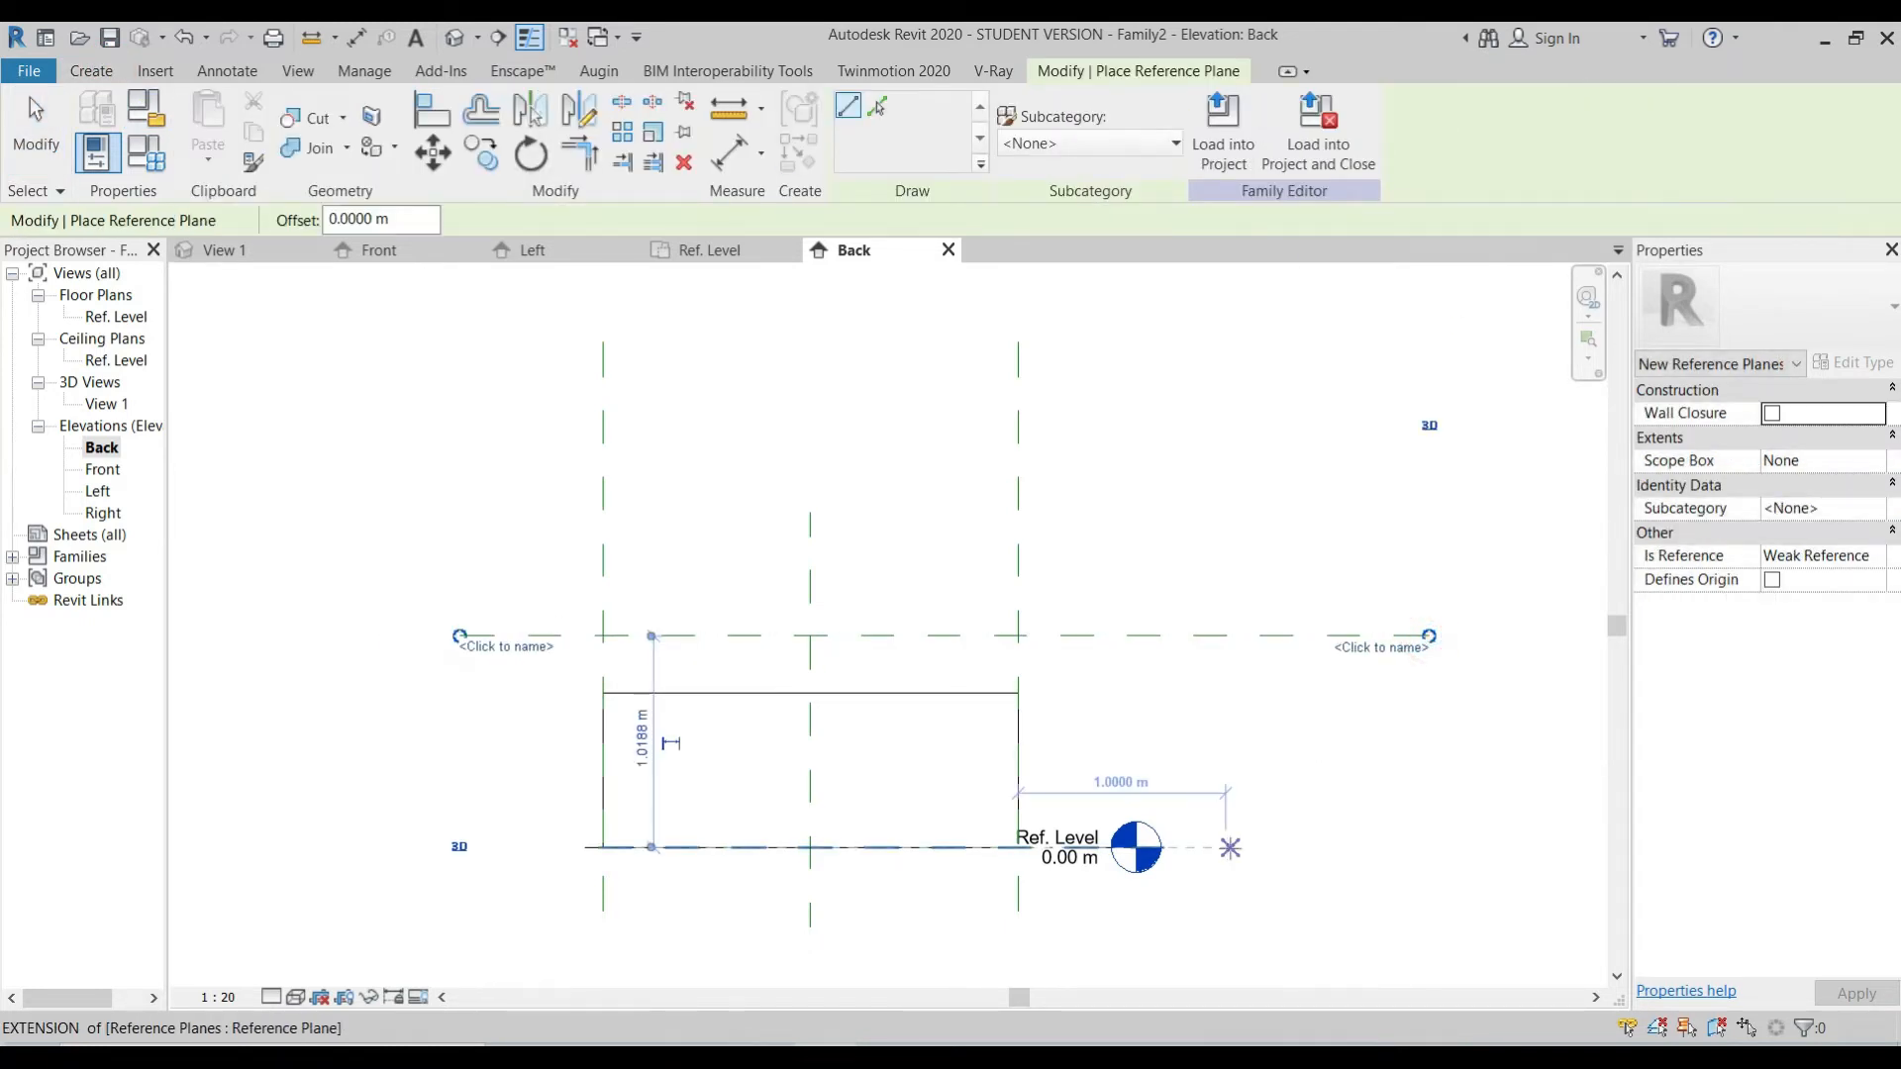
key("Escape")
key("Escape")
Step: Stretch the extrusion's top face up to the new horizontal reference plane and lock it to the plane
left_click(869, 698)
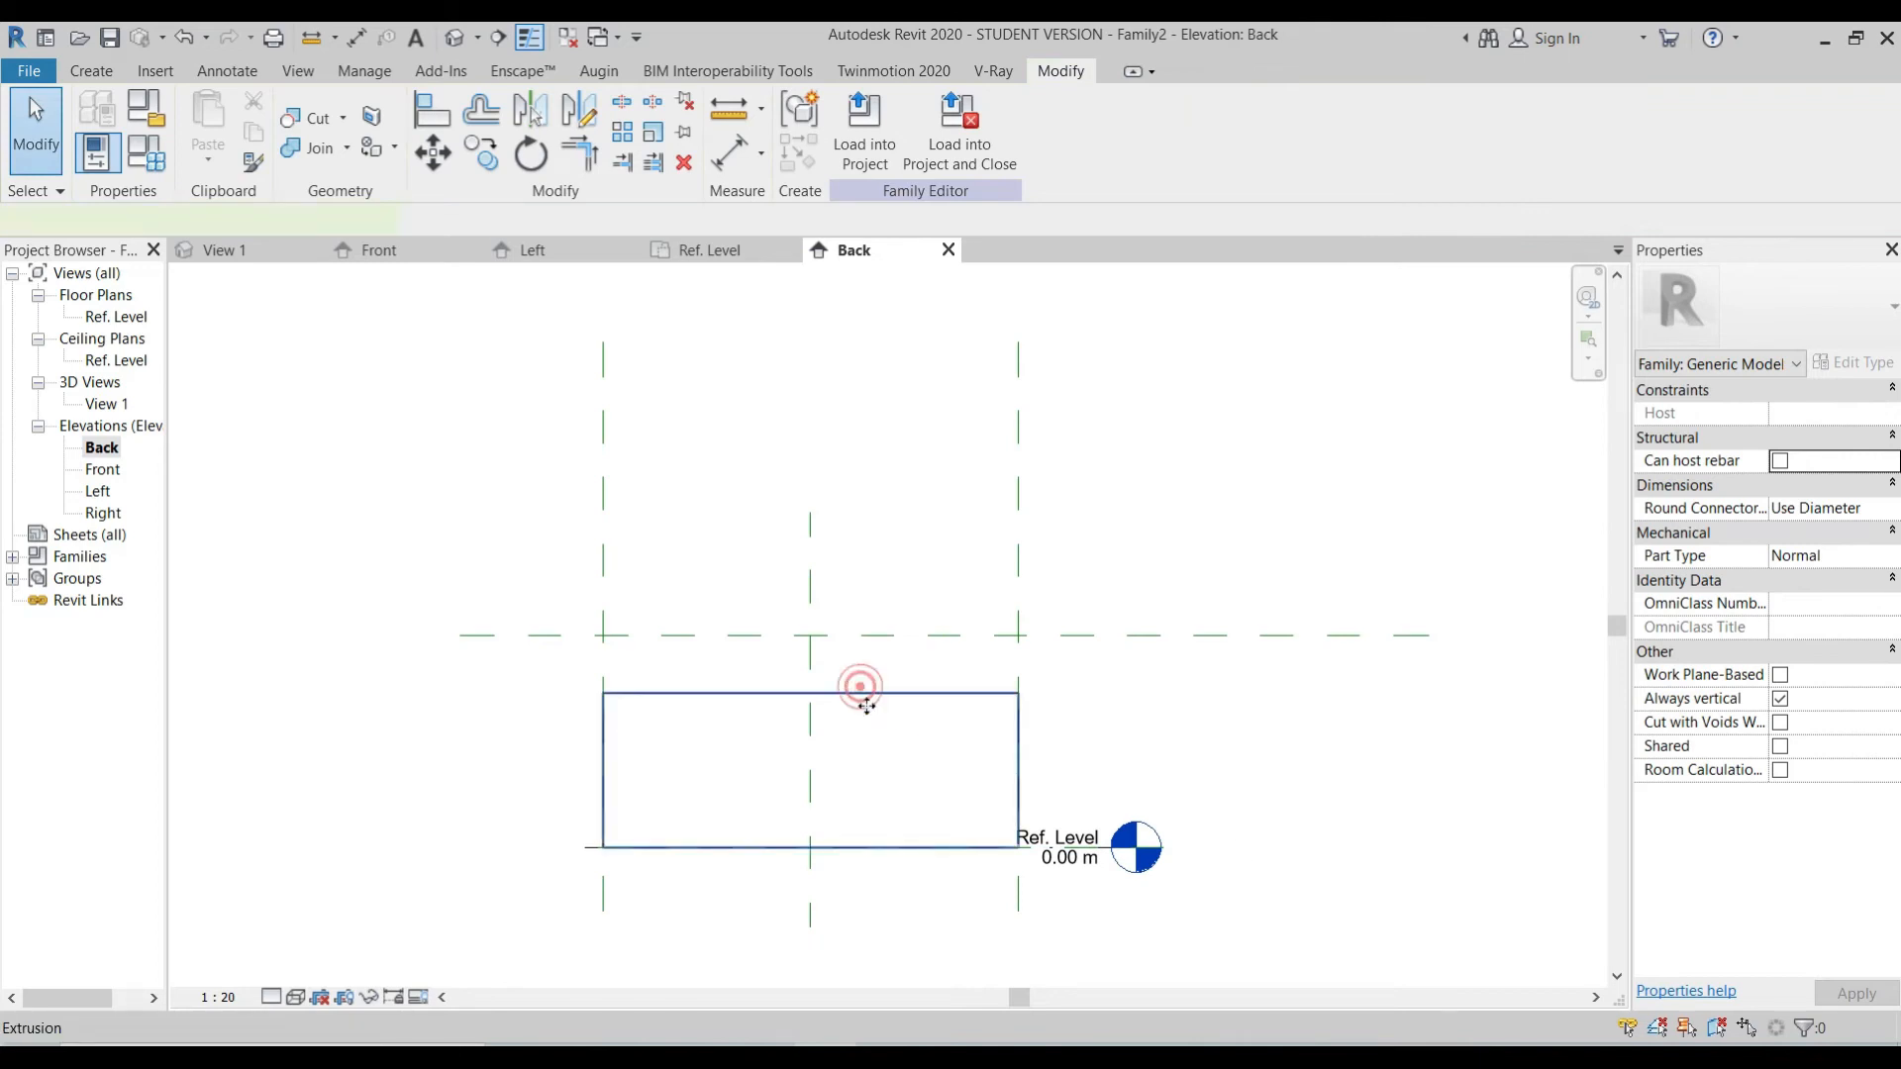
left_click_drag(809, 687, 818, 639)
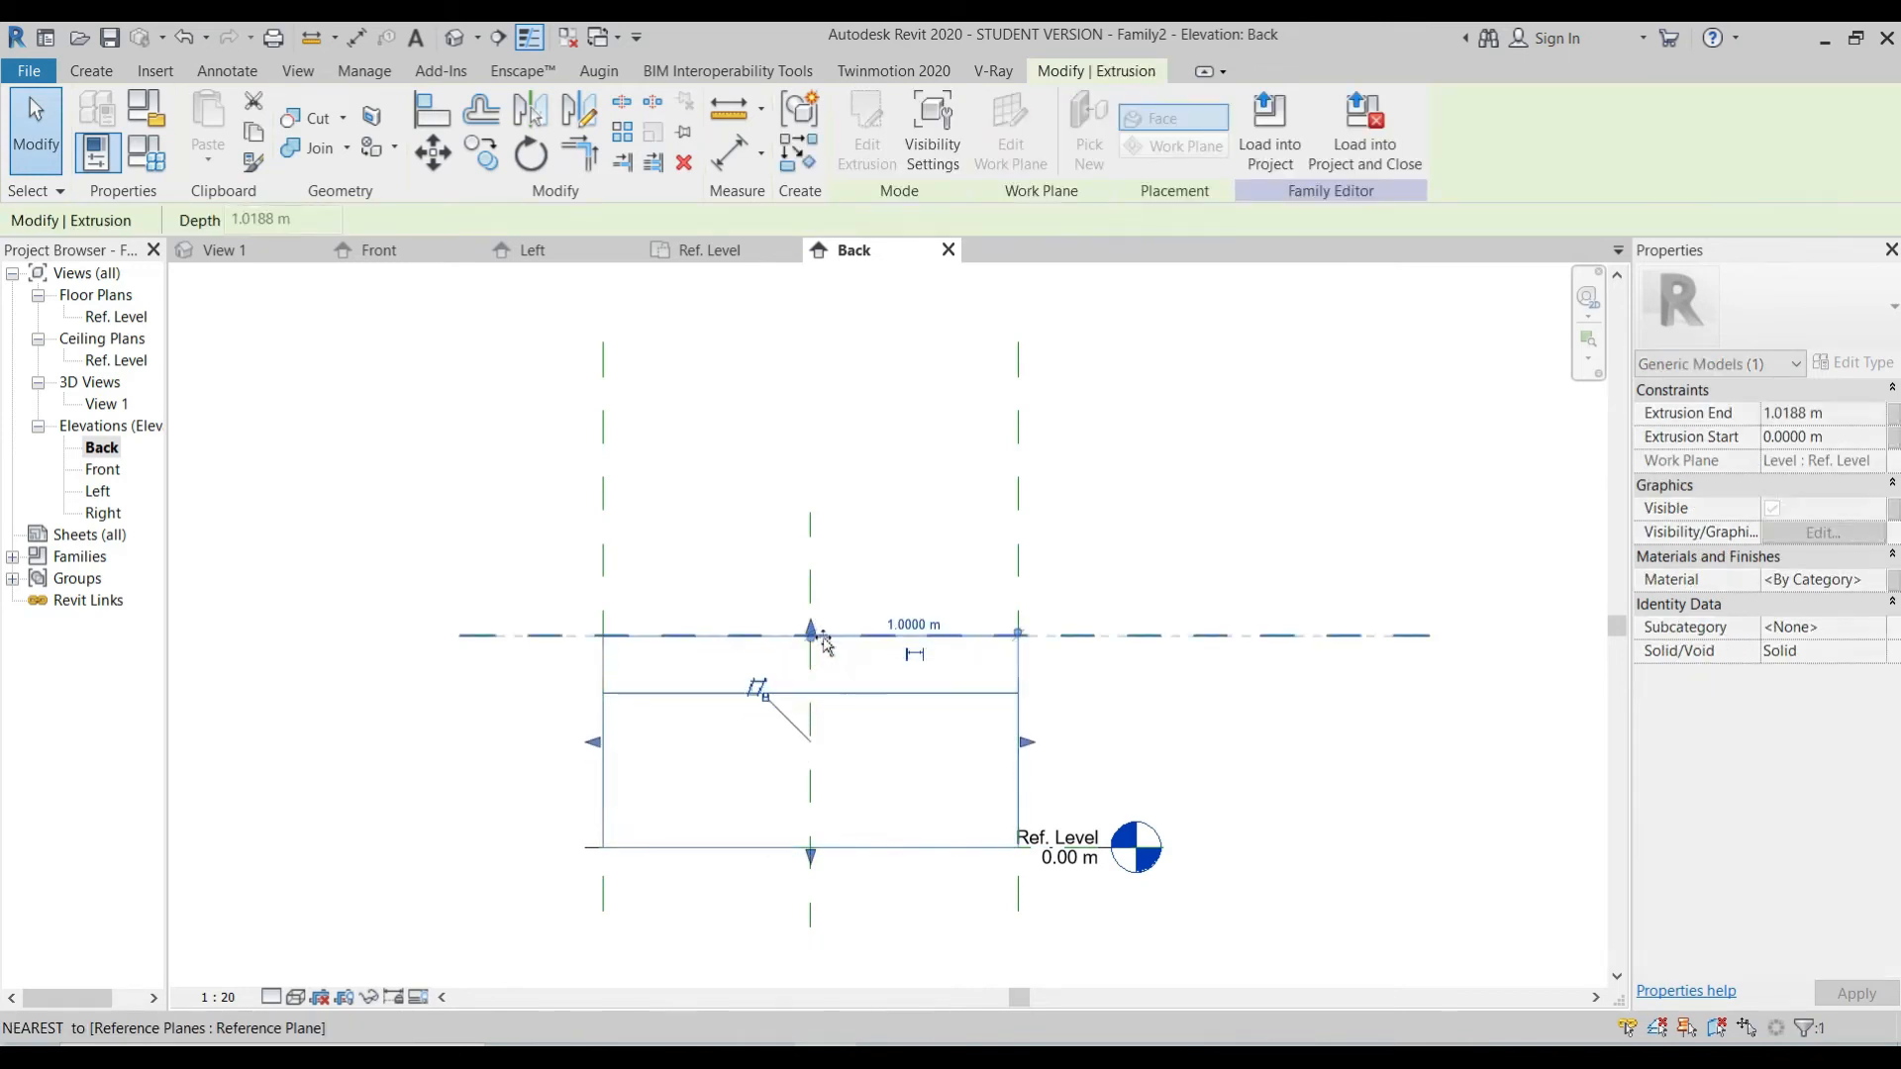
left_click(977, 601)
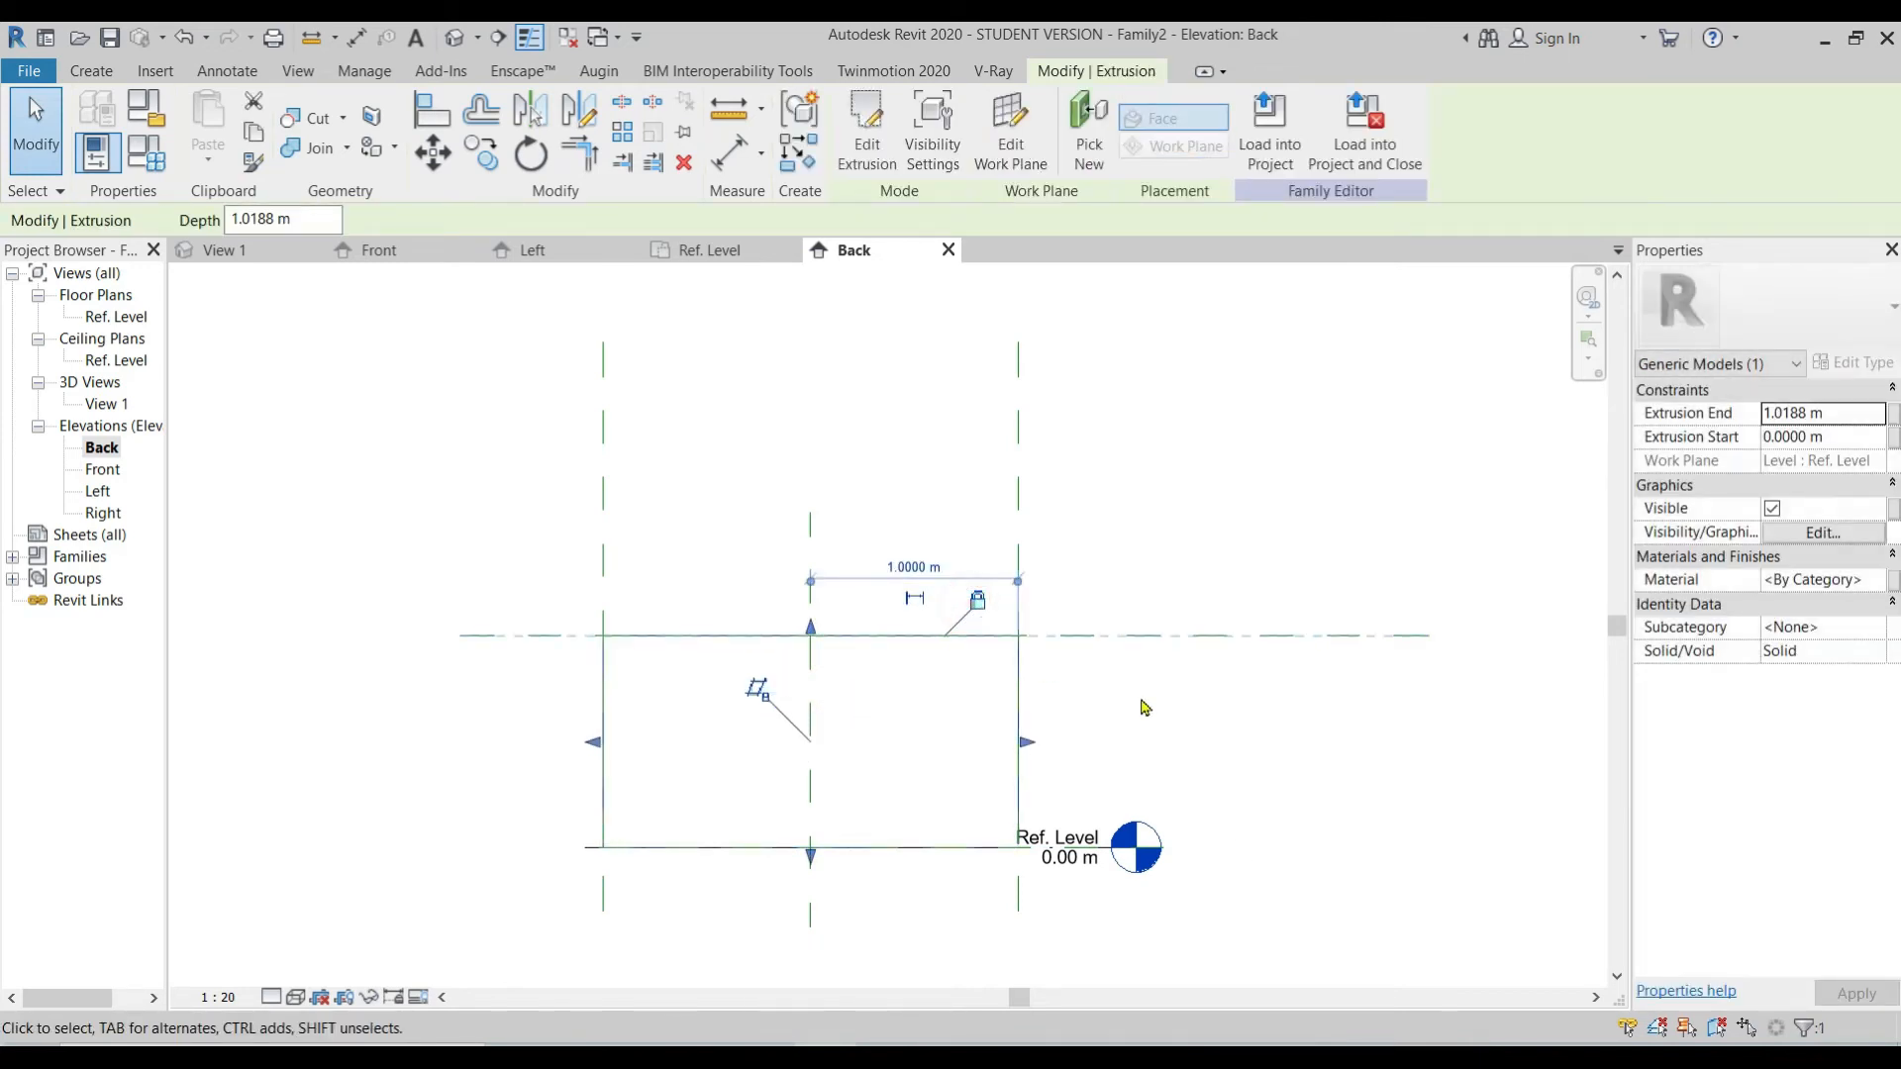
left_click(1138, 705)
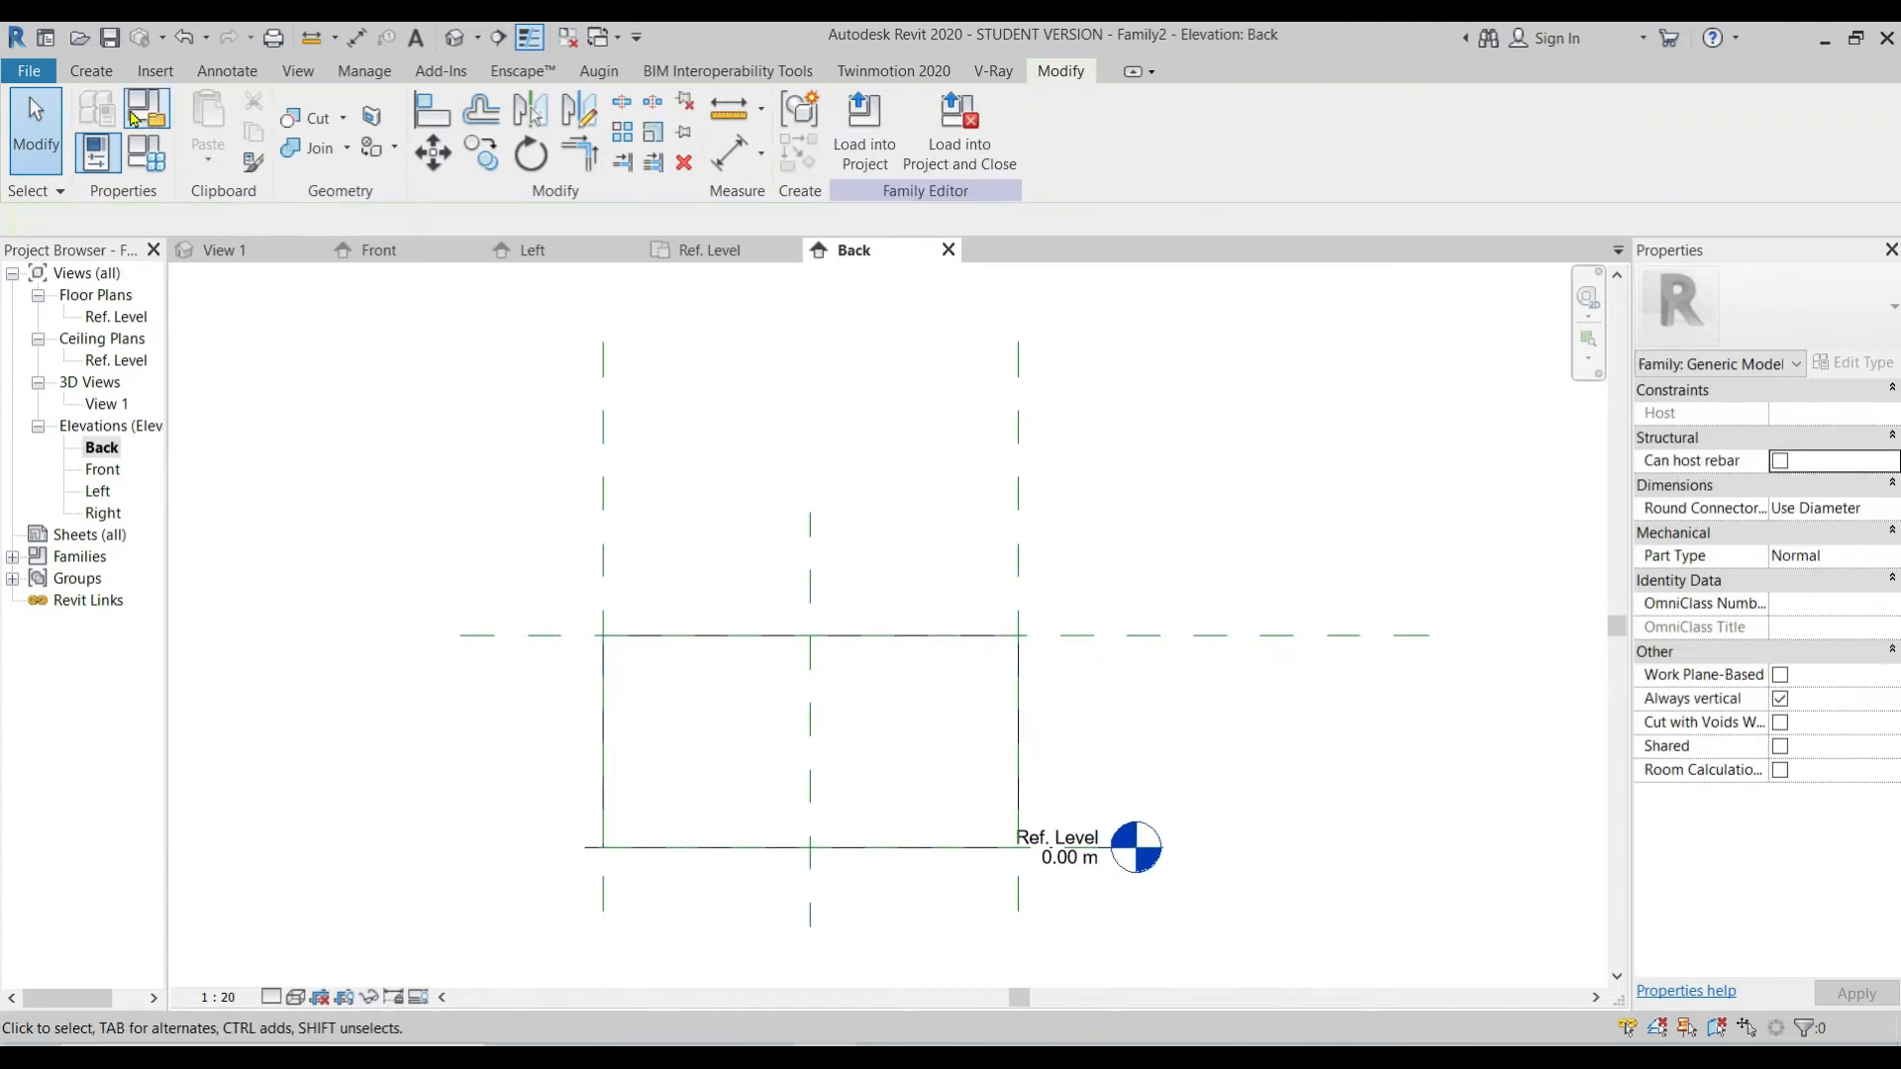
Step: Place an aligned dimension between Ref. Level and the horizontal reference plane, beside the level head
left_click(226, 70)
left_click(104, 139)
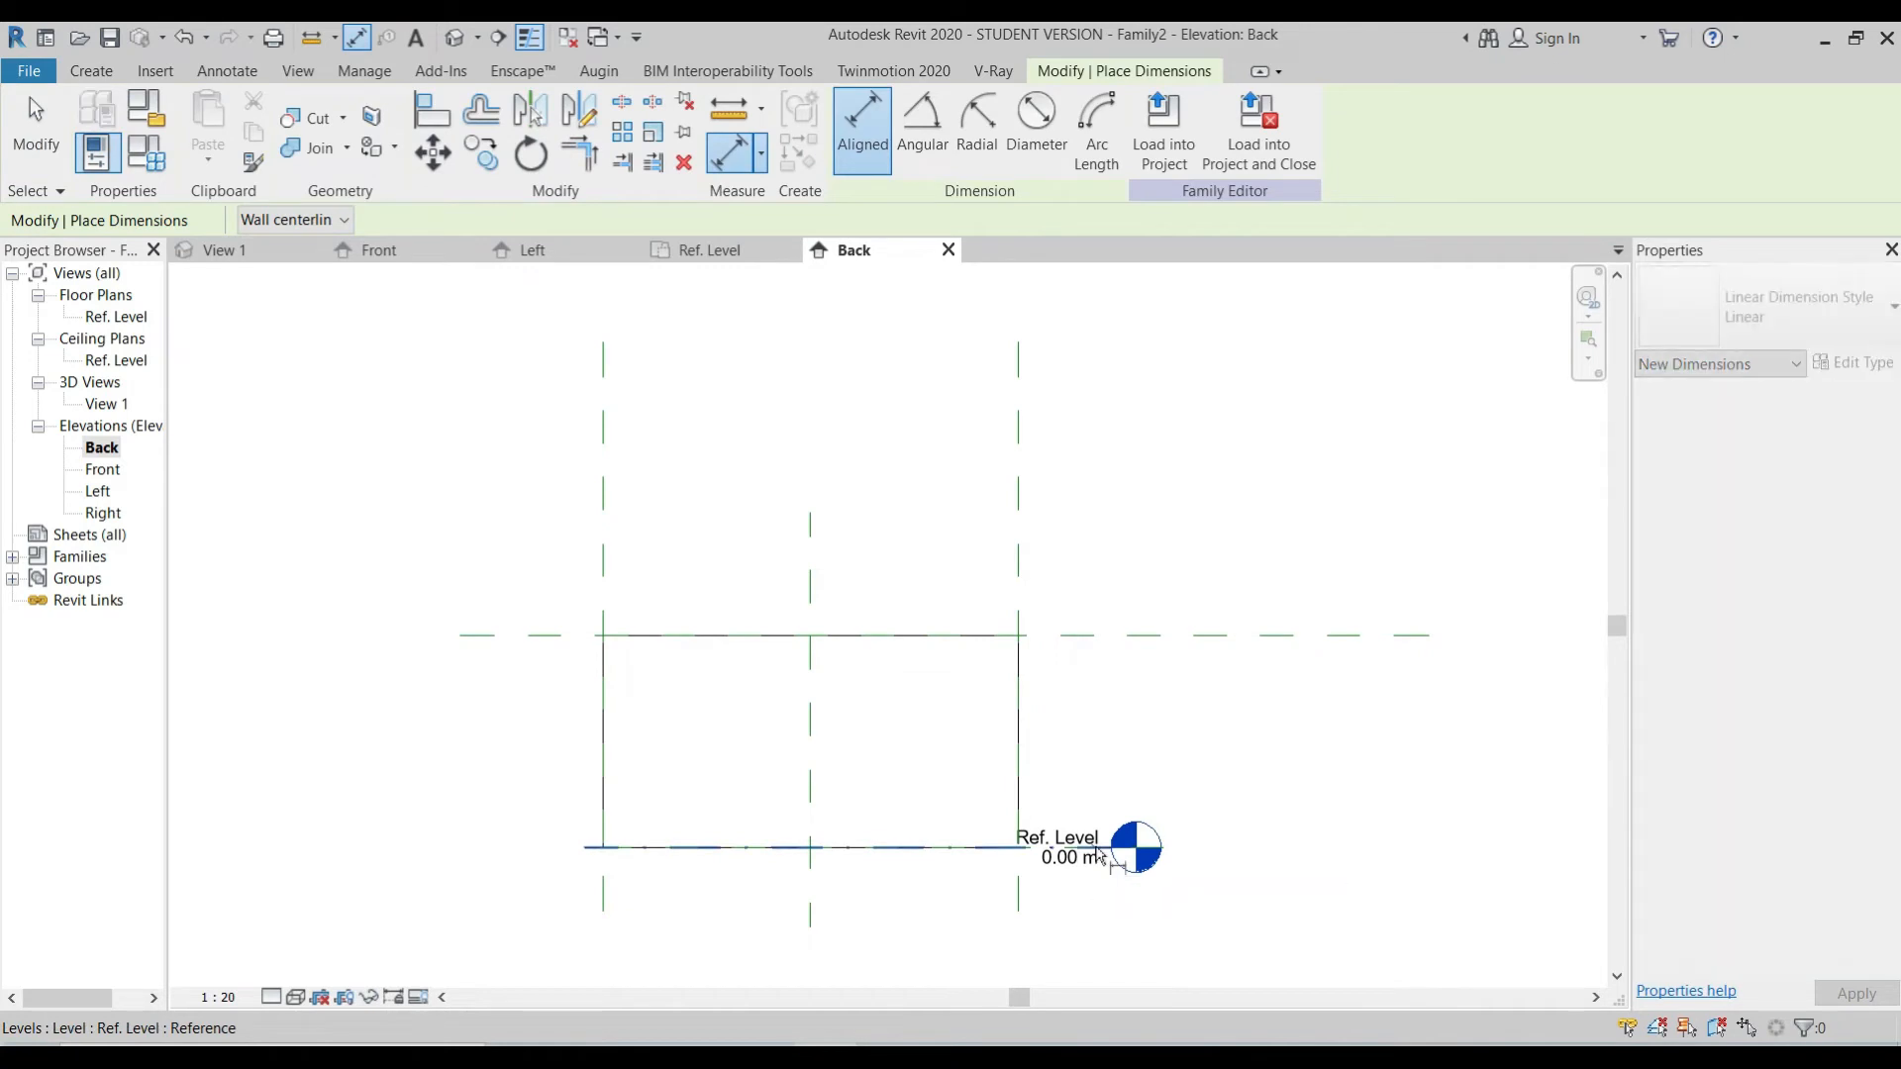
left_click(1125, 630)
left_click(1069, 842)
left_click(1095, 634)
left_click(1225, 792)
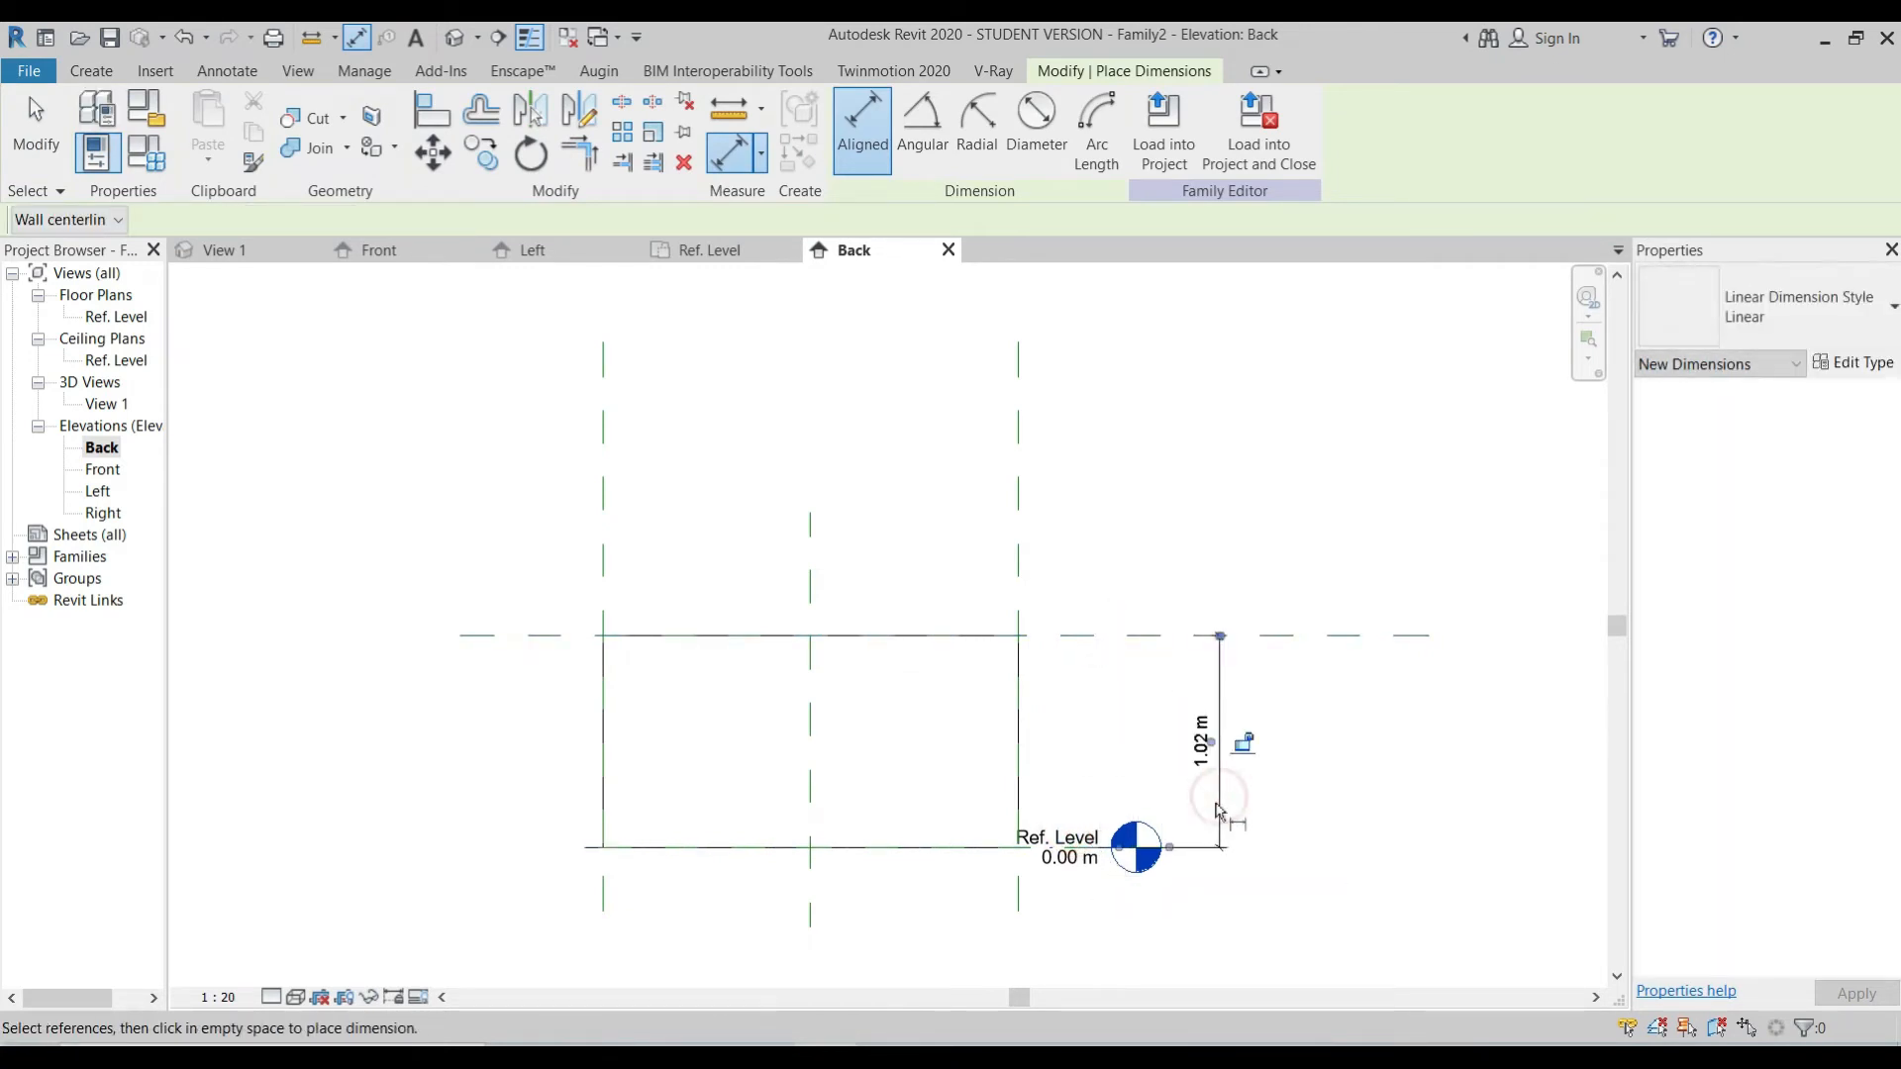
key("Escape")
key("Escape")
Step: Shift the upper reference plane to about 1.06 m above Ref. Level and label its height dimension with the existing Ancho parameter
left_click(1318, 645)
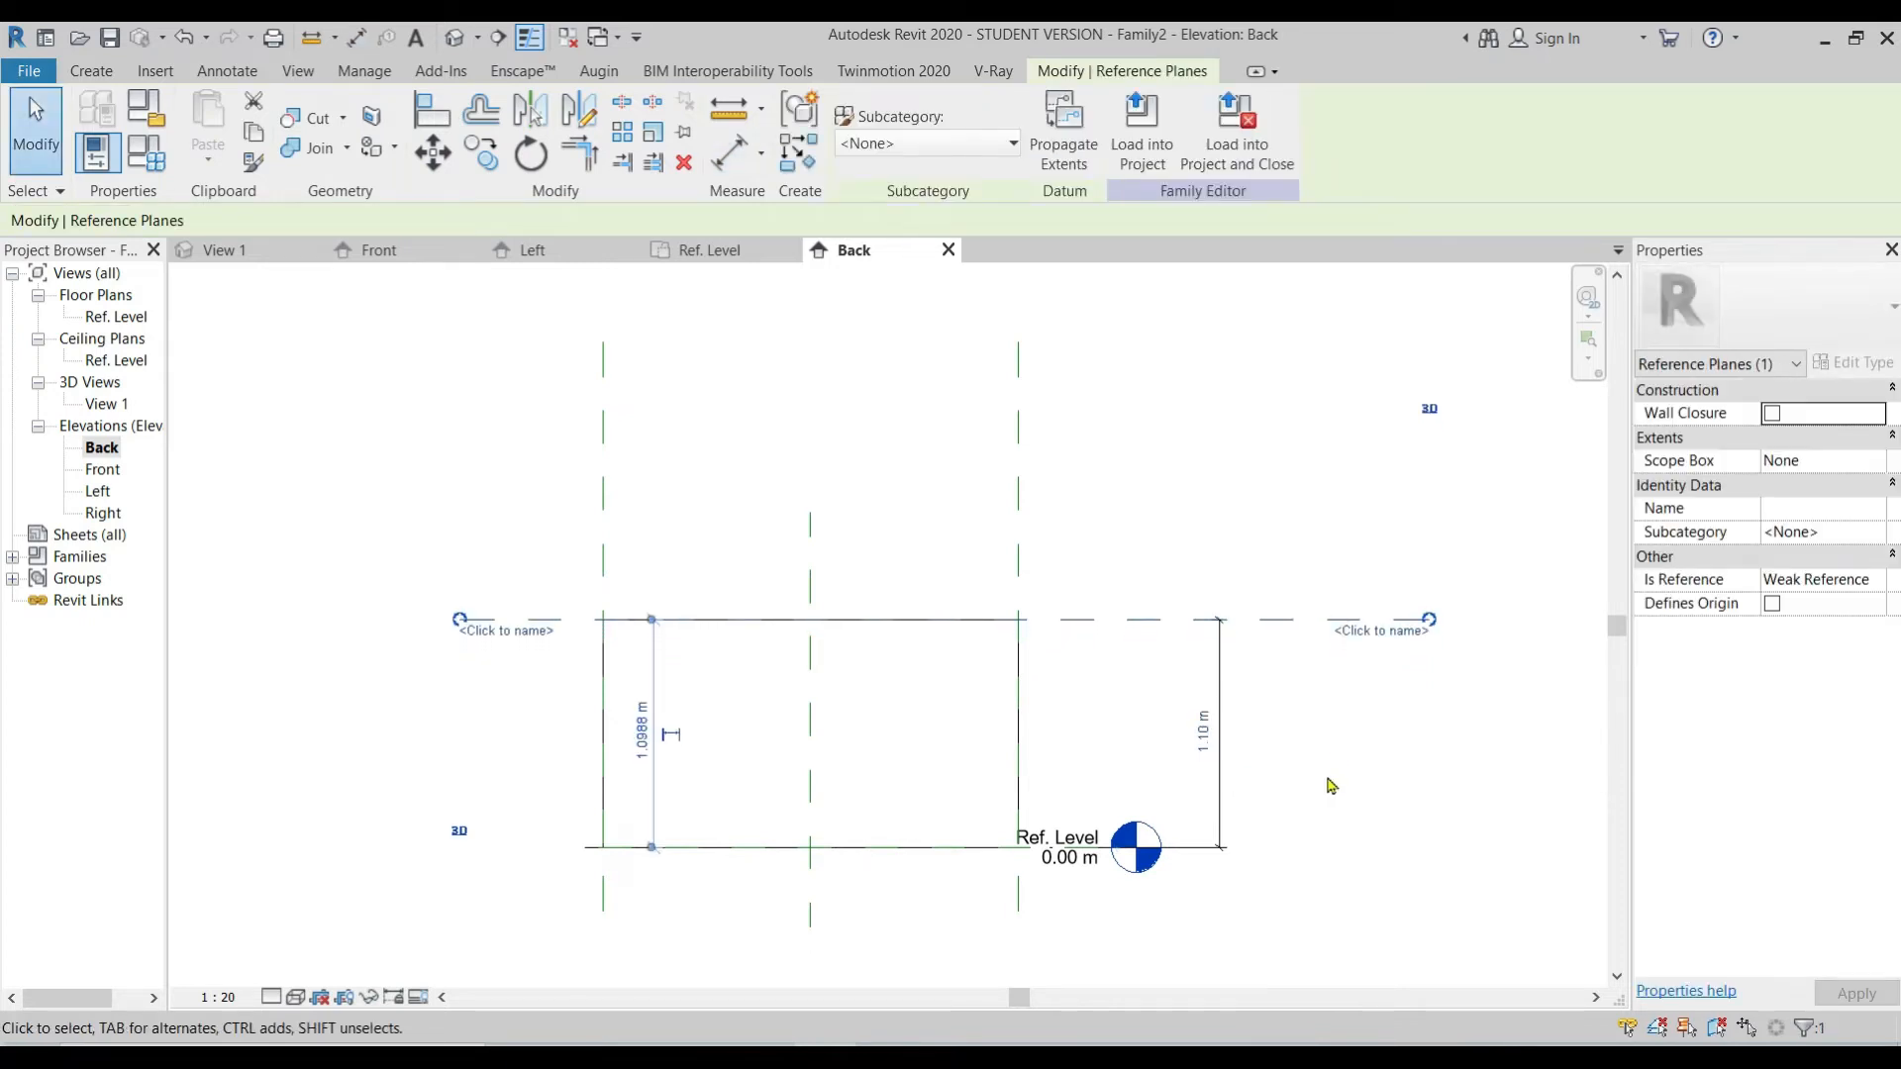
left_click(1283, 804)
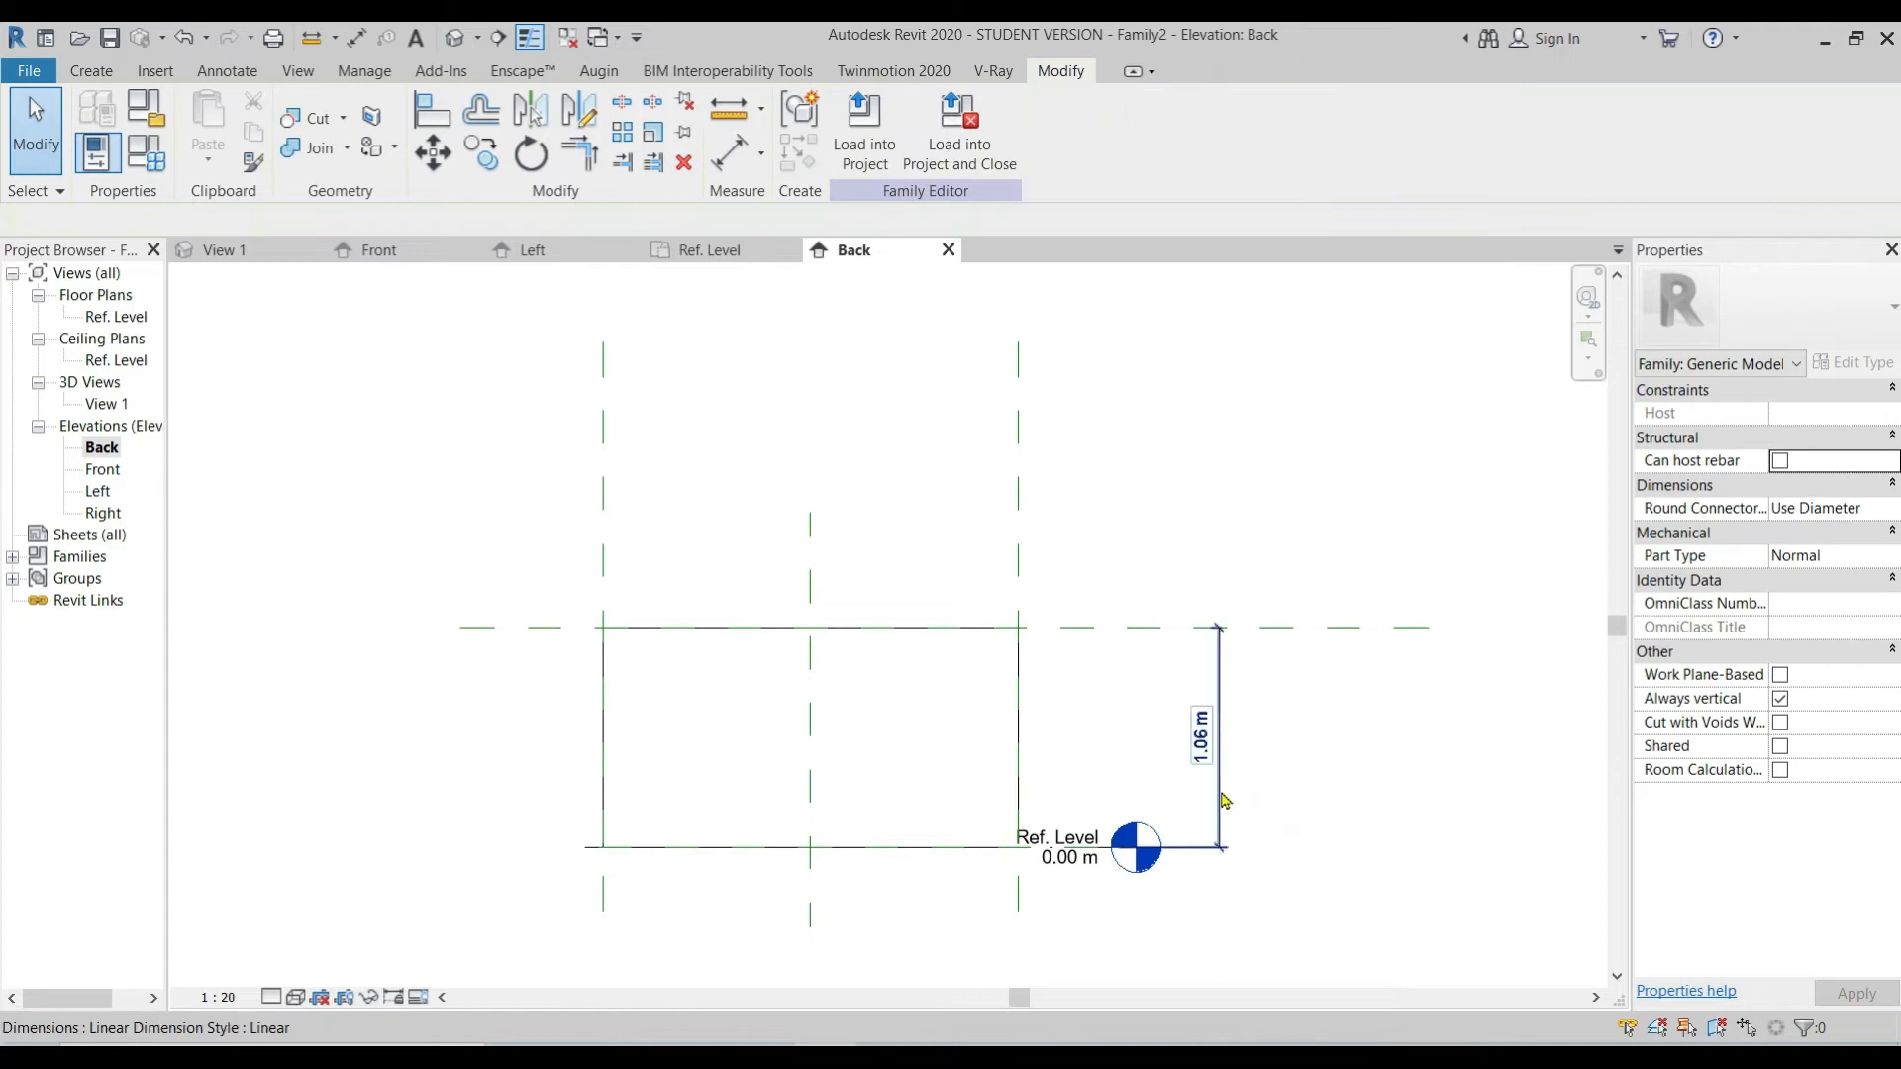
left_click(1228, 789)
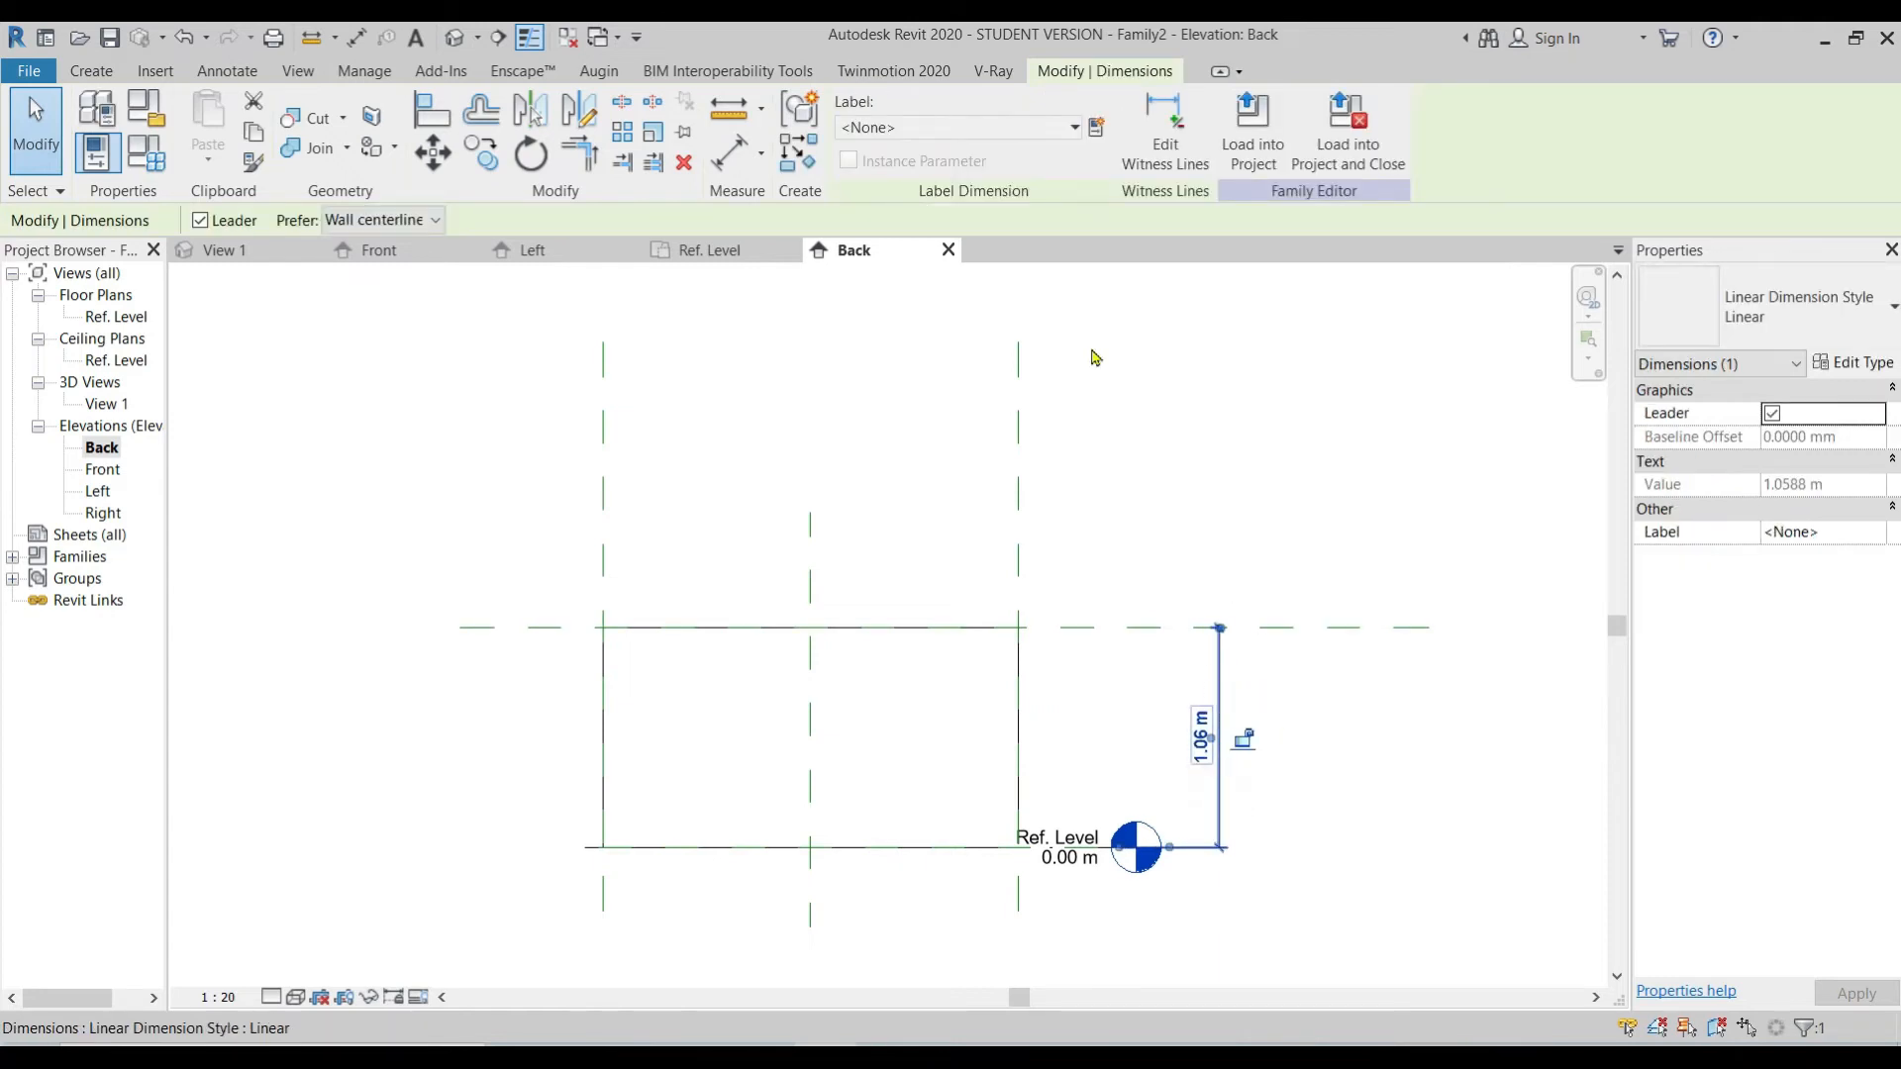
left_click(1069, 127)
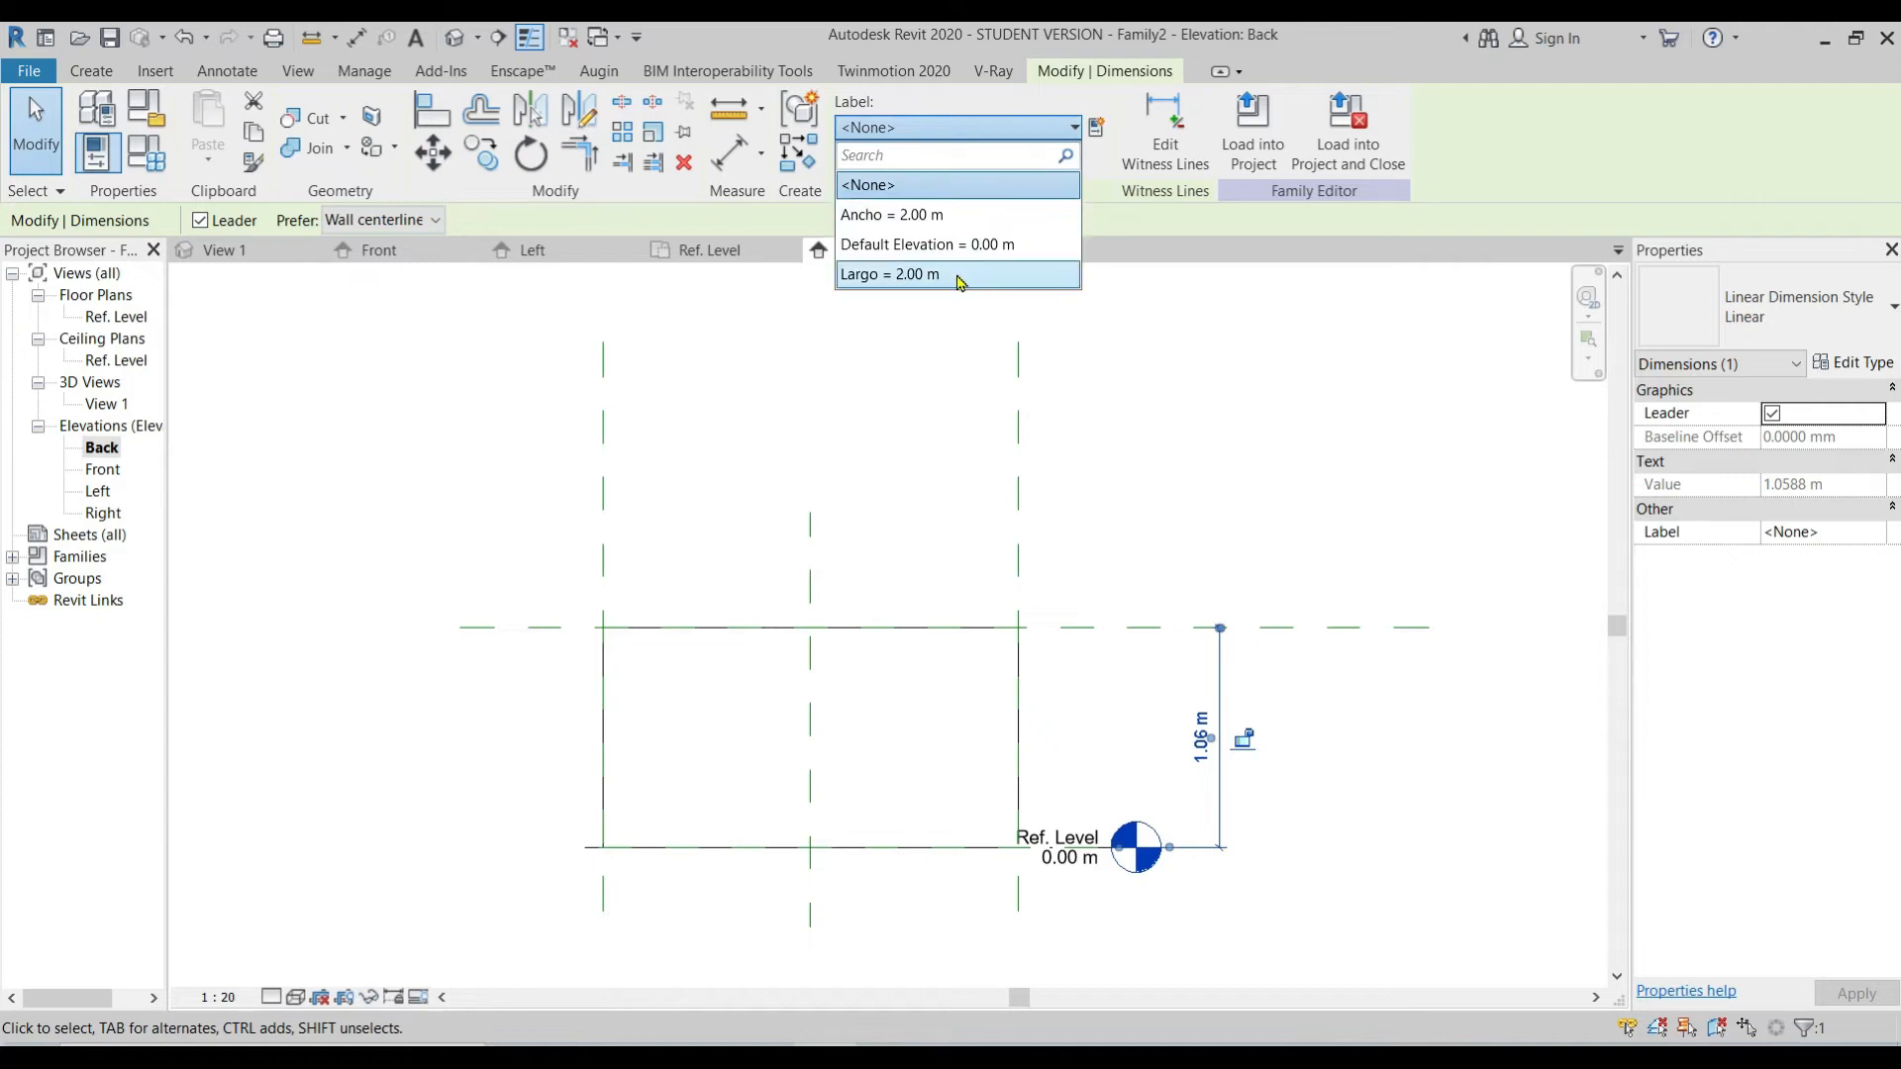
left_click(968, 214)
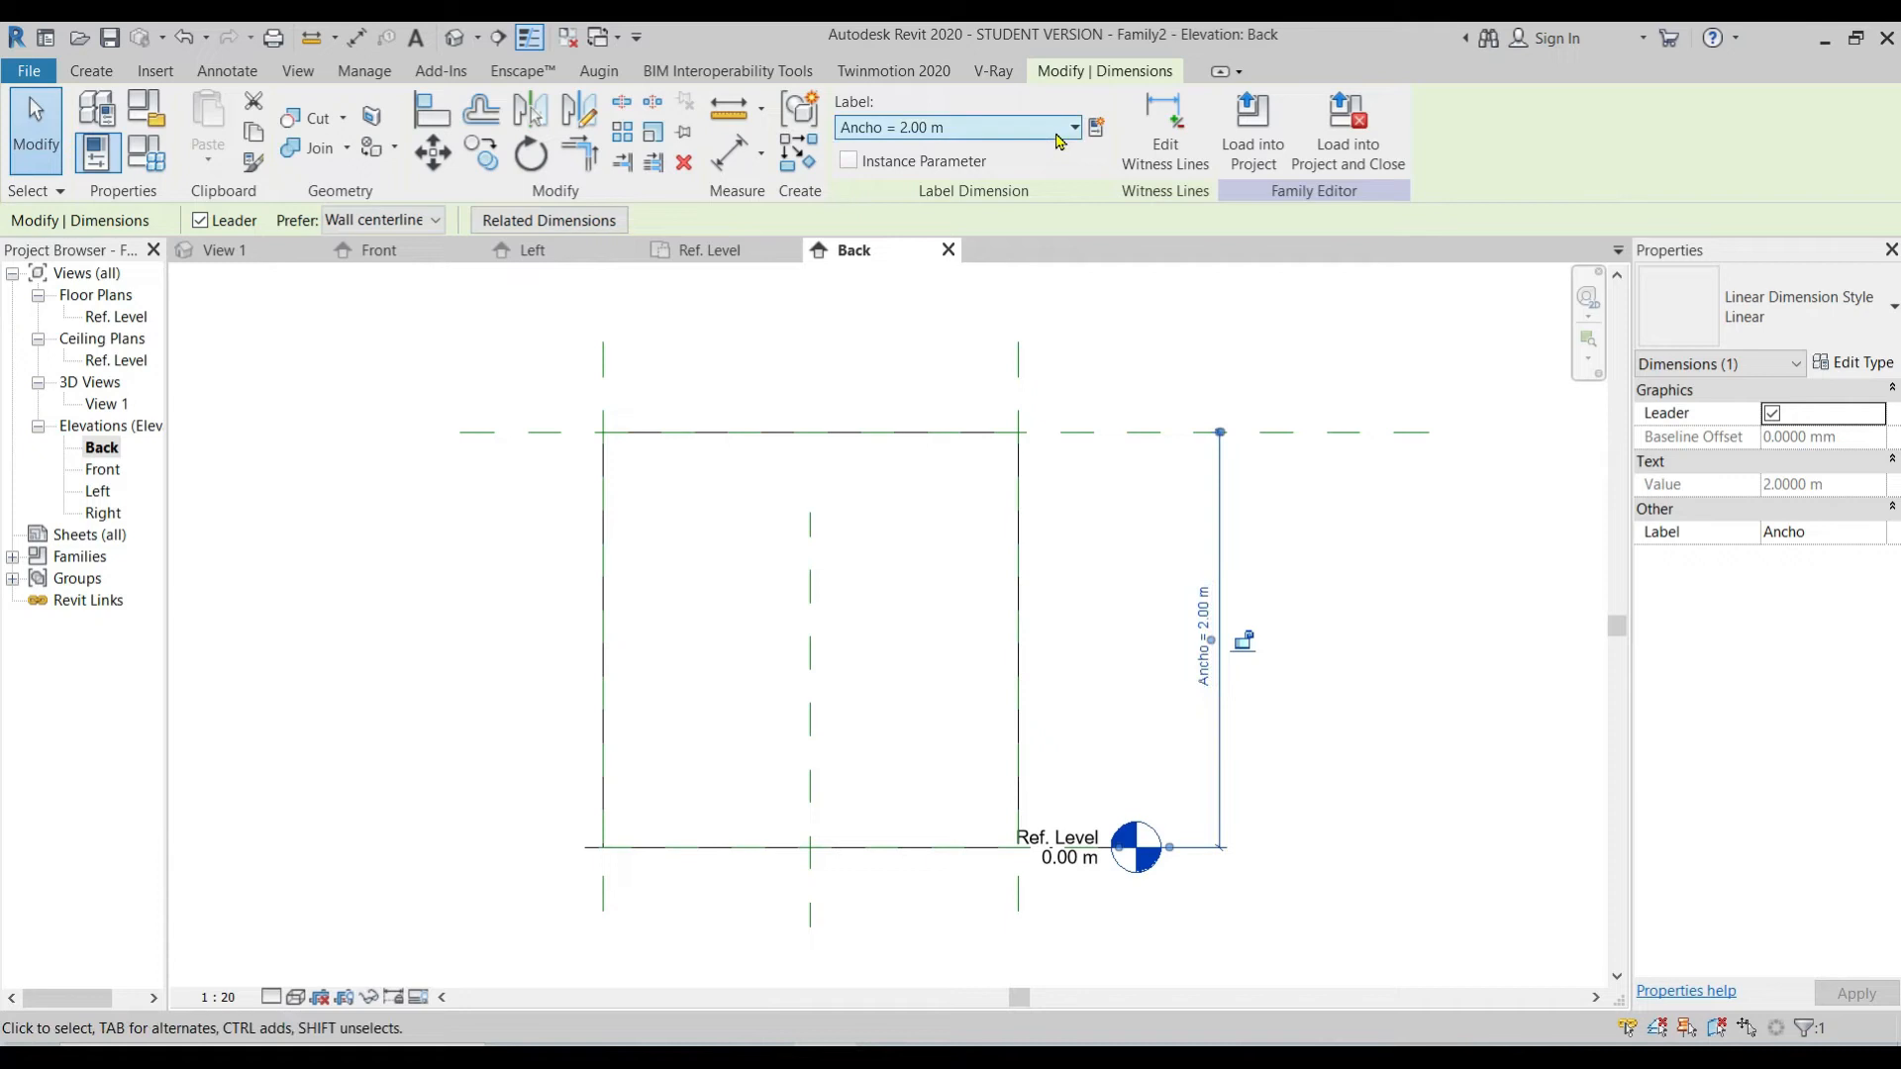
Step: Create a new family type parameter named Alto and apply it as the label of the height dimension
left_click(1096, 127)
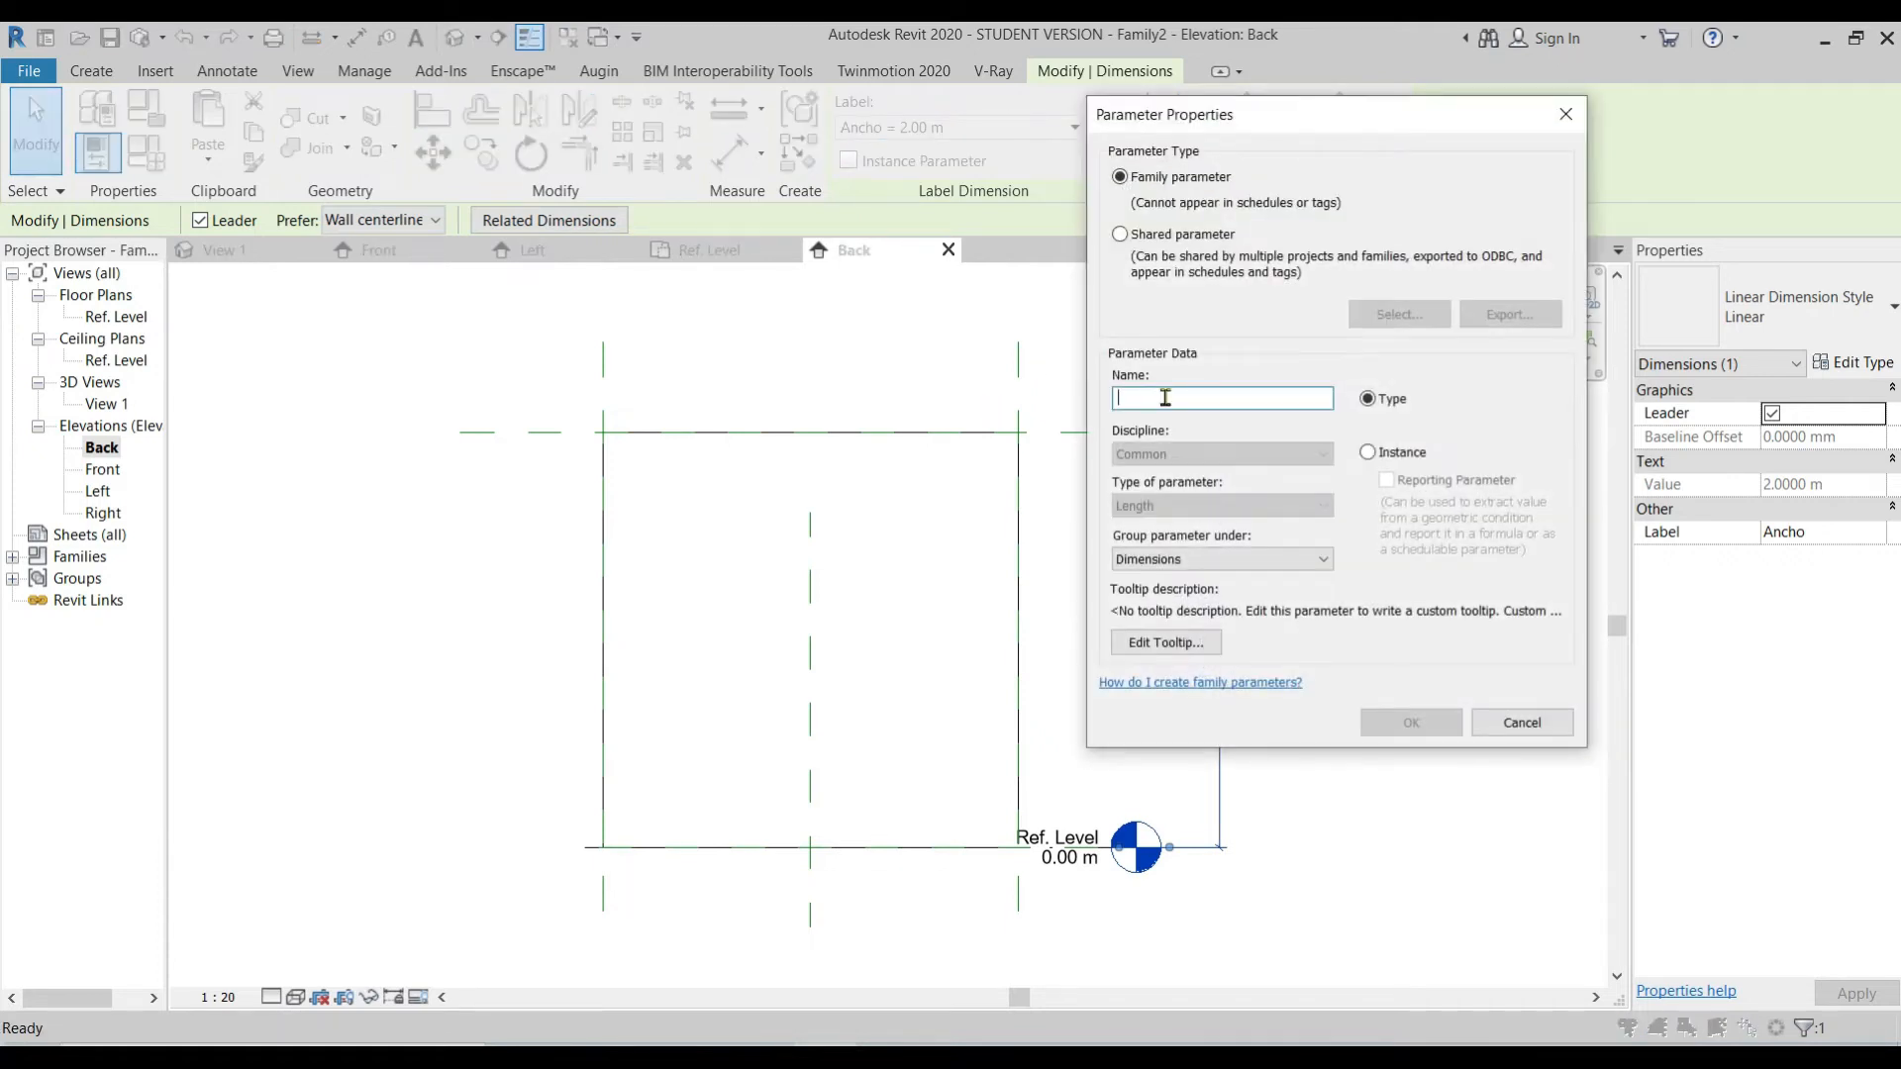
type("Alto")
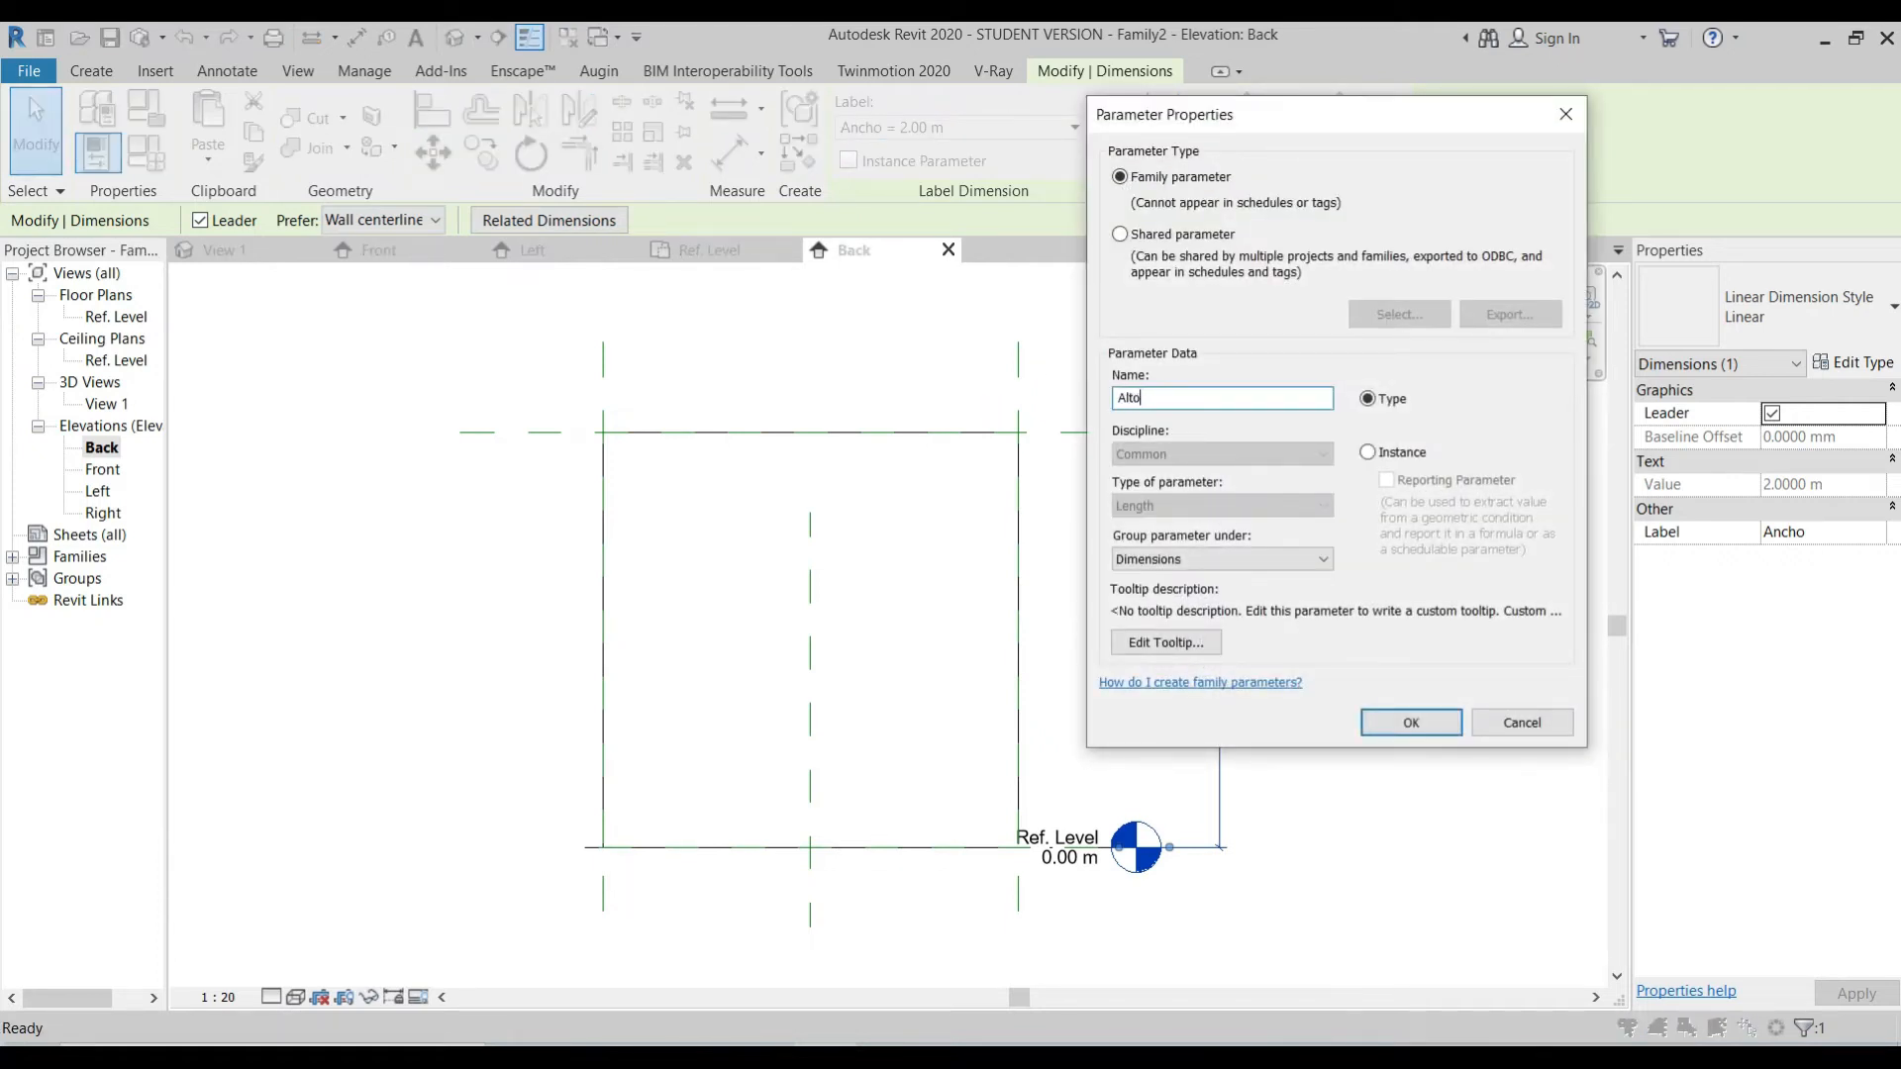
left_click(1410, 722)
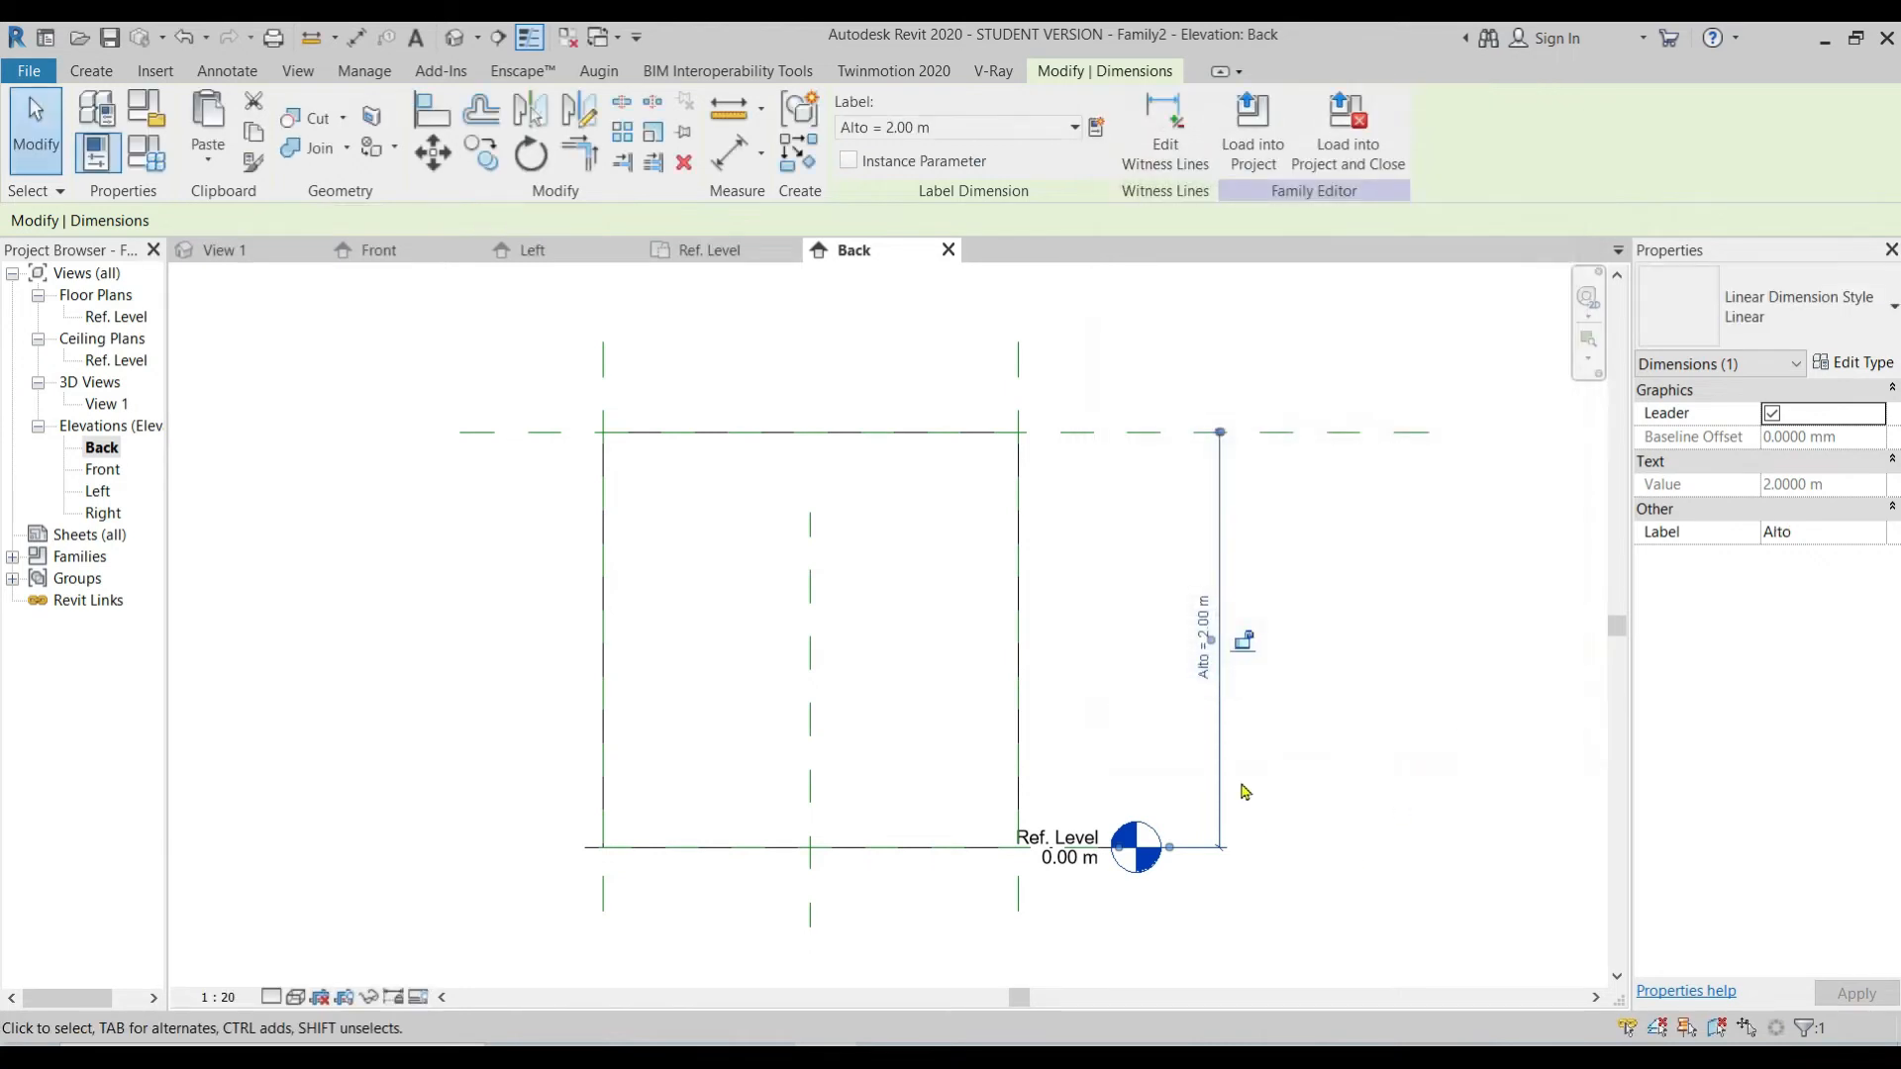
Step: Set the Alto height dimension to 5 m to test that the extrusion follows the parameter
left_click(1203, 638)
type("5")
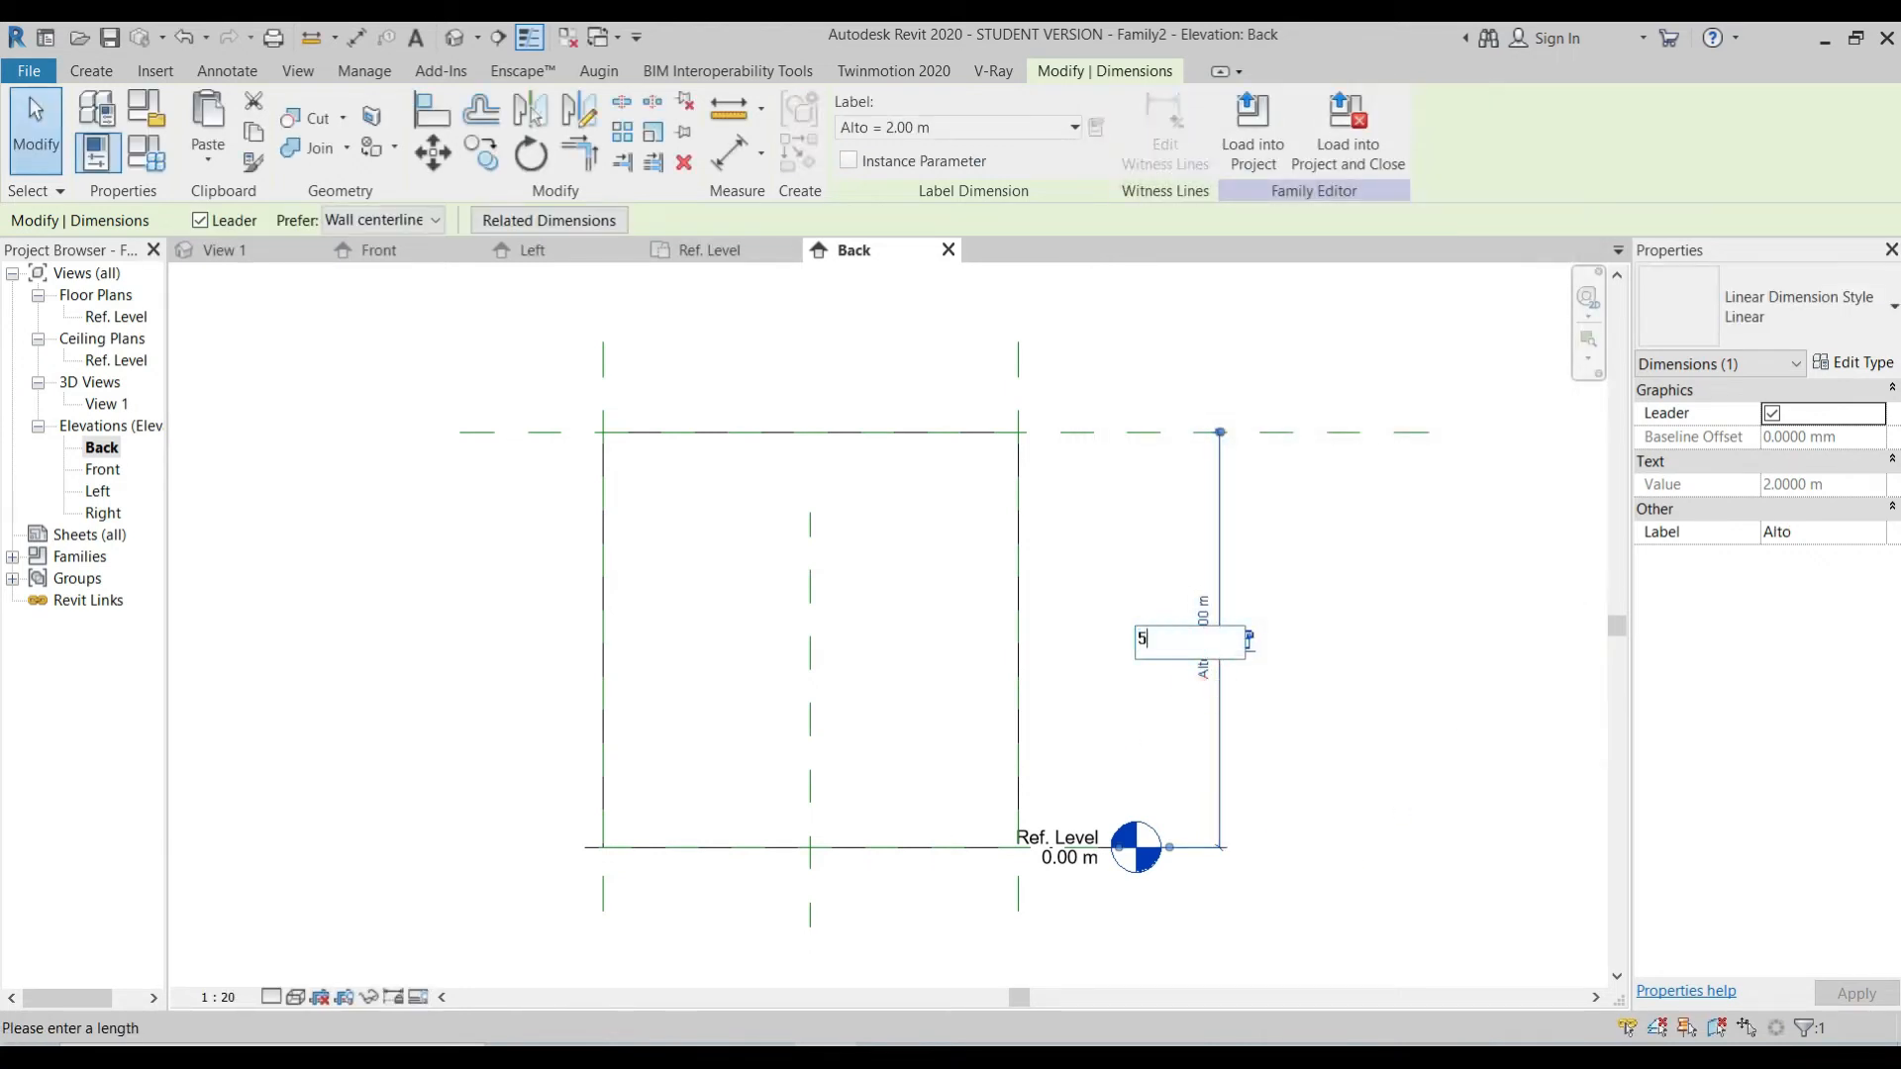
key("Return")
scroll(1111, 748, "down", 3)
scroll(1137, 574, "up", 3)
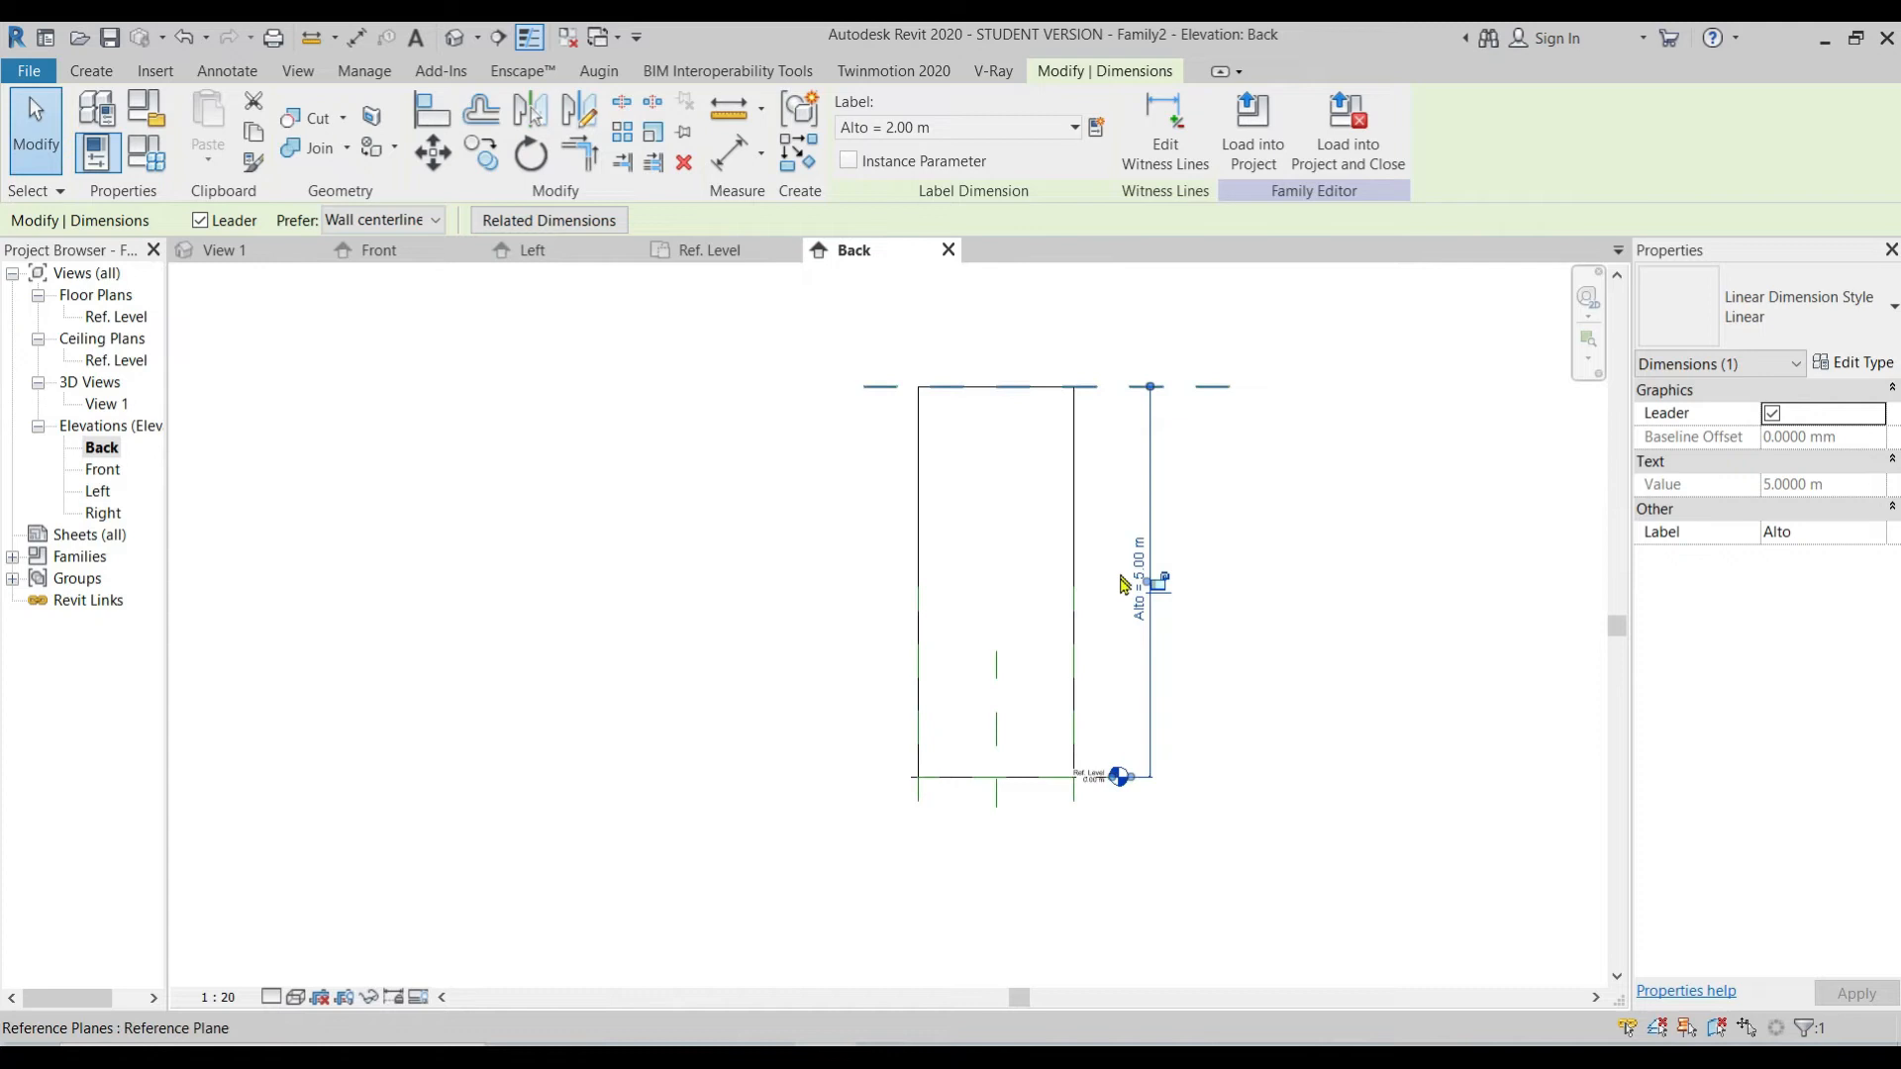
Step: Set the Alto height dimension to 6 m as a further test of the extrusion
left_click(1152, 622)
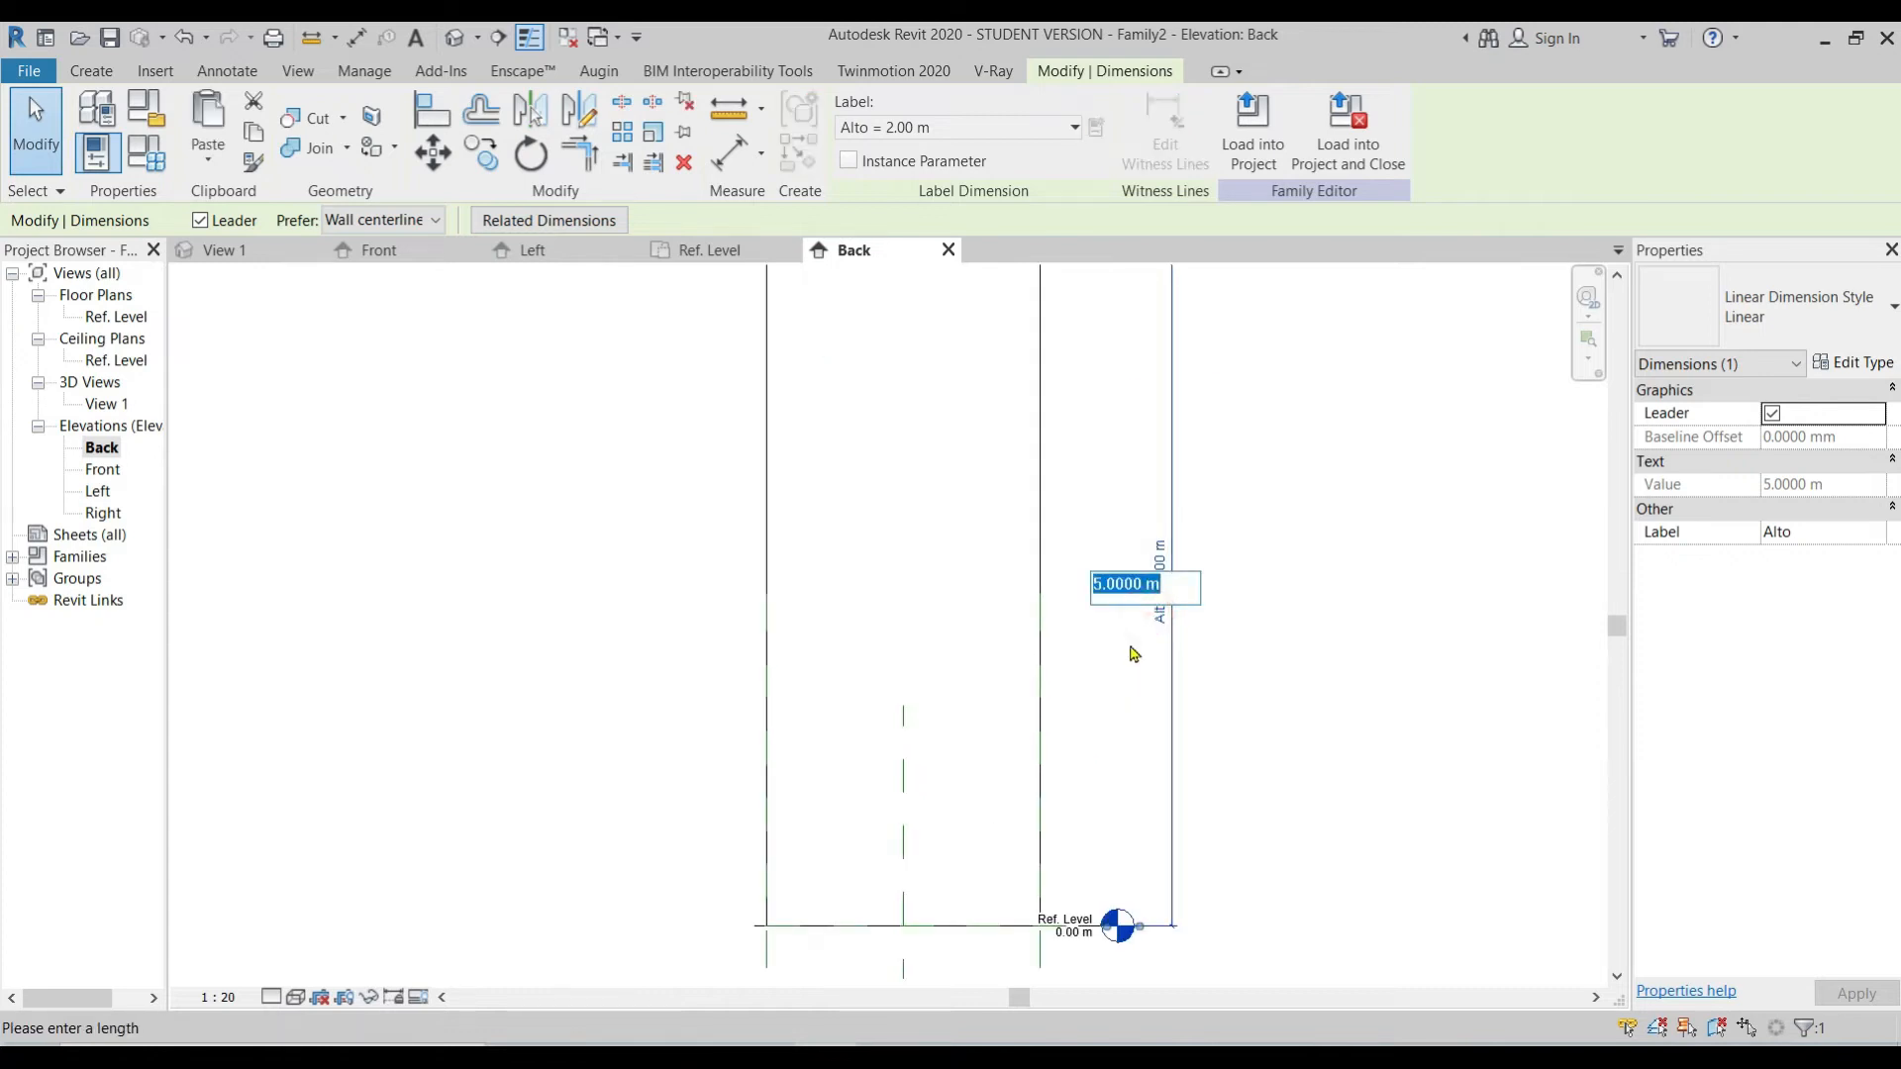
type("6")
key("Return")
scroll(1108, 747, "down", 2)
middle_click_drag(1109, 824, 1127, 741)
Step: Reduce the Alto height dimension to 2 m
left_click(1127, 526)
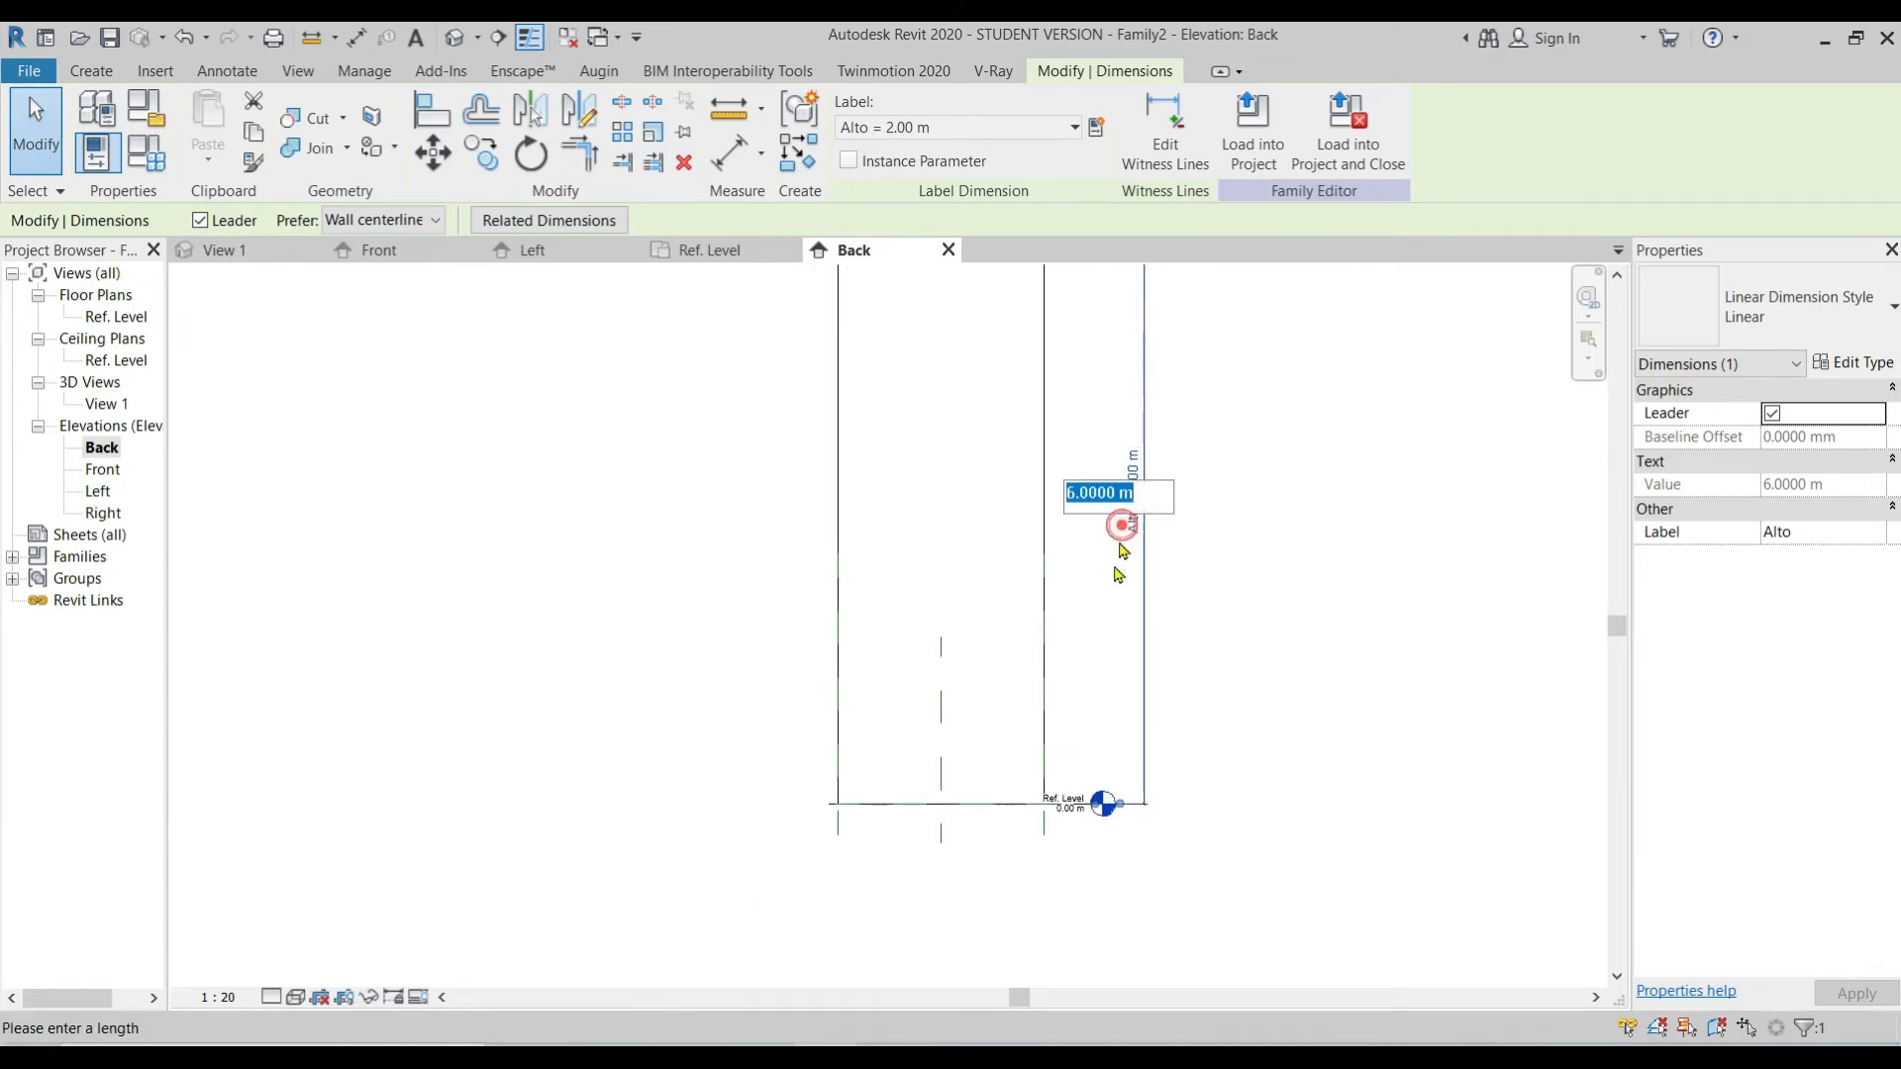
type("2")
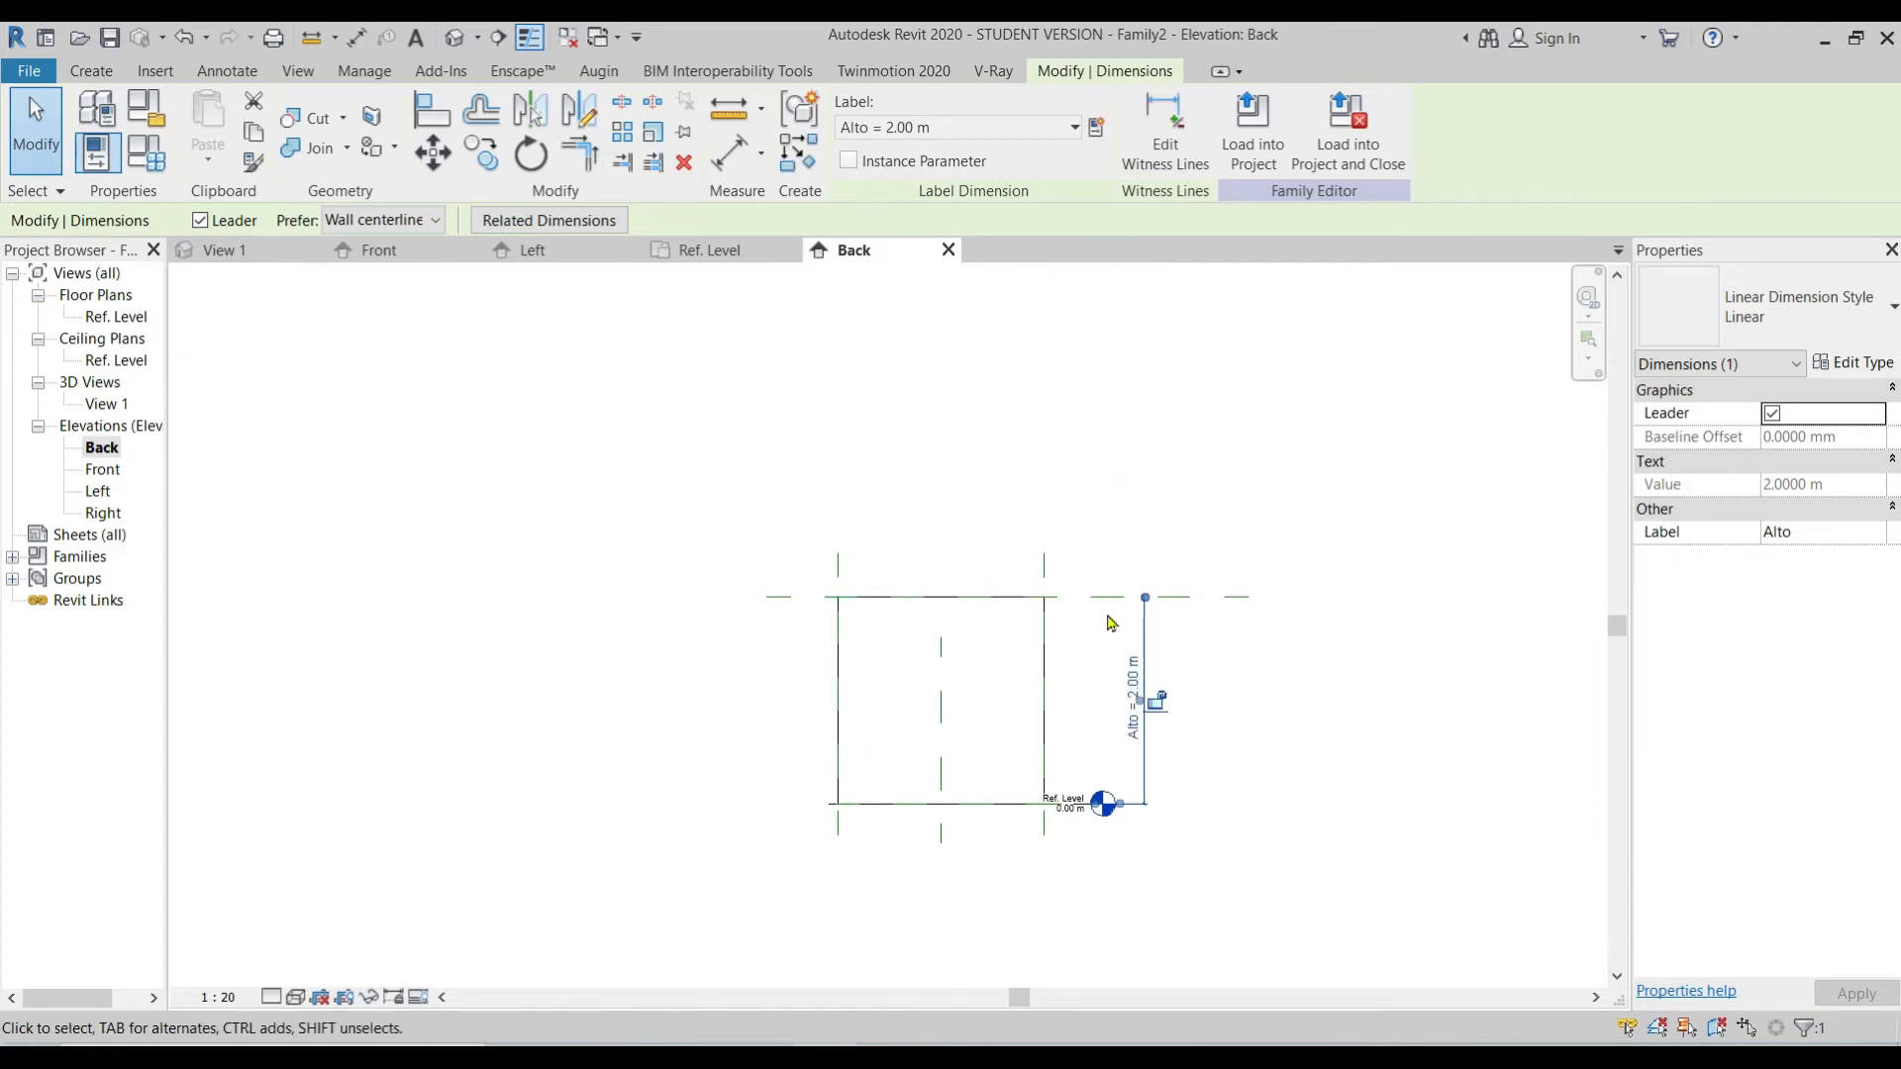
middle_click_drag(1085, 835, 1116, 778)
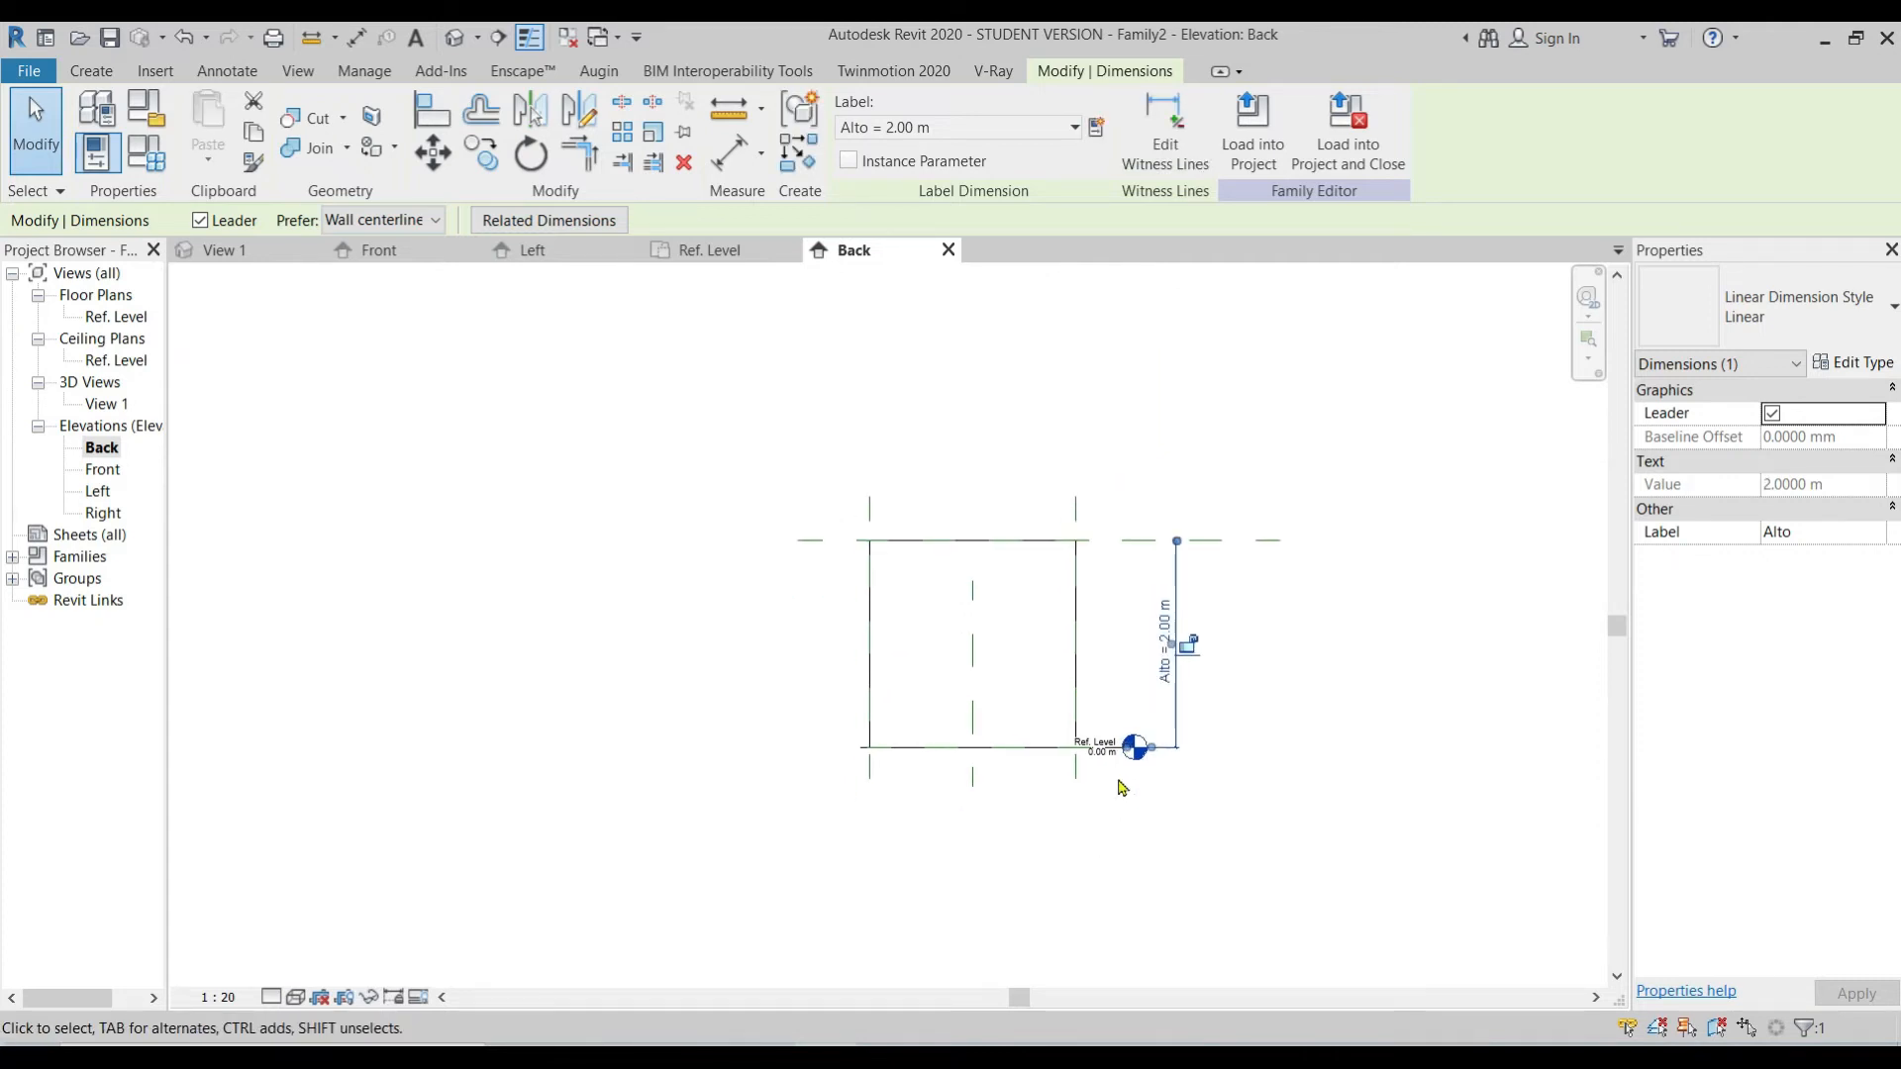
scroll(1122, 787, "up", 1)
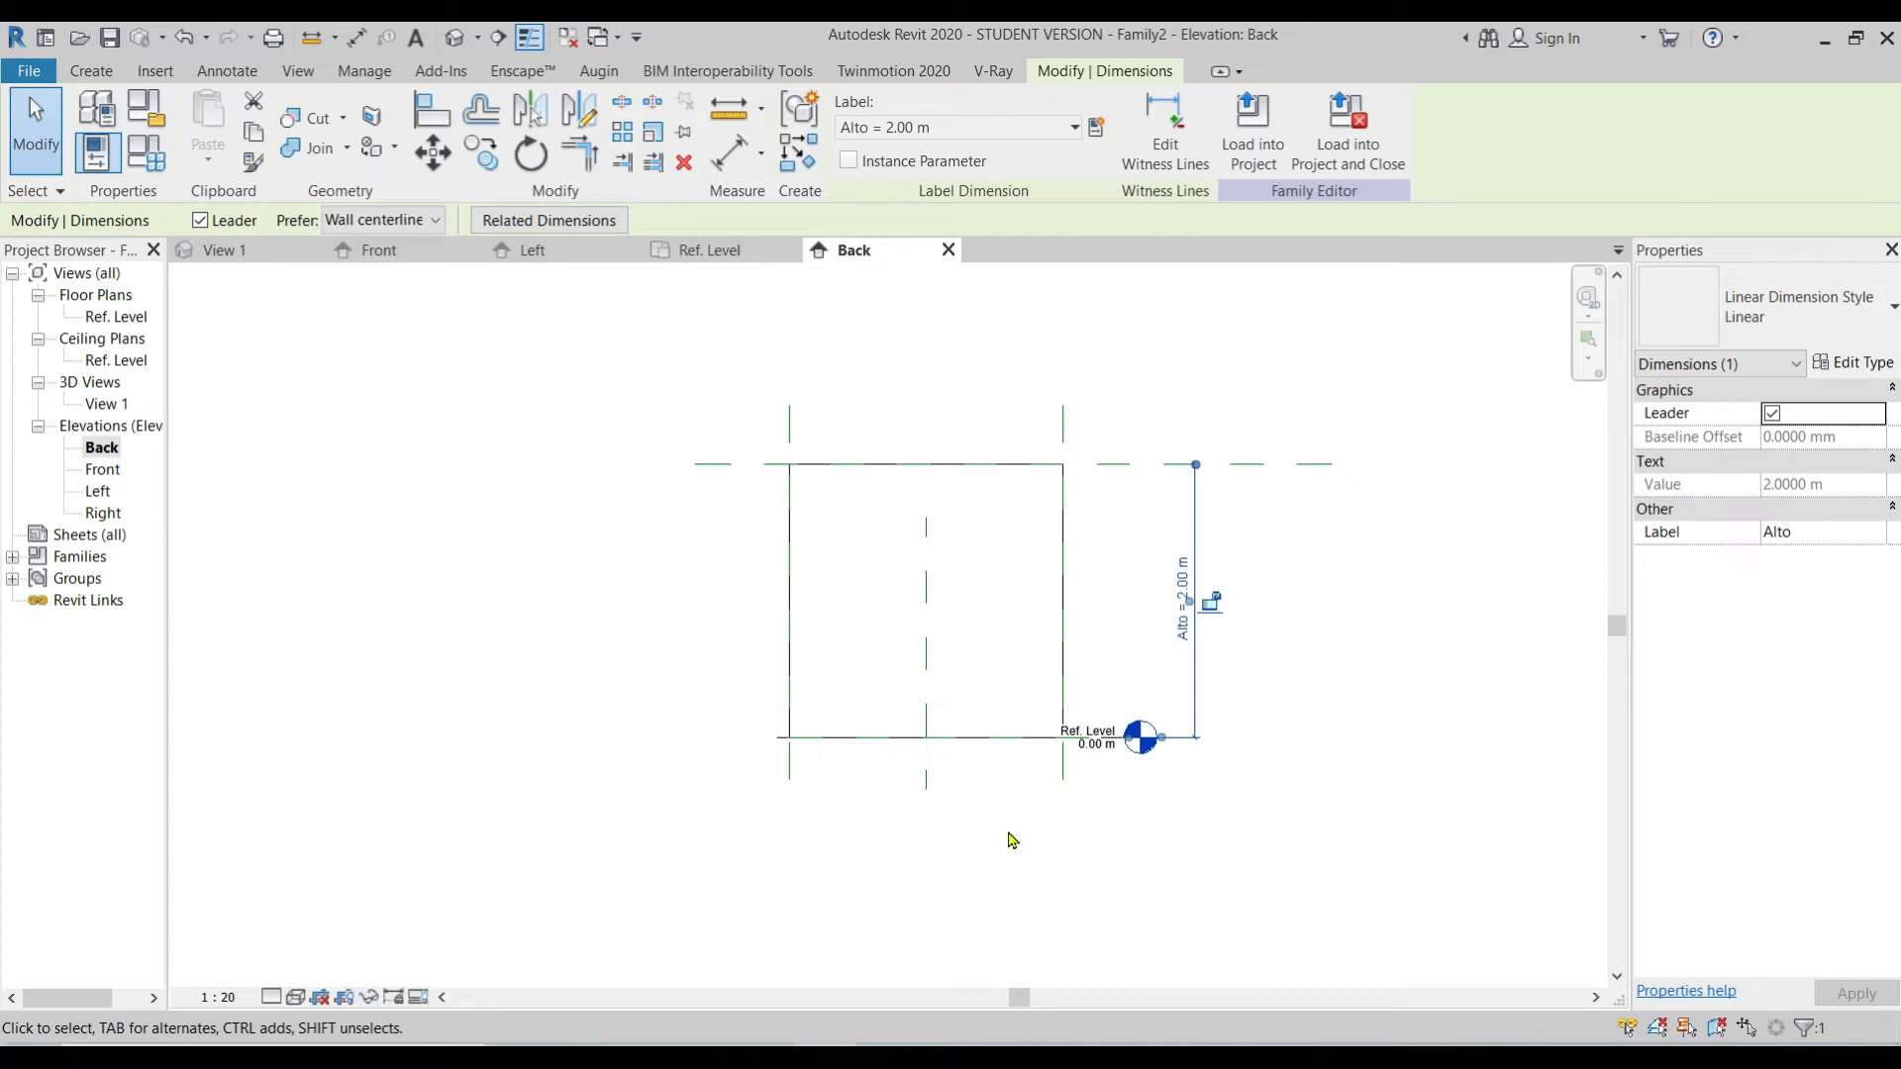
middle_click_drag(1123, 837, 1175, 833)
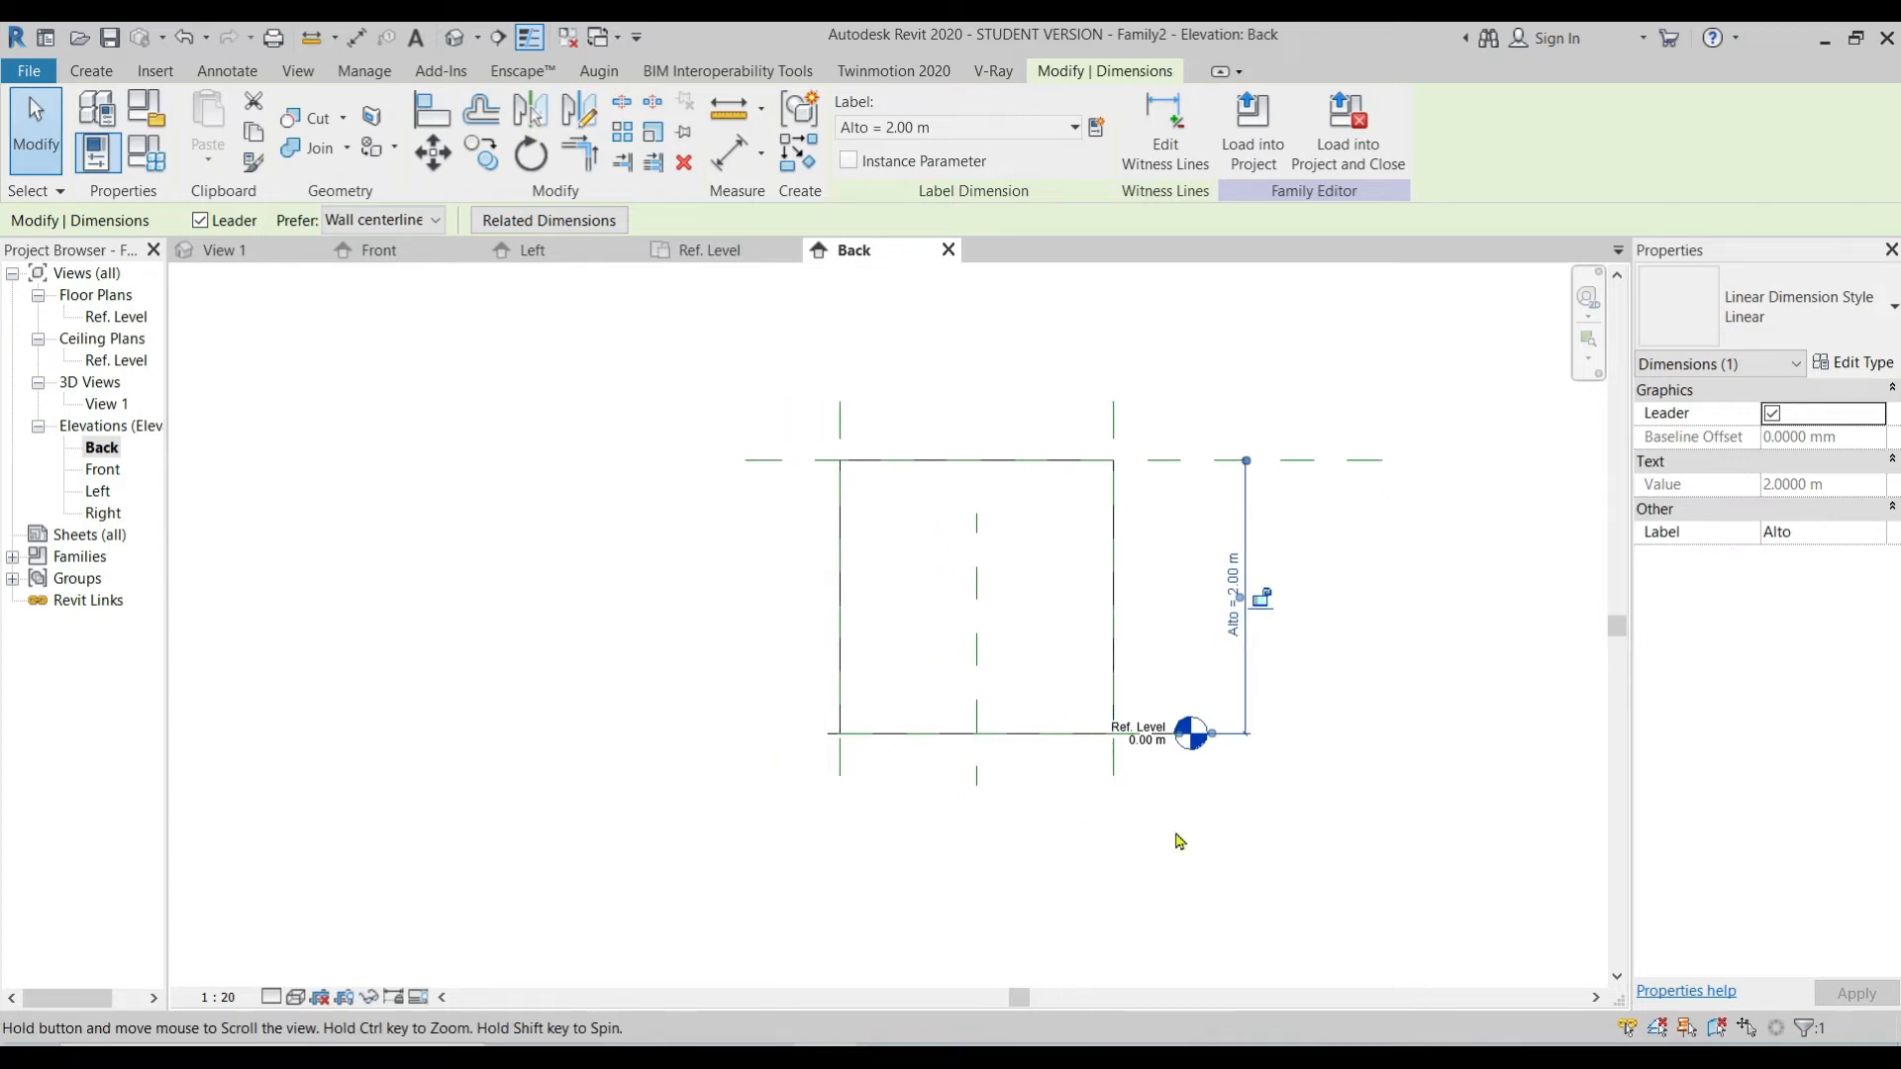
left_click(1175, 832)
Step: Set the Alto height dimension between Ref. Level and the upper reference plane to 1 m
scroll(1169, 781, "up", 3)
left_click(1267, 520)
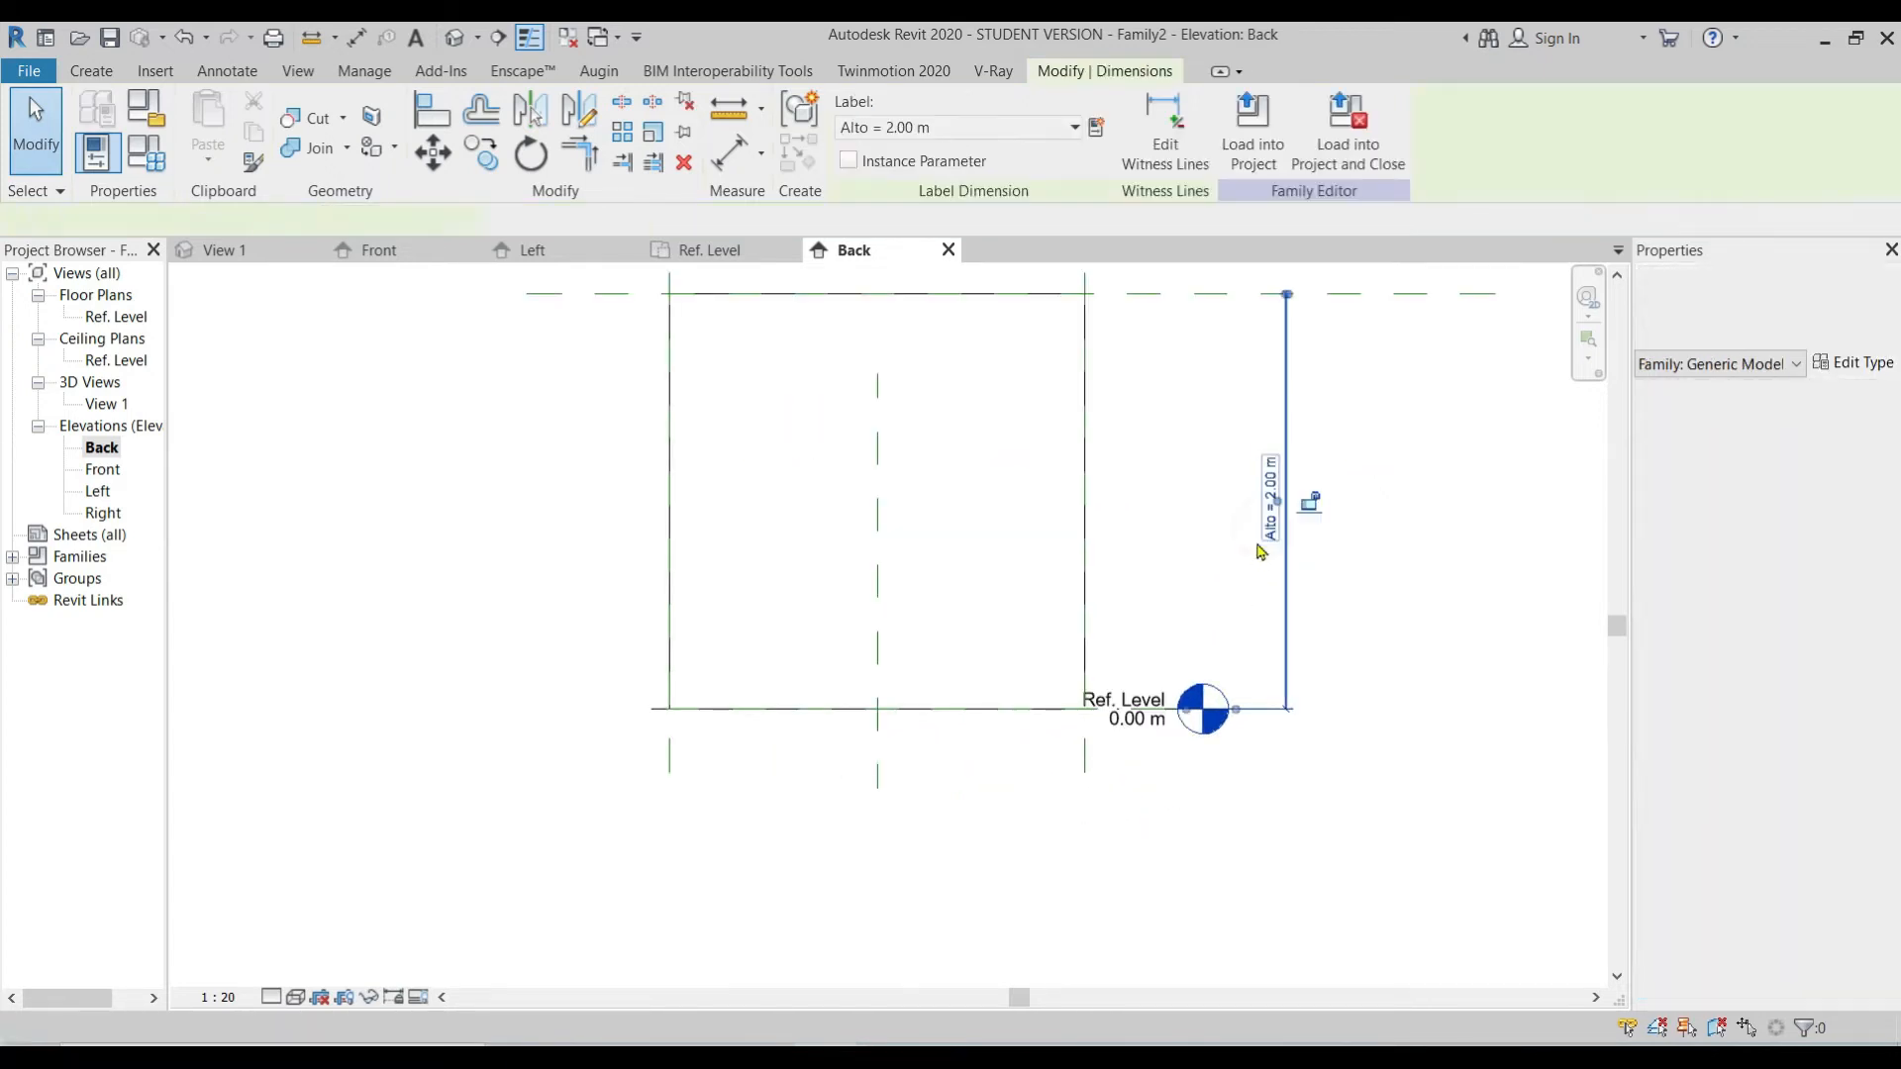
left_click(1267, 520)
type("1")
key("Return")
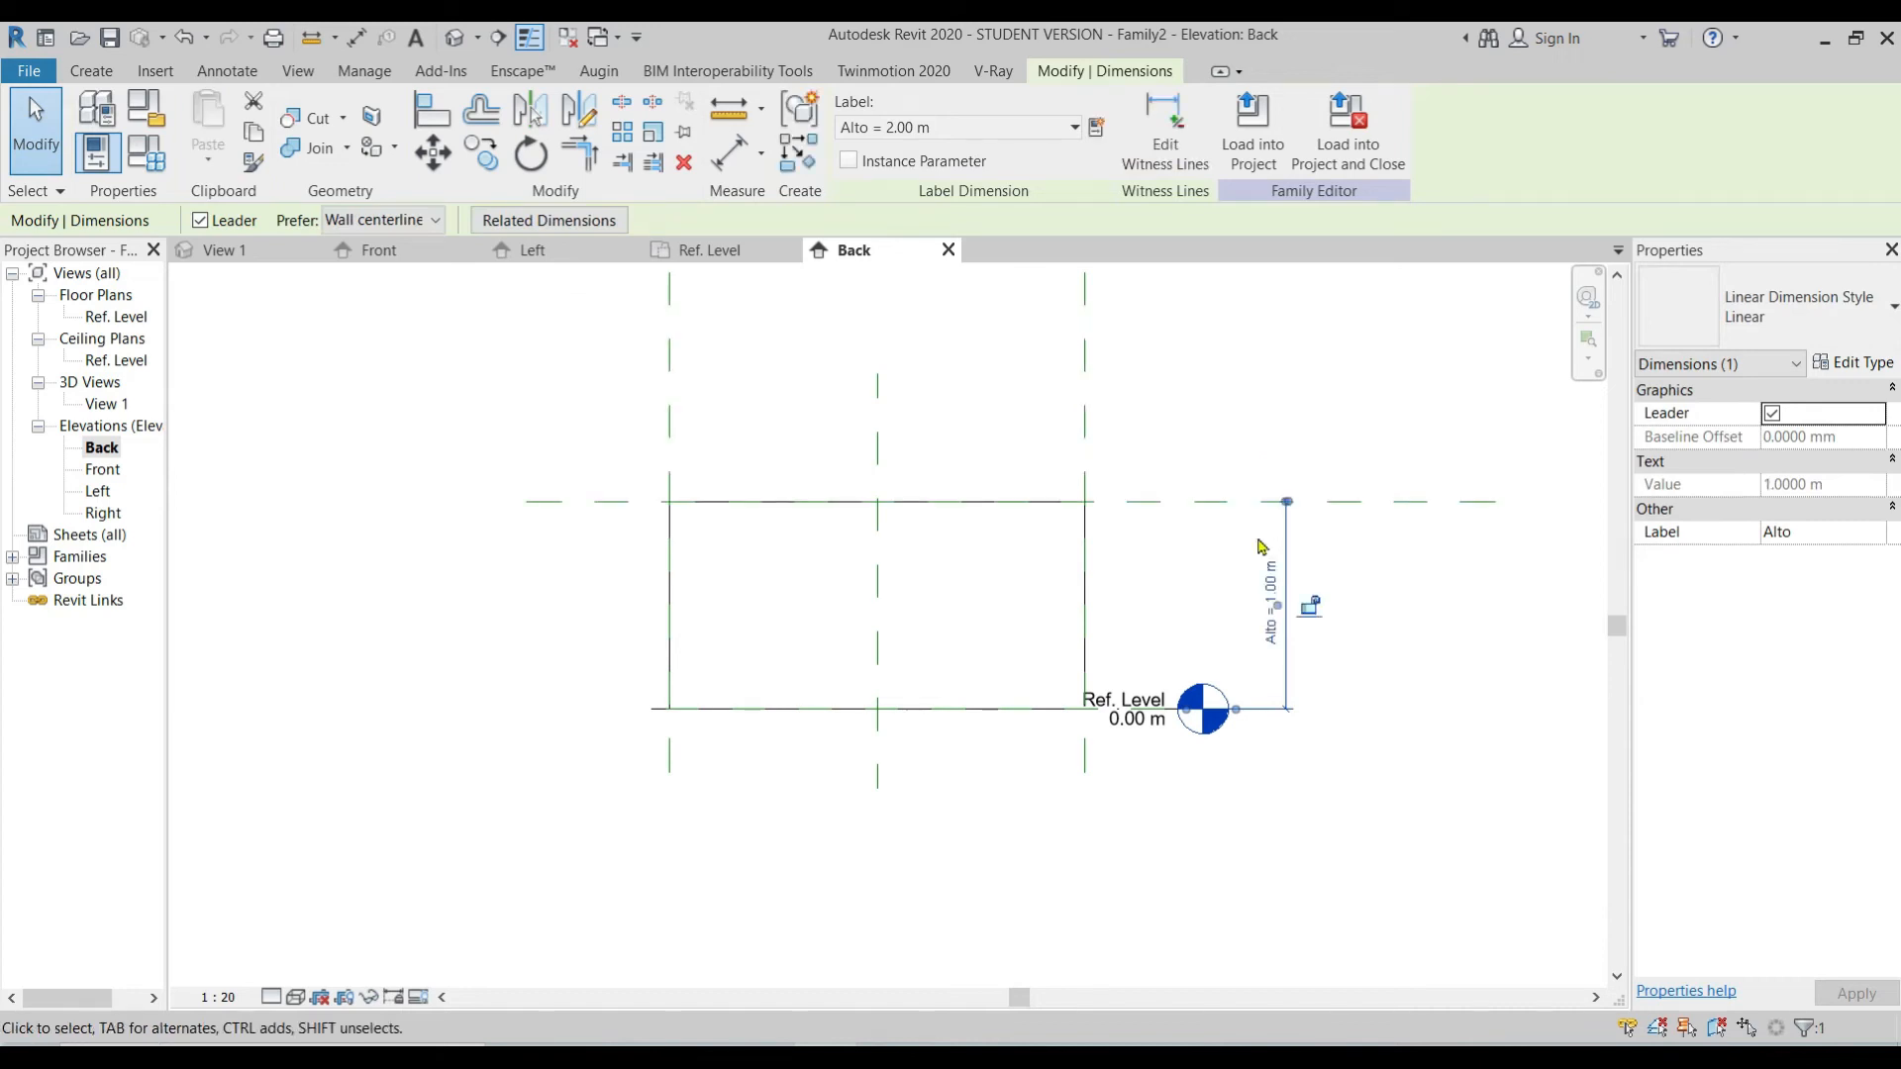
middle_click_drag(1358, 745, 1344, 760)
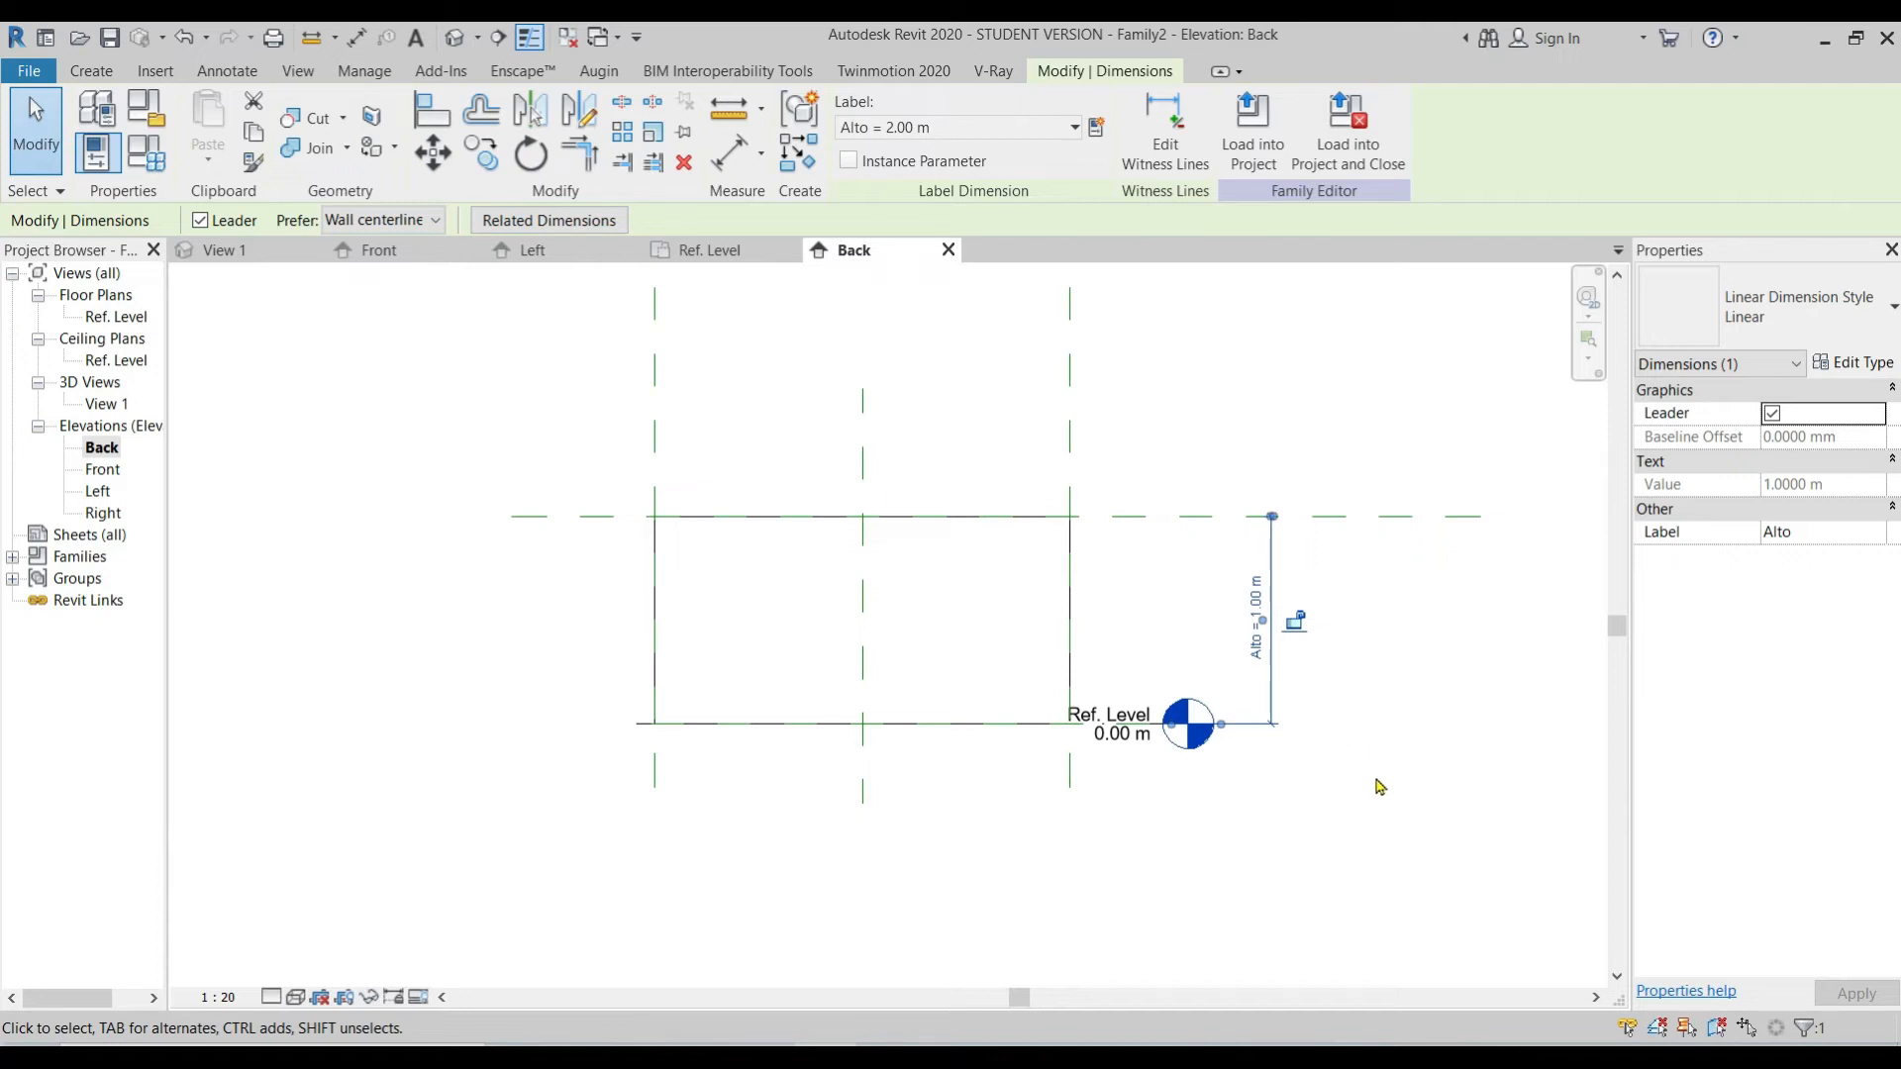
Step: Open the default 3D view of the family and inspect the extrusion as a whole
left_click(454, 38)
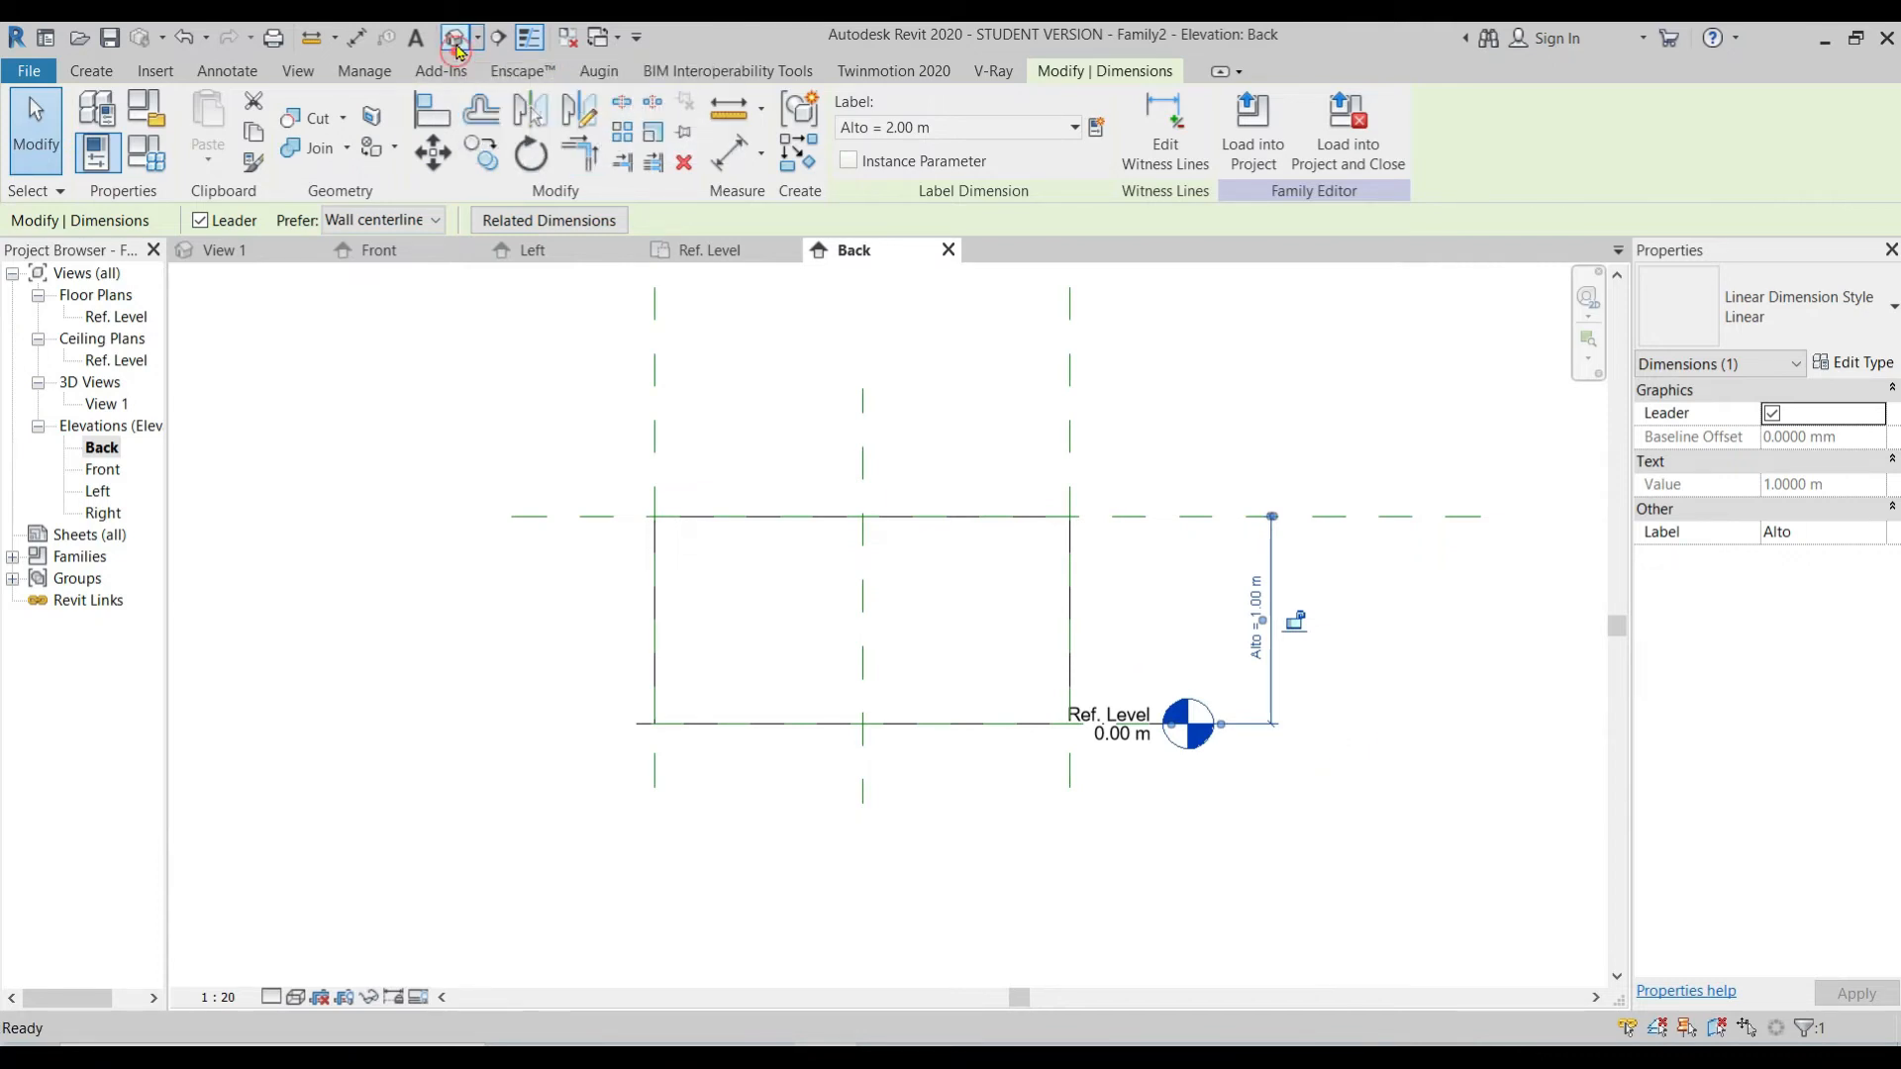
left_click(984, 693)
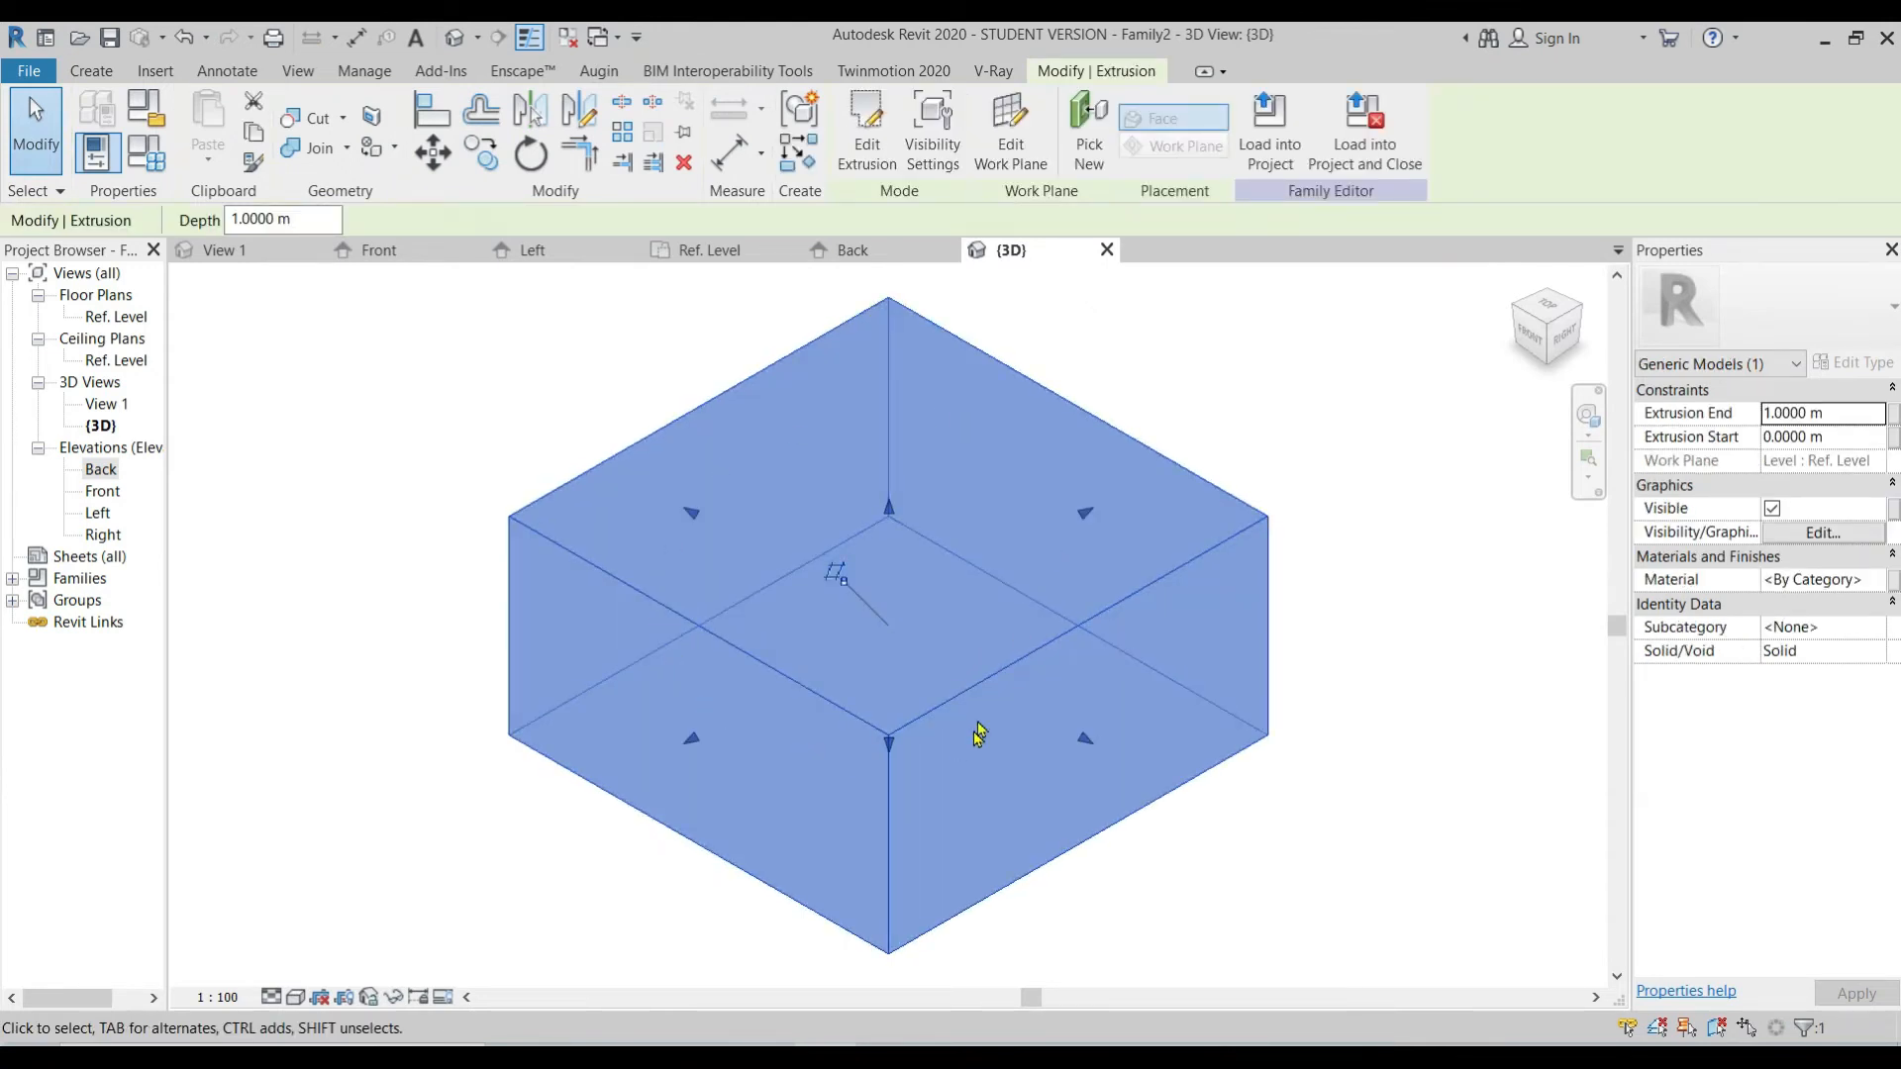
scroll(988, 691, "down", 2)
left_click(1339, 621)
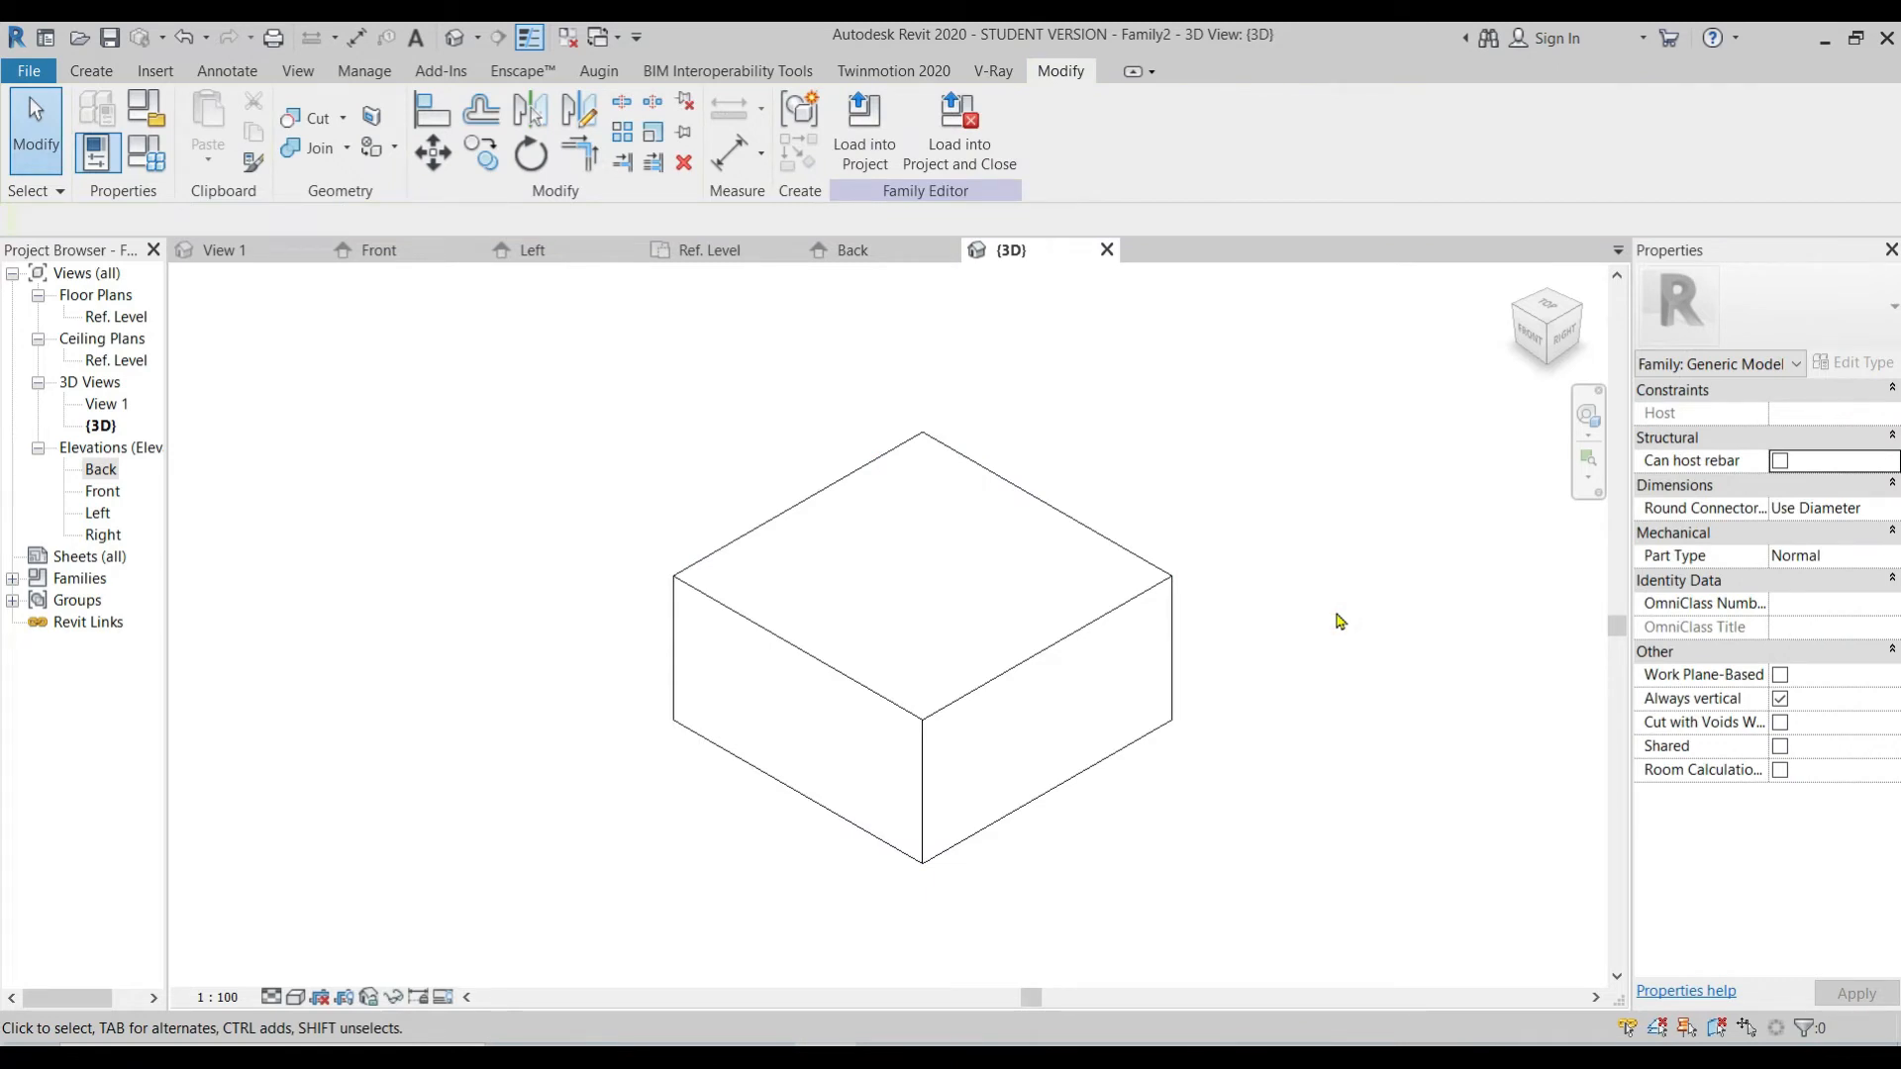
Step: Create a new project while keeping the family open
left_click(30, 70)
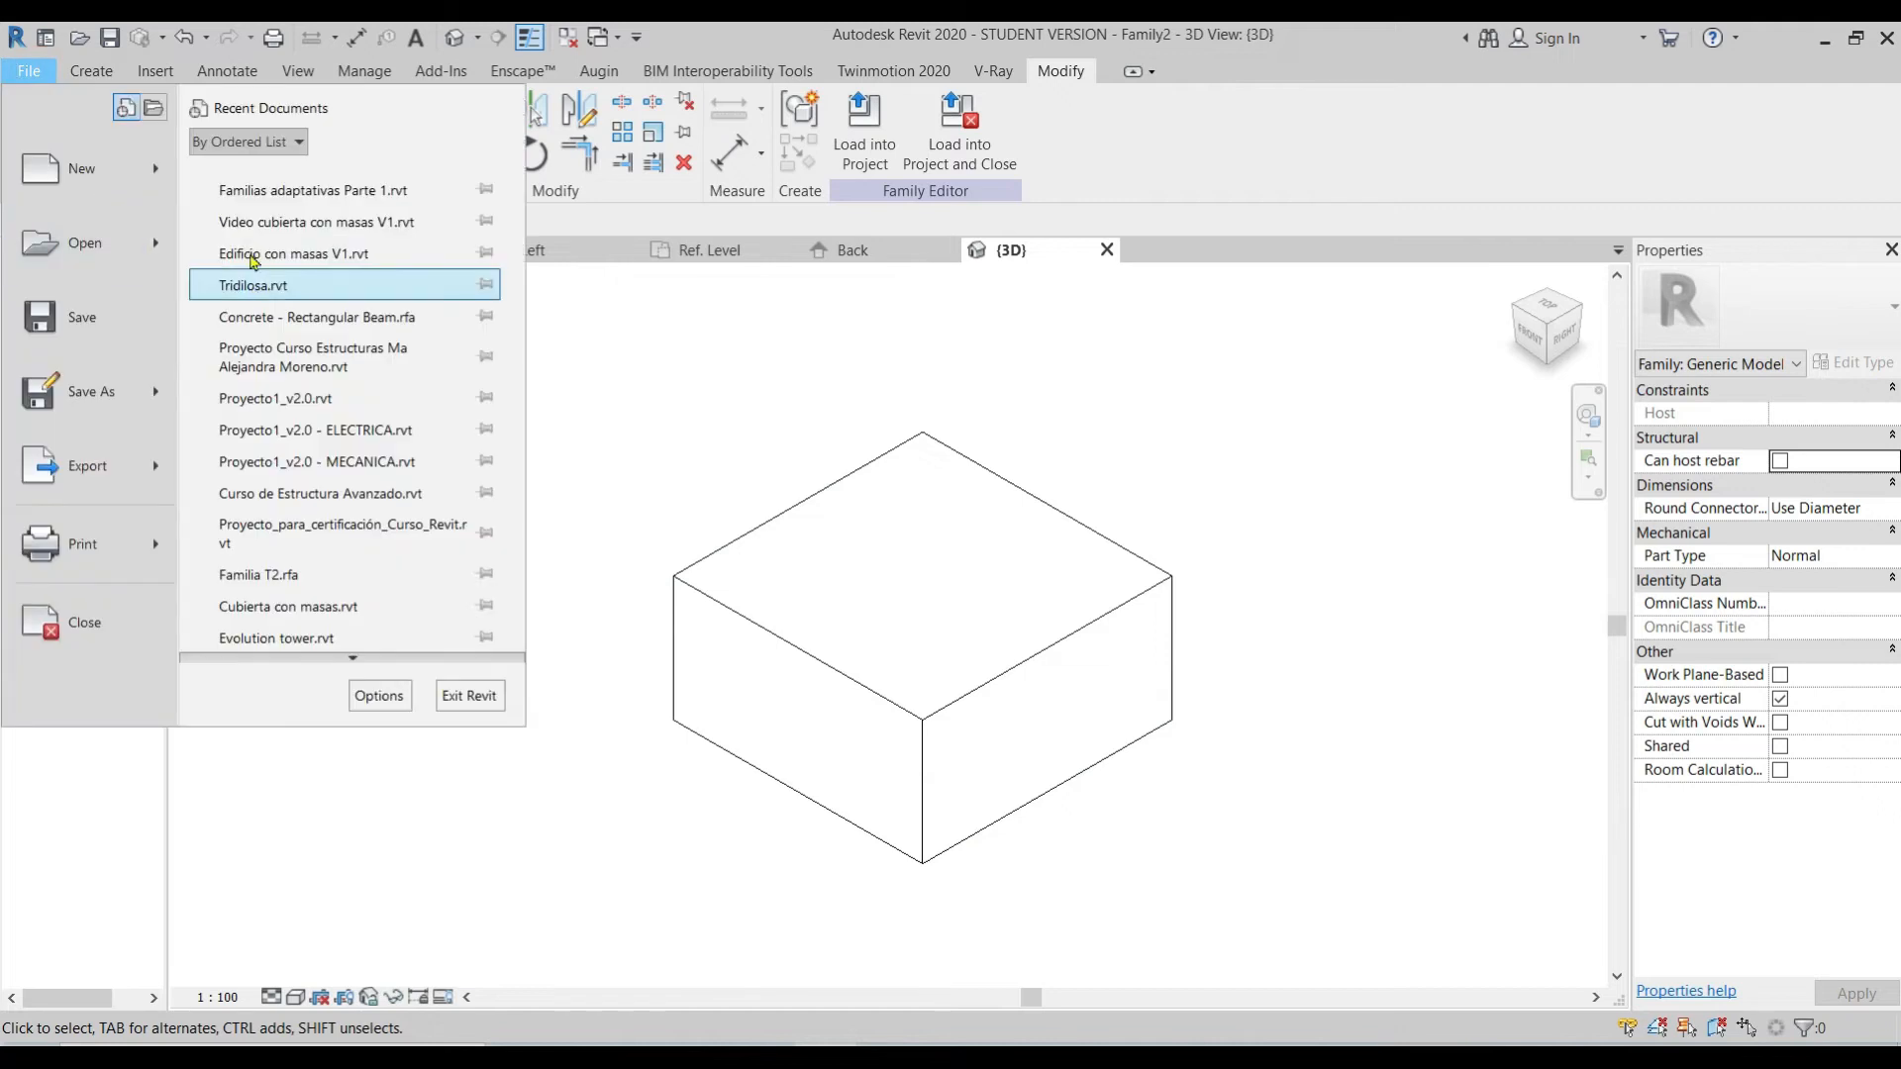
mouse_move(161, 181)
left_click(373, 179)
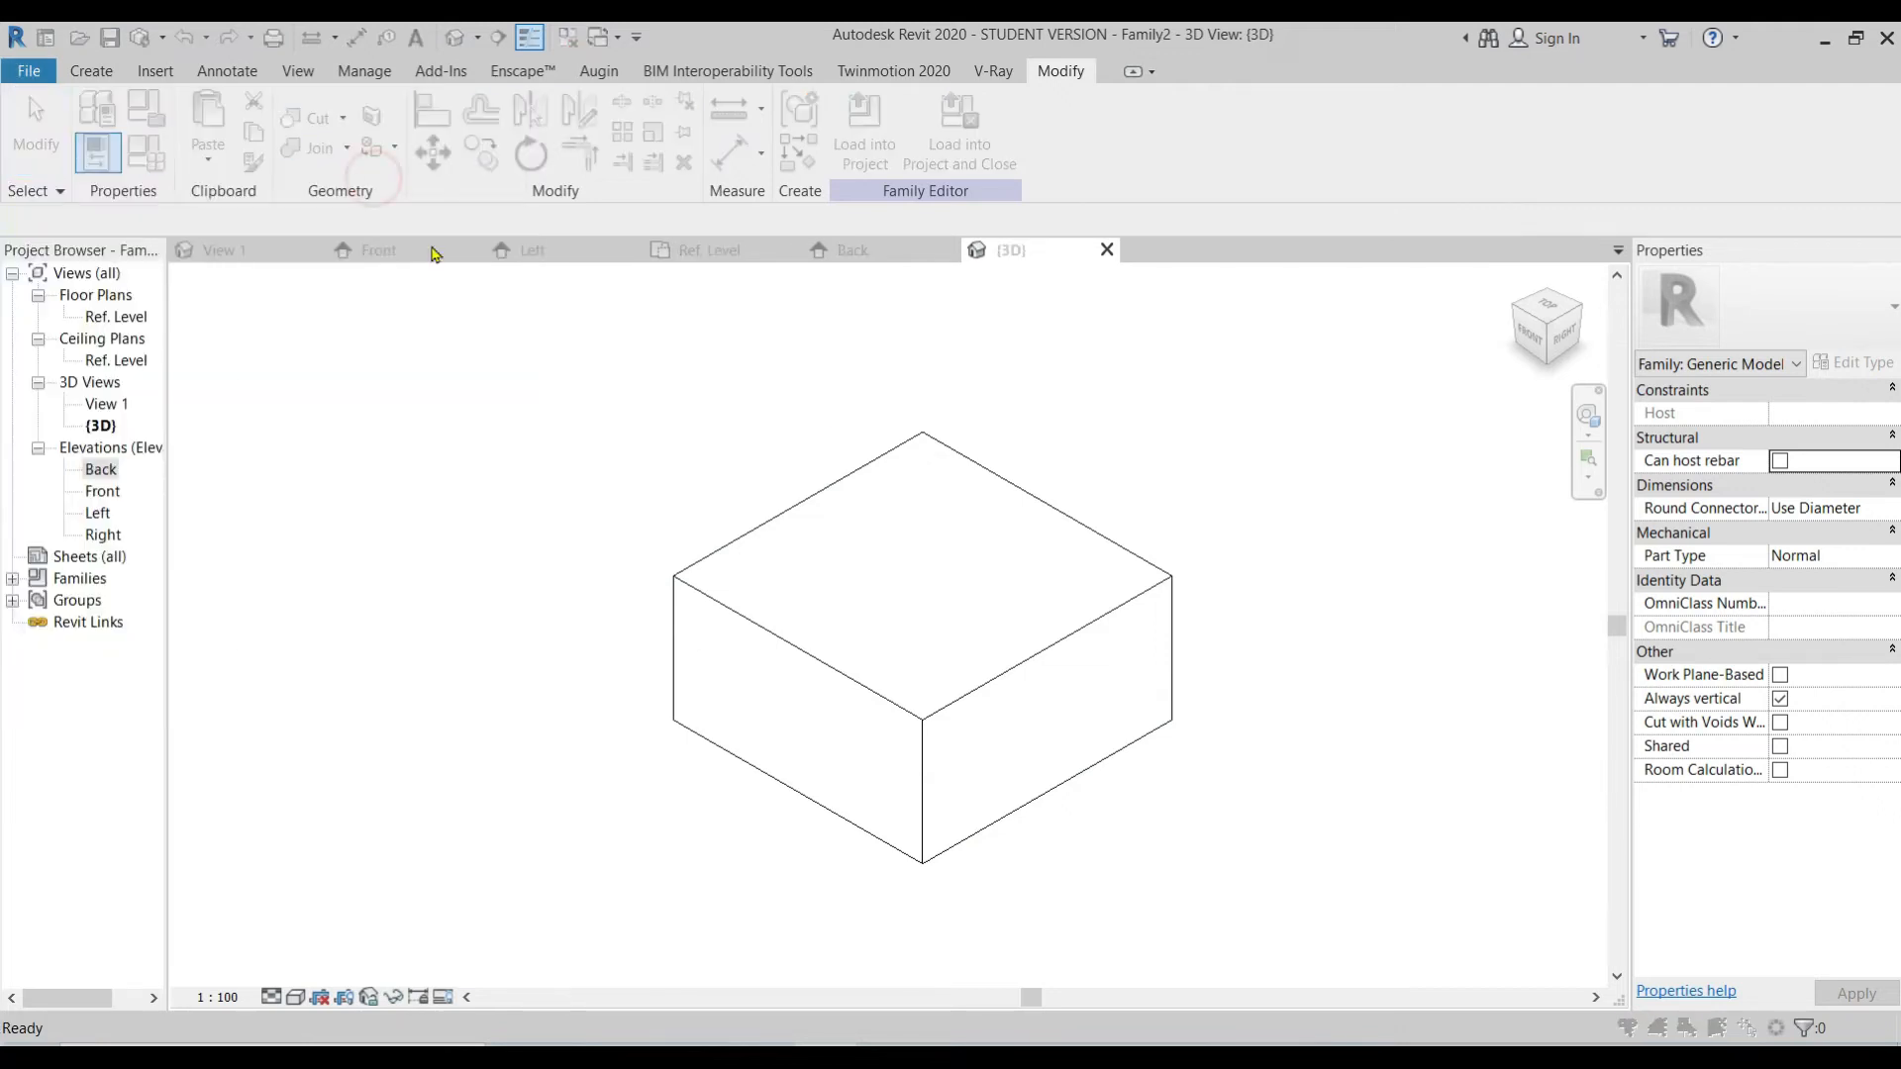
left_click(405, 607)
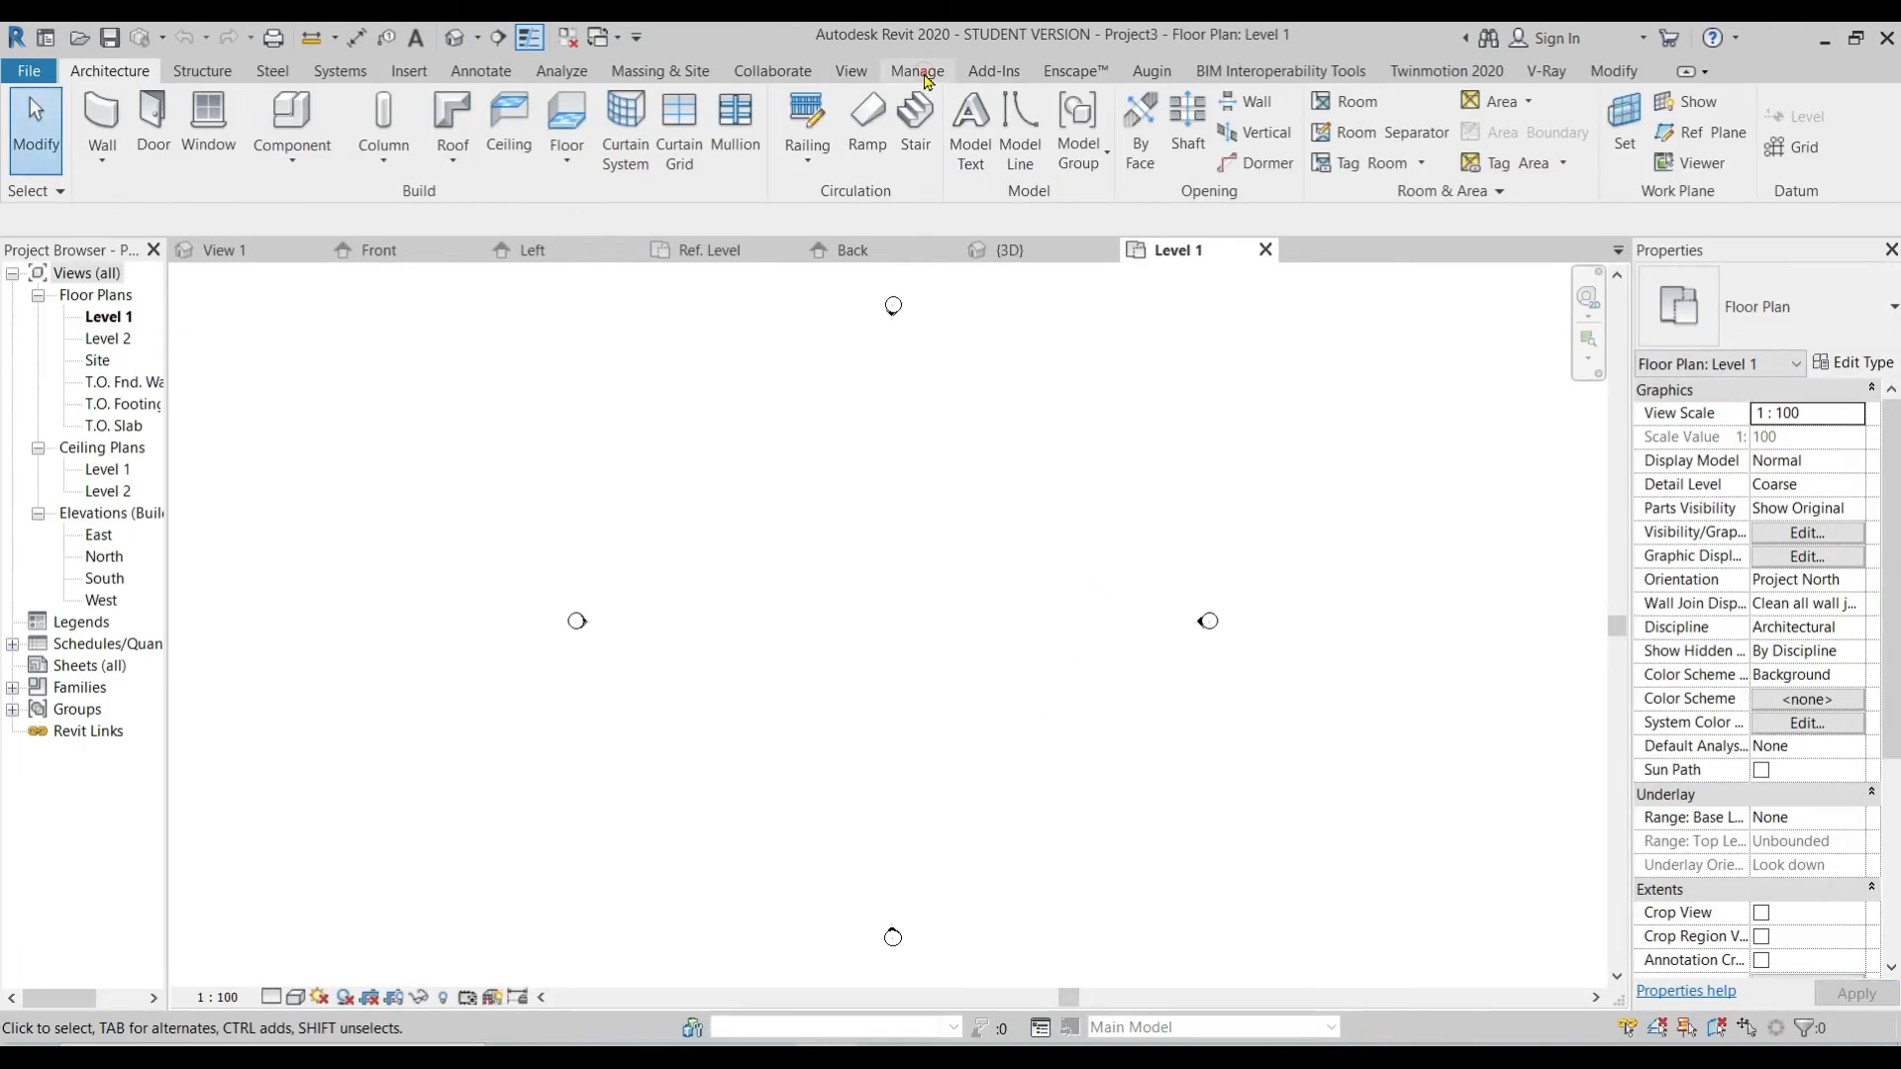
Step: Set the project's length units to meters with 2 decimal places and the m unit symbol
left_click(920, 72)
left_click(537, 161)
left_click(1584, 209)
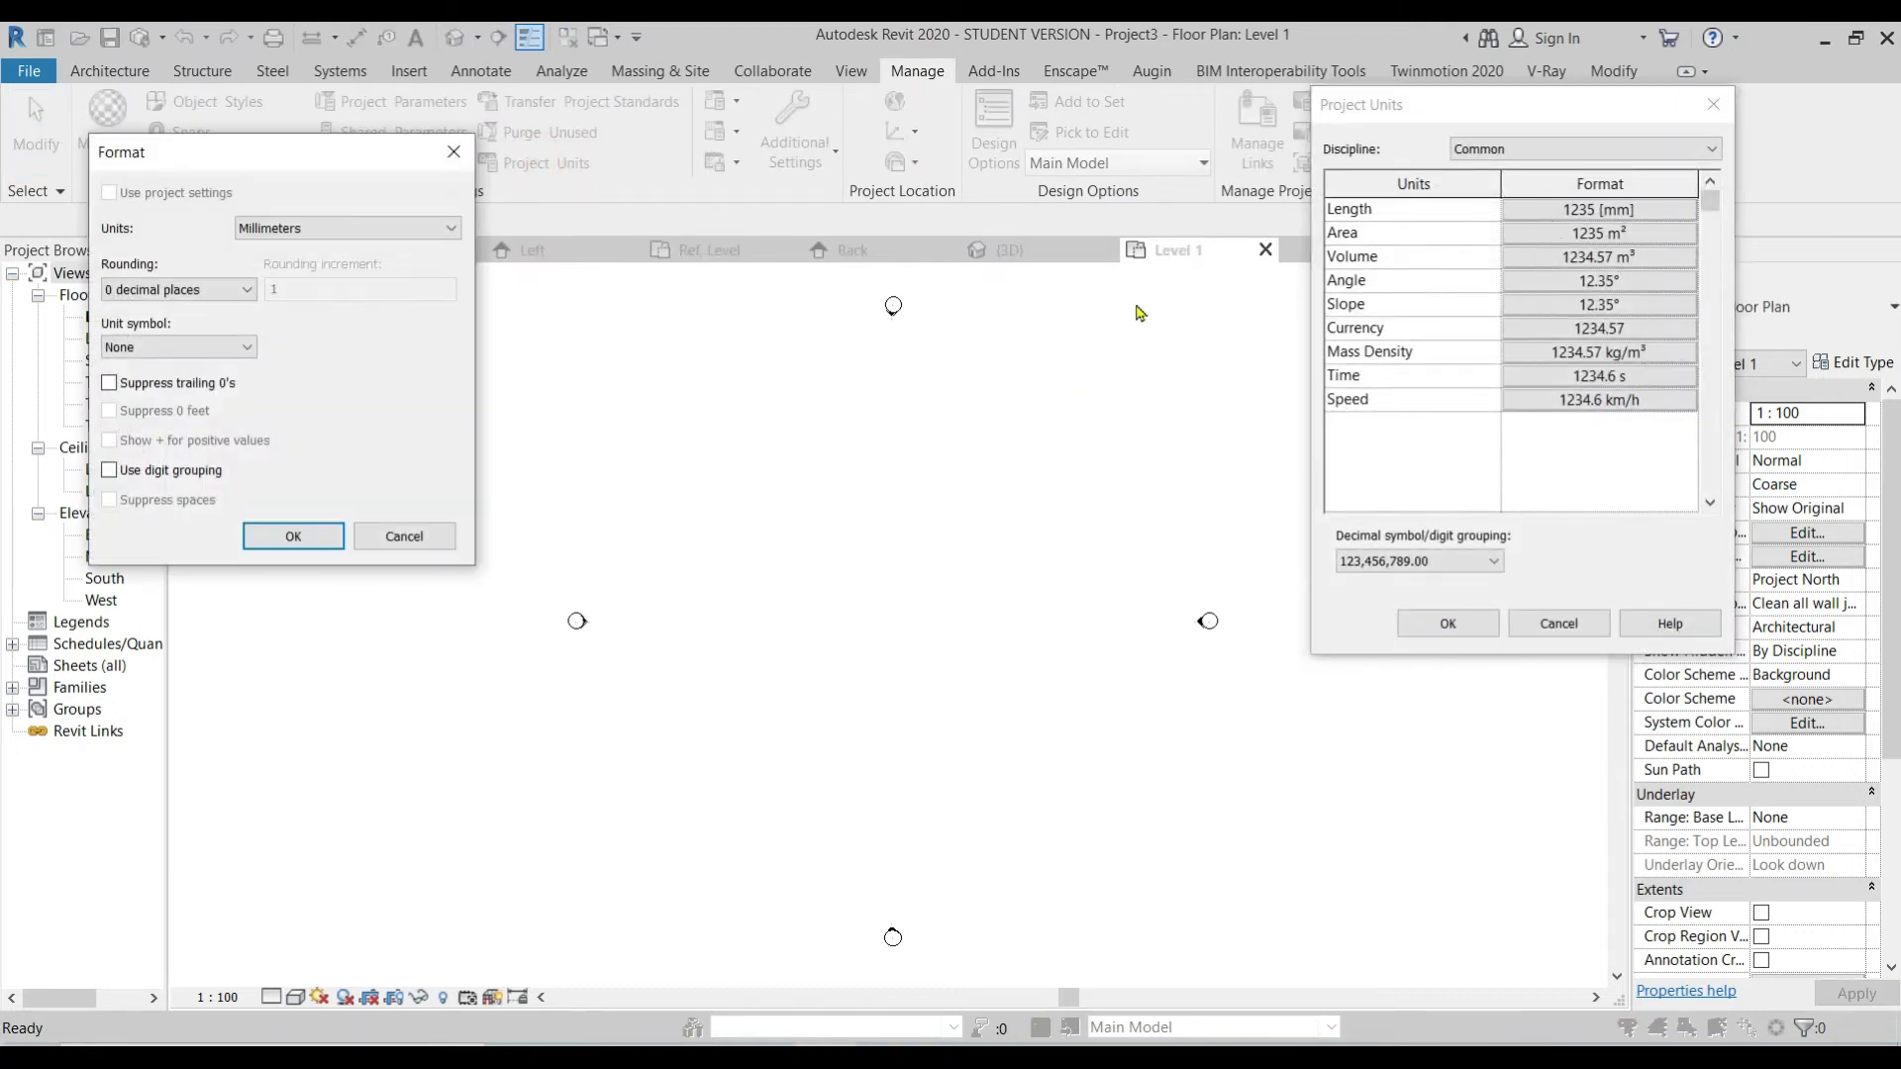
left_click(333, 234)
left_click(275, 315)
left_click(218, 289)
left_click(149, 340)
left_click(178, 347)
left_click(166, 376)
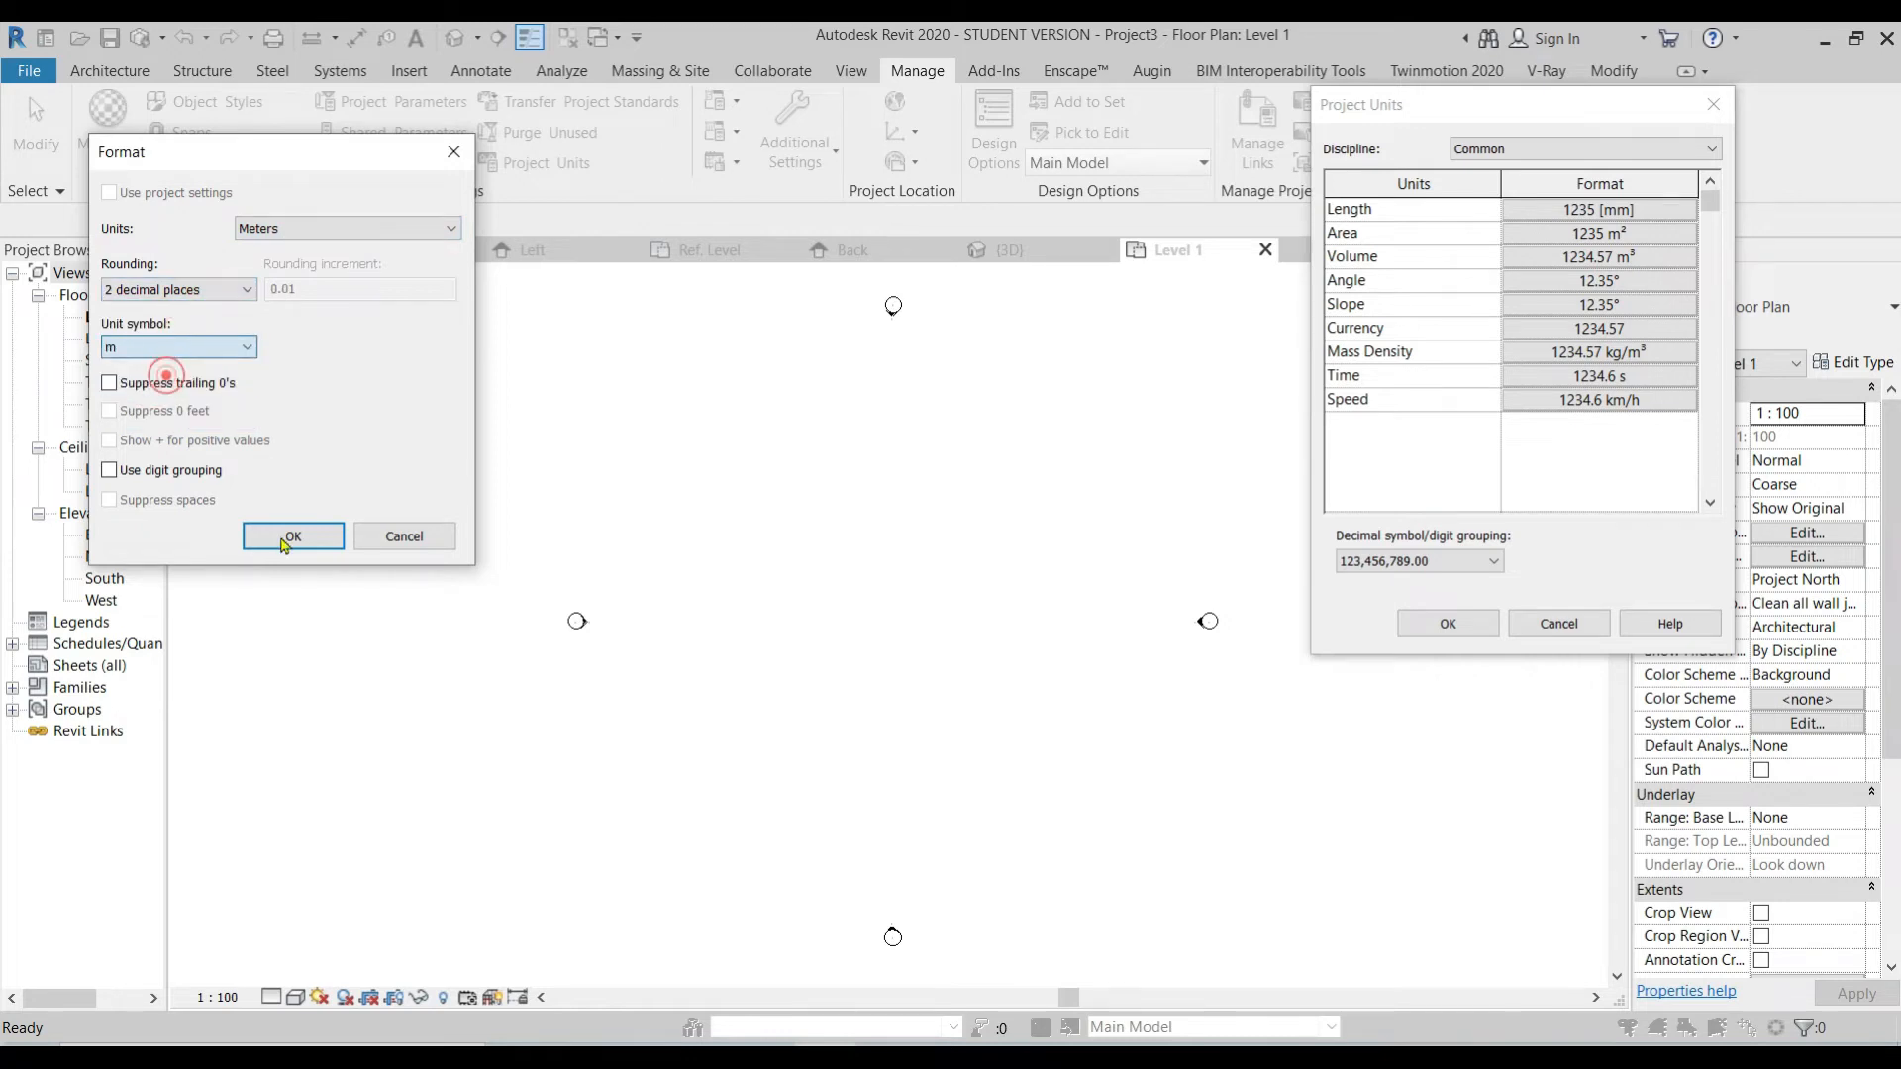
left_click(287, 536)
left_click(1446, 624)
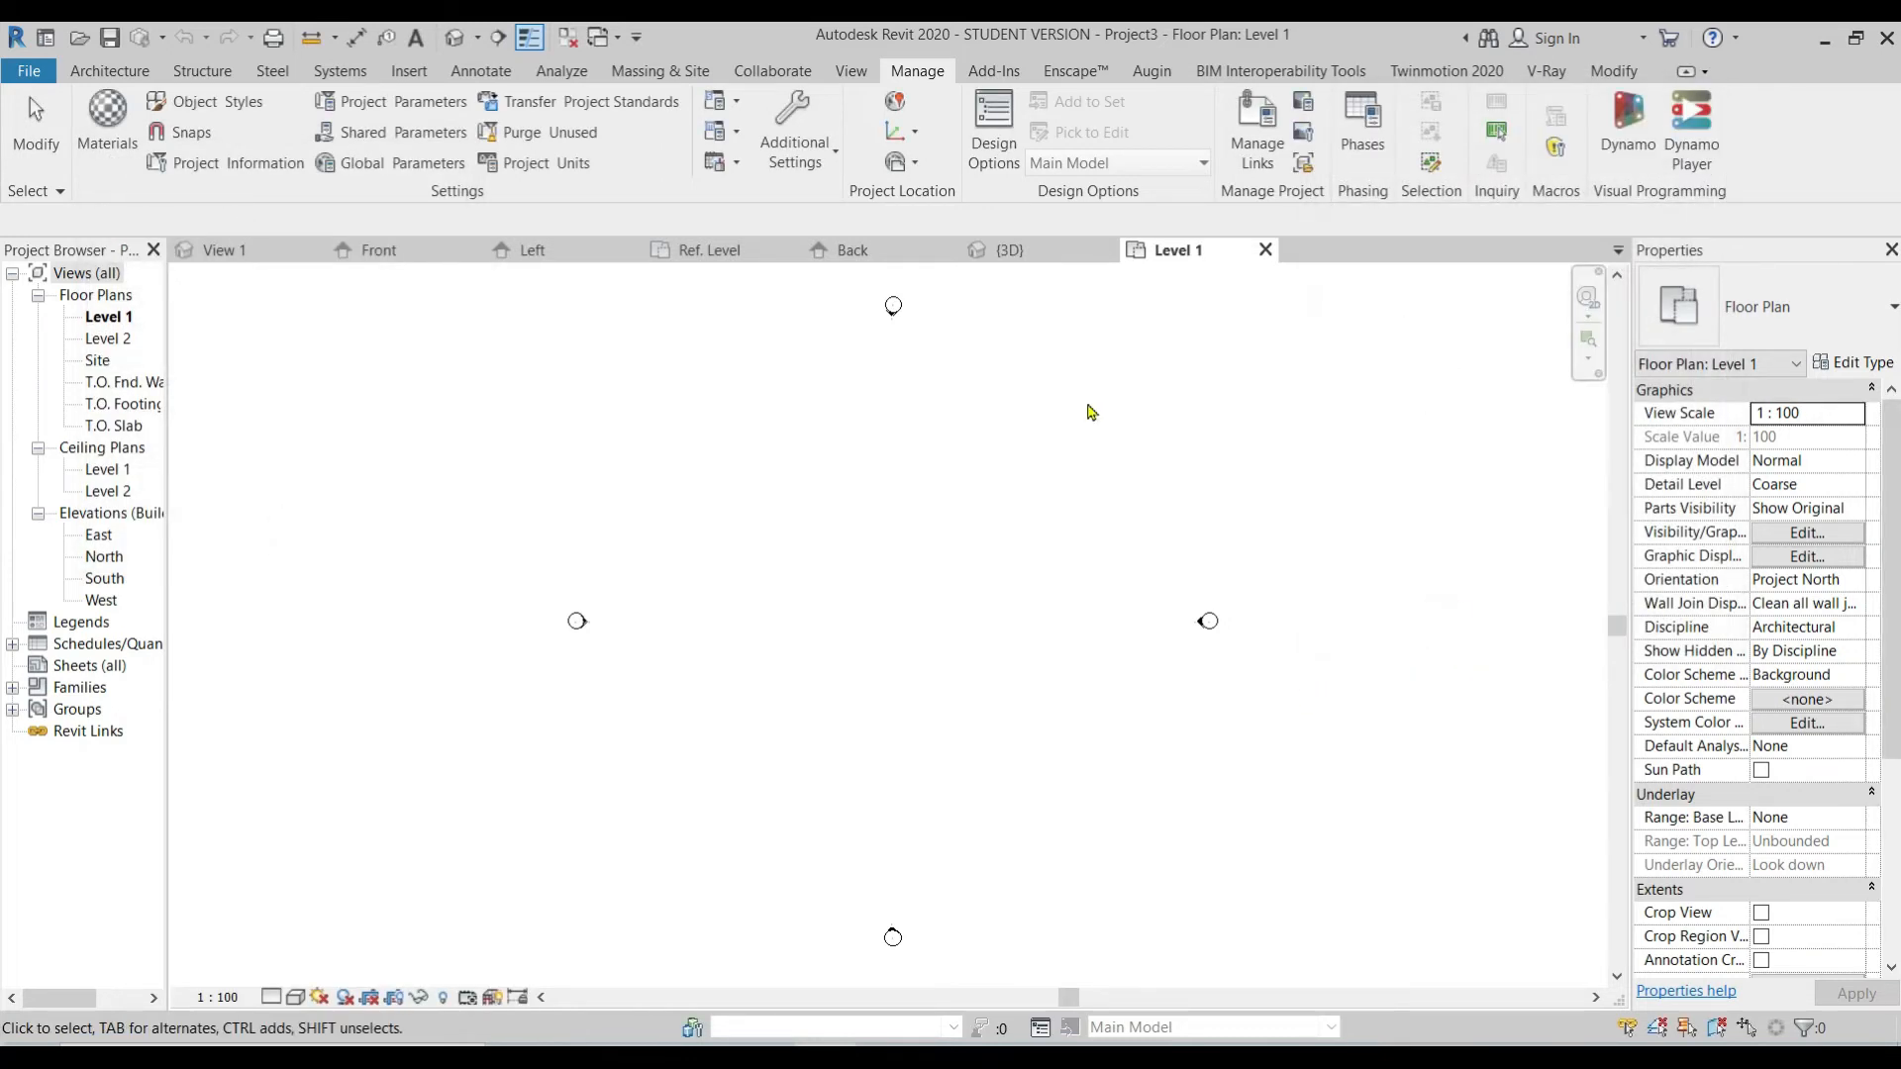
Step: Load the box family into the new project and place one instance in the Level 1 plan, midway between the elevation markers
left_click(1008, 249)
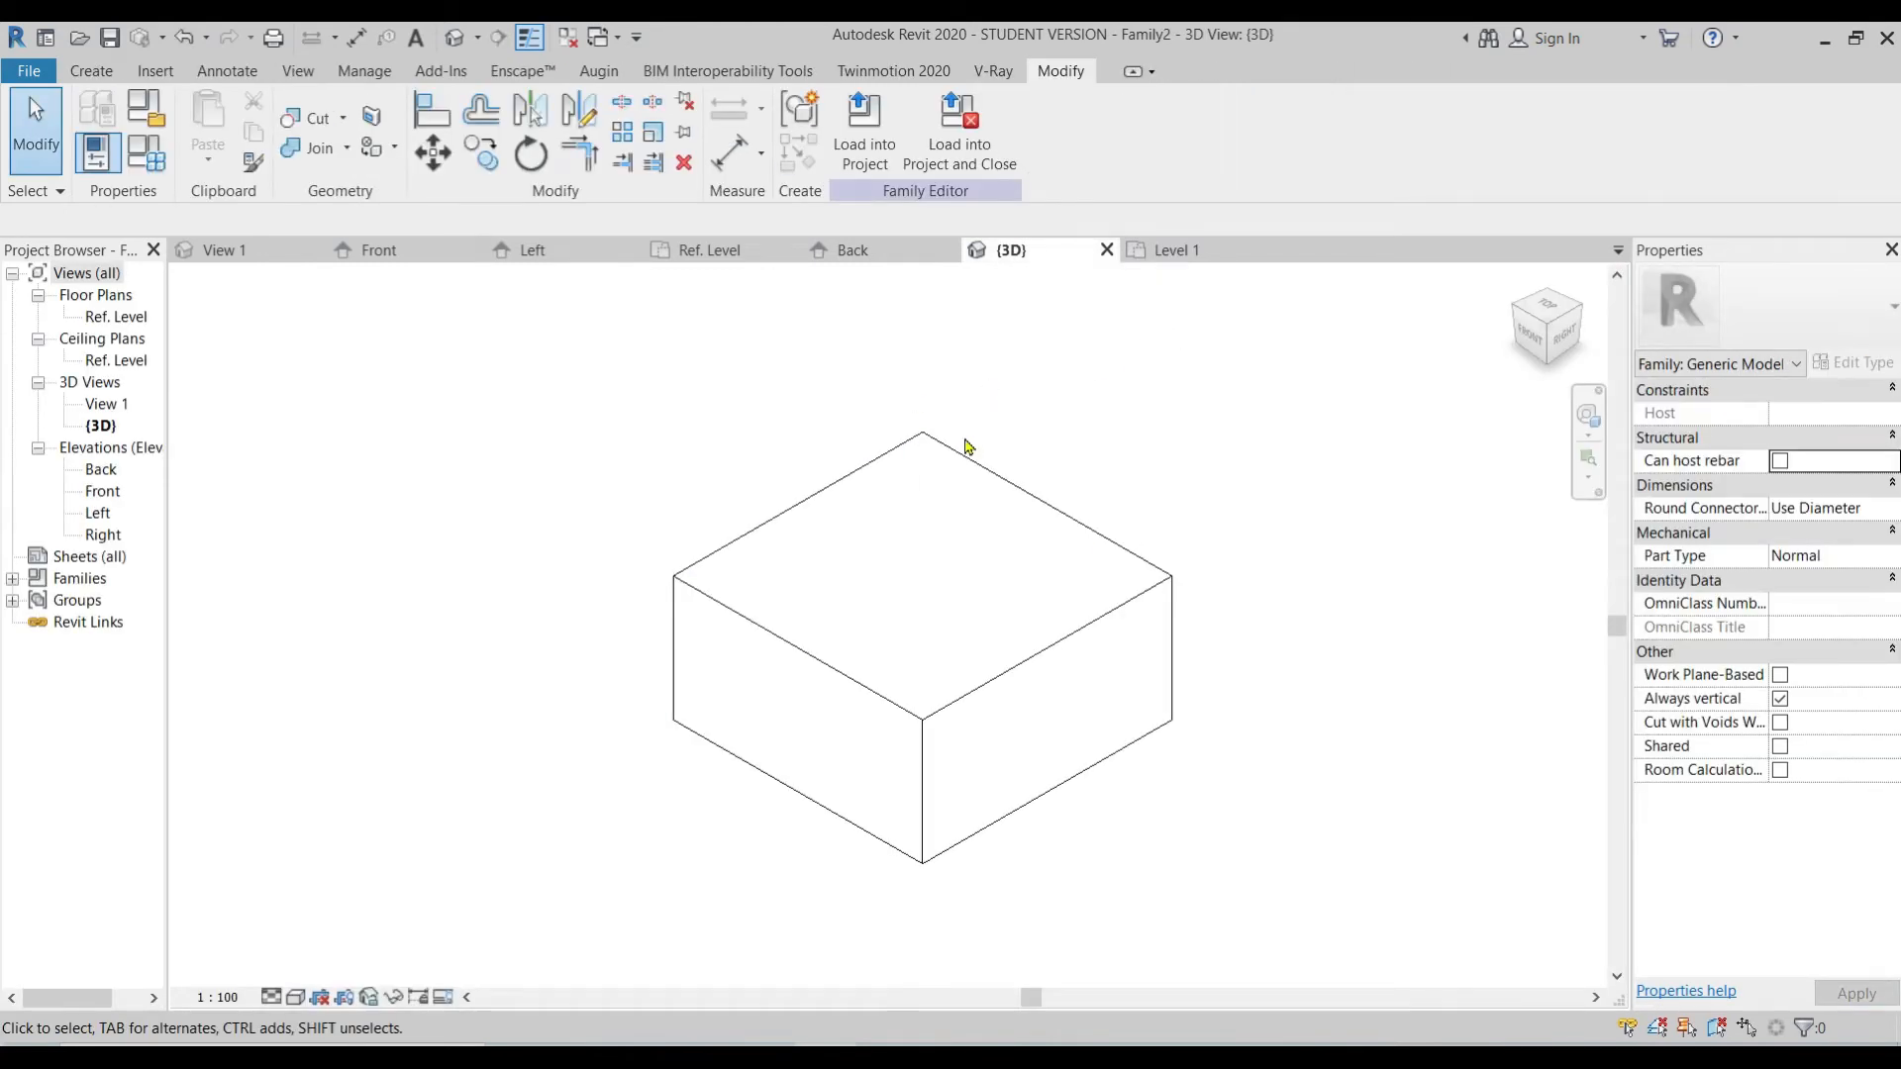
left_click(94, 72)
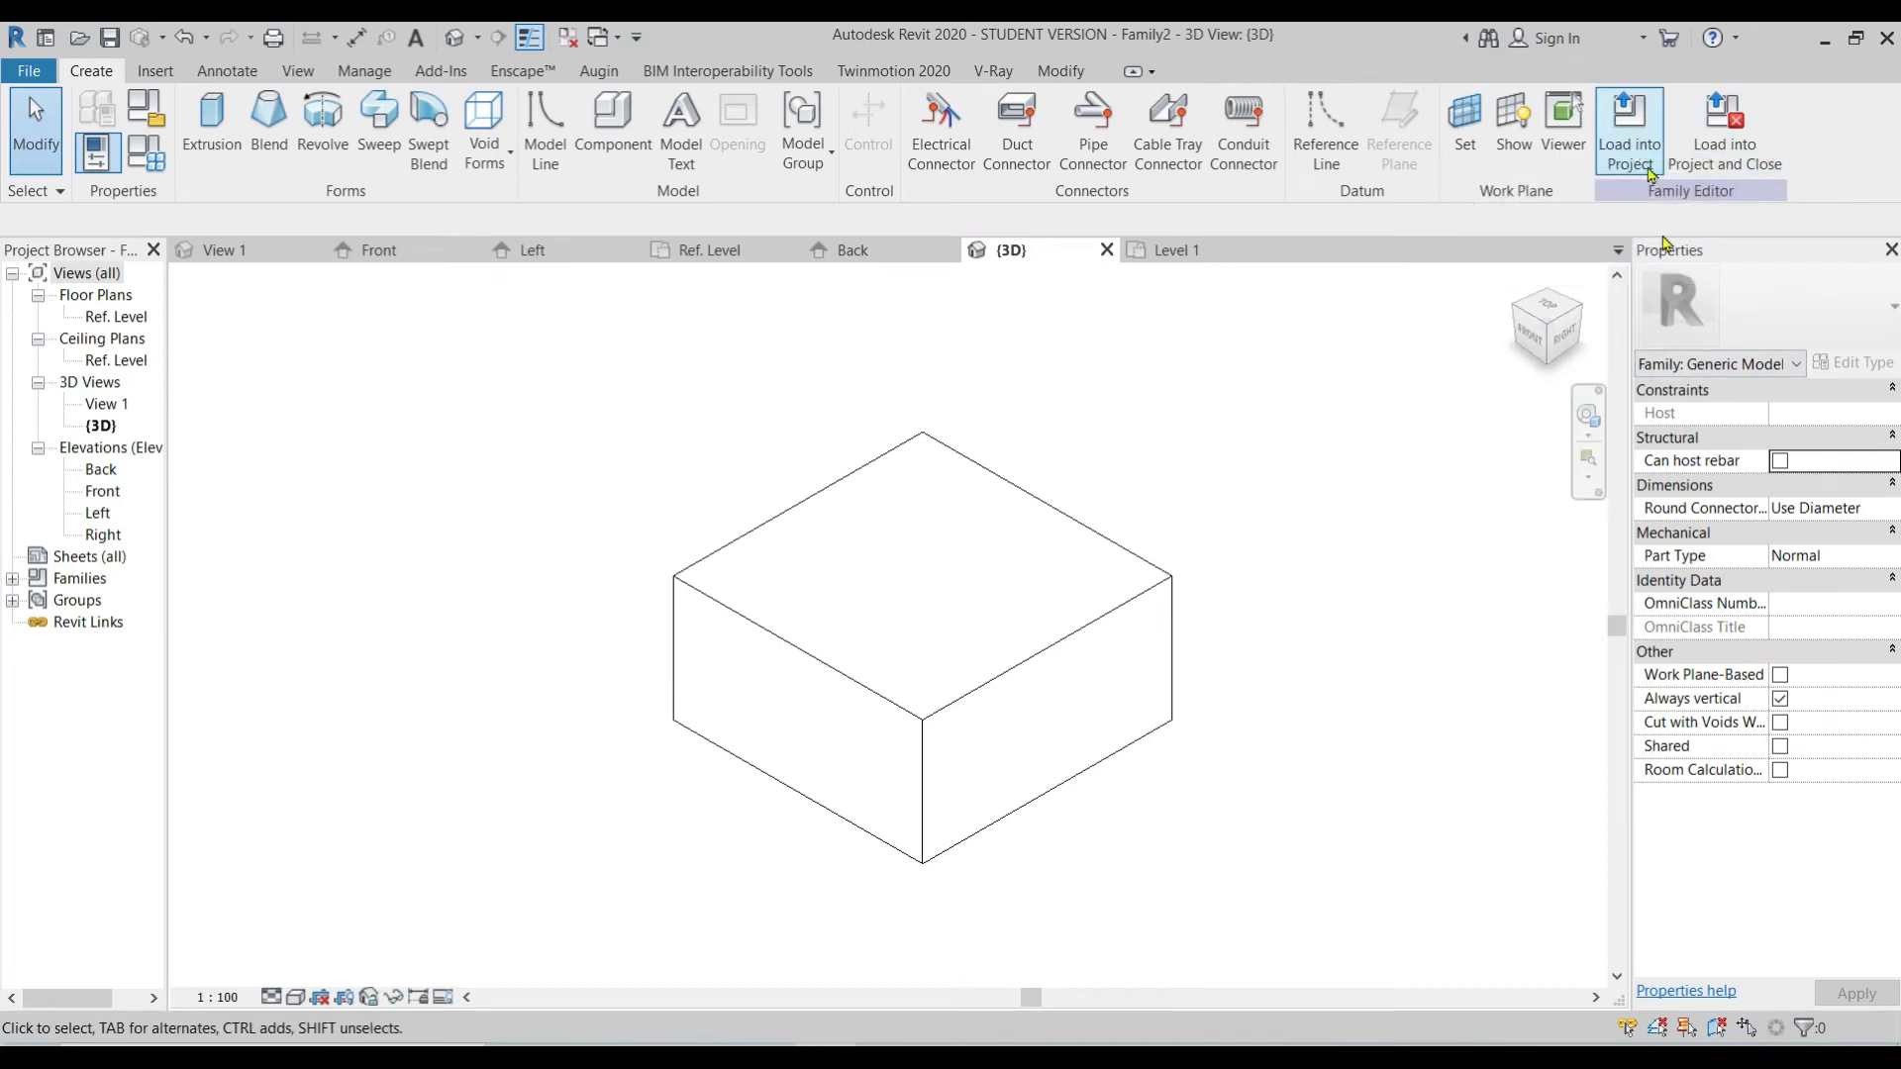
left_click(1629, 139)
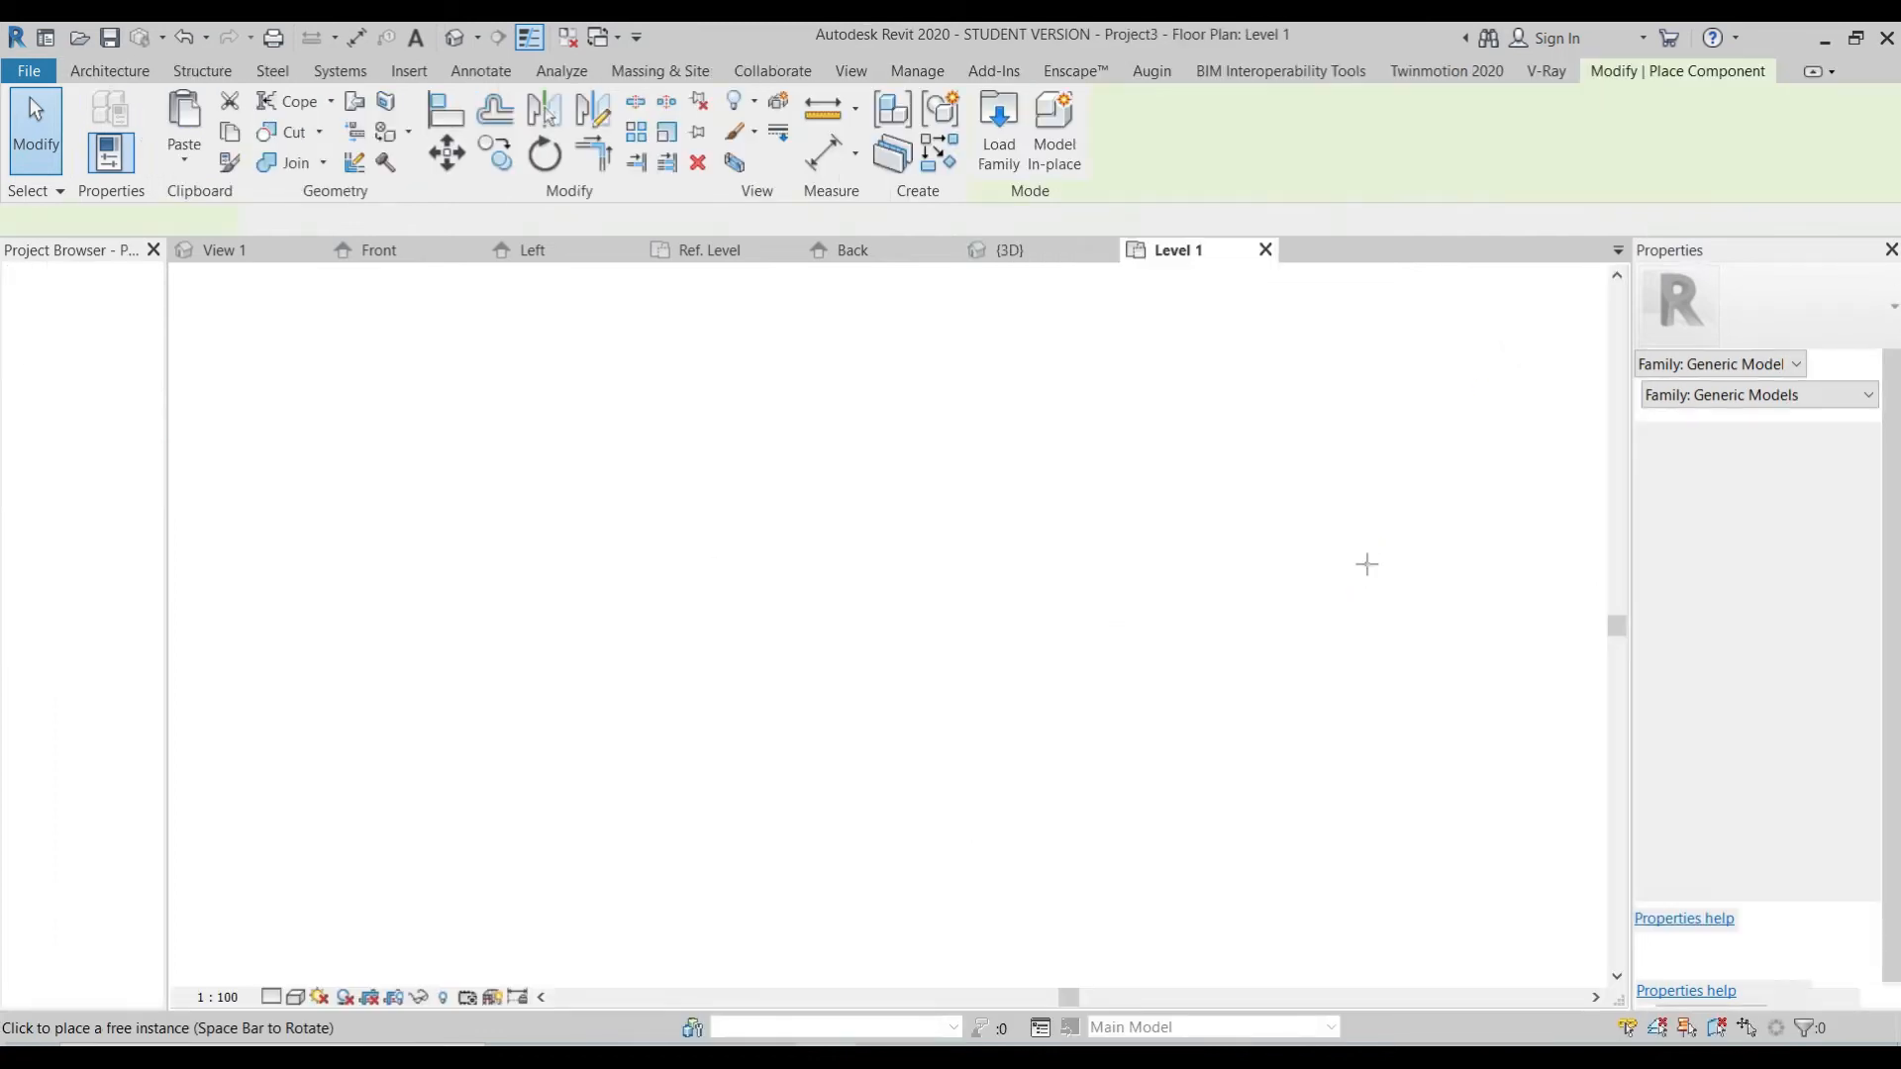
left_click(892, 618)
key("Escape")
key("Escape")
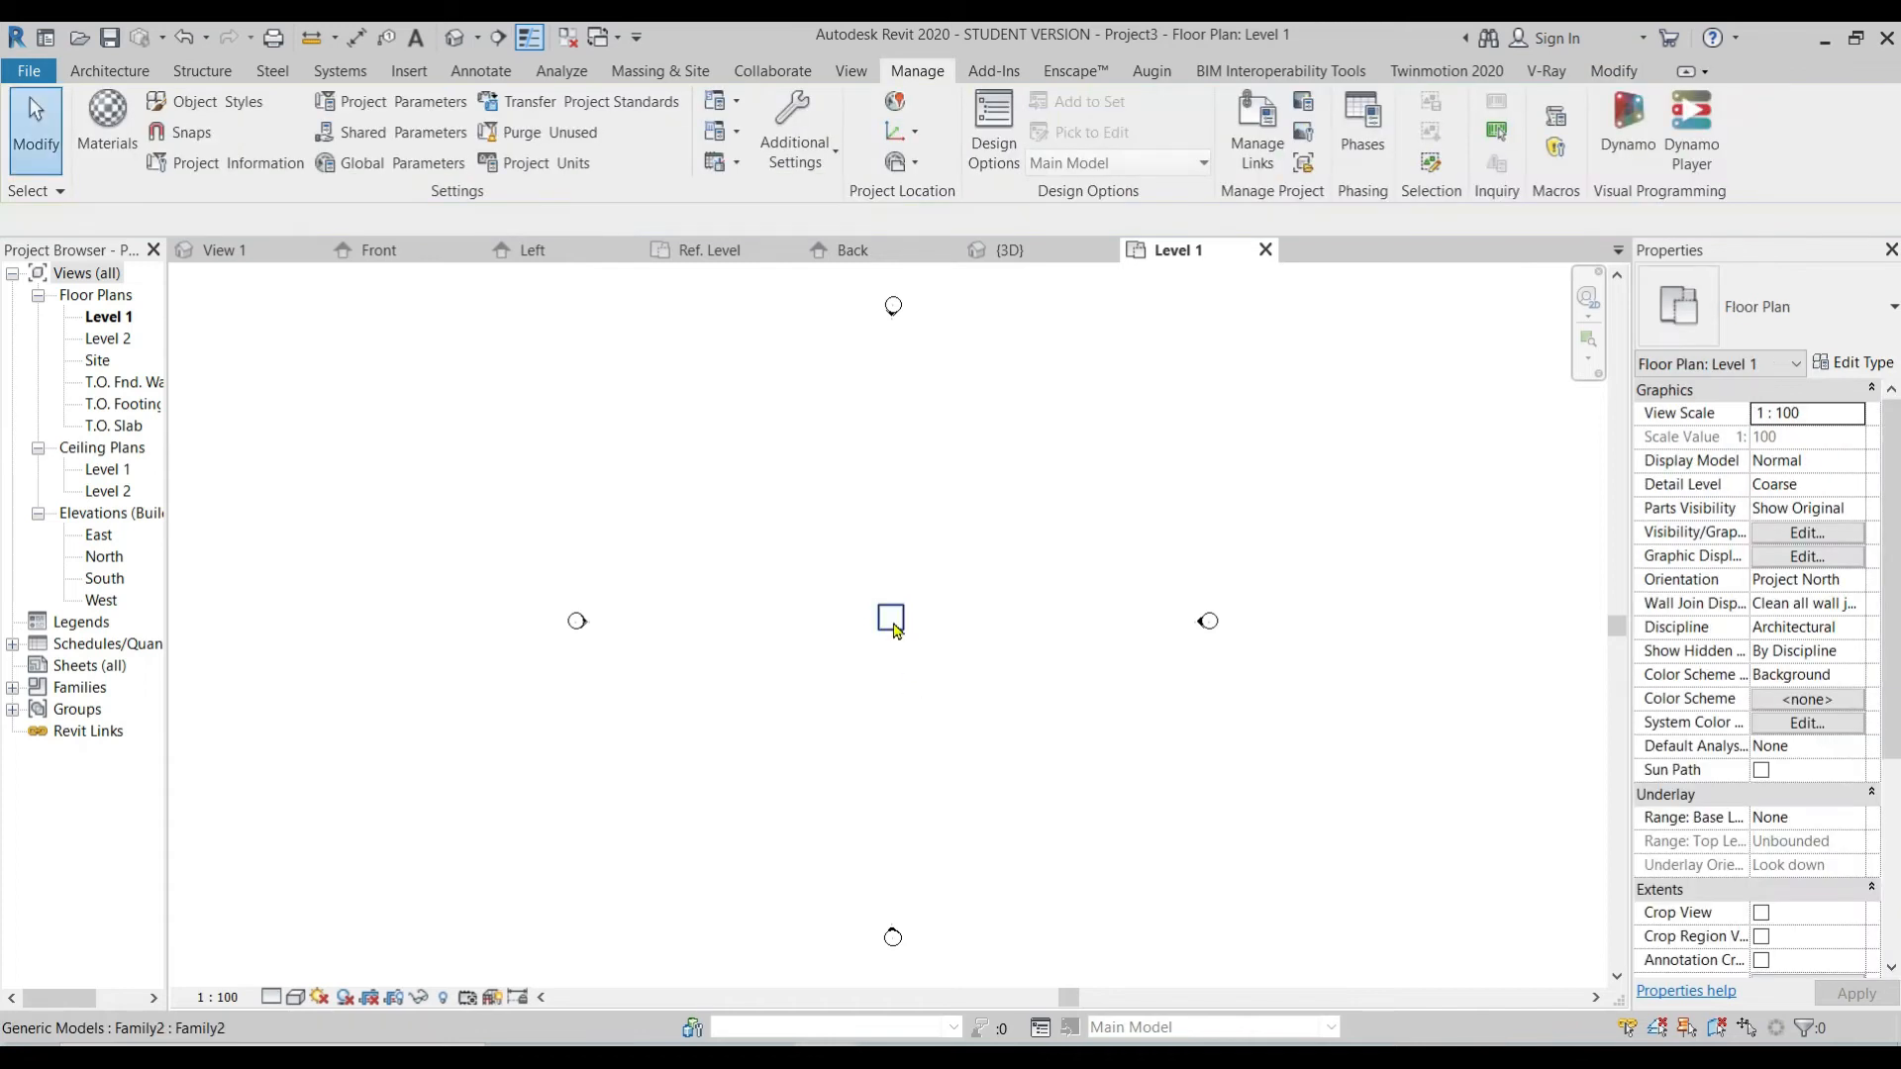
left_click(1015, 251)
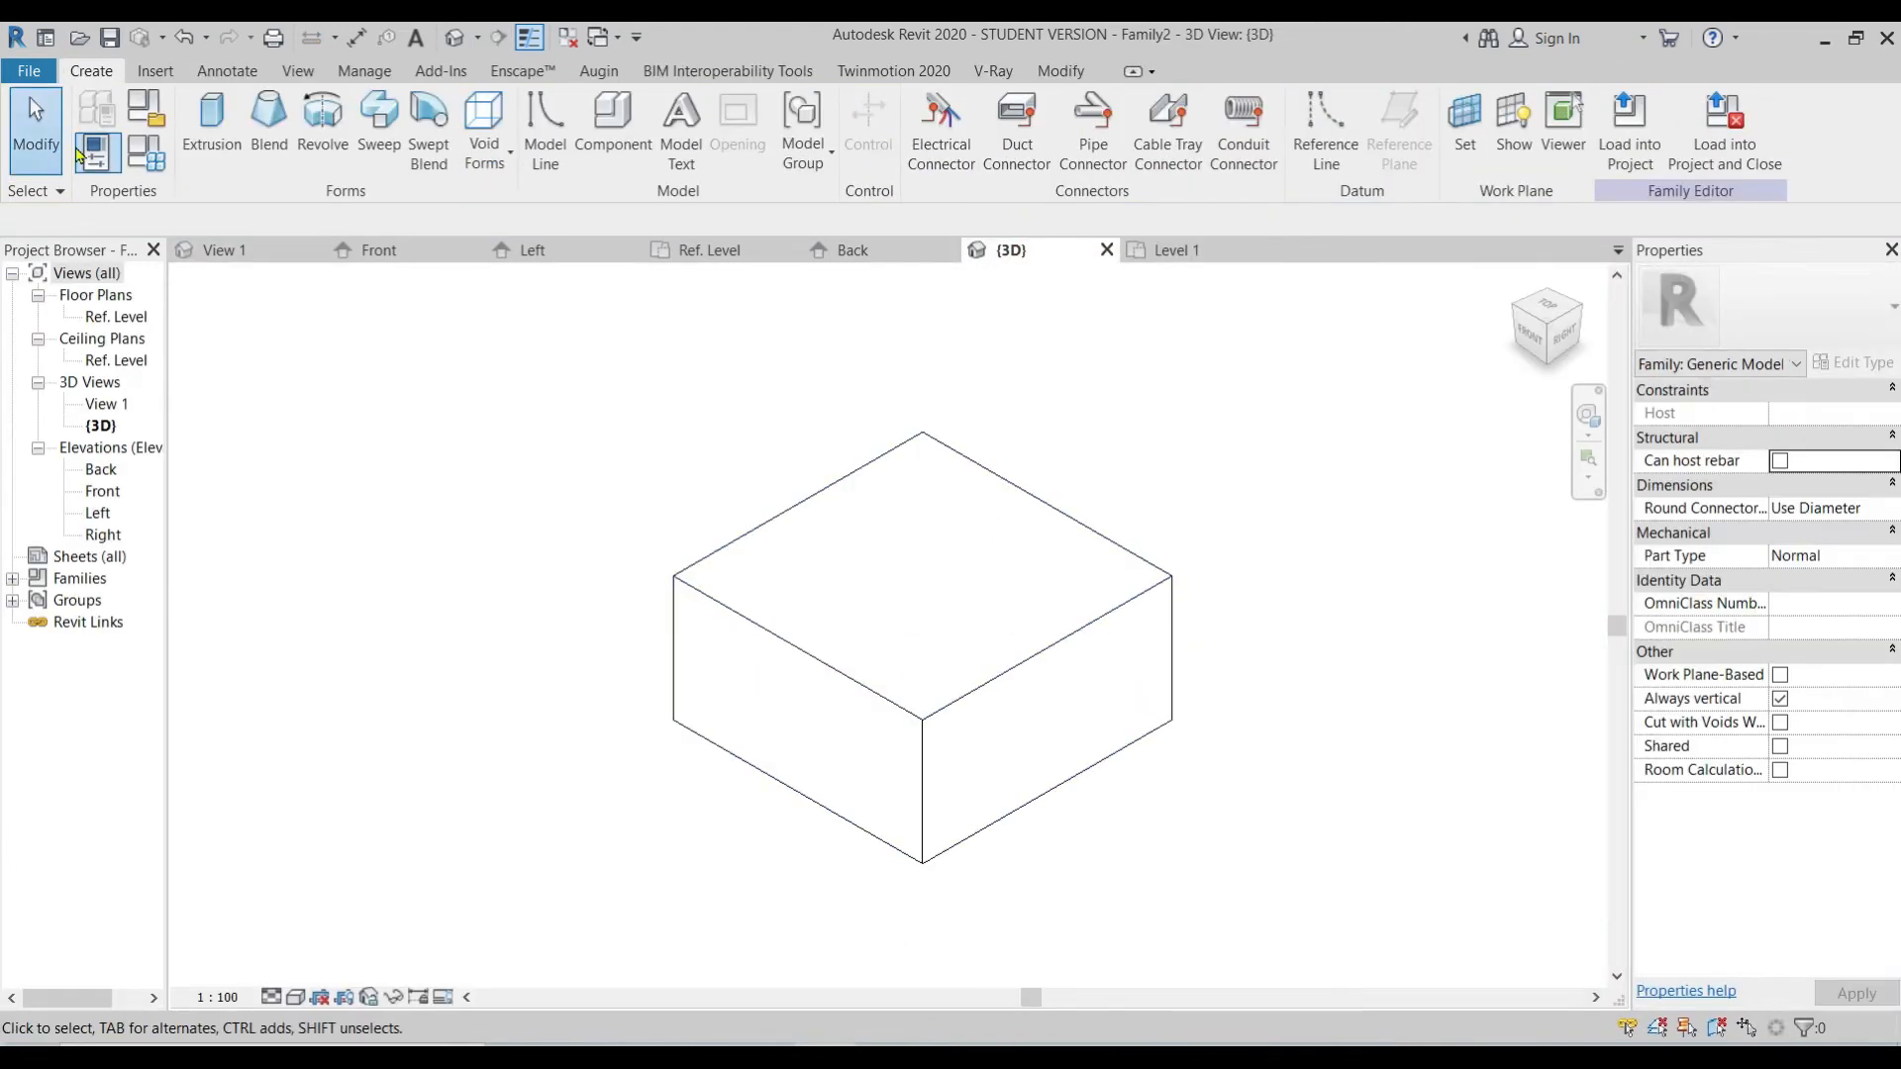
left_click(28, 73)
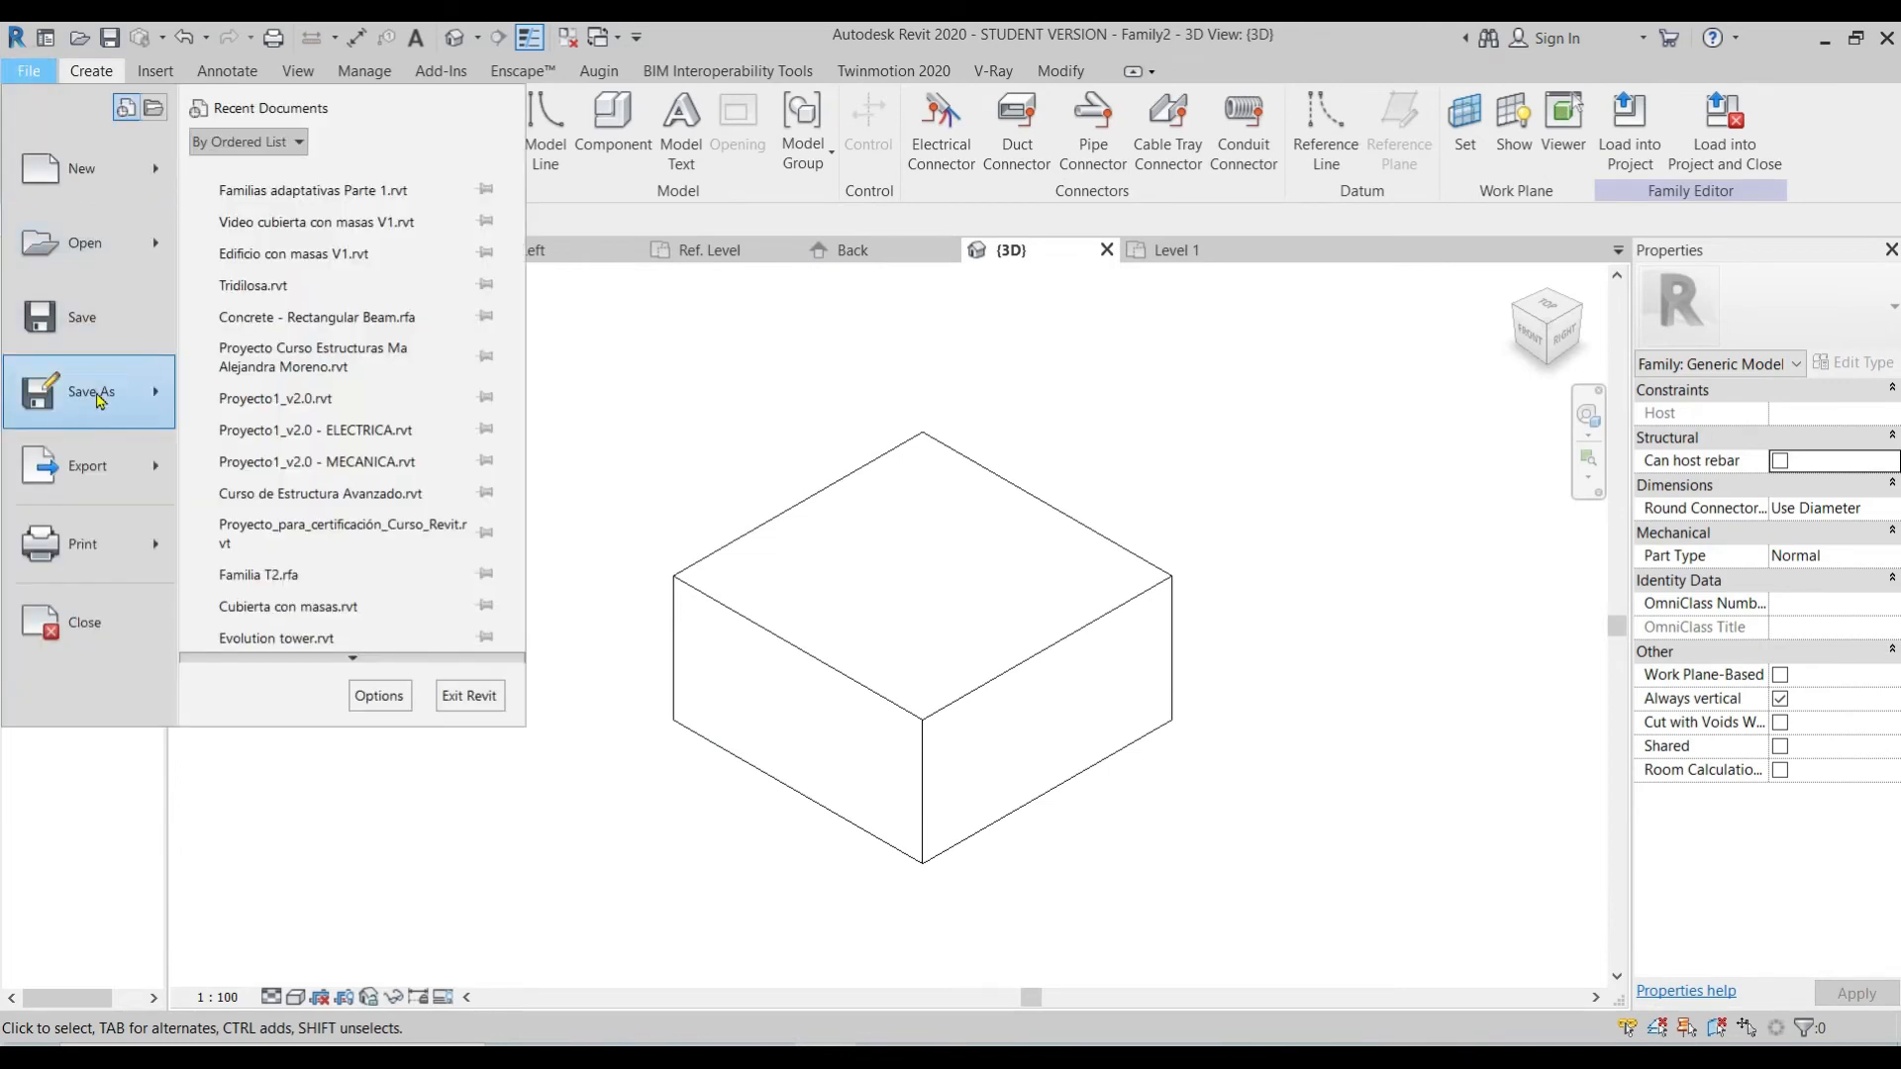
left_click(96, 395)
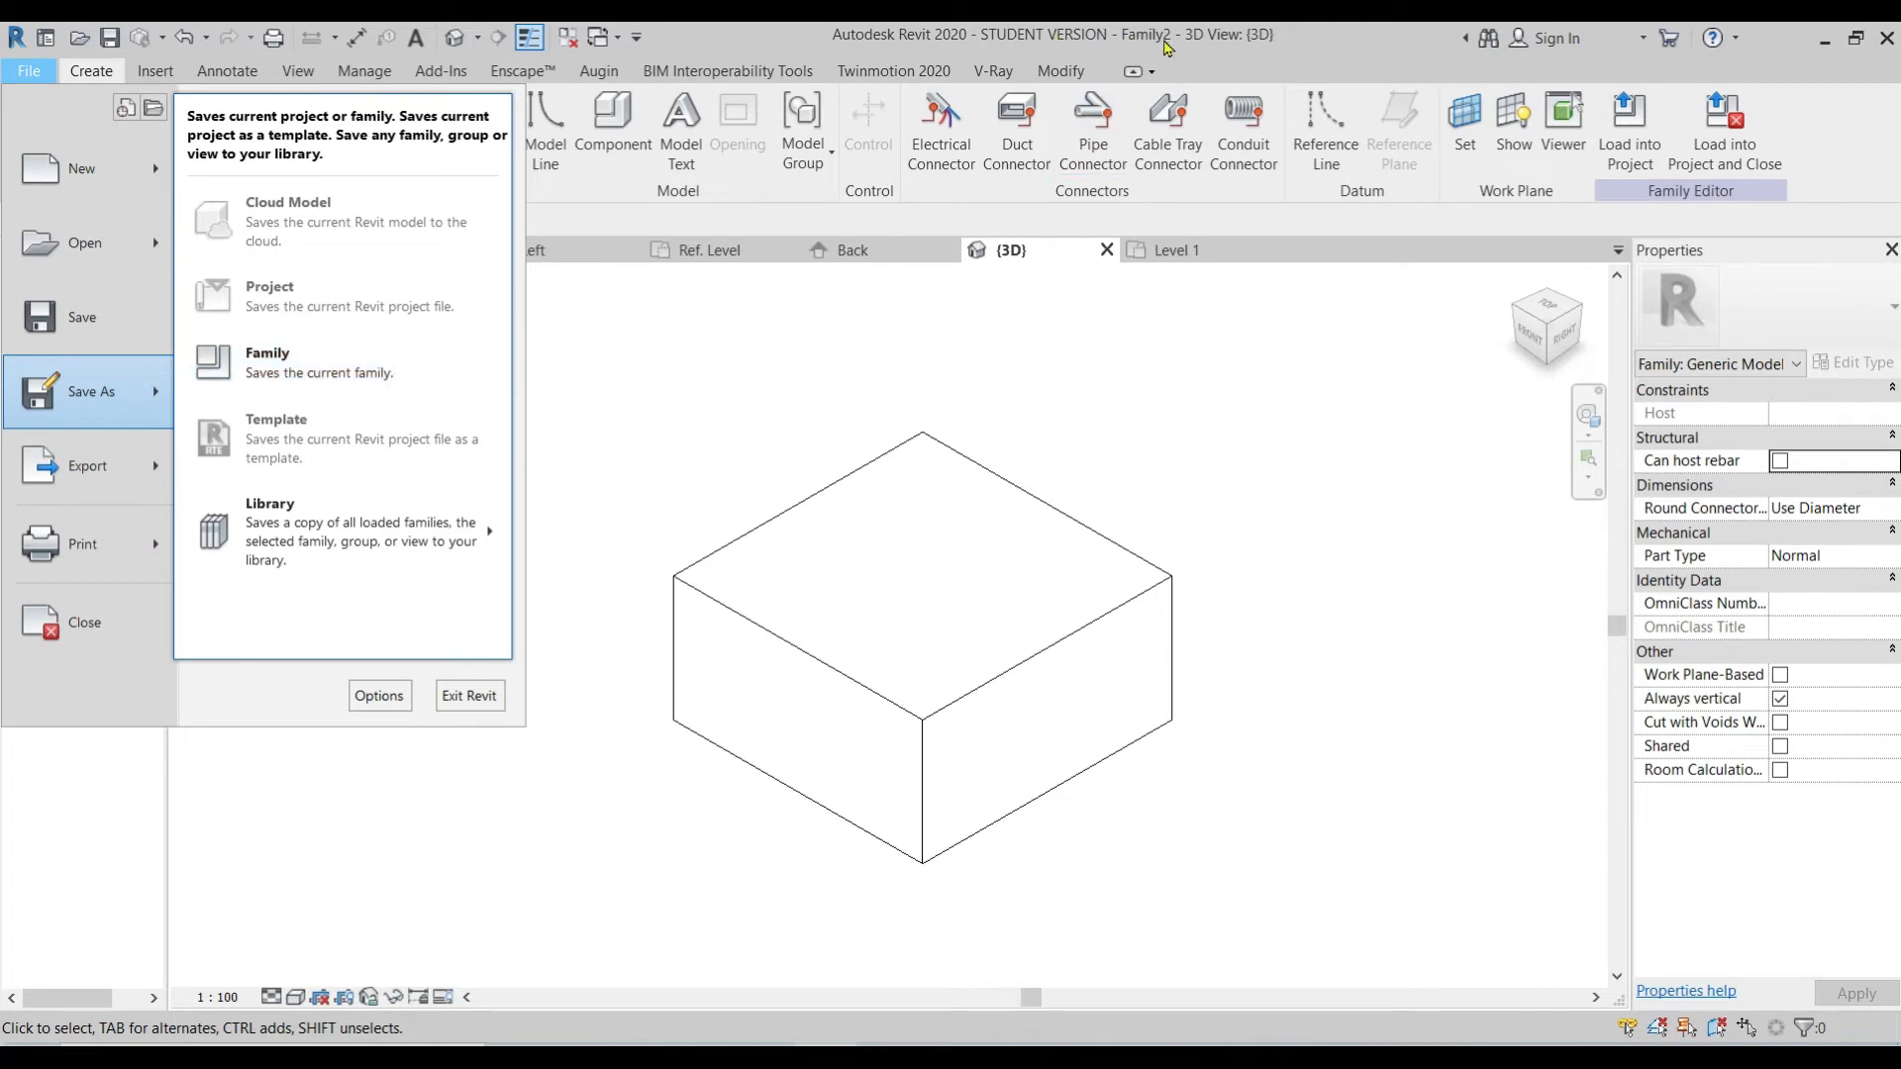
left_click(1163, 37)
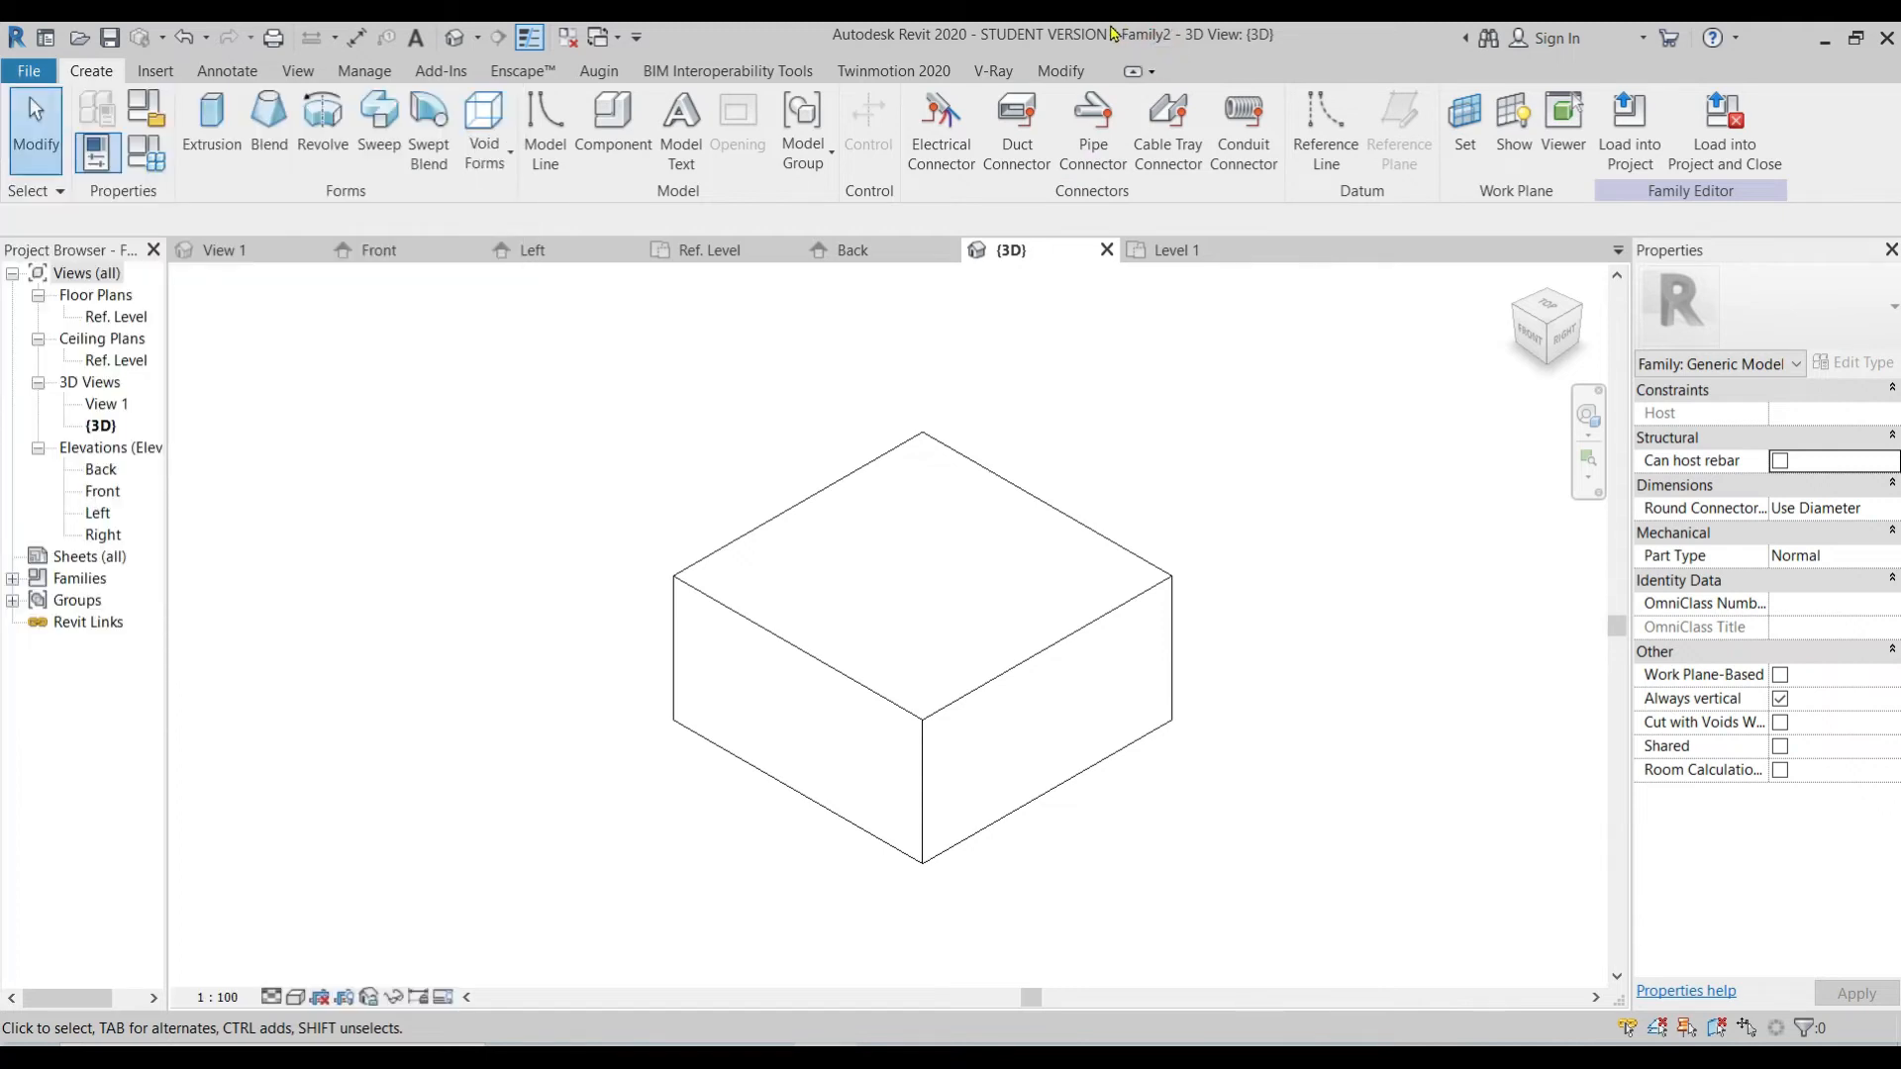
Step: Select the placed box in the project's Level 1 plan and examine its family name and instance properties
left_click(1188, 250)
left_click(896, 624)
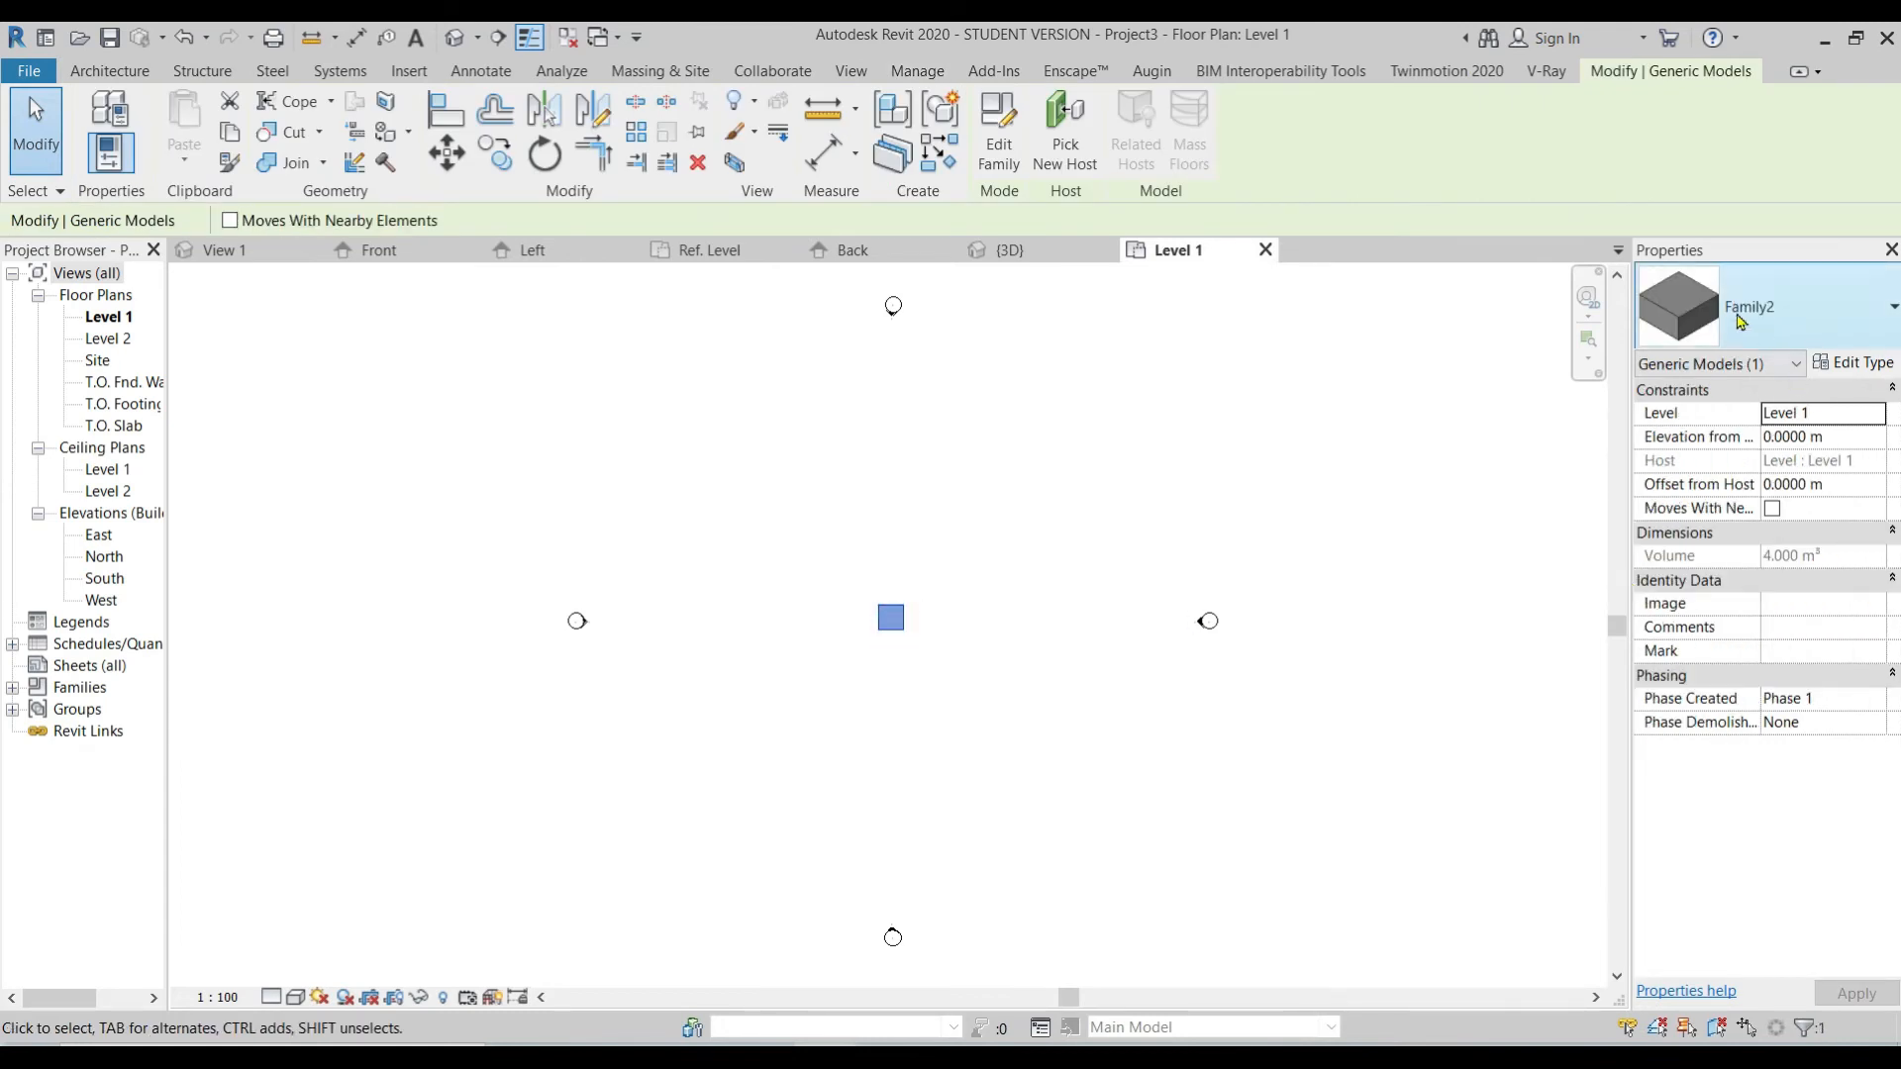
scroll(908, 651, "up", 1)
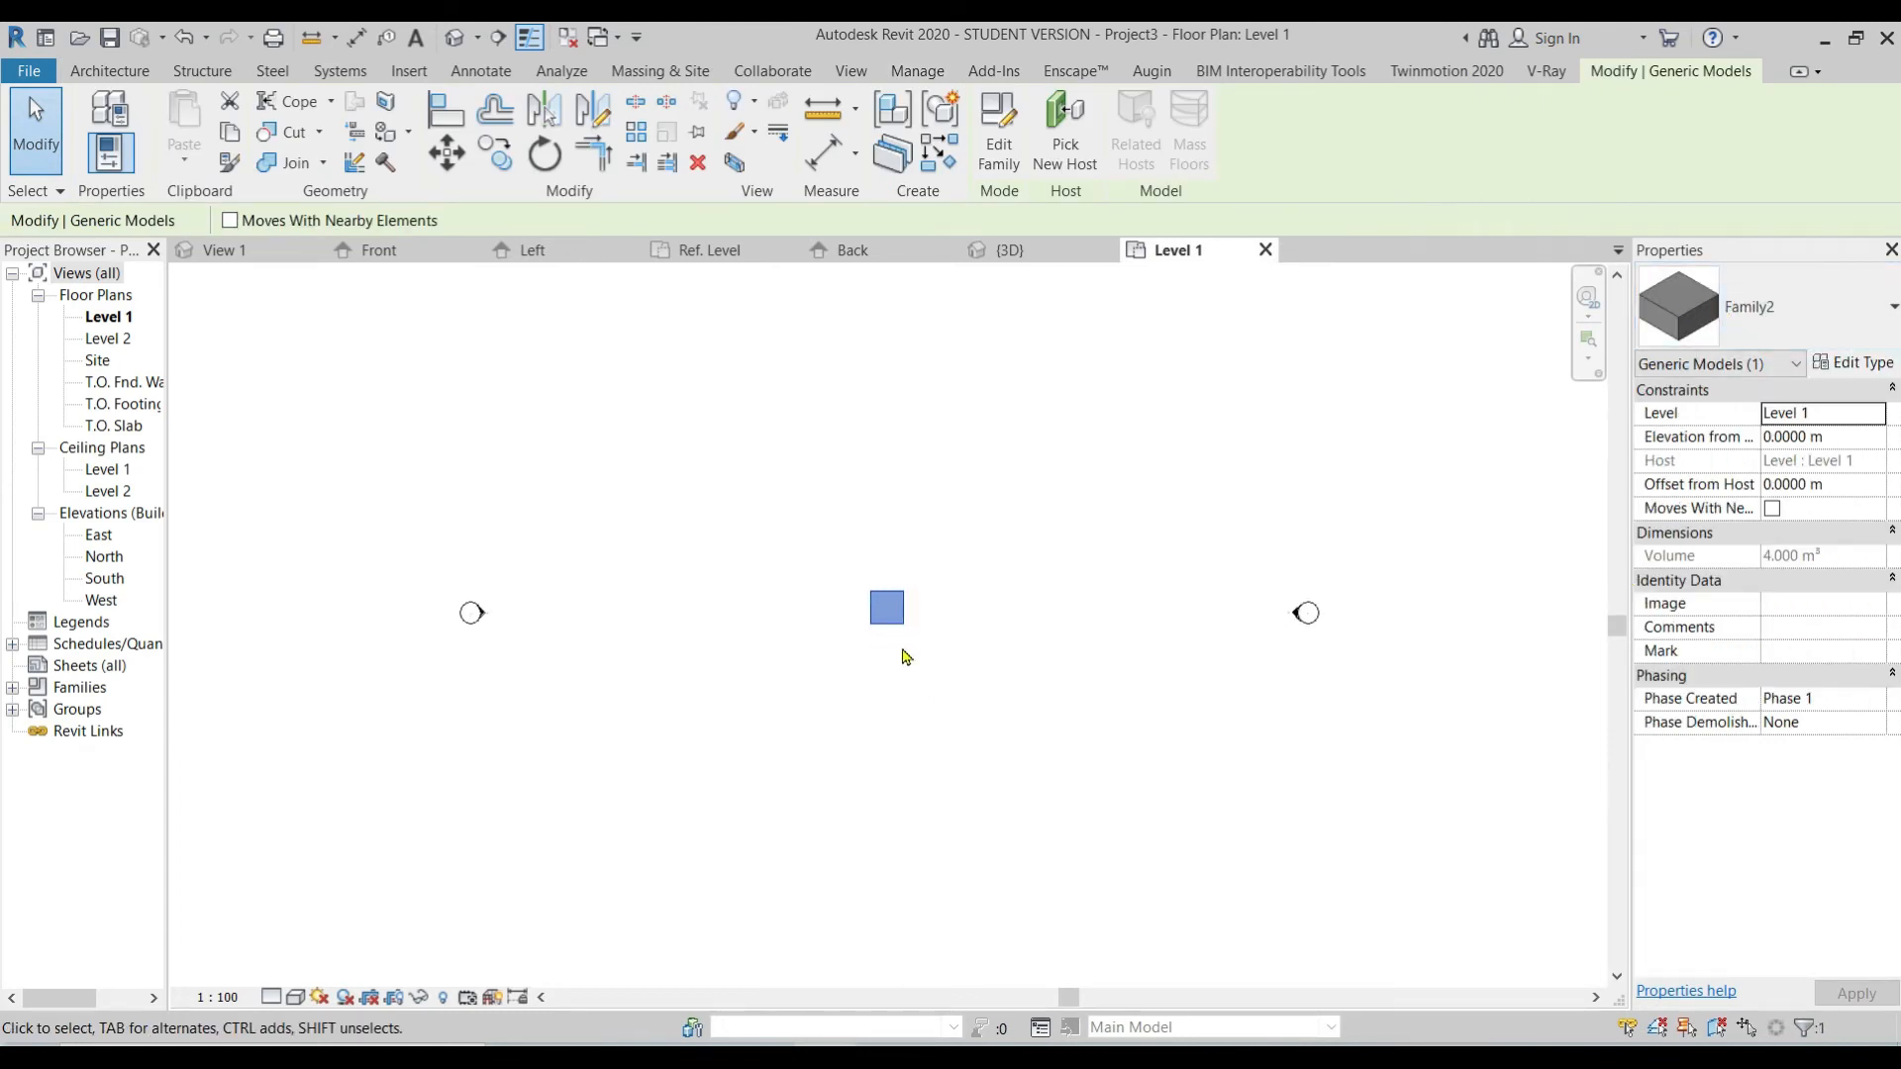
middle_click_drag(952, 585, 951, 651)
scroll(945, 569, "down", 1)
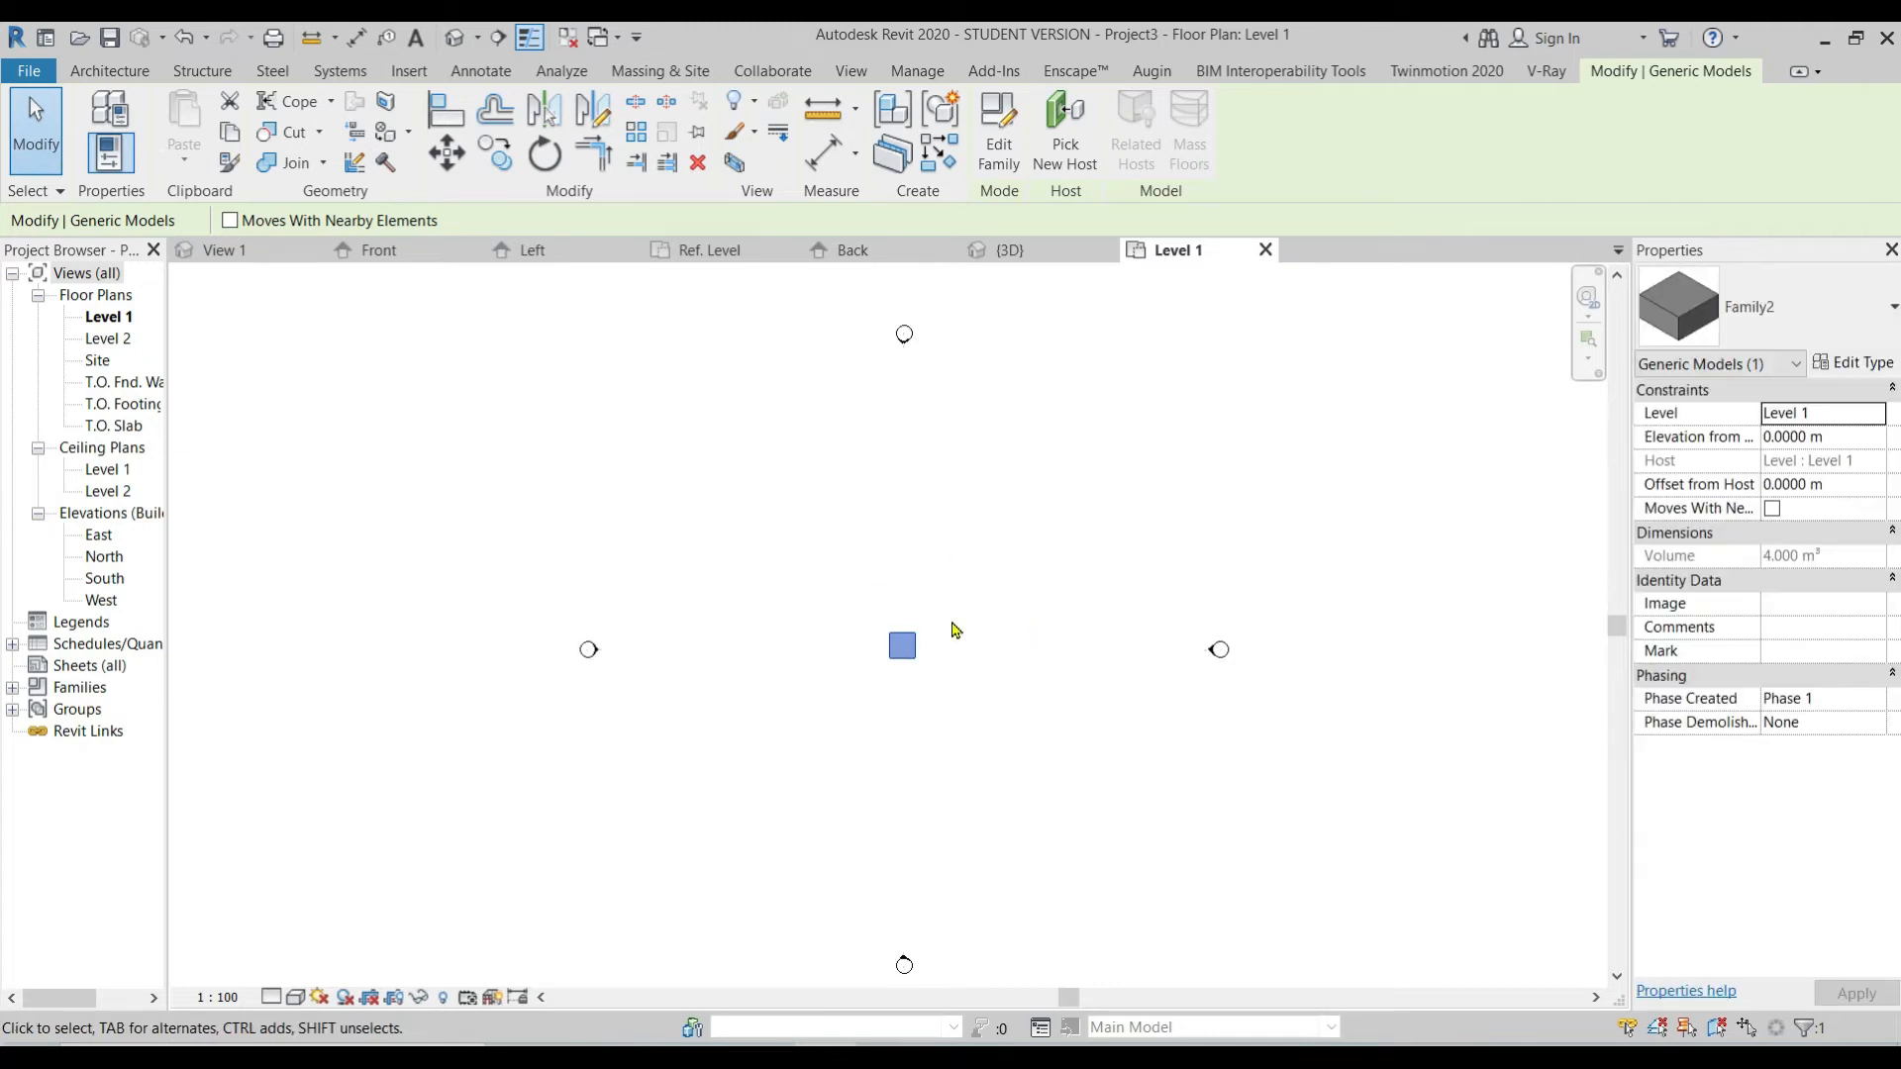
scroll(921, 646, "up", 1)
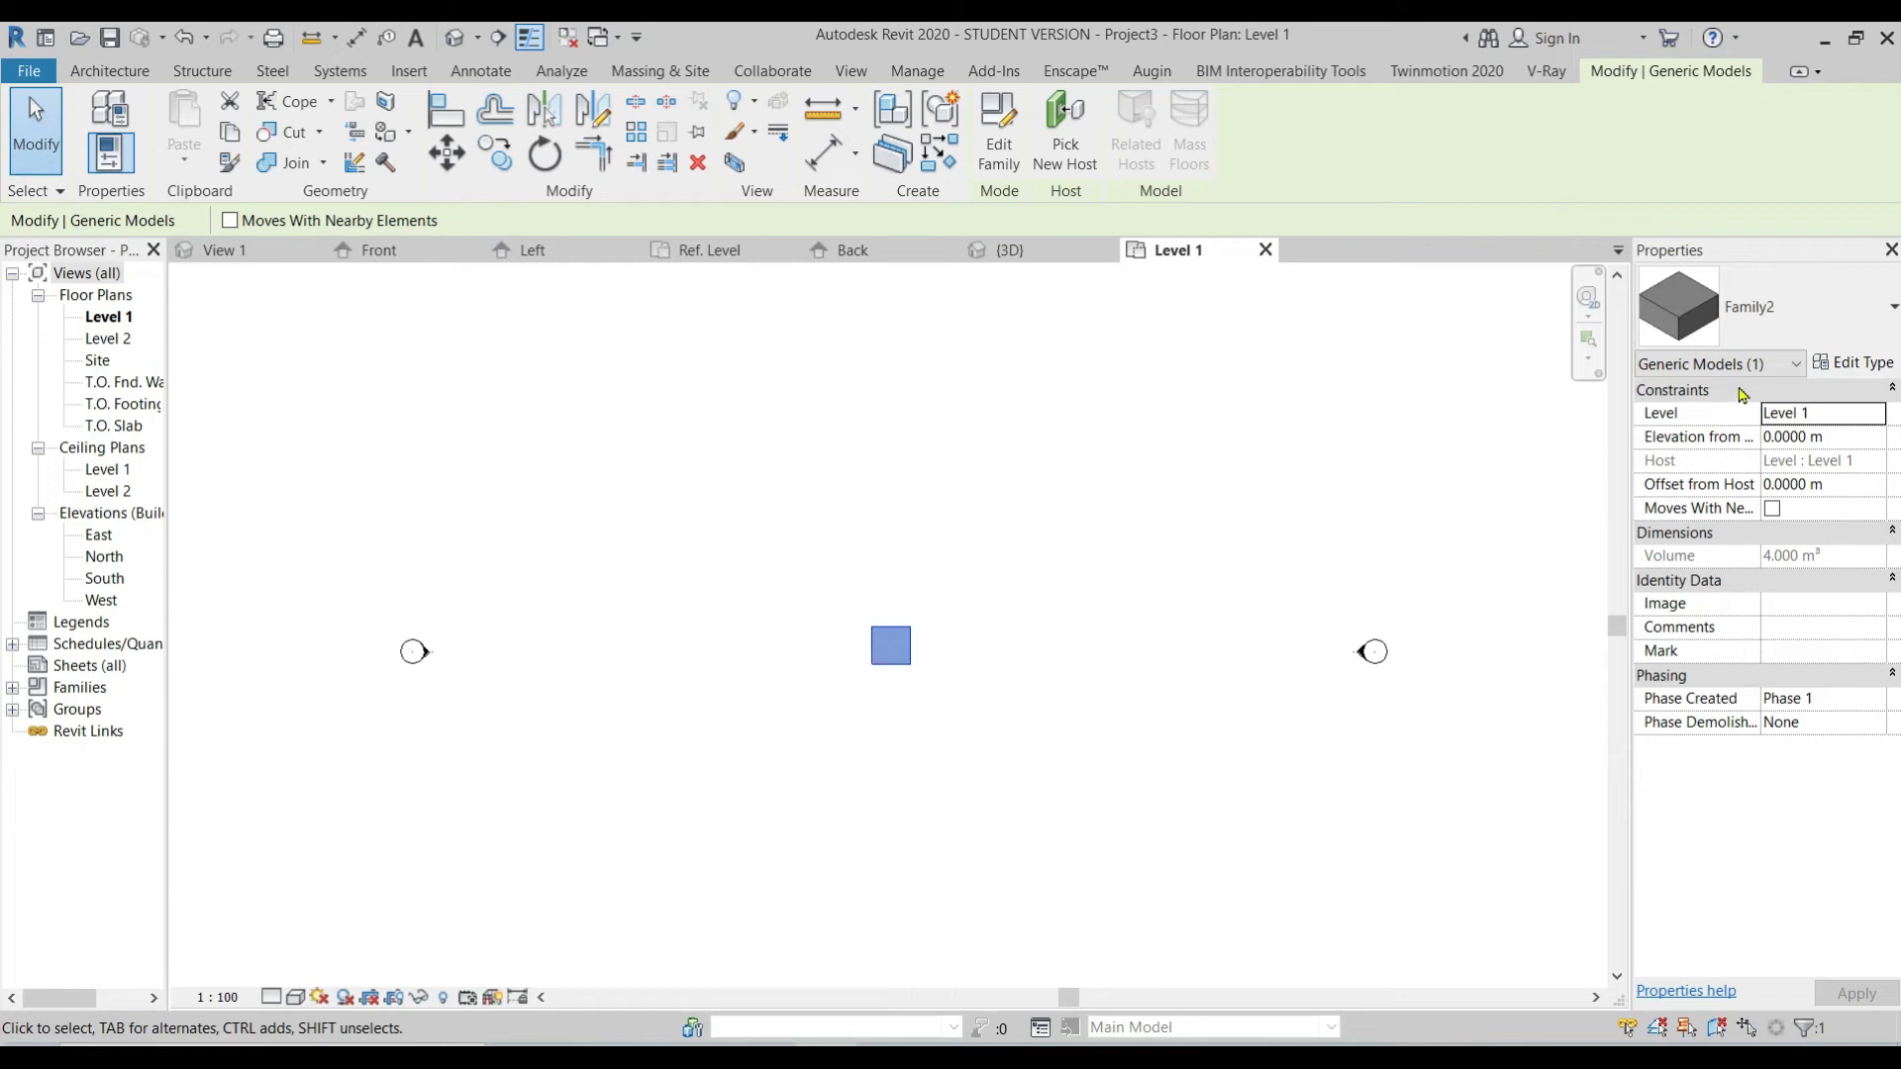
Step: Set the placed box's Ancho type parameter to 5 m and its Largo to 10 m
left_click(1849, 365)
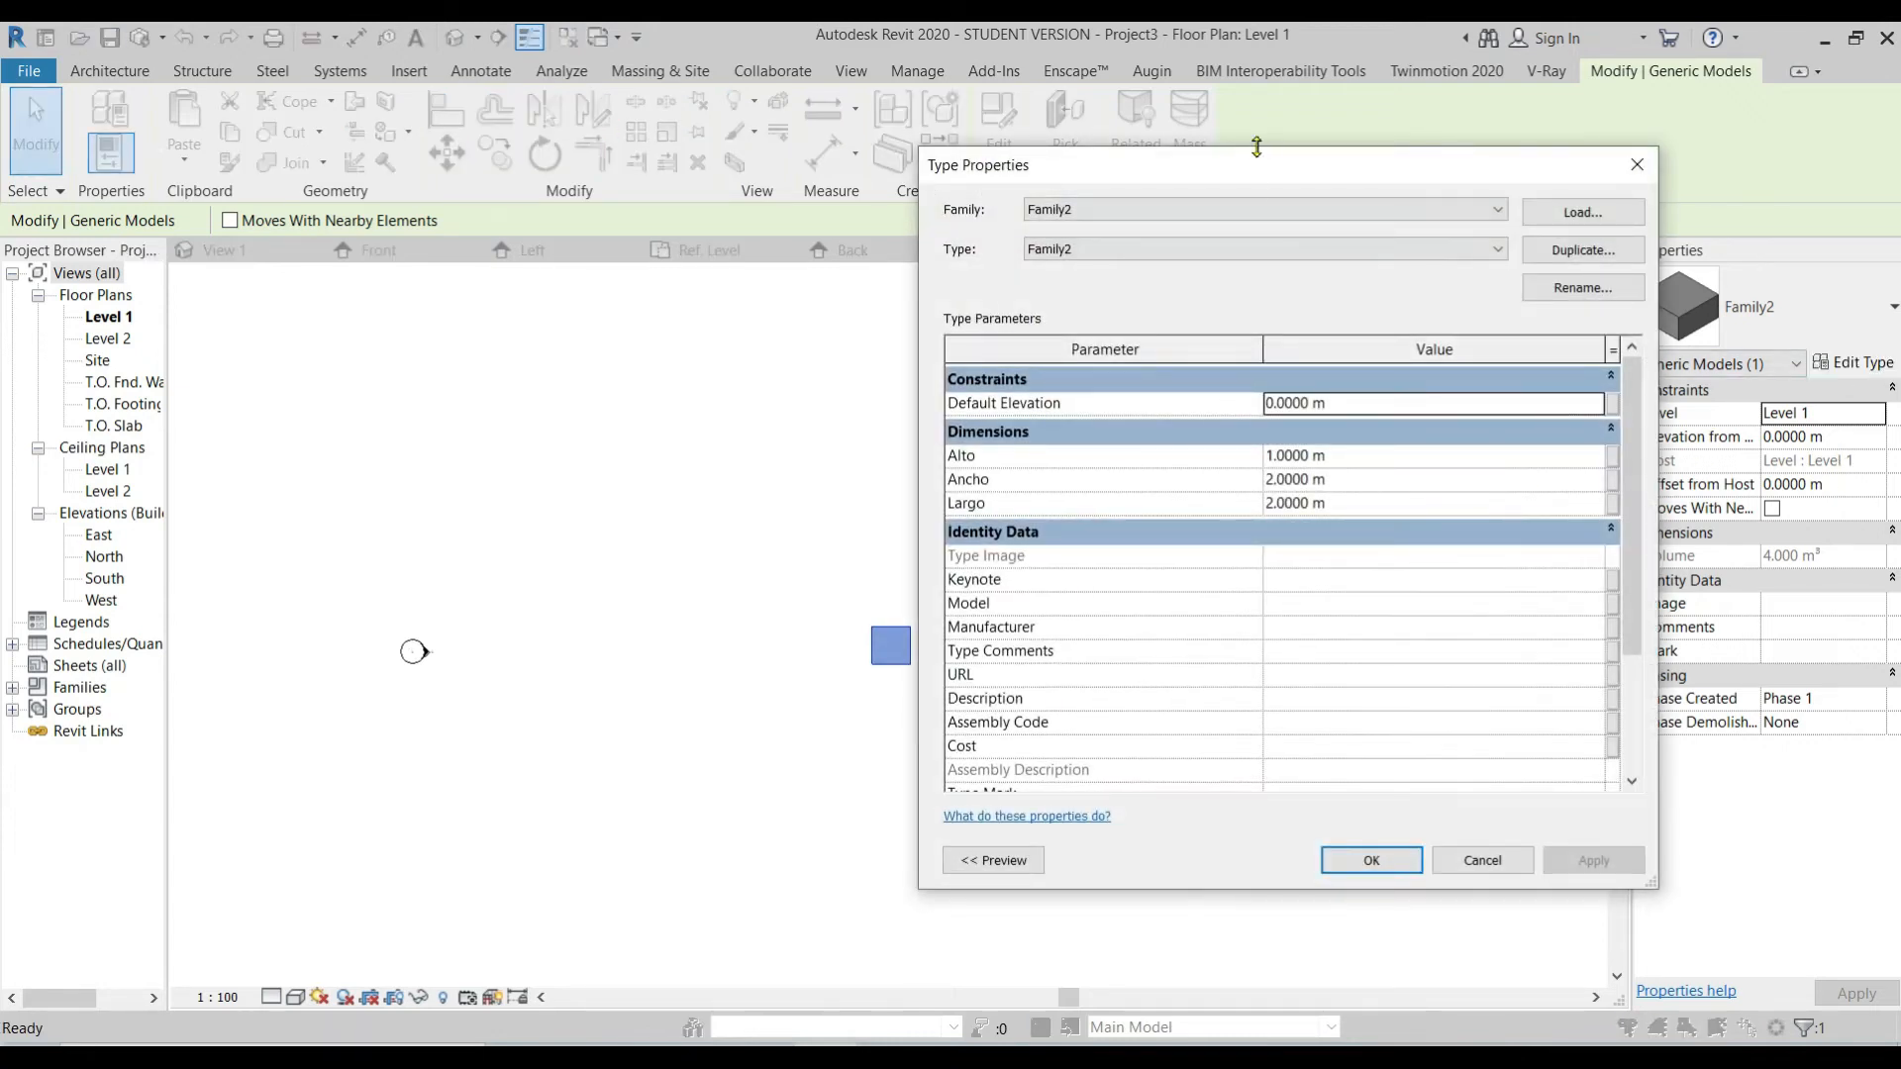
left_click(1525, 470)
type("5")
left_click(1755, 854)
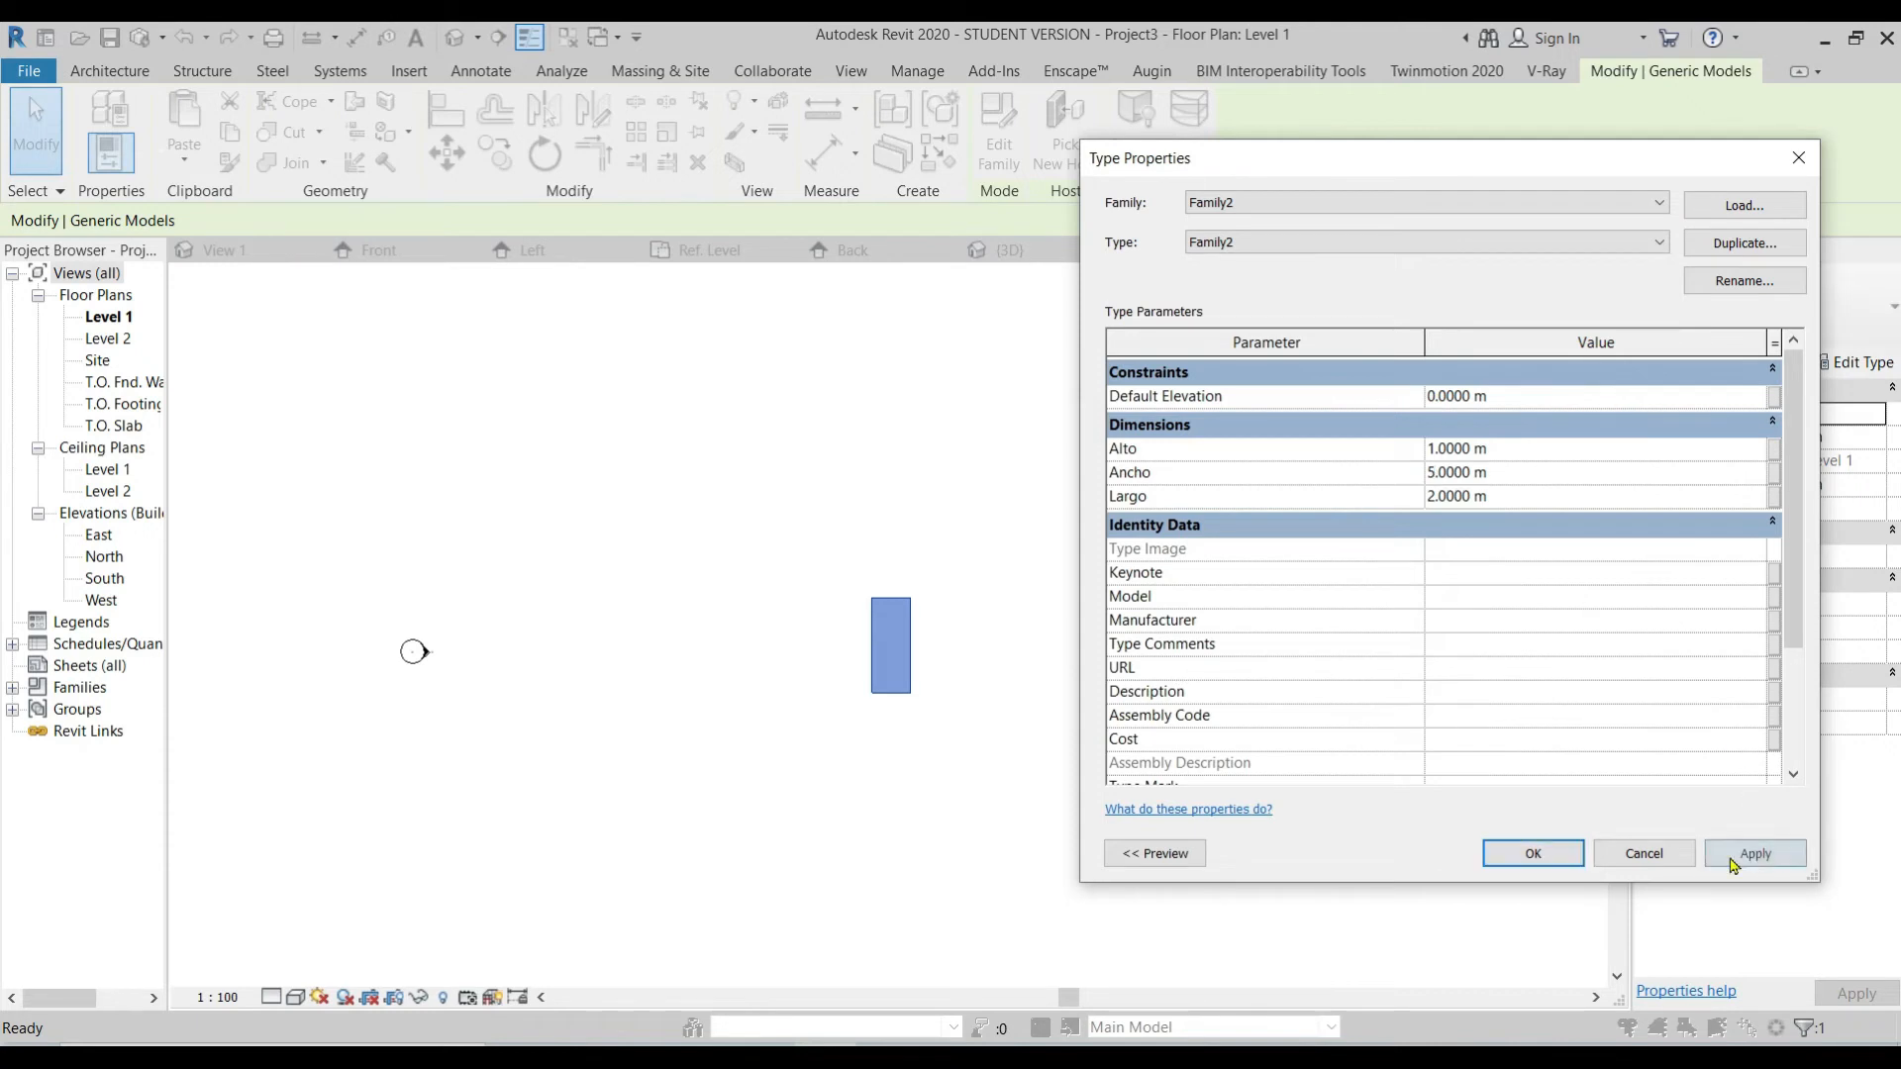
left_click(1539, 497)
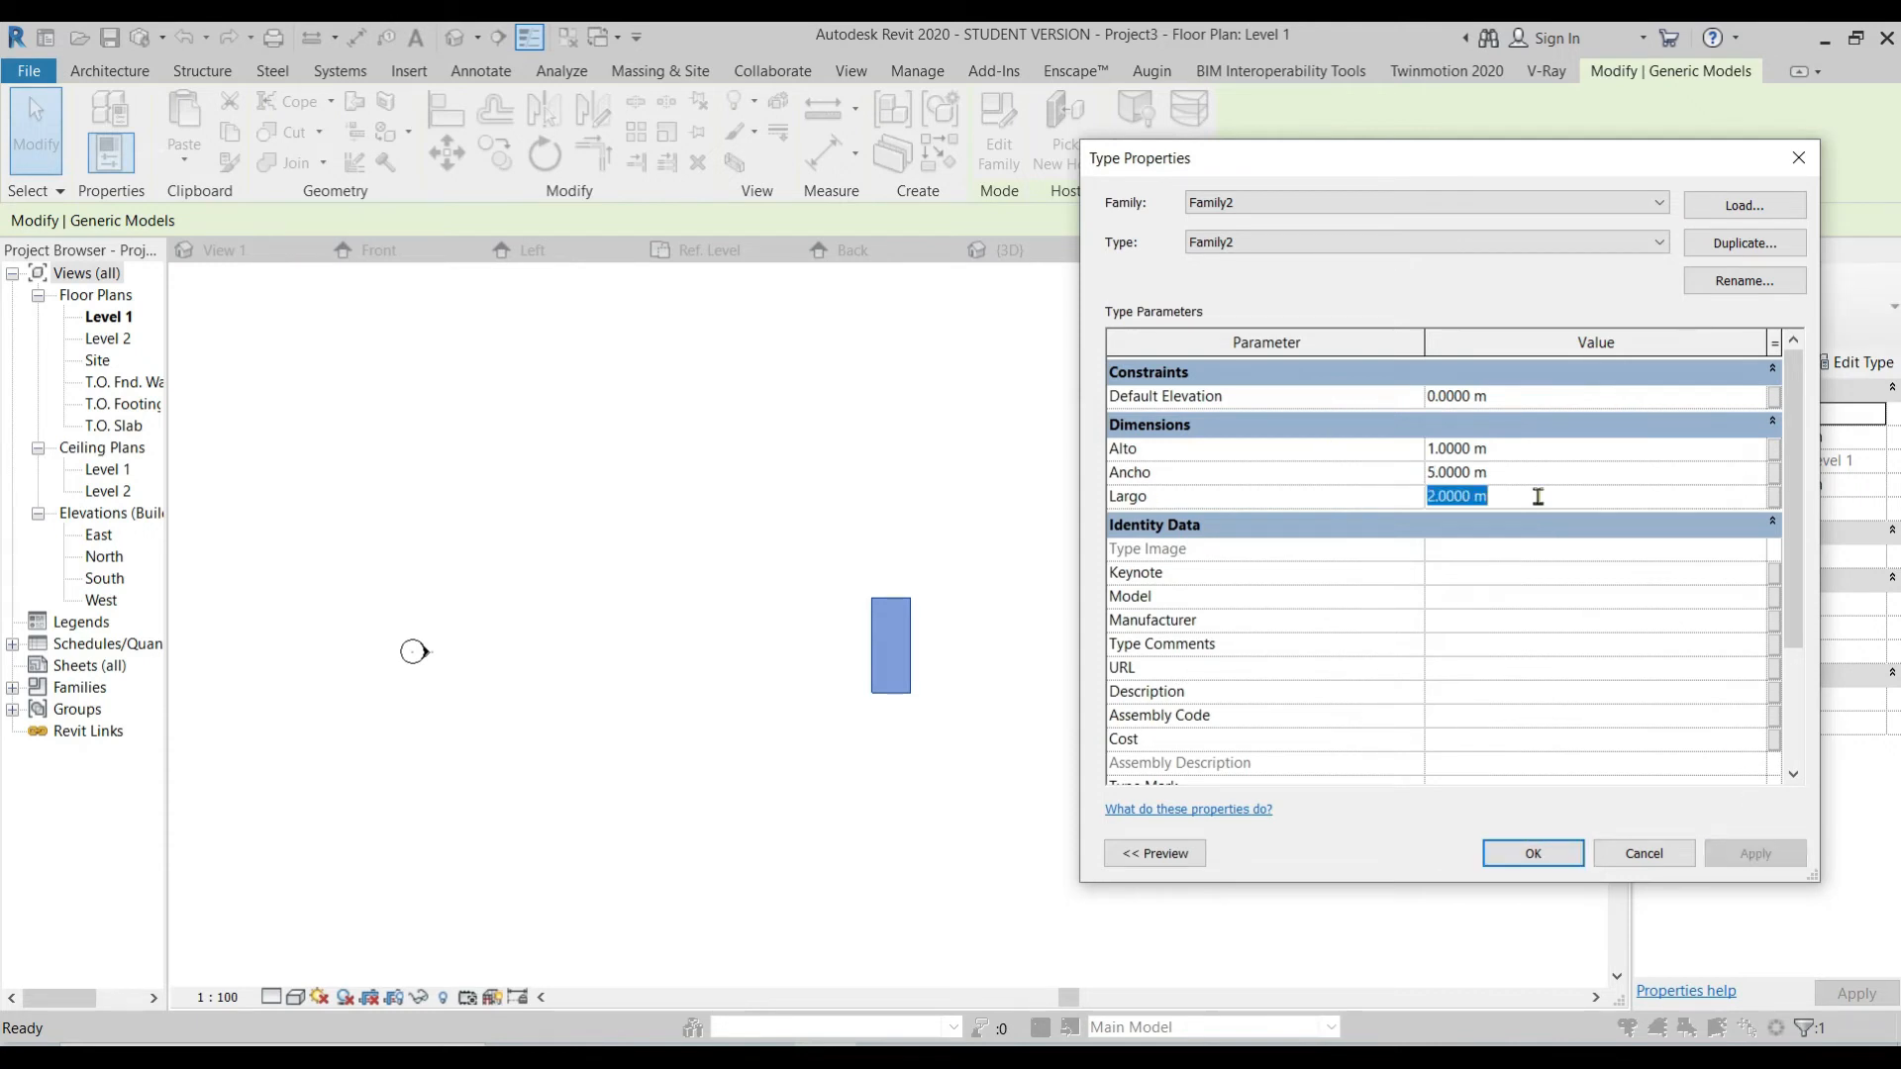
type("10")
left_click(1756, 854)
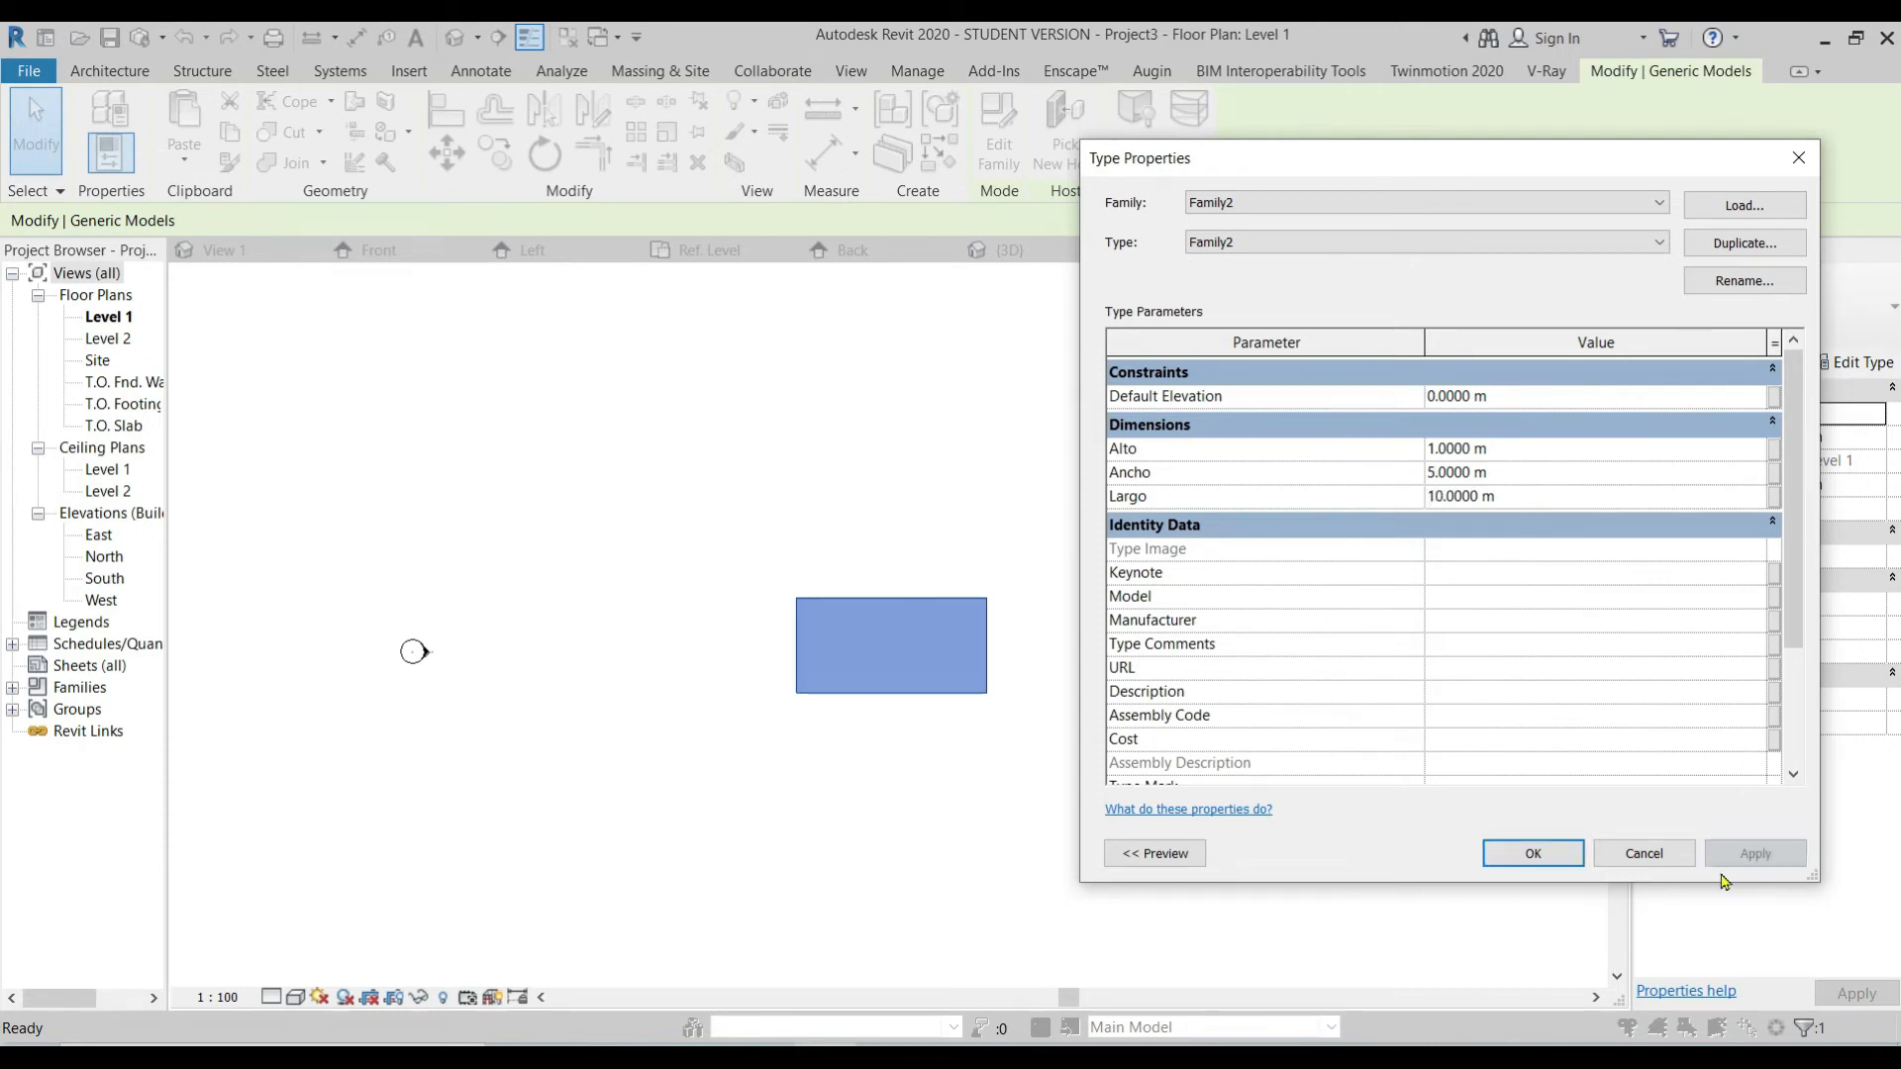
left_click(1532, 854)
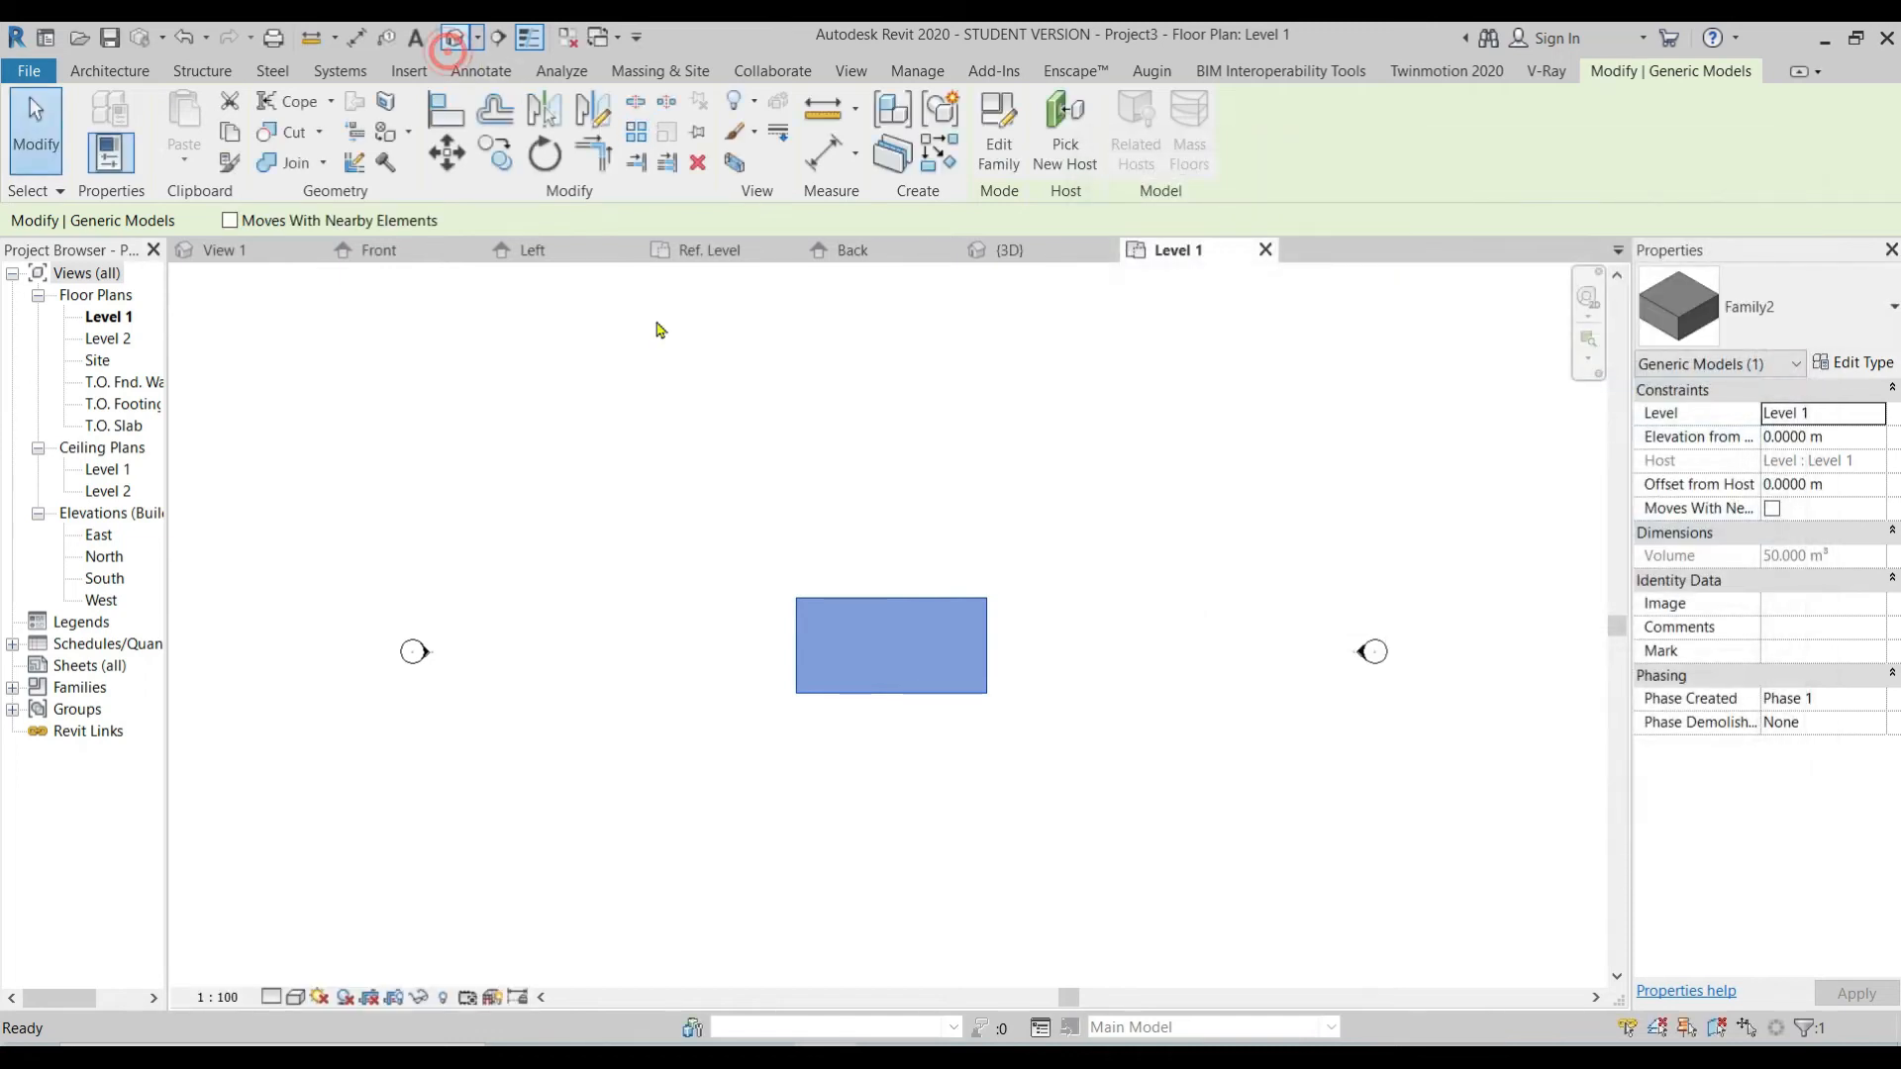
Step: Set the box's Alto type parameter to 10 m with the box selected in the project's 3D view
left_click(970, 658)
left_click(1833, 366)
left_click(1550, 453)
type("10")
left_click(1721, 857)
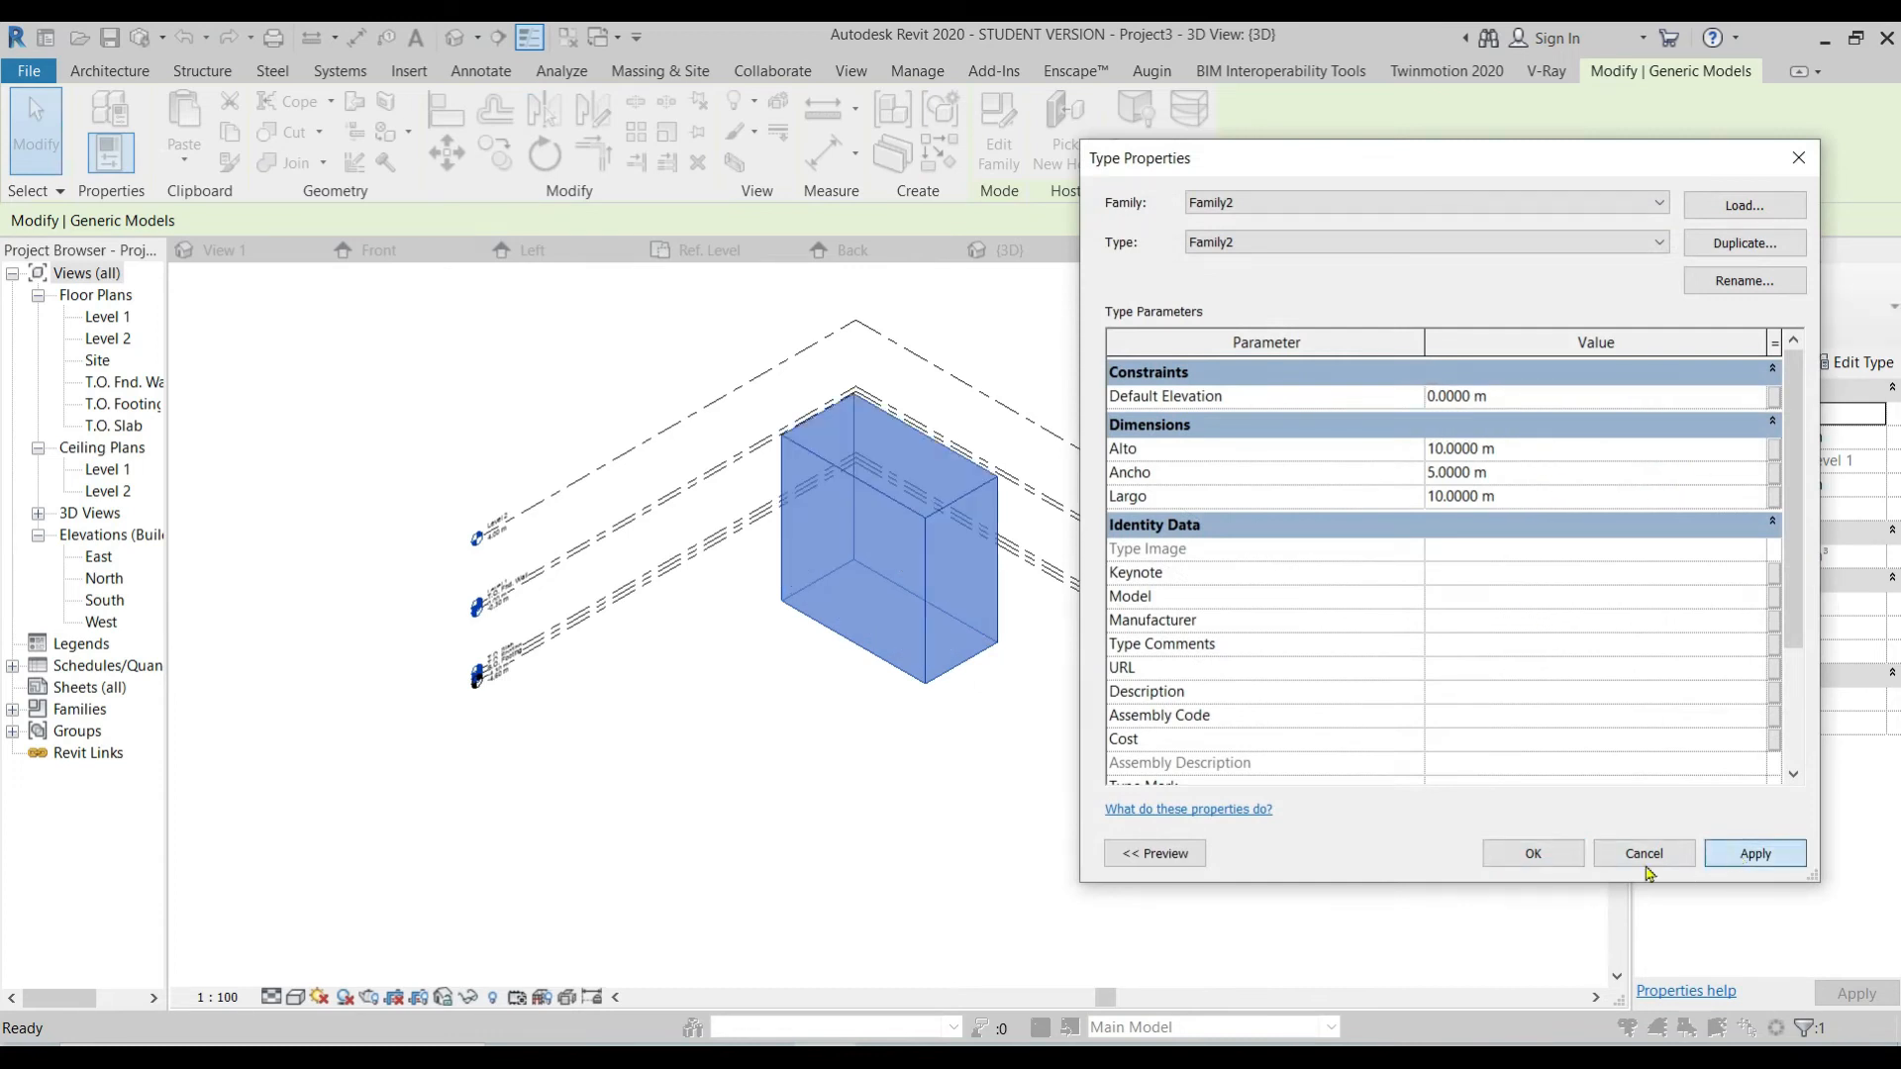
left_click(1539, 857)
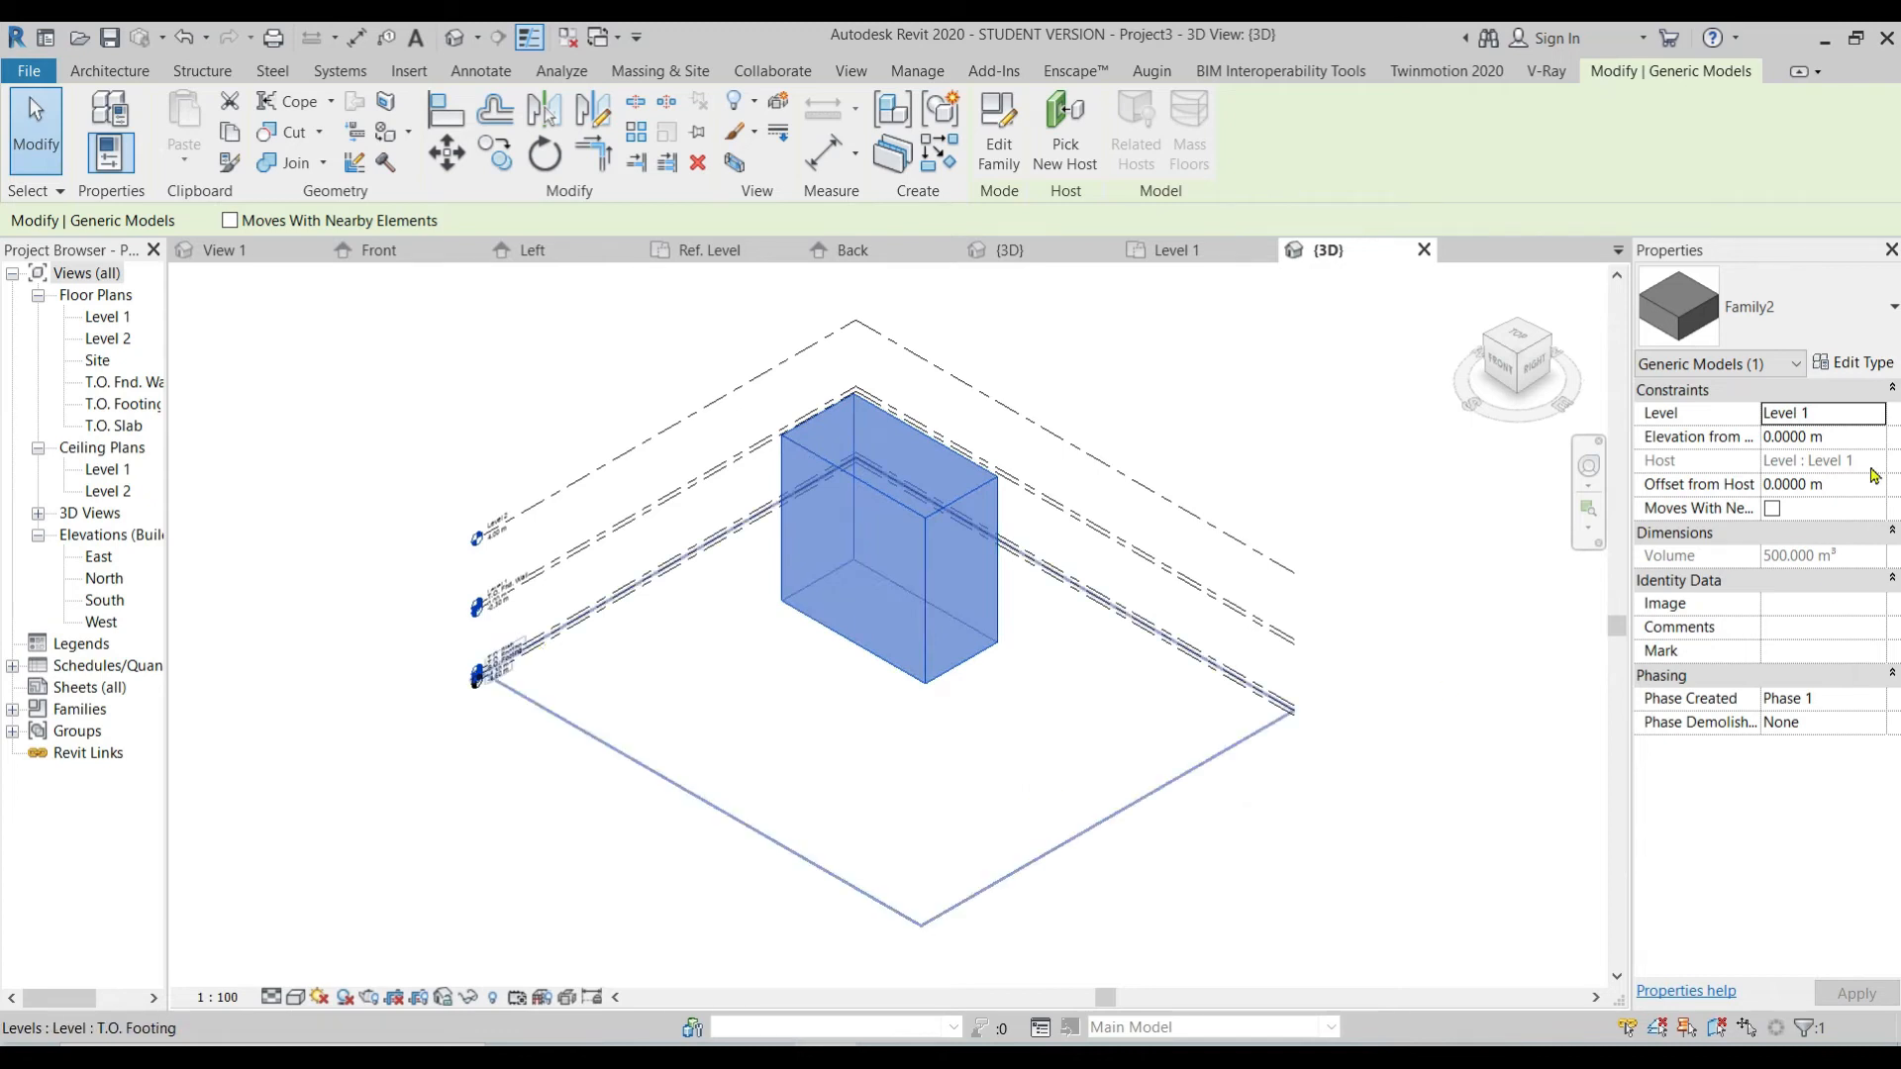
Step: Try Level 2 as the box's reference level, and finish with the level set to T.O. Slab
left_click(1829, 414)
left_click(1875, 414)
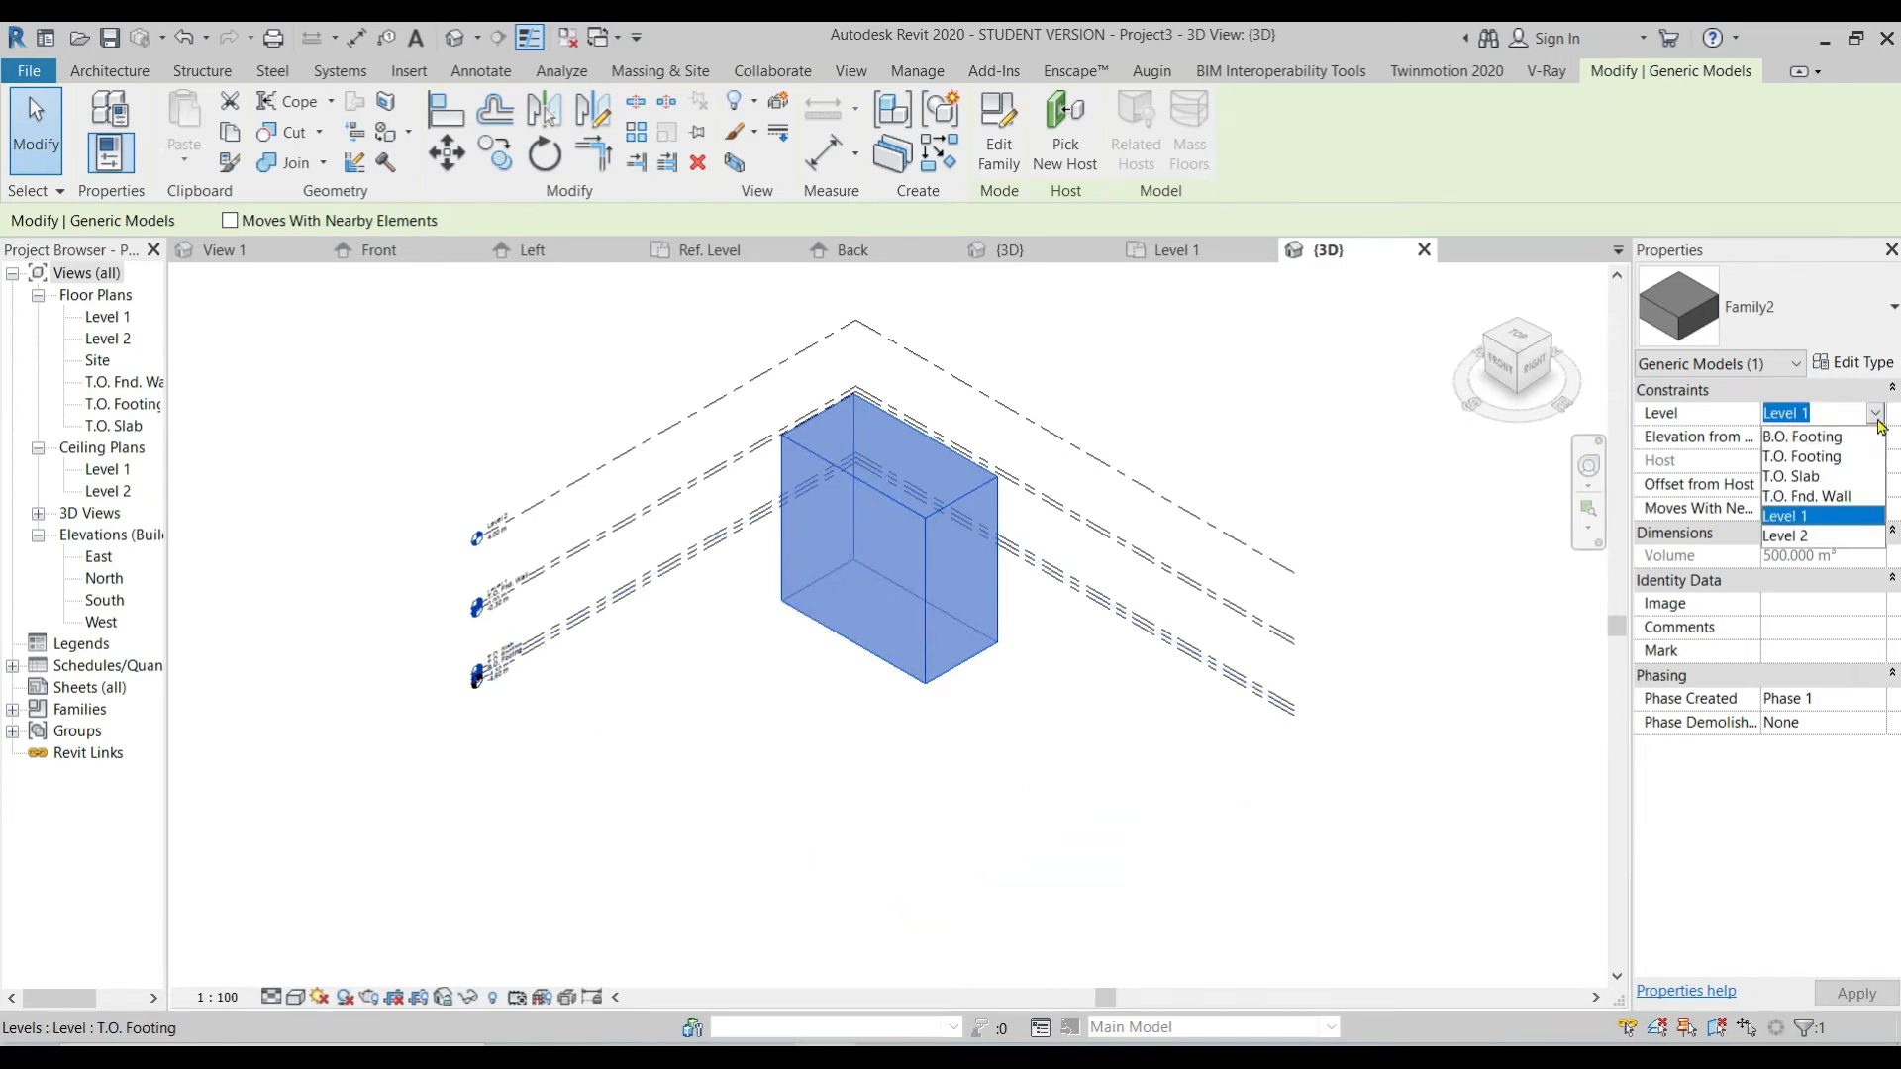
left_click(1827, 535)
left_click(1876, 414)
left_click(1876, 414)
left_click(1822, 485)
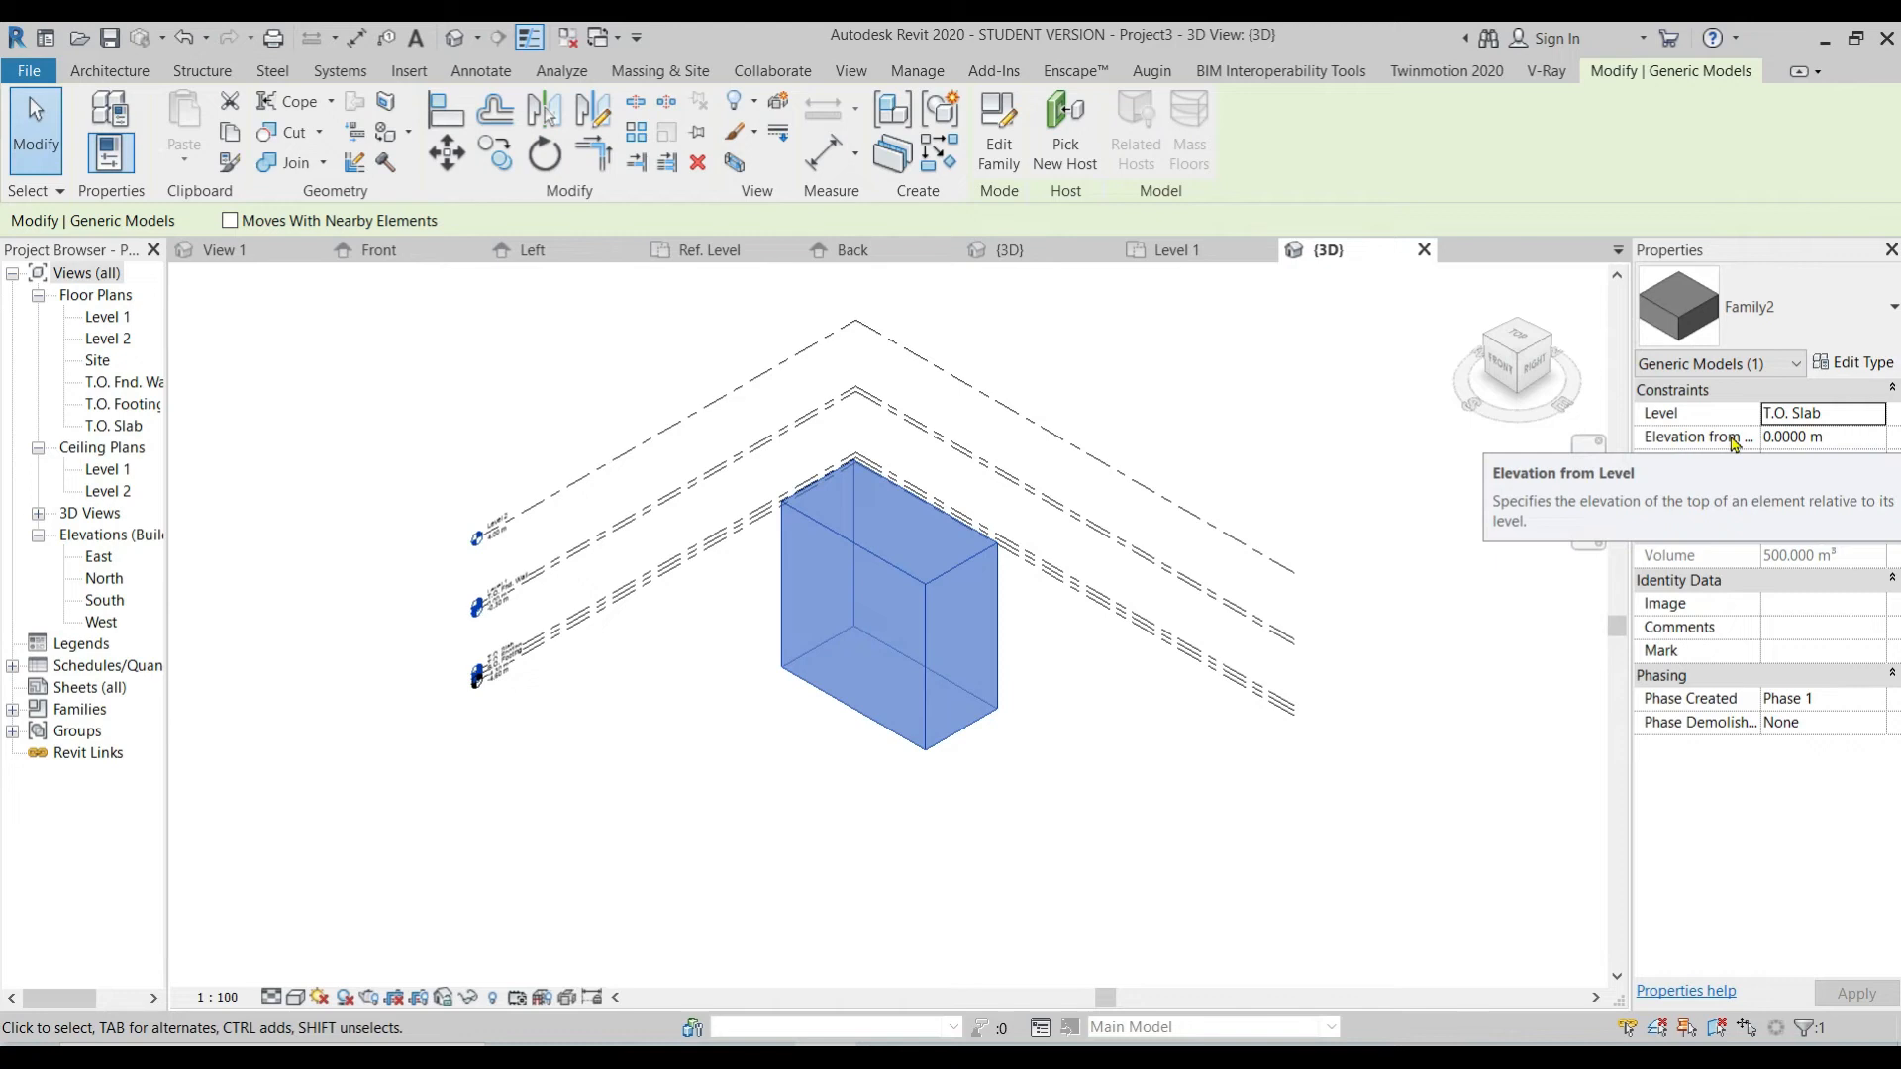
Step: Set the box's elevation from the T.O. Slab level to 5 m
left_click(1842, 436)
type("5")
key("Return")
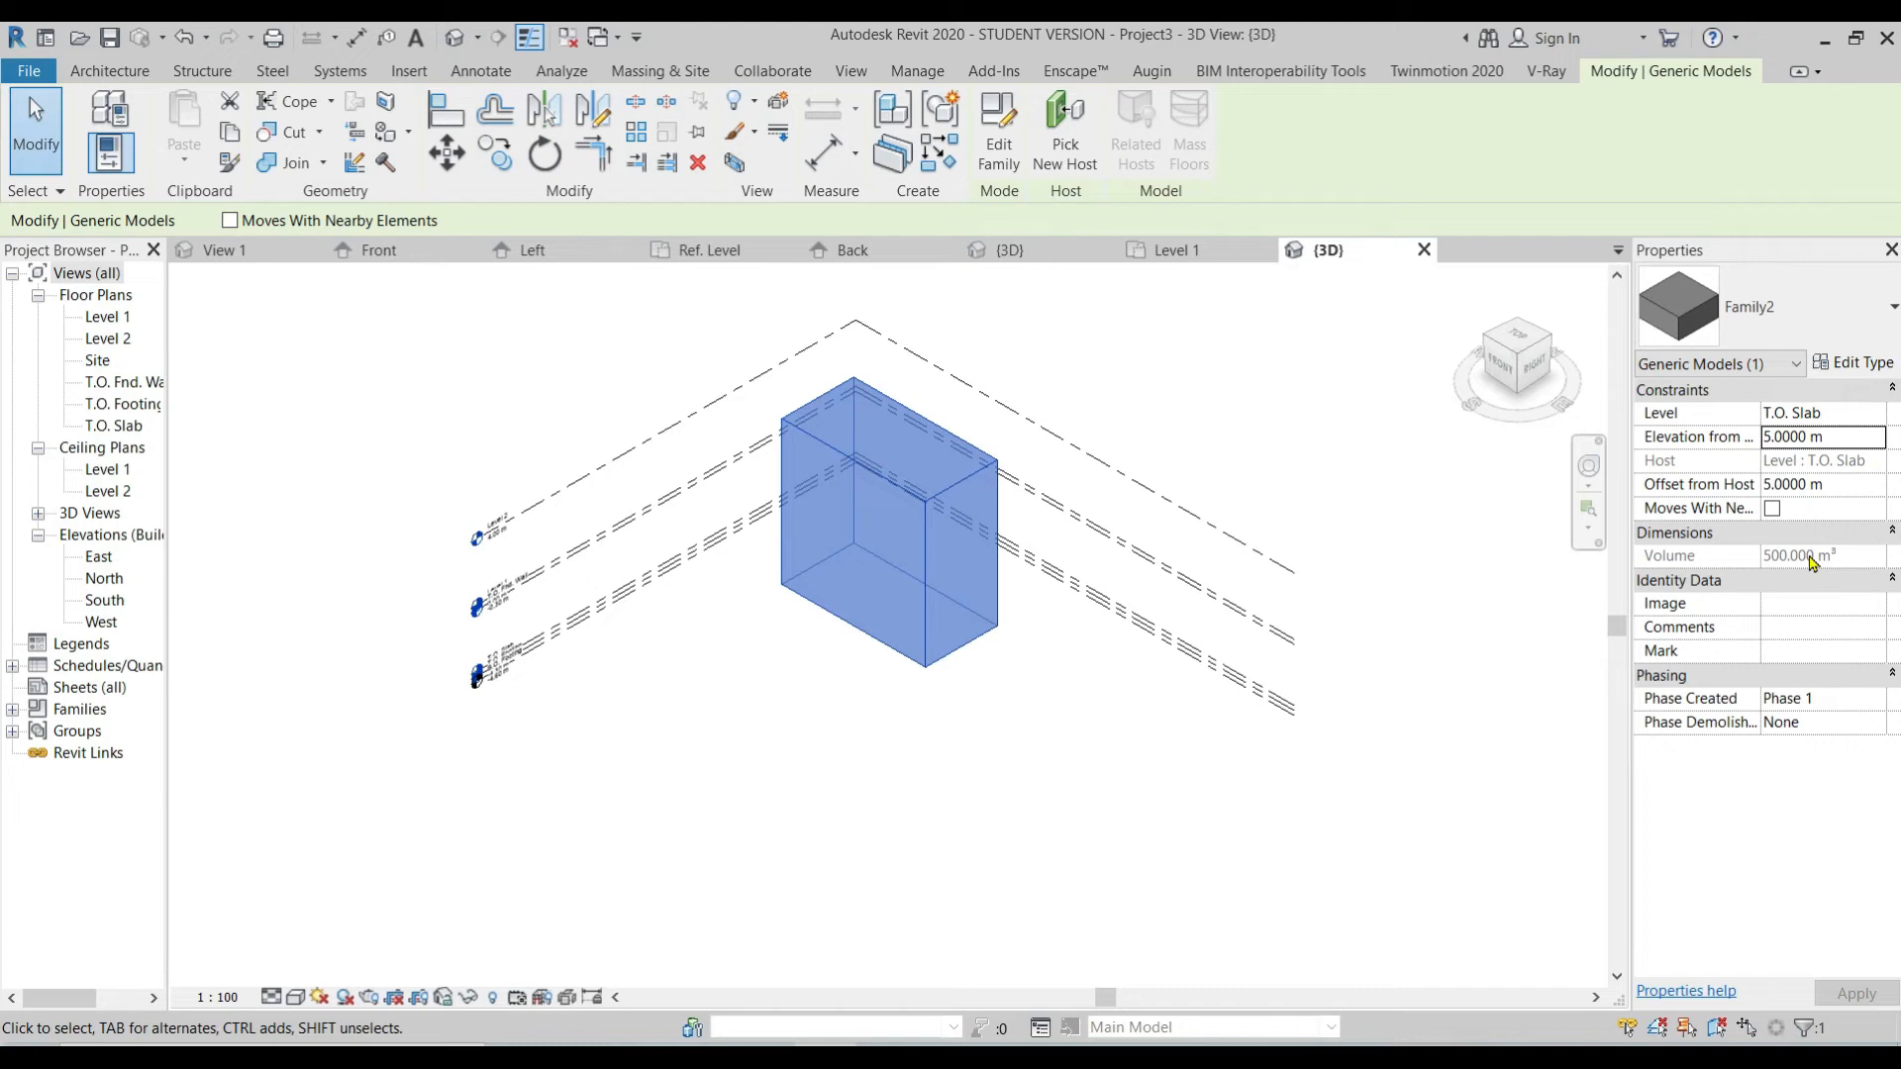
Step: Review the box's type parameters without changing them, and clear the selection
left_click(1848, 366)
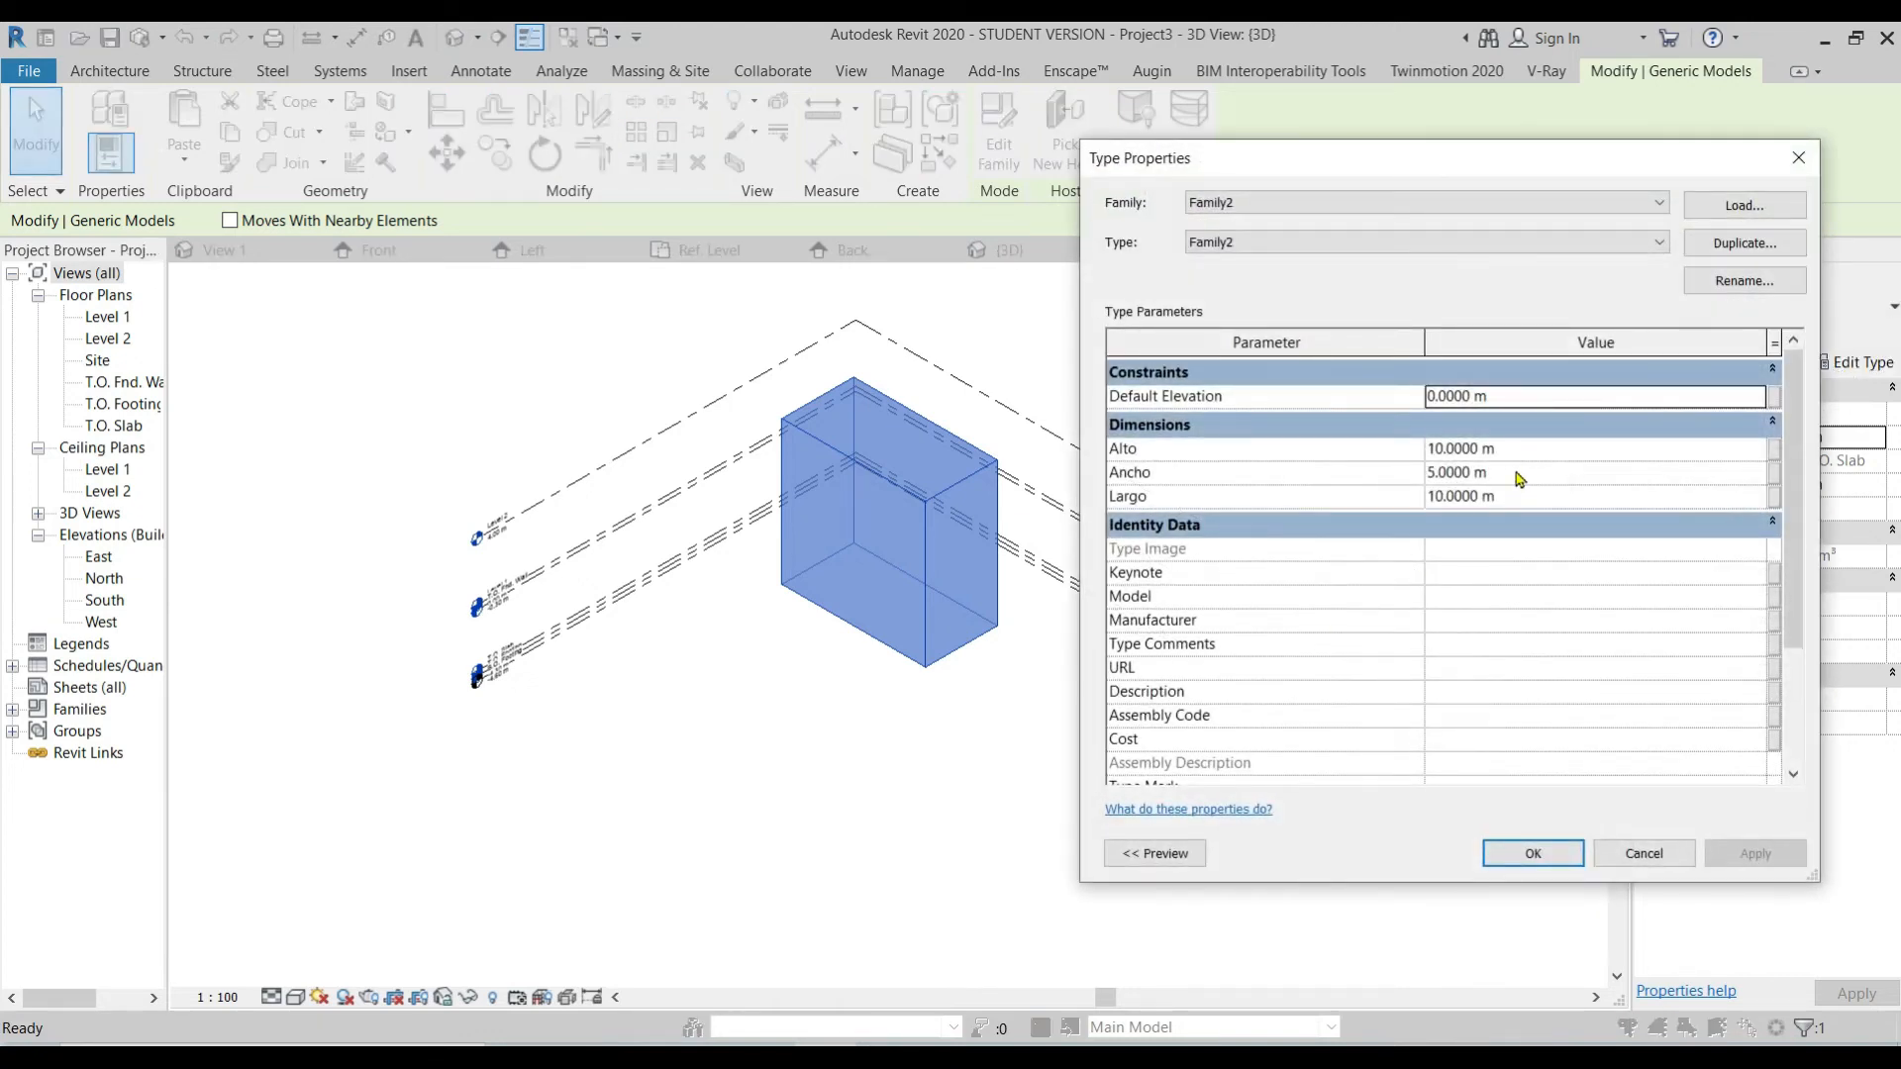
left_click(1798, 159)
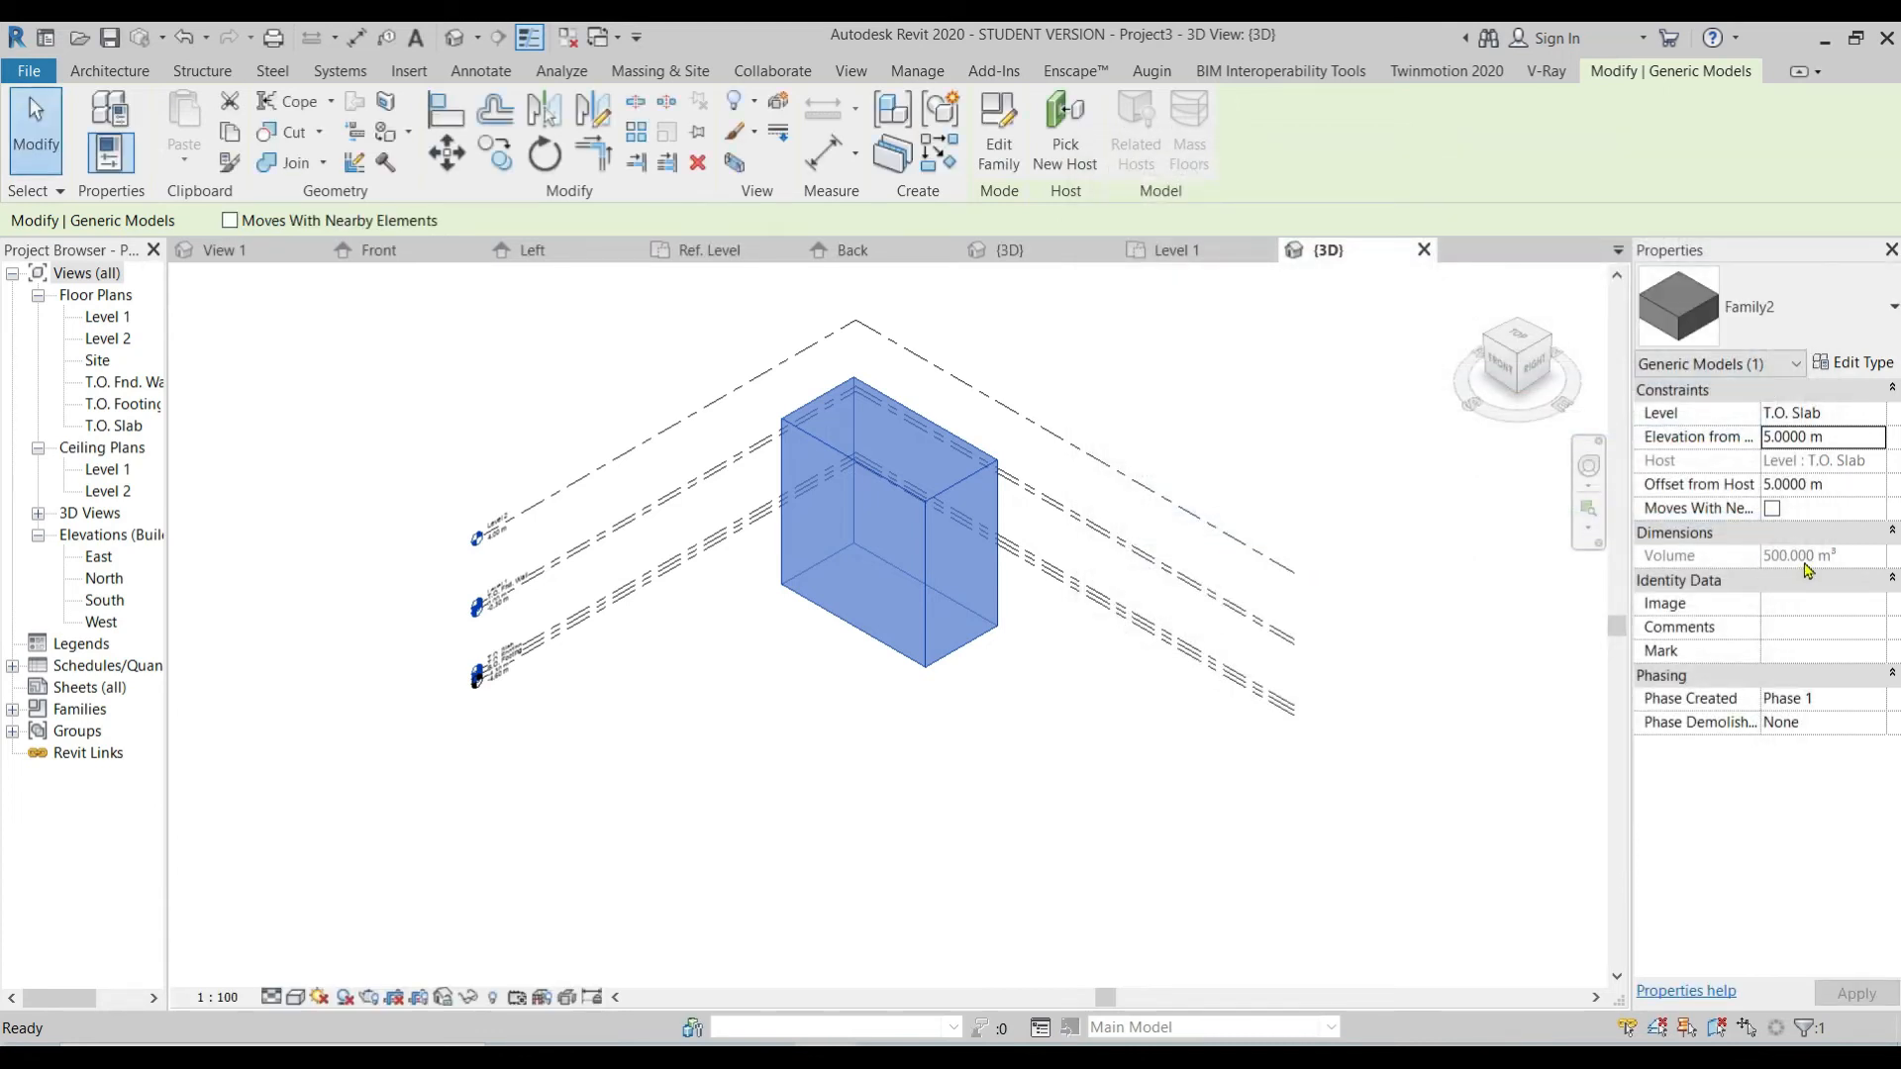
key("Escape")
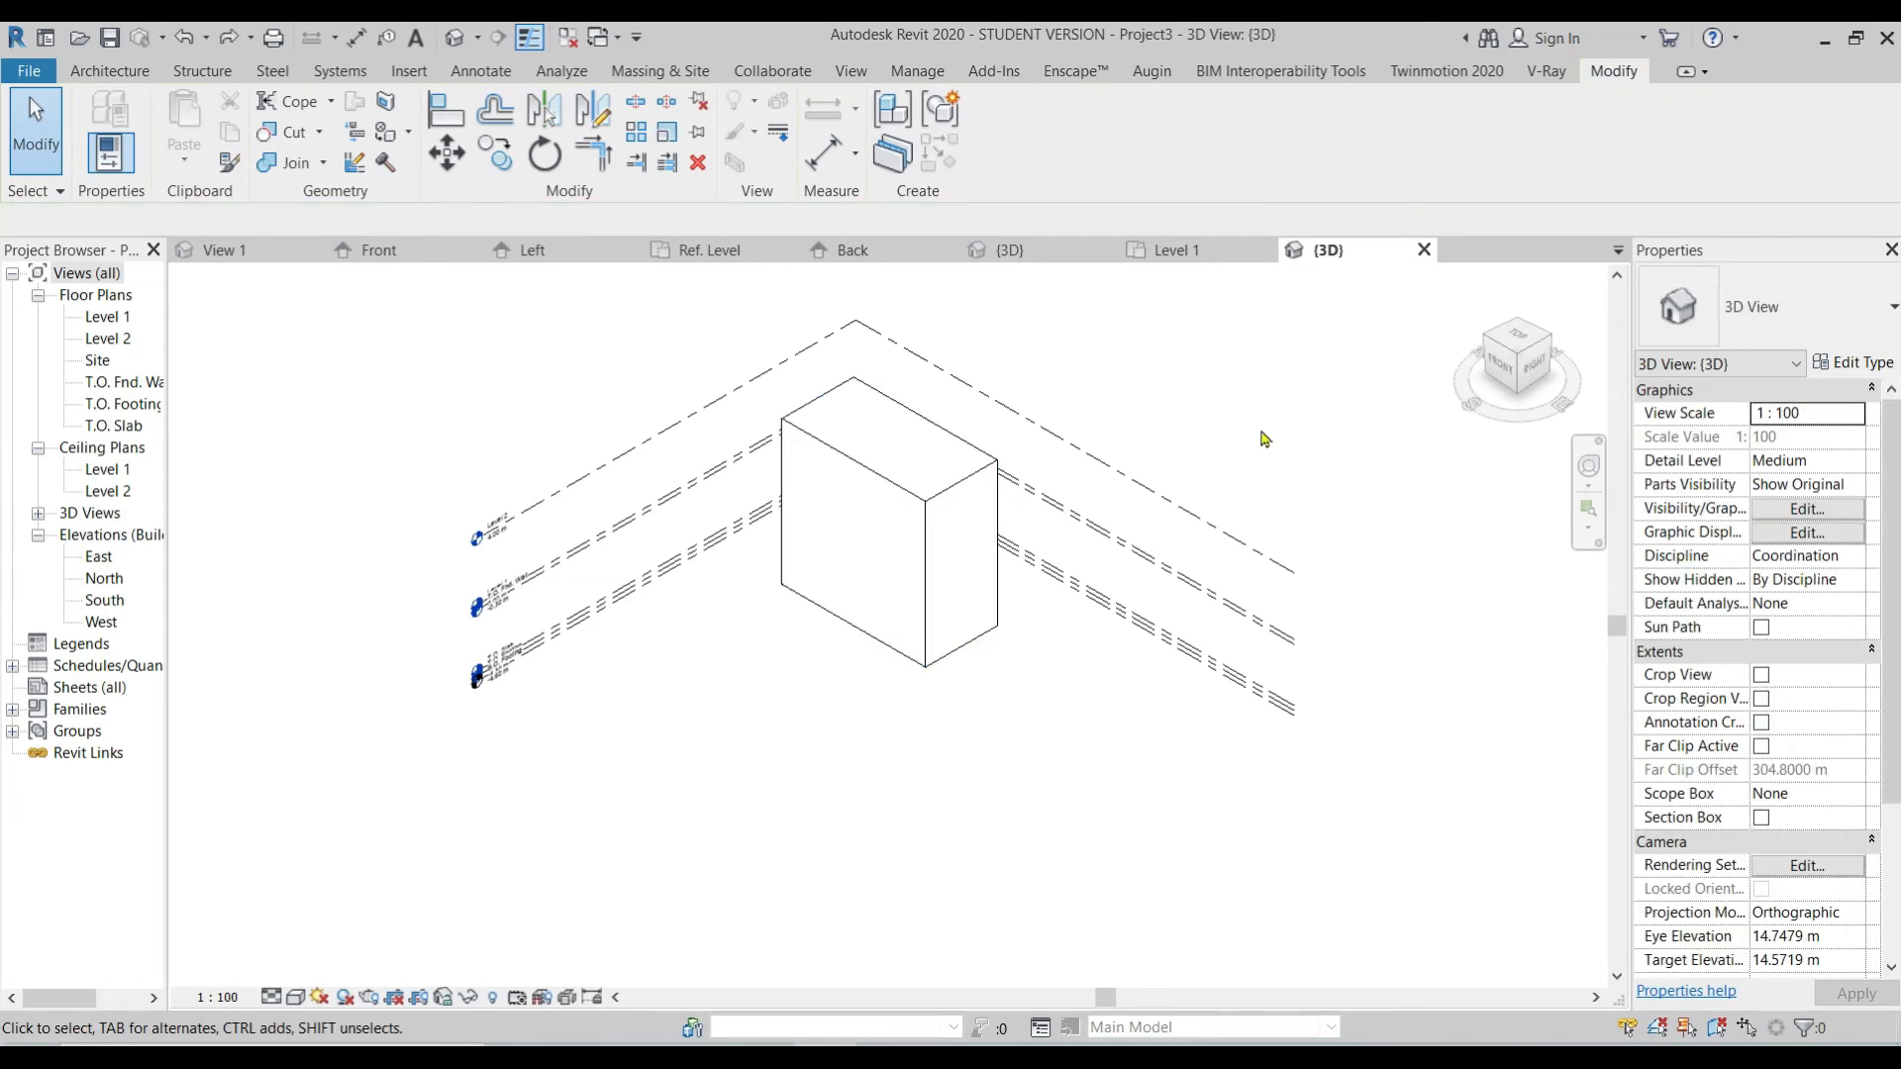
Step: Set the family's 3D view to the Consistent Colors visual style and select the box extrusion
left_click(1036, 256)
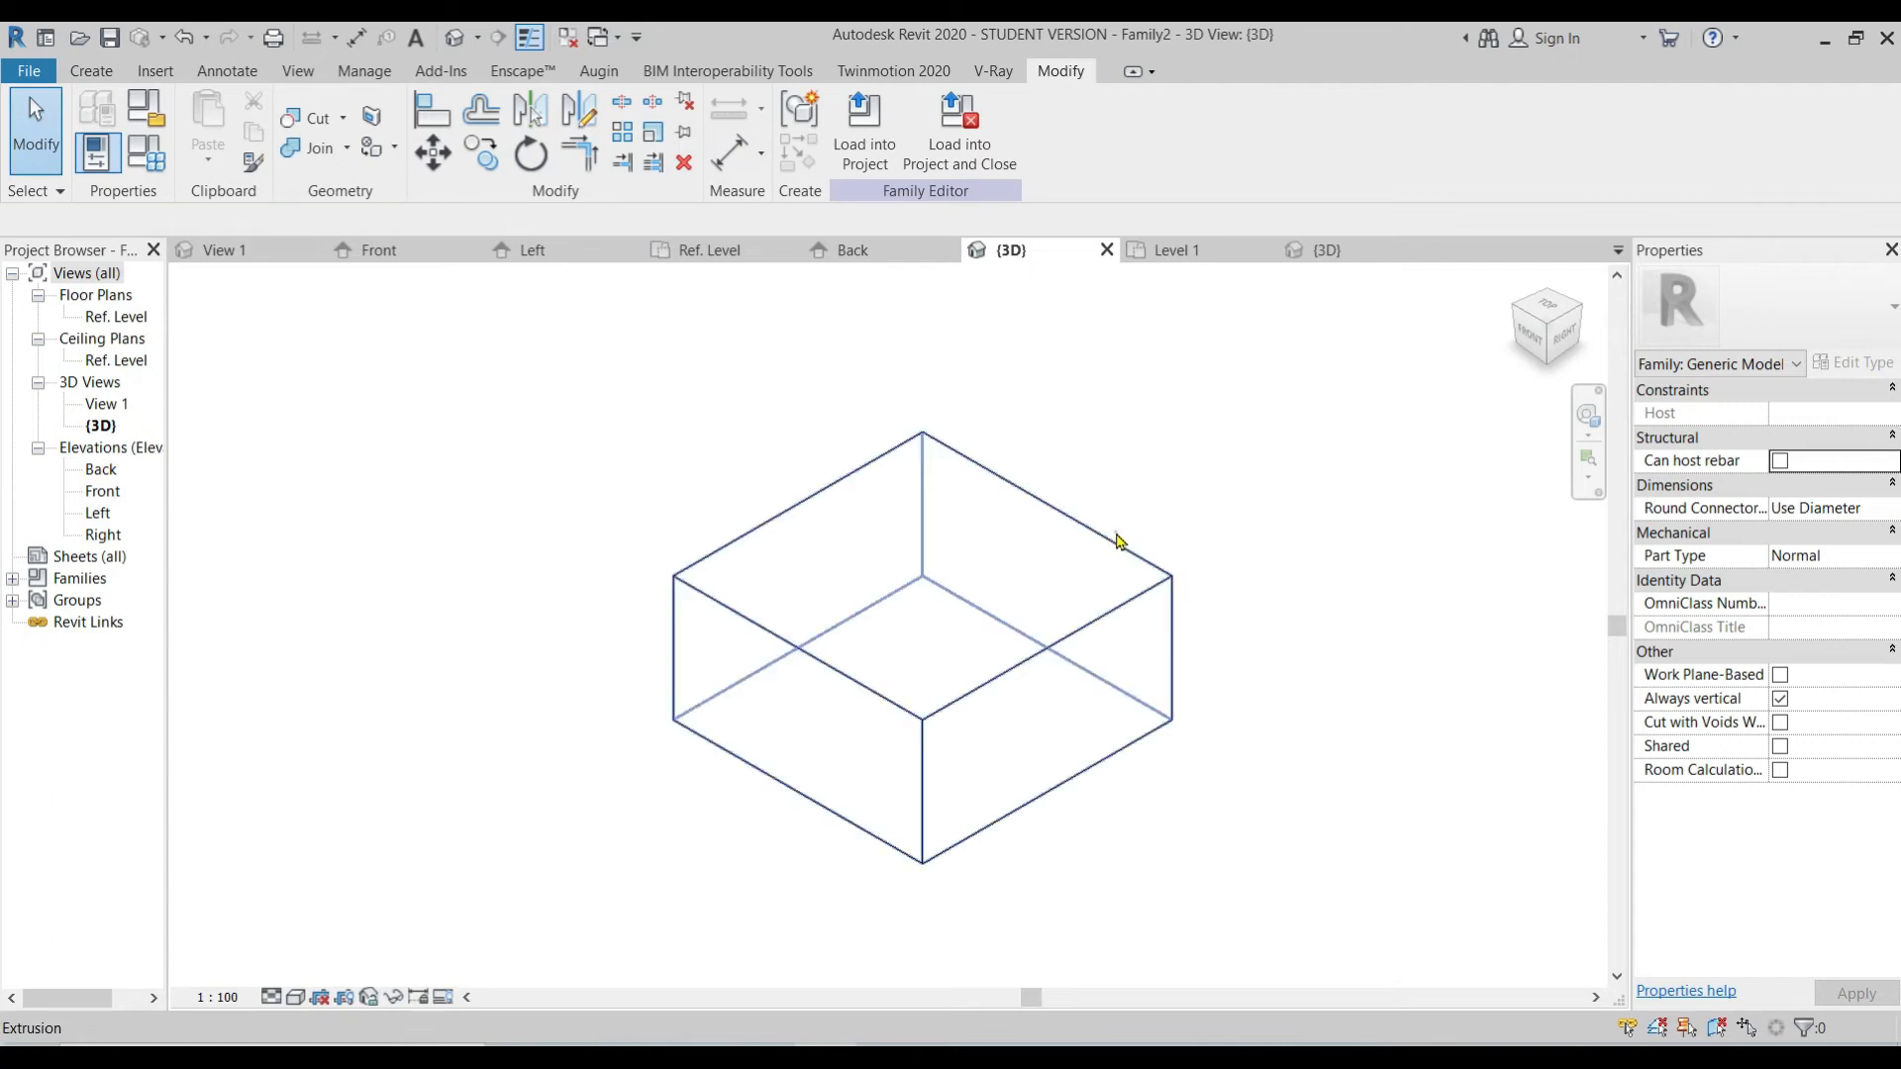
left_click(1118, 537)
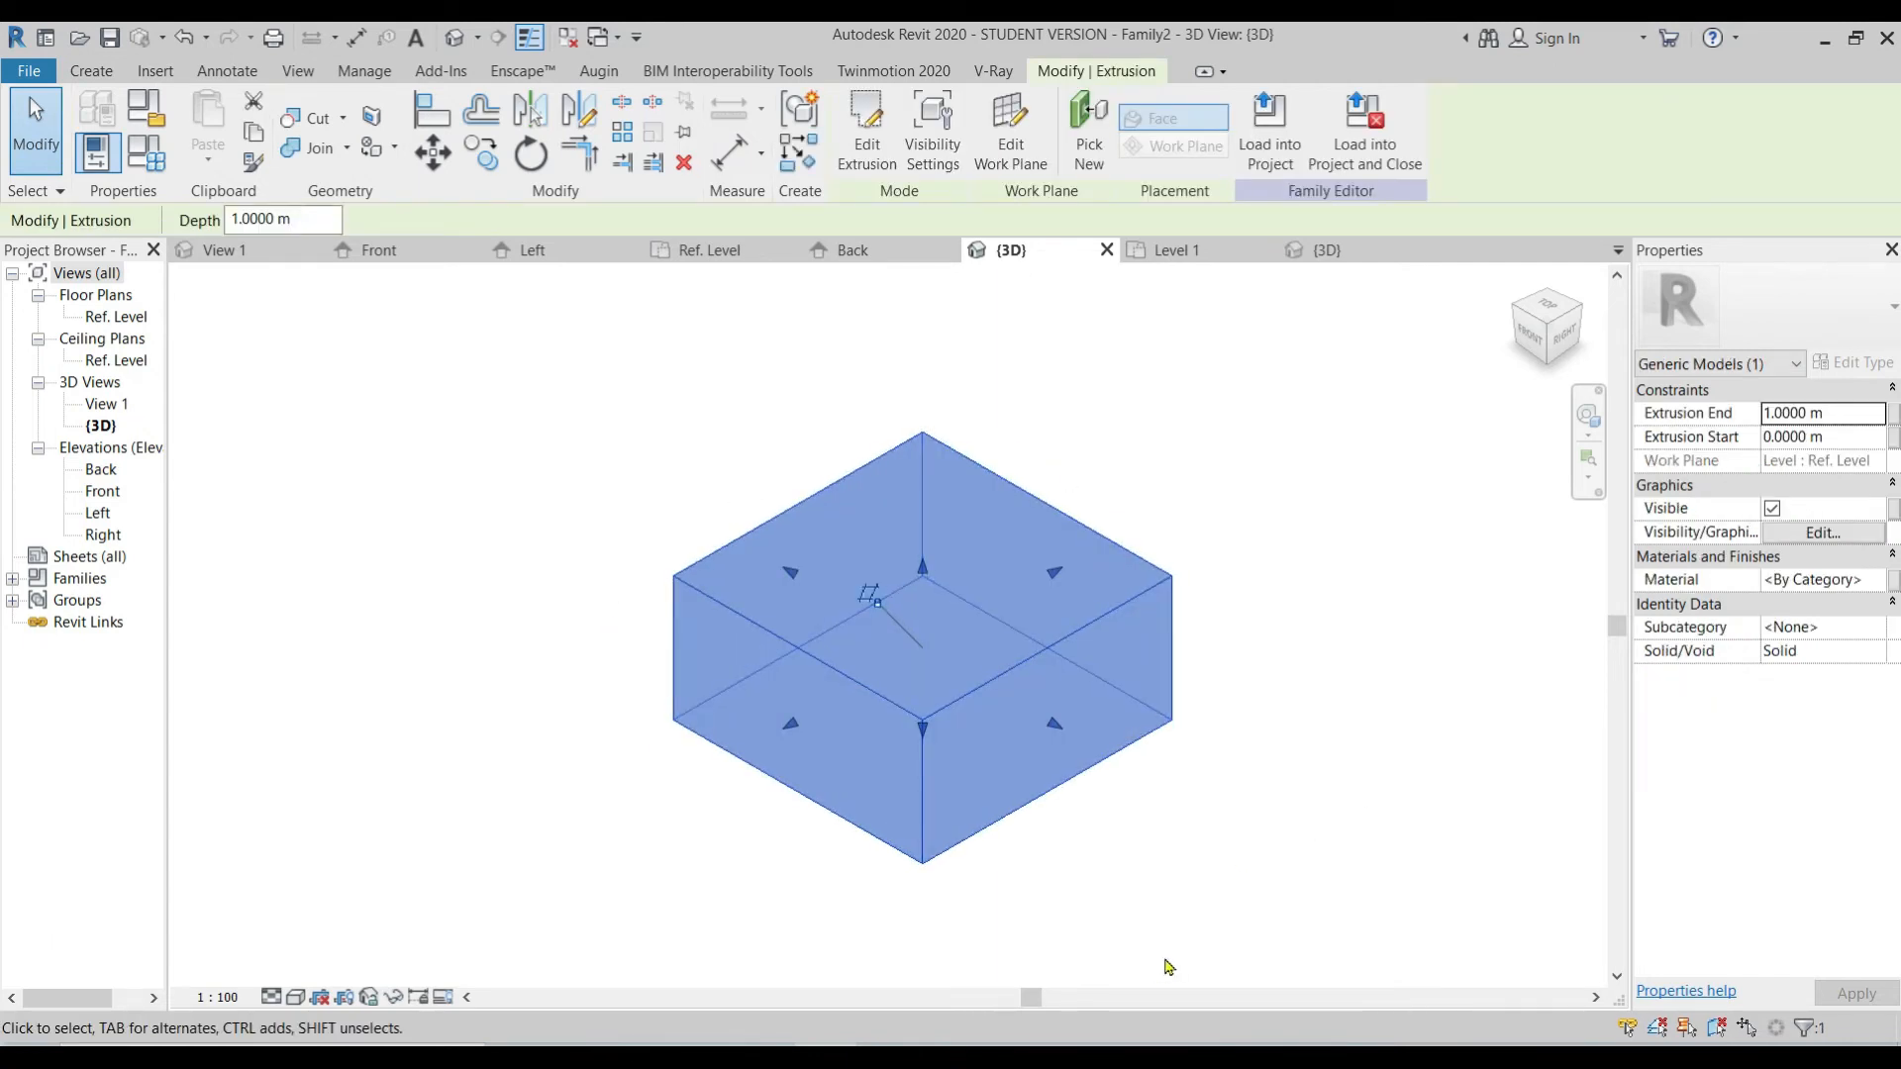
left_click(295, 998)
left_click(386, 923)
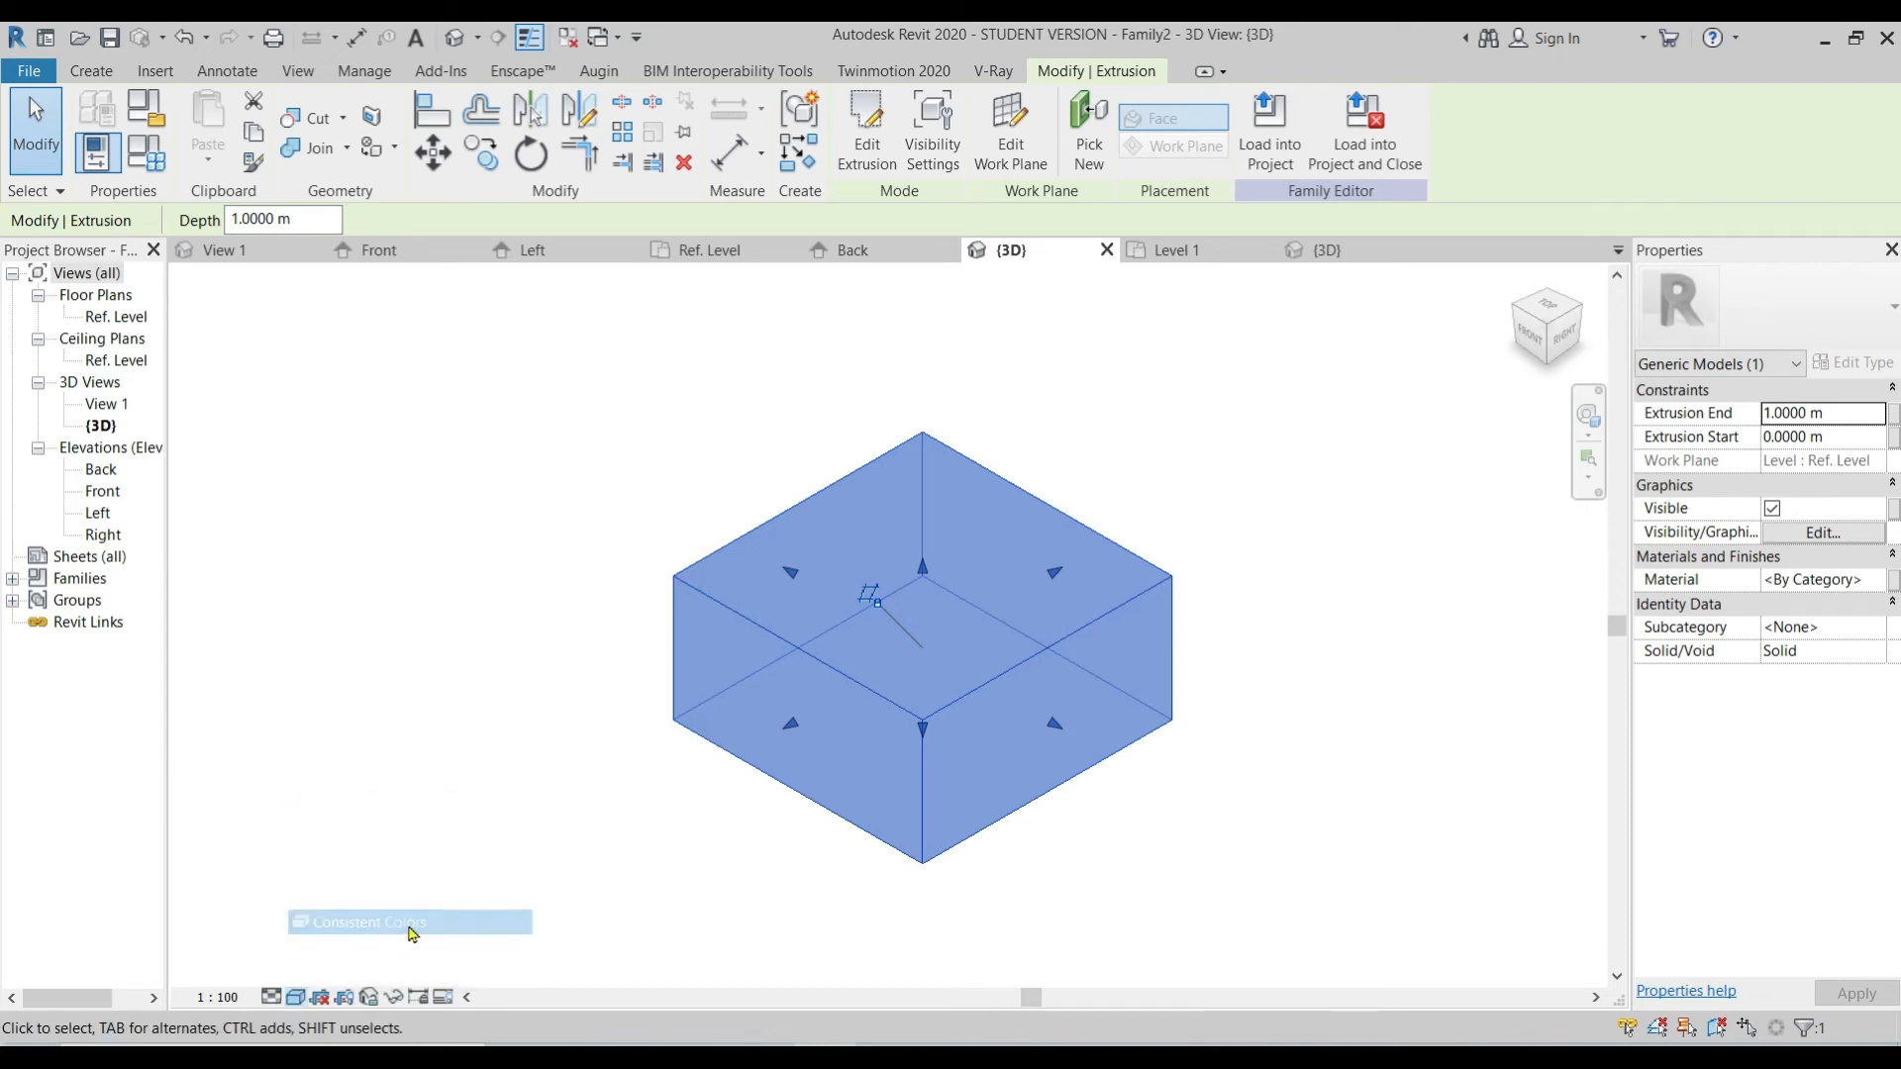
left_click(1084, 852)
left_click(1103, 624)
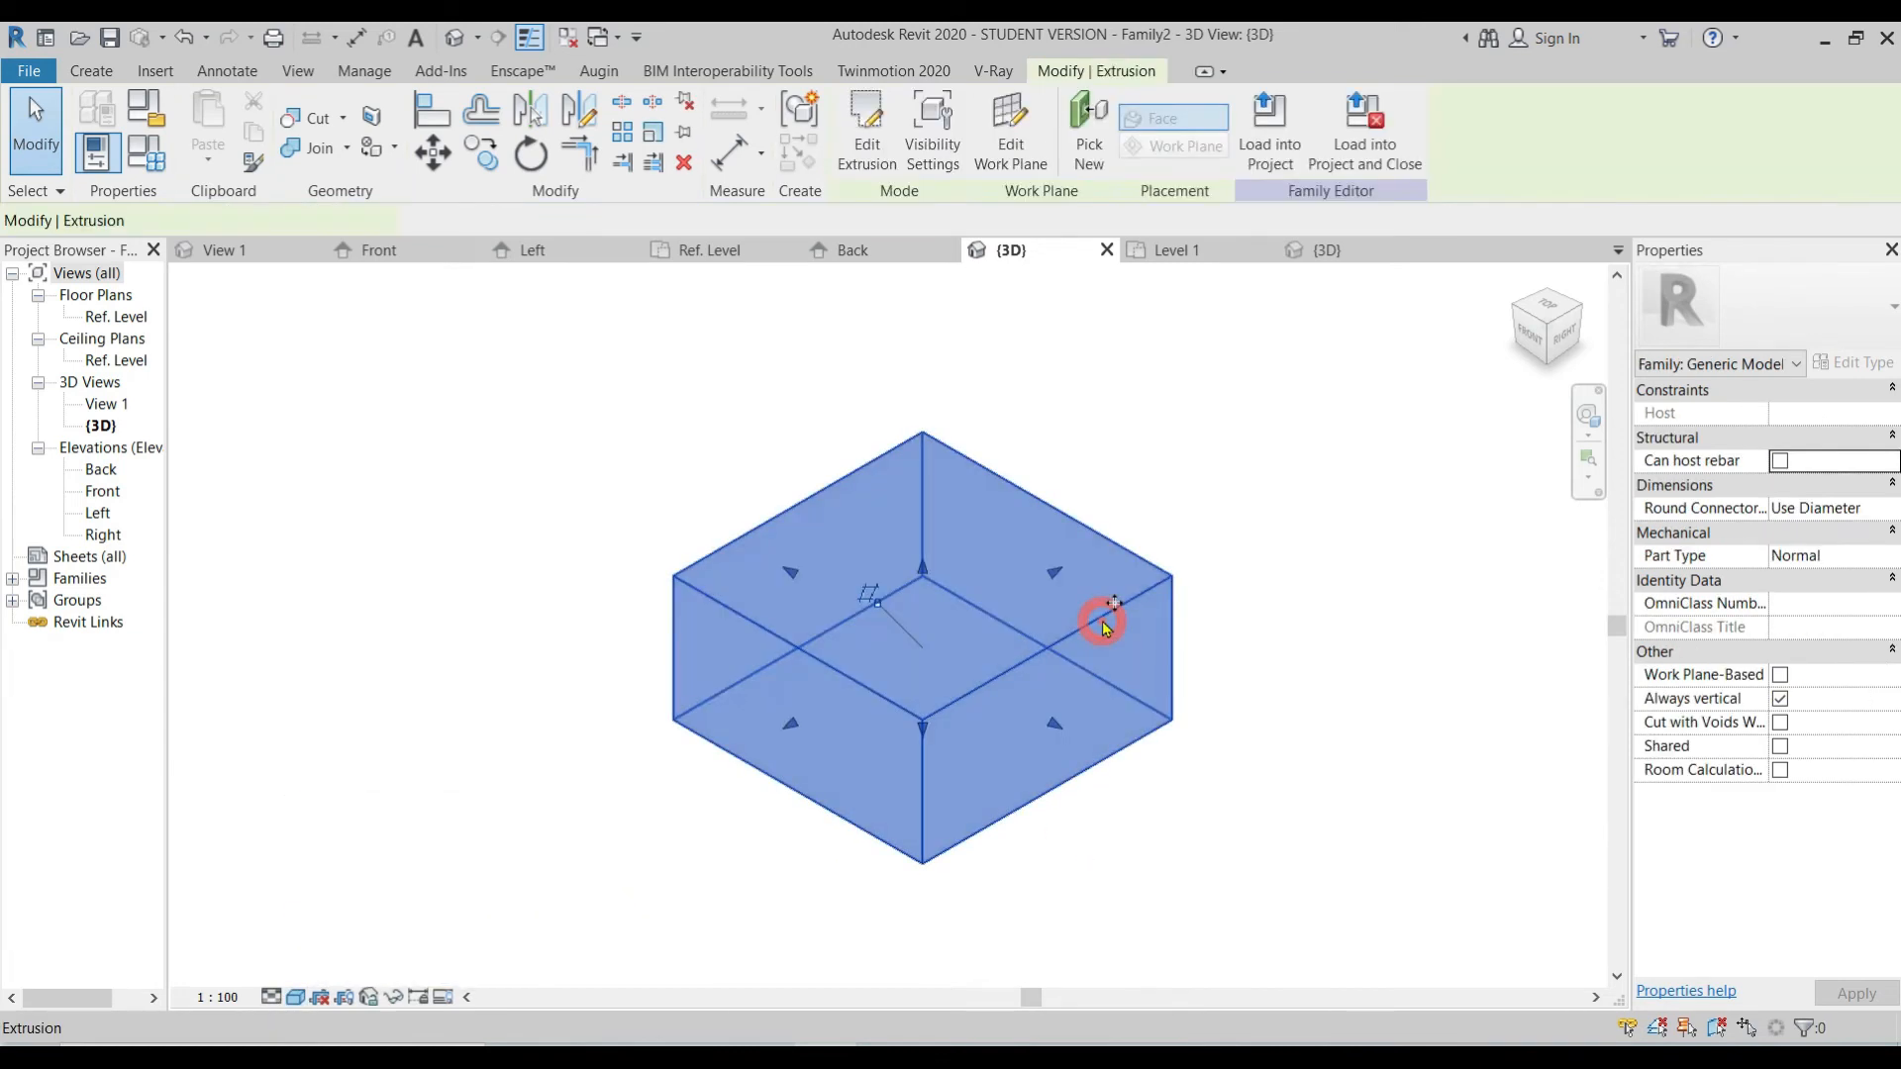
left_click(1218, 804)
left_click(1112, 614)
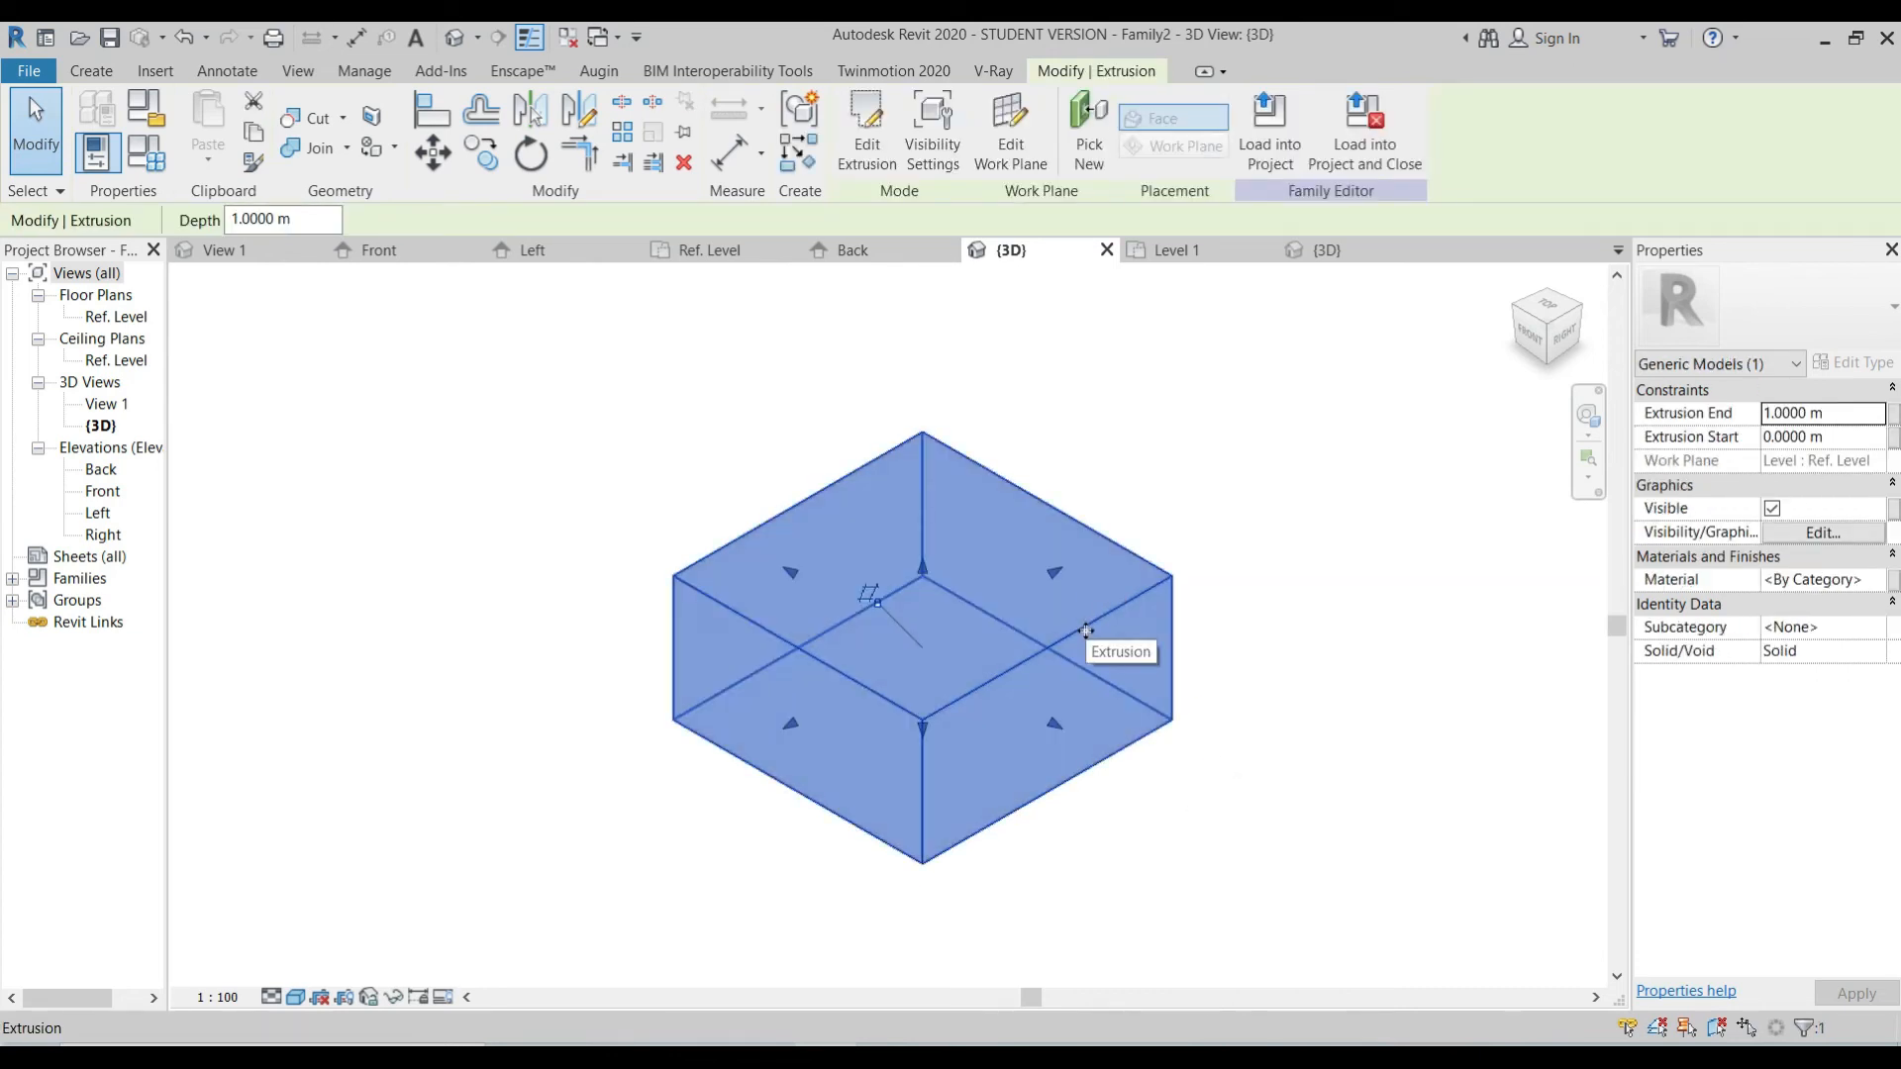
Step: Search the materials for "red" and assign Steel, Paint Finish, Red to the extrusion, using its render appearance for shading
left_click(84, 70)
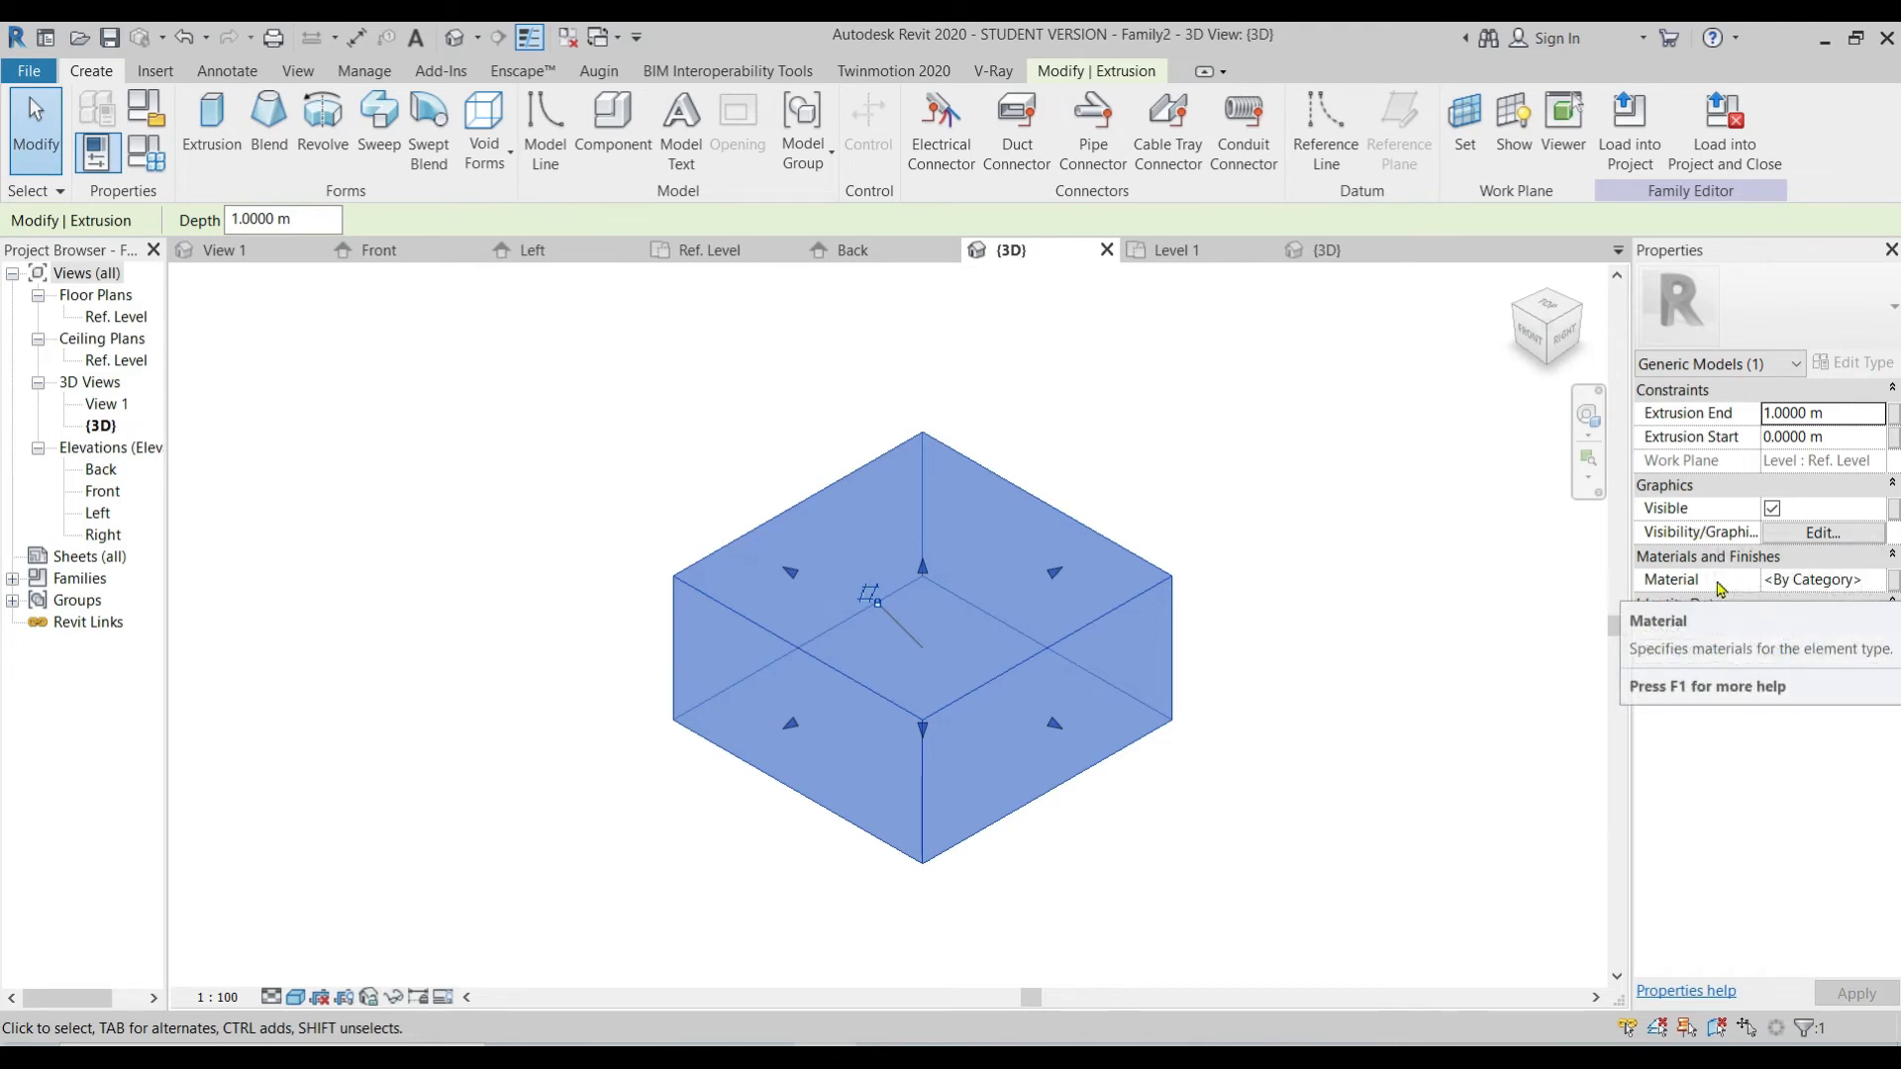
left_click(1767, 582)
left_click(1875, 579)
scroll(495, 406, "down", 5)
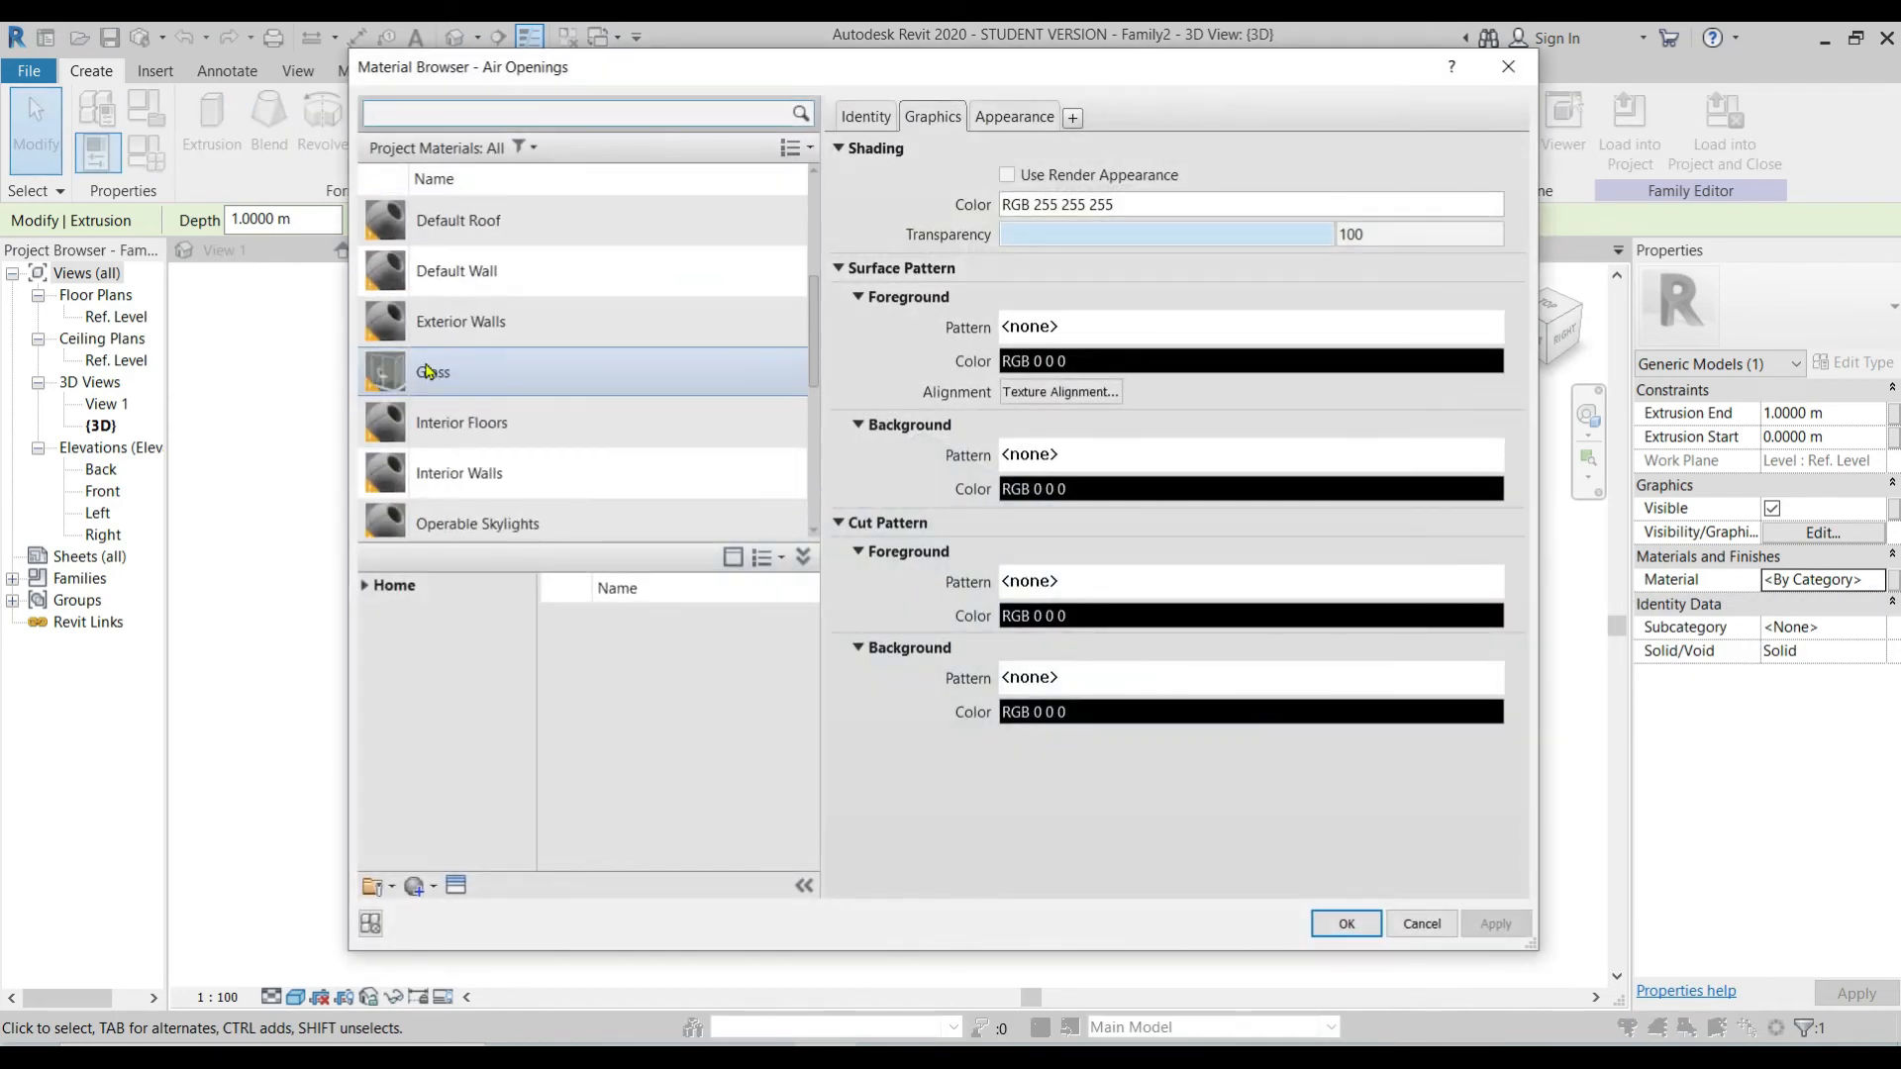
scroll(644, 376, "up", 5)
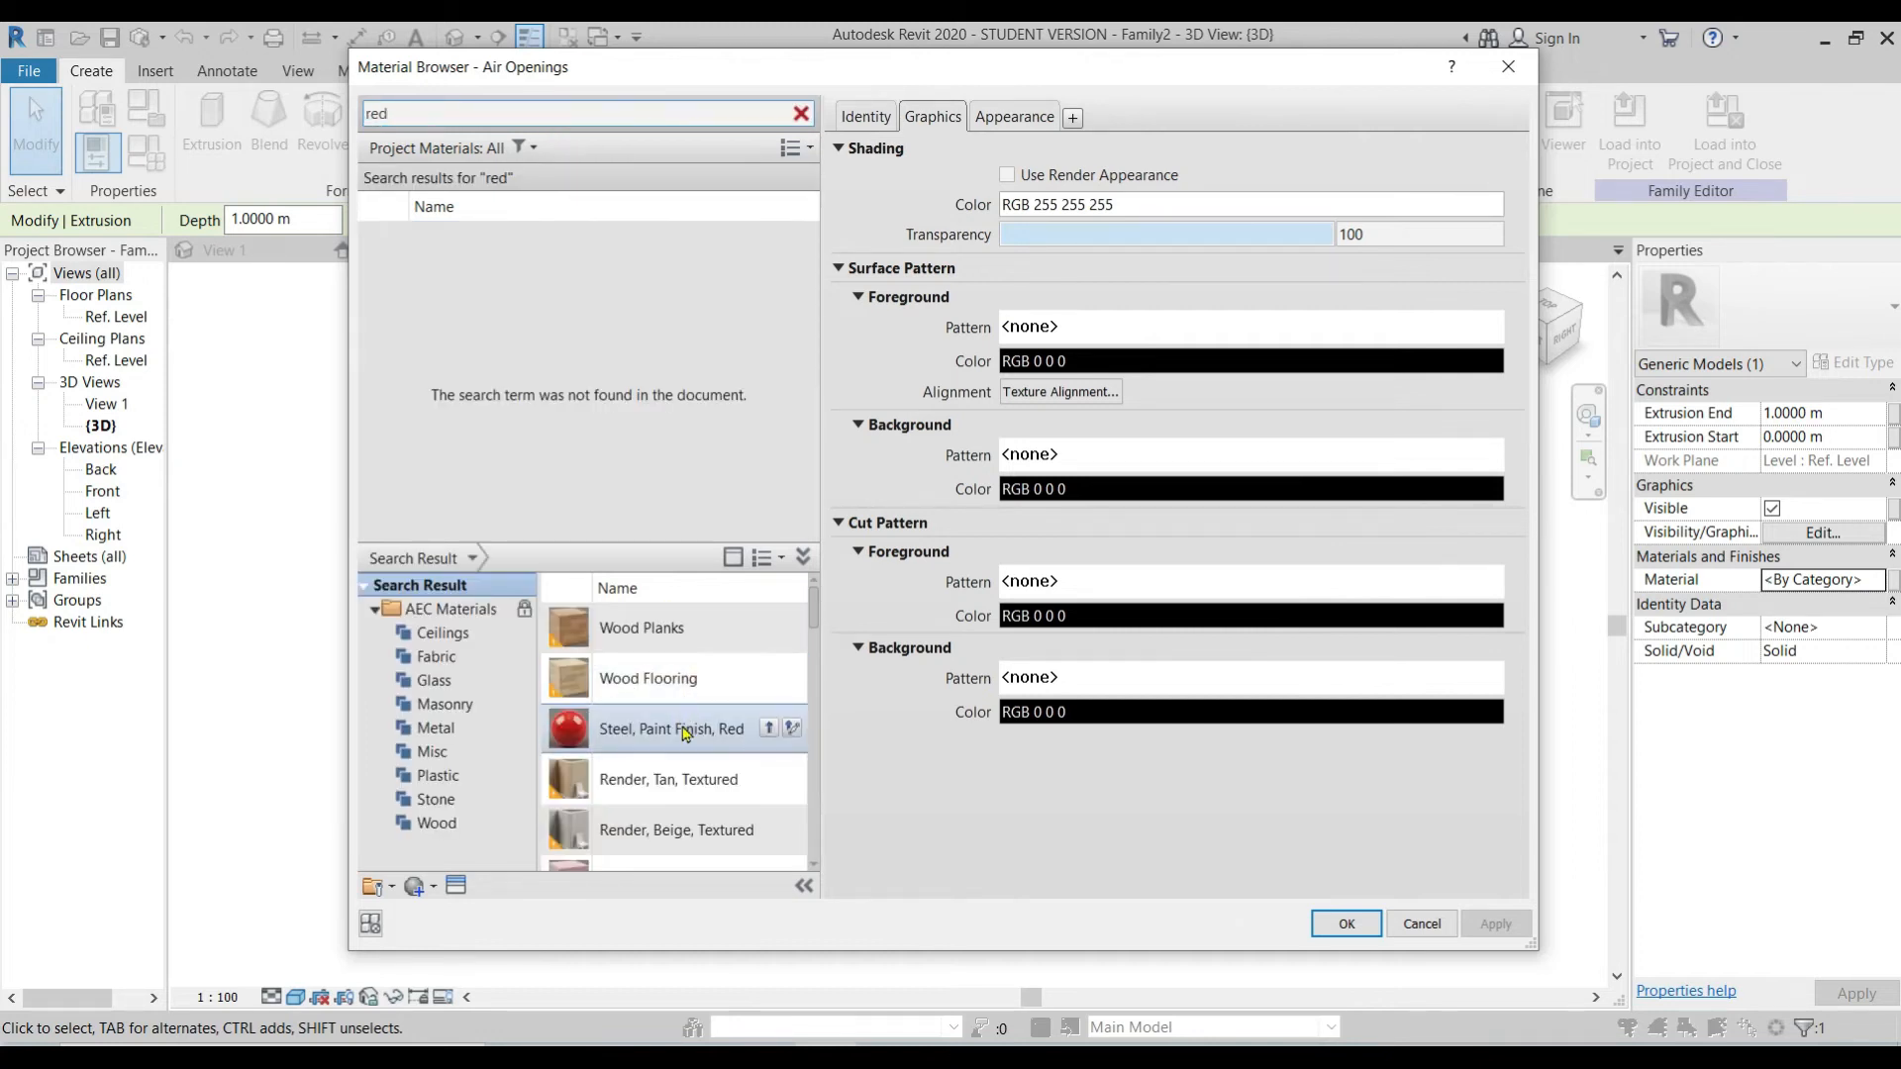
left_click(685, 729)
left_click(791, 728)
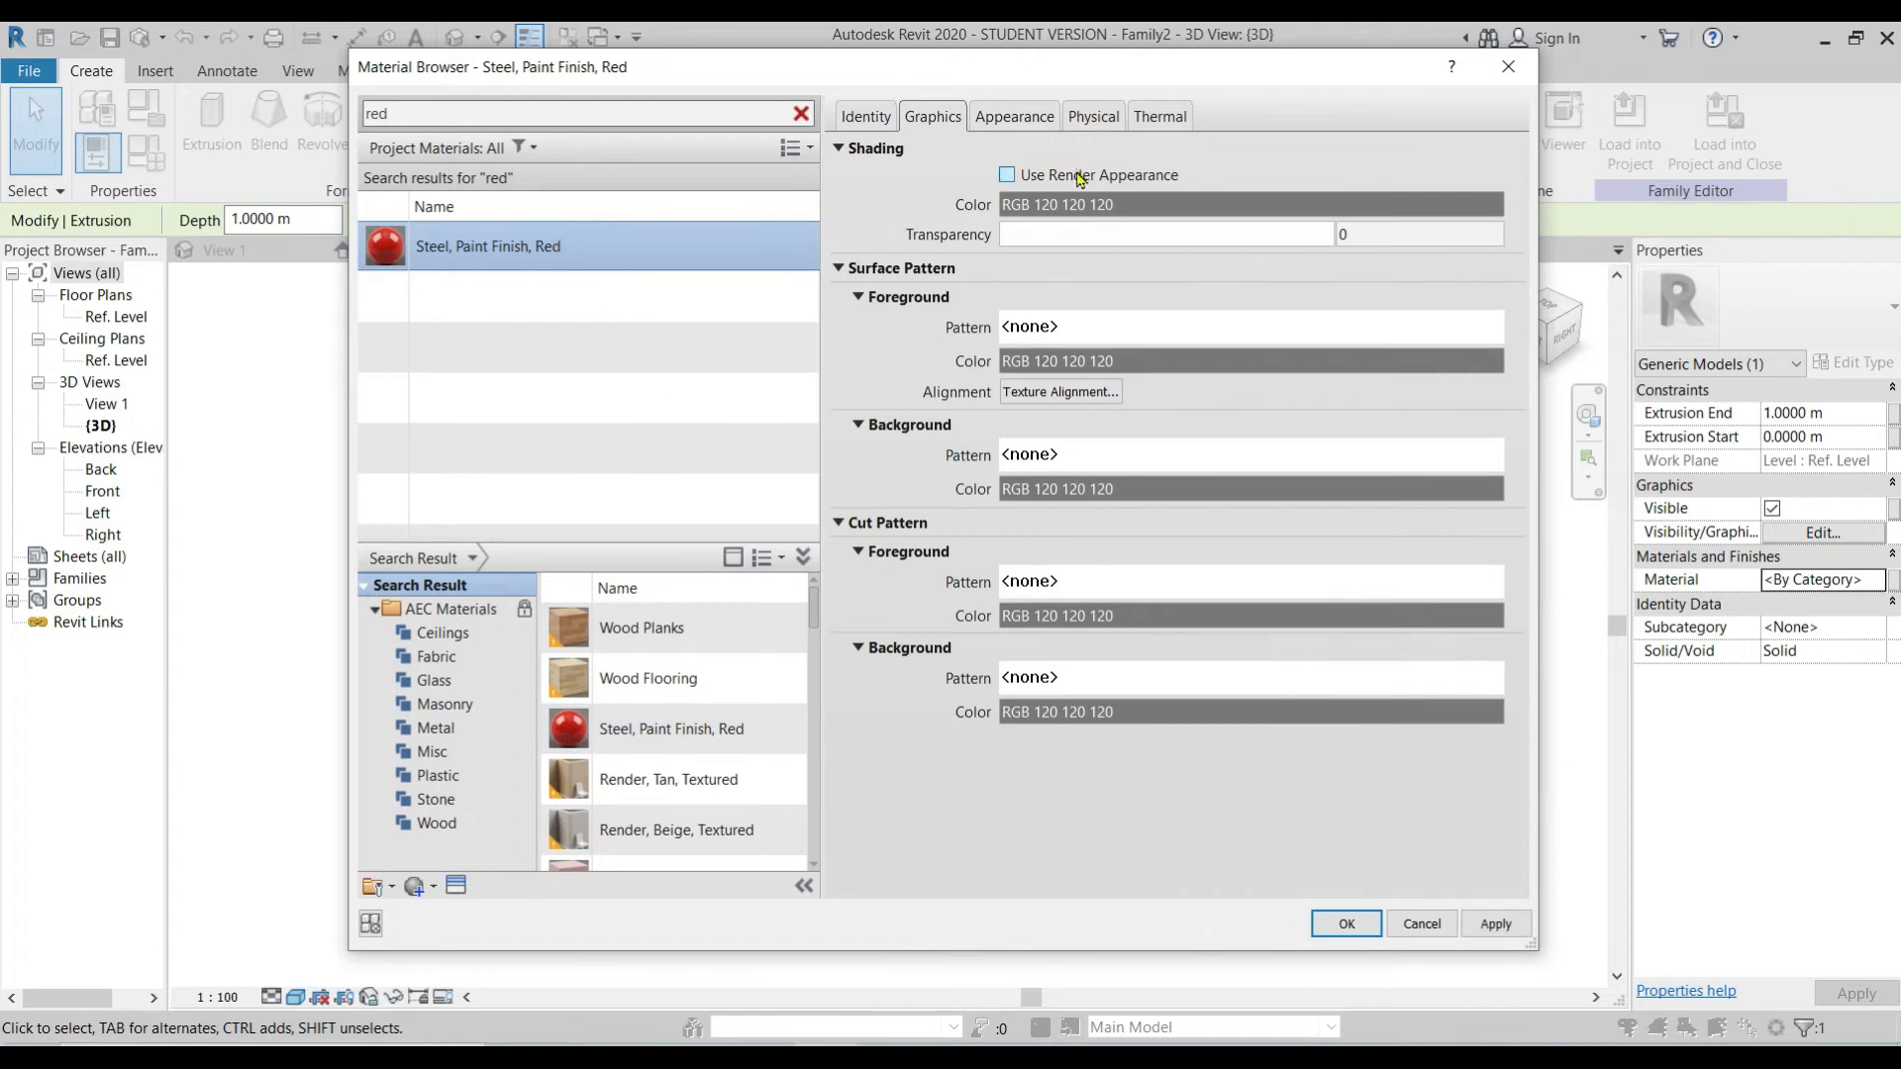
left_click(1081, 177)
left_click(1344, 923)
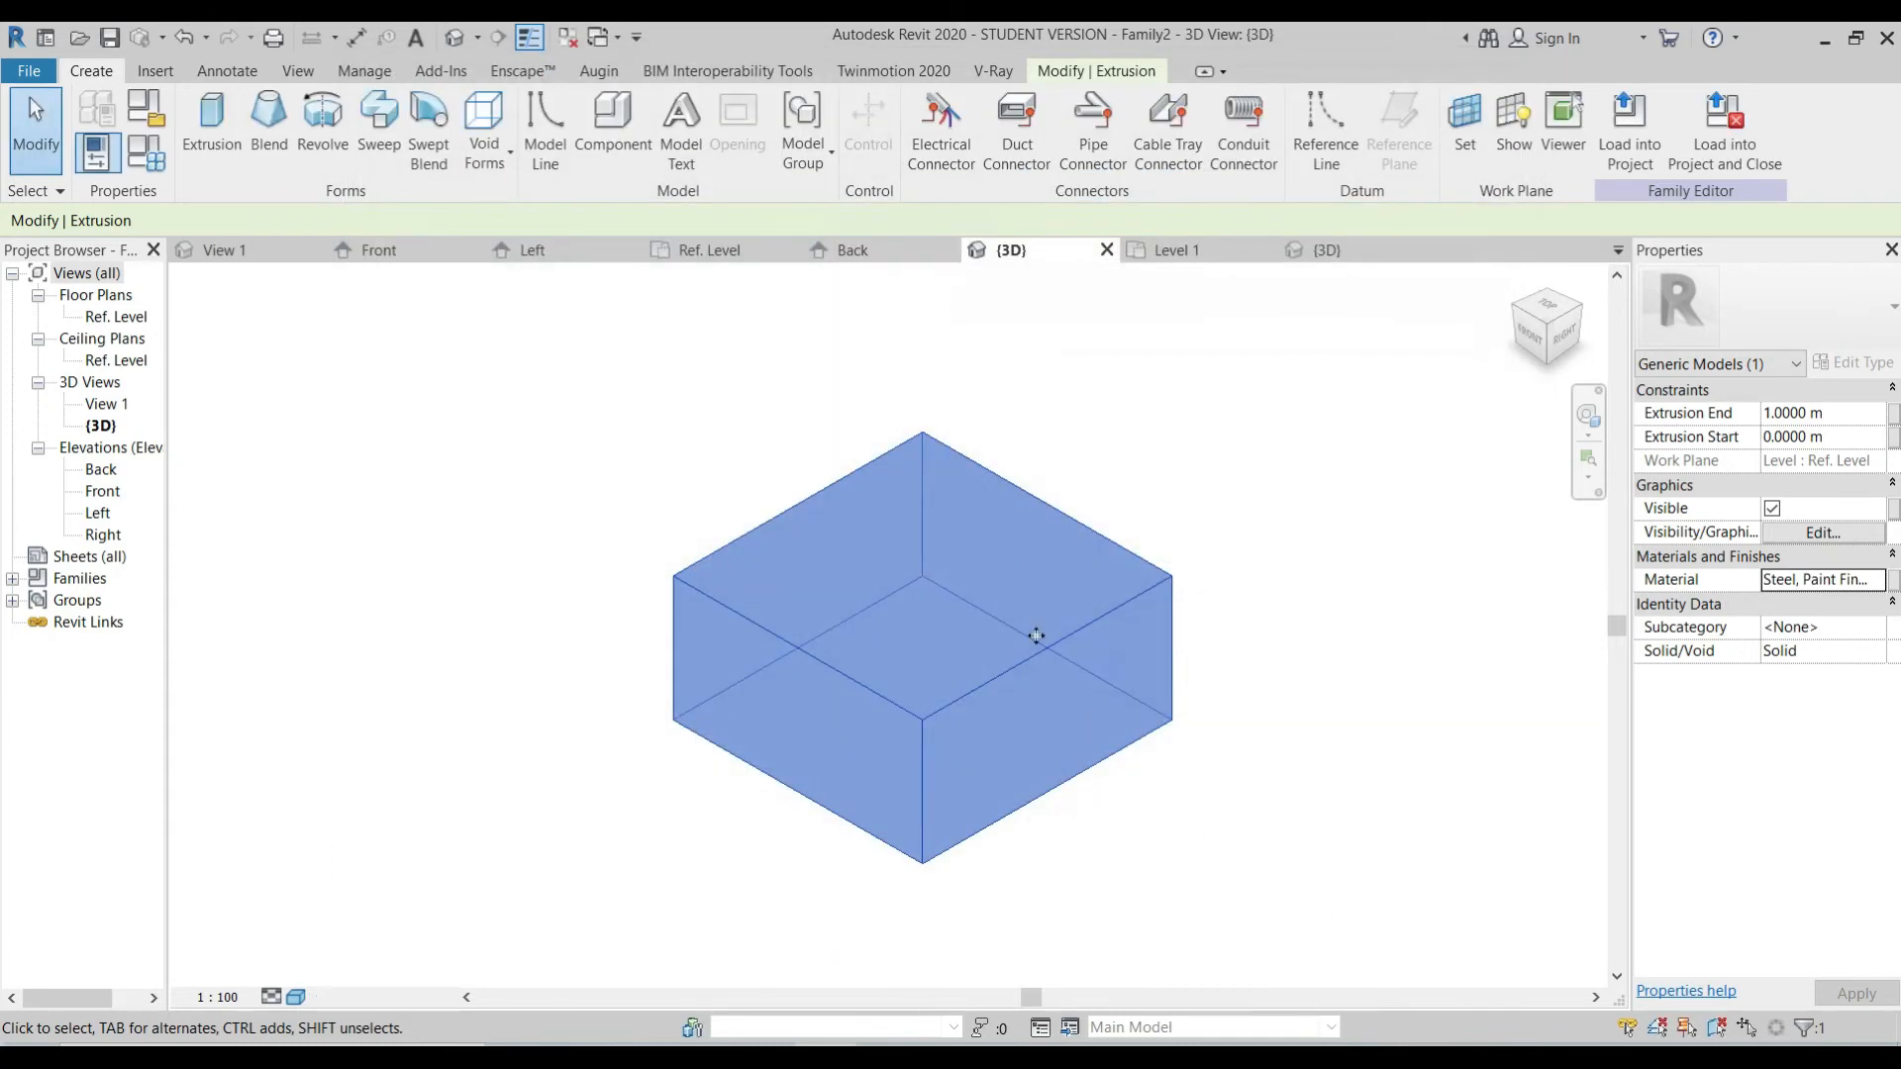
left_click(1297, 740)
Step: Reload the family into the project, overwriting the existing version, and display material colors in the project's 3D view
left_click(1624, 149)
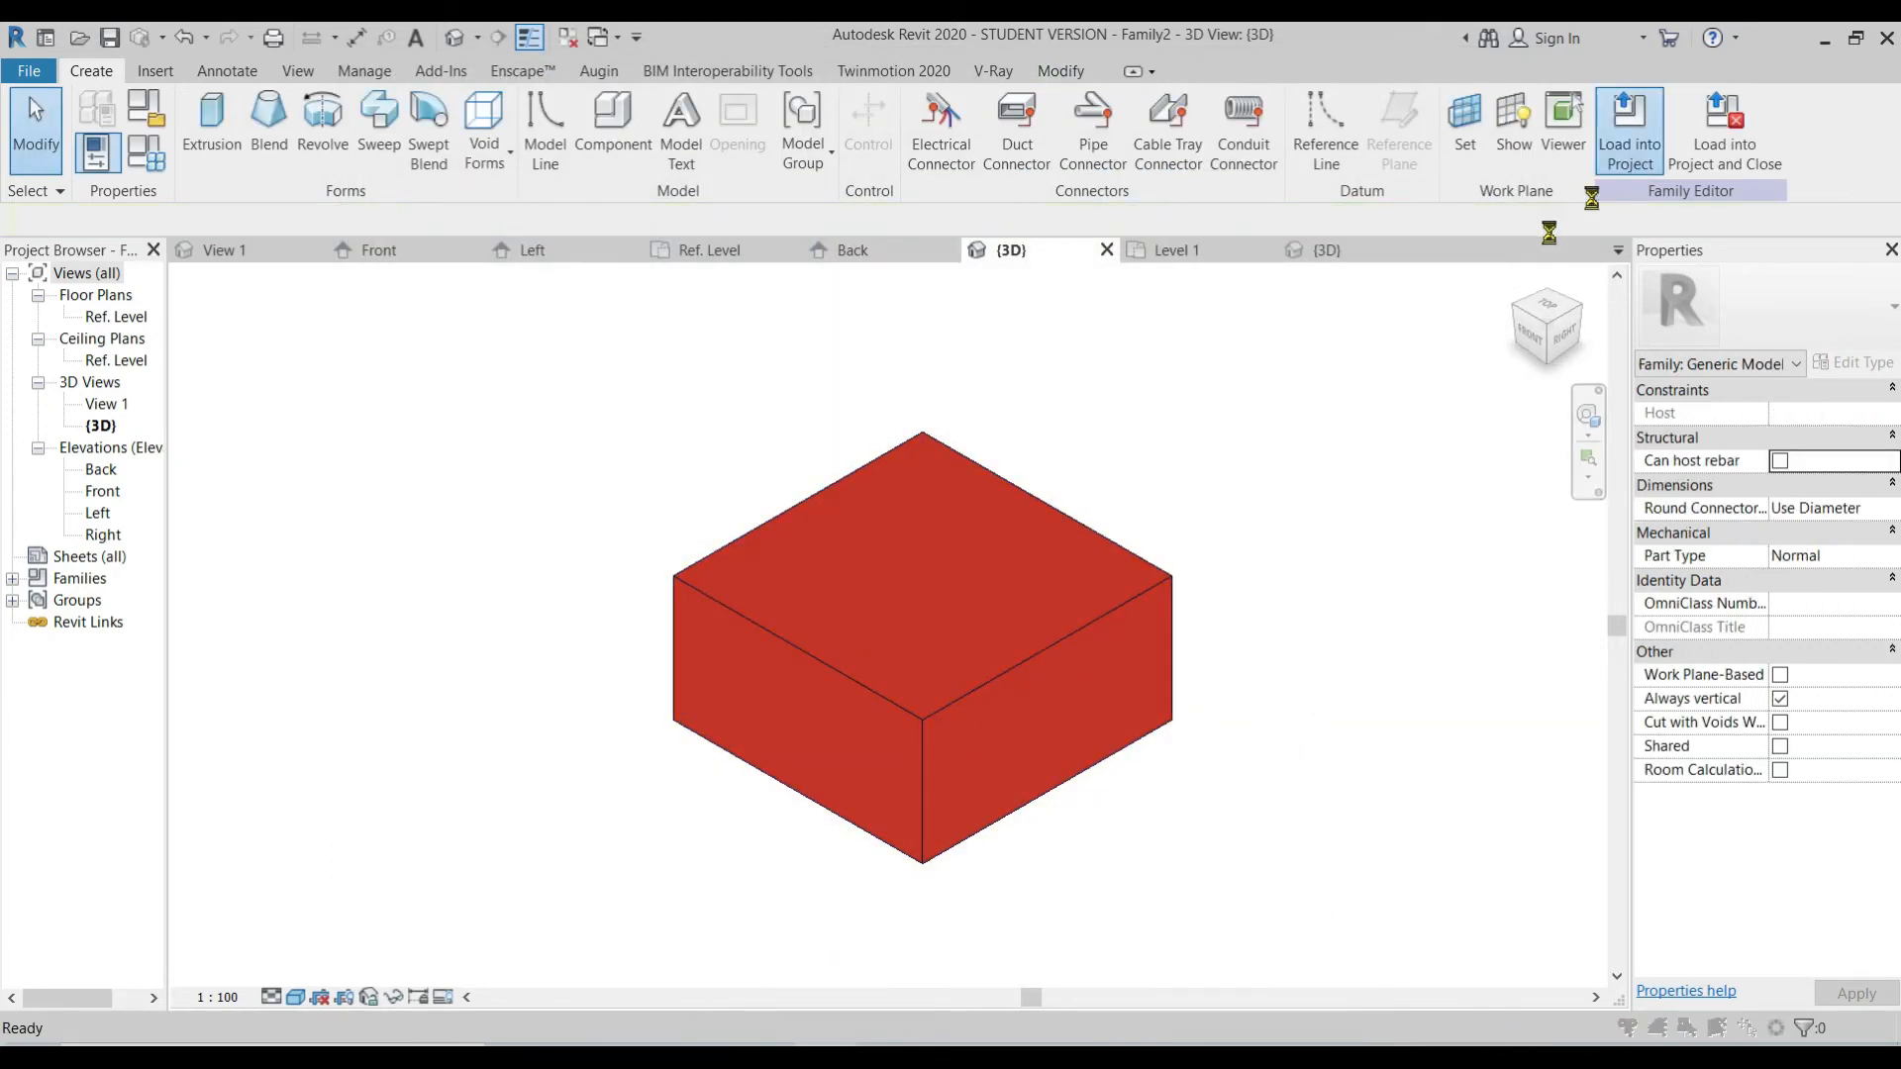
left_click(1026, 486)
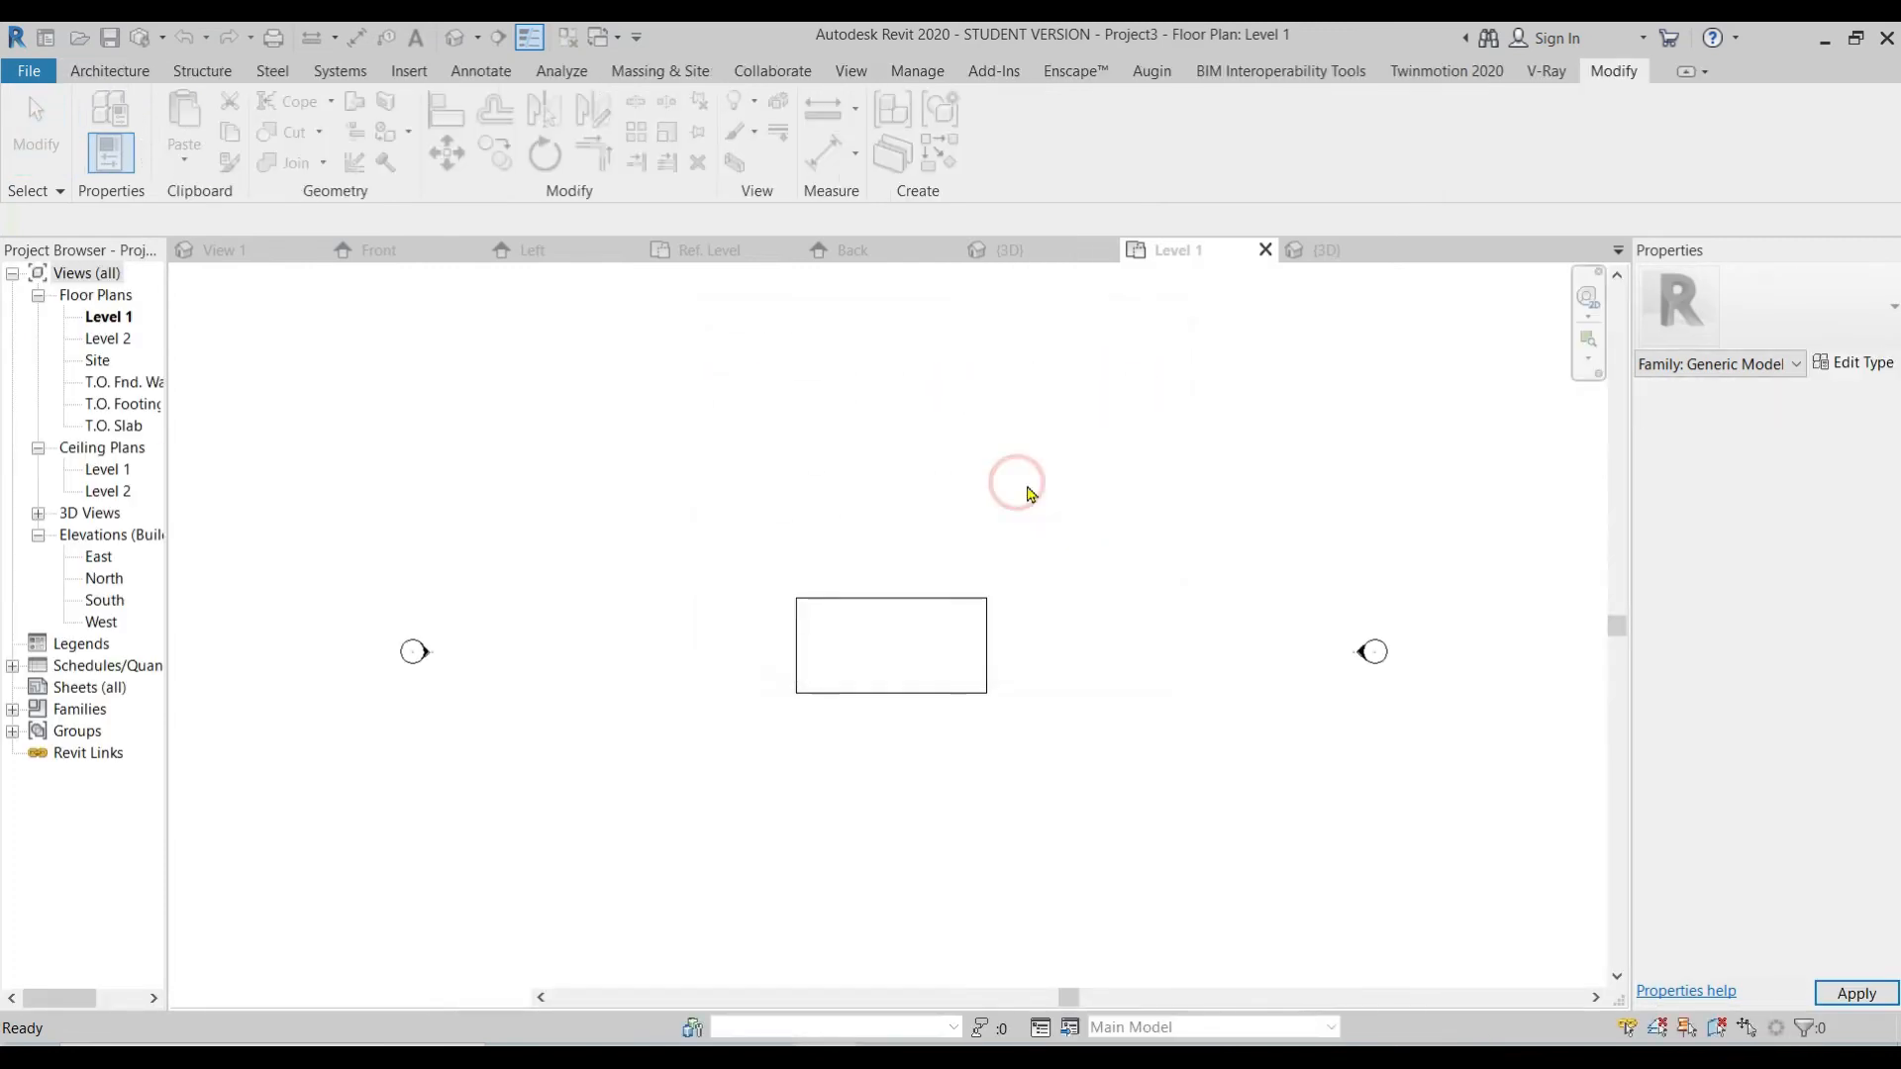
left_click(1322, 250)
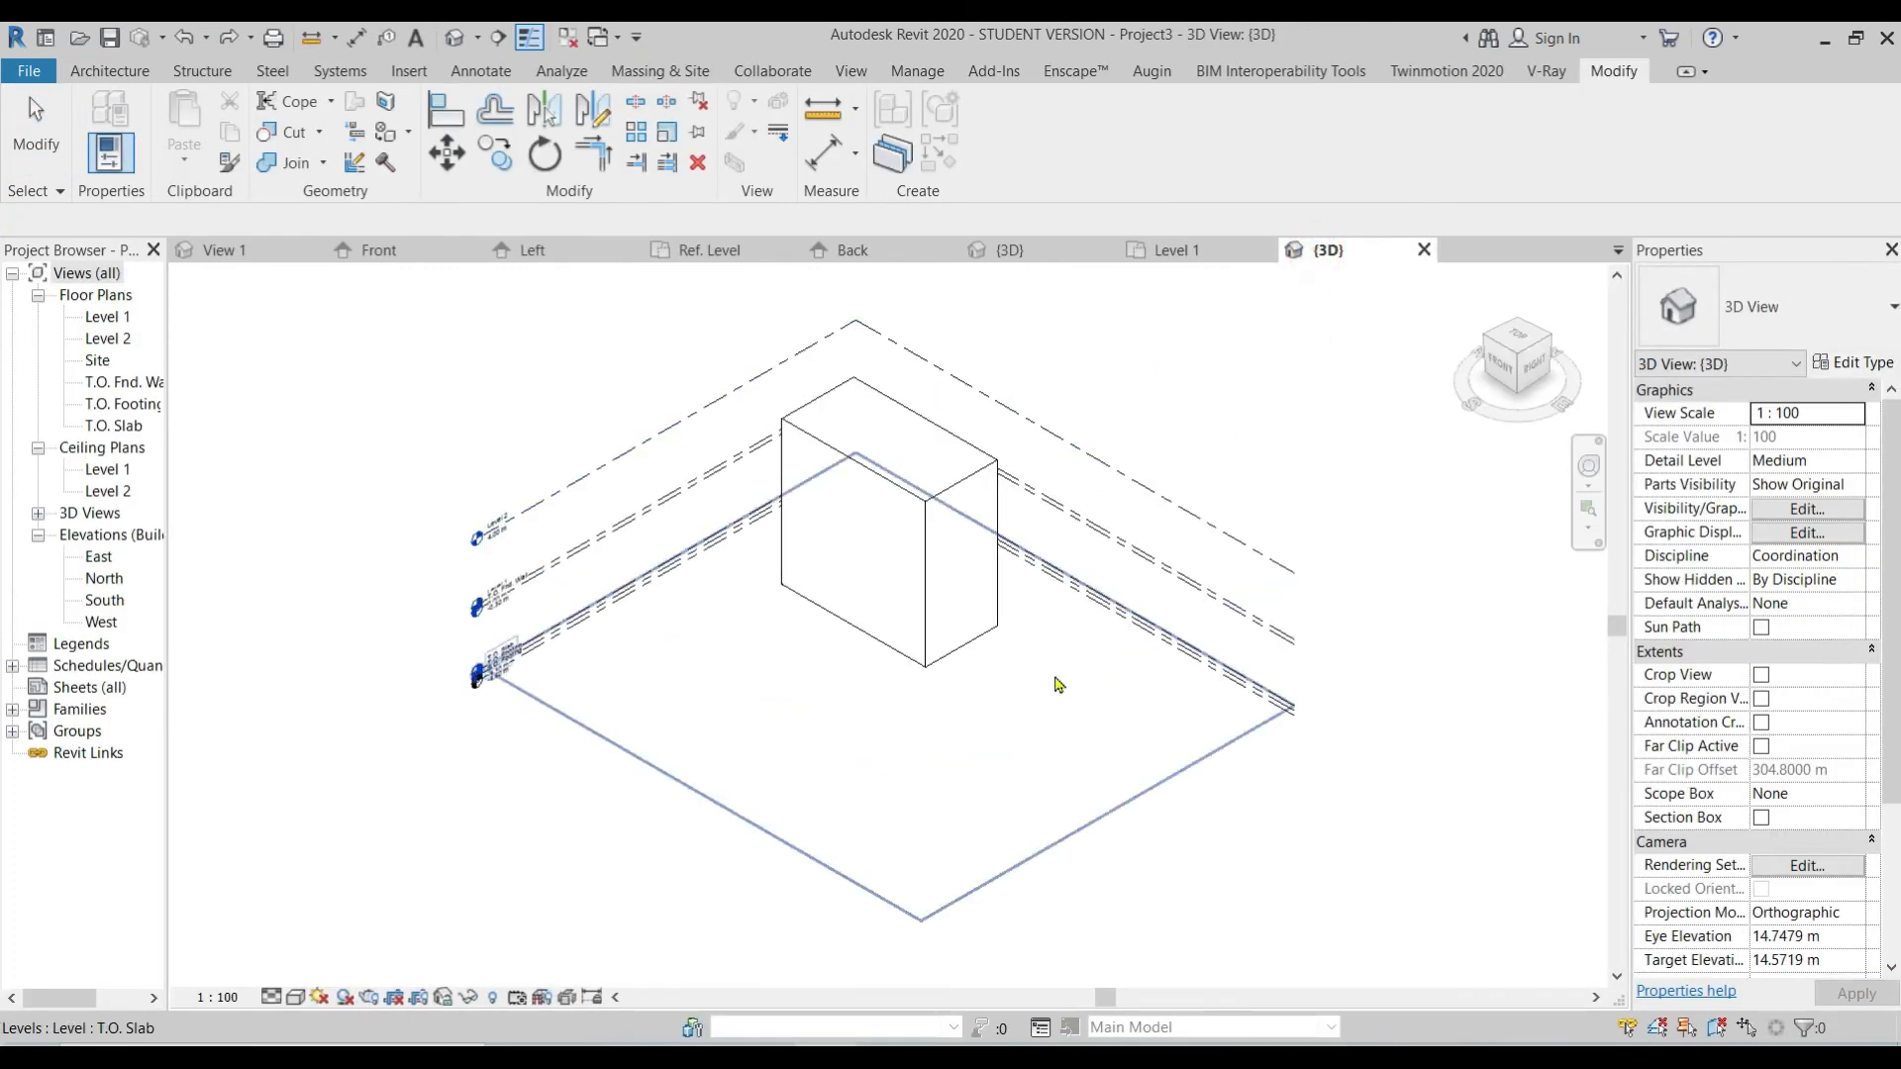
left_click(295, 996)
left_click(381, 943)
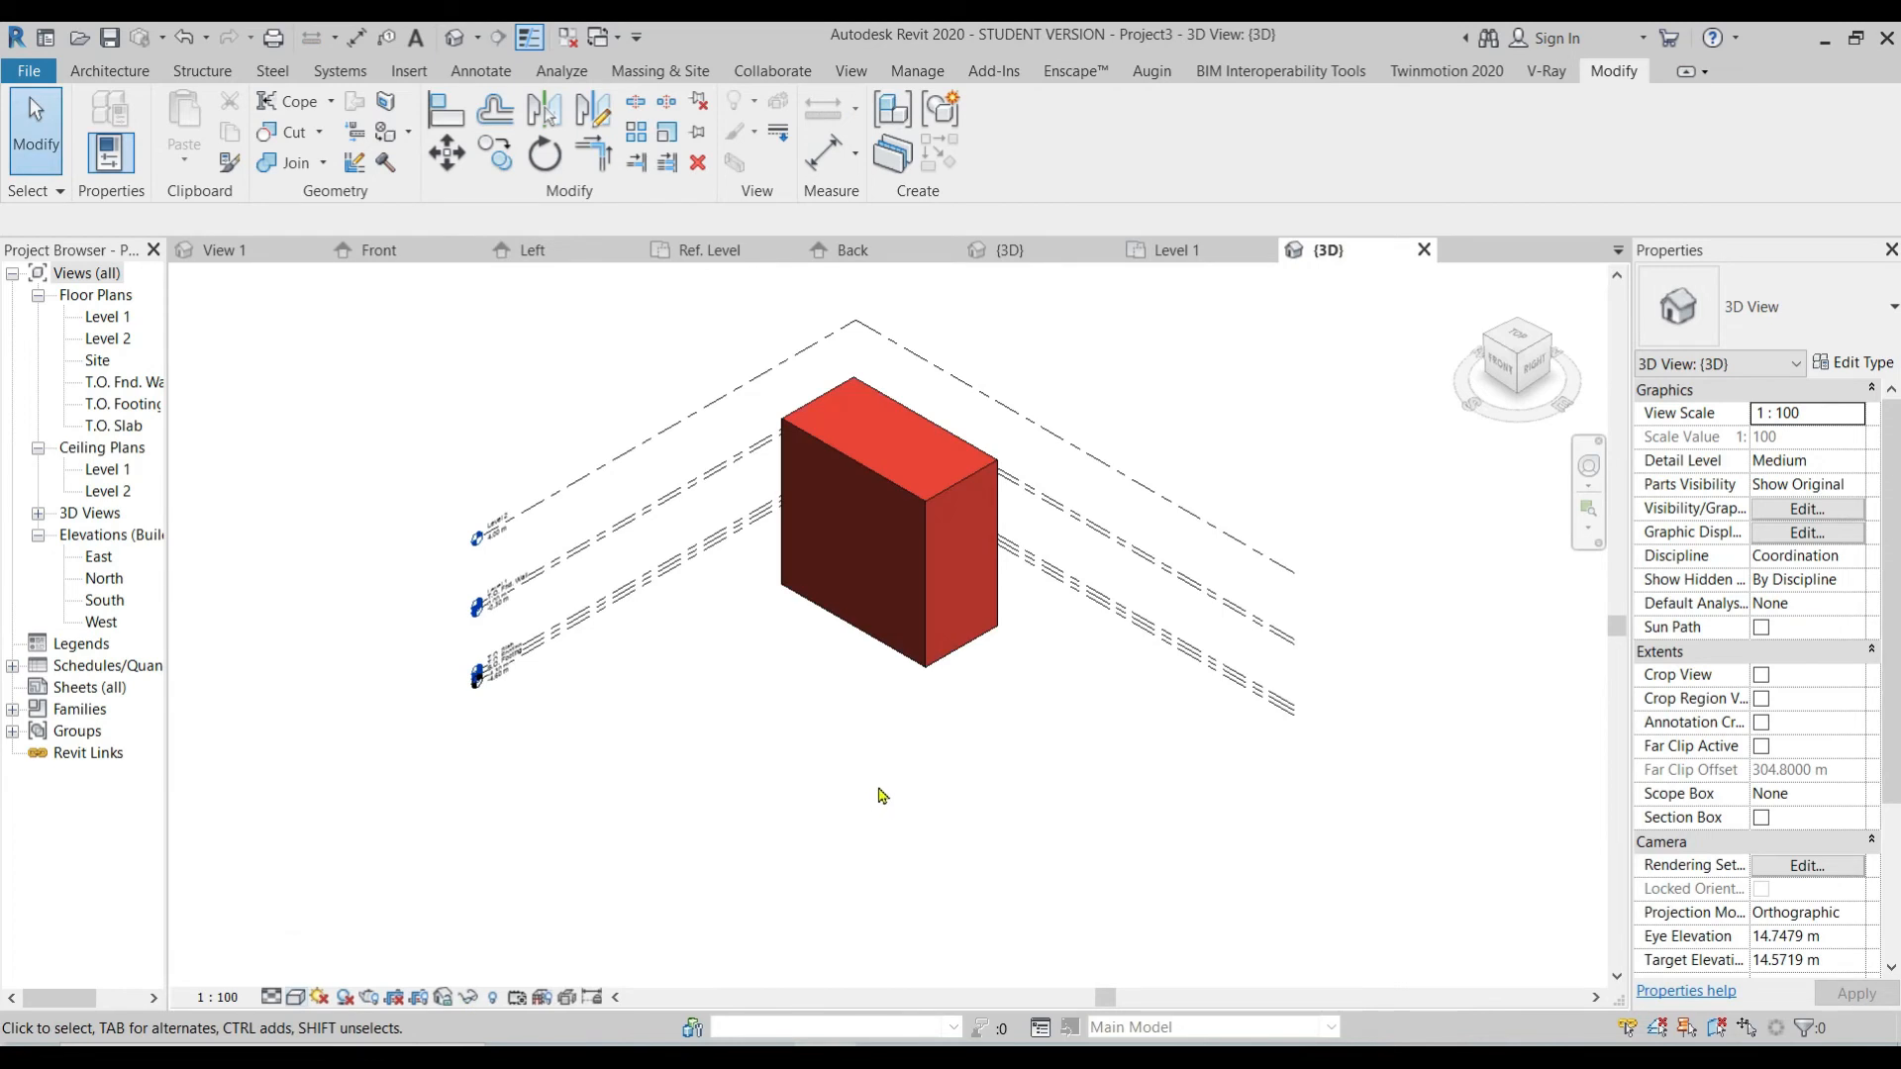
Step: Associate the family extrusion's material with a new type parameter named Material, grouped under Materials and Finishes
left_click(960, 450)
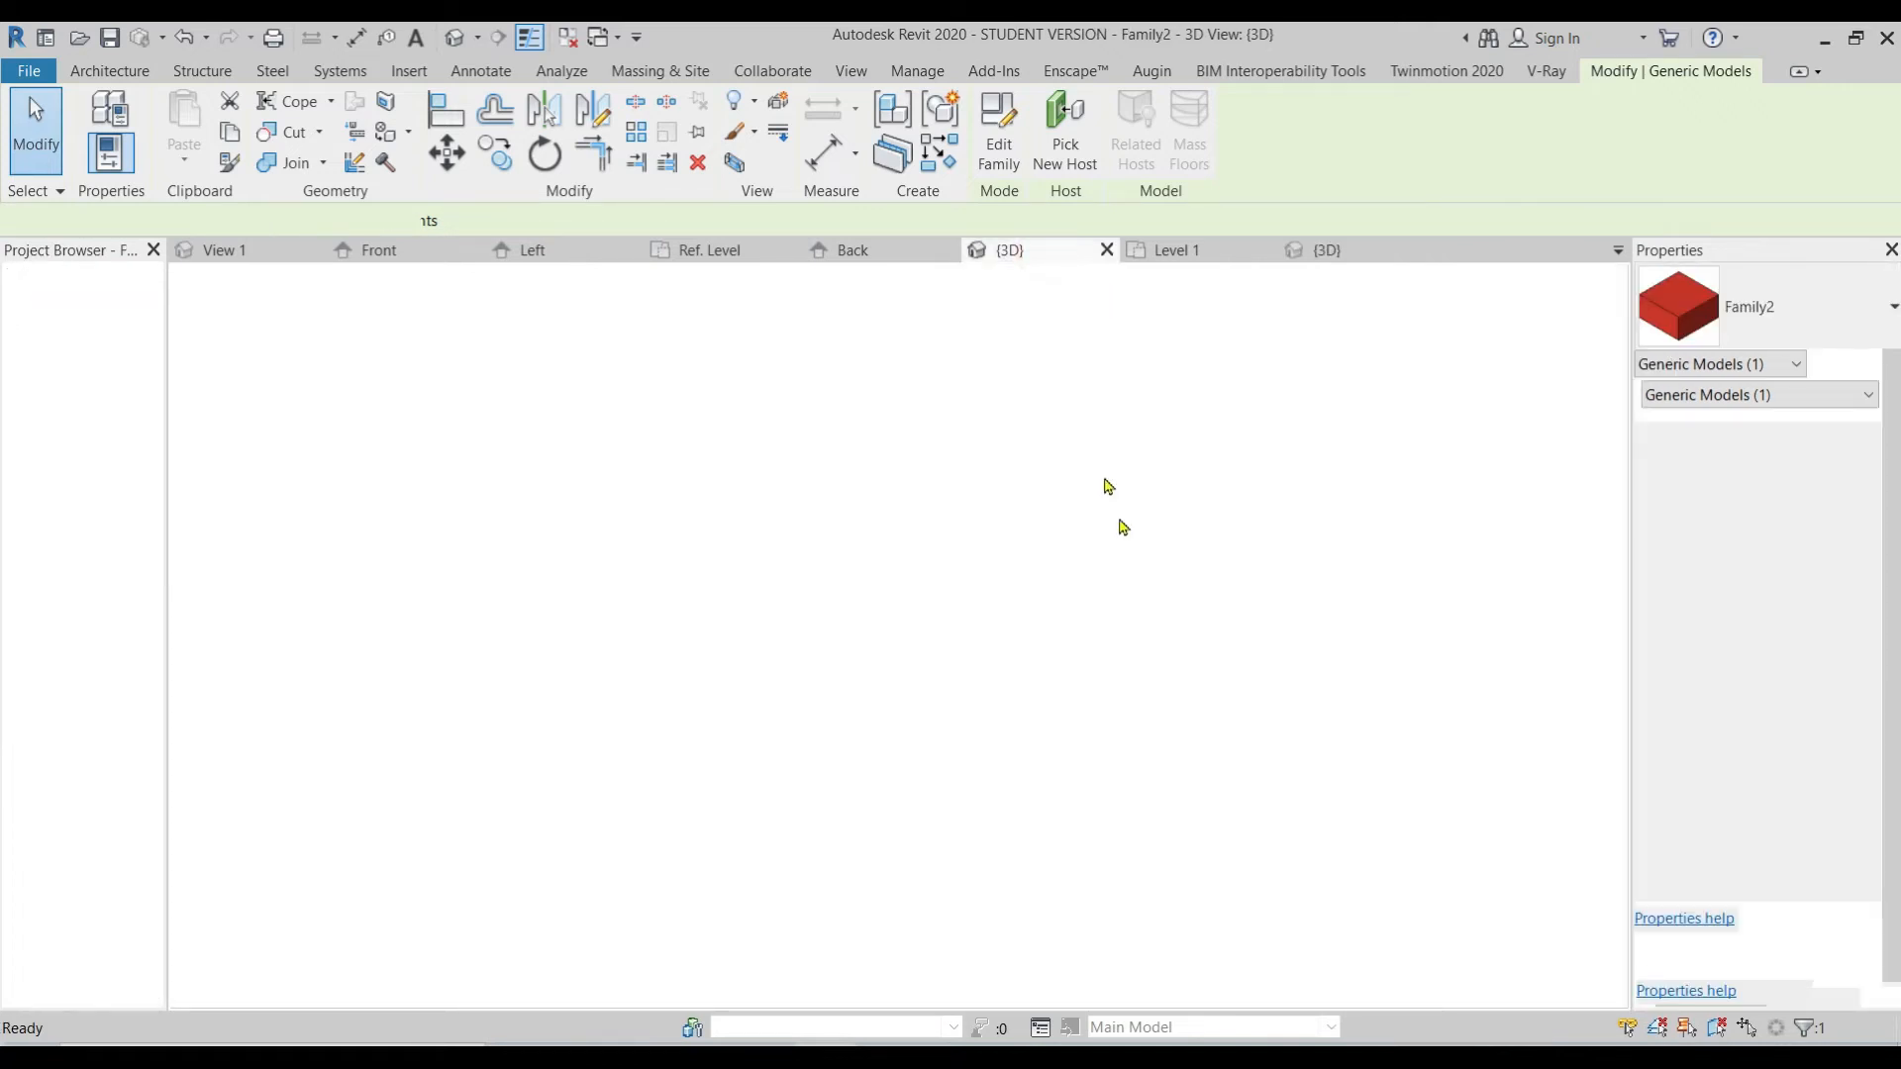
left_click(1092, 618)
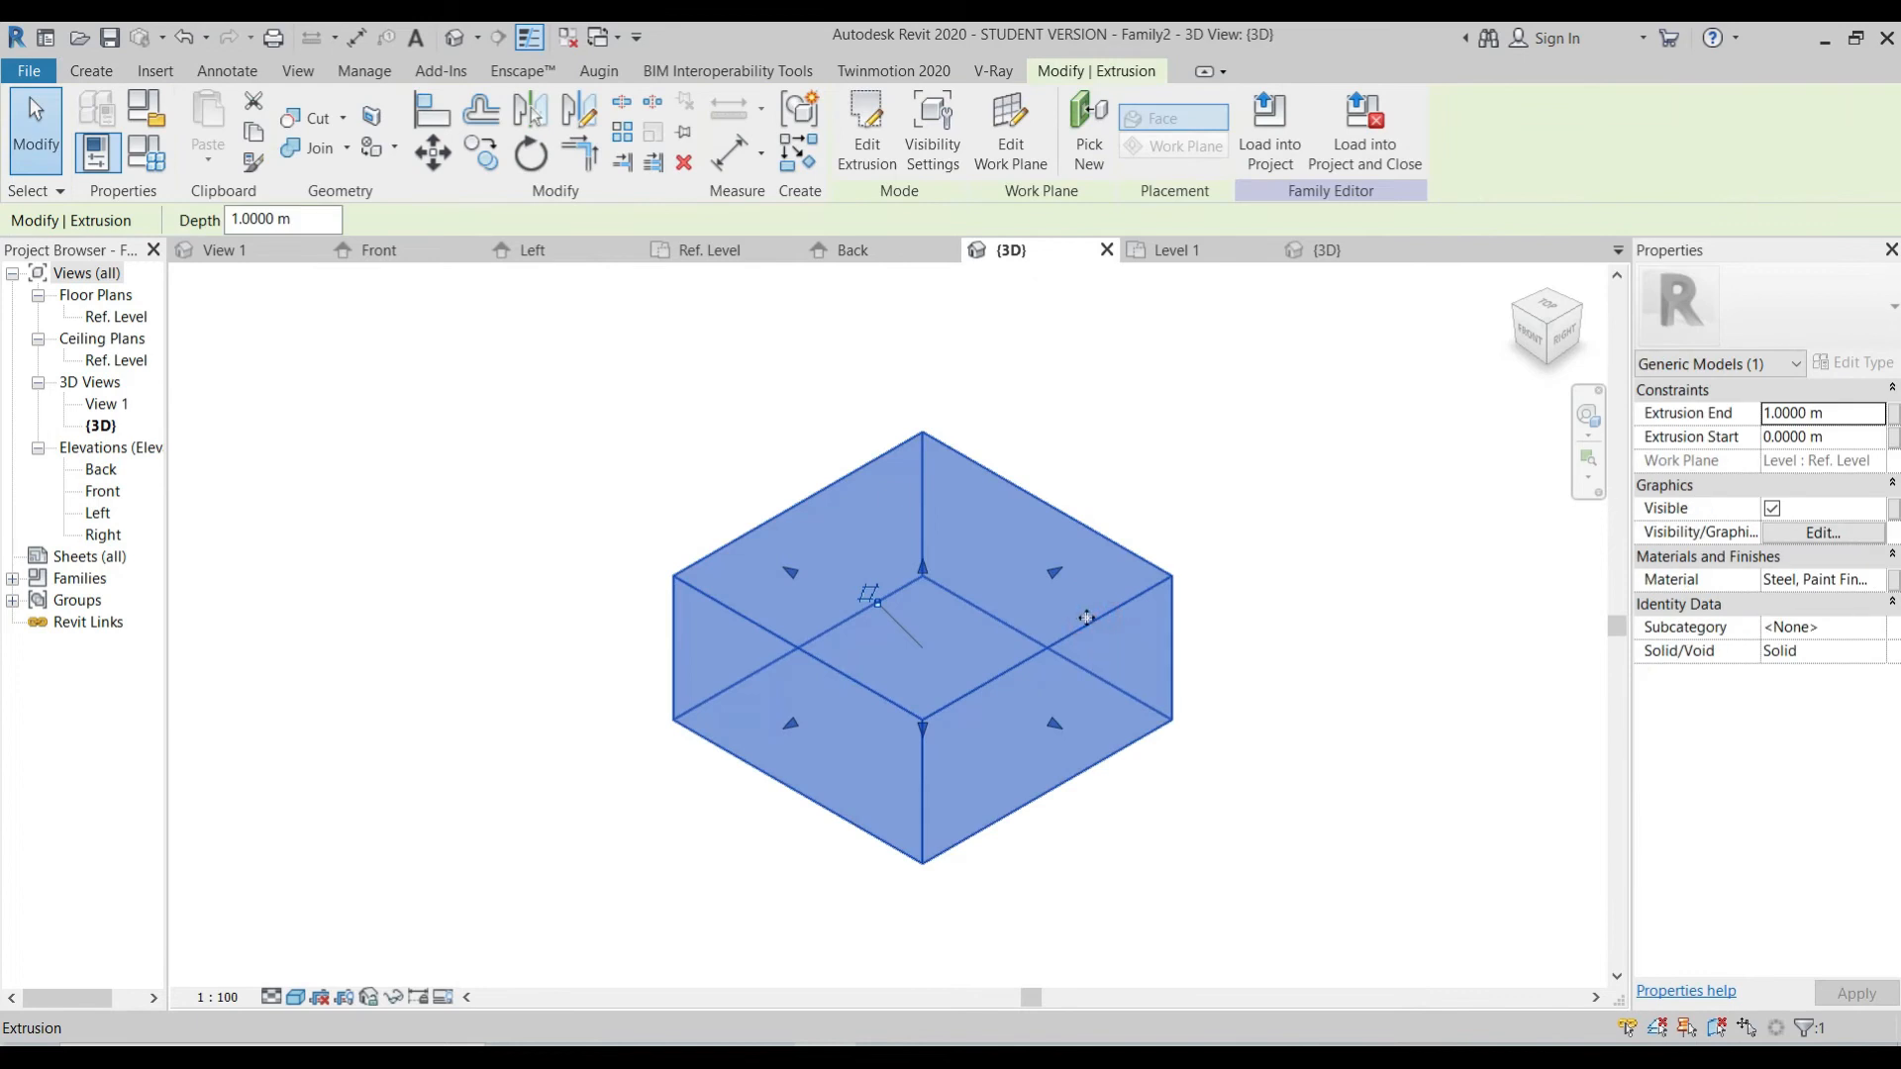
left_click(1891, 584)
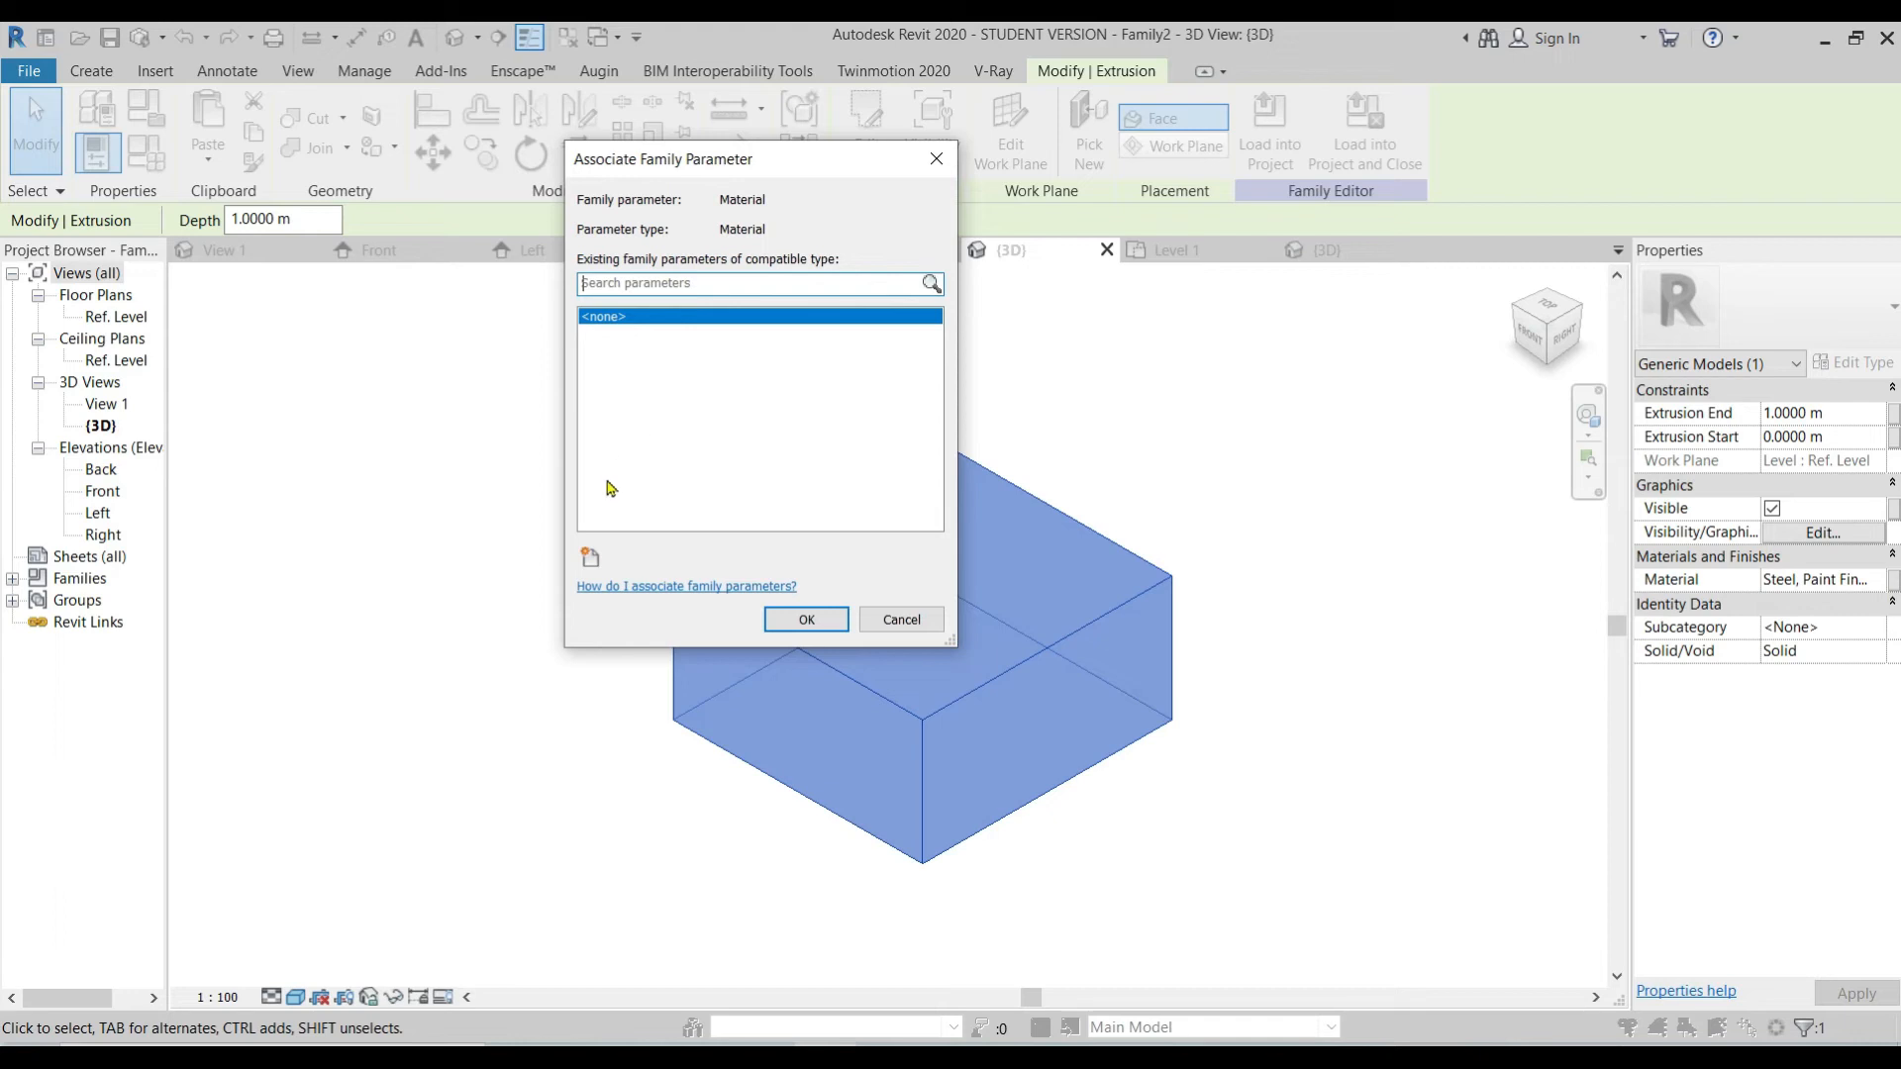
left_click(590, 559)
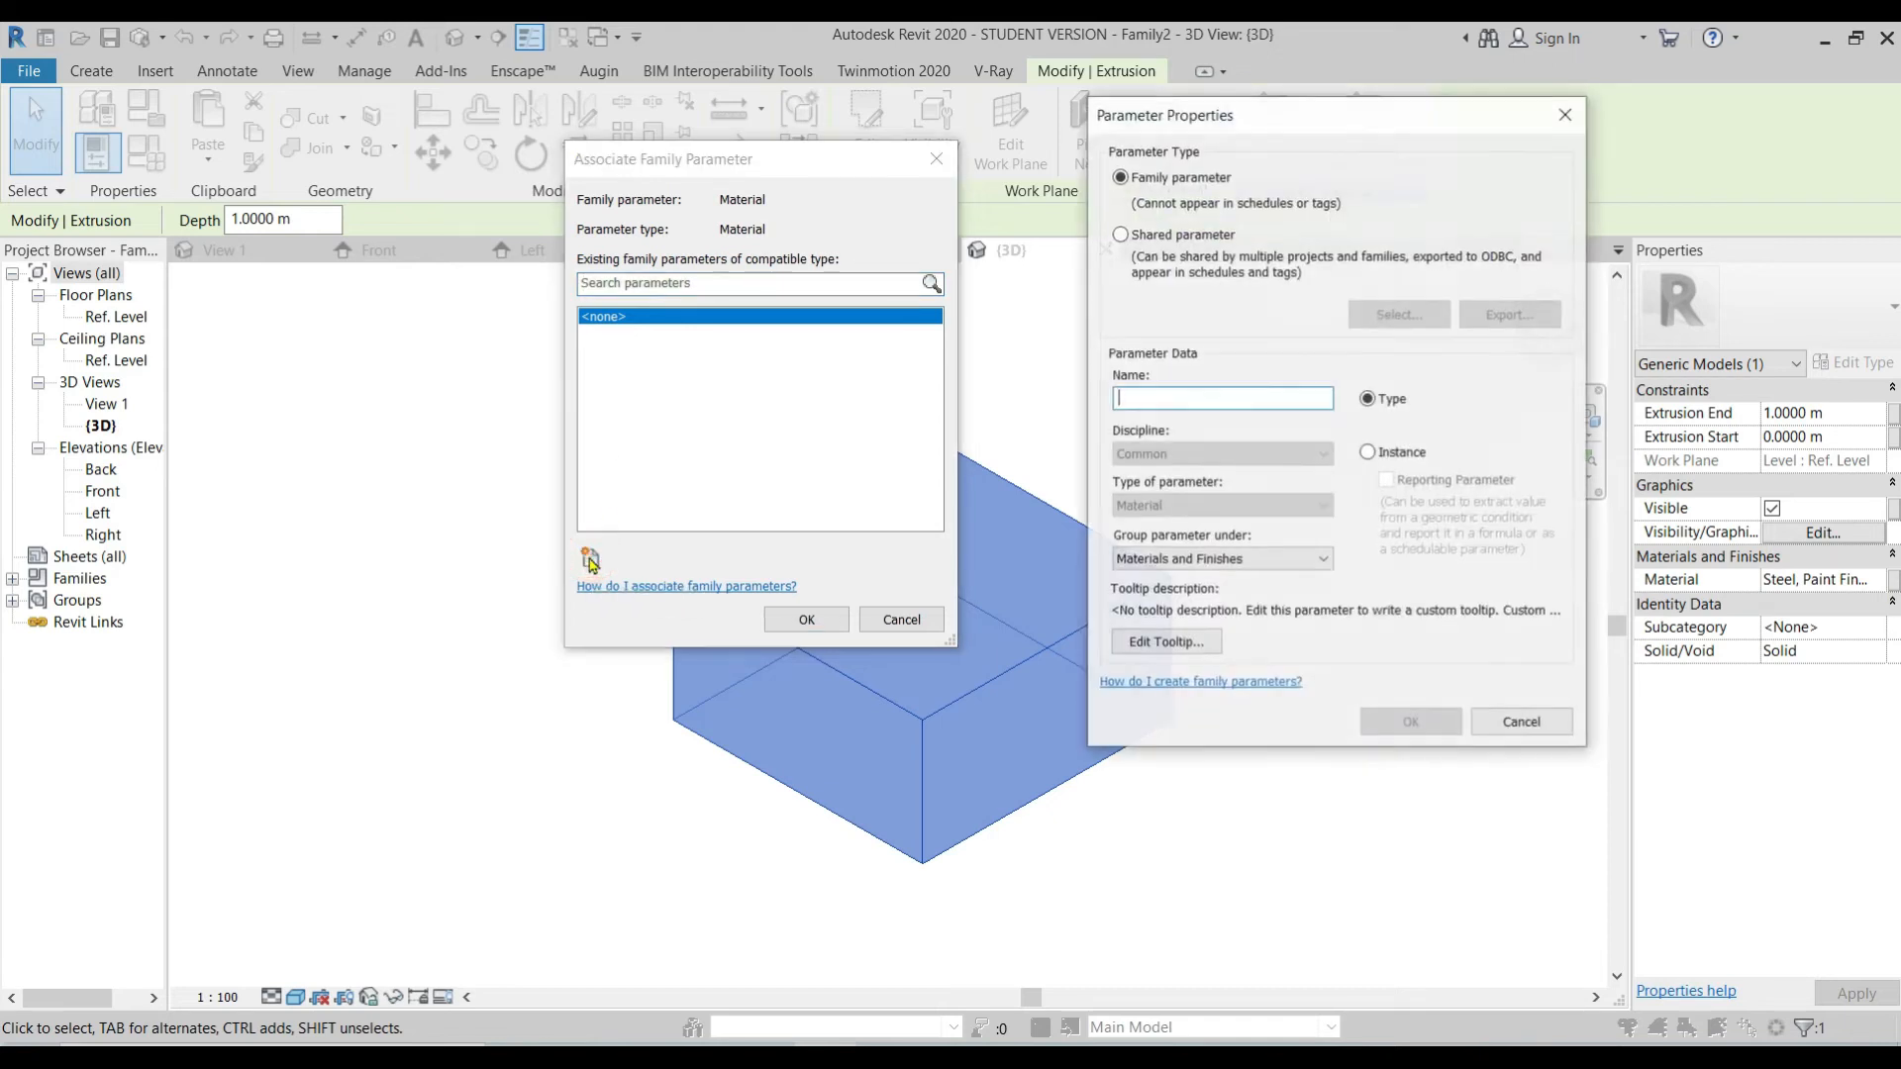
type("Material")
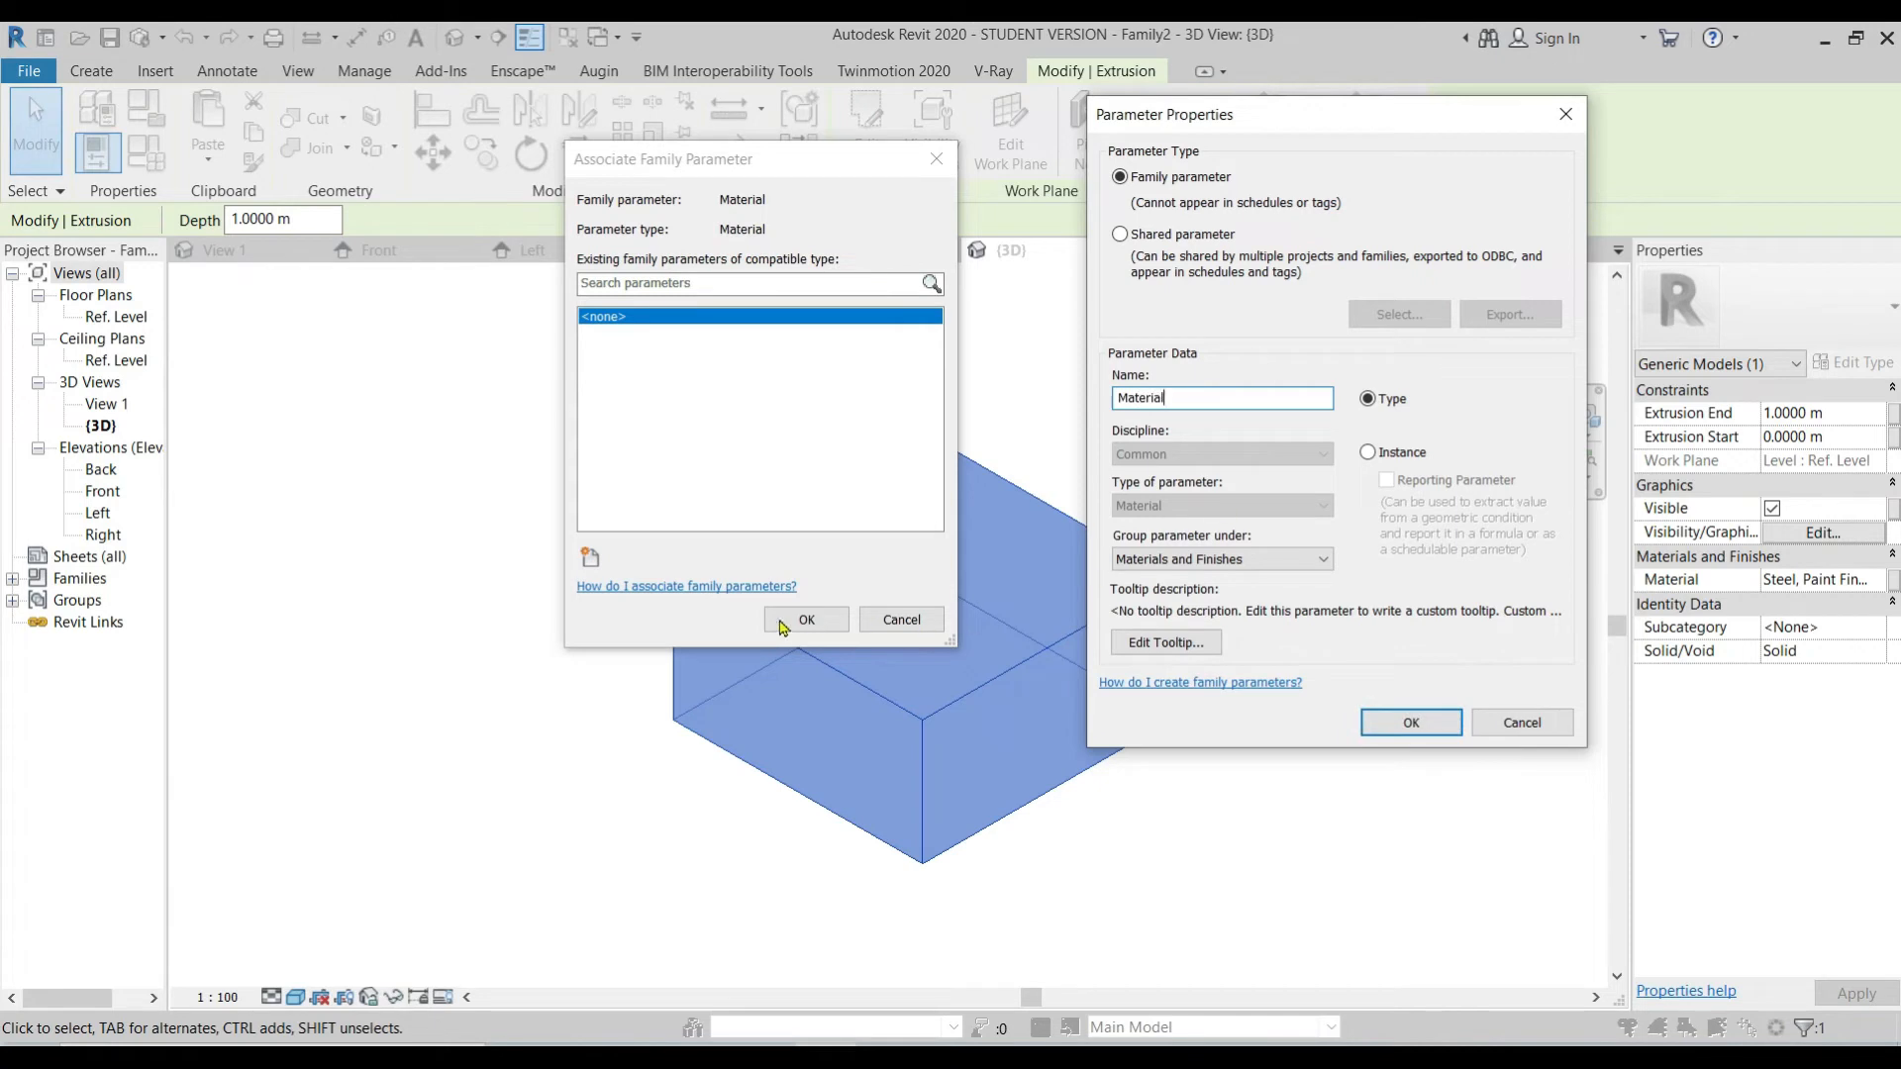
left_click(789, 615)
left_click(1411, 721)
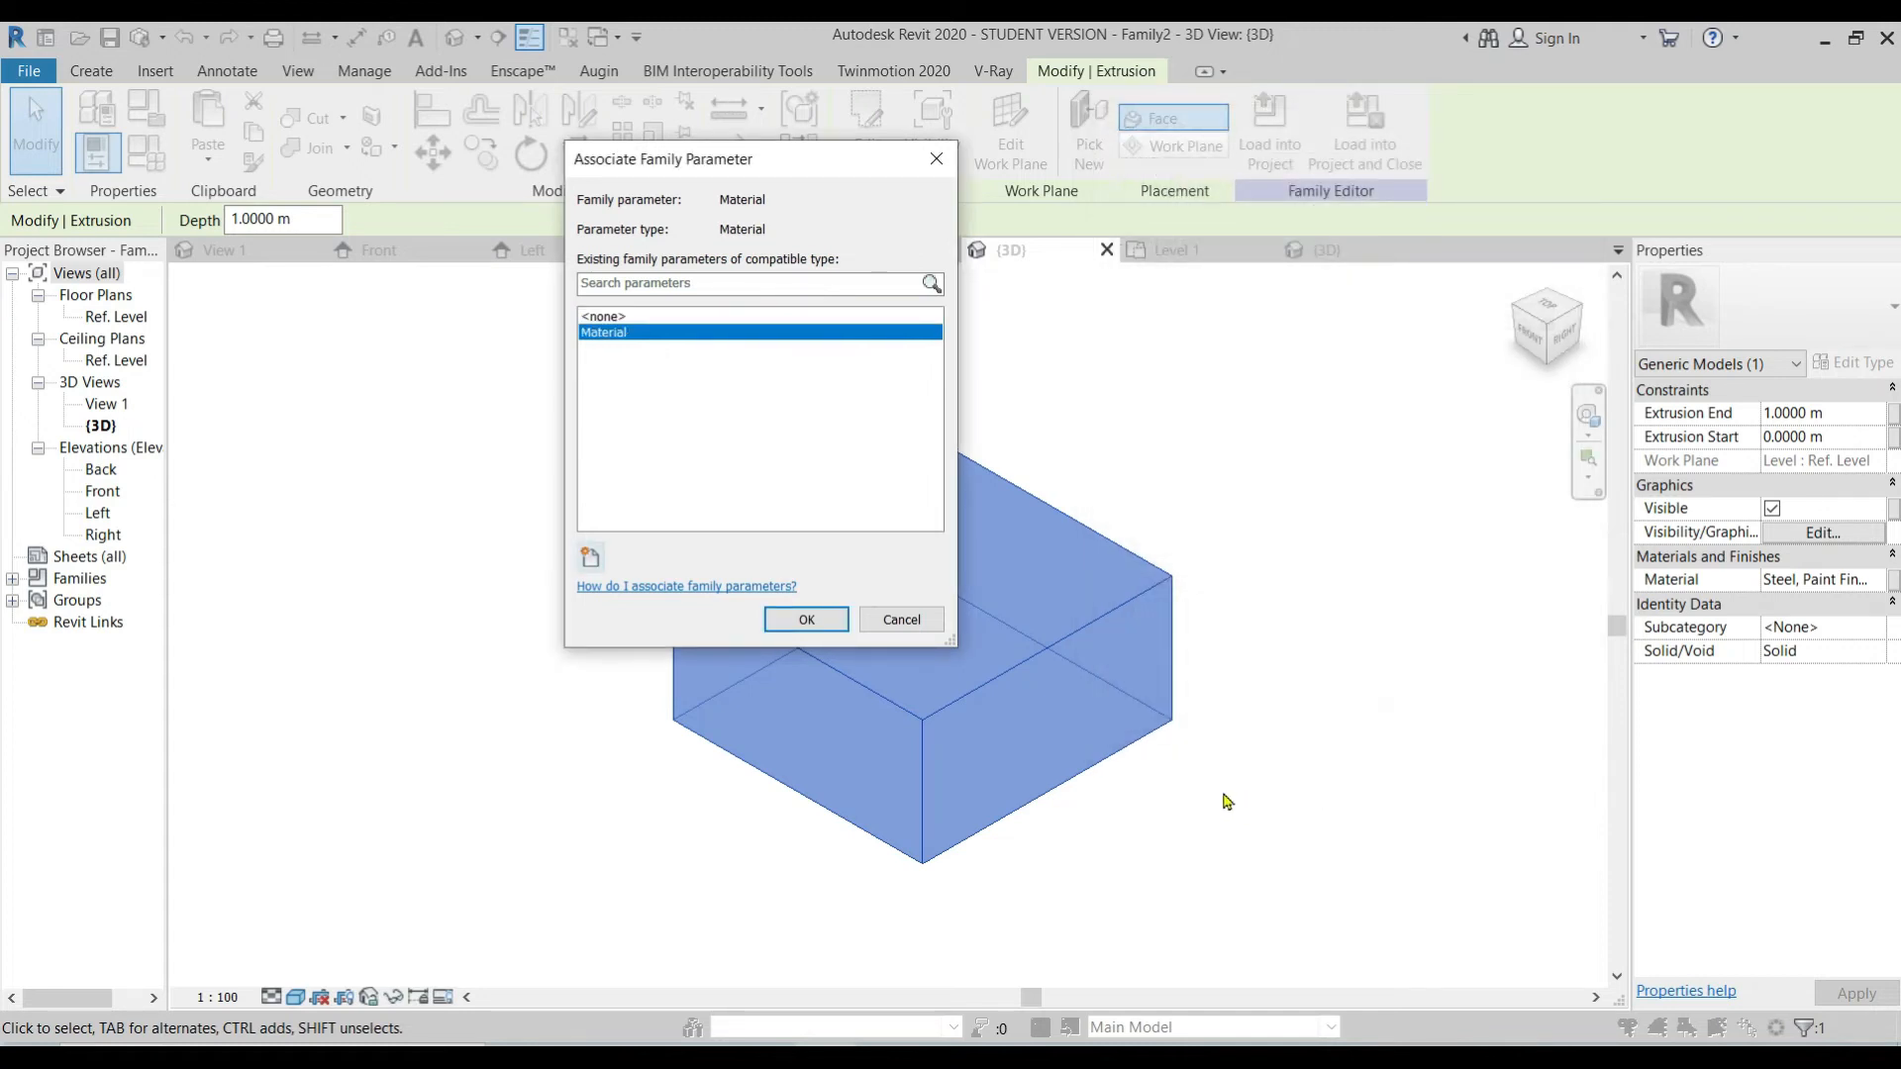
left_click(807, 619)
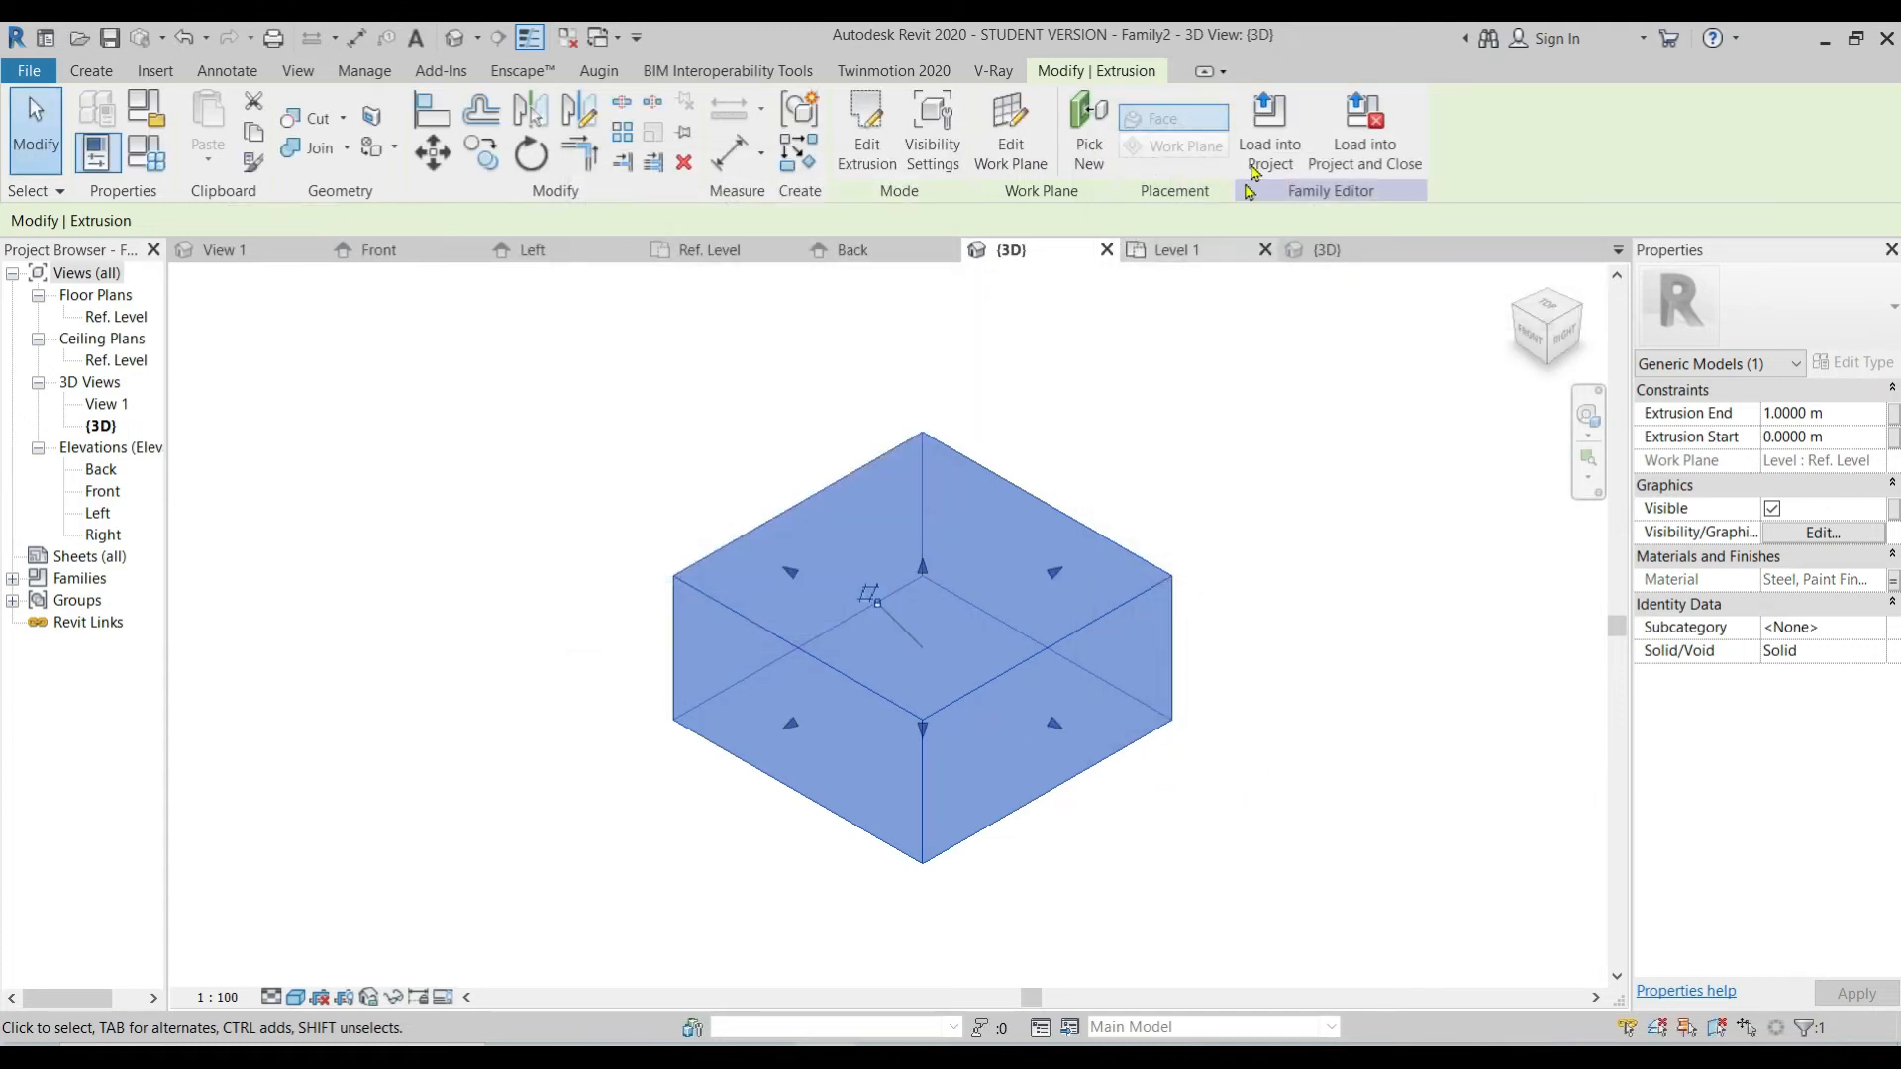
Step: Reload the family with its Material parameter into the project, overwriting the existing version, and show the project's 3D view
left_click(1266, 141)
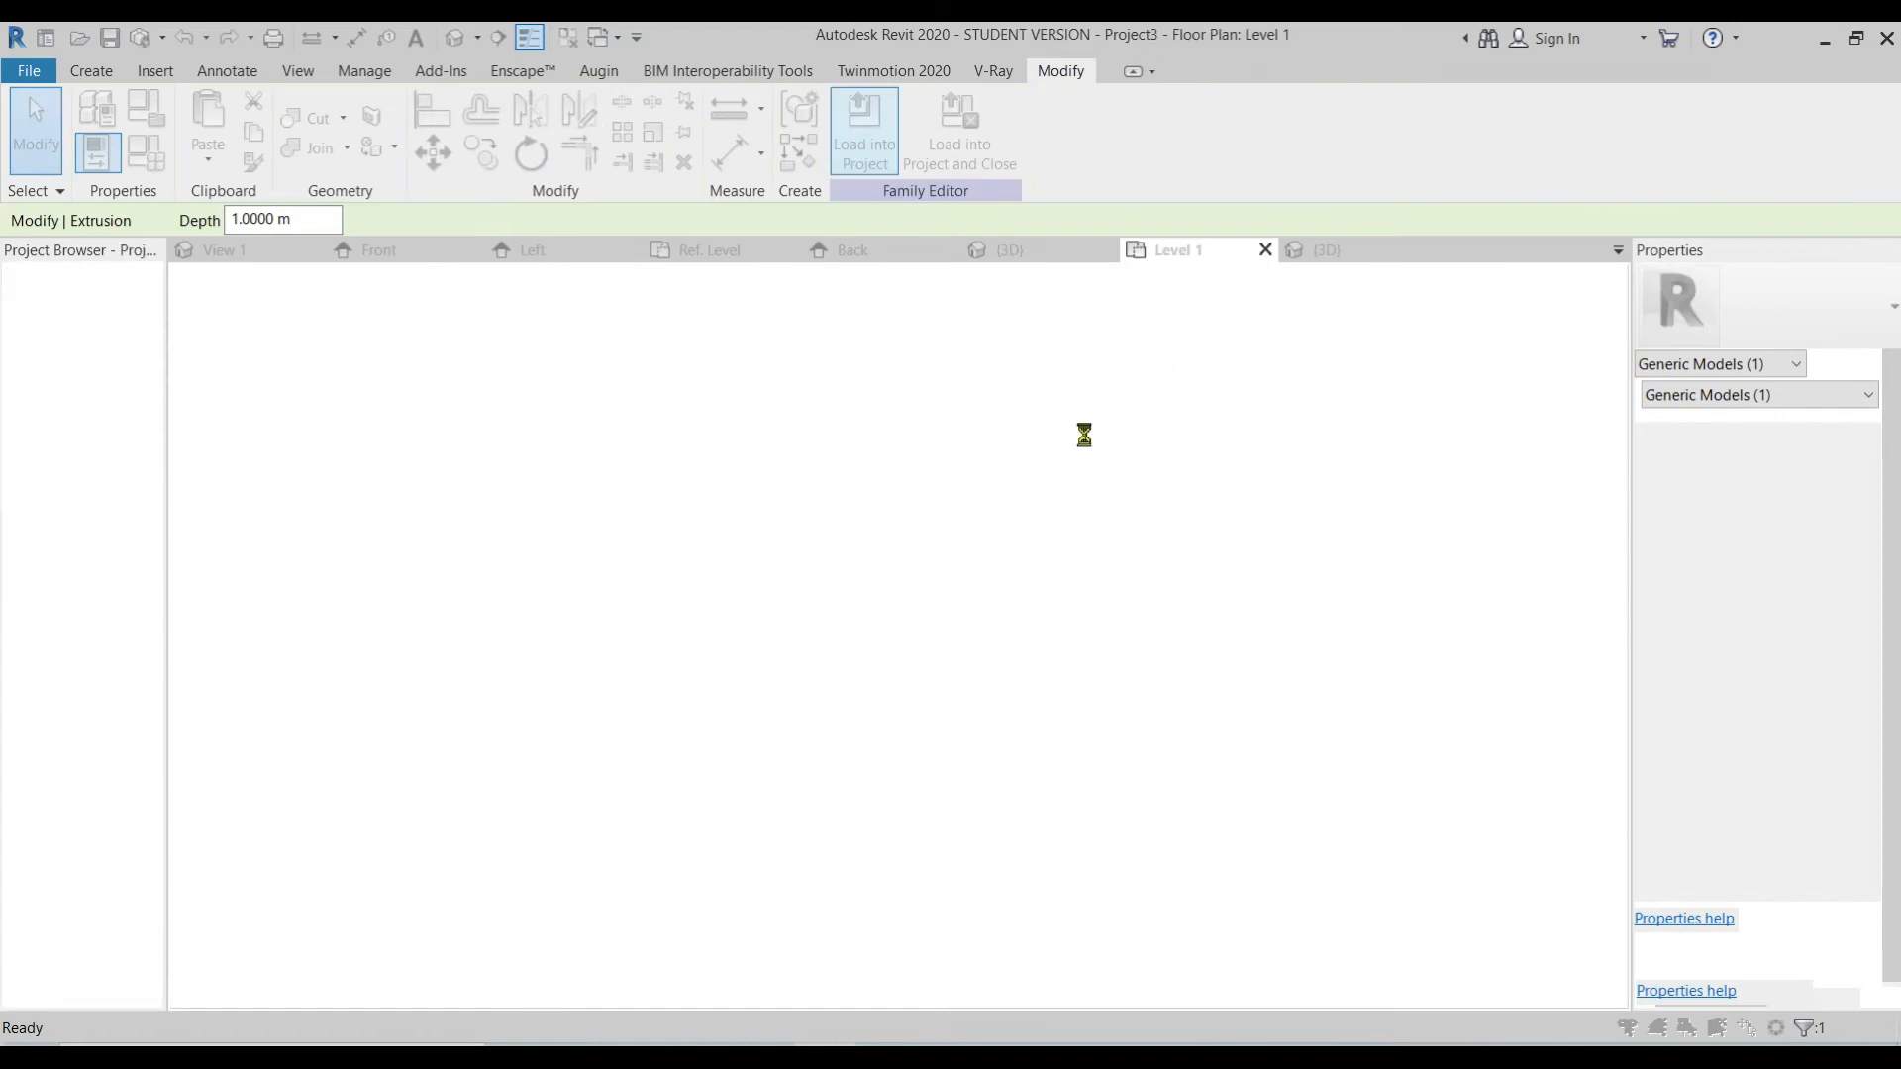
left_click(990, 471)
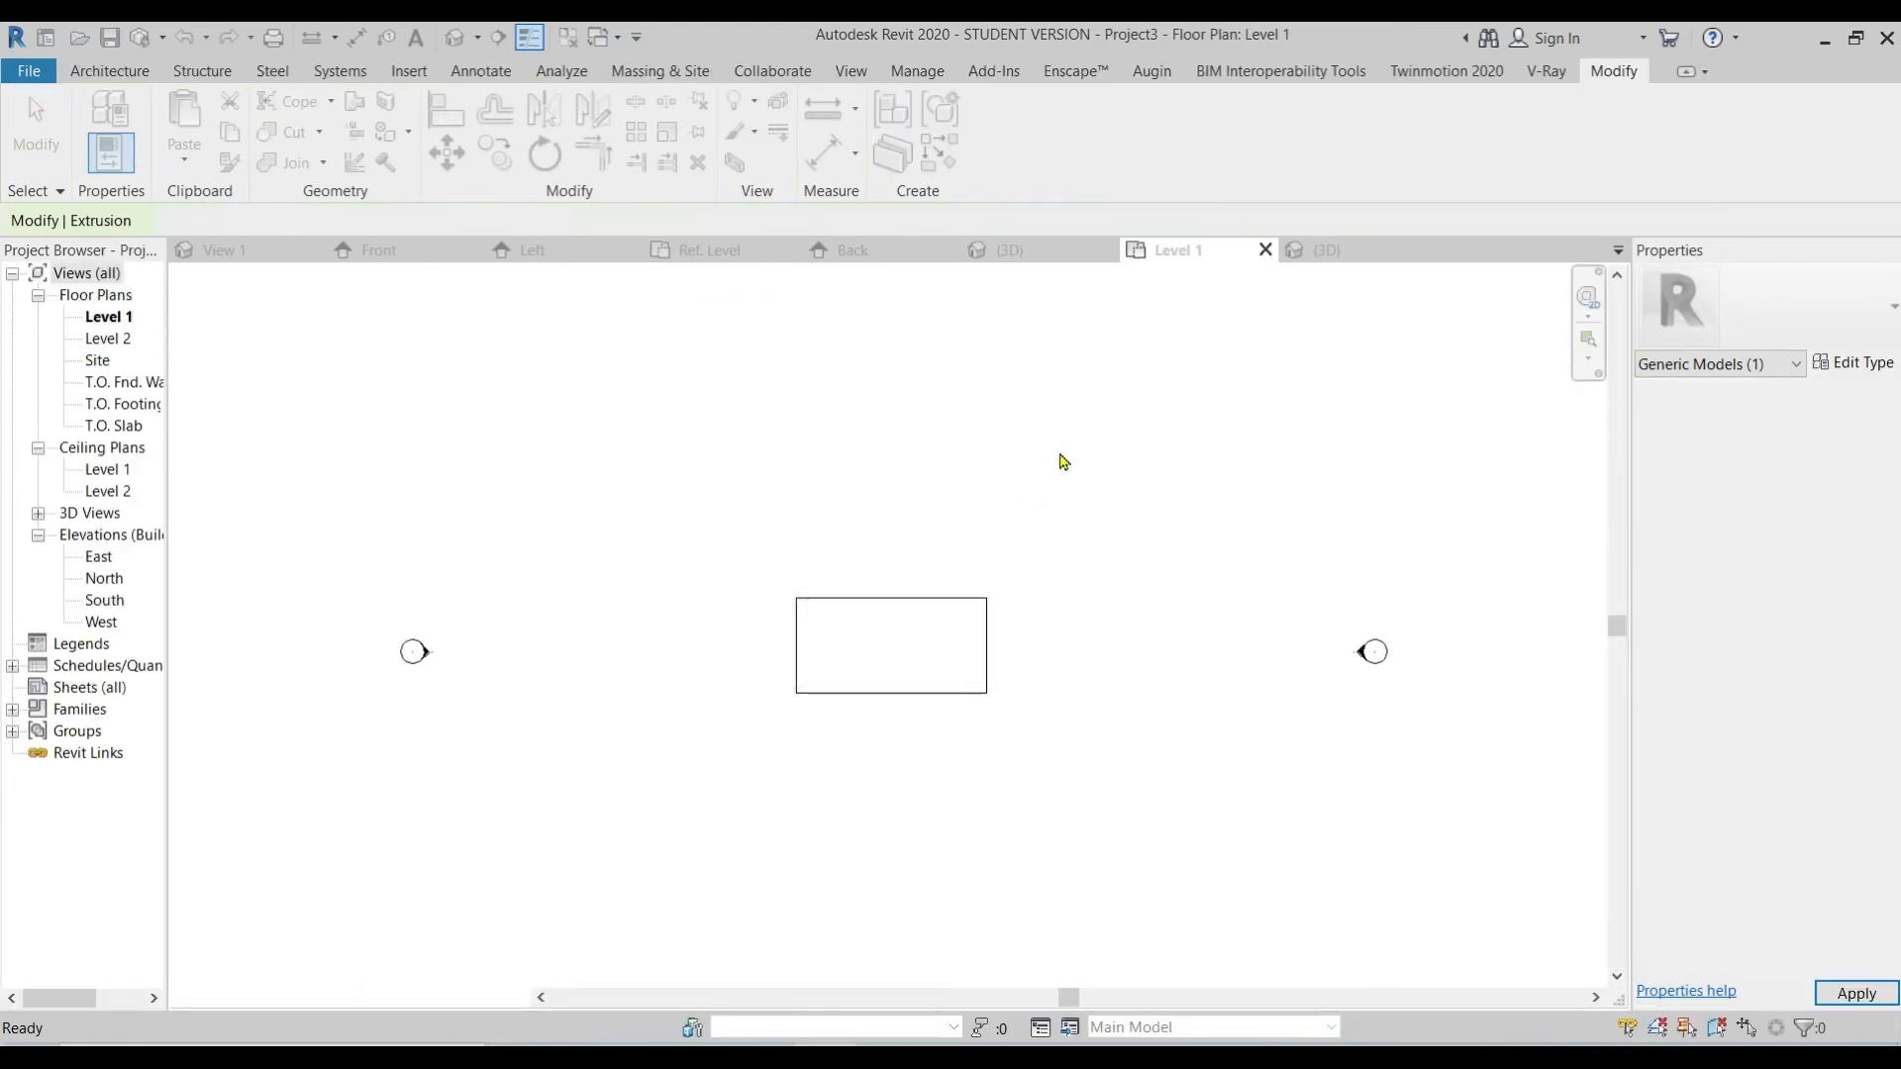
left_click(1327, 250)
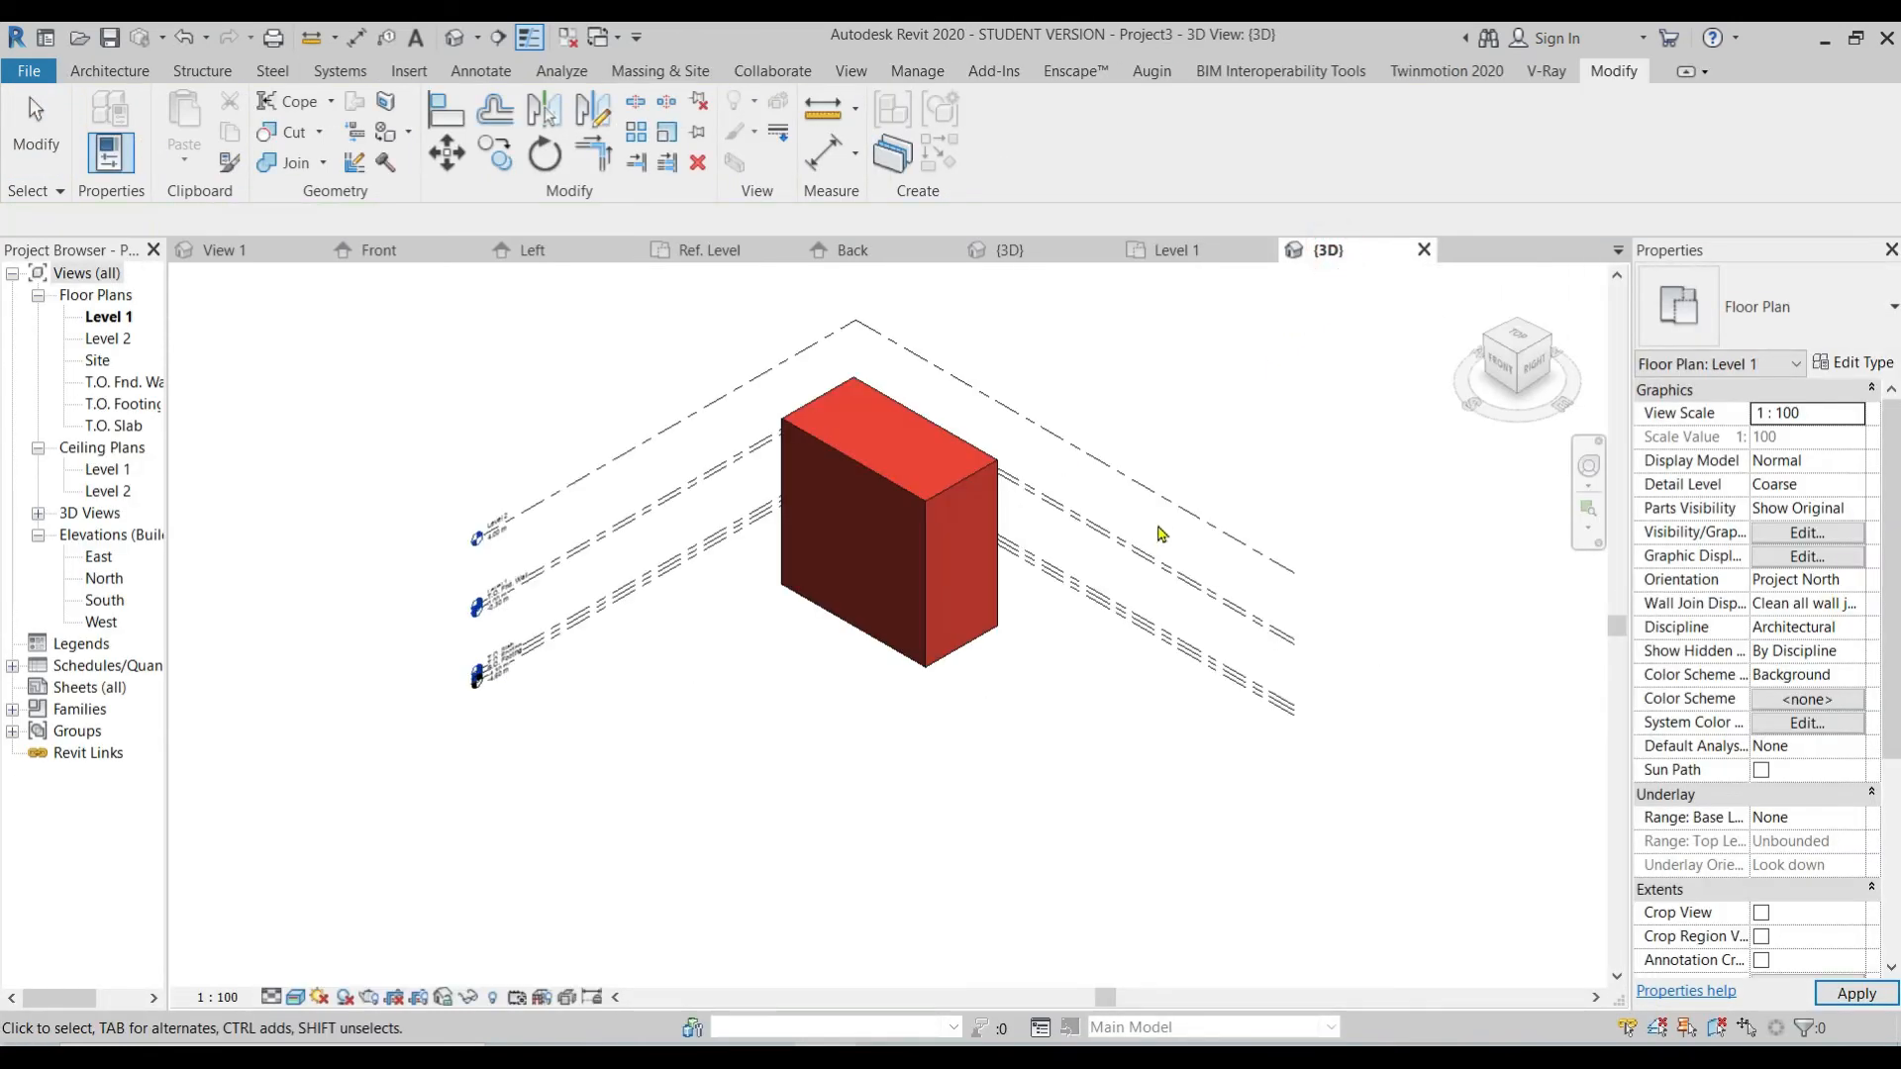
Step: Set the placed box's Material type parameter to Wood - Stained
left_click(985, 491)
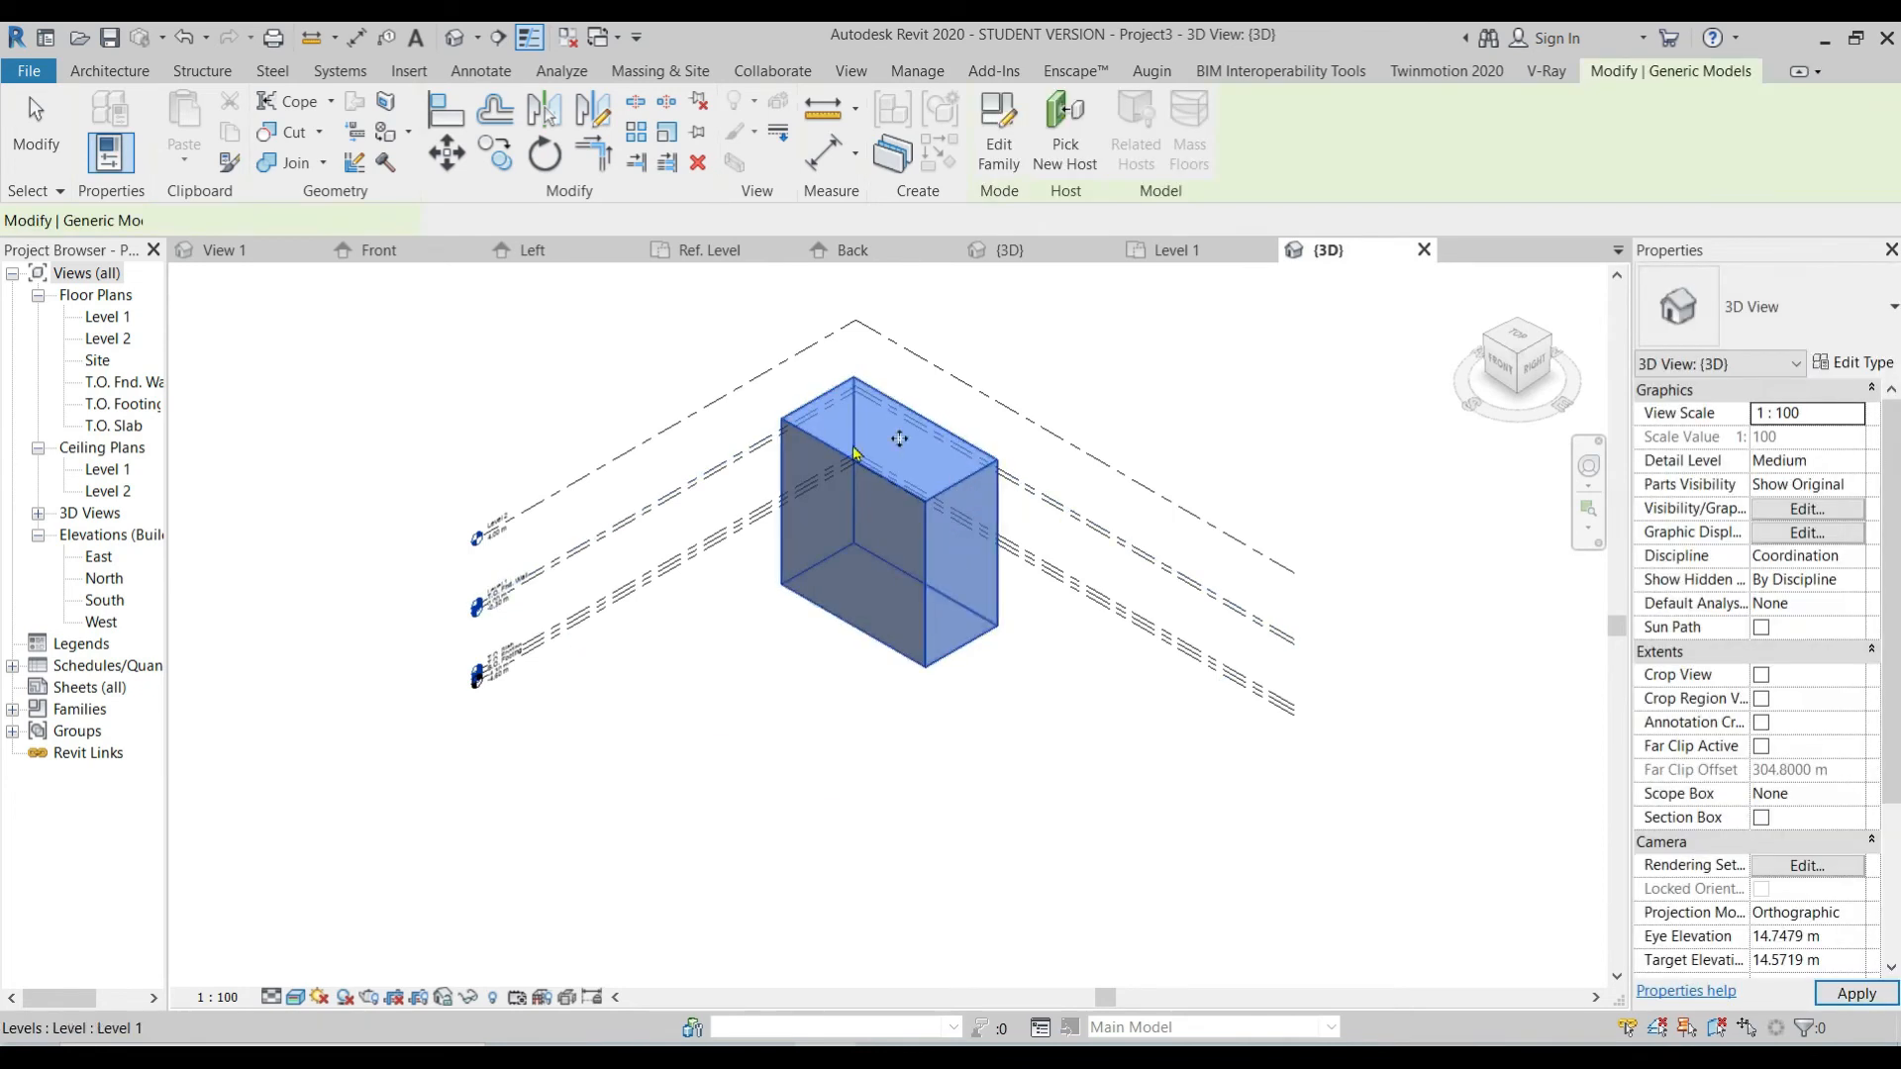
left_click(1831, 362)
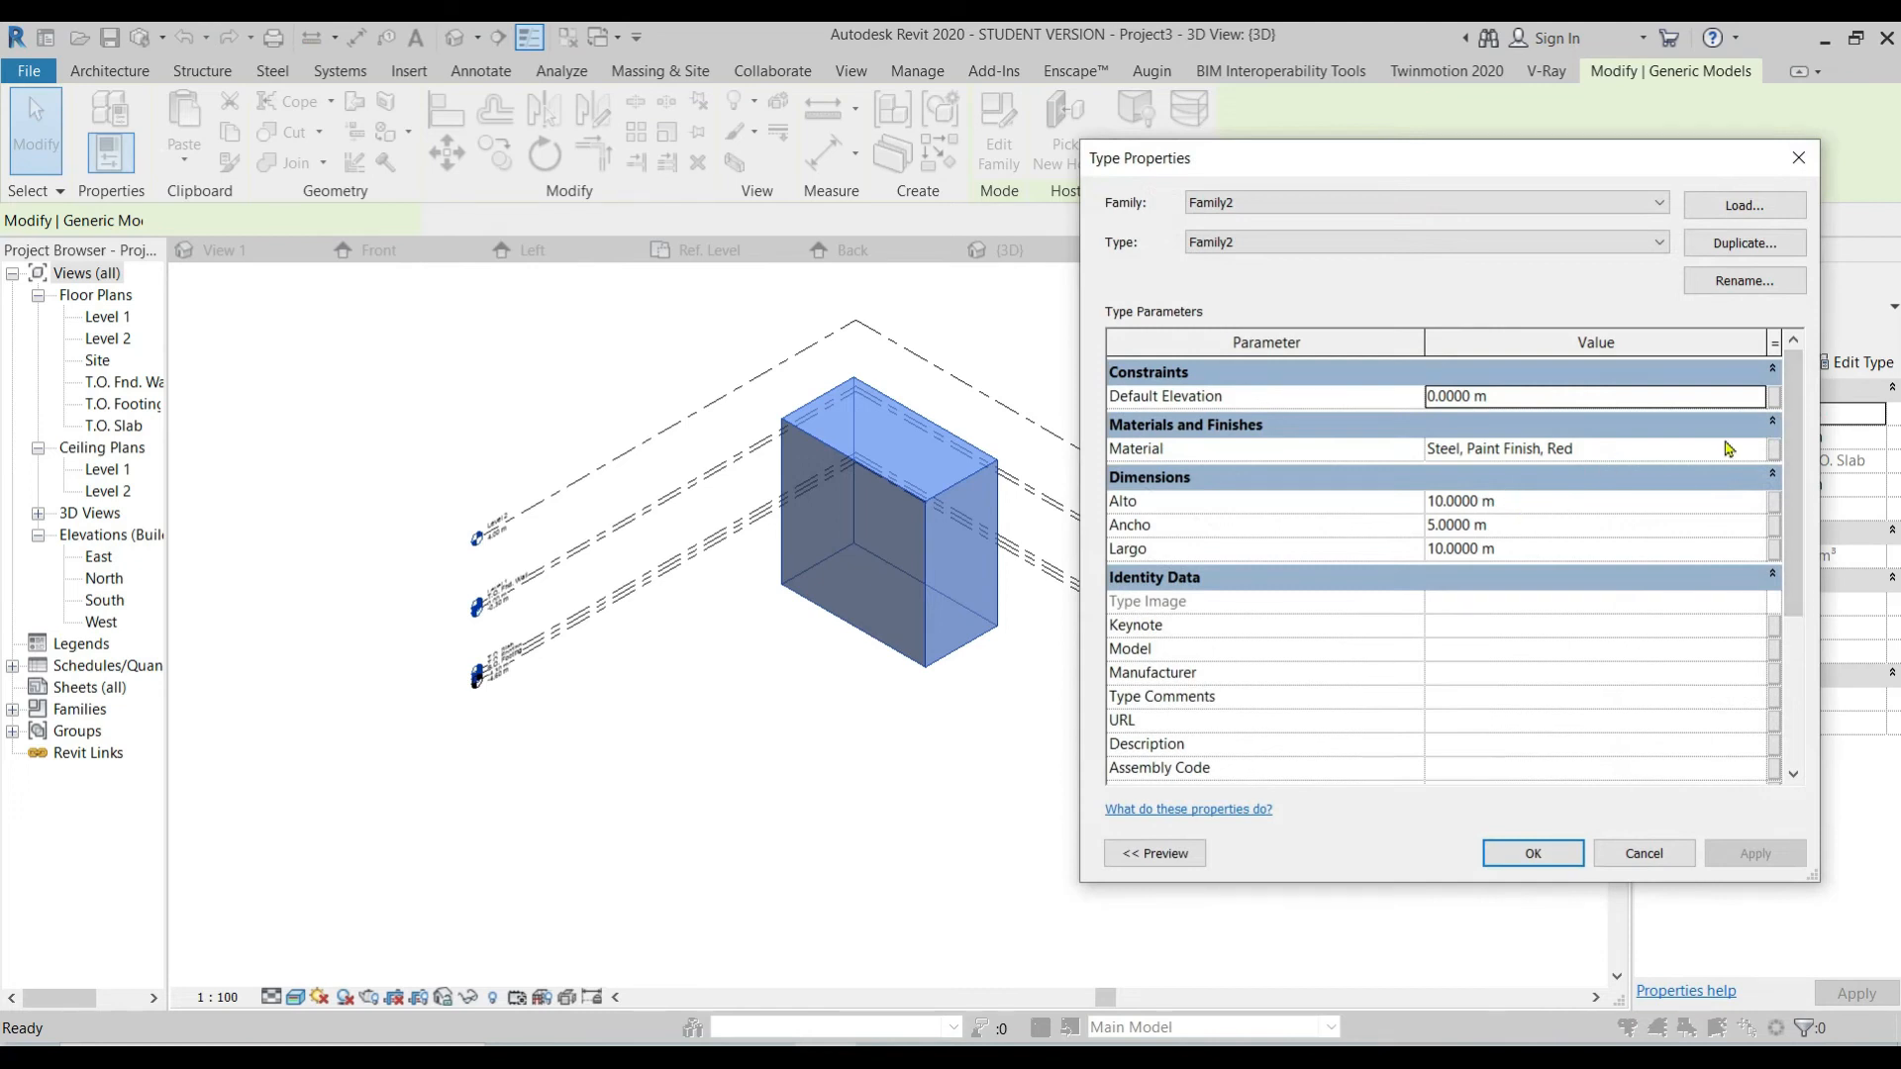
left_click(1763, 457)
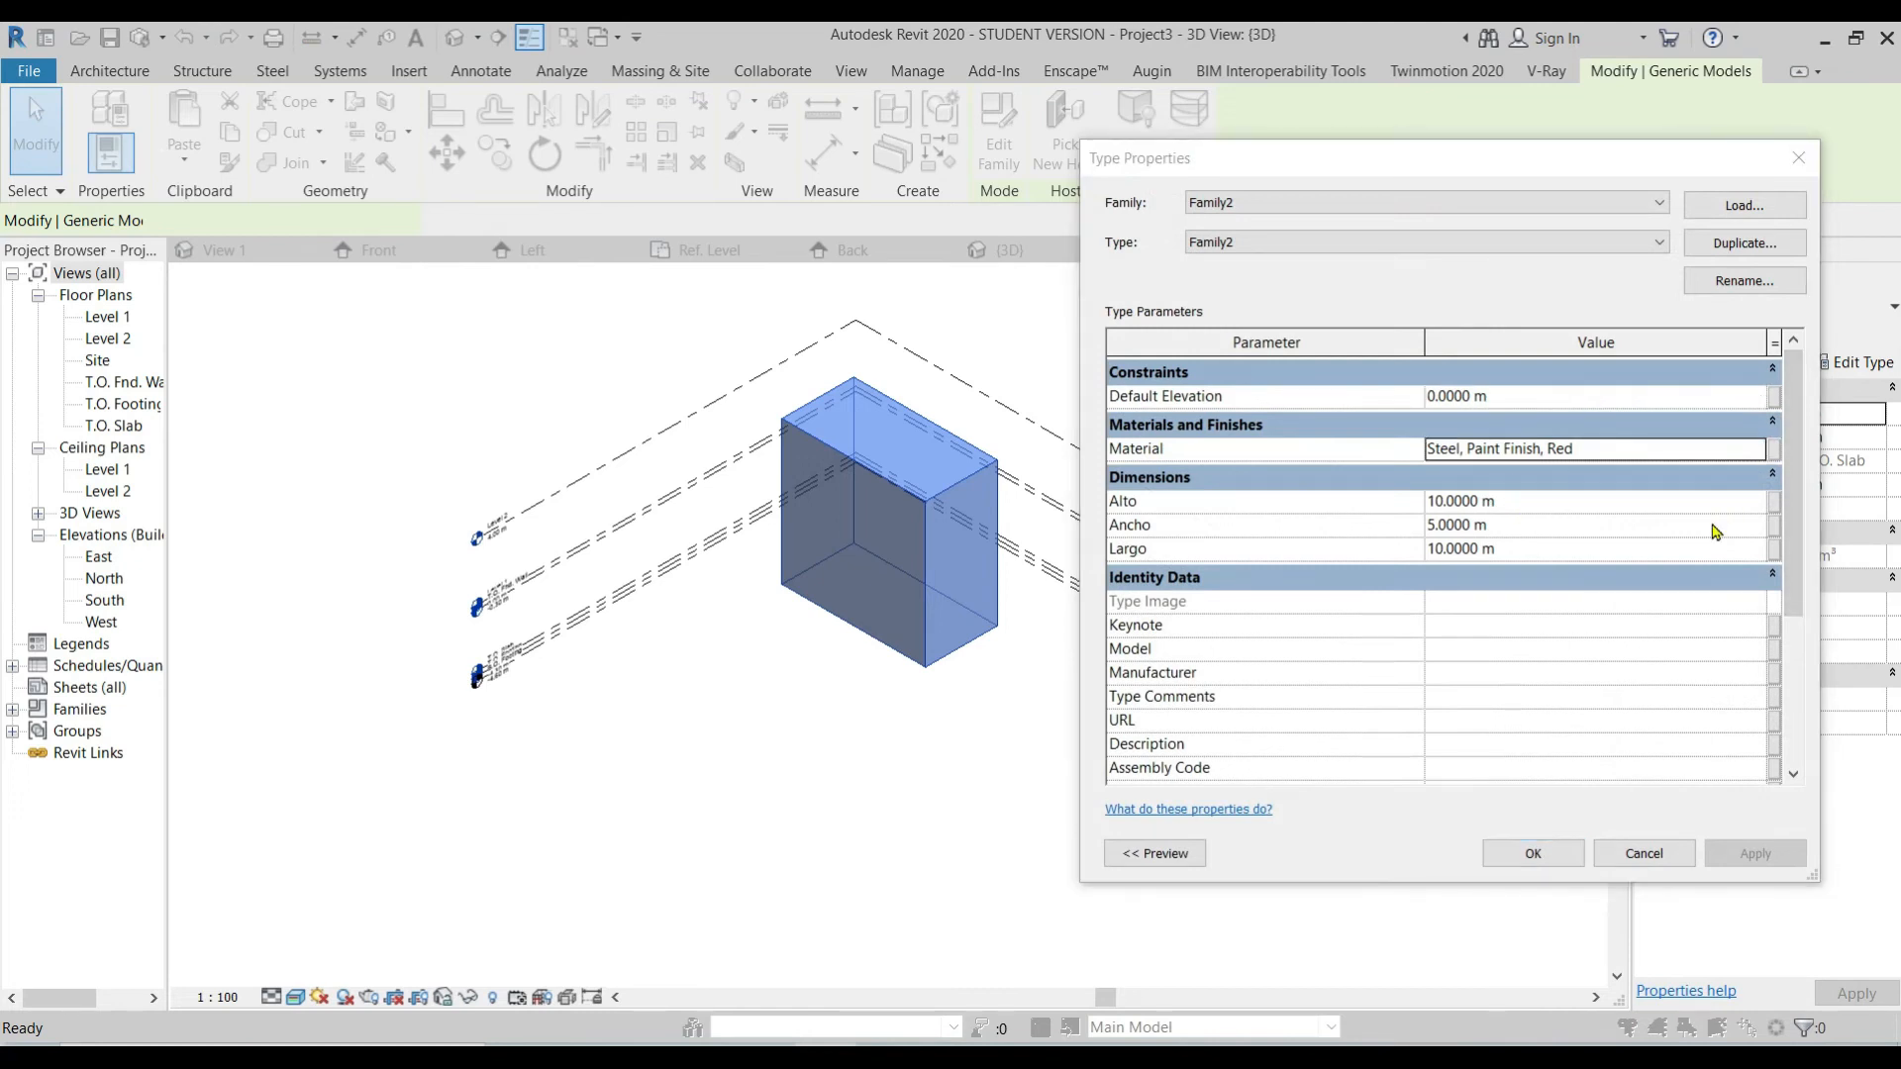
left_click(1759, 448)
scroll(555, 495, "down", 1)
scroll(554, 495, "up", 3)
scroll(552, 505, "down", 4)
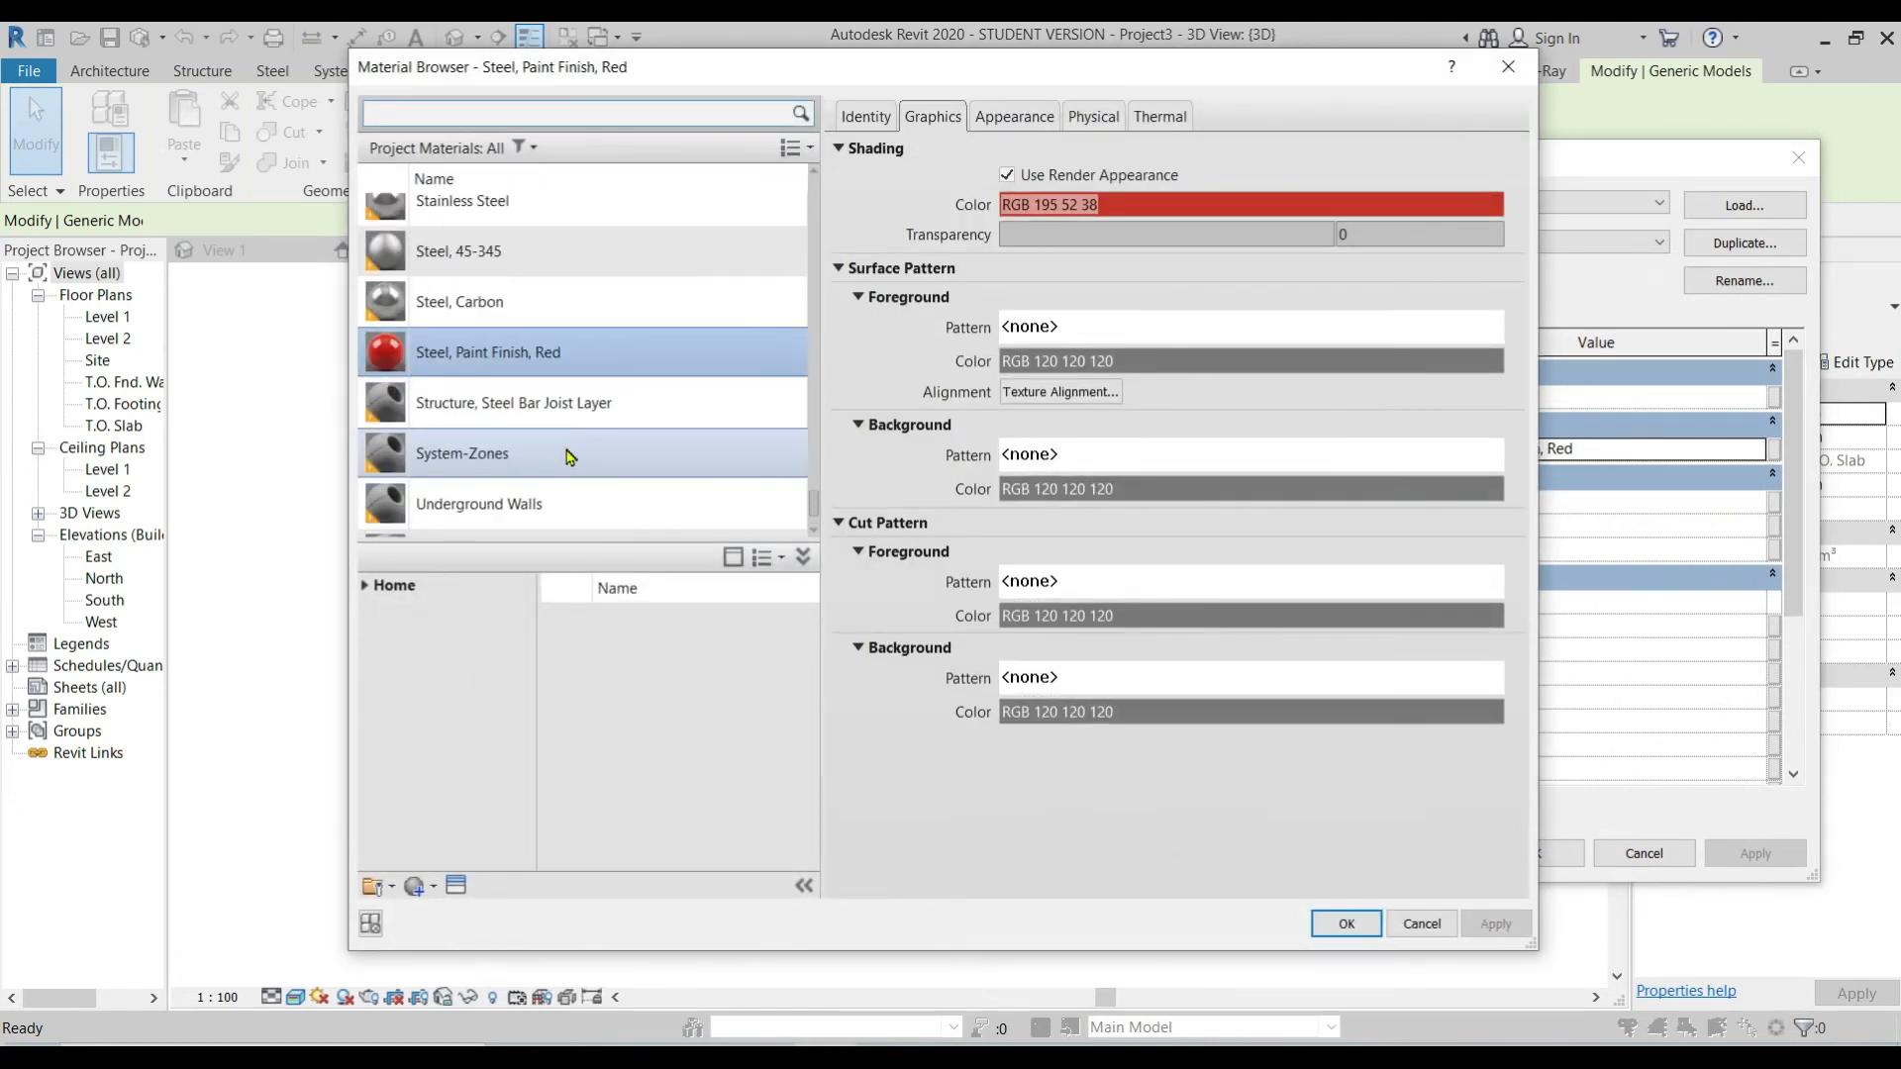
left_click(551, 509)
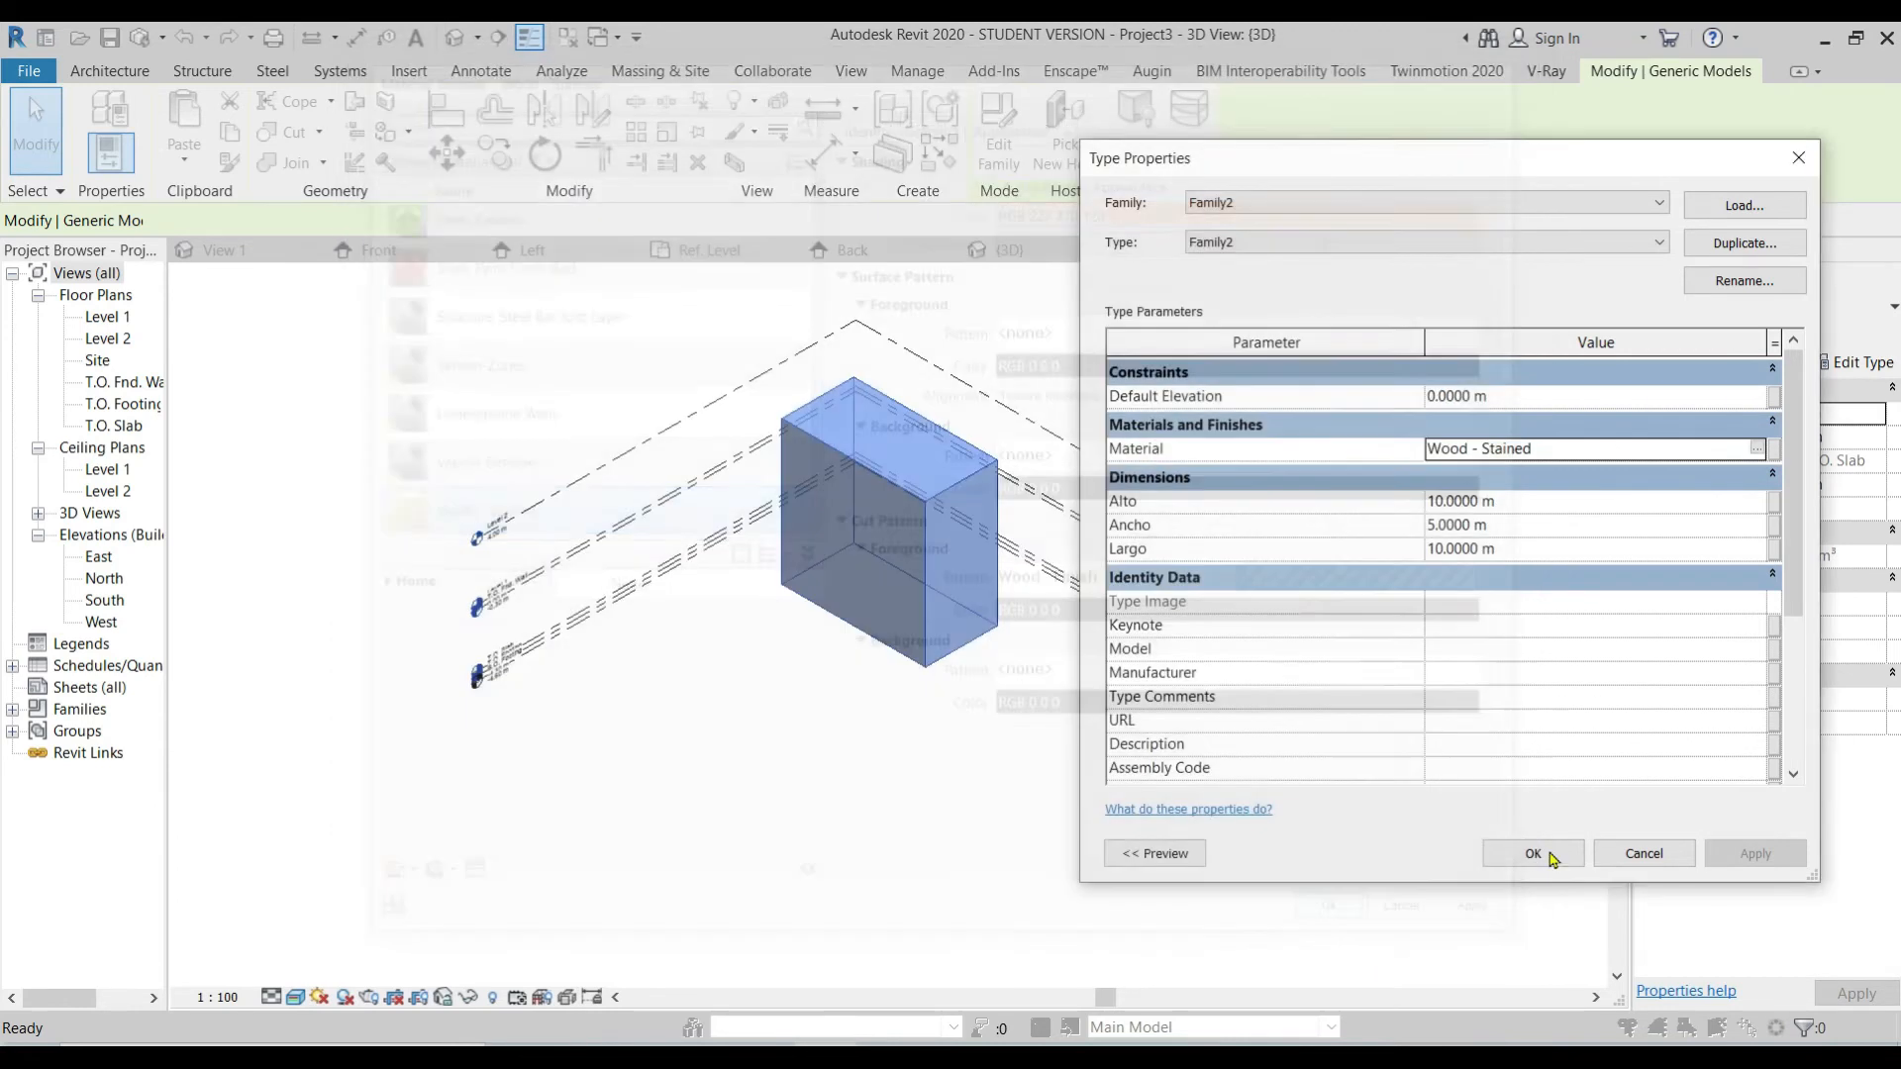
left_click(1551, 856)
left_click(1055, 727)
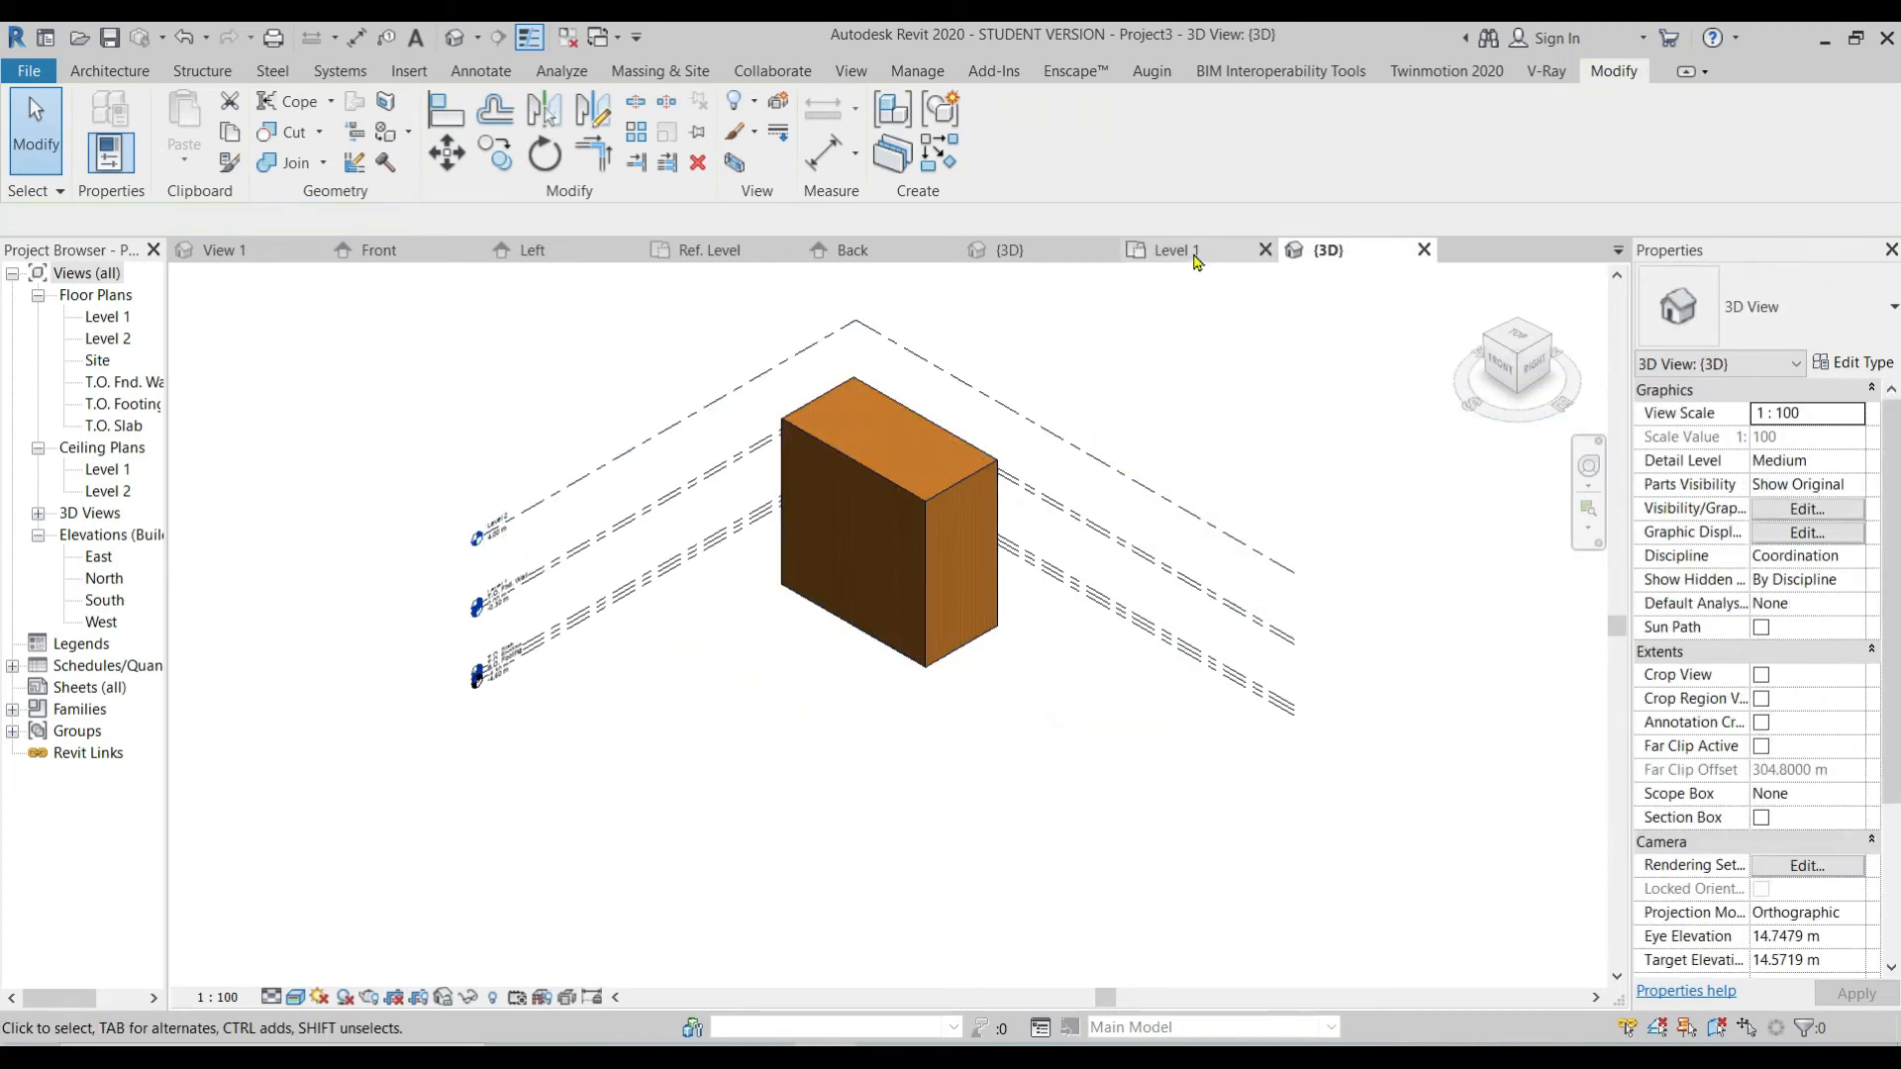
Step: In the family's 3D view, associate the extrusion's Visible property with a new type parameter named Visbilidad, grouped under Other
left_click(1042, 258)
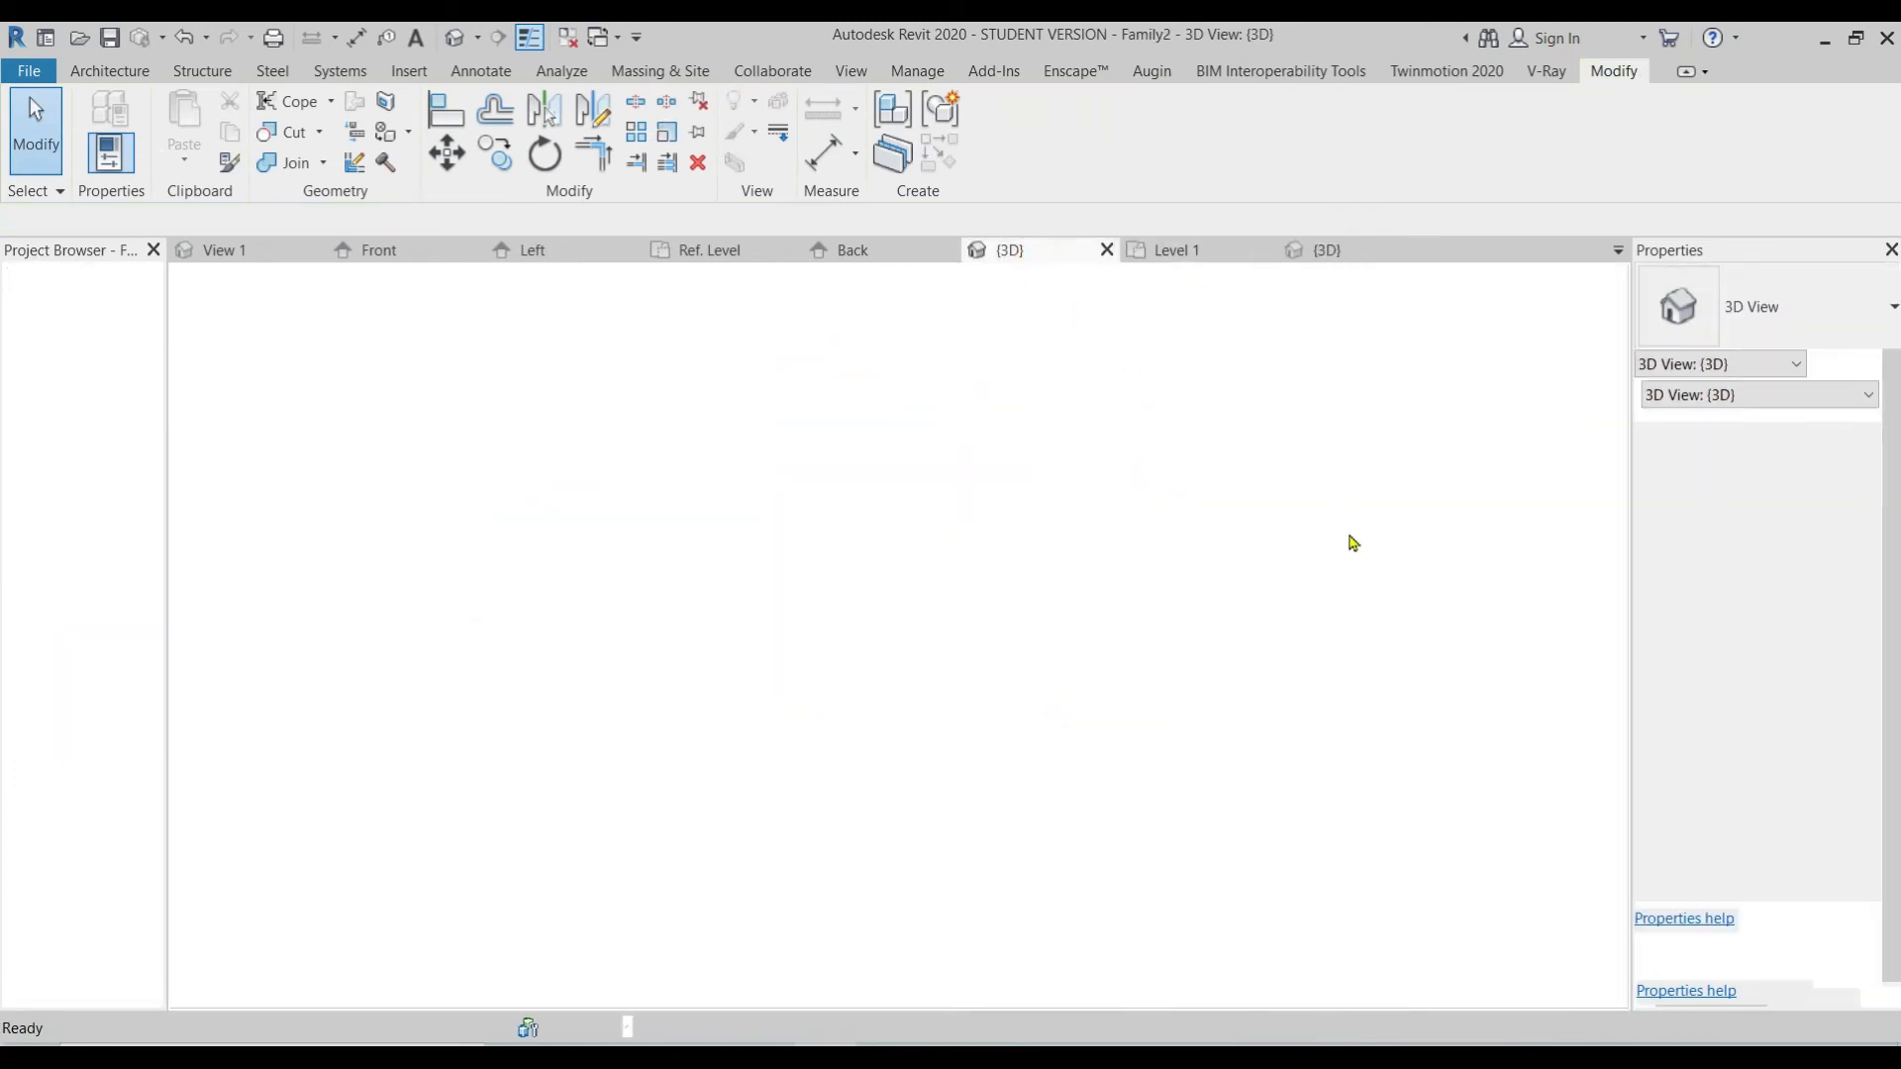
left_click(1130, 606)
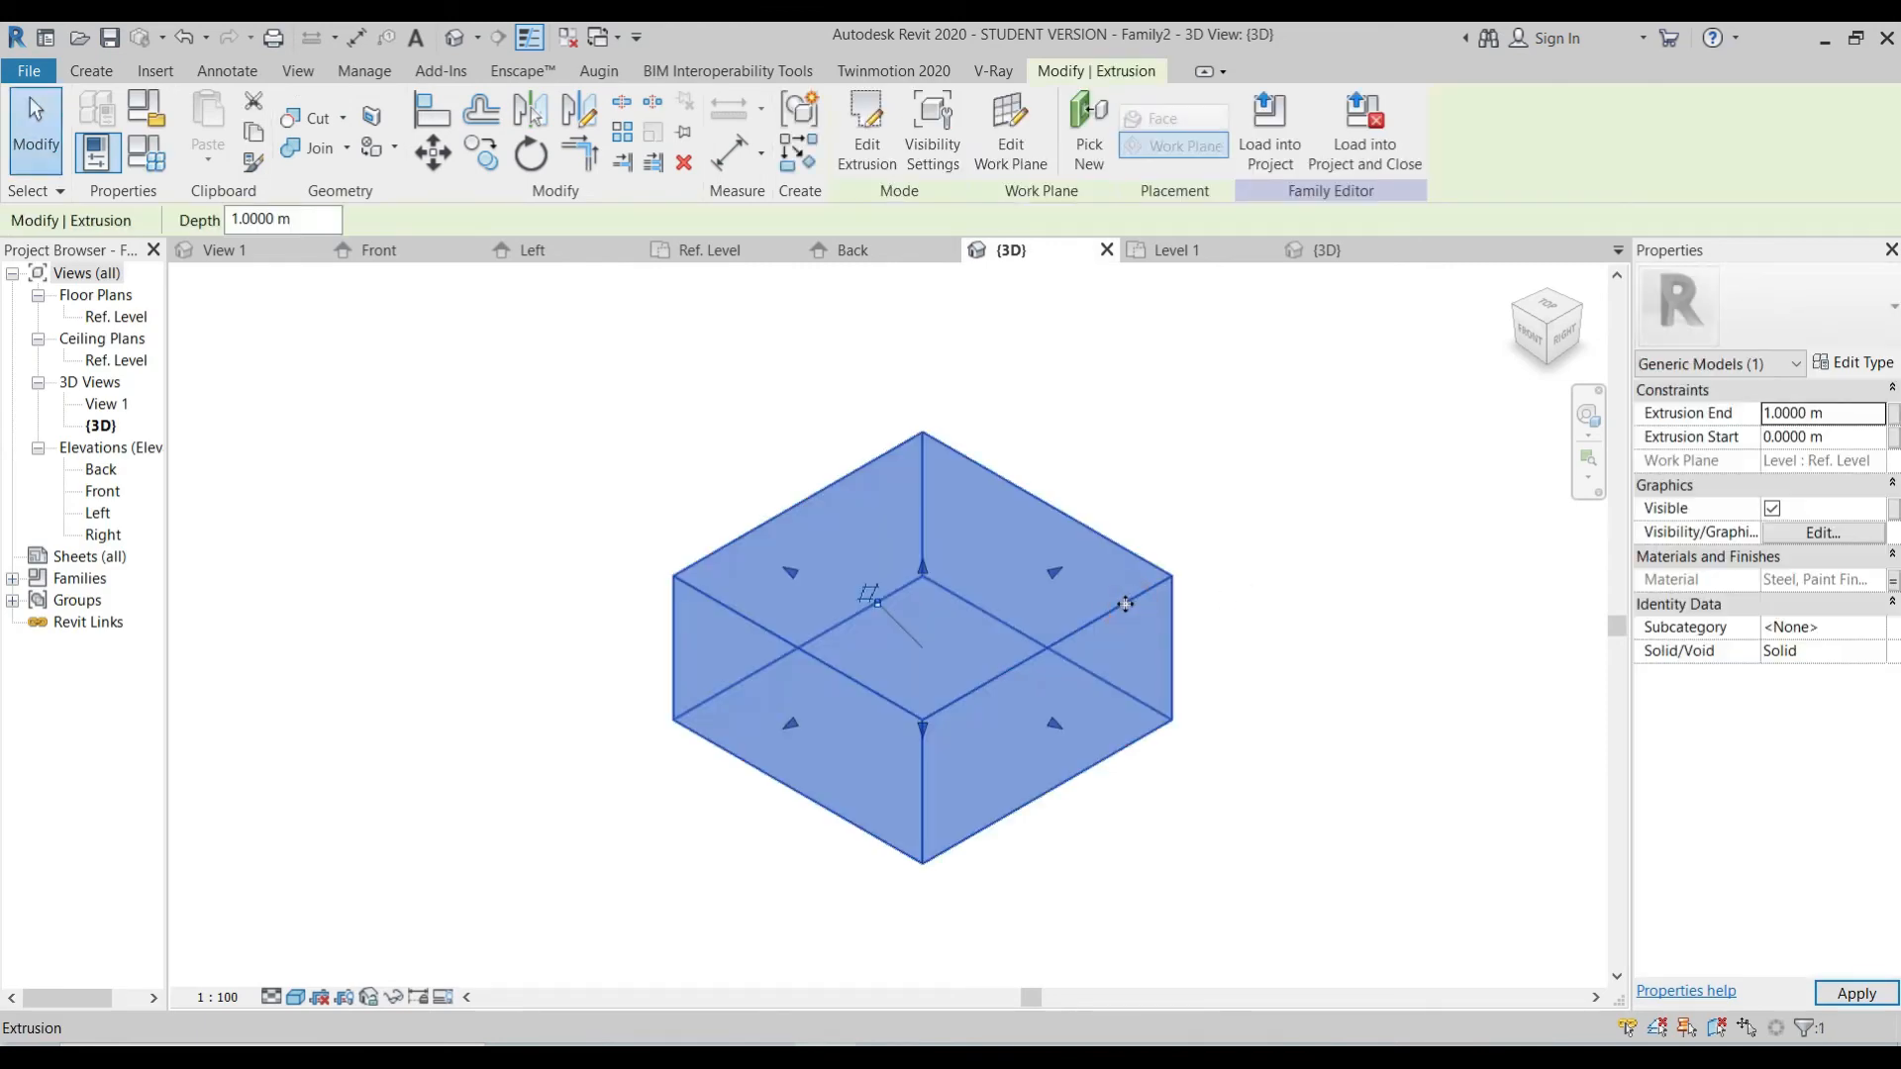
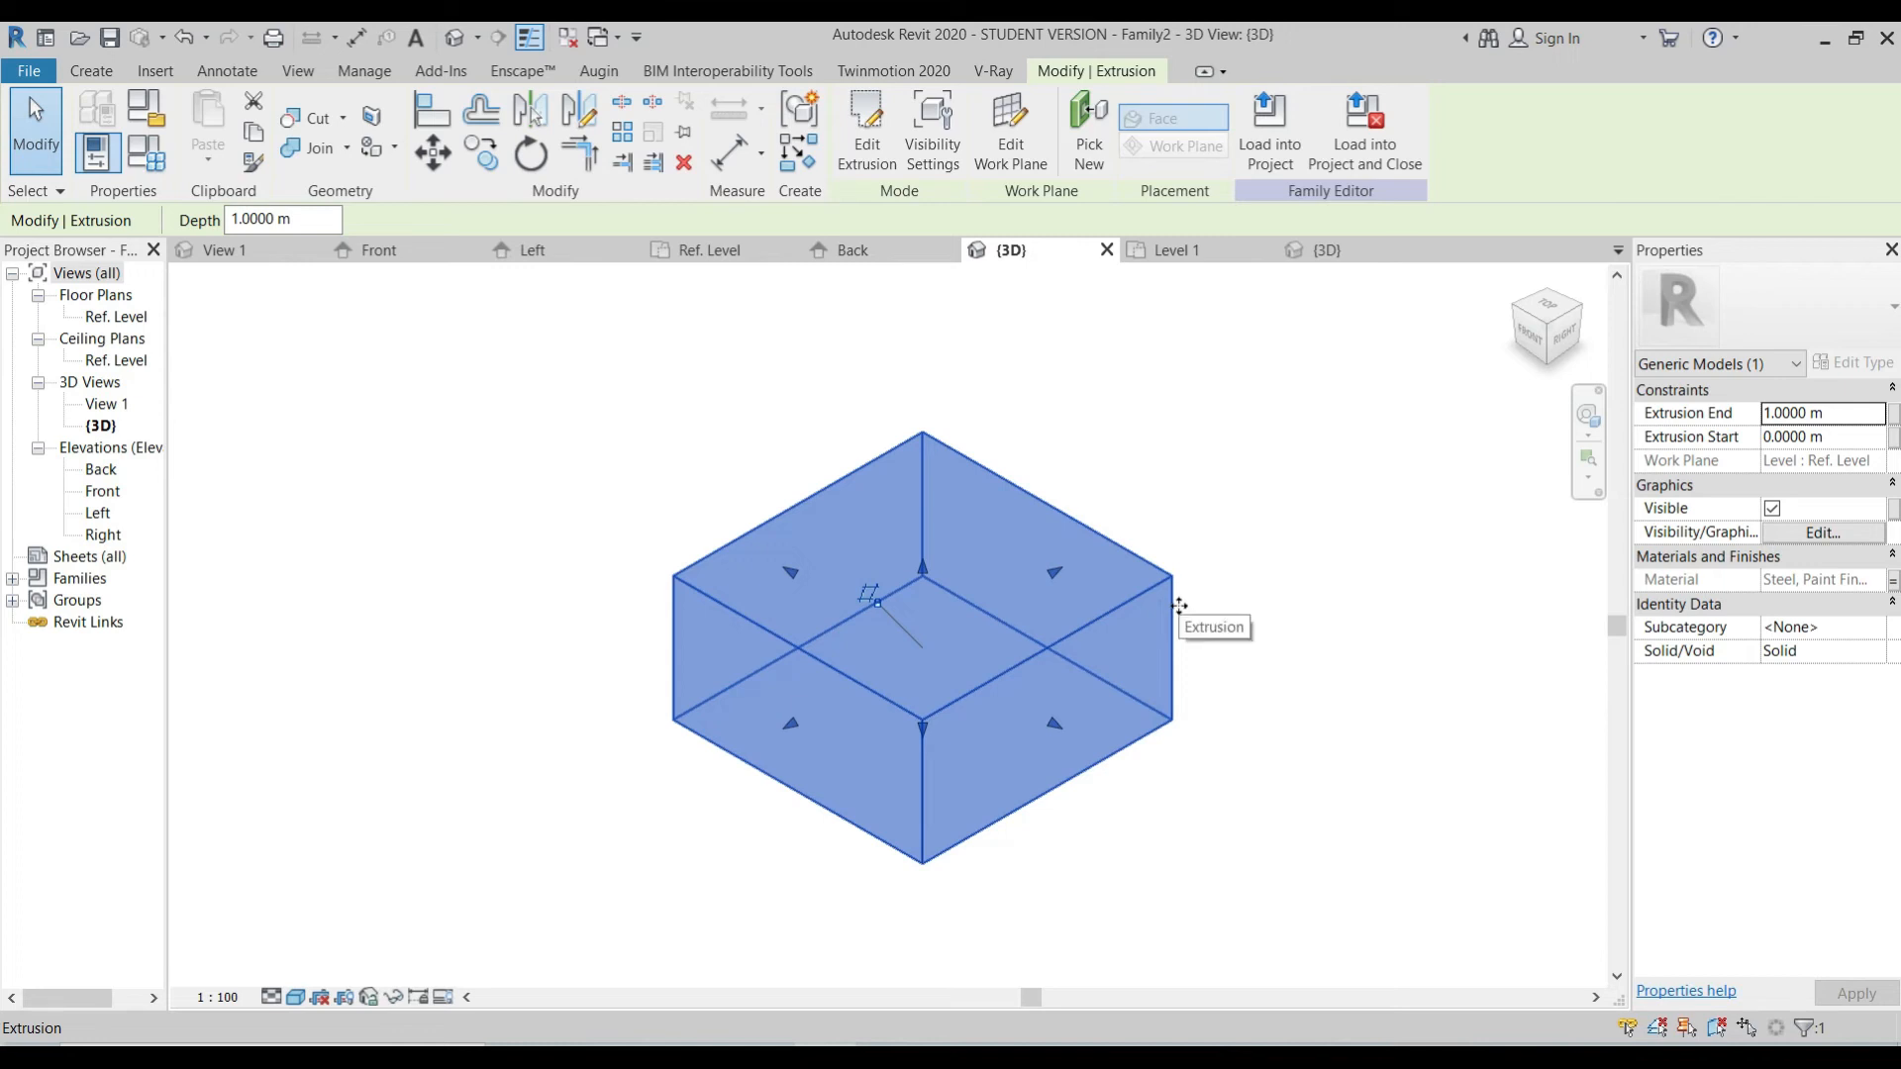
left_click(1894, 522)
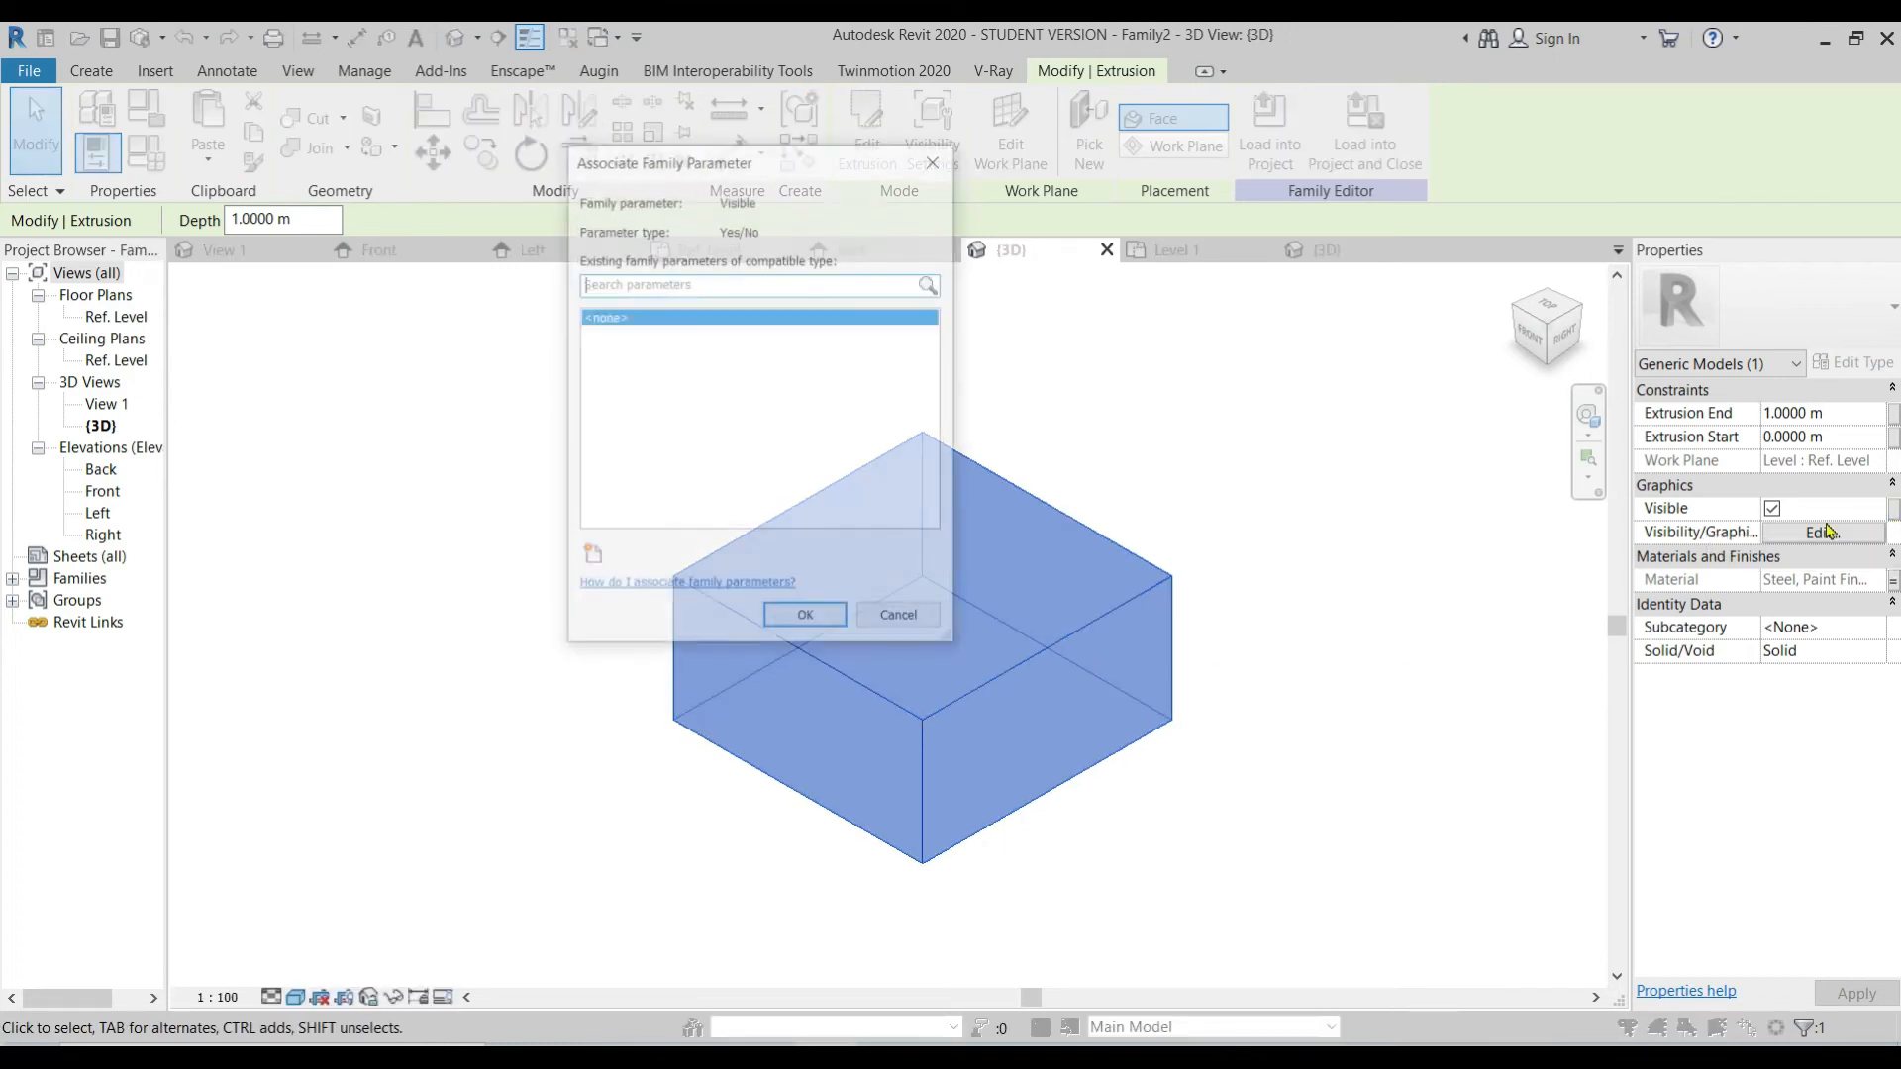
left_click(594, 557)
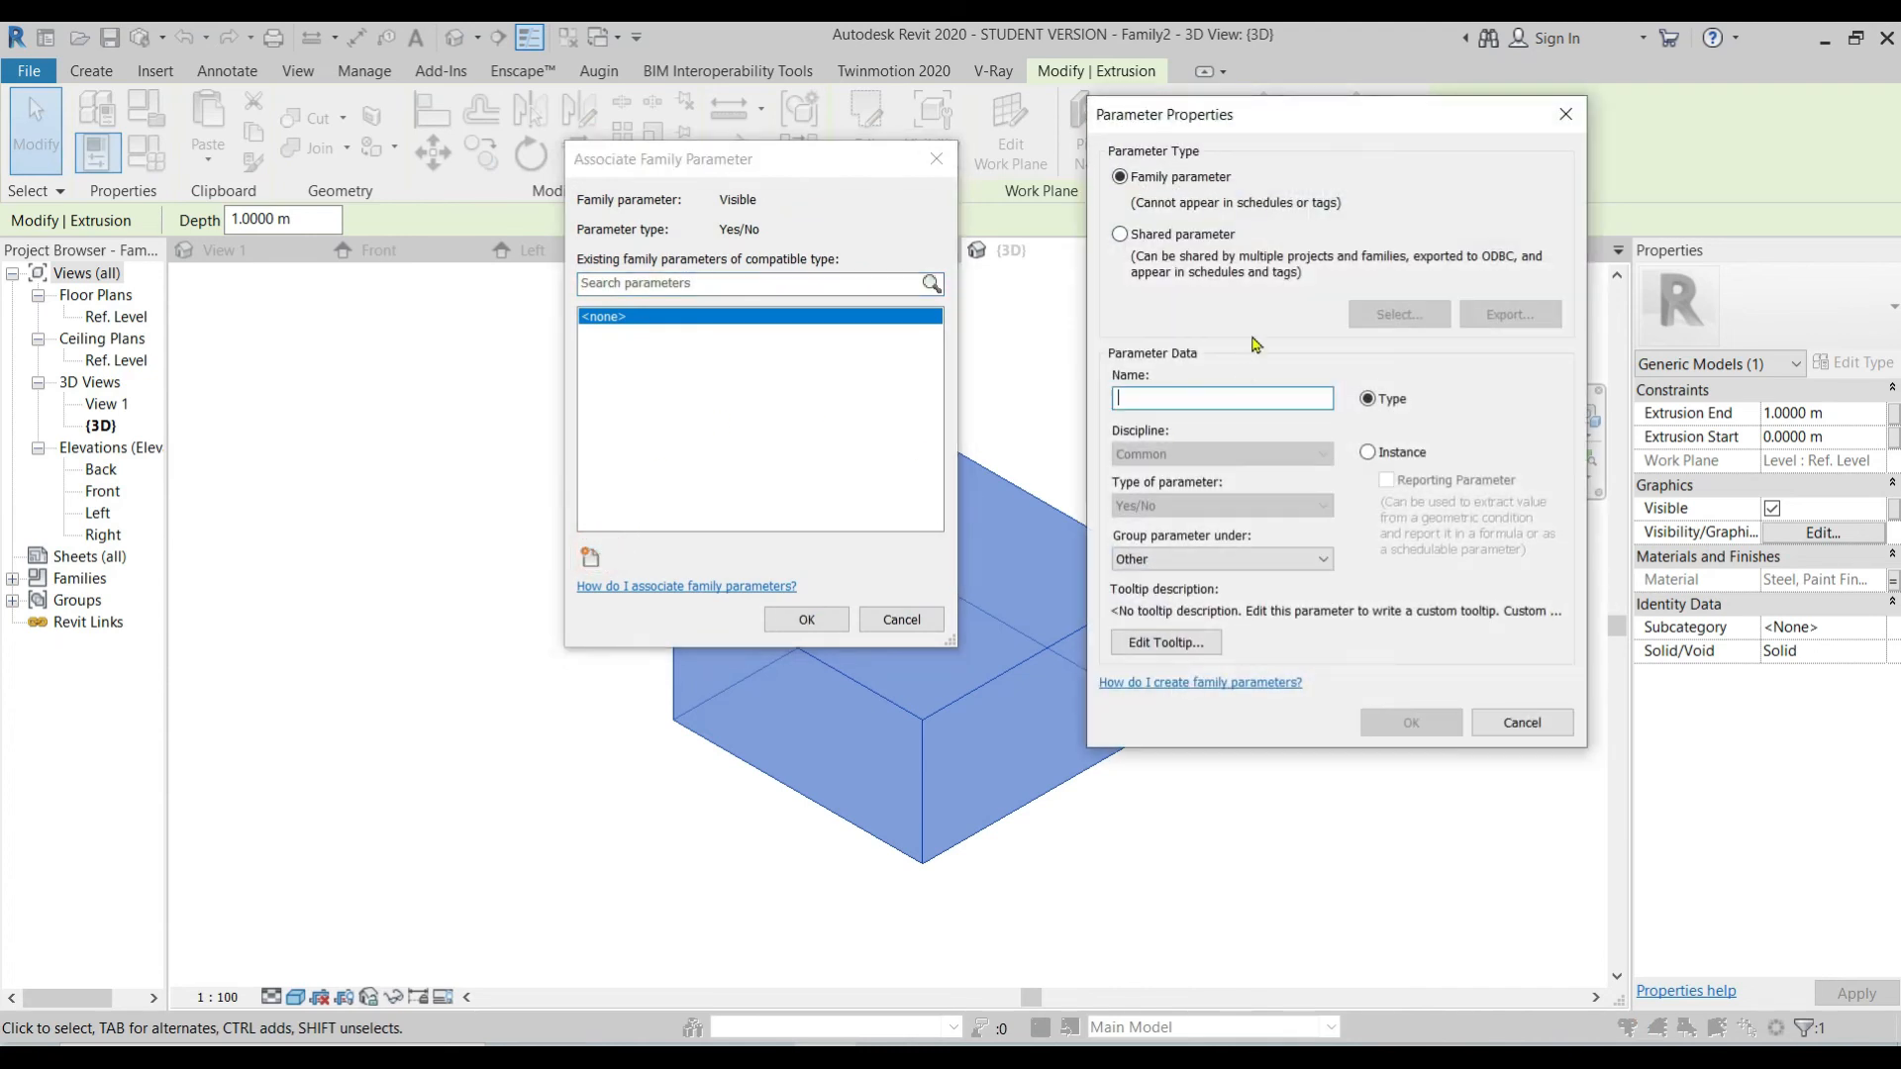
type("Visbilidad")
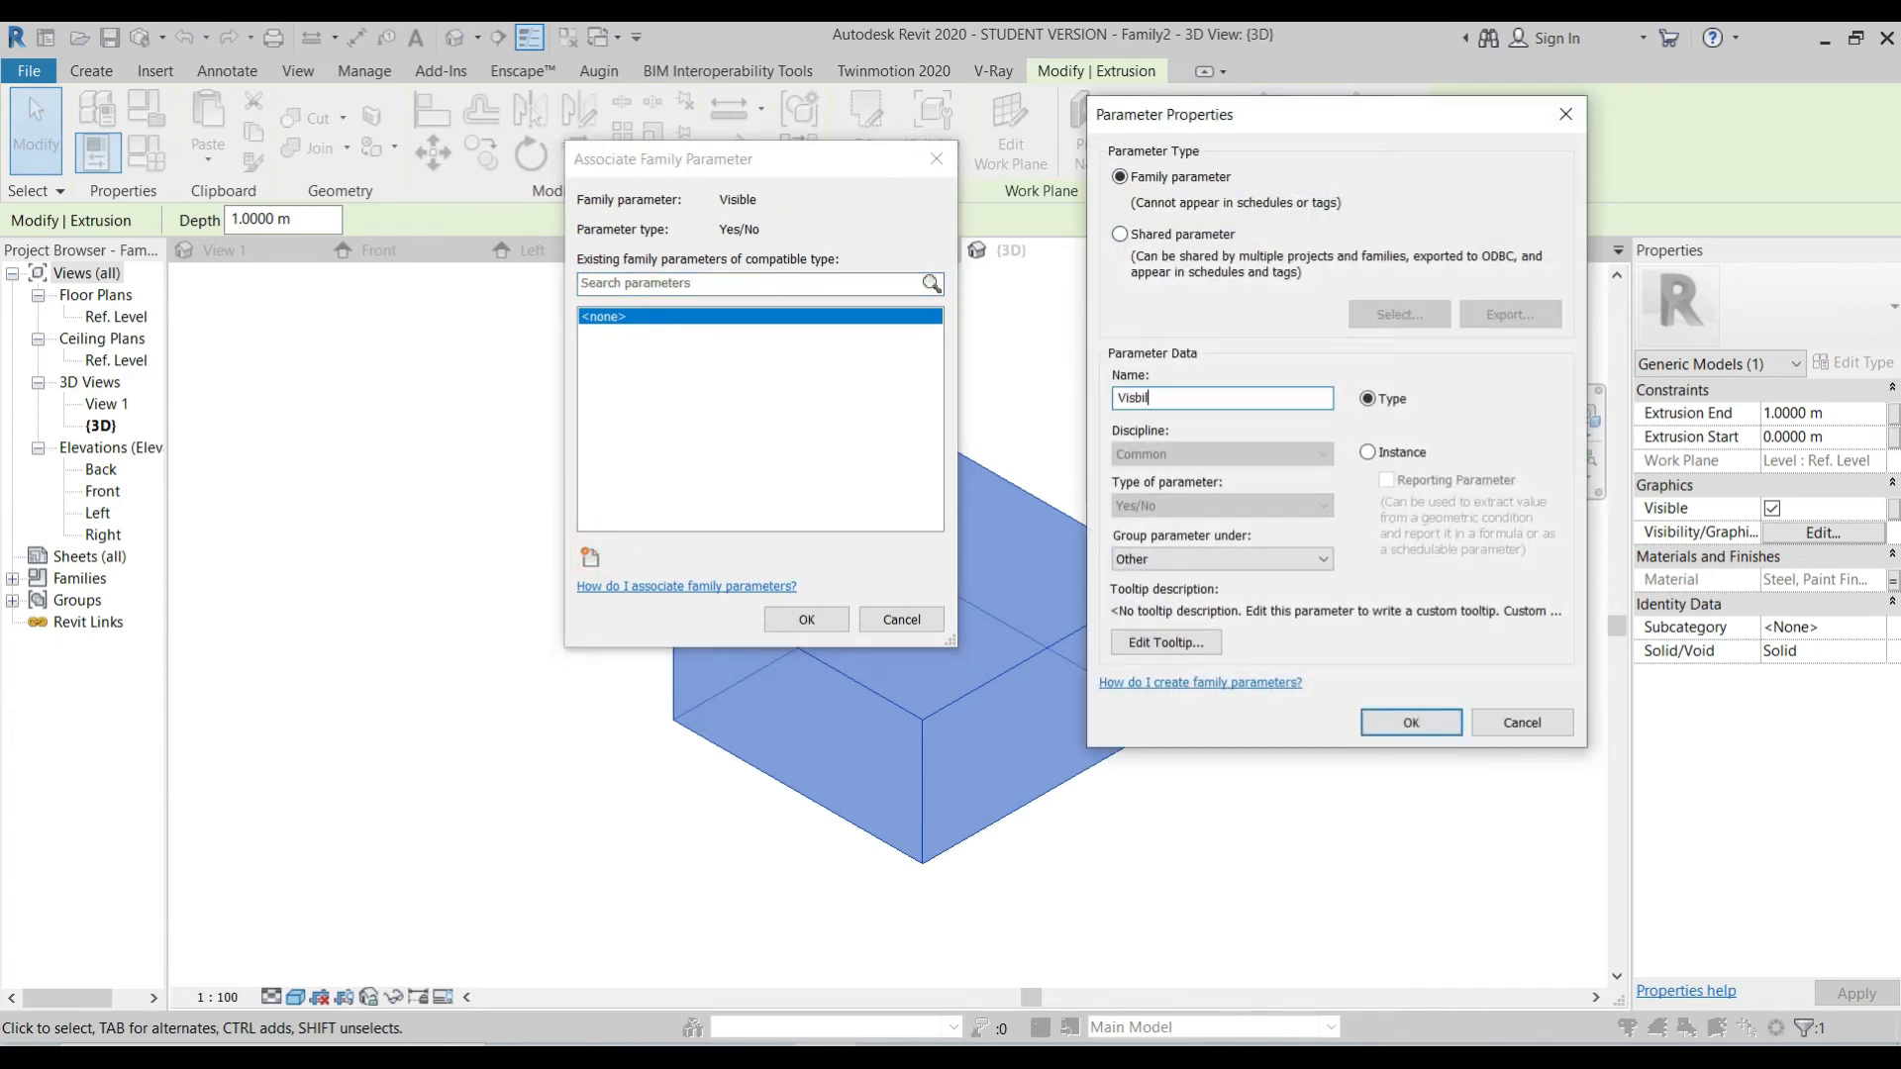
left_click(1411, 722)
left_click(806, 619)
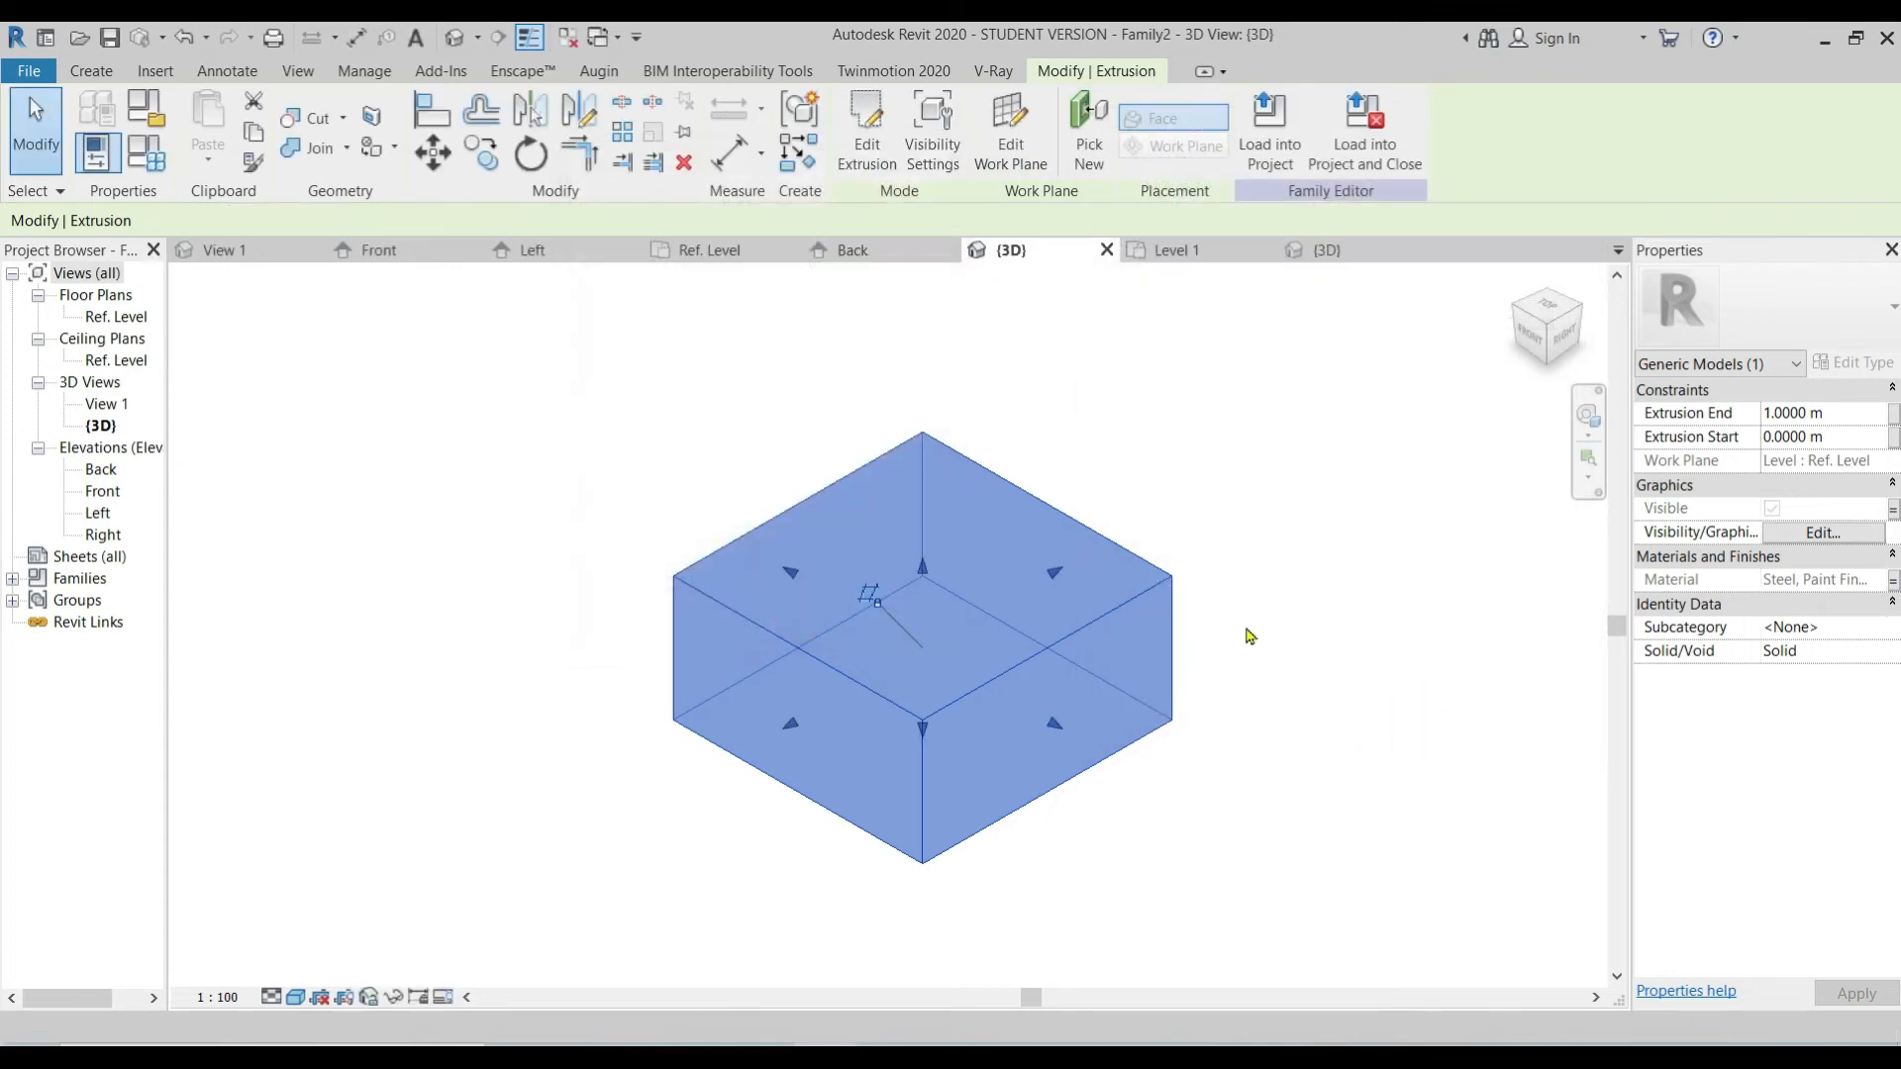
Step: Load the family with its visibility parameter into the project, overwriting the existing version, and return to the project's 3D view
left_click(1270, 134)
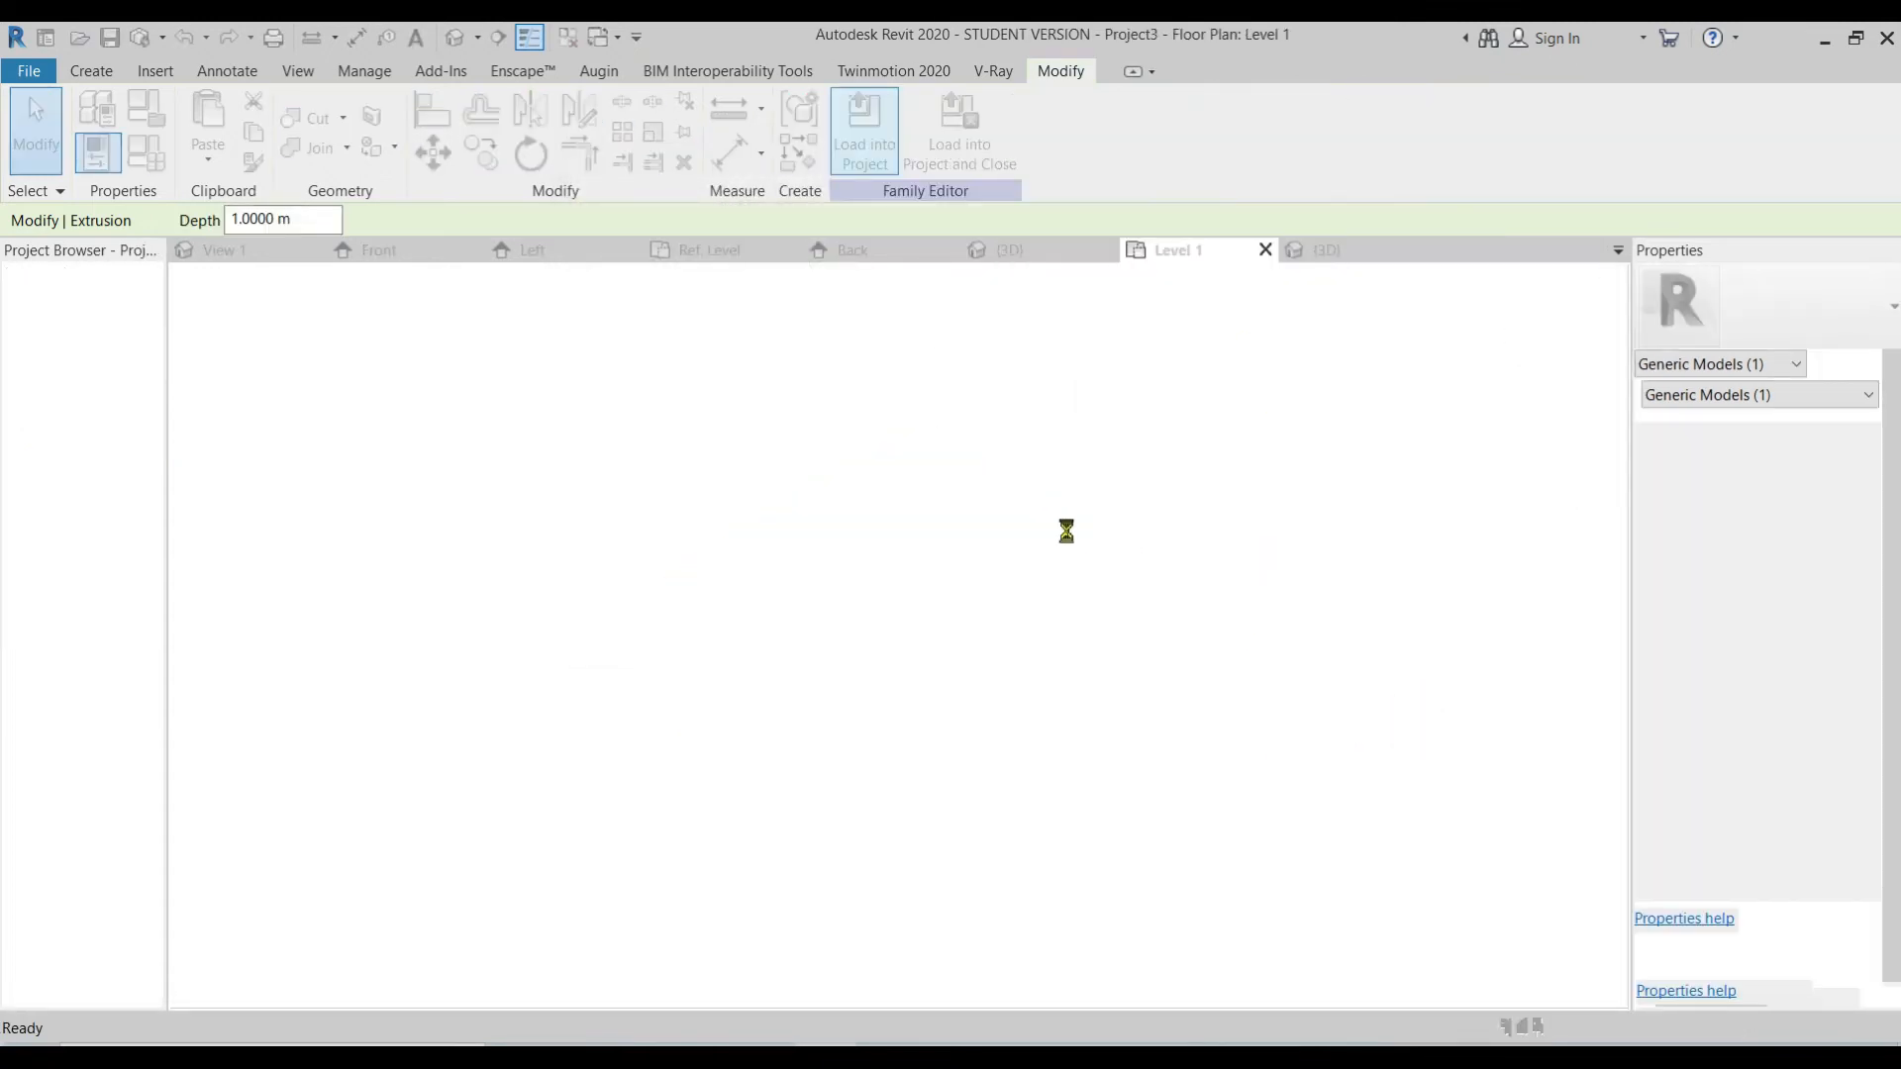
left_click(945, 459)
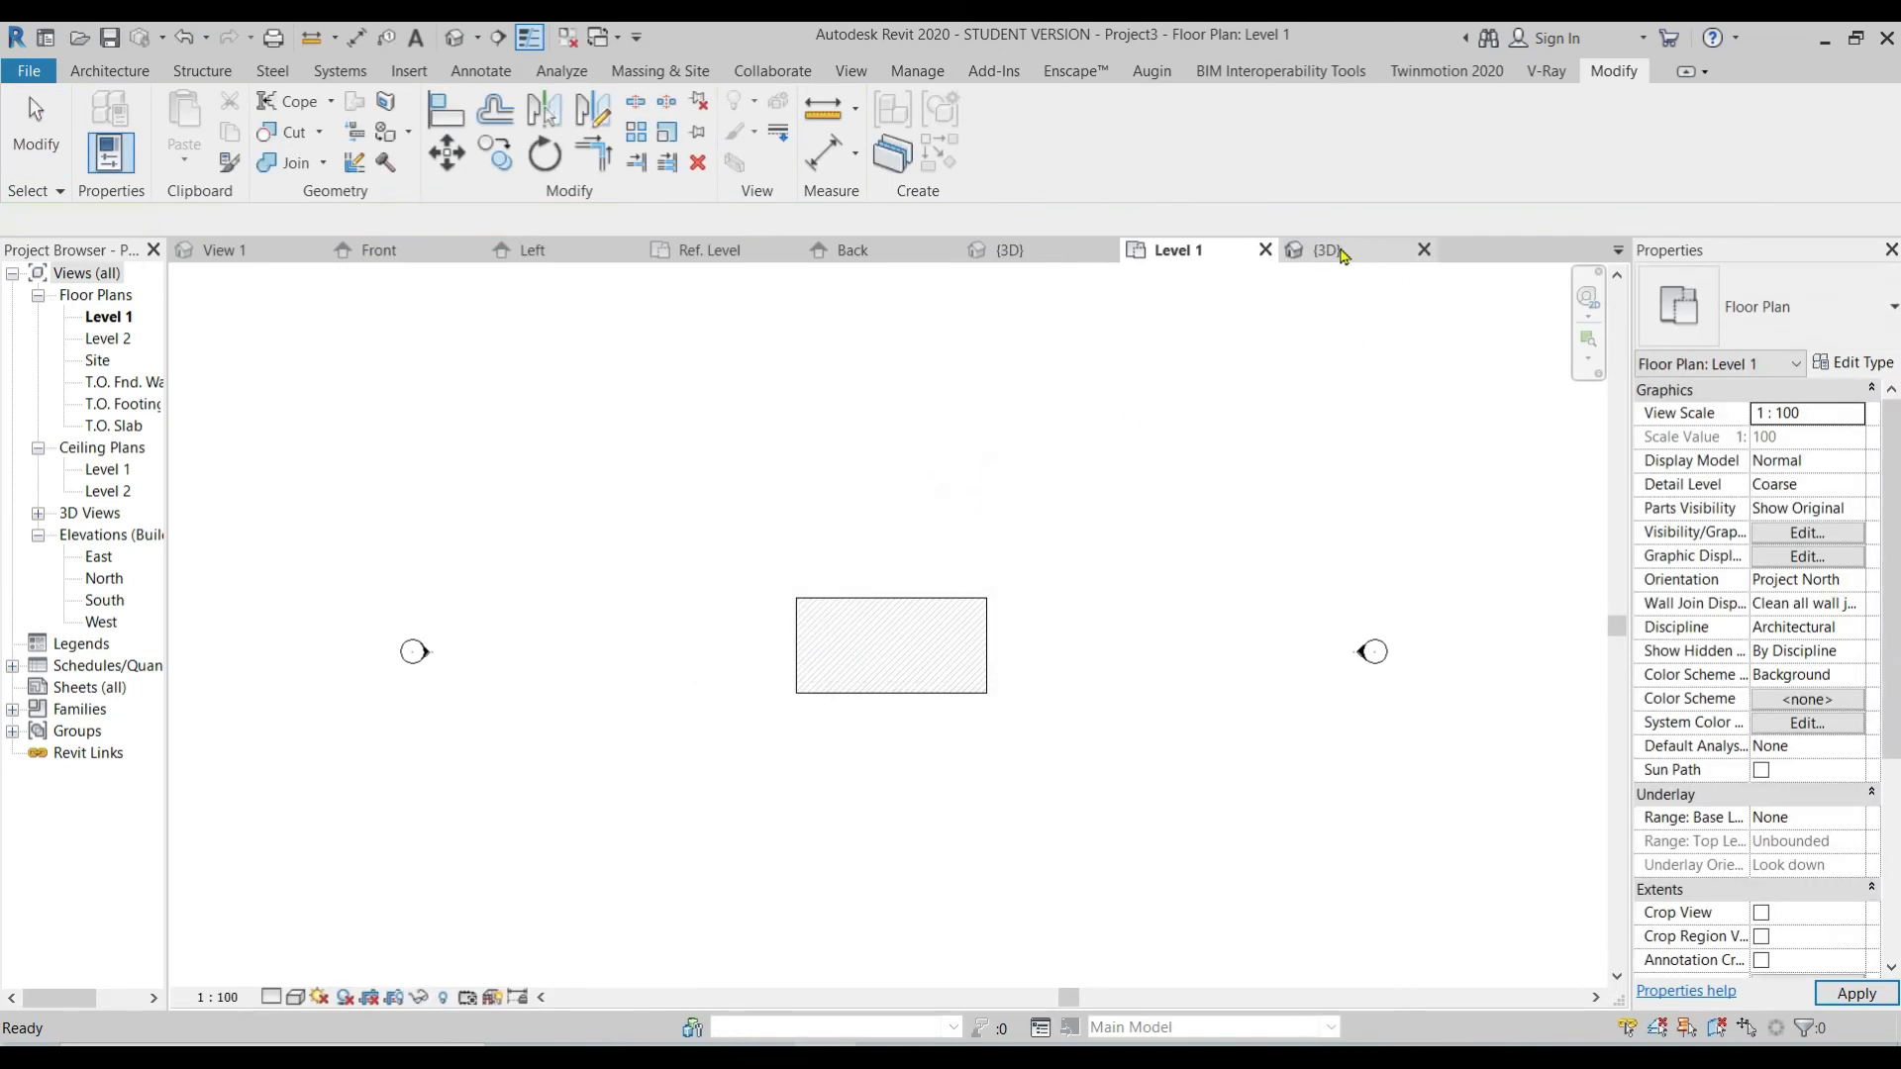
left_click(1327, 249)
Step: Disable the Visbilidad type parameter of the placed box to hide it in the project
left_click(921, 493)
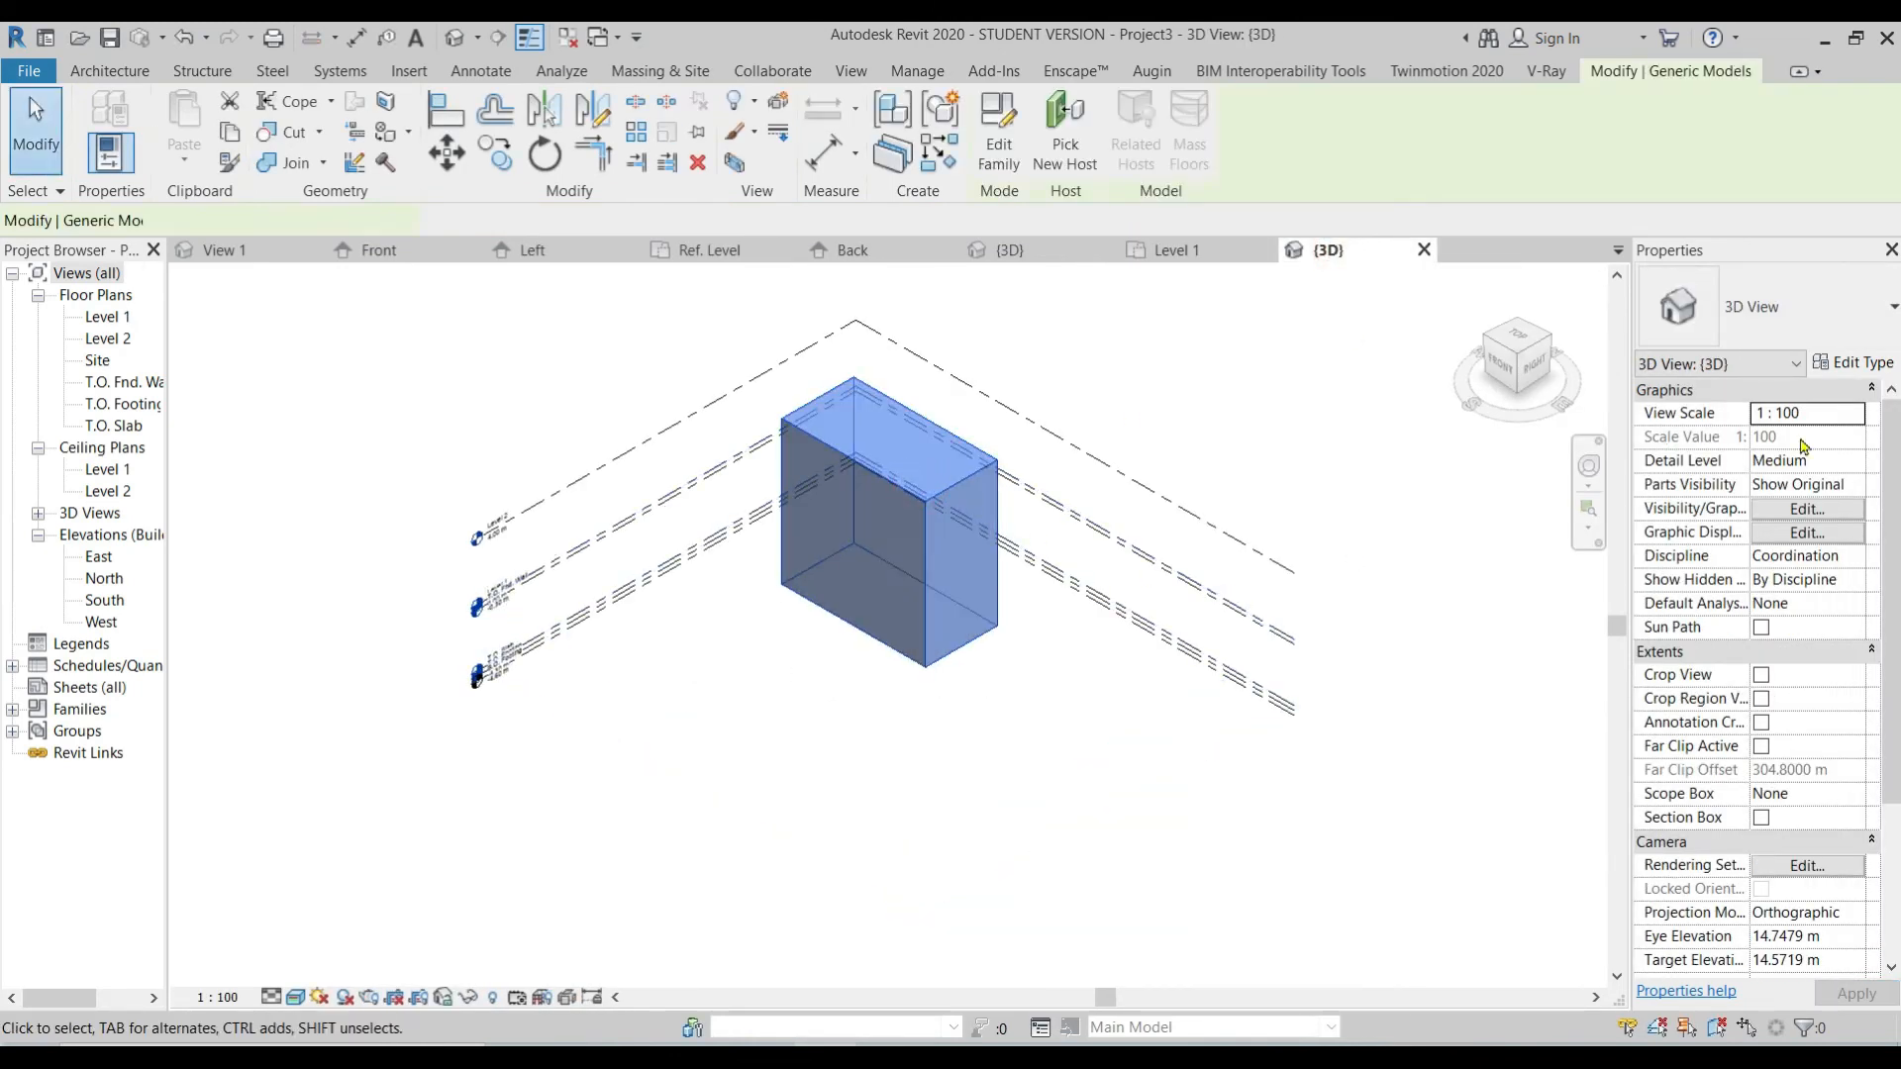
left_click(1852, 363)
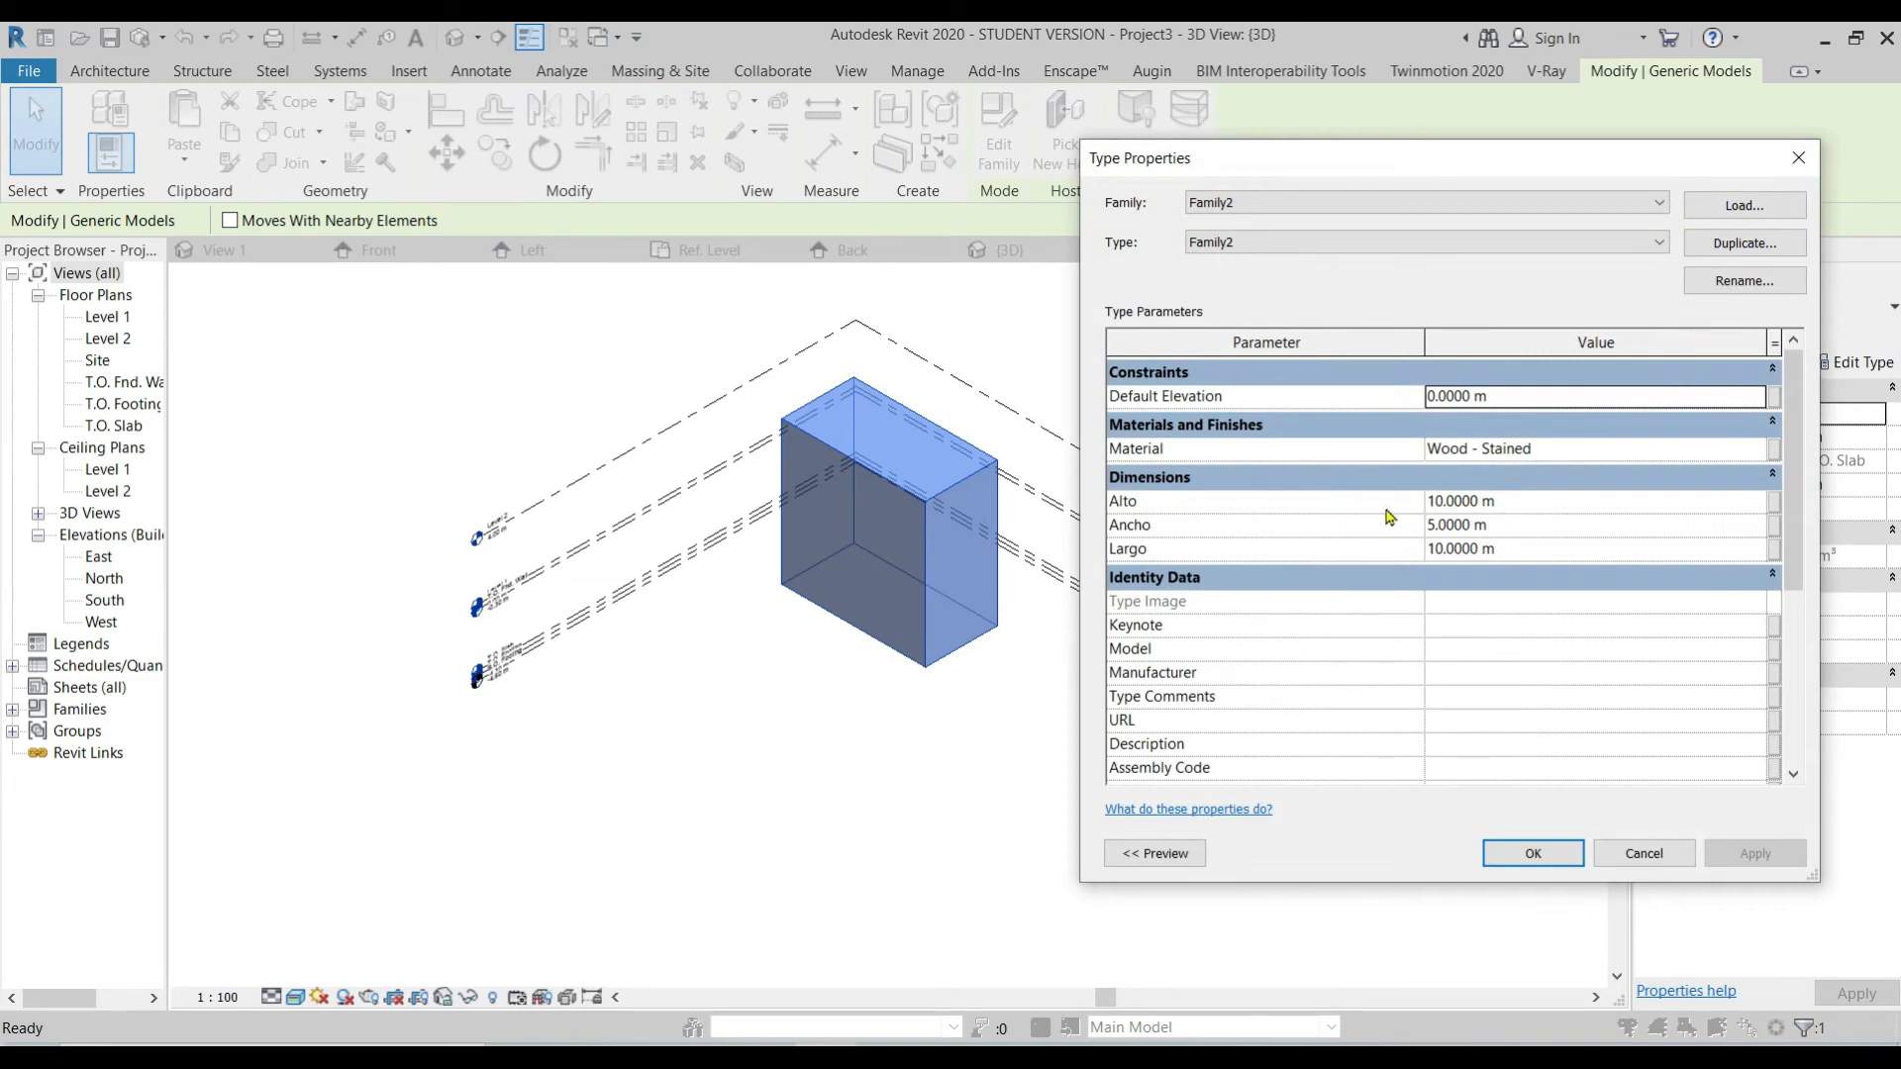
scroll(1356, 532, "down", 5)
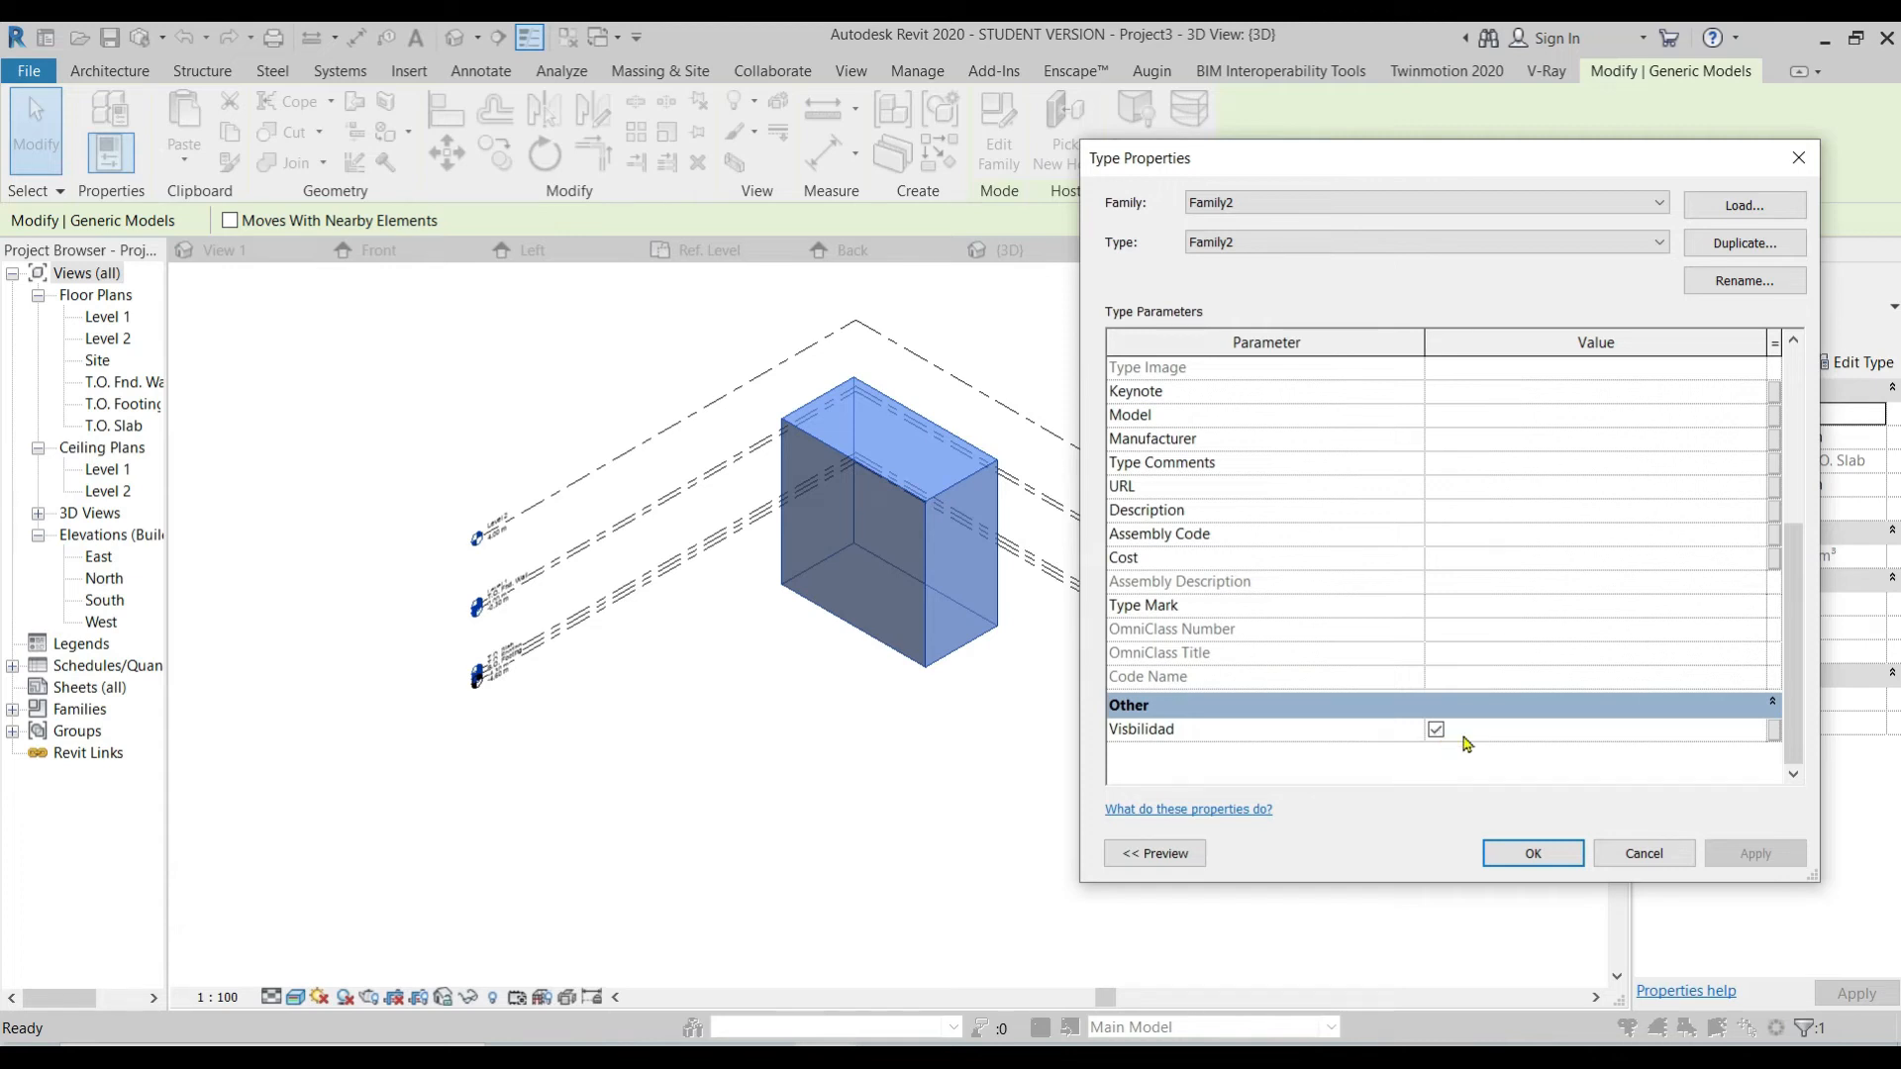
left_click(1505, 736)
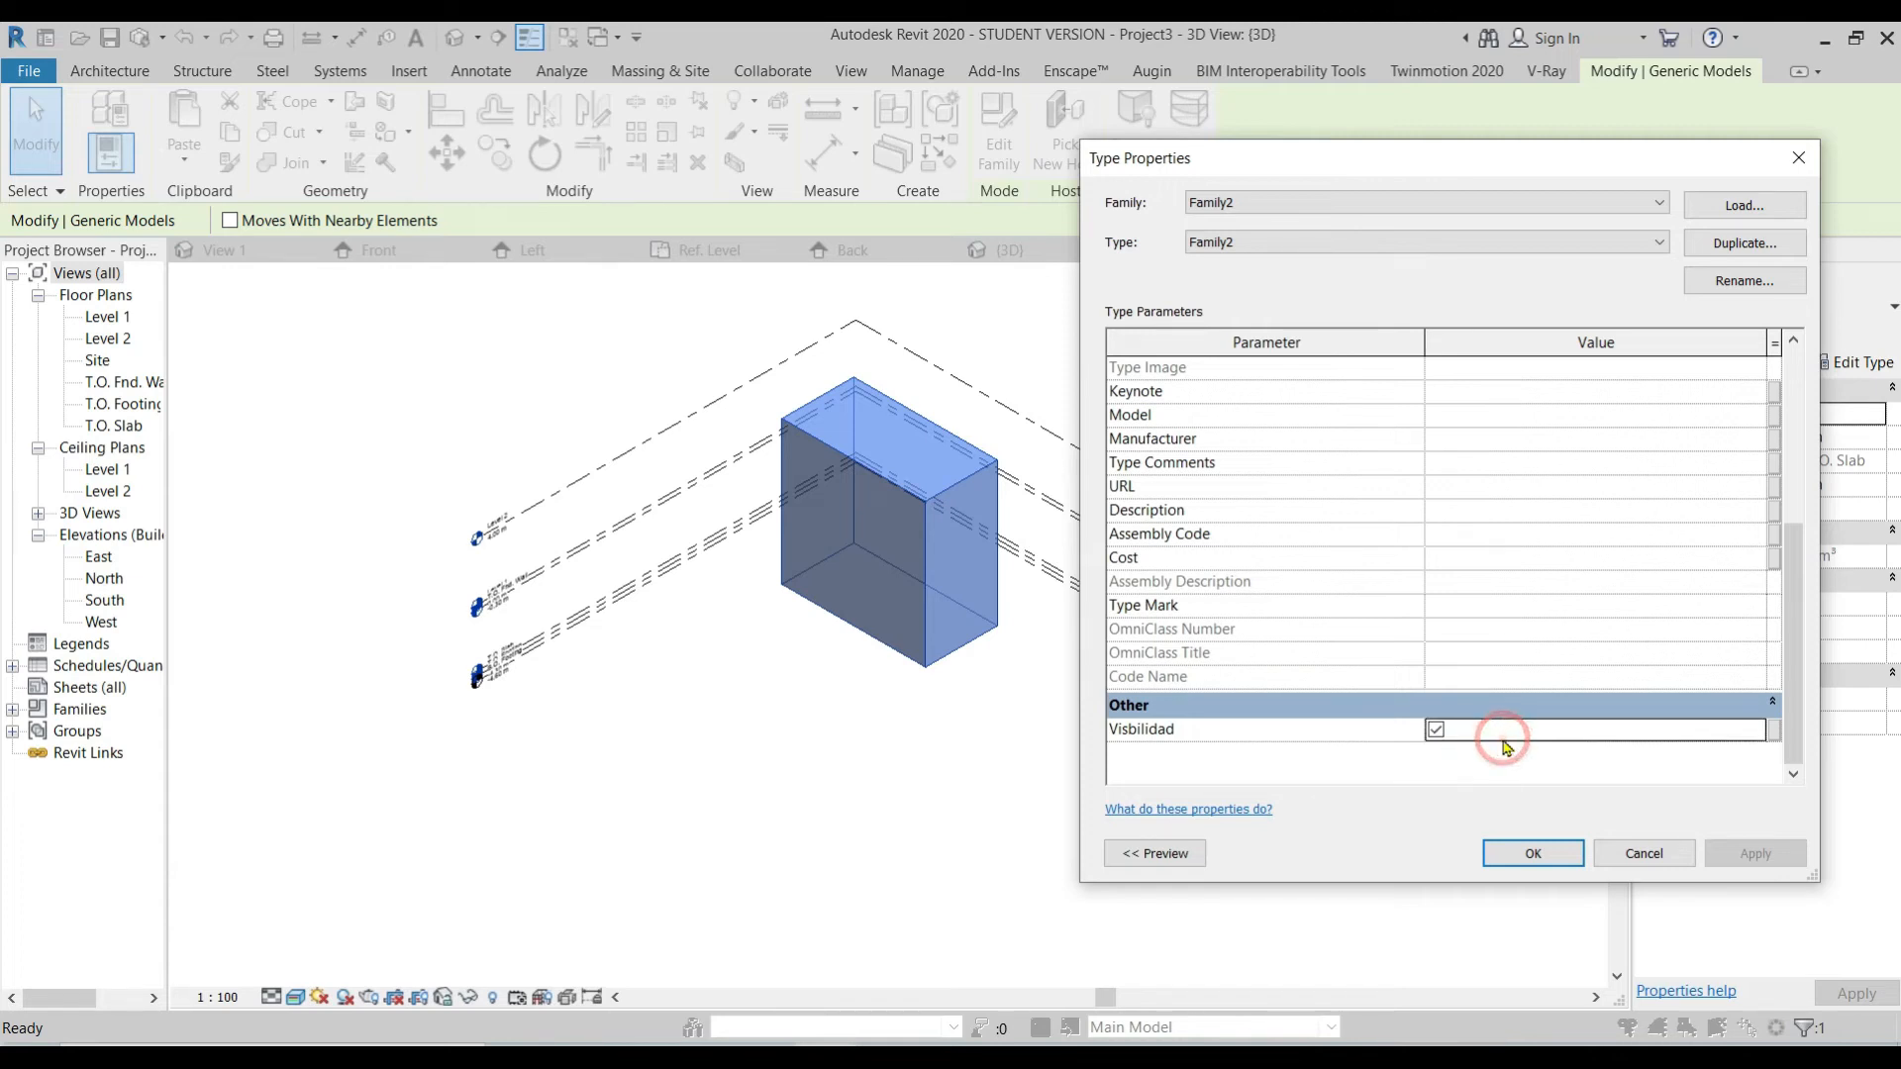
left_click(1435, 729)
left_click(1535, 853)
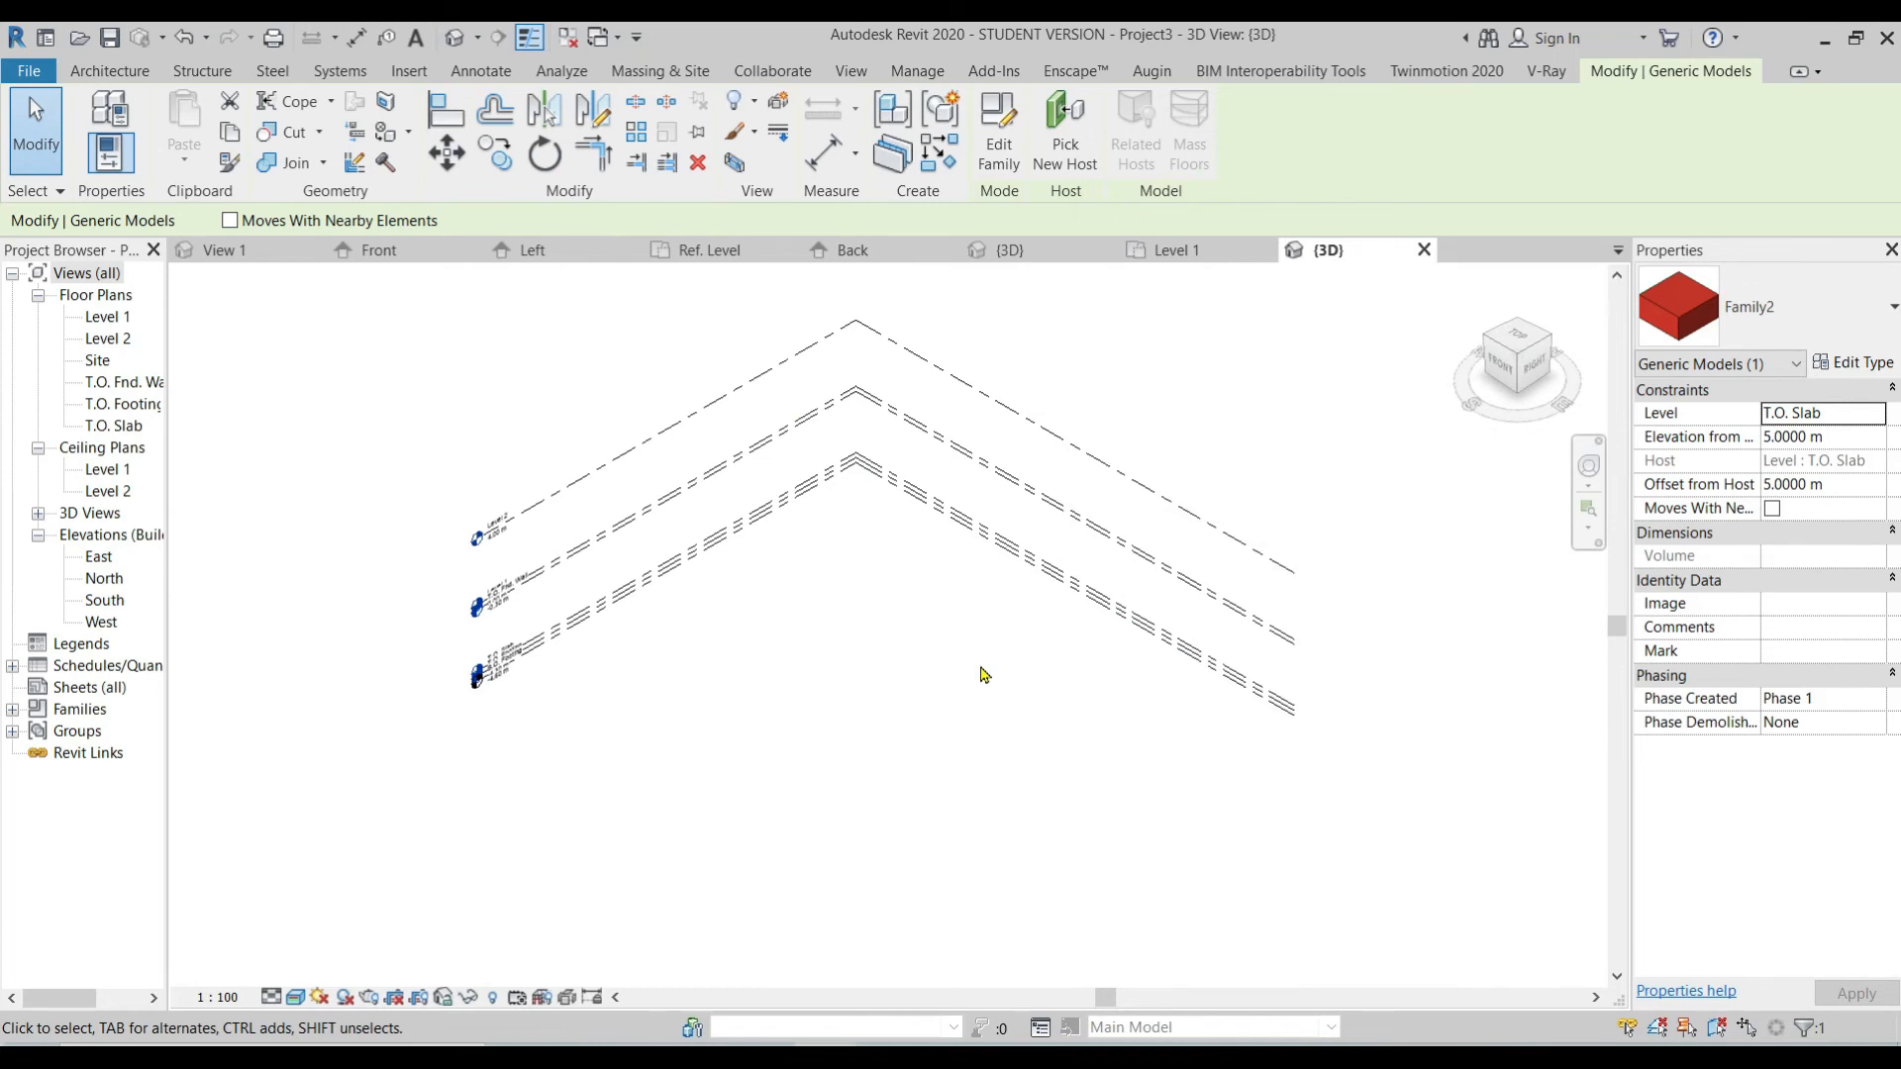
Step: Enable the Visbilidad type parameter again so the box is shown in the project, and deselect it
left_click(1850, 366)
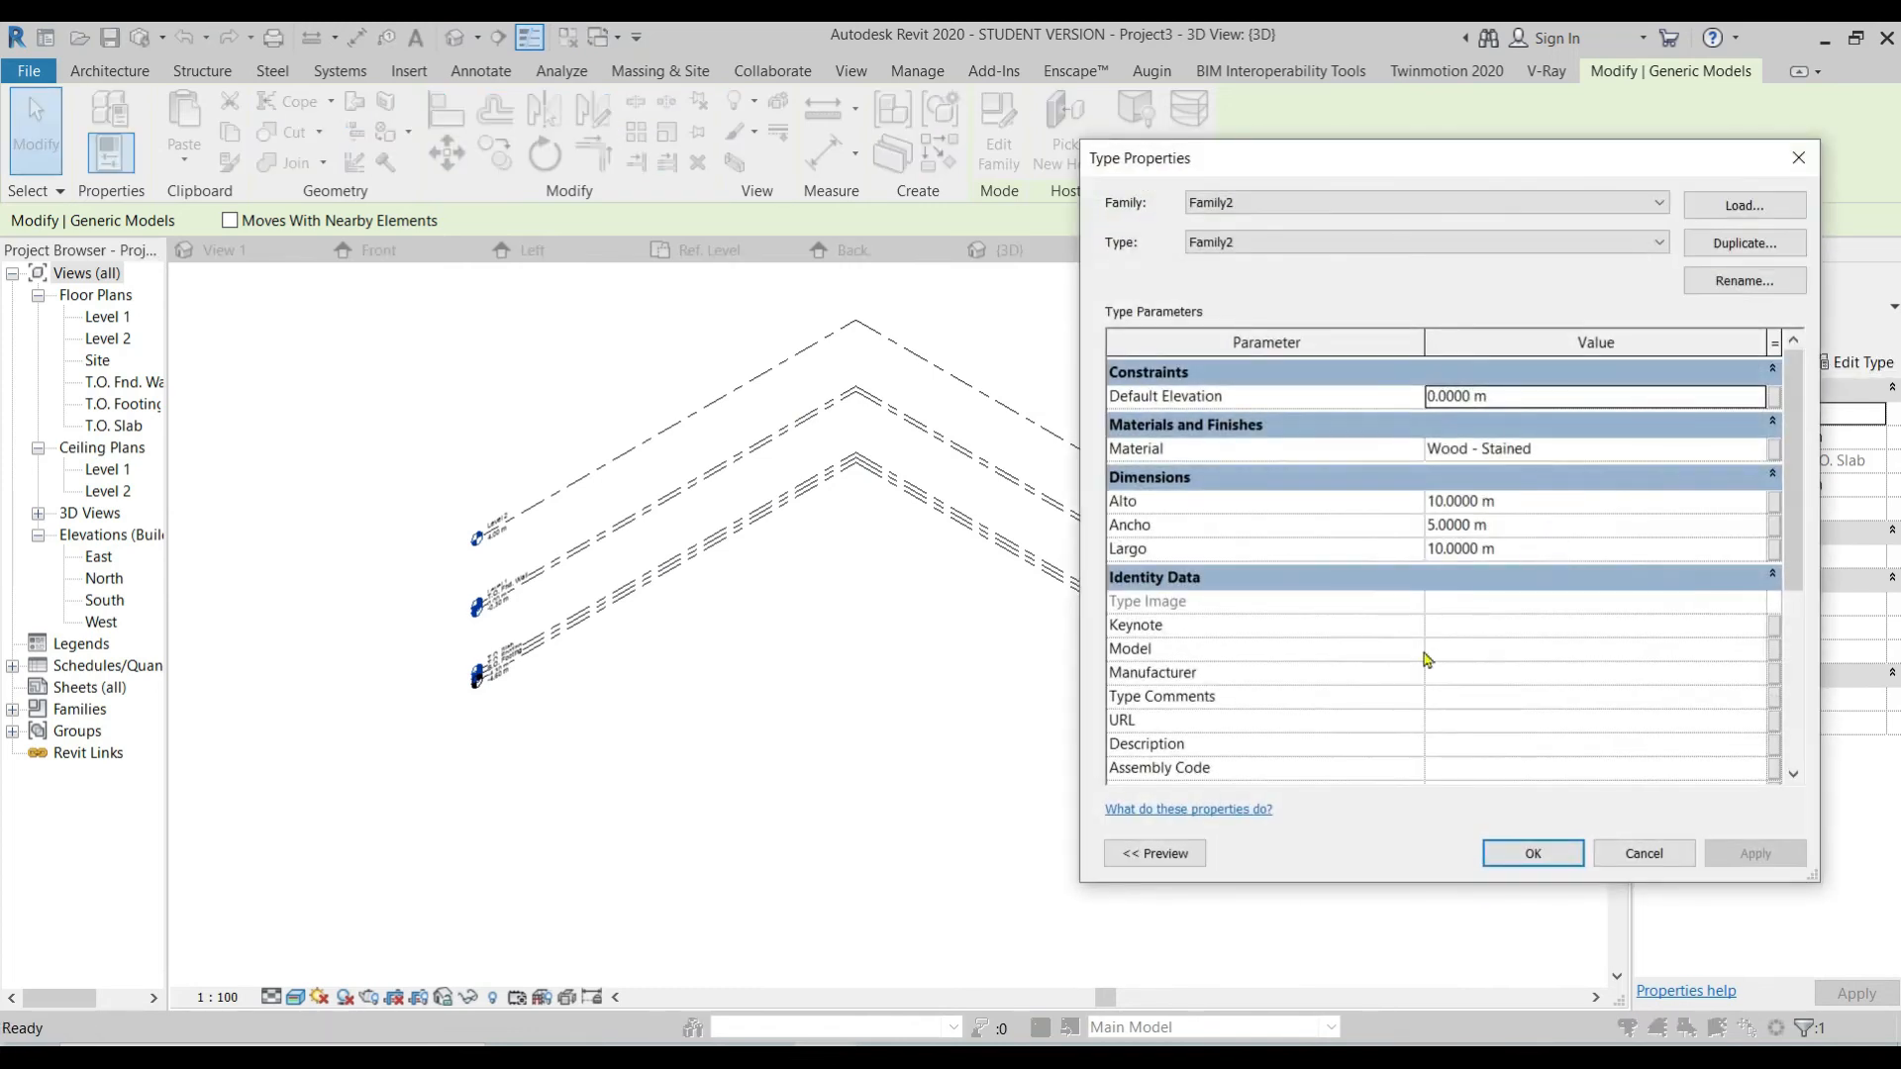
left_click(1436, 730)
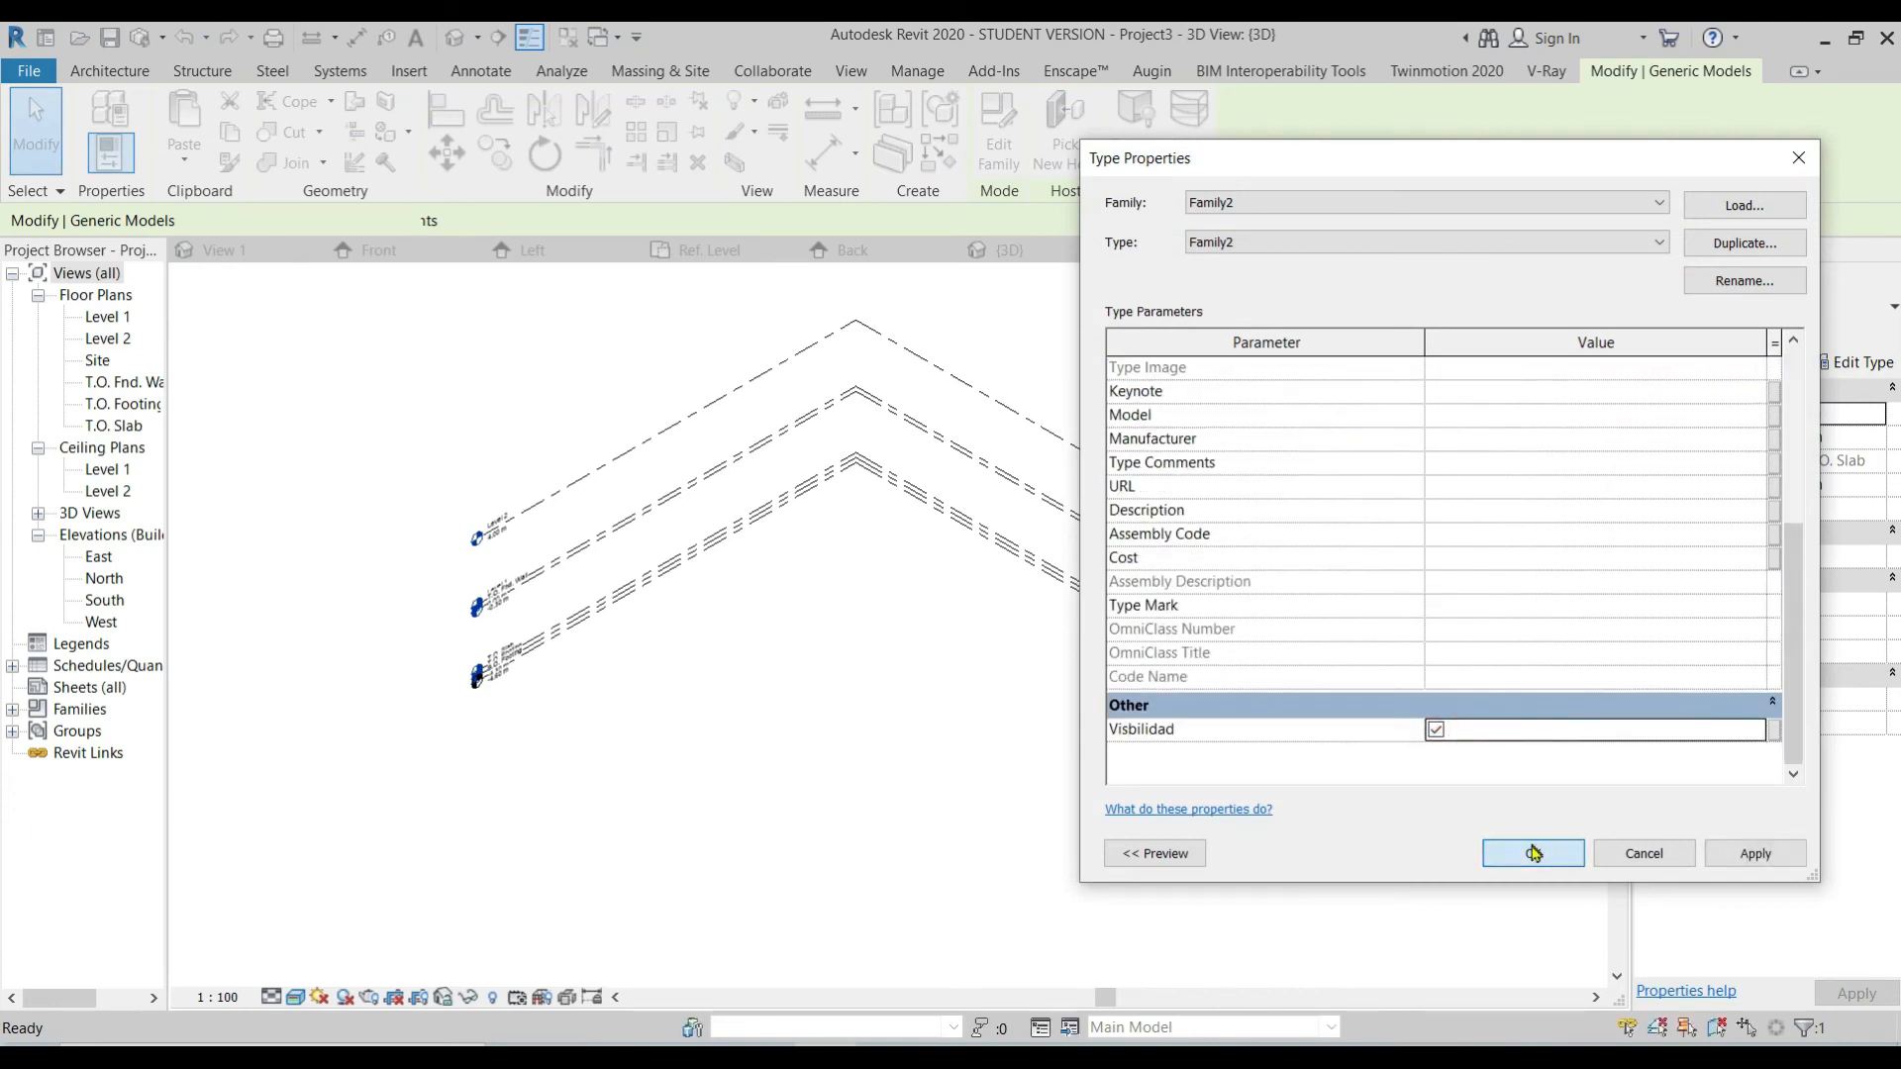
left_click(1533, 854)
left_click(1053, 738)
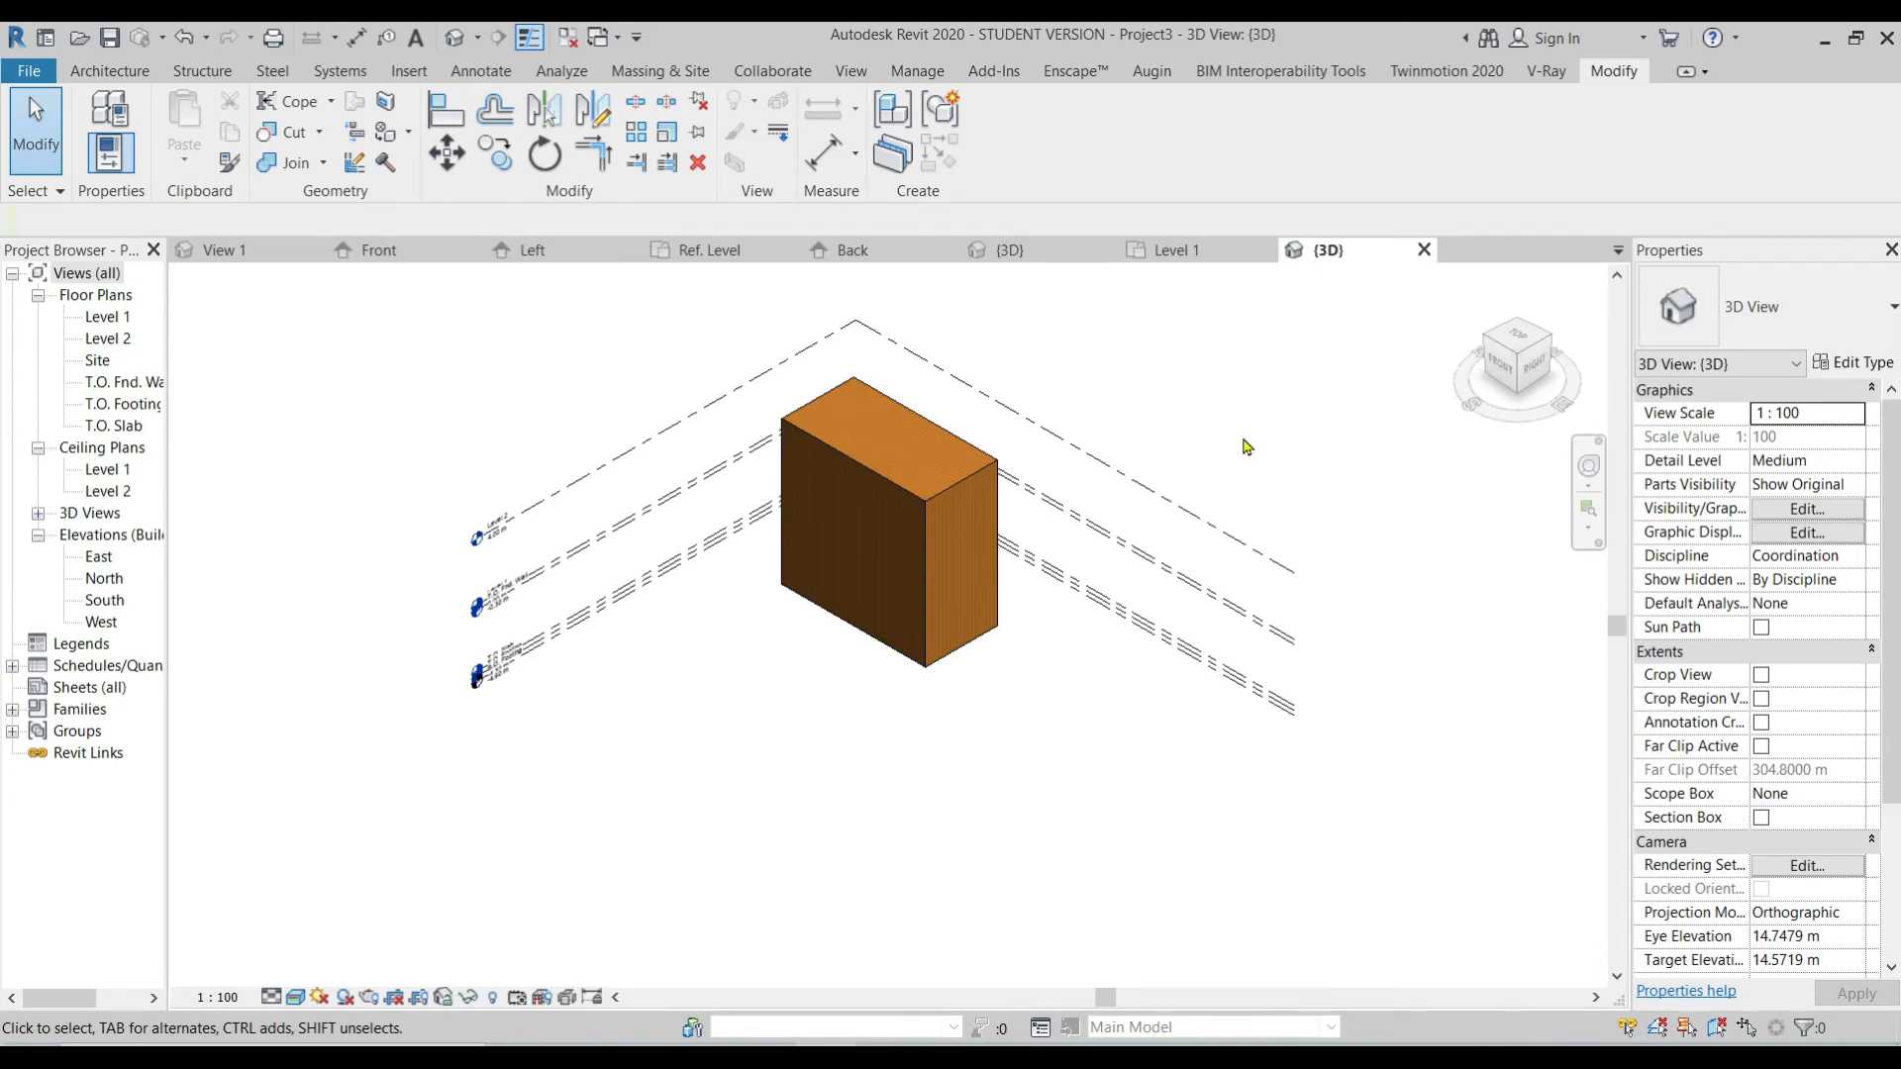
Step: Copy the box to two new positions in front of the original in the 3D view and end the Copy command
left_click(934, 506)
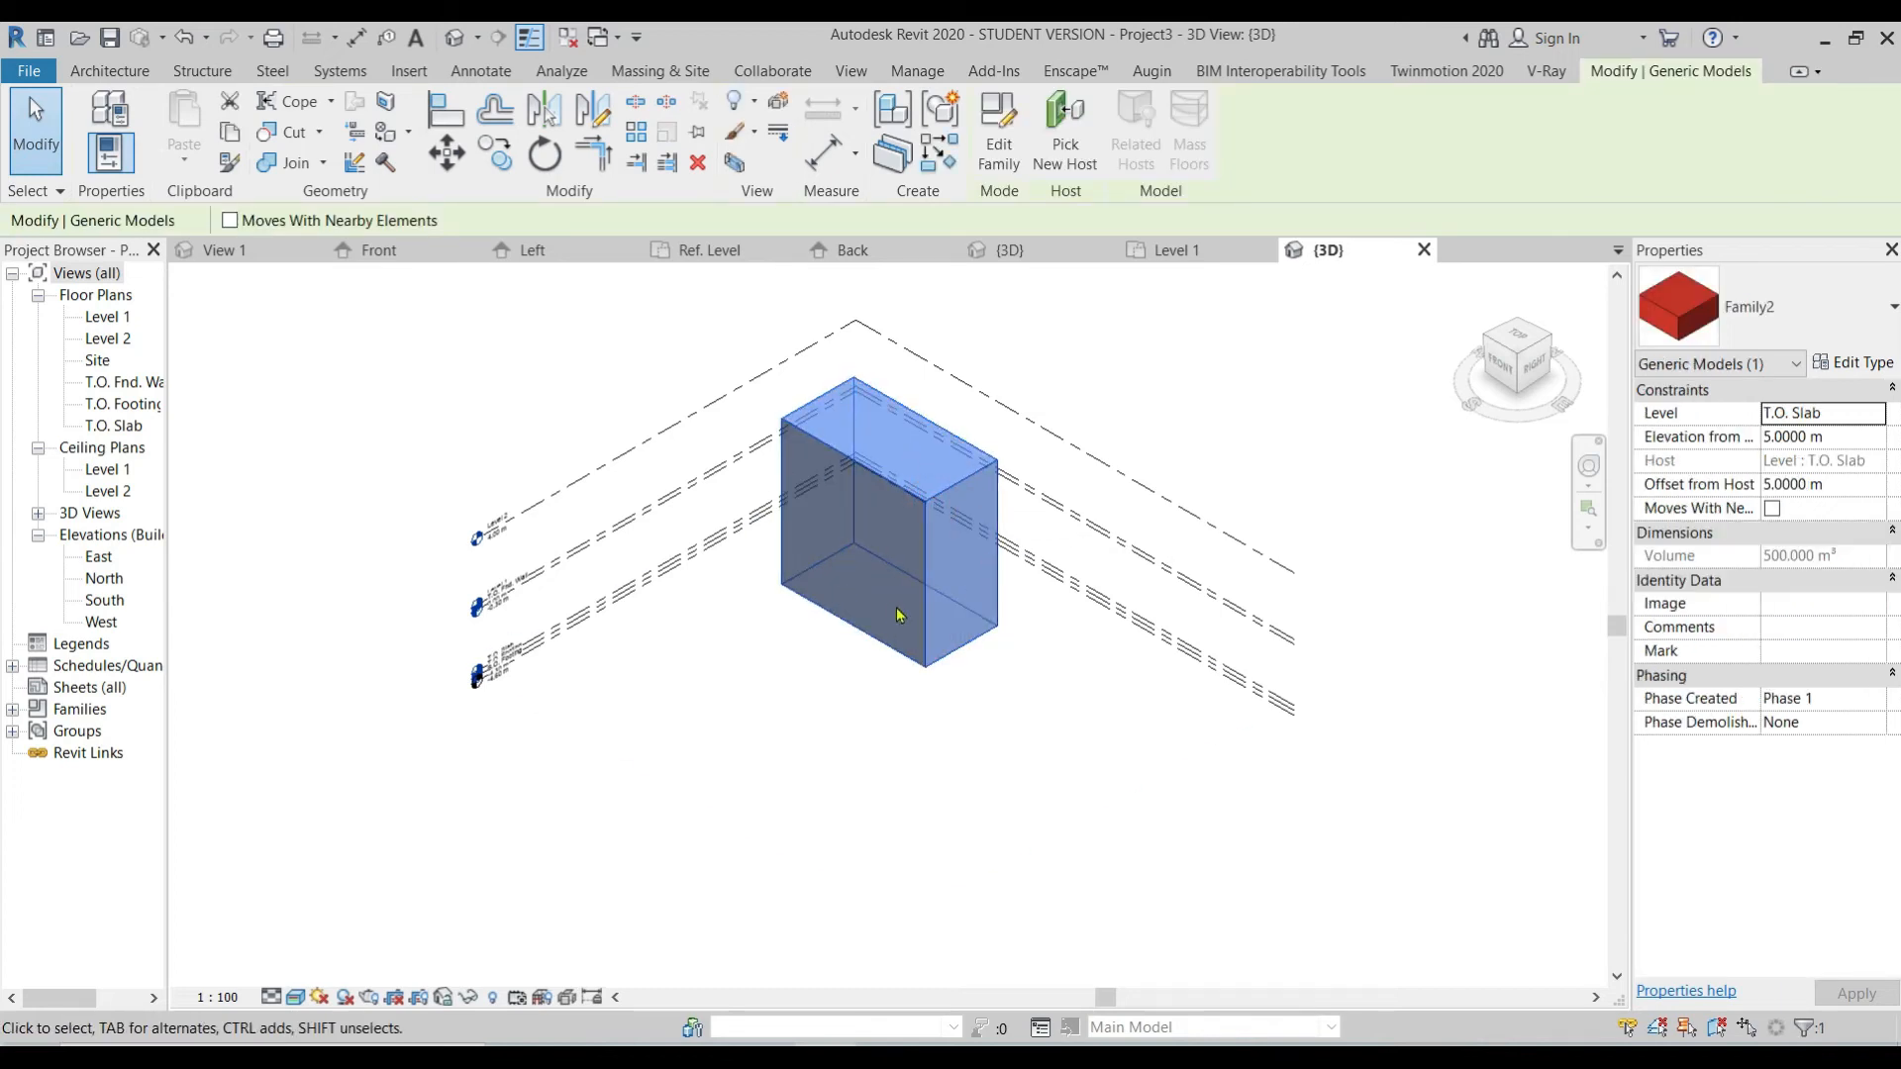
left_click(495, 154)
left_click(1042, 675)
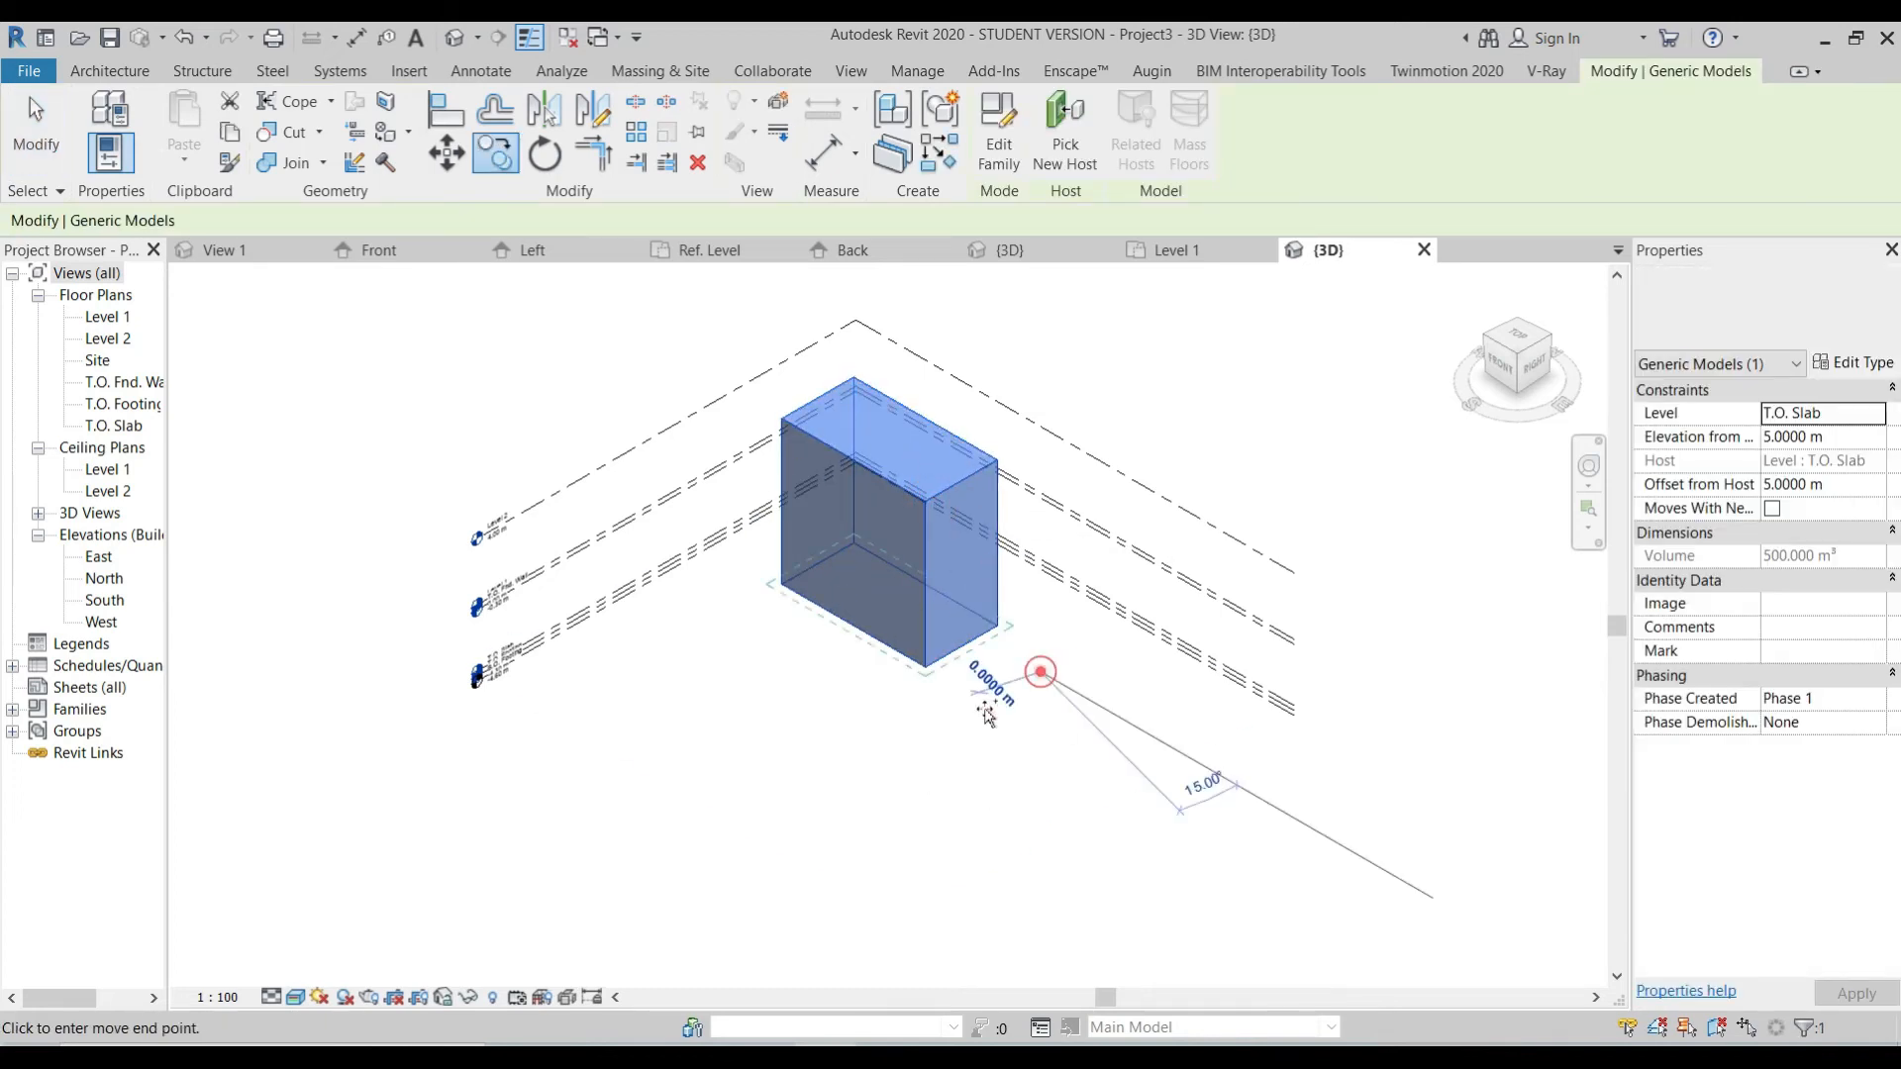
left_click(882, 733)
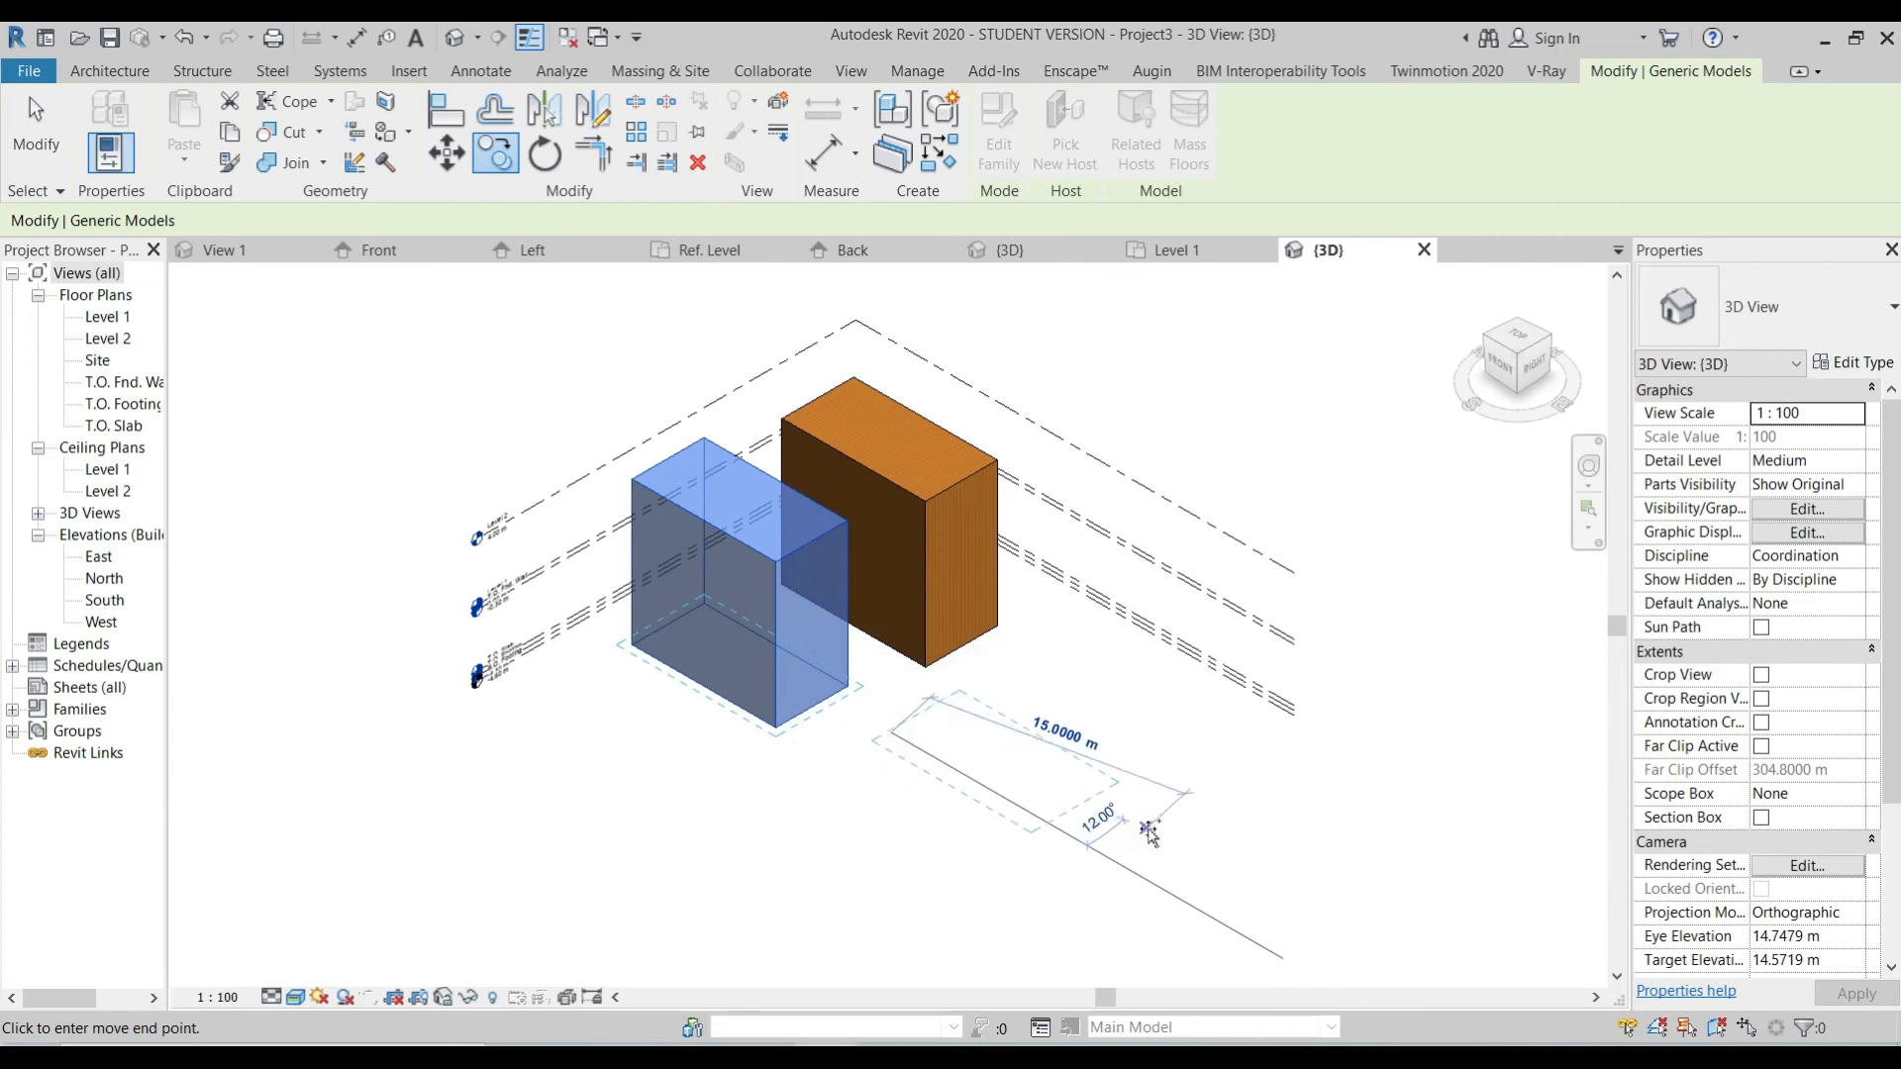
key("Escape")
key("Escape")
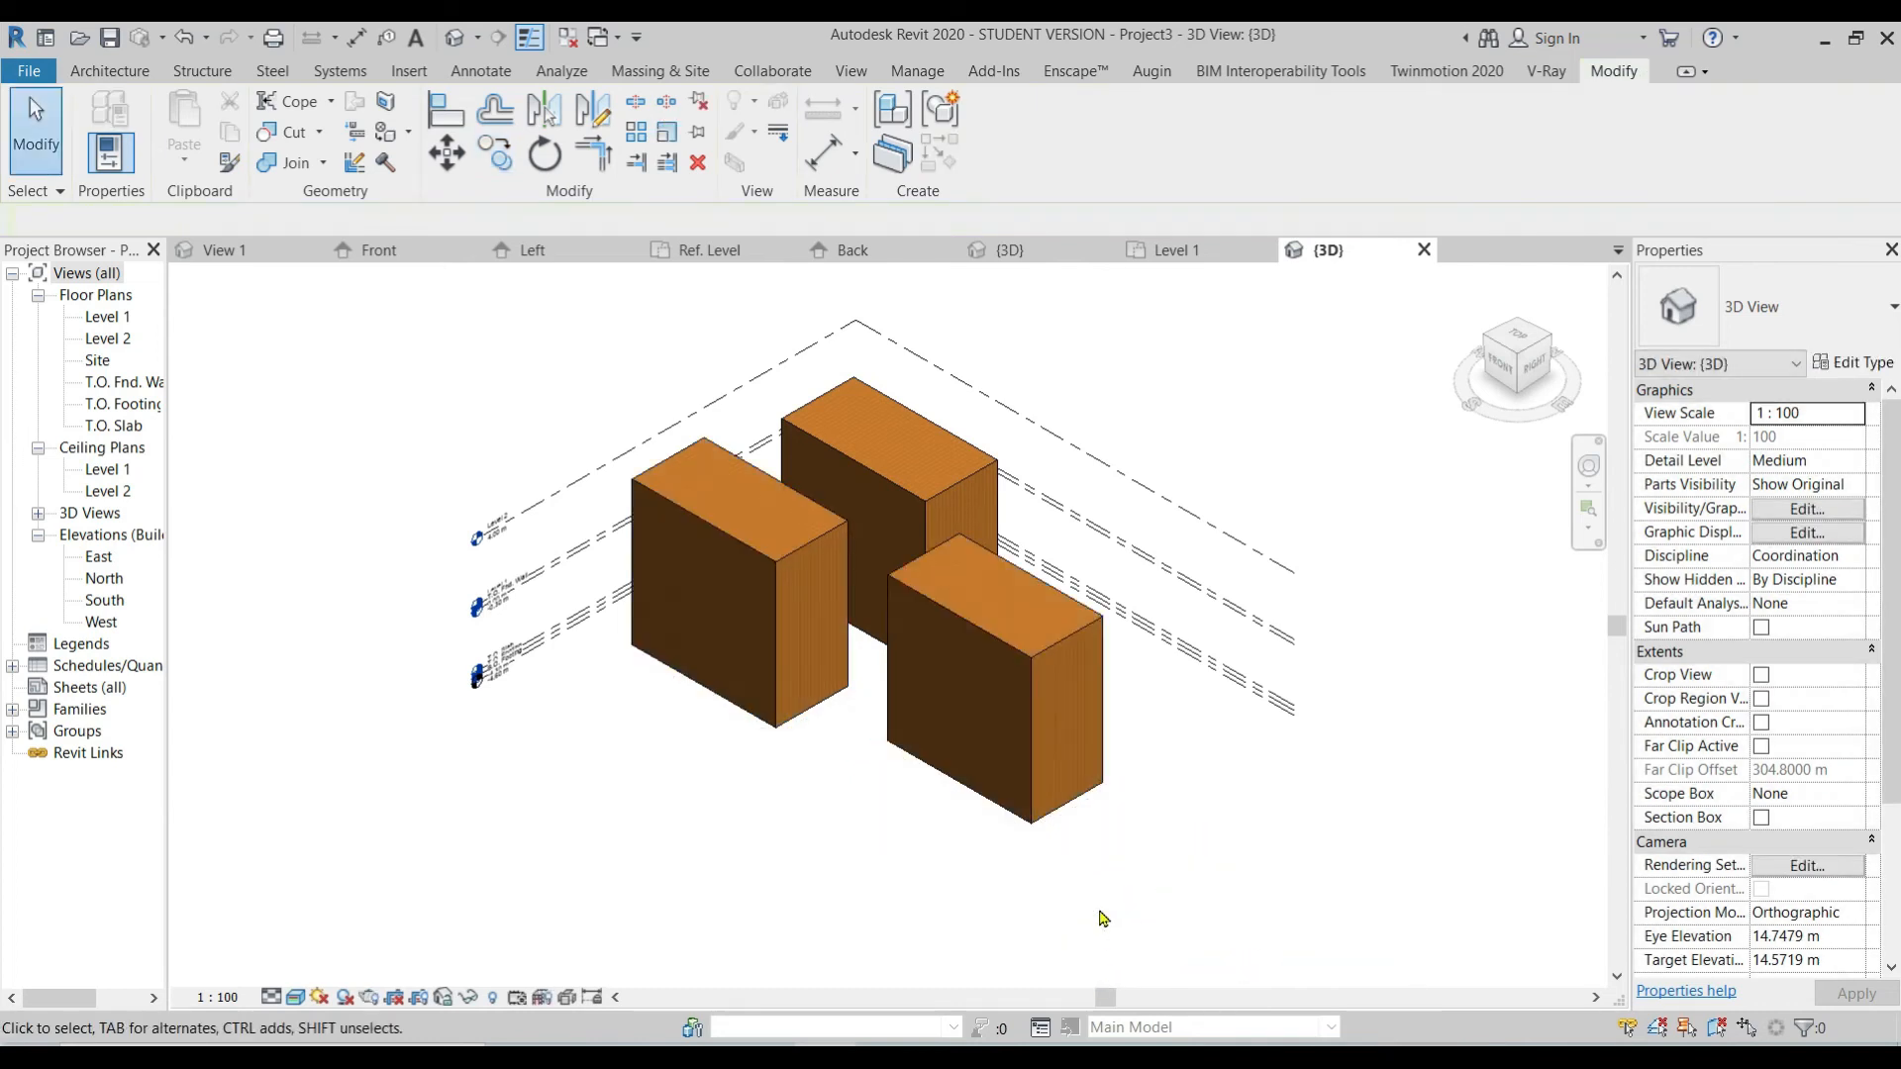
Step: Set the Alto type parameter to 2 m through the copied box in front of the original
left_click(817, 559)
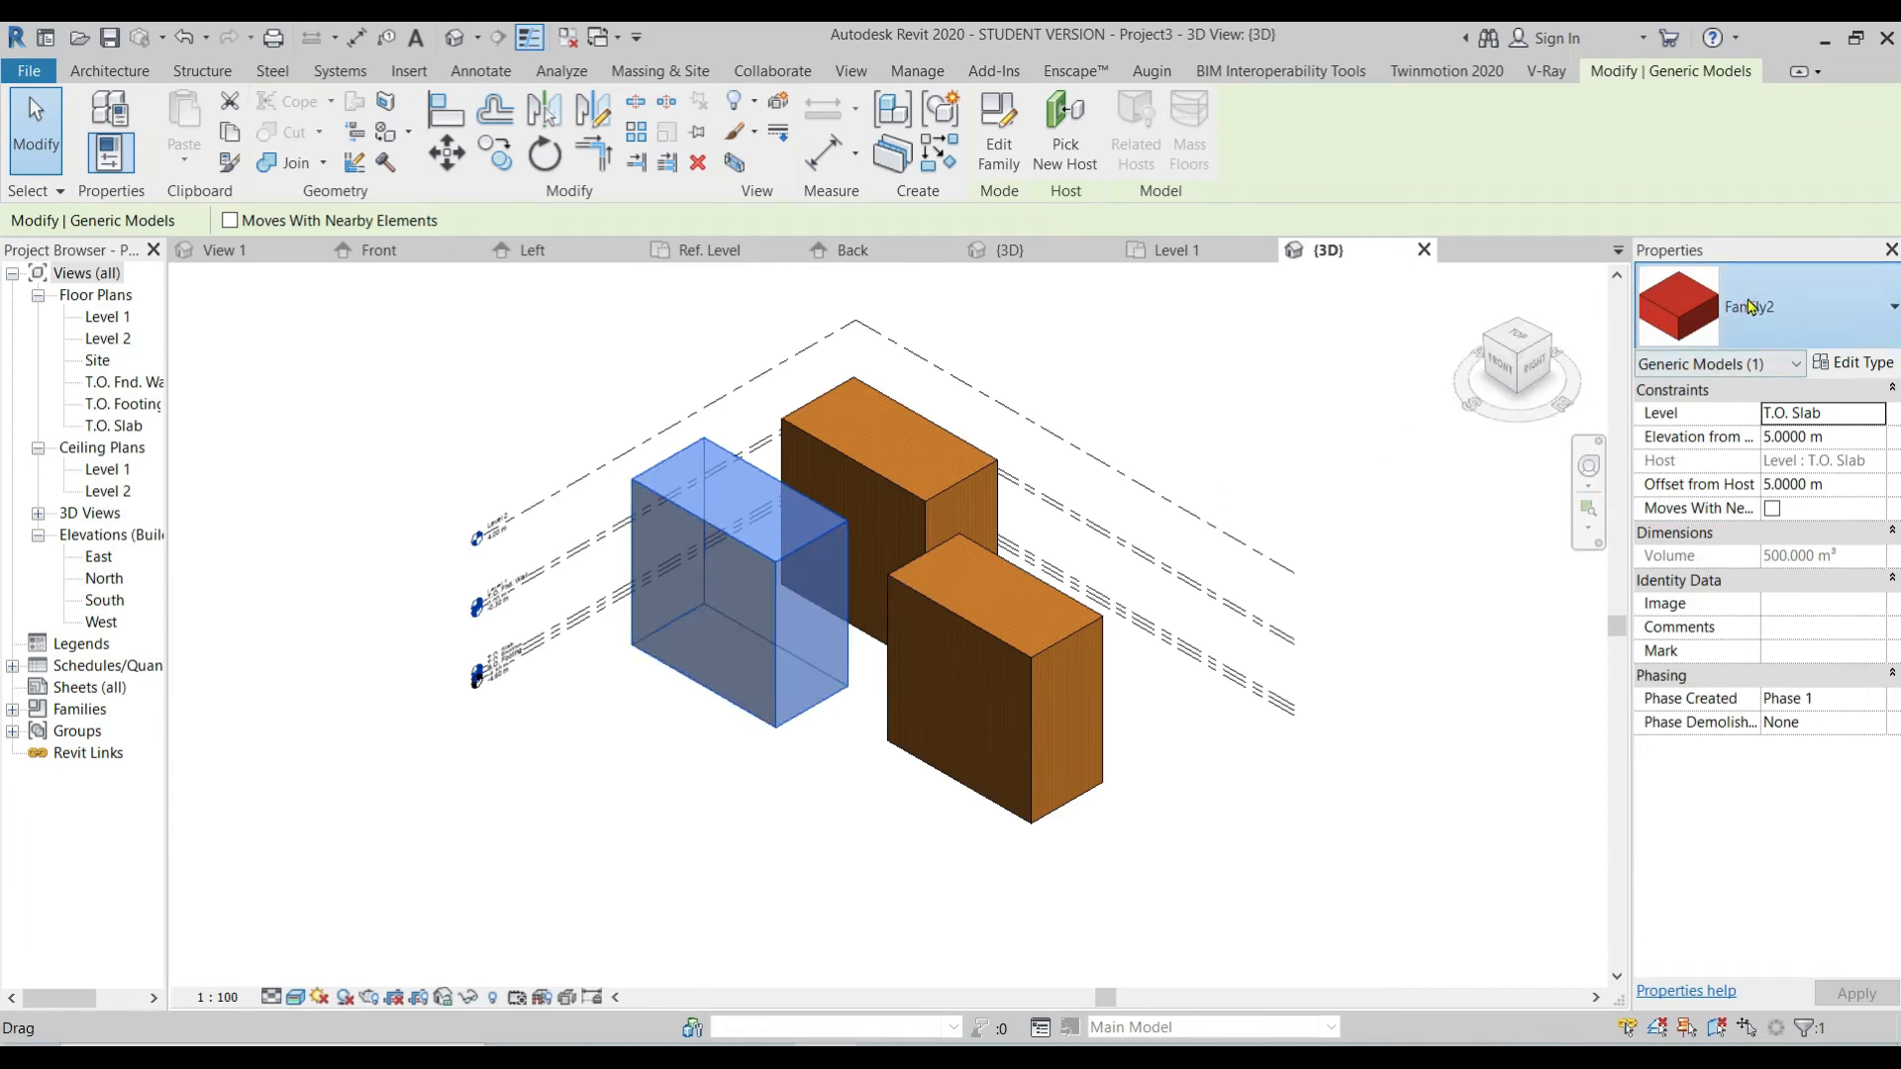
left_click(1830, 322)
left_click(1872, 330)
left_click(1857, 363)
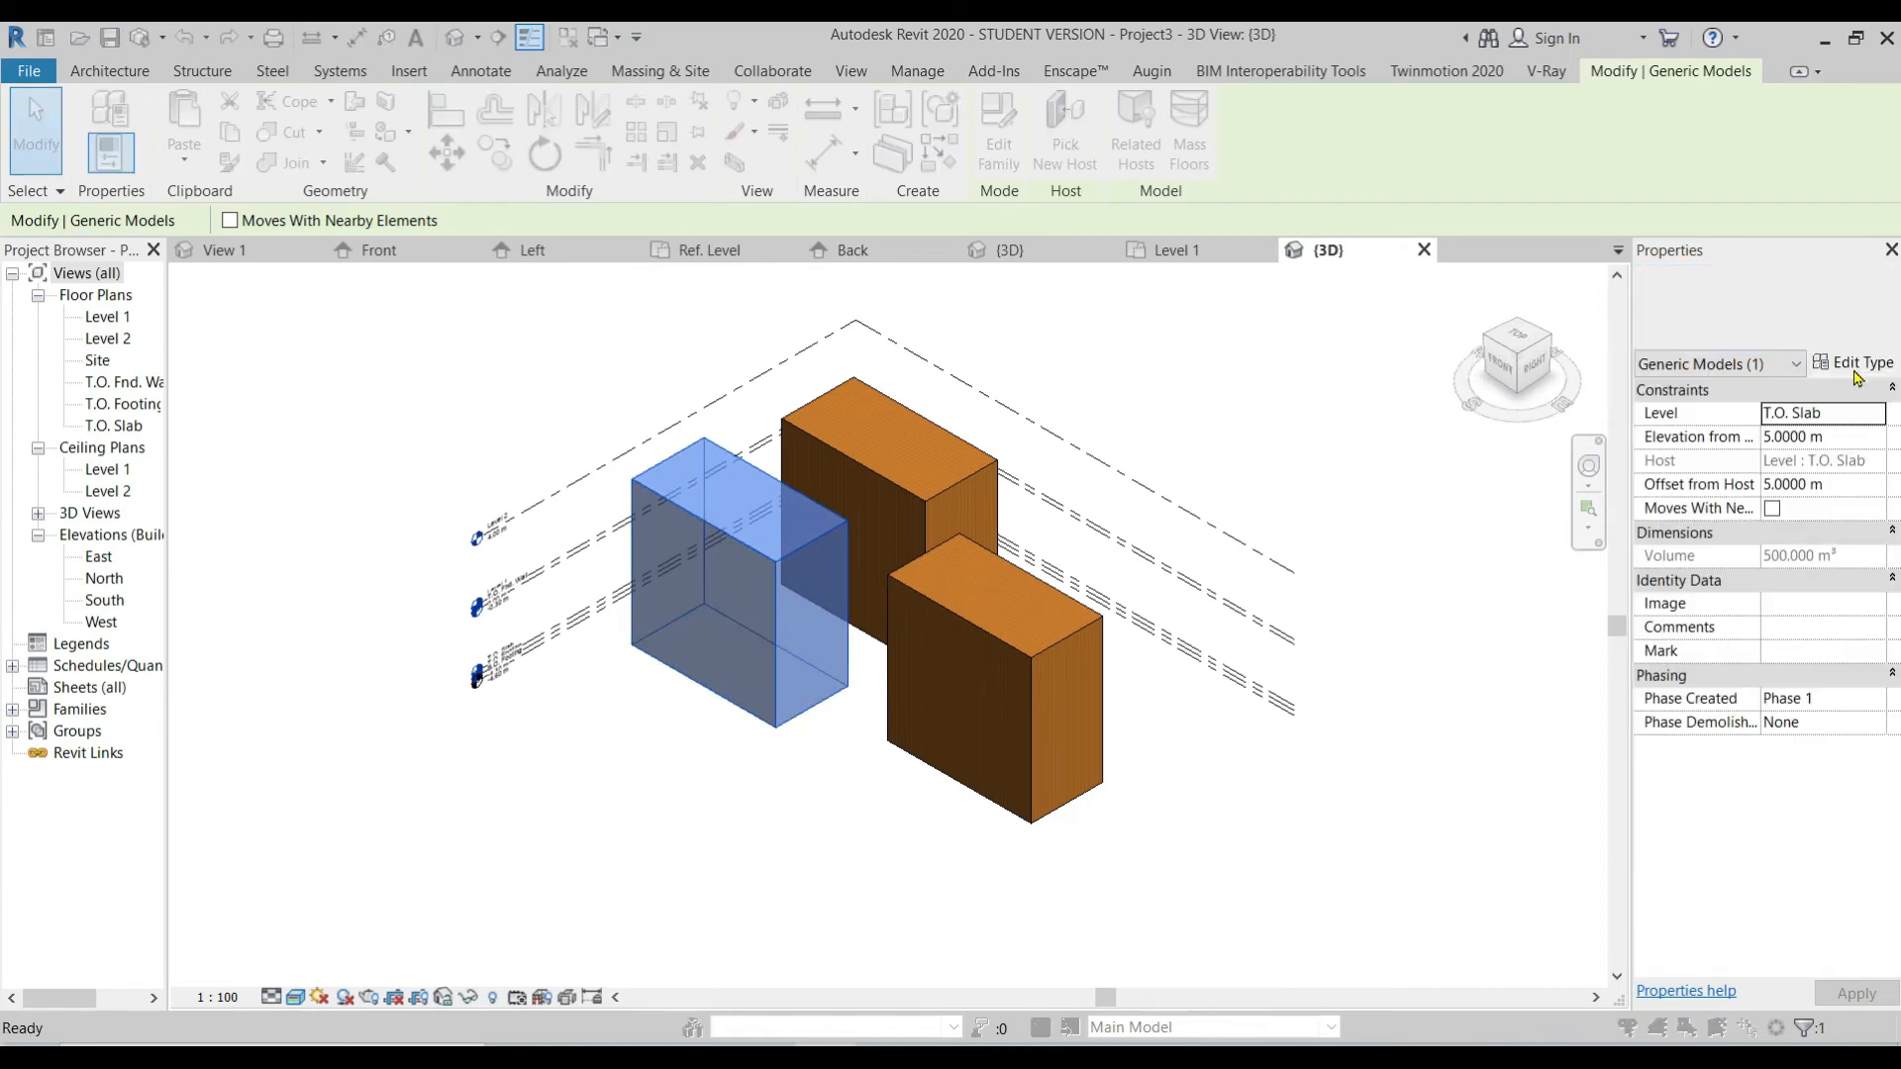
left_click(1563, 502)
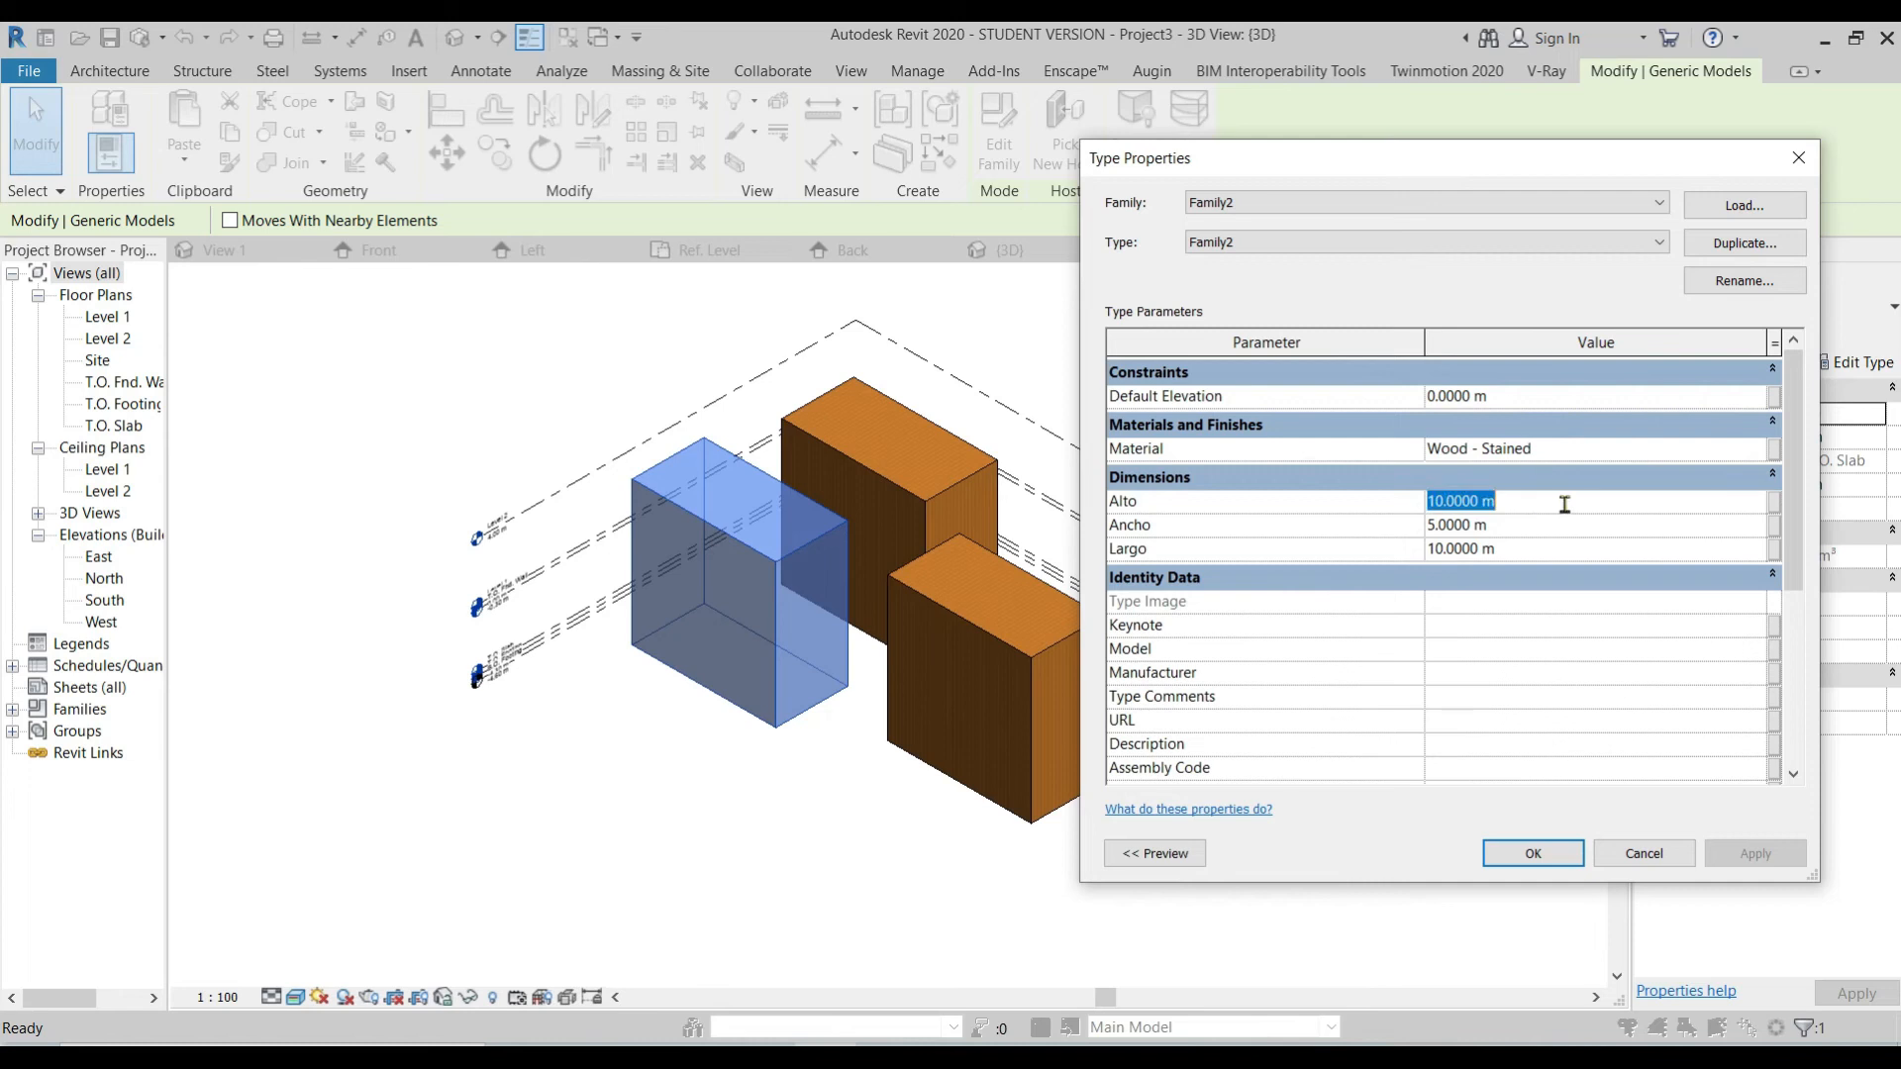
type("2")
key("Return")
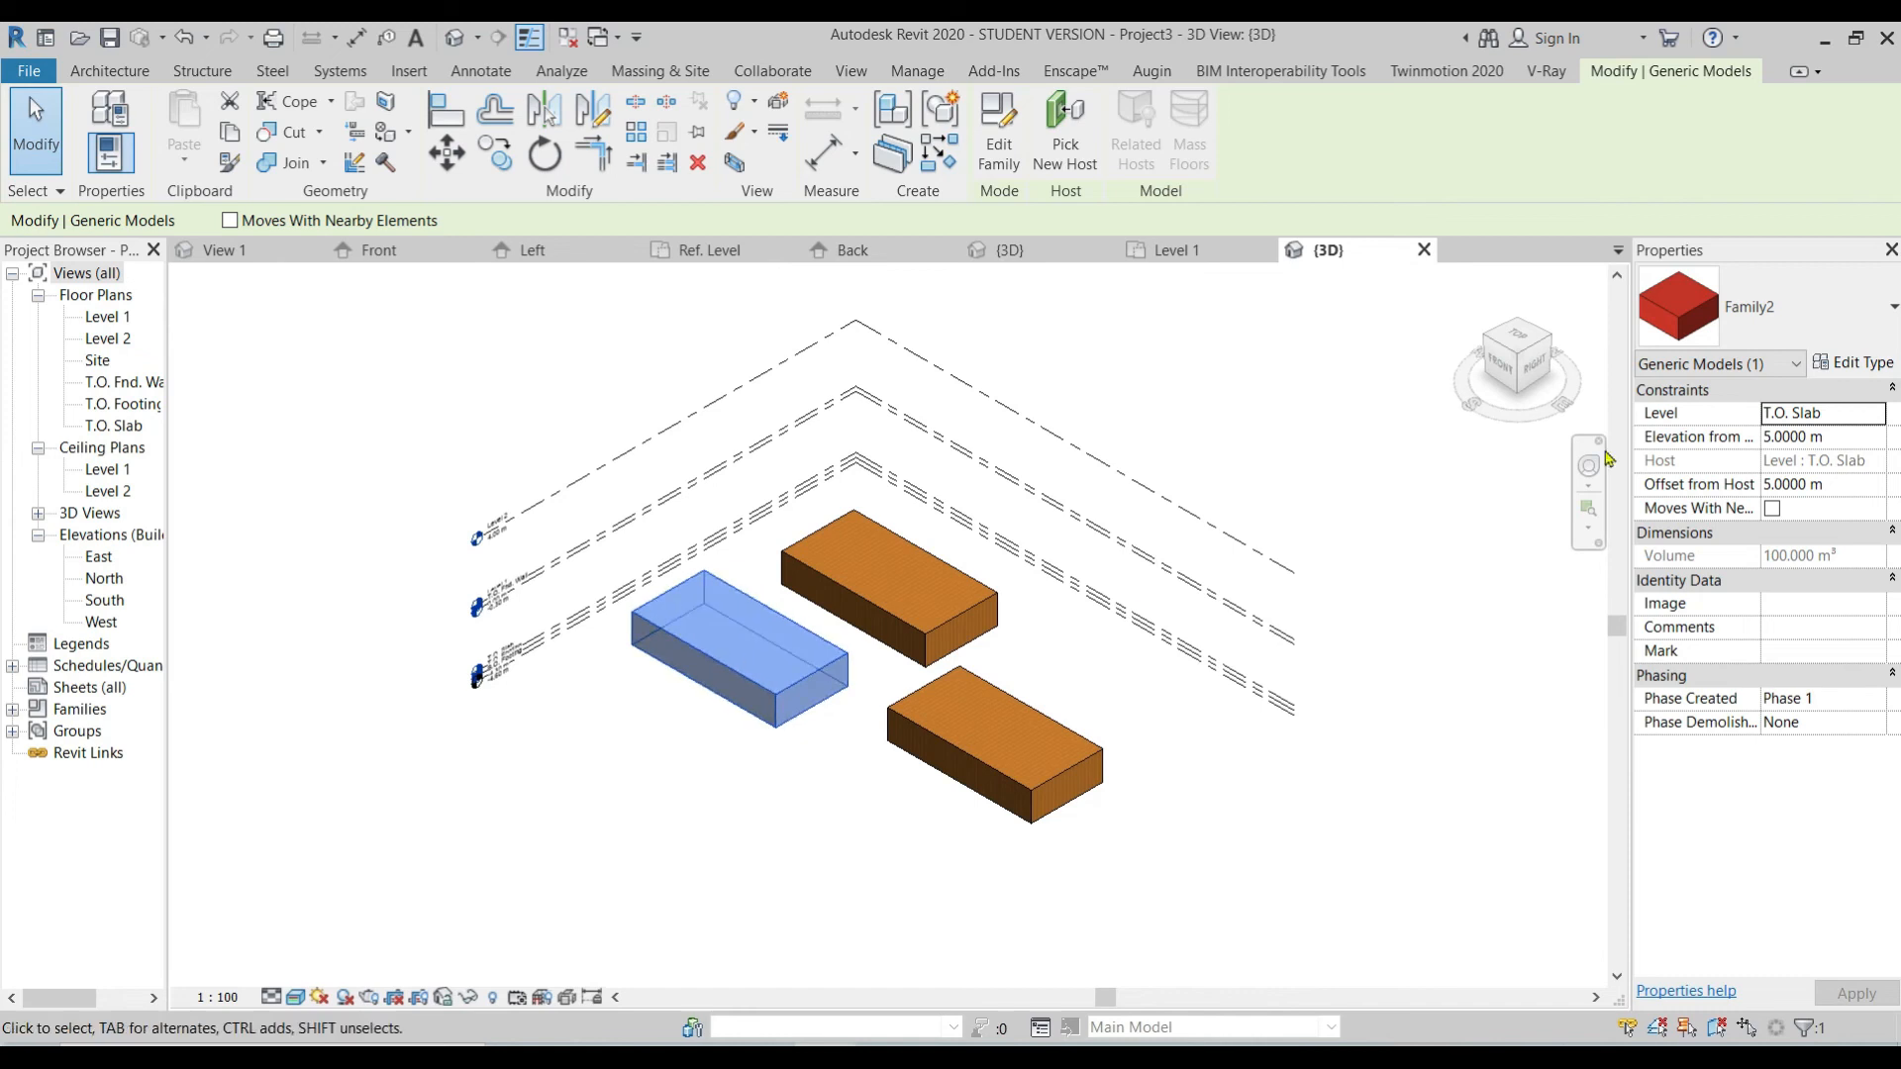
Step: Review the selected box's type properties and close them without changes
left_click(1829, 367)
scroll(1411, 490, "down", 2)
scroll(1408, 535, "up", 2)
scroll(1408, 535, "down", 1)
left_click(1799, 158)
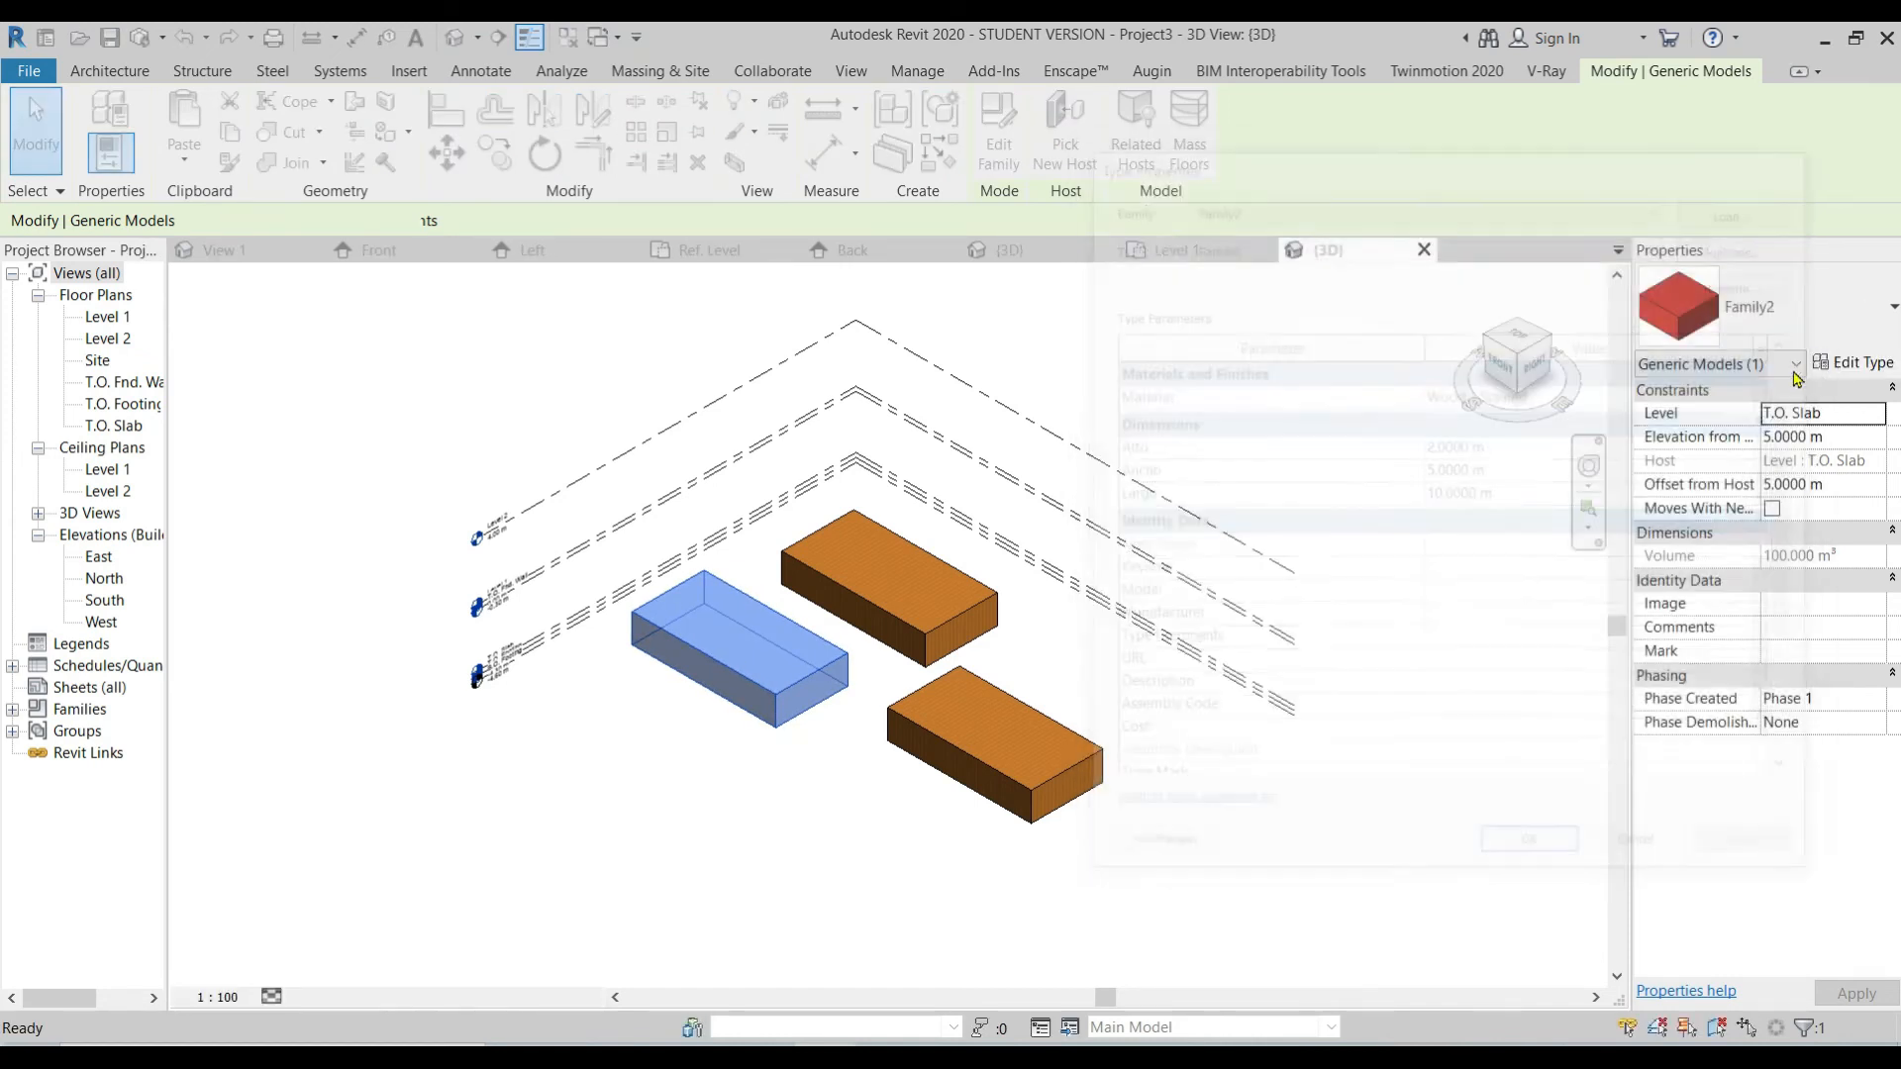
Step: Set the Elevation from Level of the selected box to 10 m
left_click(1843, 443)
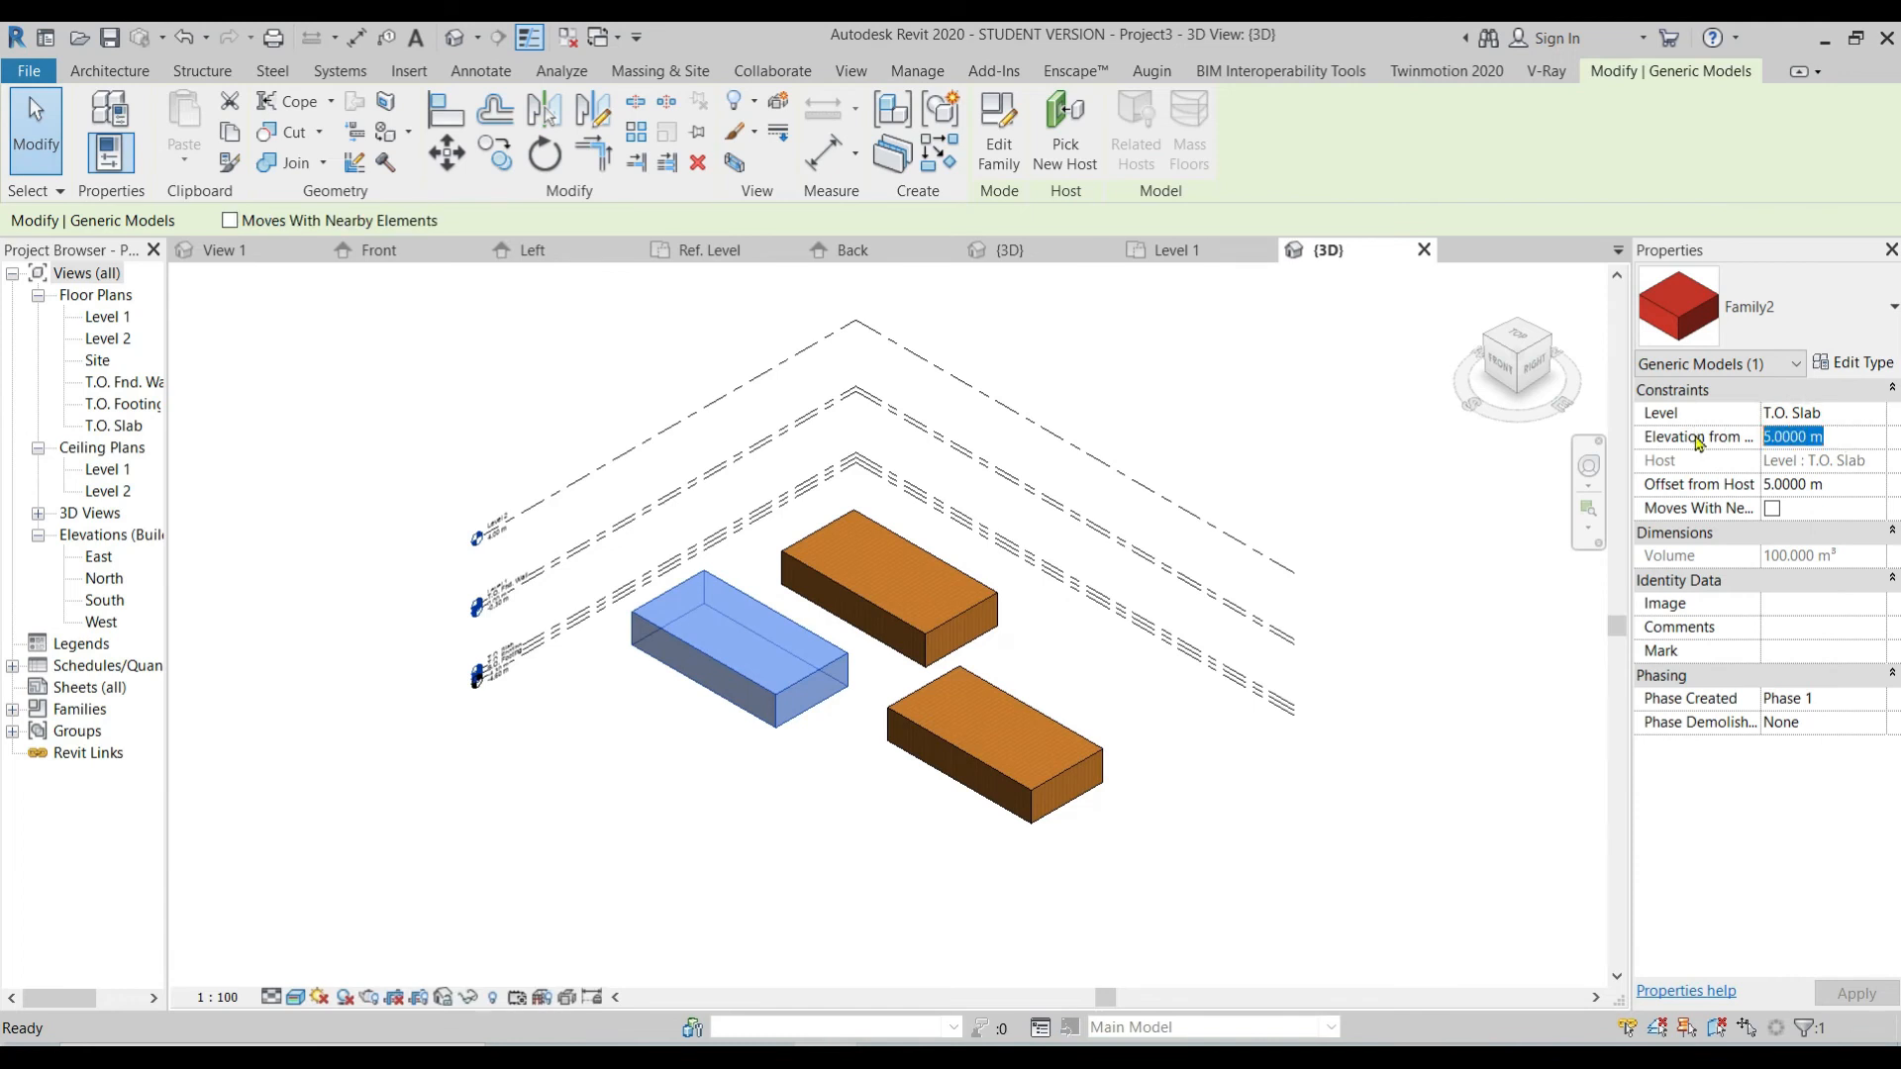
type("10")
key("Return")
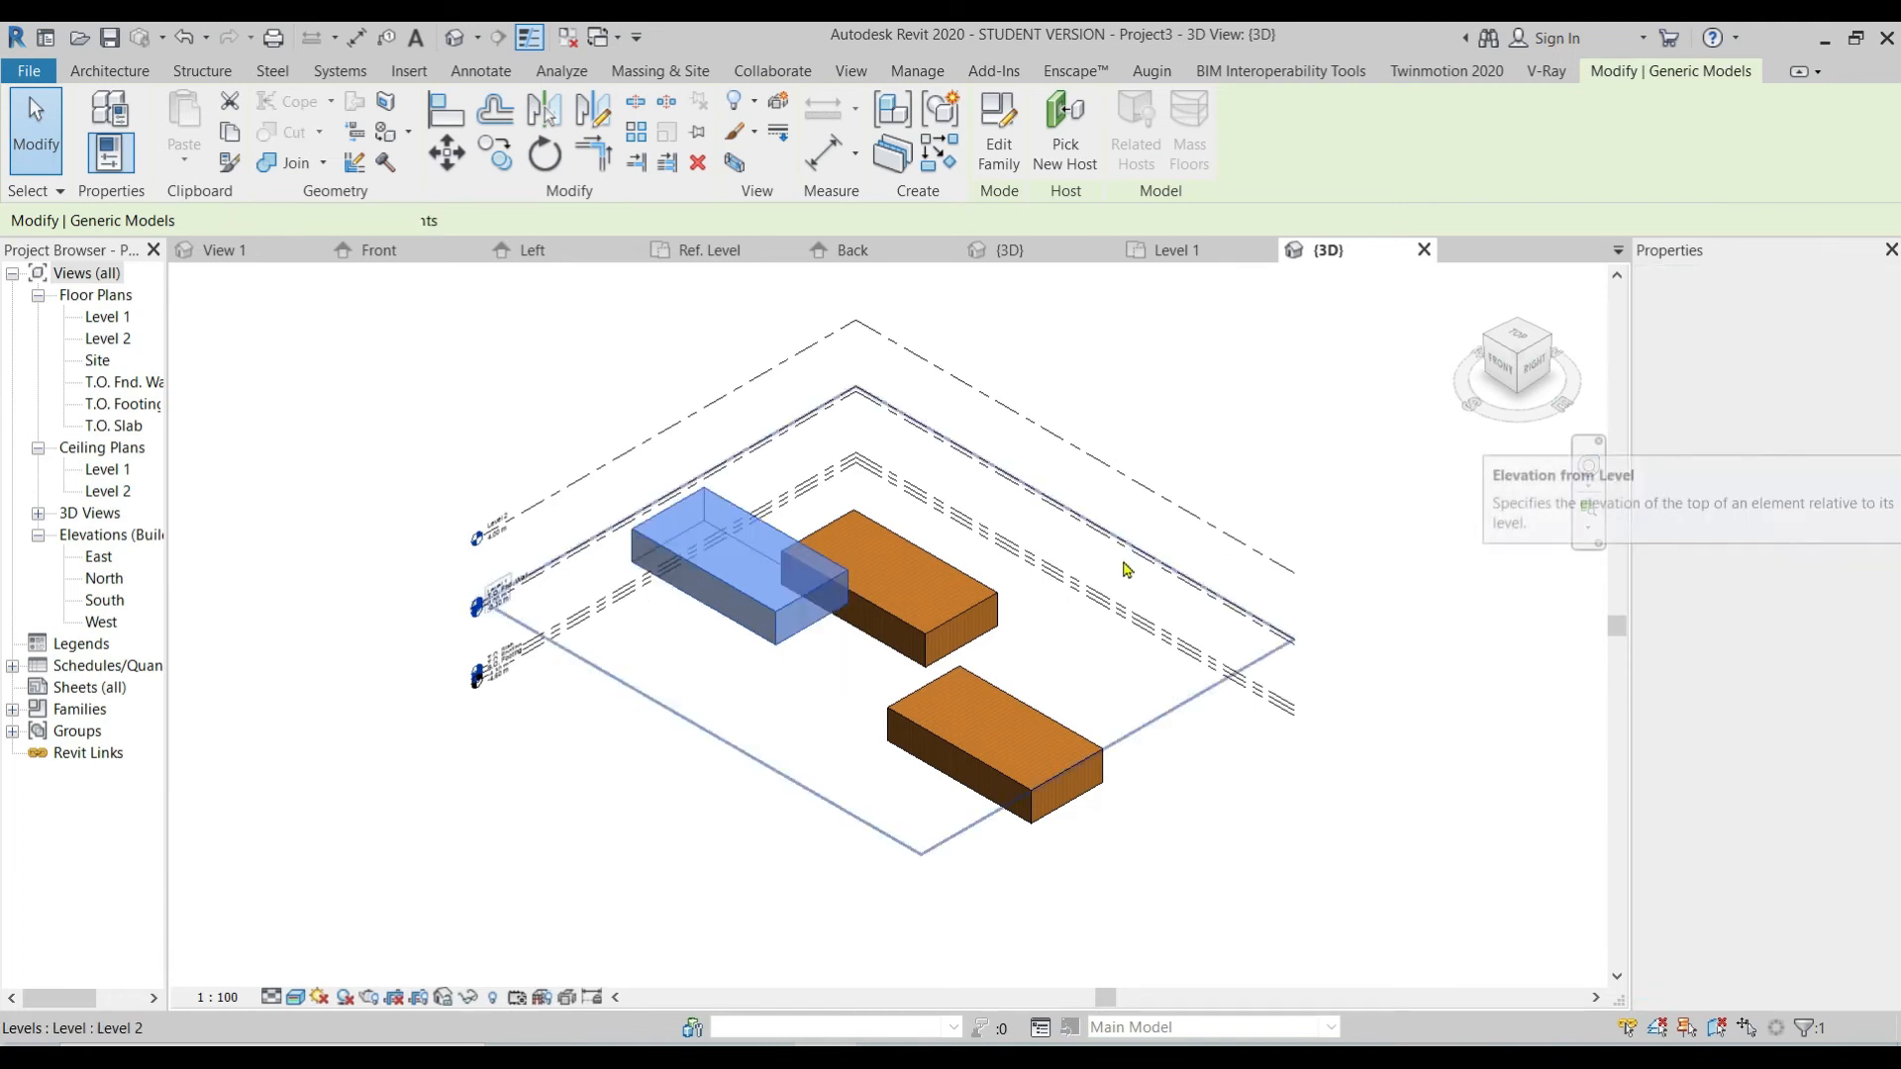
Step: Set the Elevation from Level of the rear box, nearest the corner of the level lines, to 10 m
key("ctrl+z")
left_click(1835, 441)
type("10")
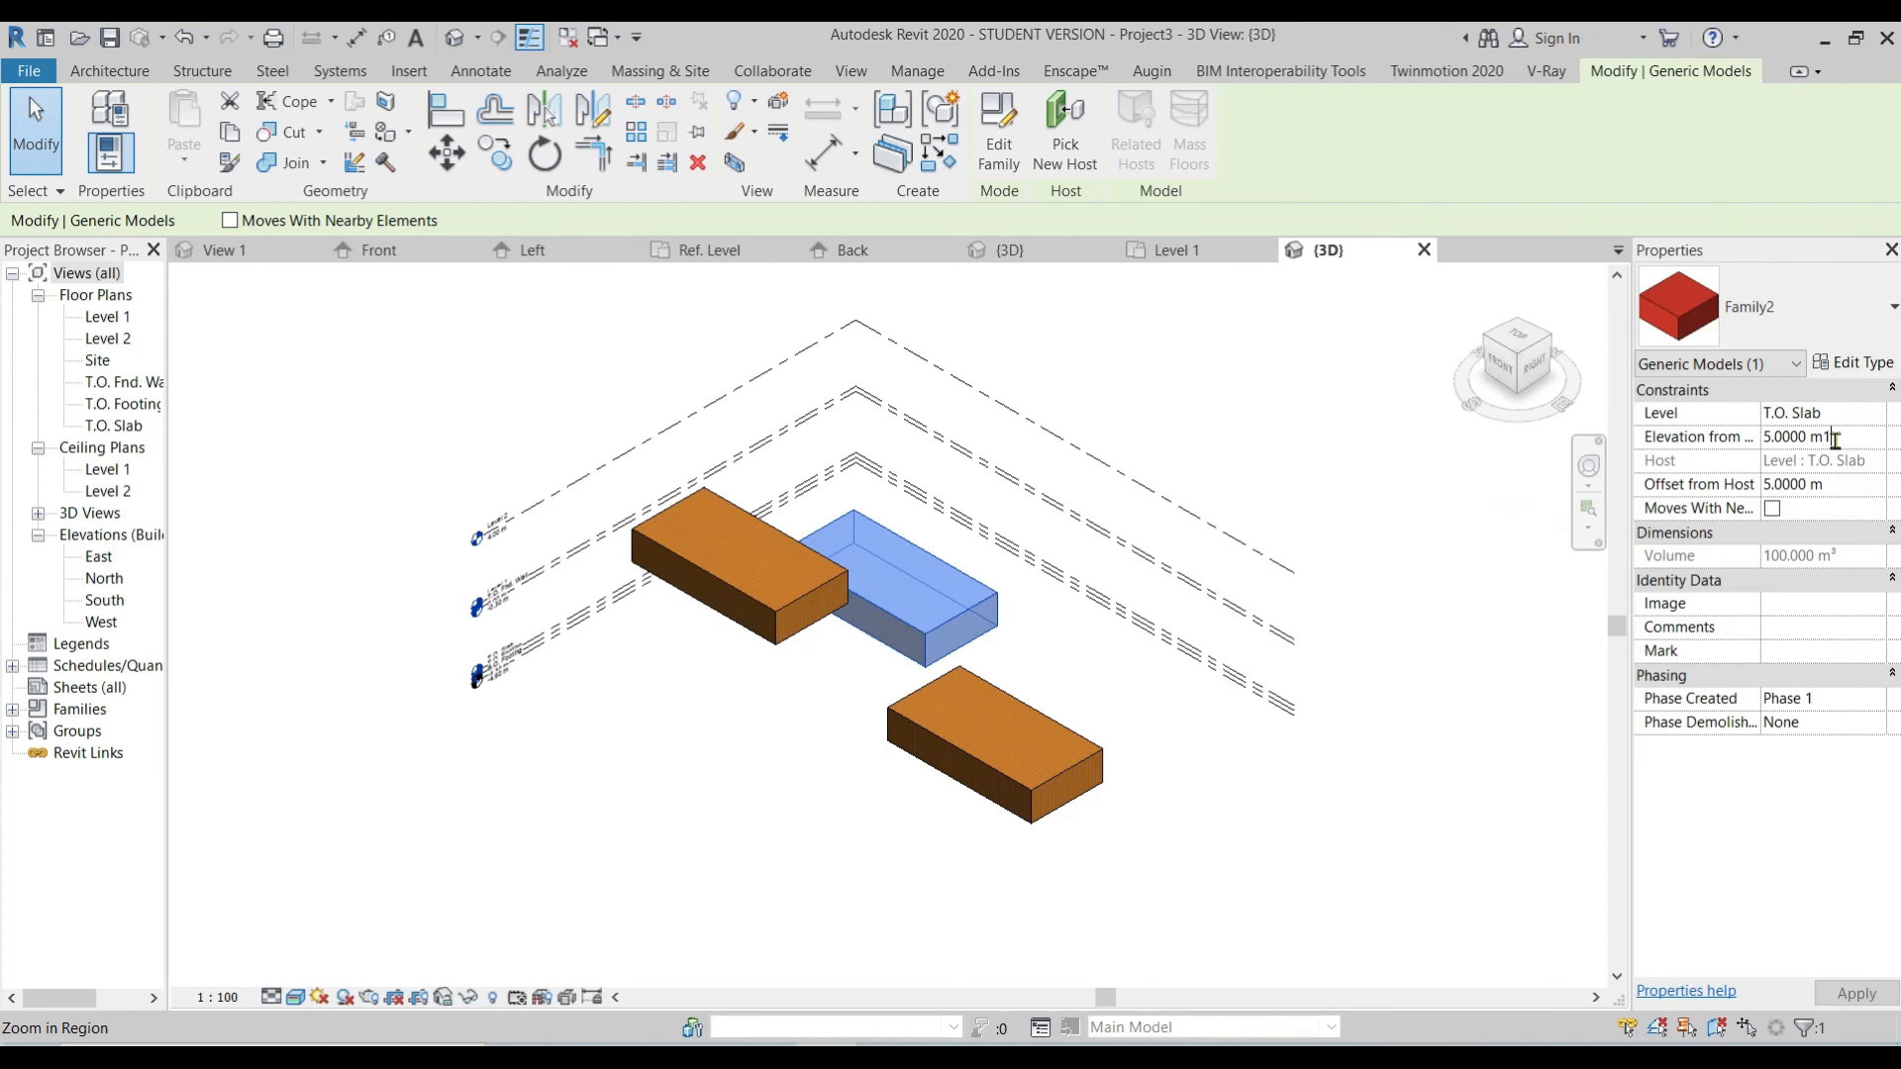
key("Return")
key("Return")
type("10")
key("Return")
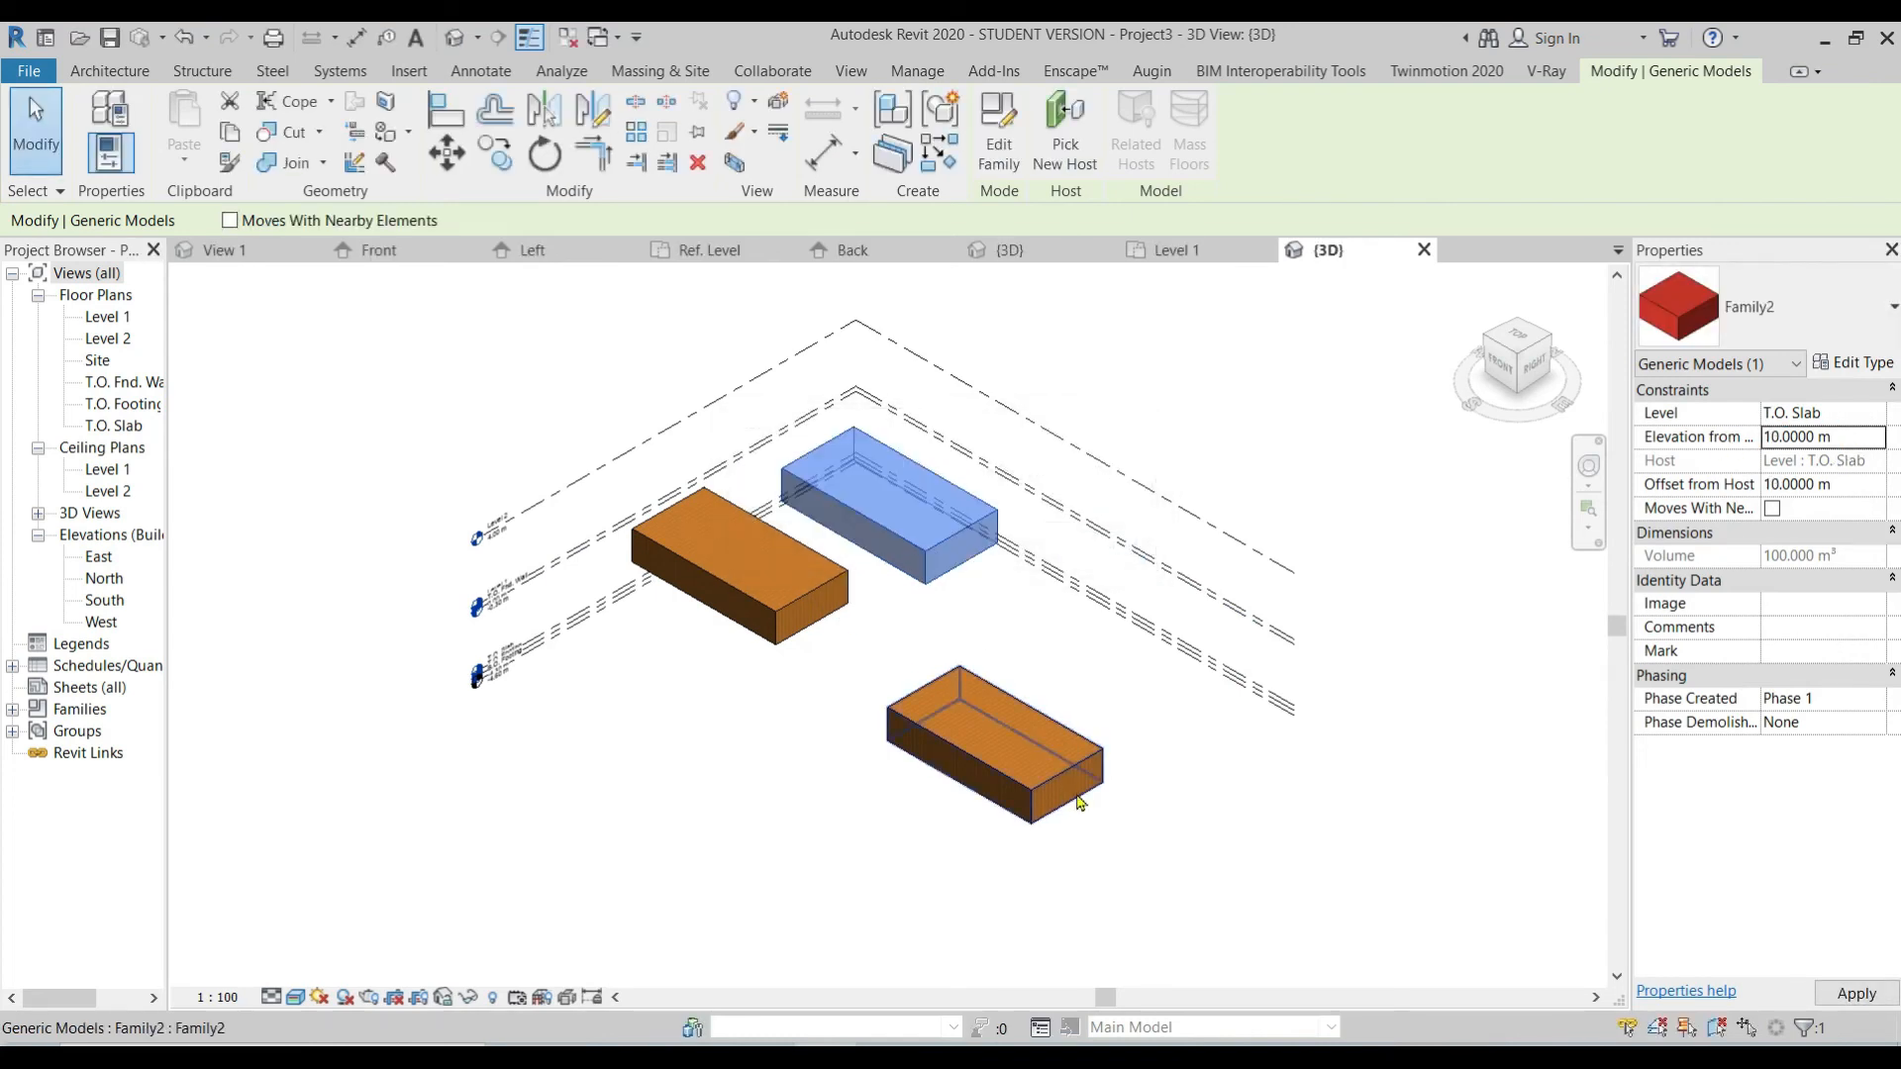
Step: Raise the remaining lower box to match the others by setting its Elevation from Level to 10 m
left_click(1086, 780)
key("ctrl+z")
triple_click(1849, 439)
type("10")
key("Return")
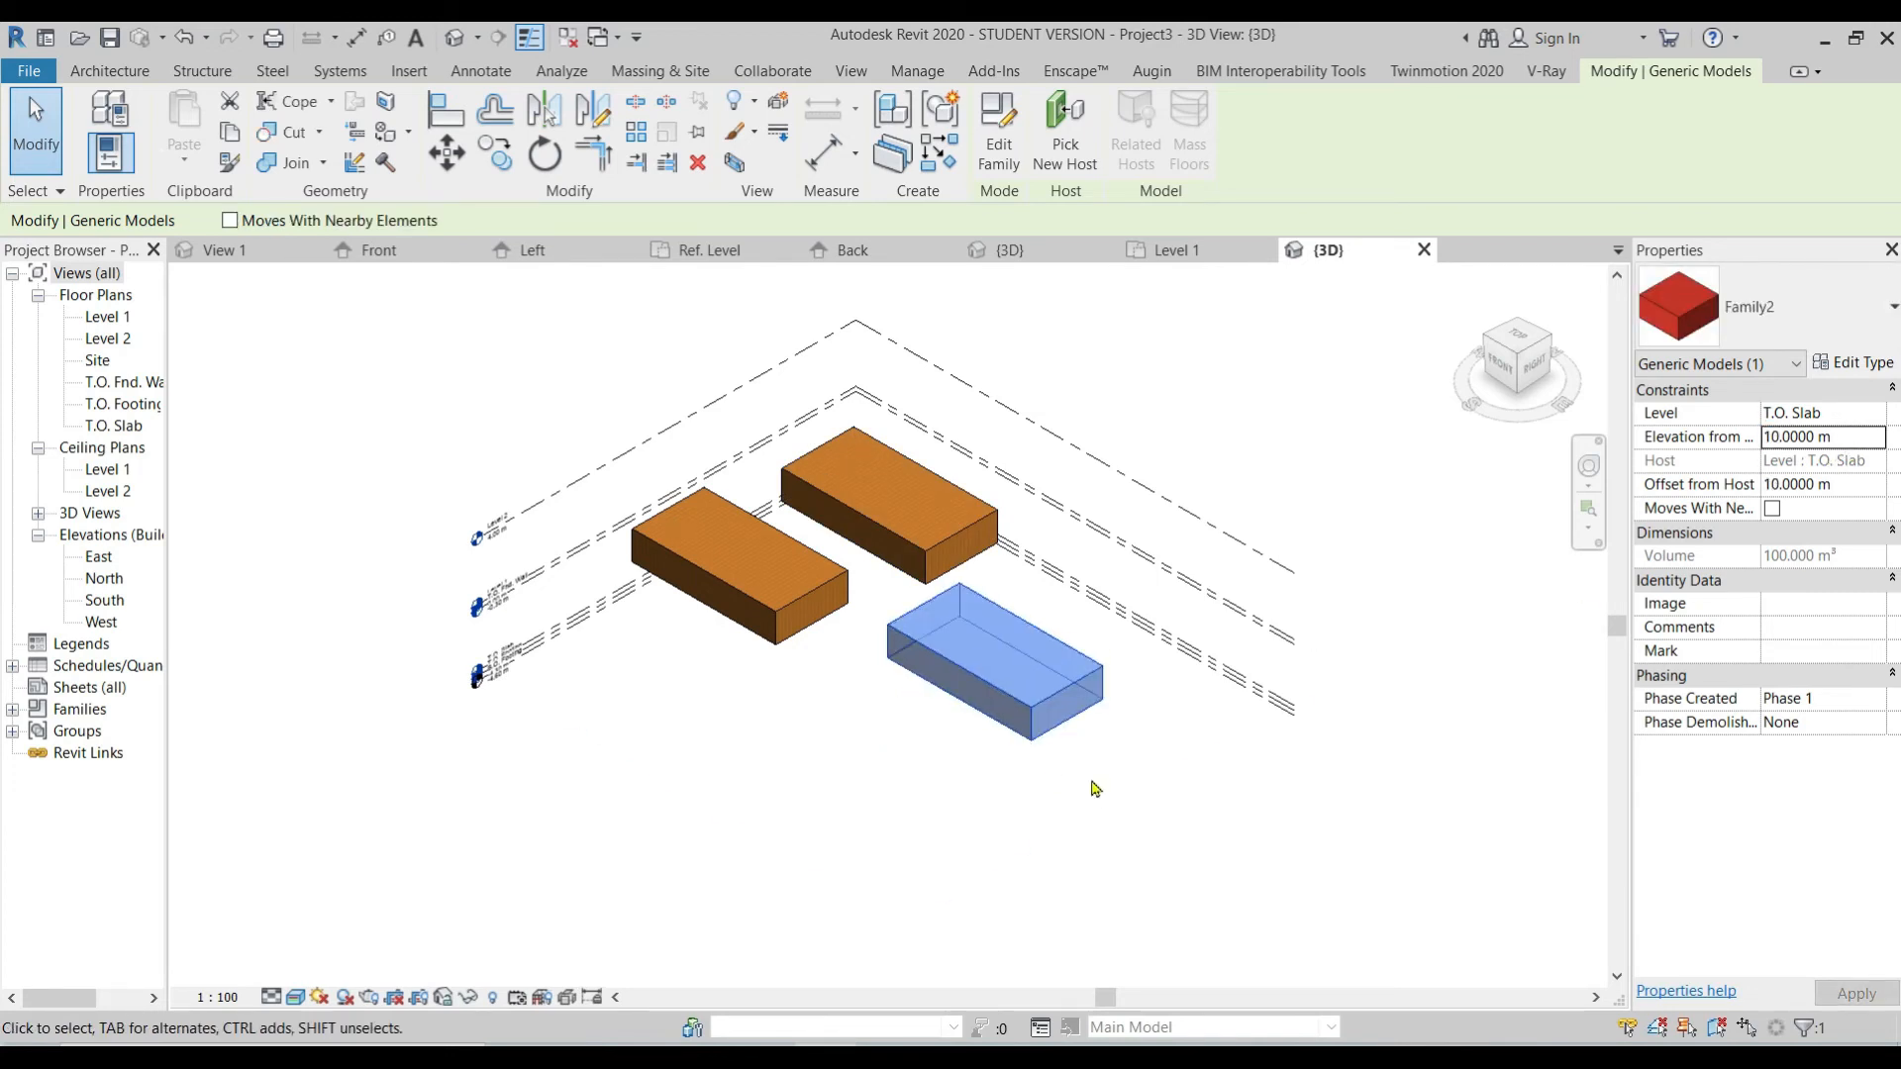
Step: Review the type properties of the selected box, close them without changes and deselect the box
left_click(1855, 363)
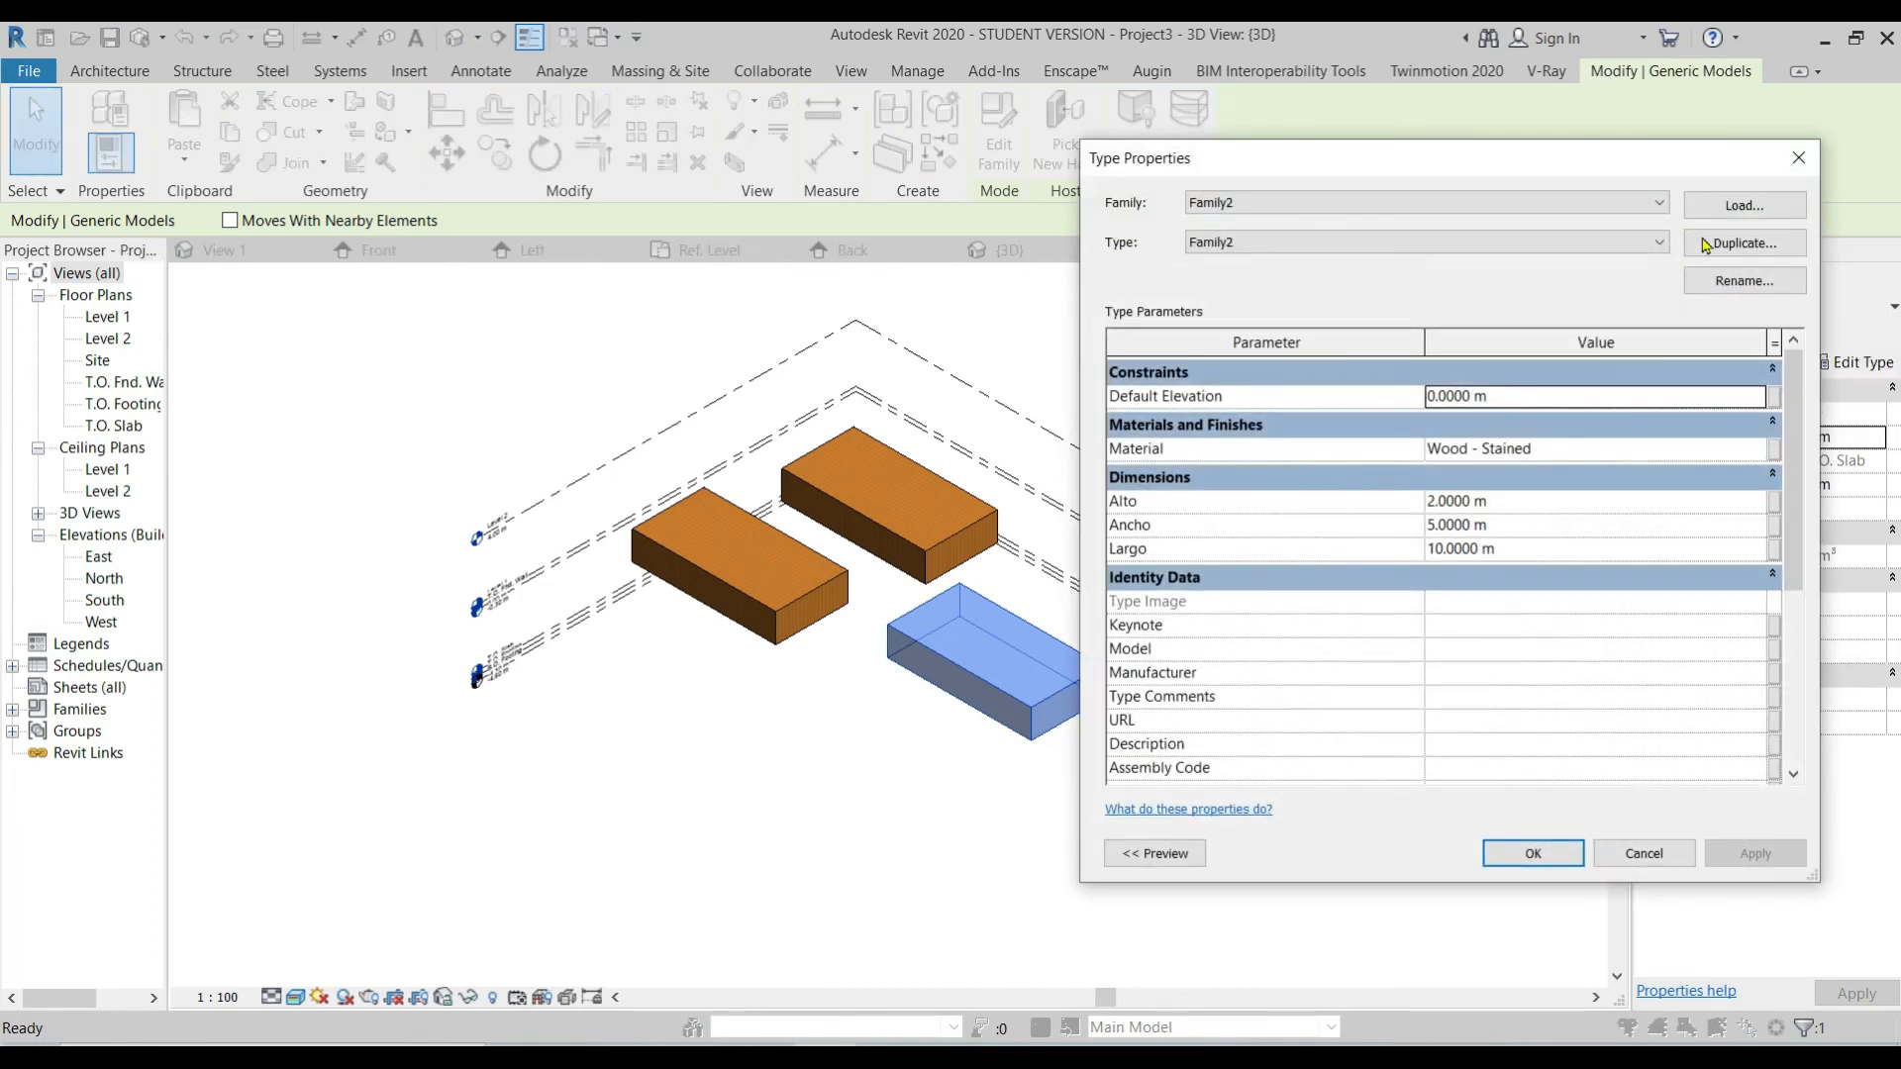
left_click(1799, 157)
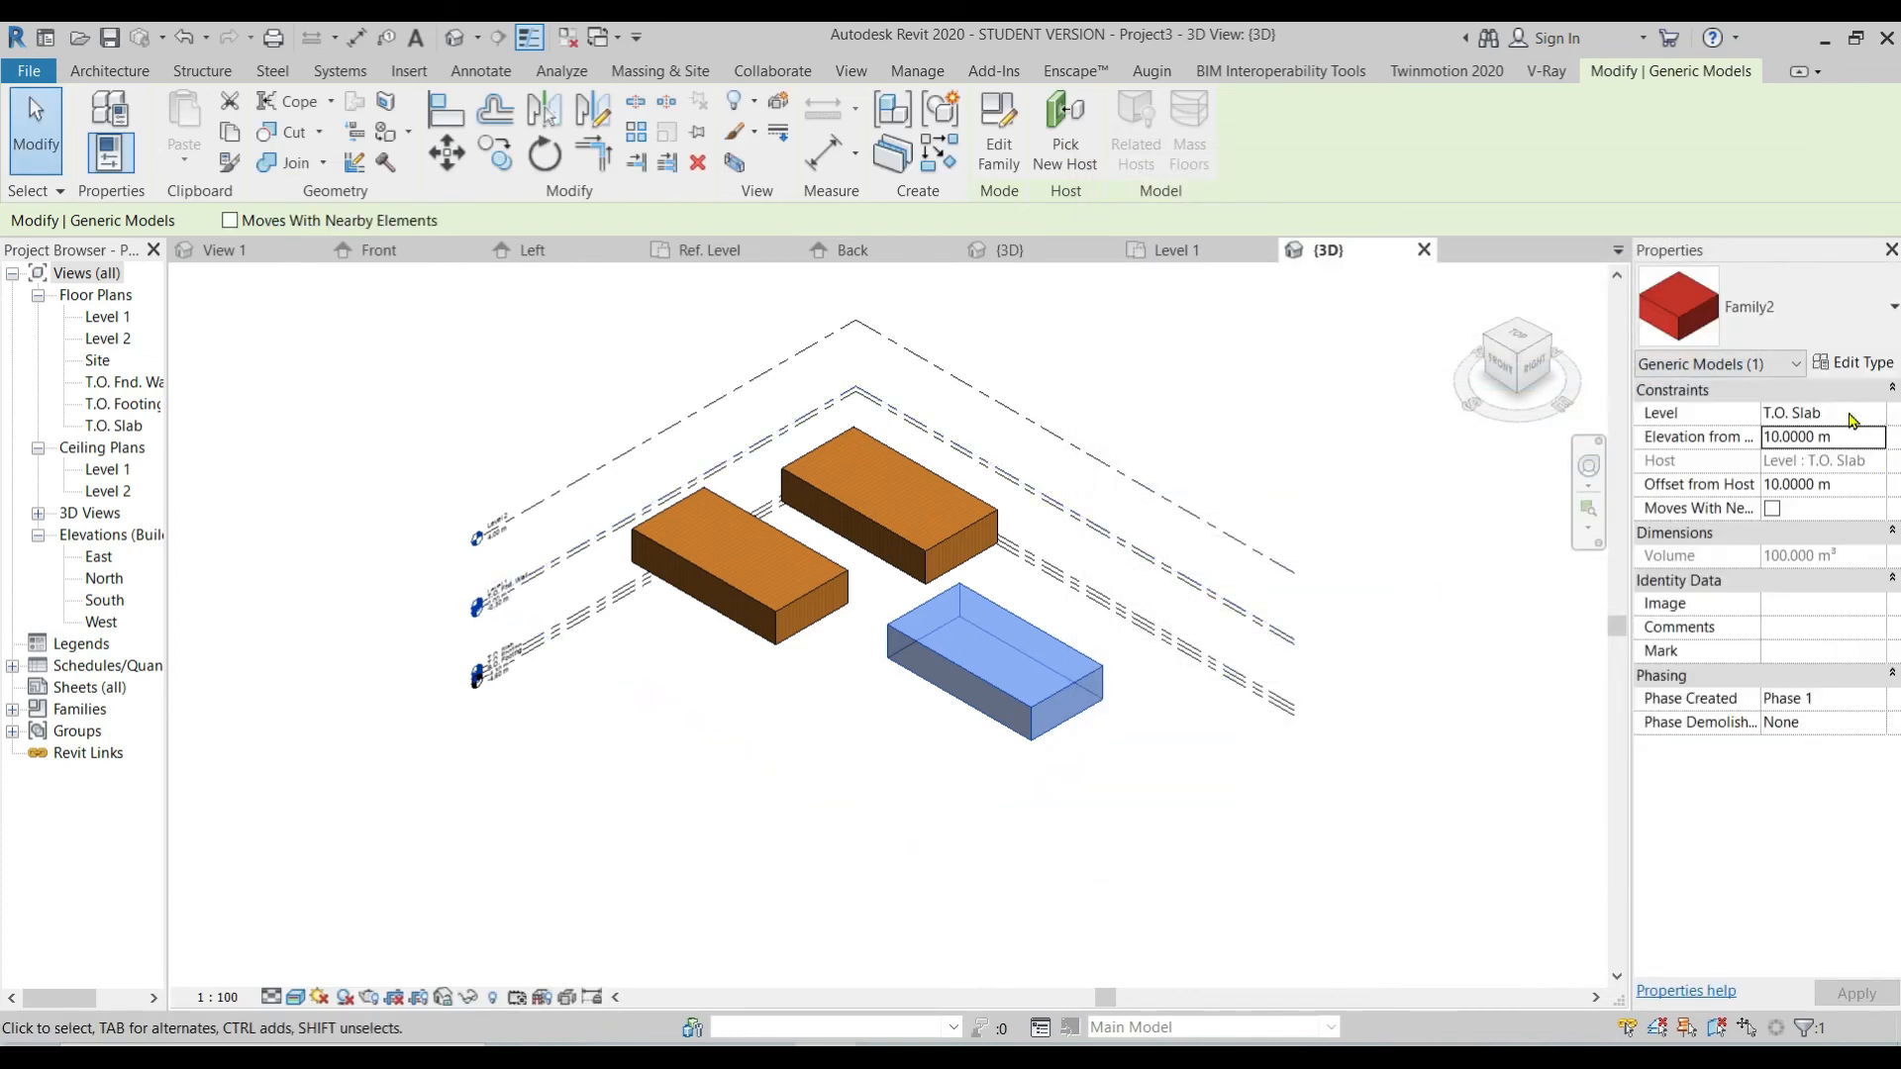
left_click(1841, 435)
left_click(1045, 778)
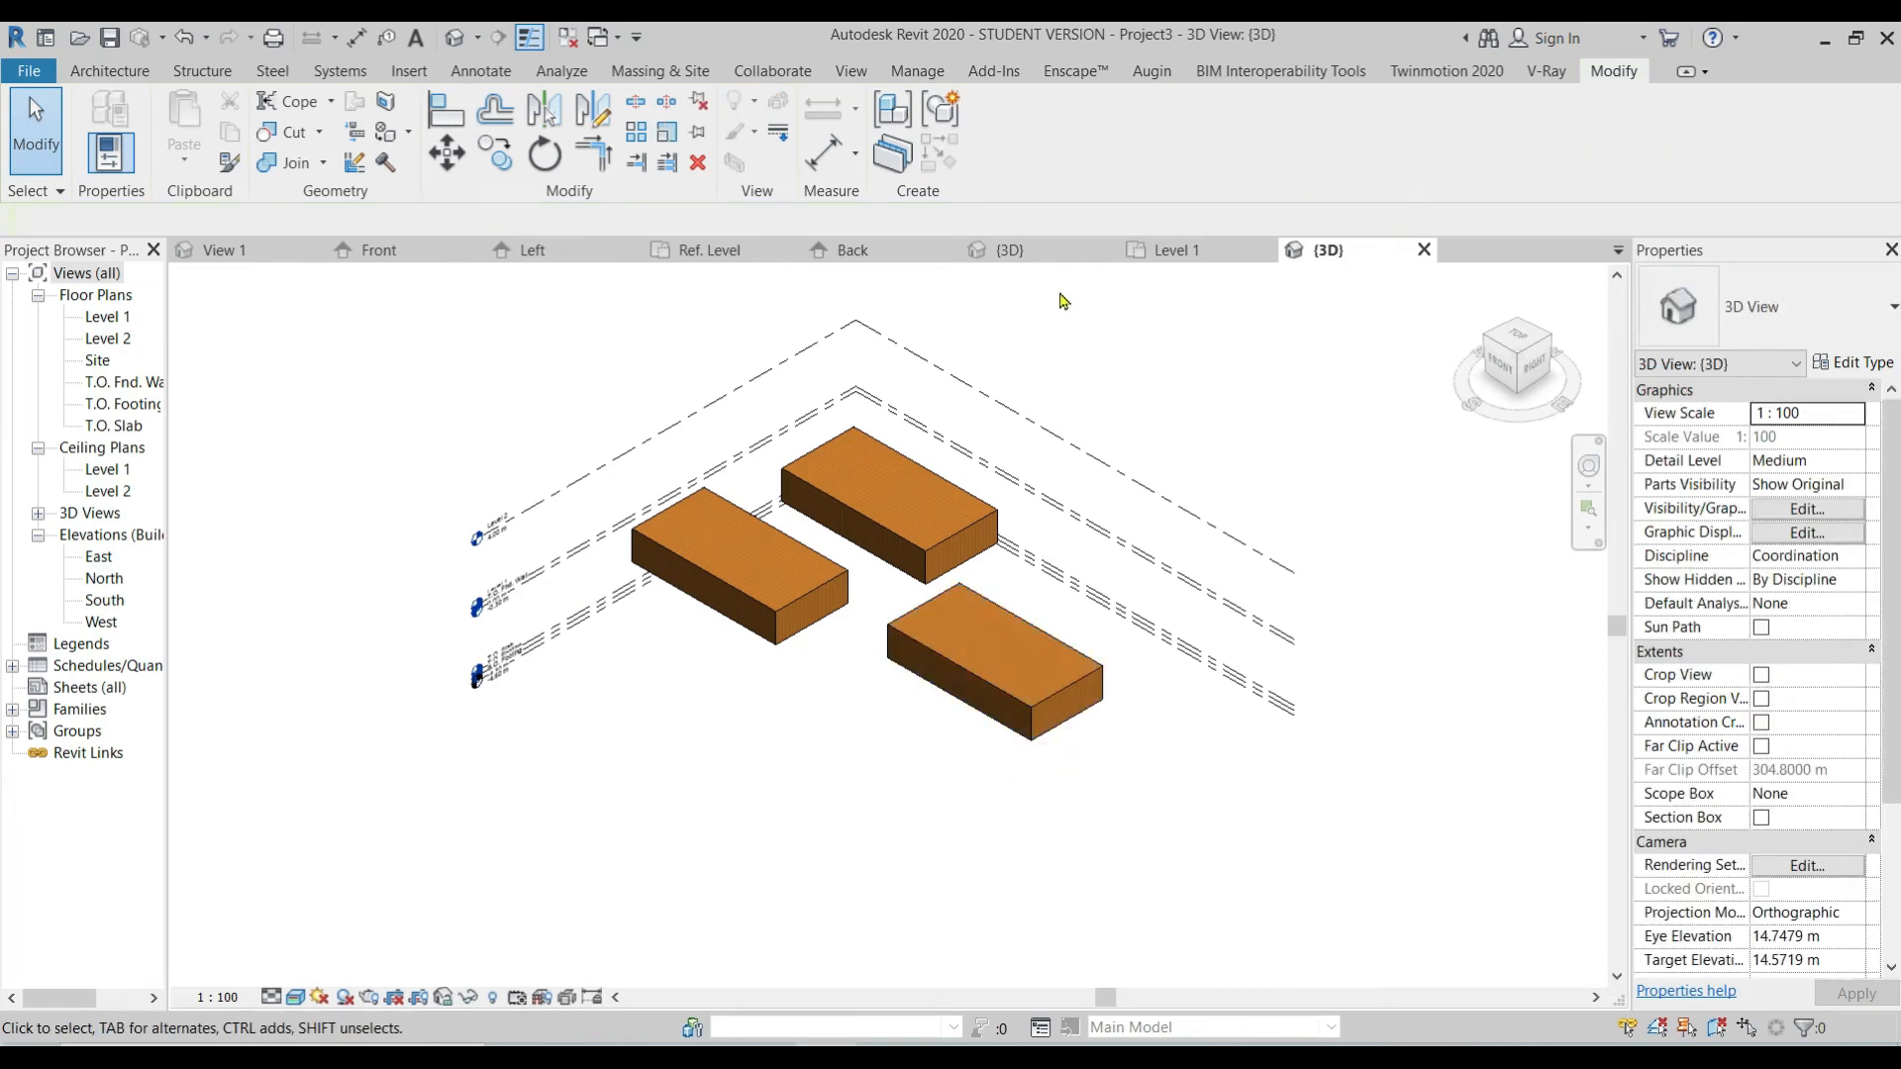
Step: In the Family2 family, change the Material parameter from a type to an instance parameter and accept the family types
left_click(1038, 254)
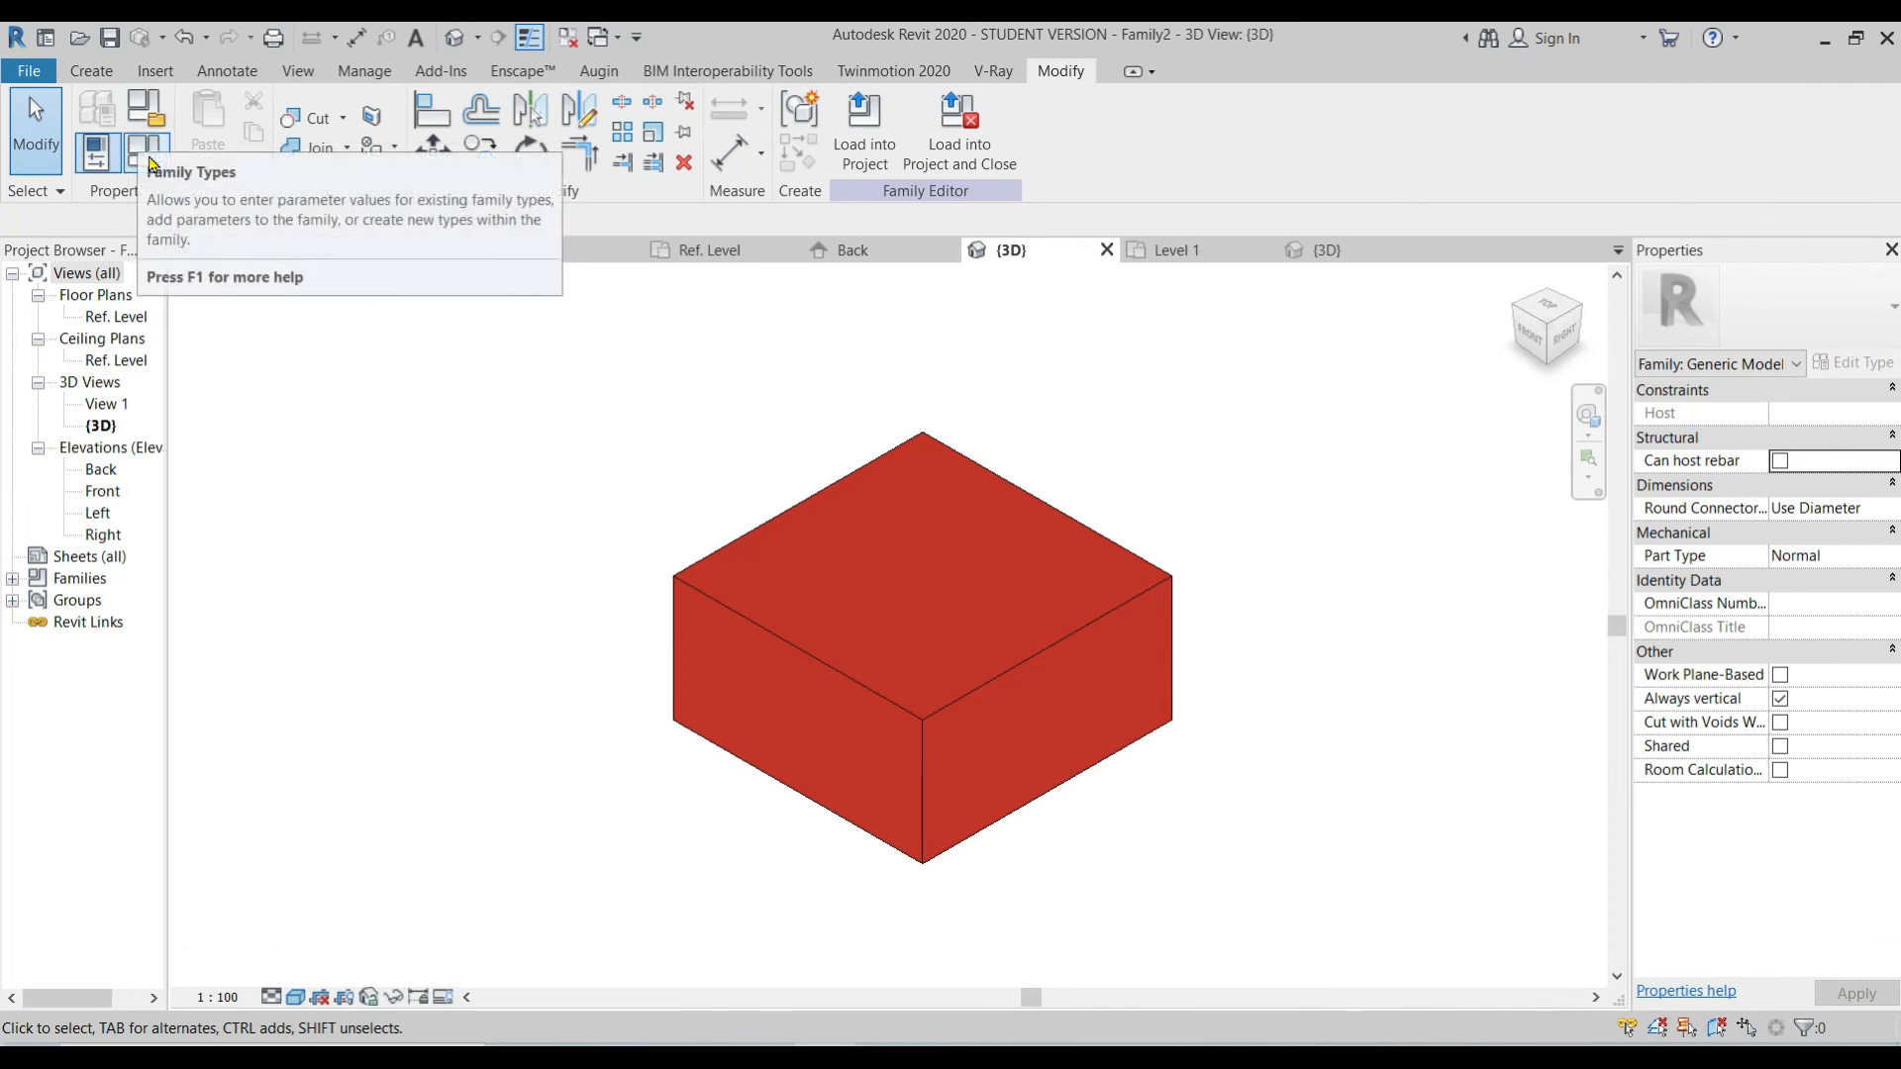
left_click(91, 70)
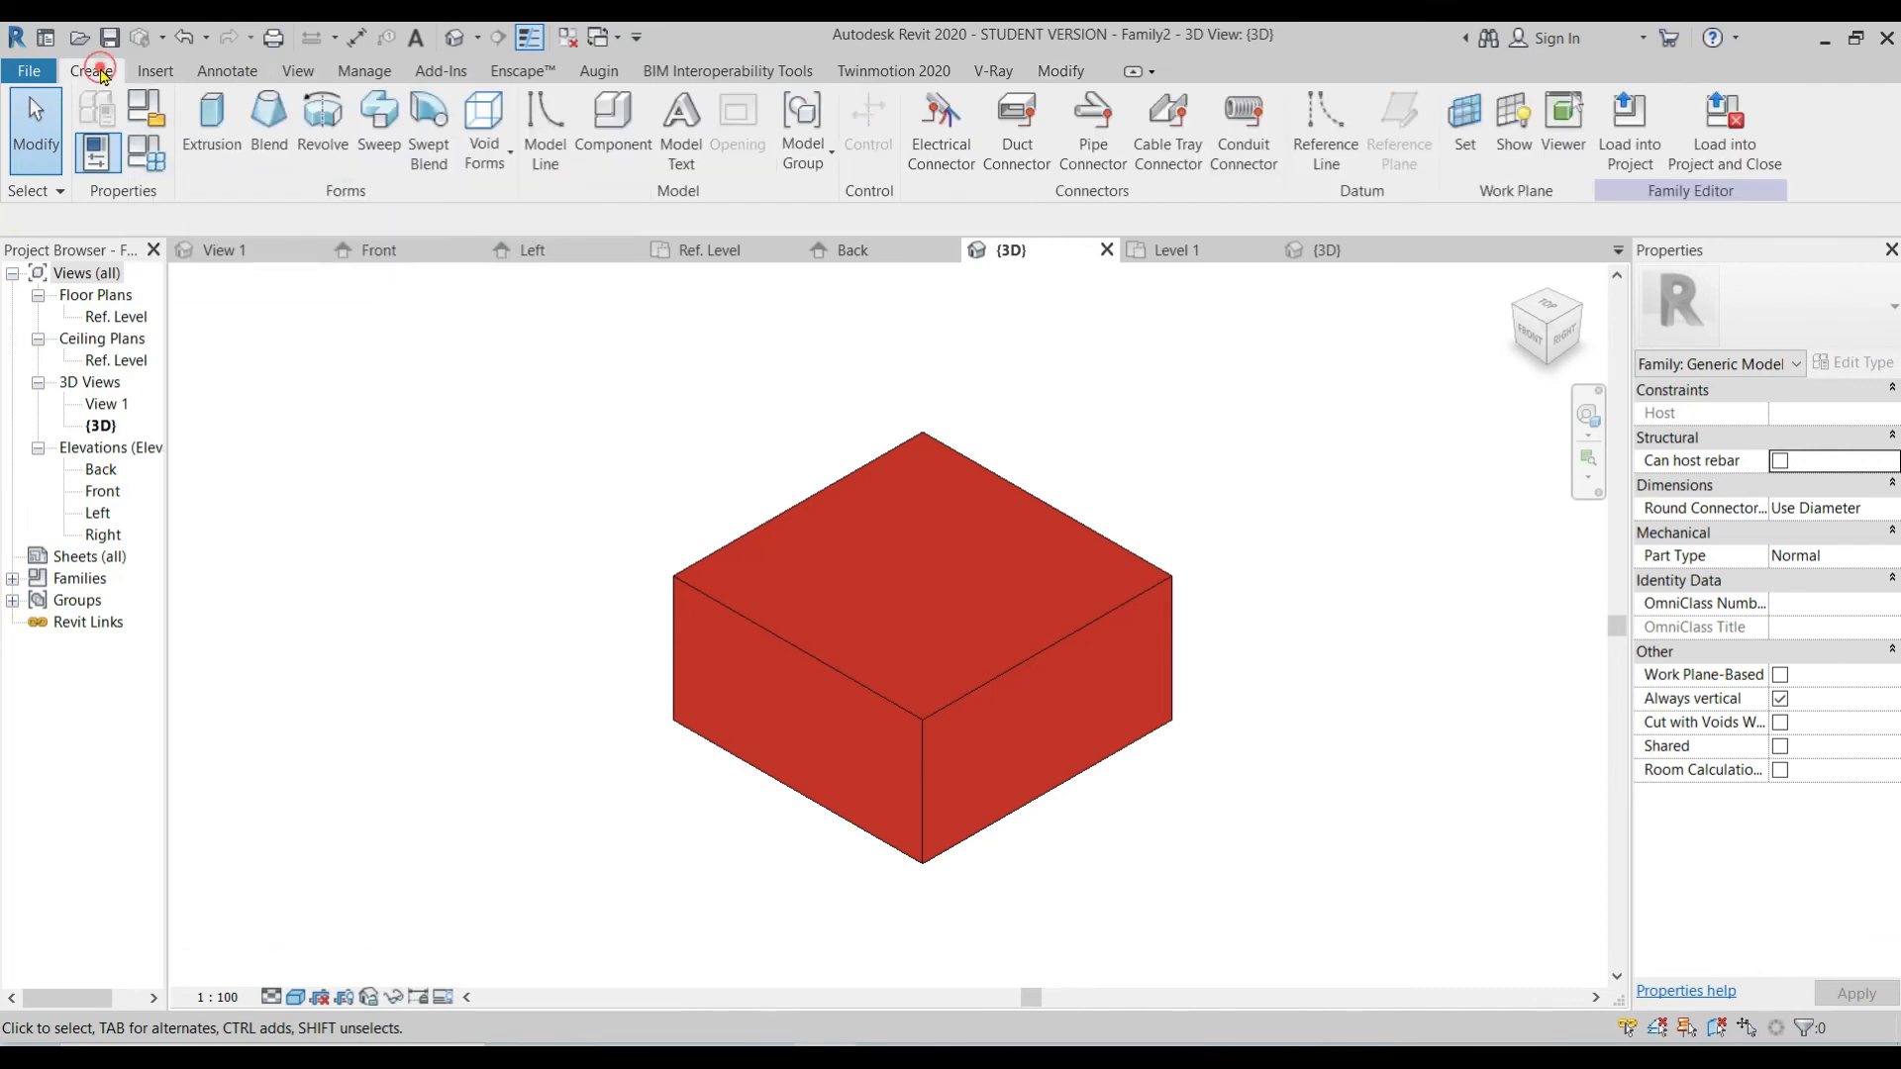
left_click(144, 156)
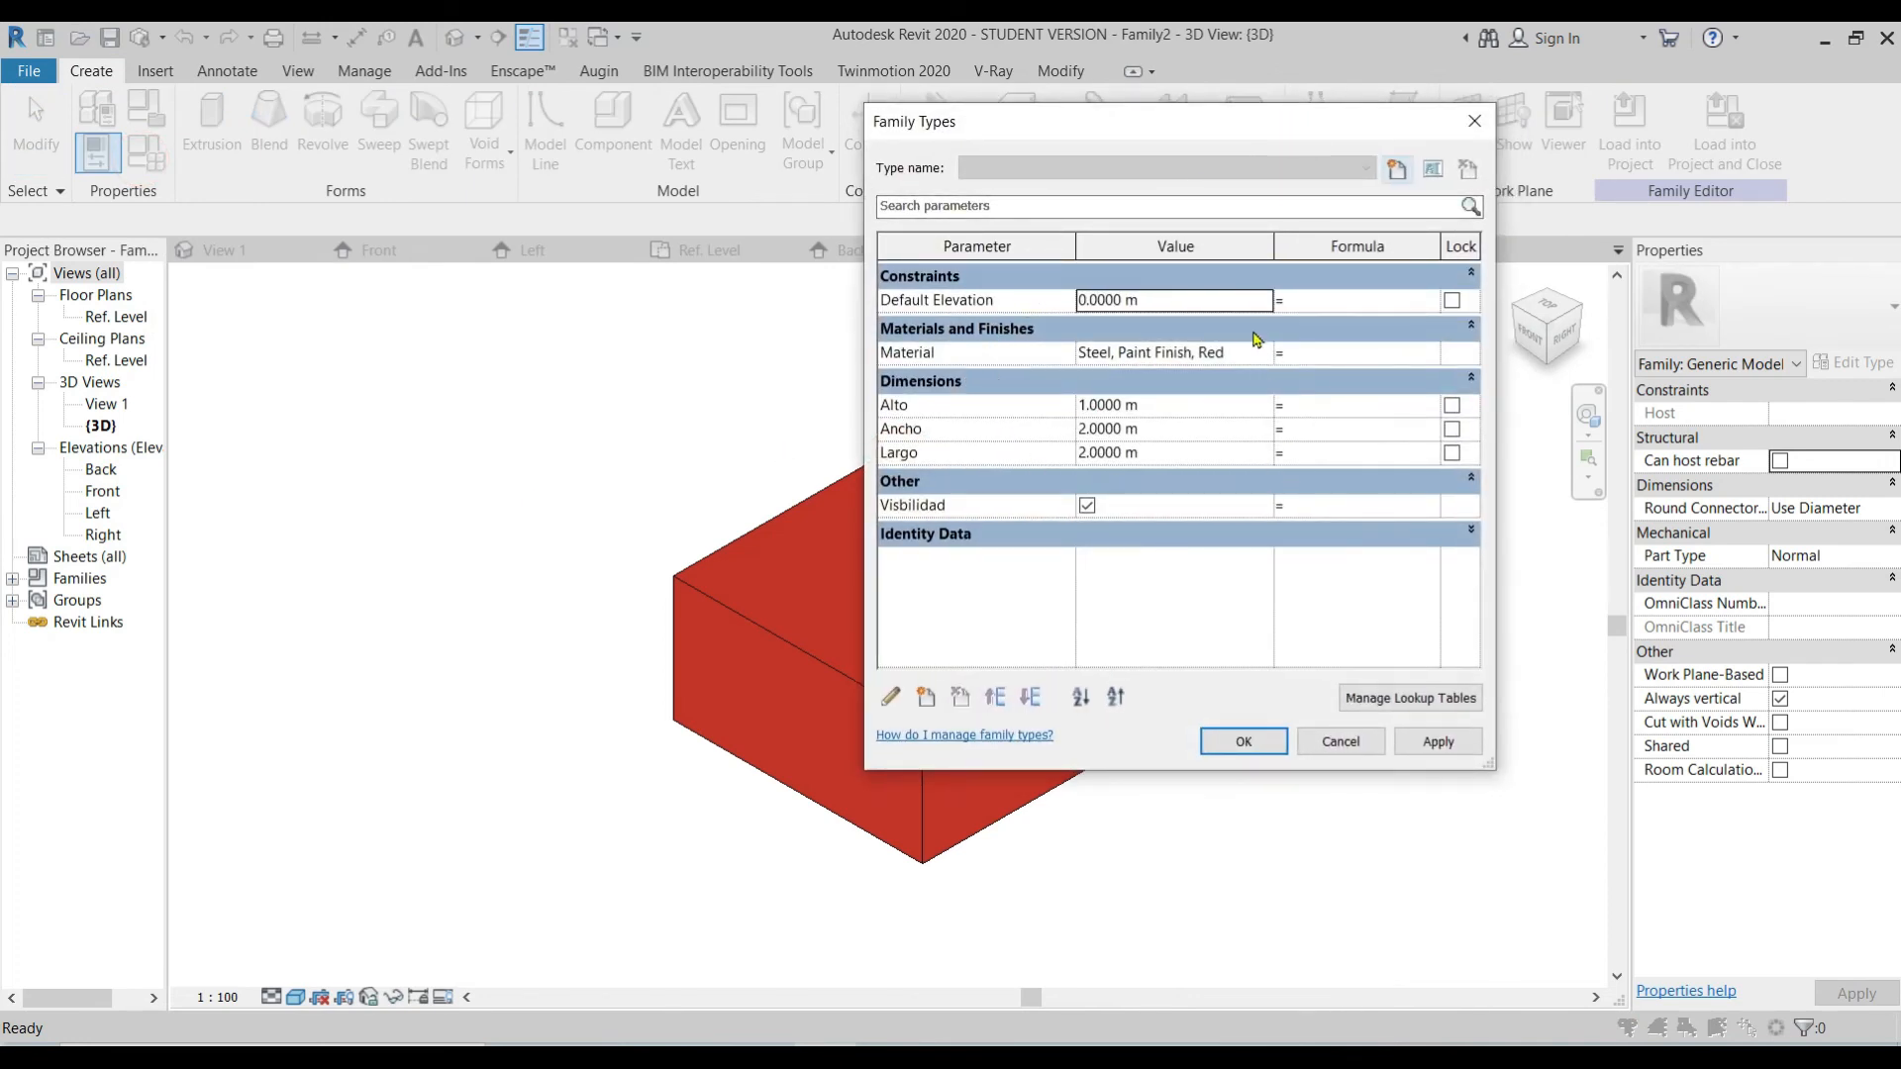
left_click(991, 300)
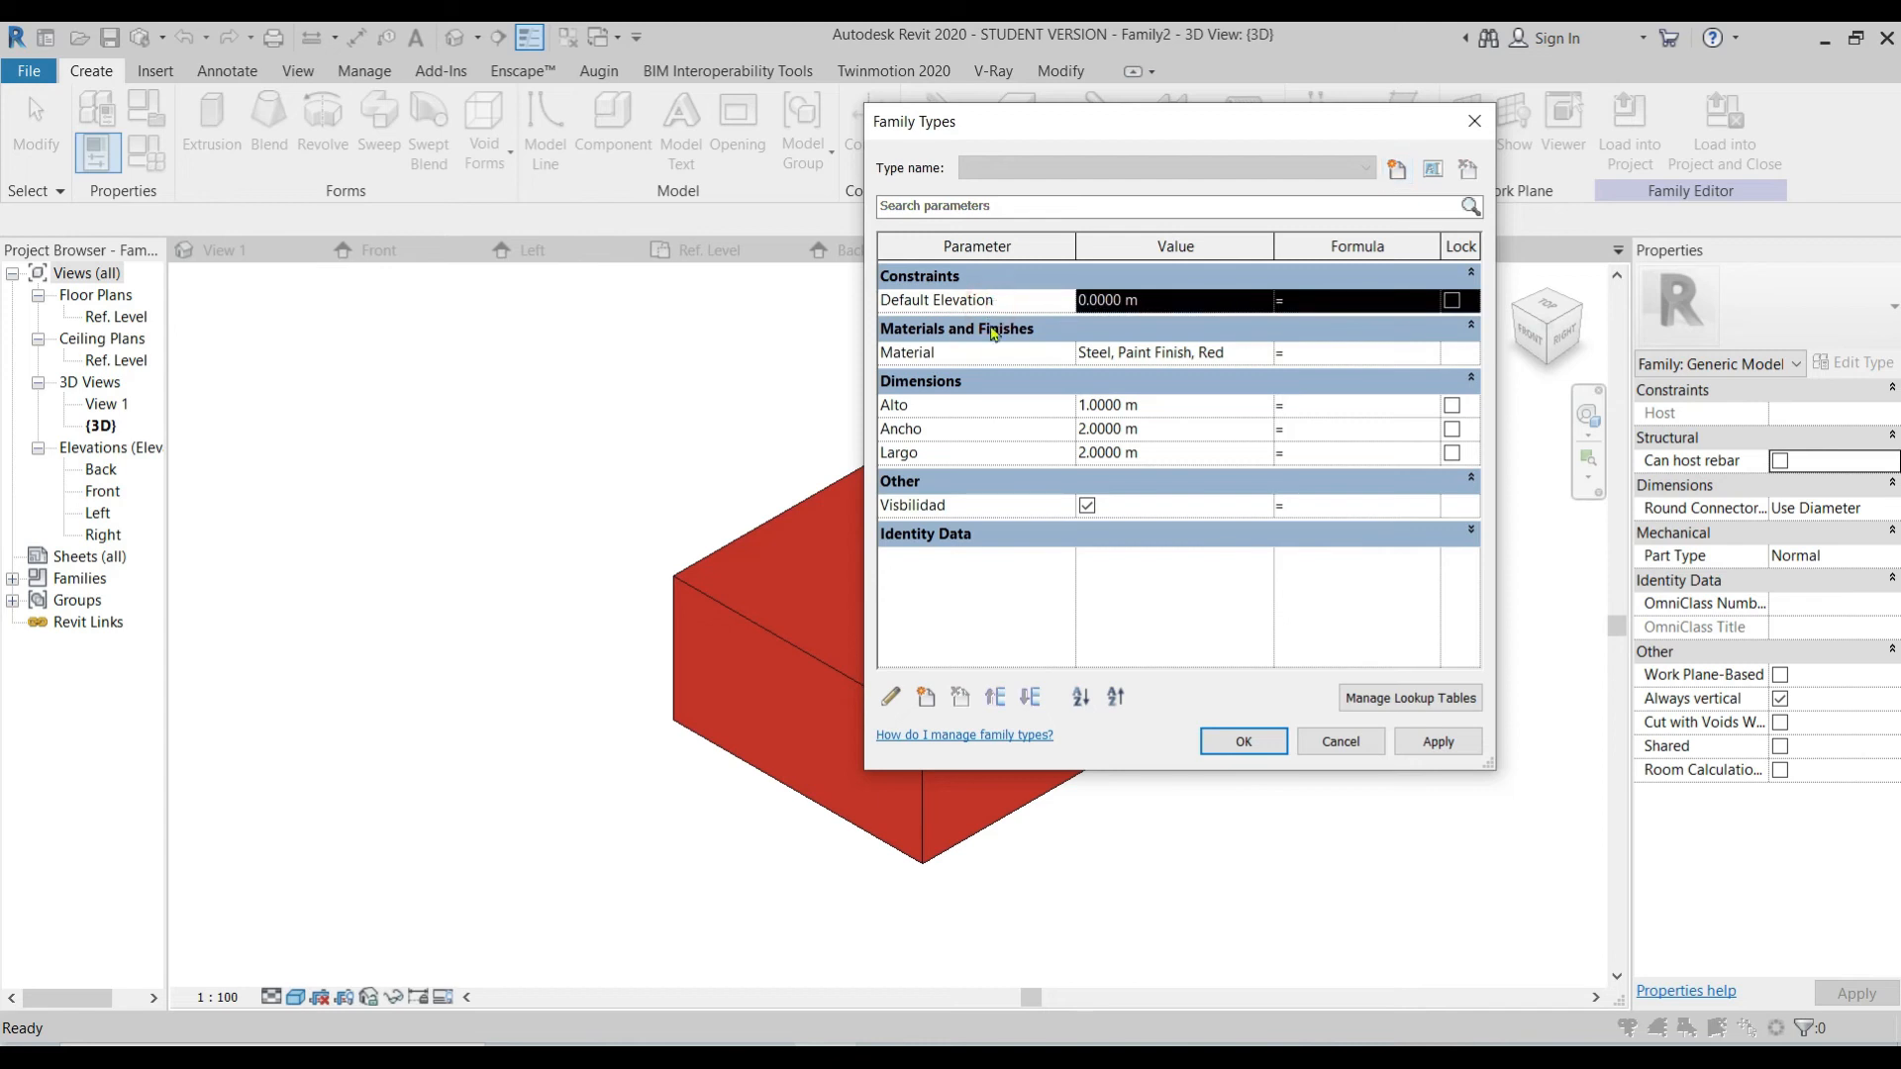
left_click(993, 353)
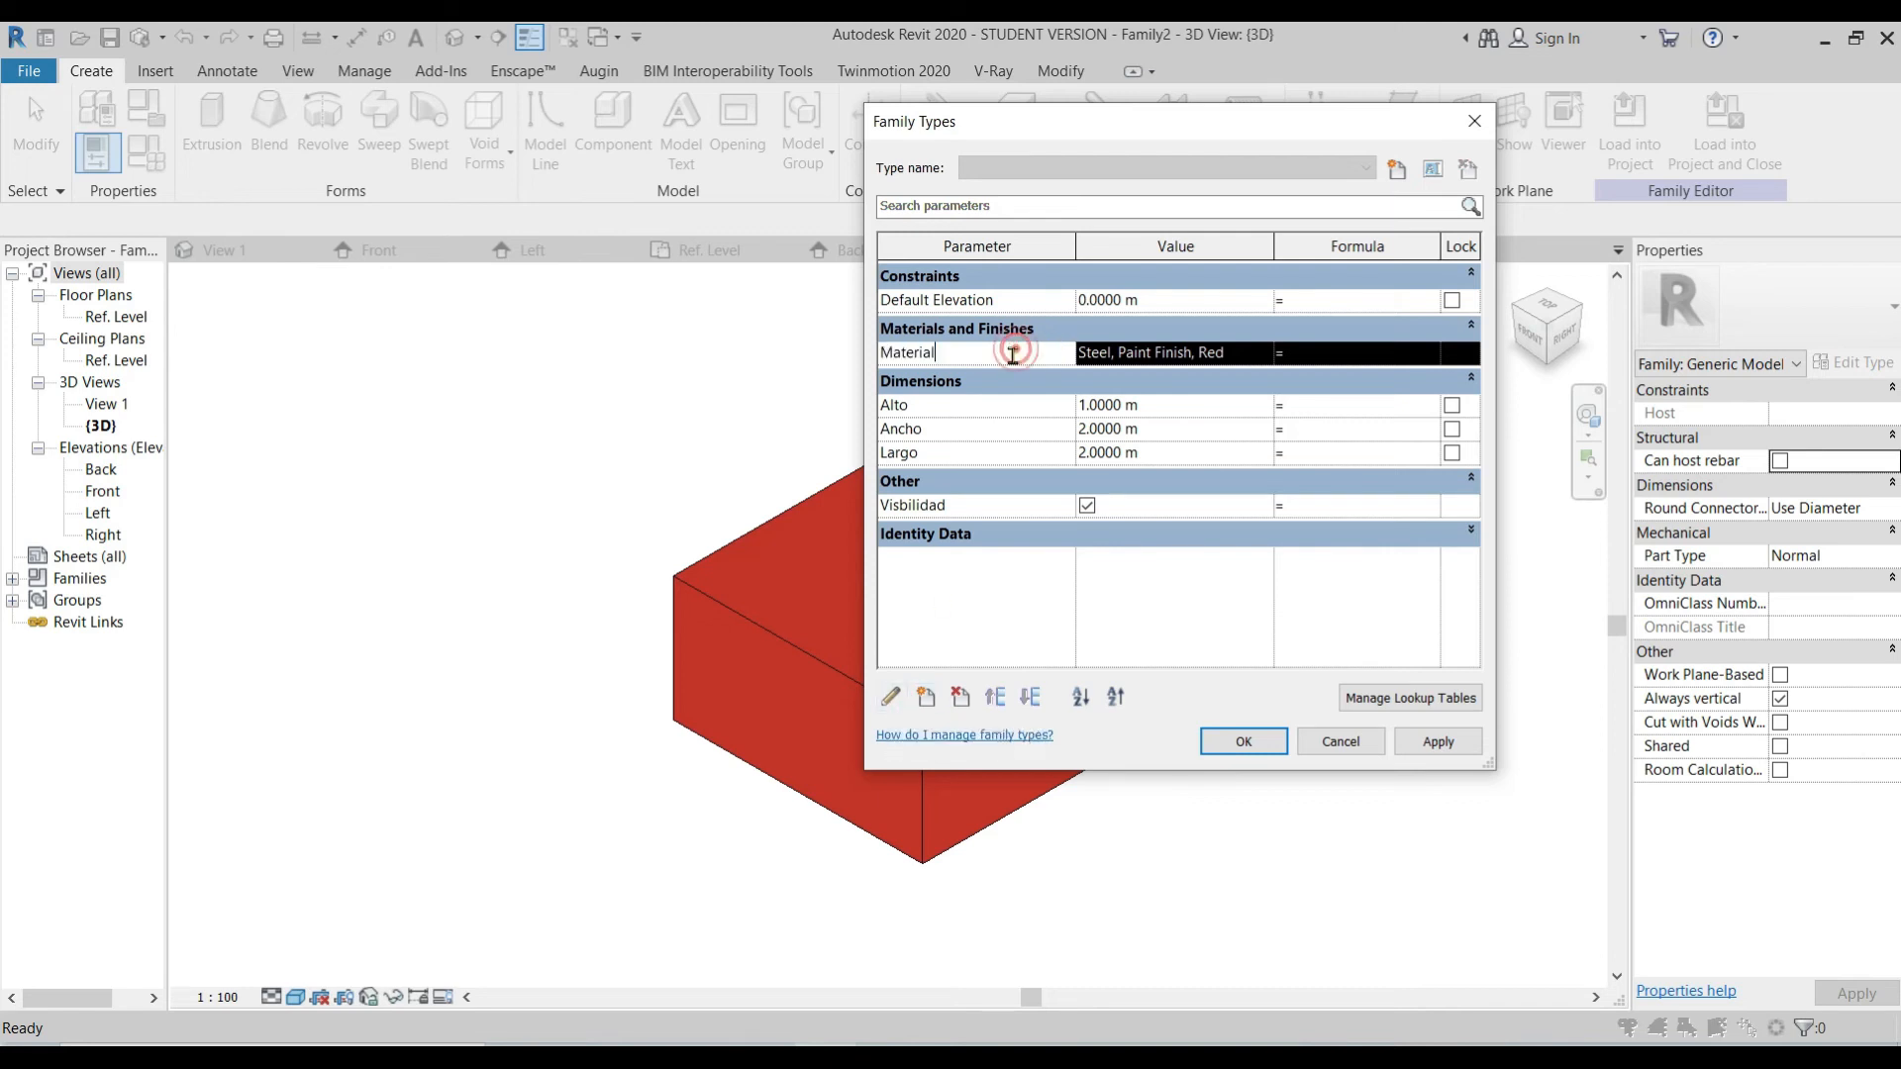
left_click(892, 698)
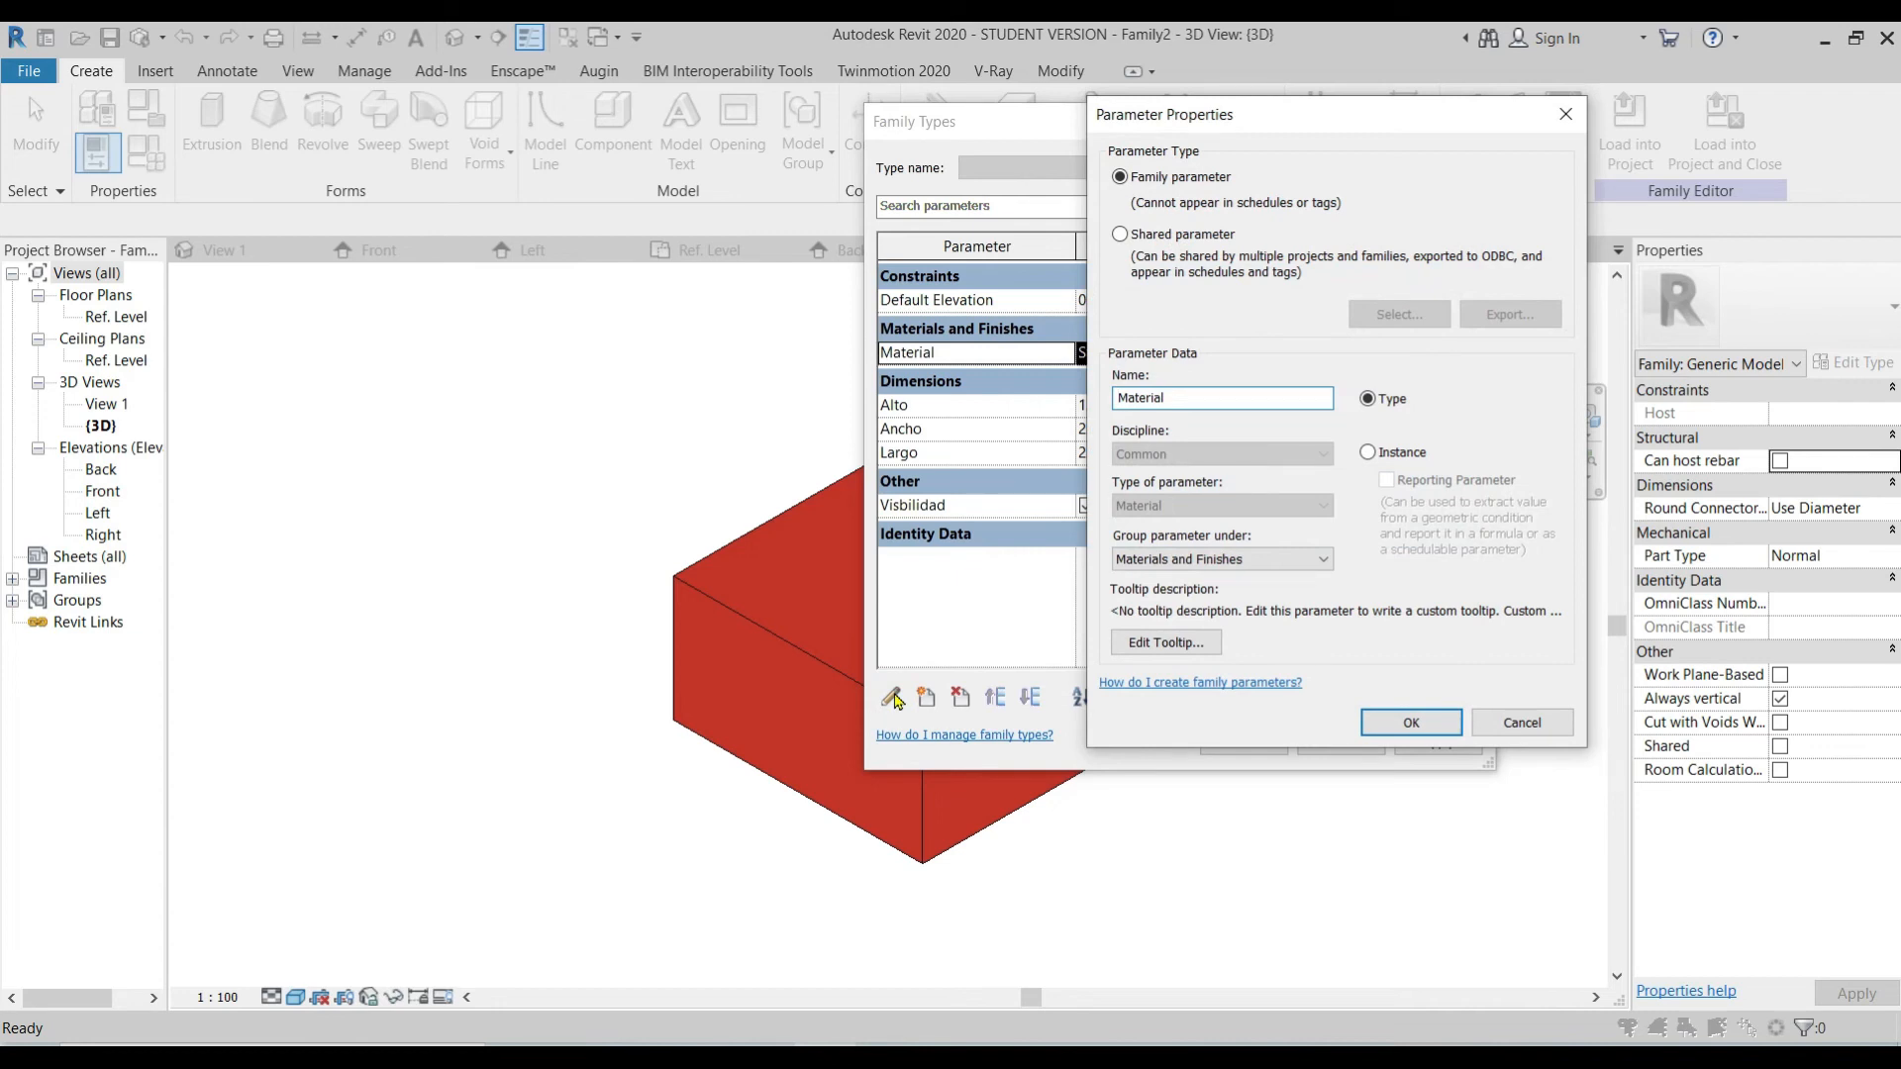
left_click(1385, 457)
left_click(1408, 719)
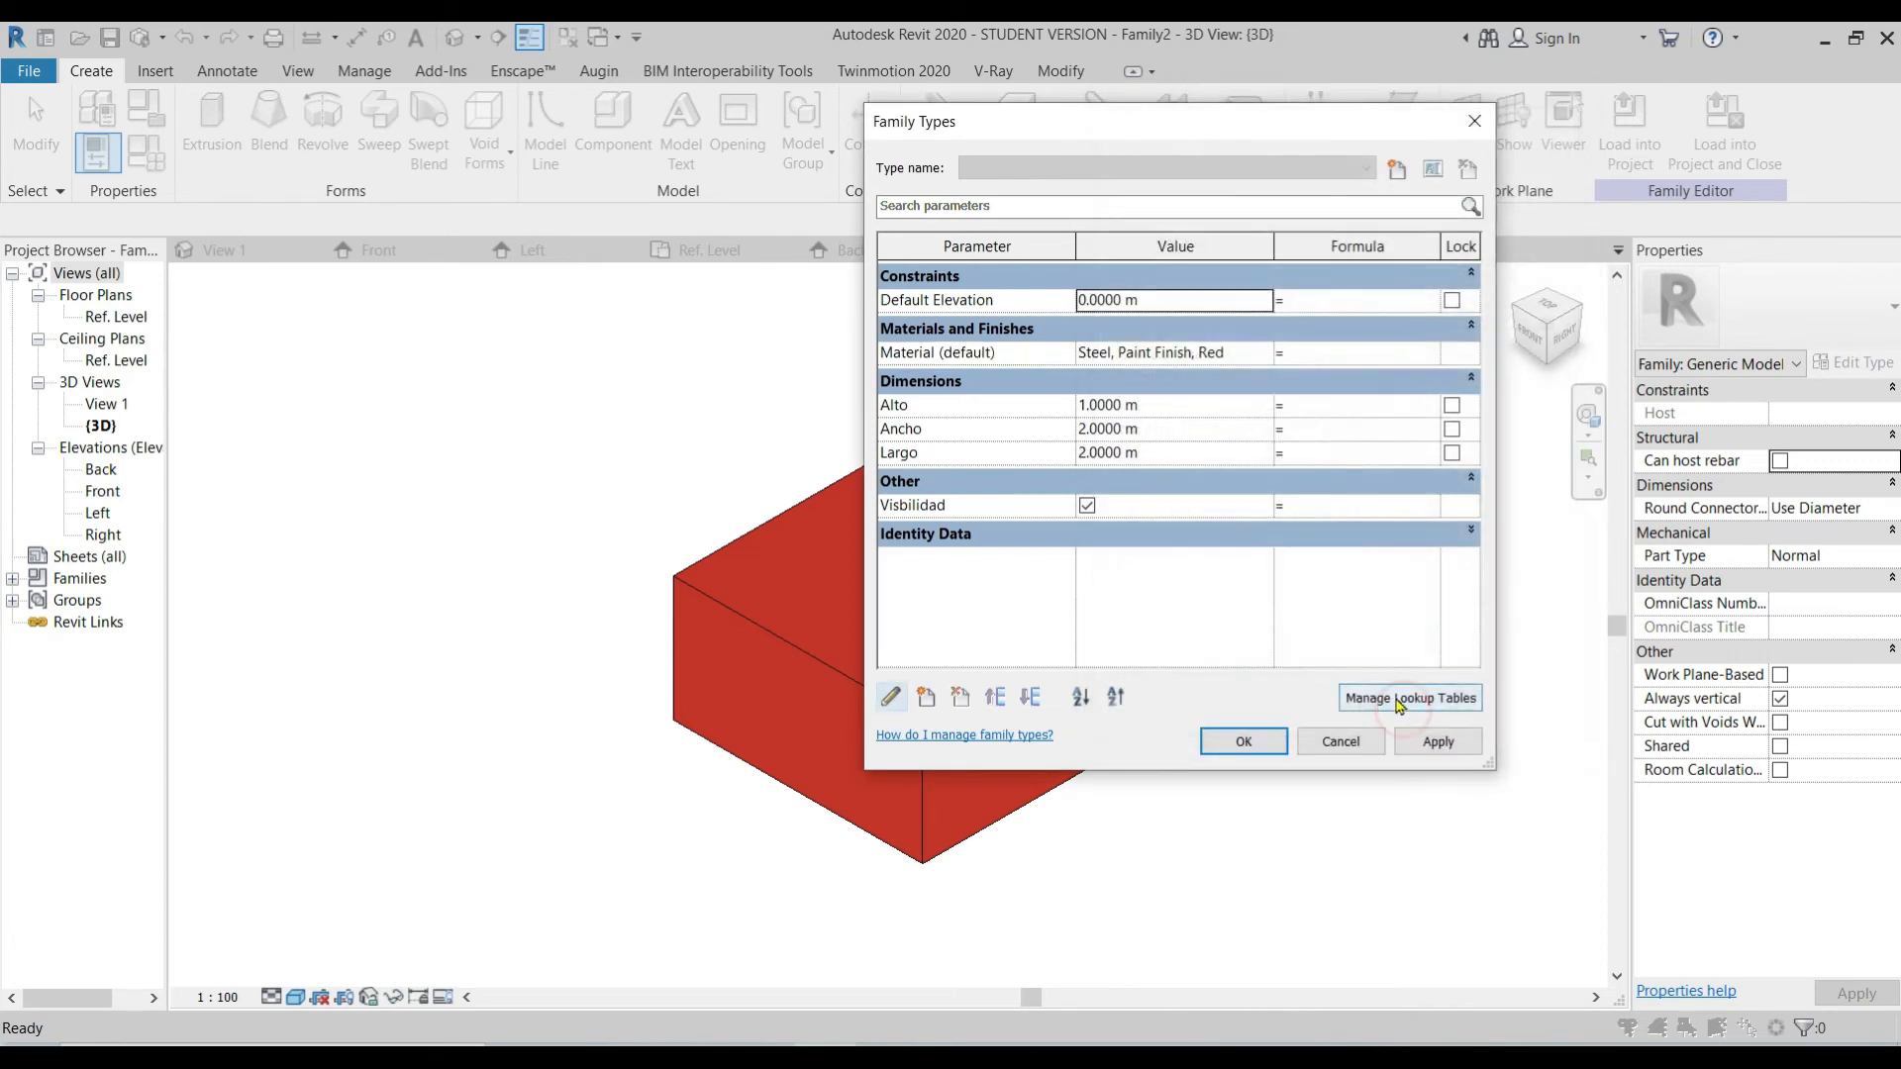
left_click(1236, 745)
Step: Load the modified family into the project over the existing version and show the project's 3D view
left_click(1635, 141)
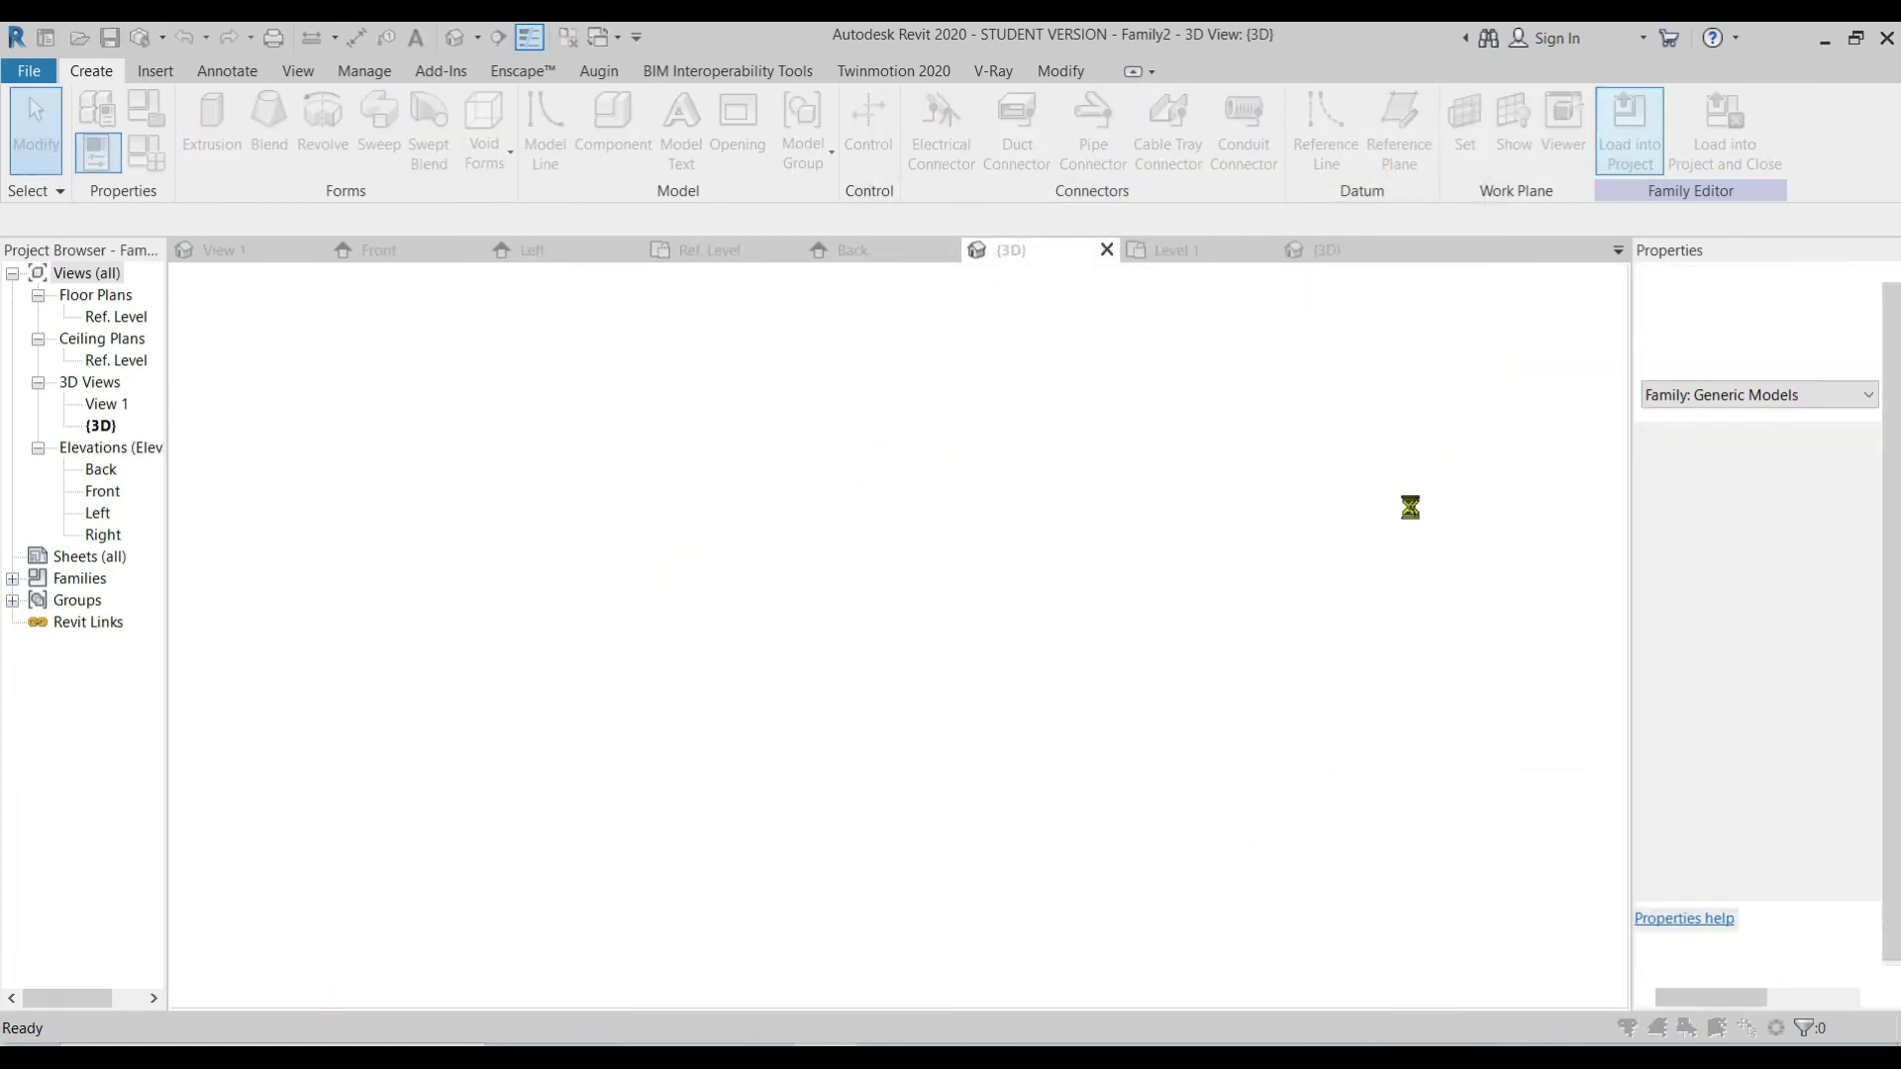
left_click(1075, 457)
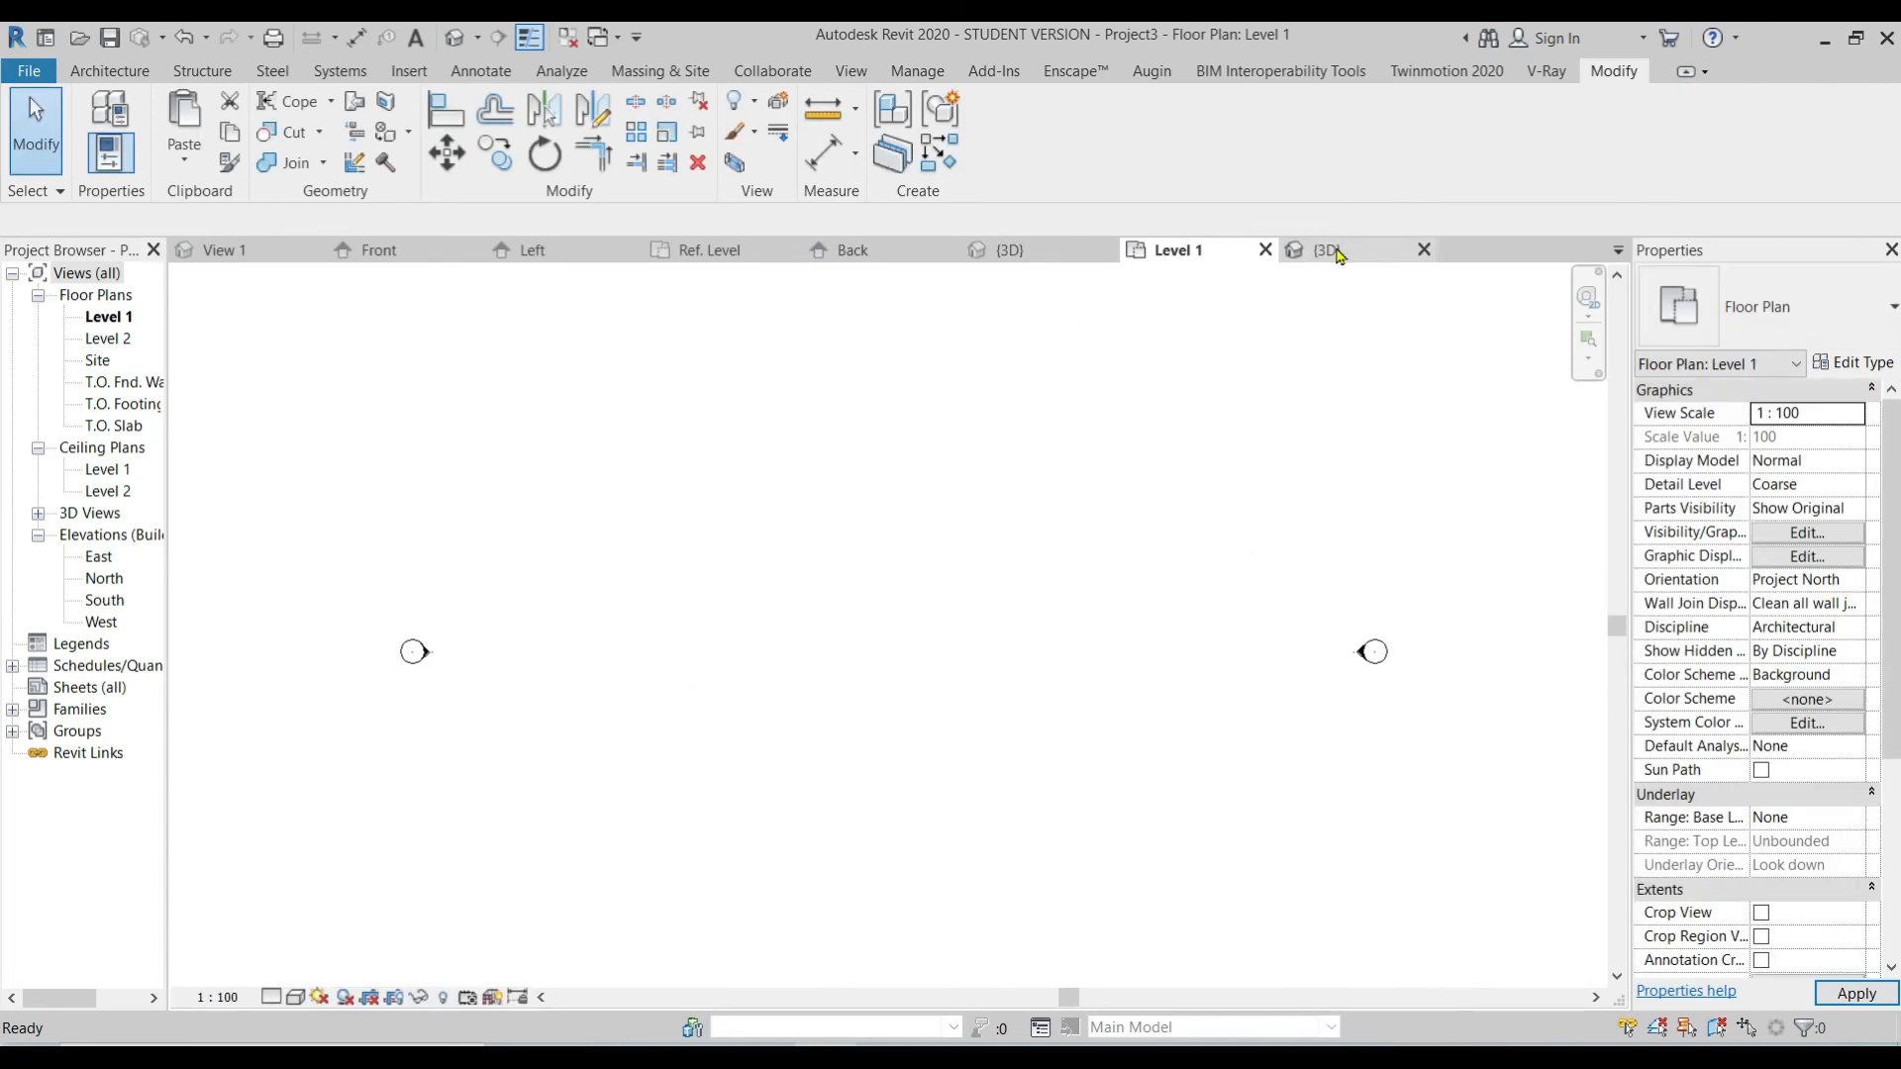
left_click(1339, 250)
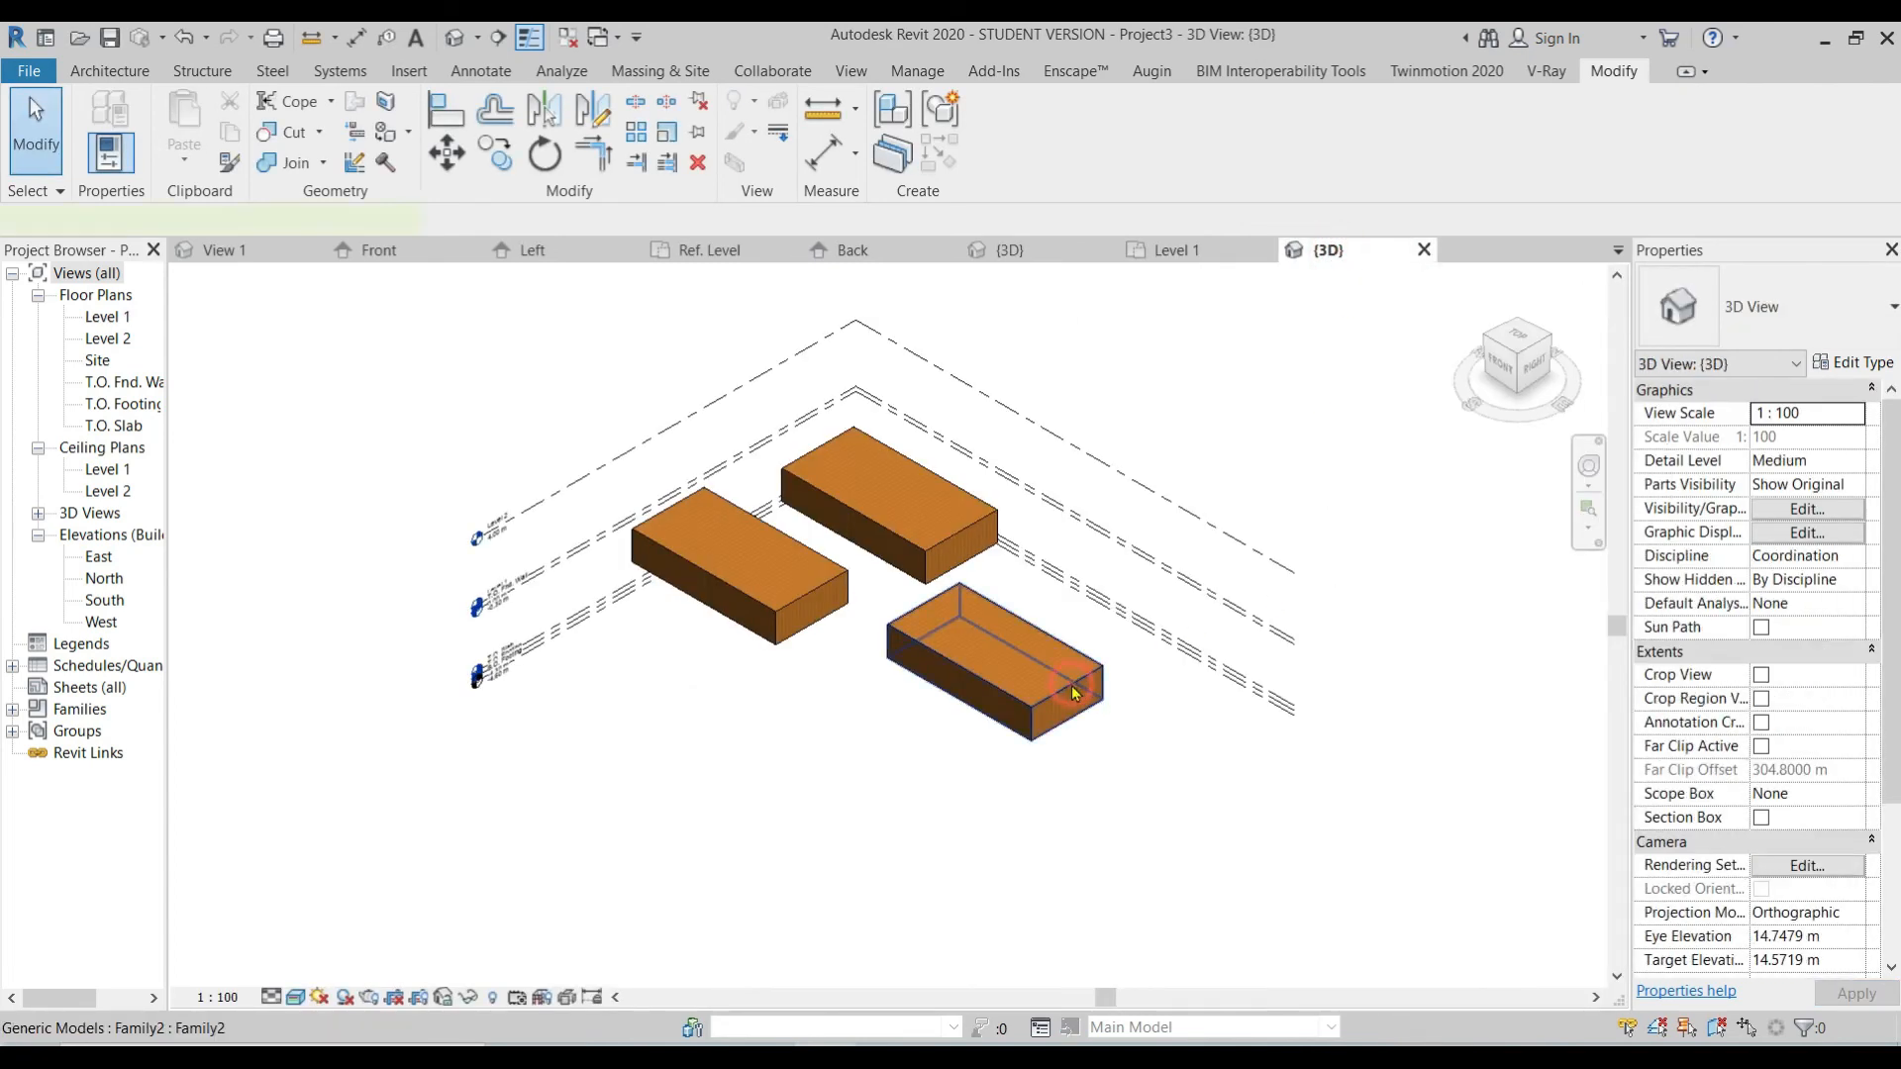
Step: Assign Metal - Steel 43-275 with Use Render Appearance enabled as the front box's instance material, and deselect the box
left_click(1080, 696)
left_click(1853, 555)
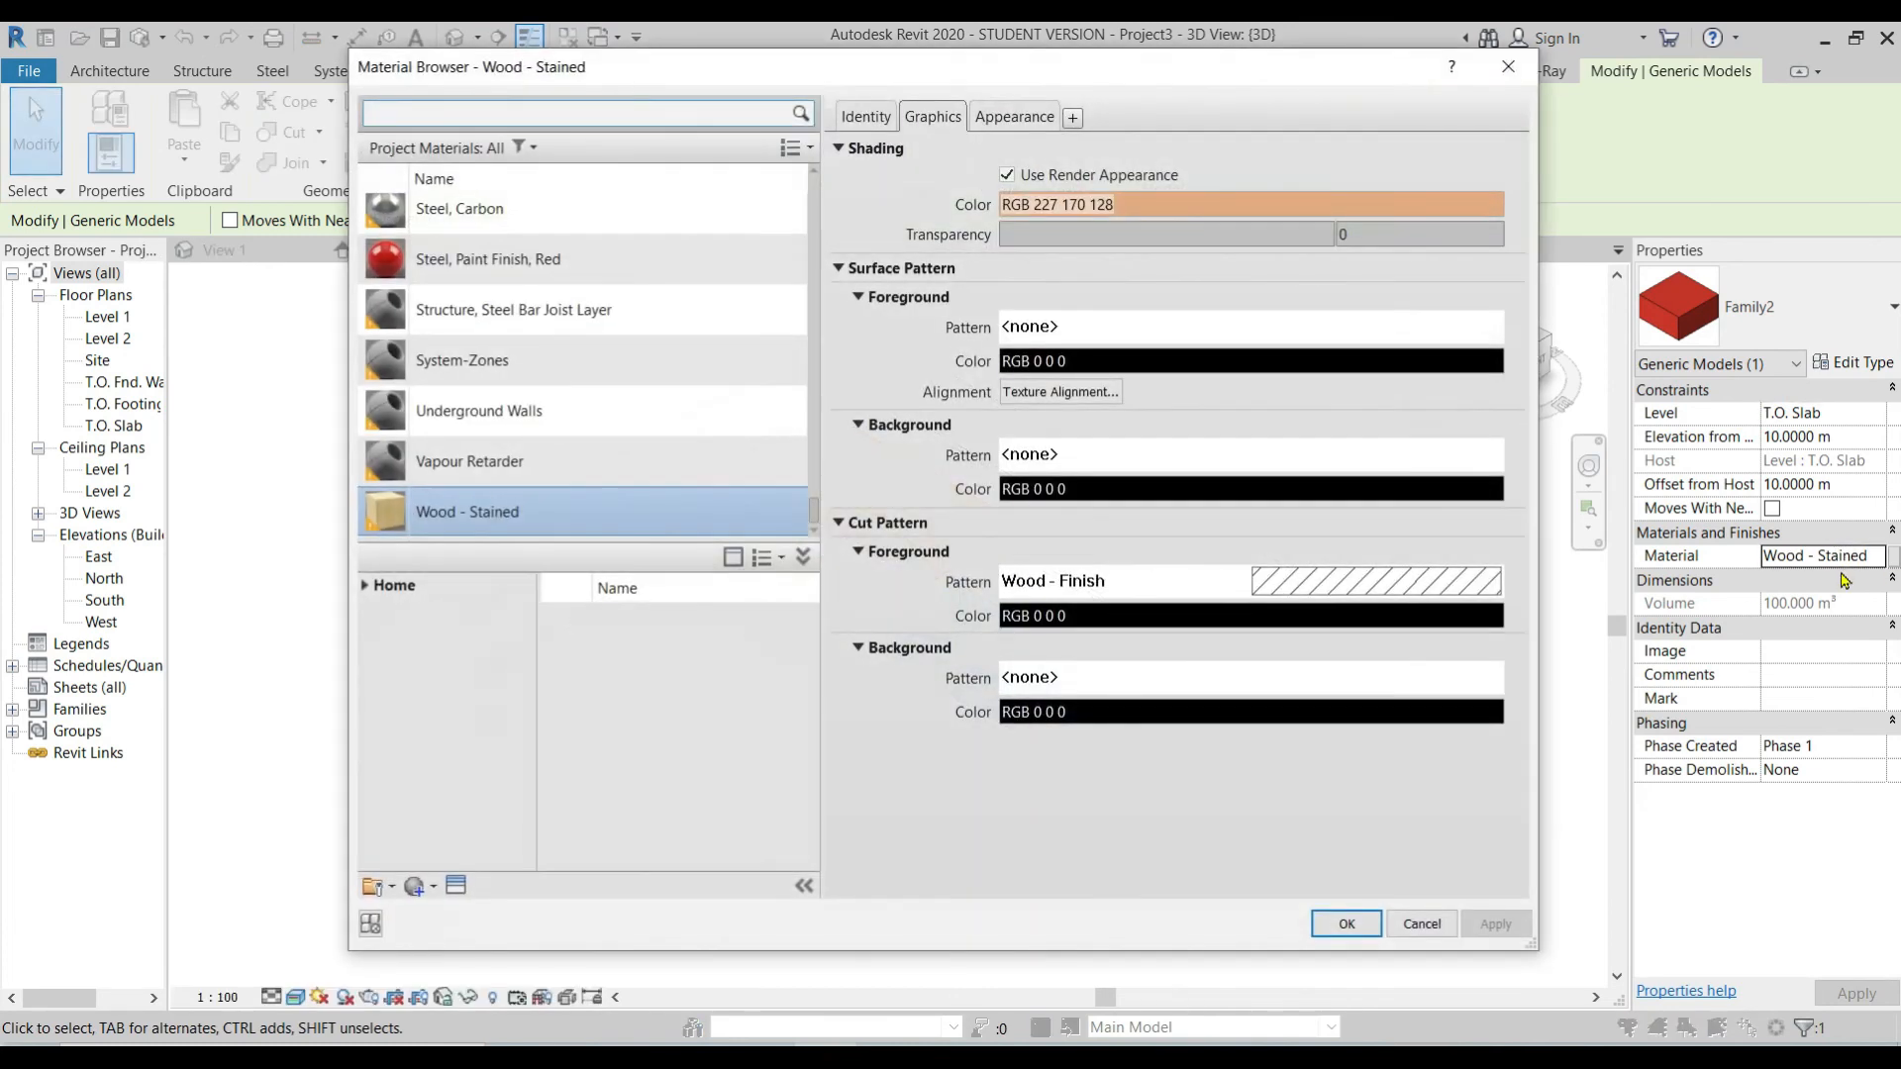
scroll(560, 382, "up", 10)
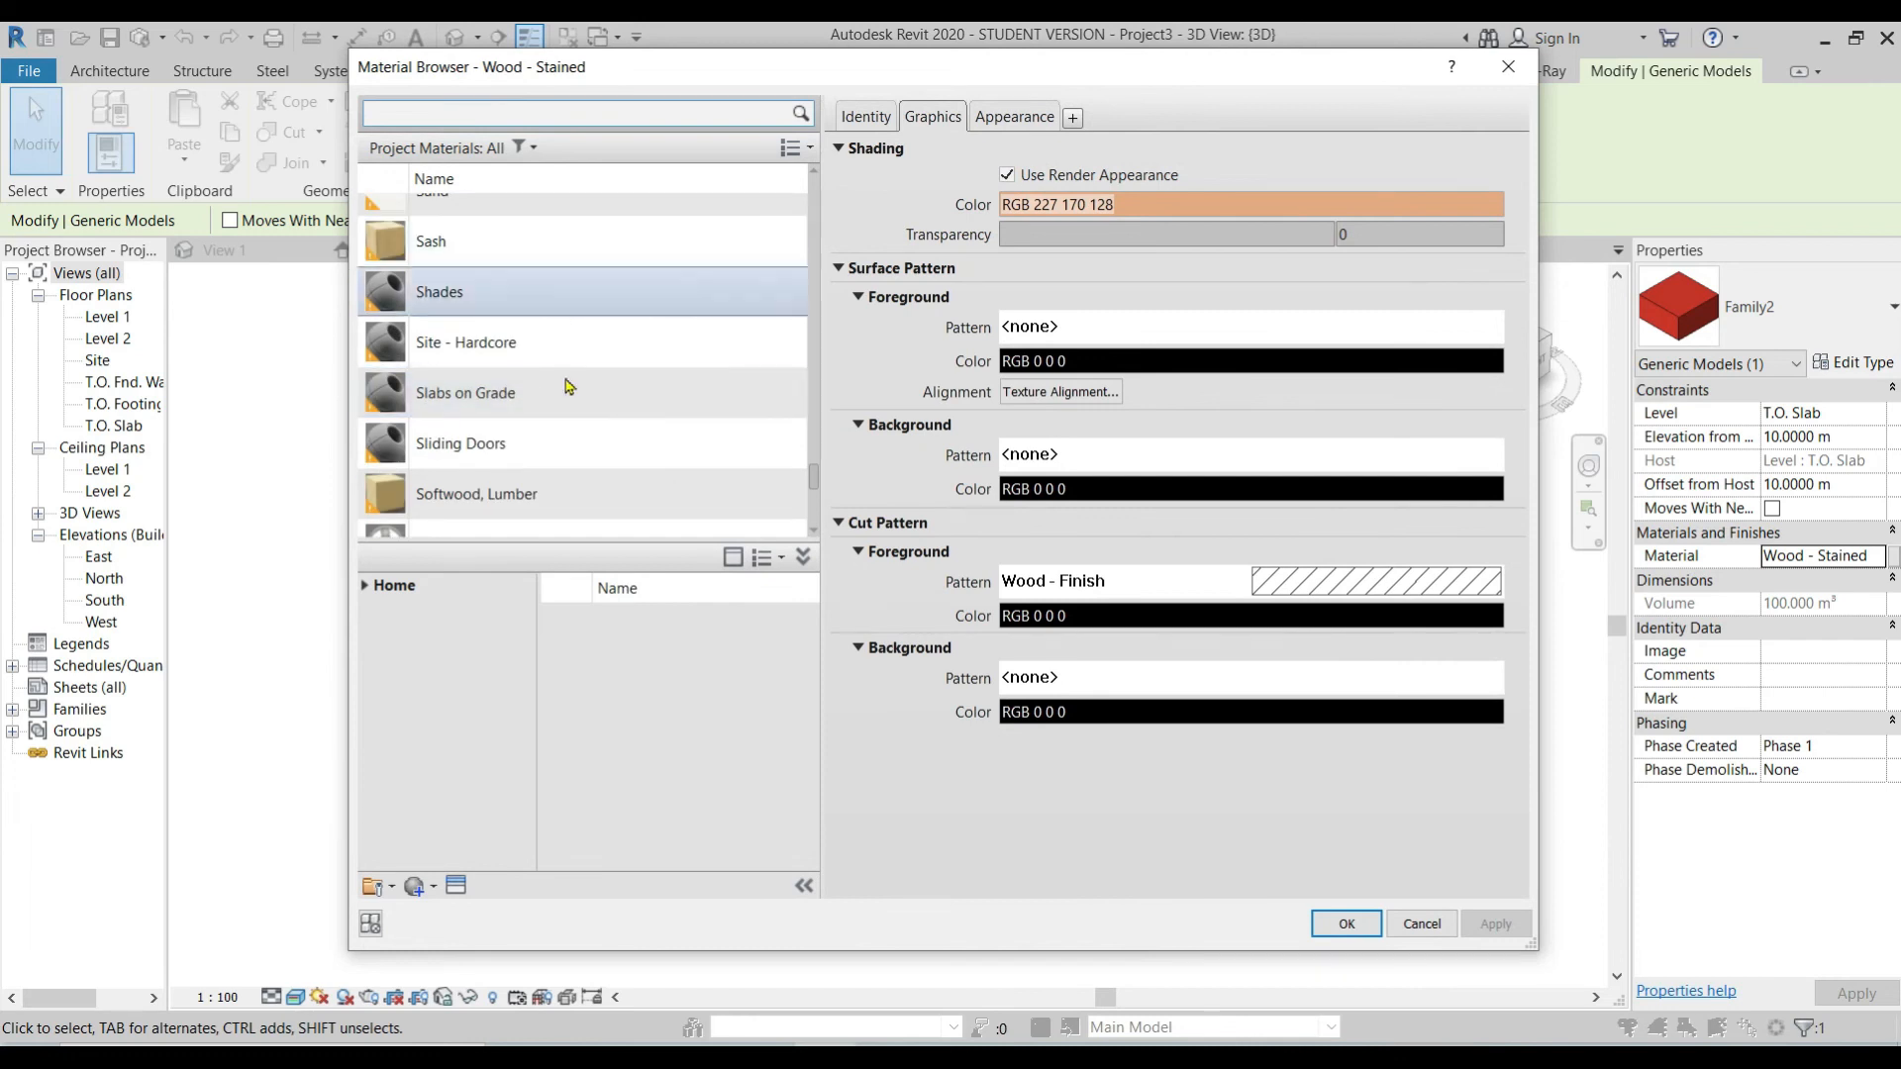
left_click(604, 259)
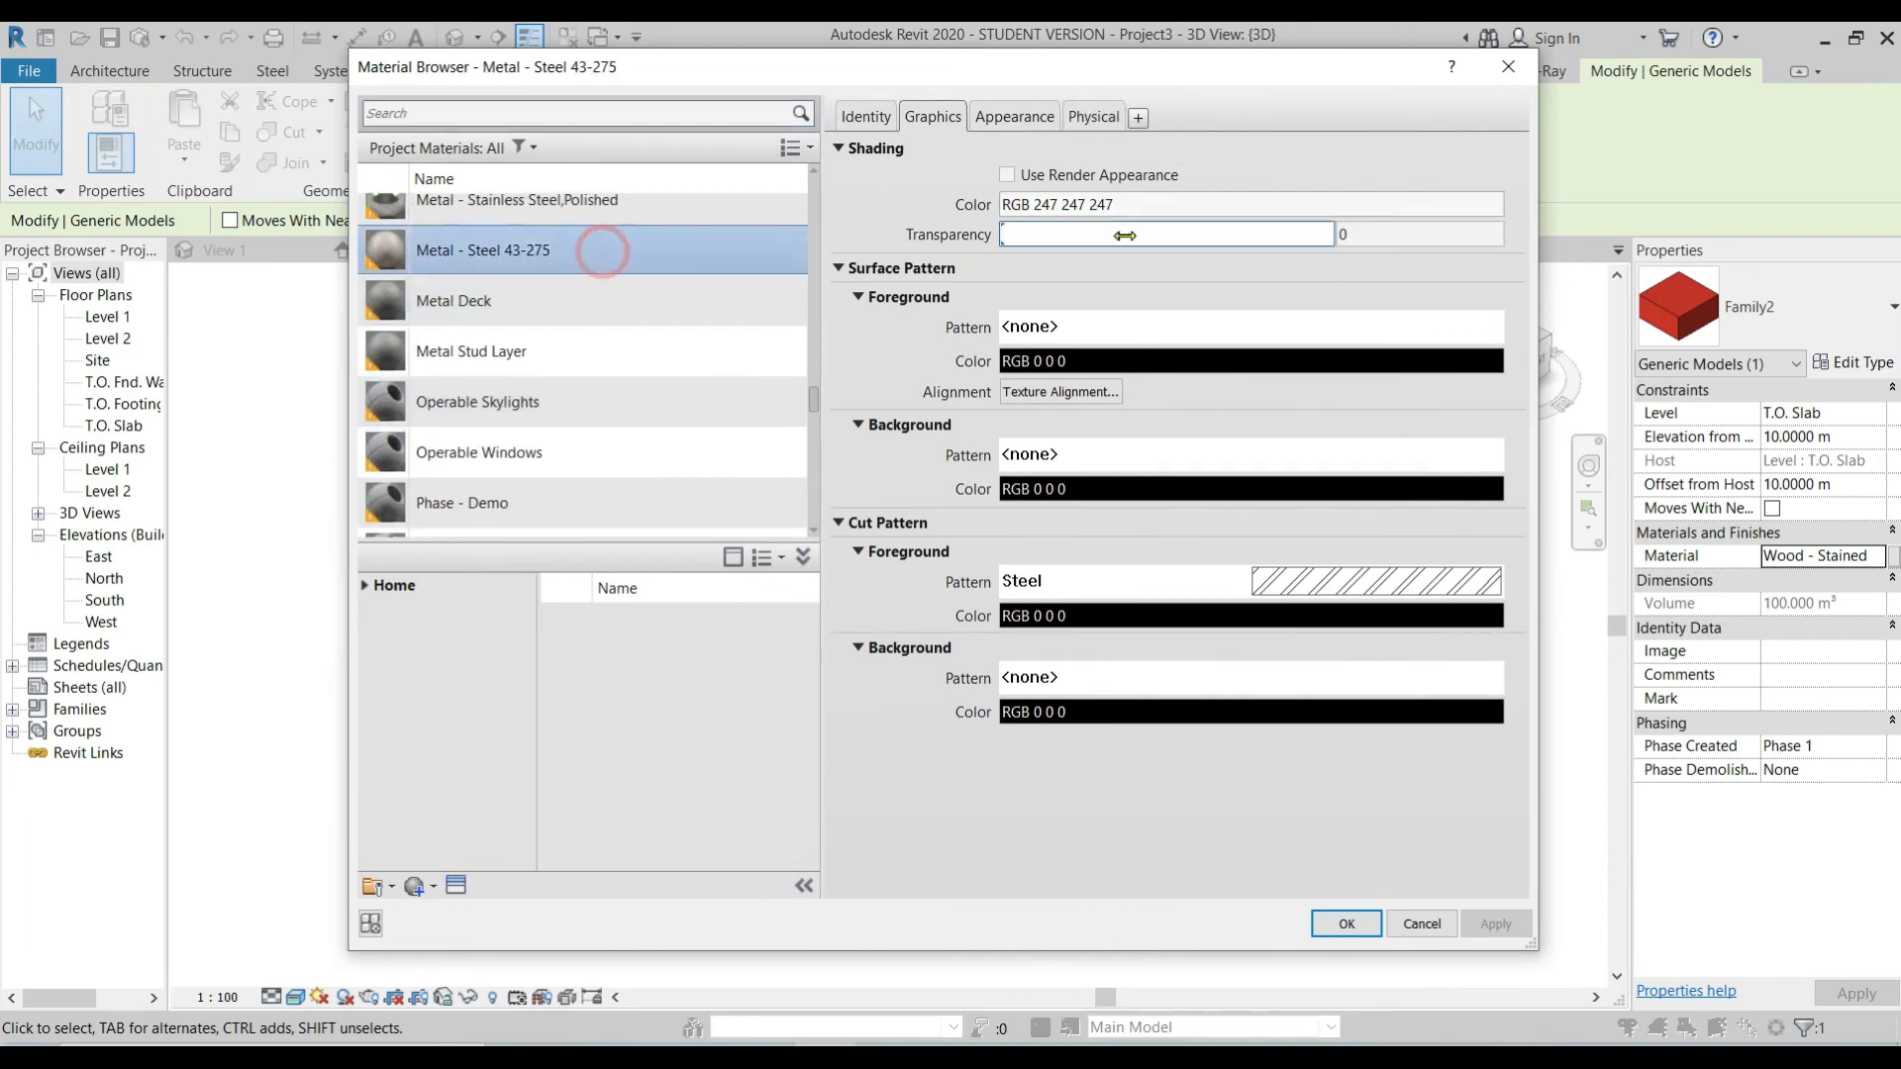
left_click(1122, 178)
left_click(1122, 176)
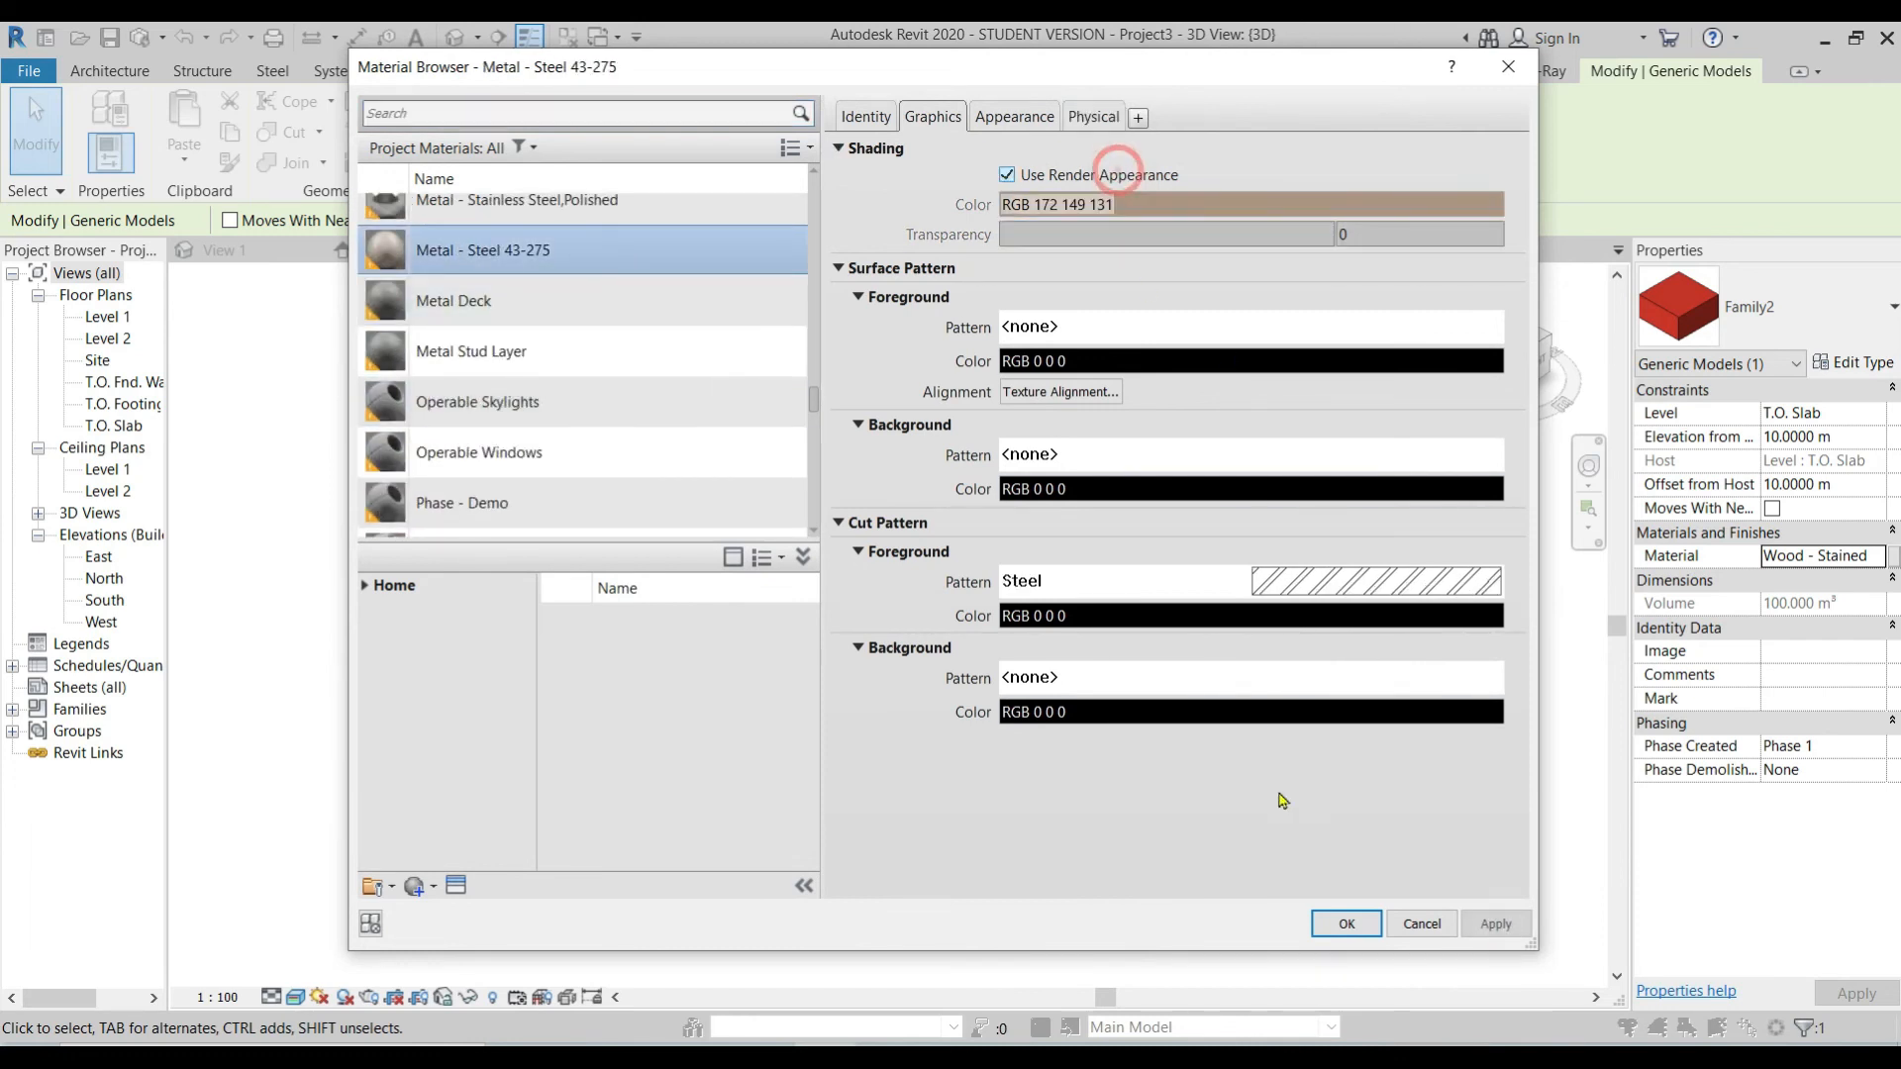
left_click(1346, 924)
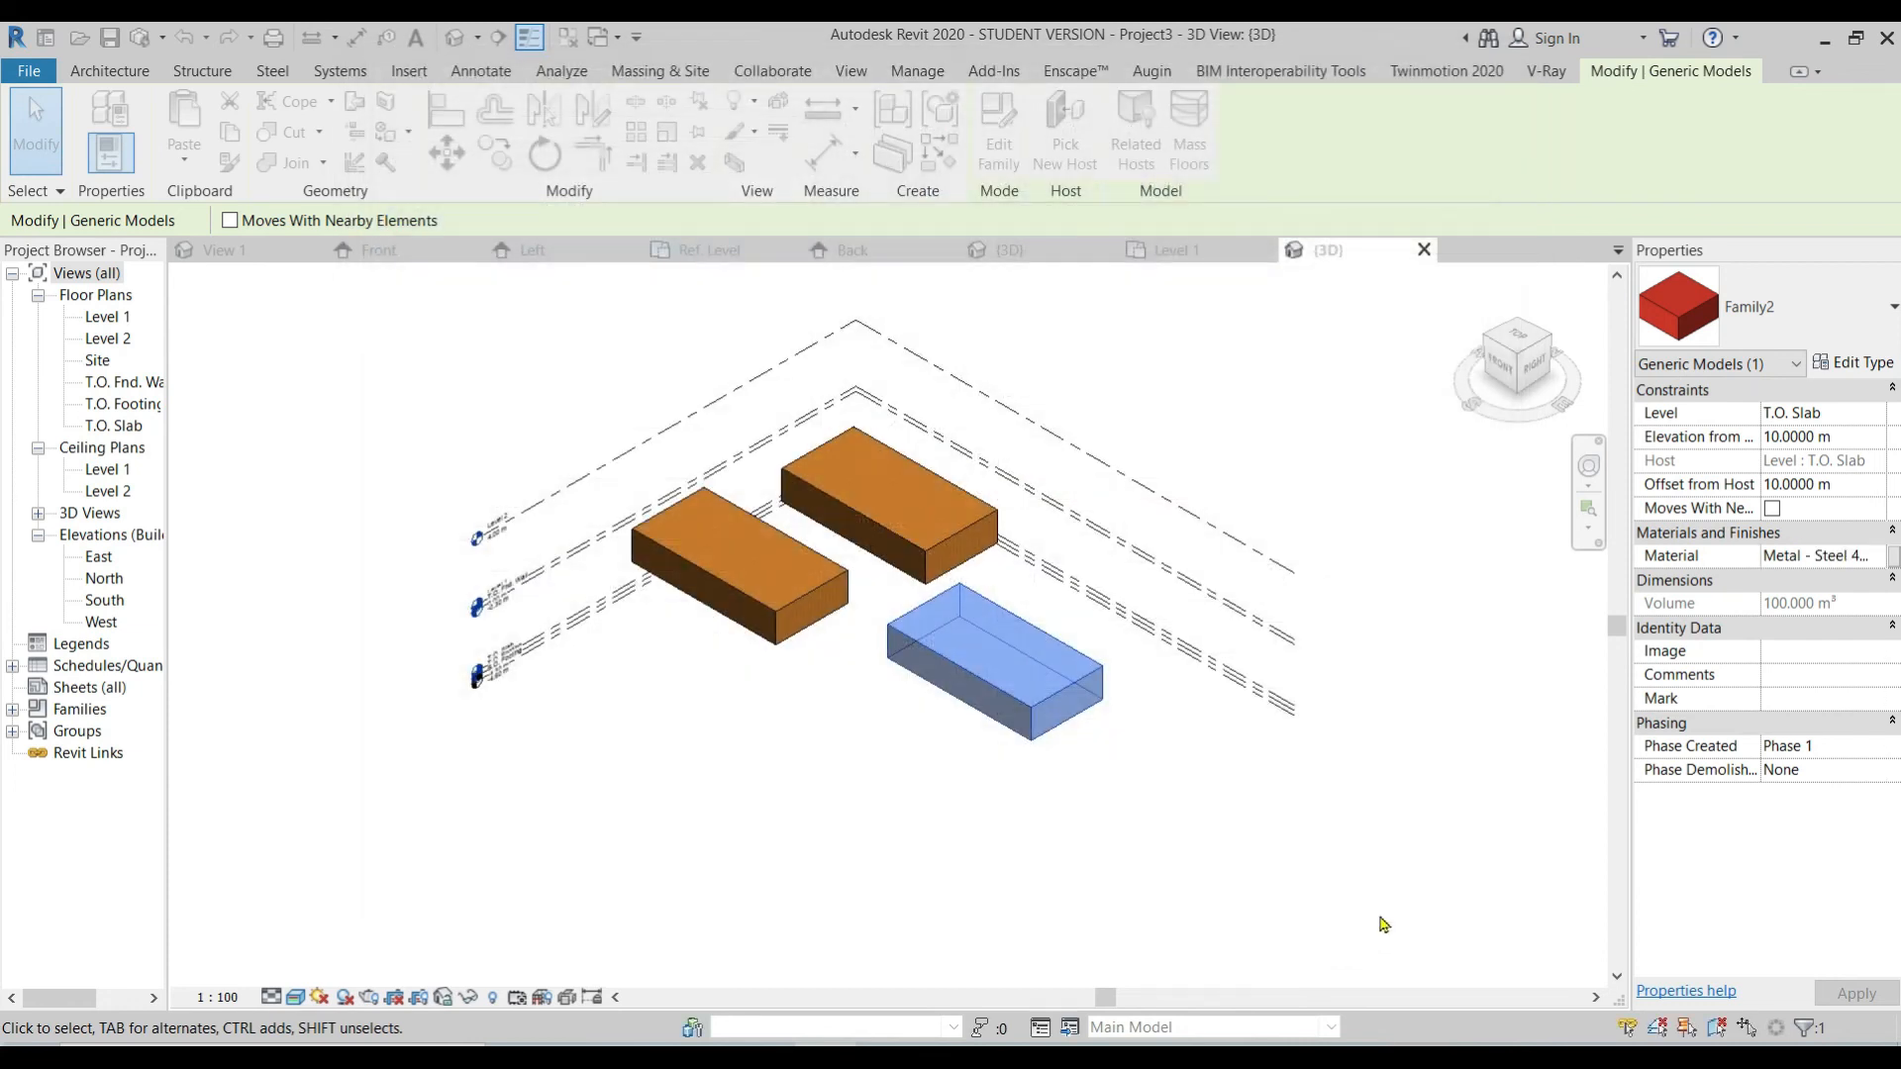
left_click(1109, 767)
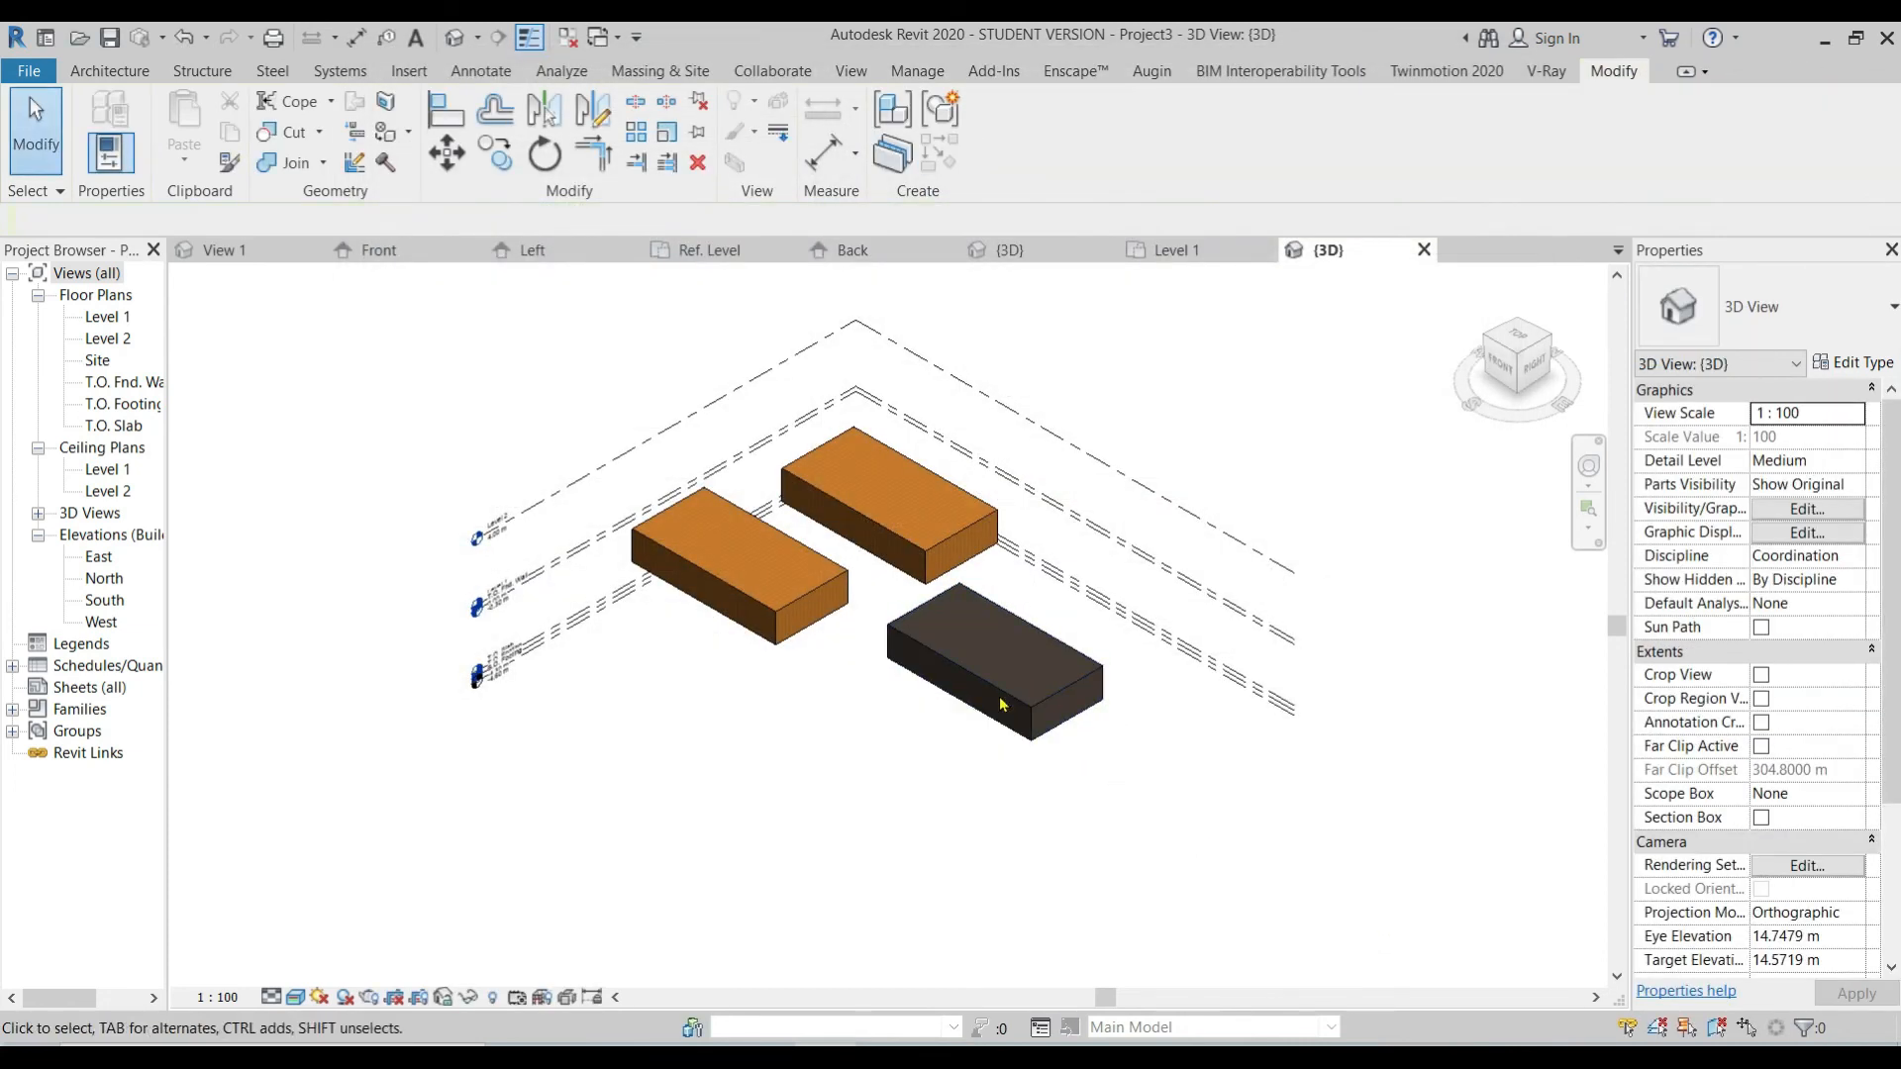
scroll(949, 720, "up", 2)
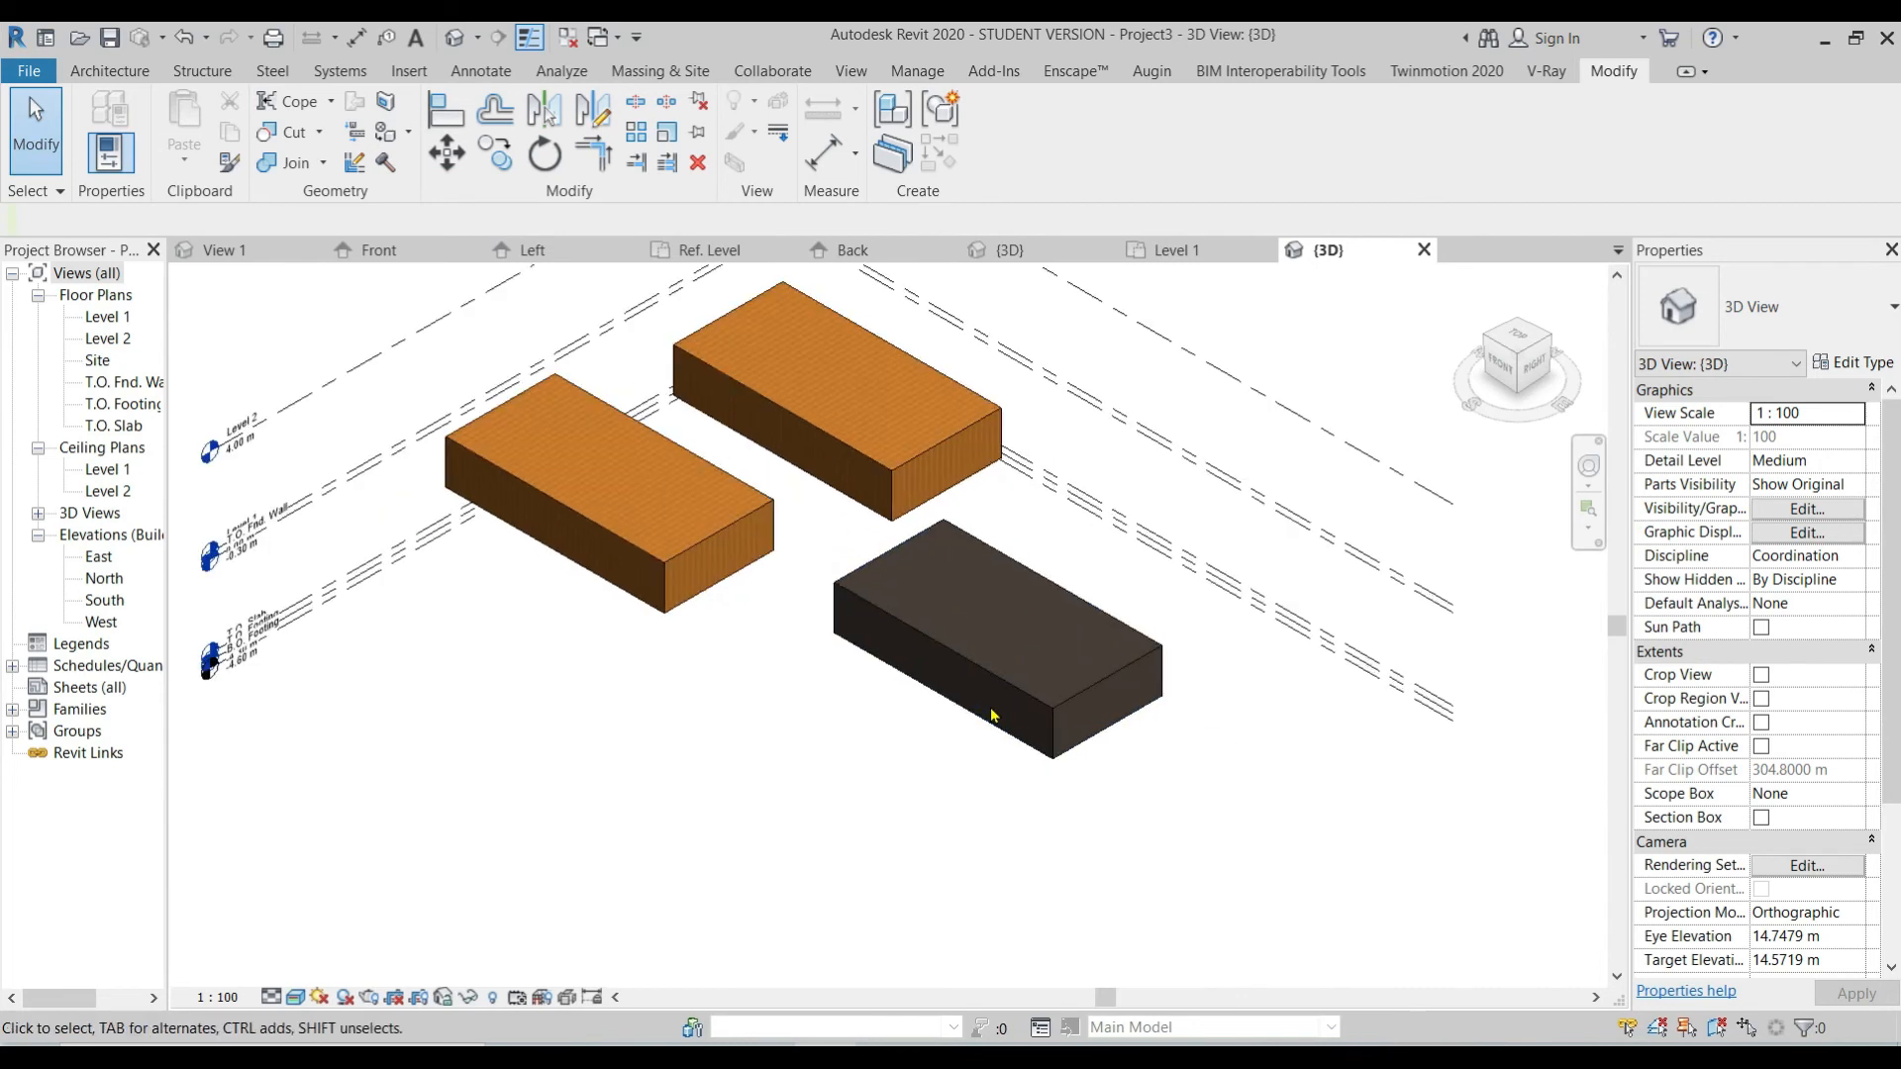
middle_click_drag(926, 757, 887, 819)
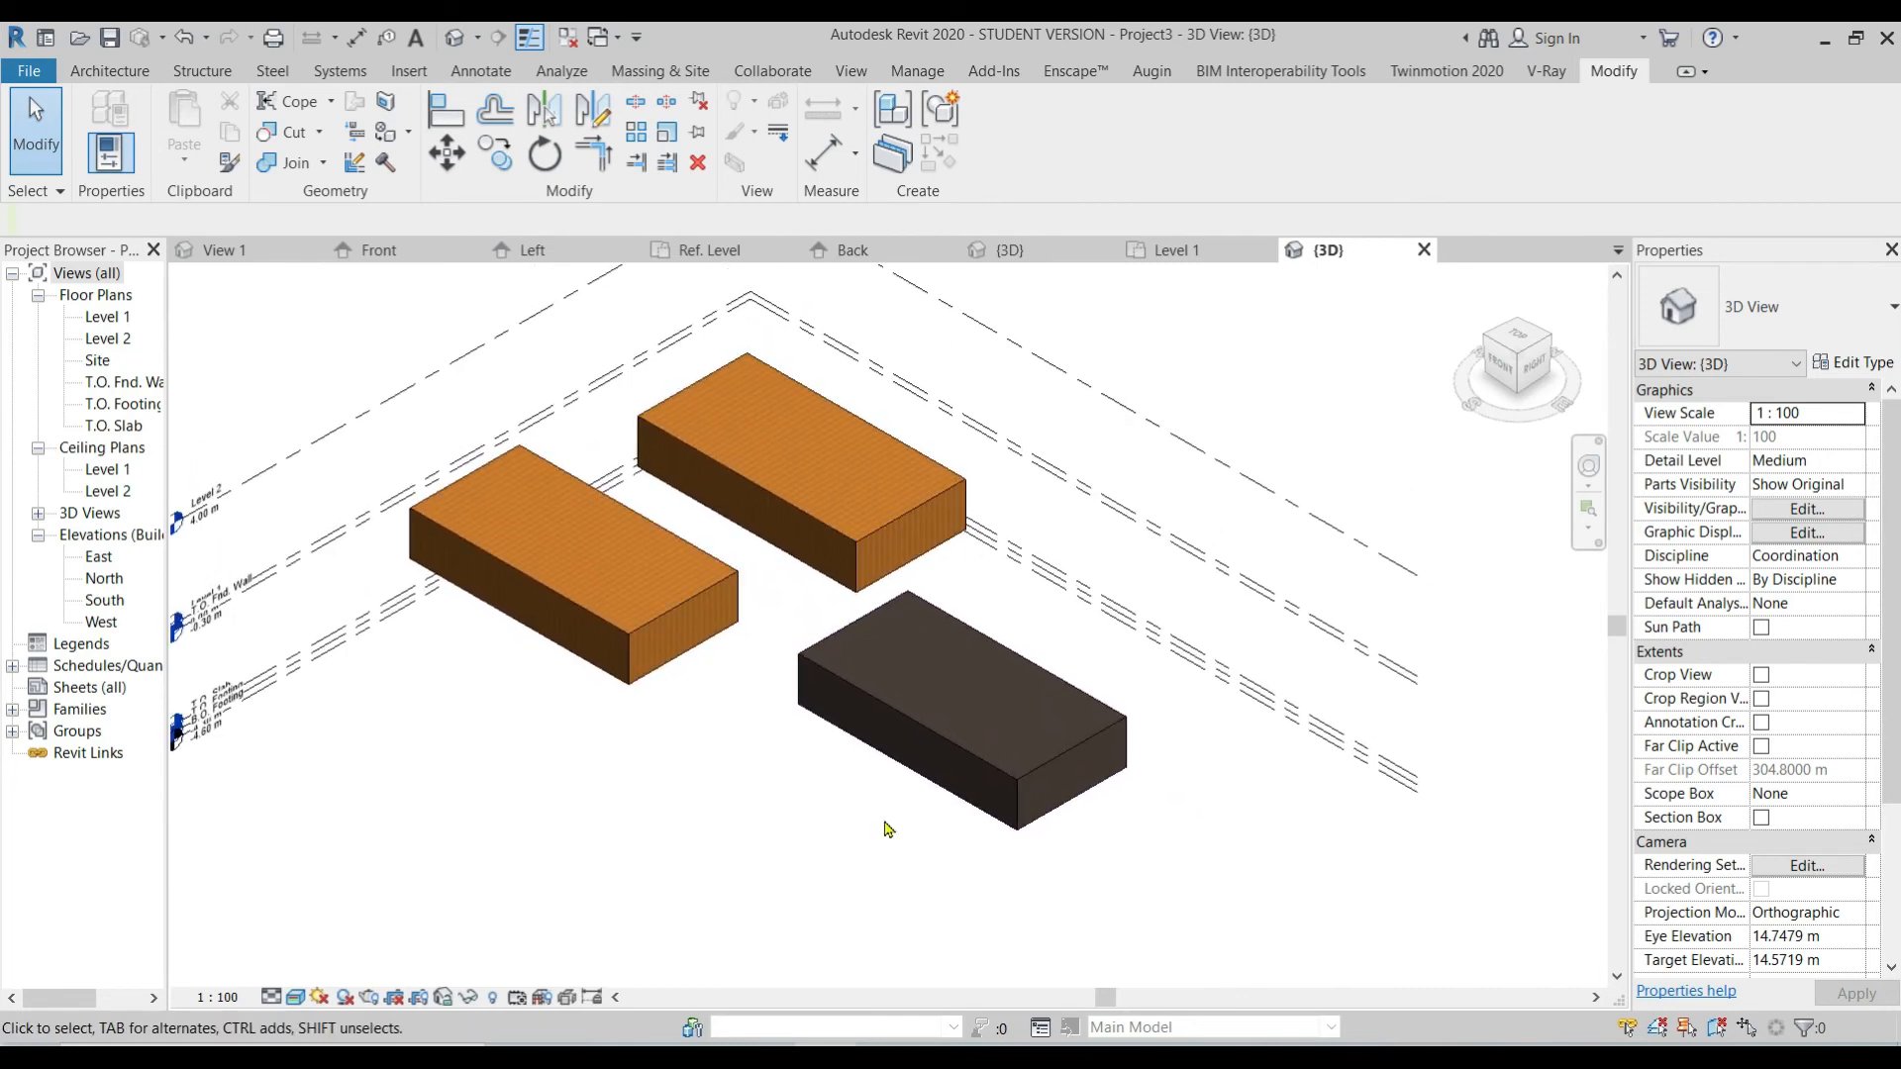
Step: Review the type and instance options of the Alto parameter in the family and close its properties without changes
left_click(1014, 252)
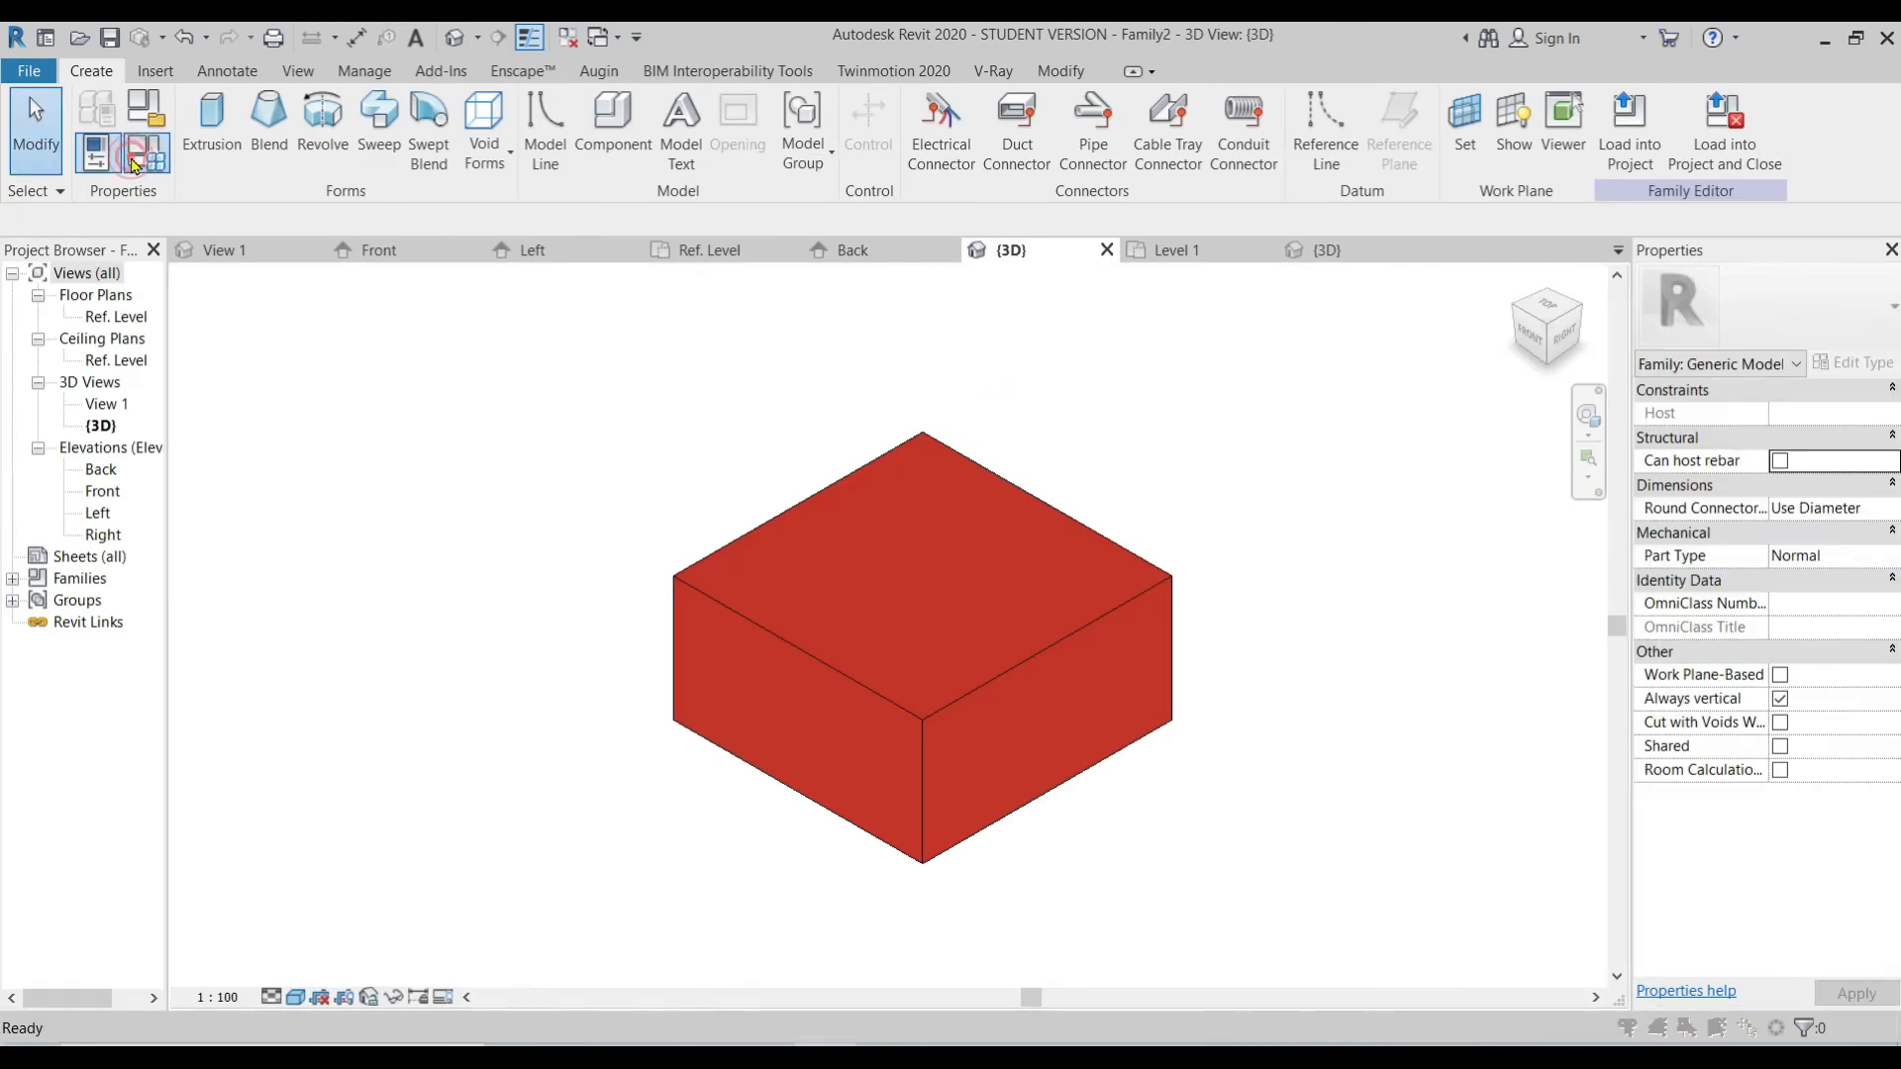
left_click(145, 154)
left_click(1018, 431)
left_click(971, 404)
left_click(977, 425)
left_click(990, 406)
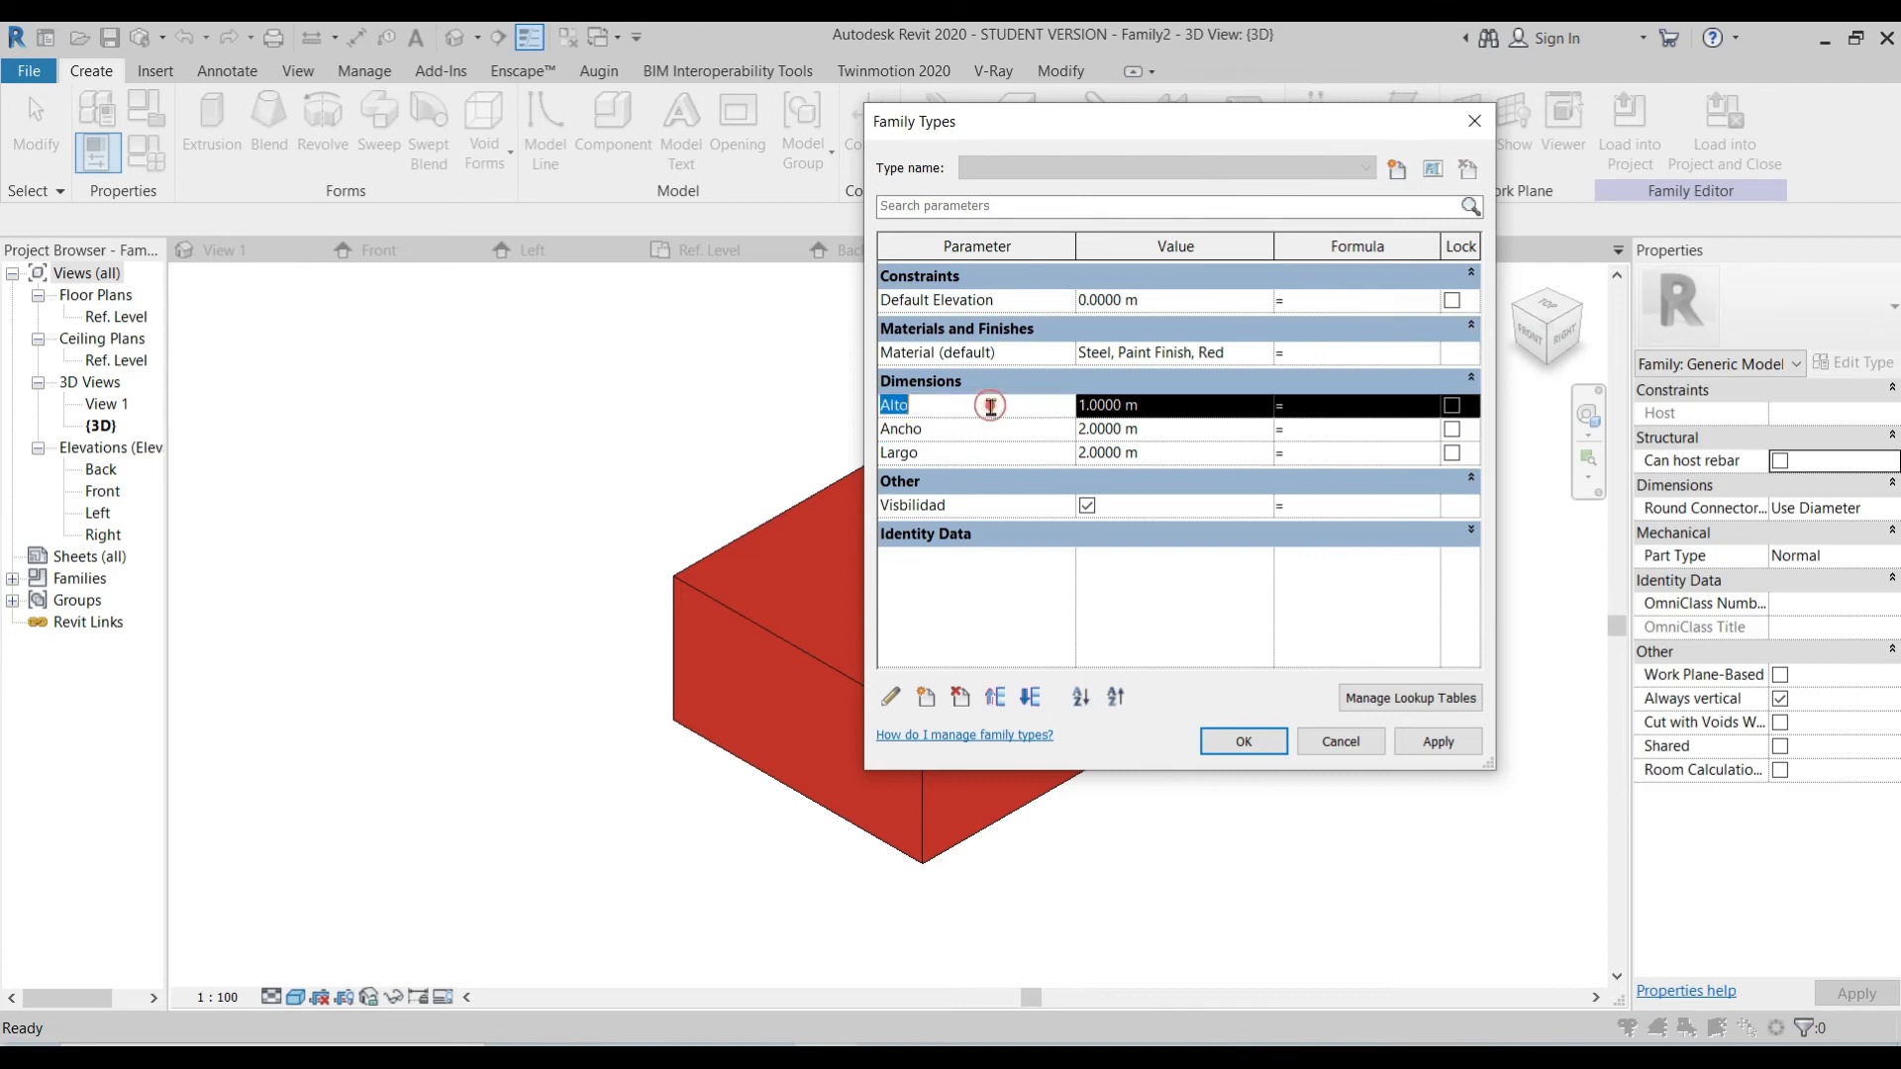
left_click(884, 705)
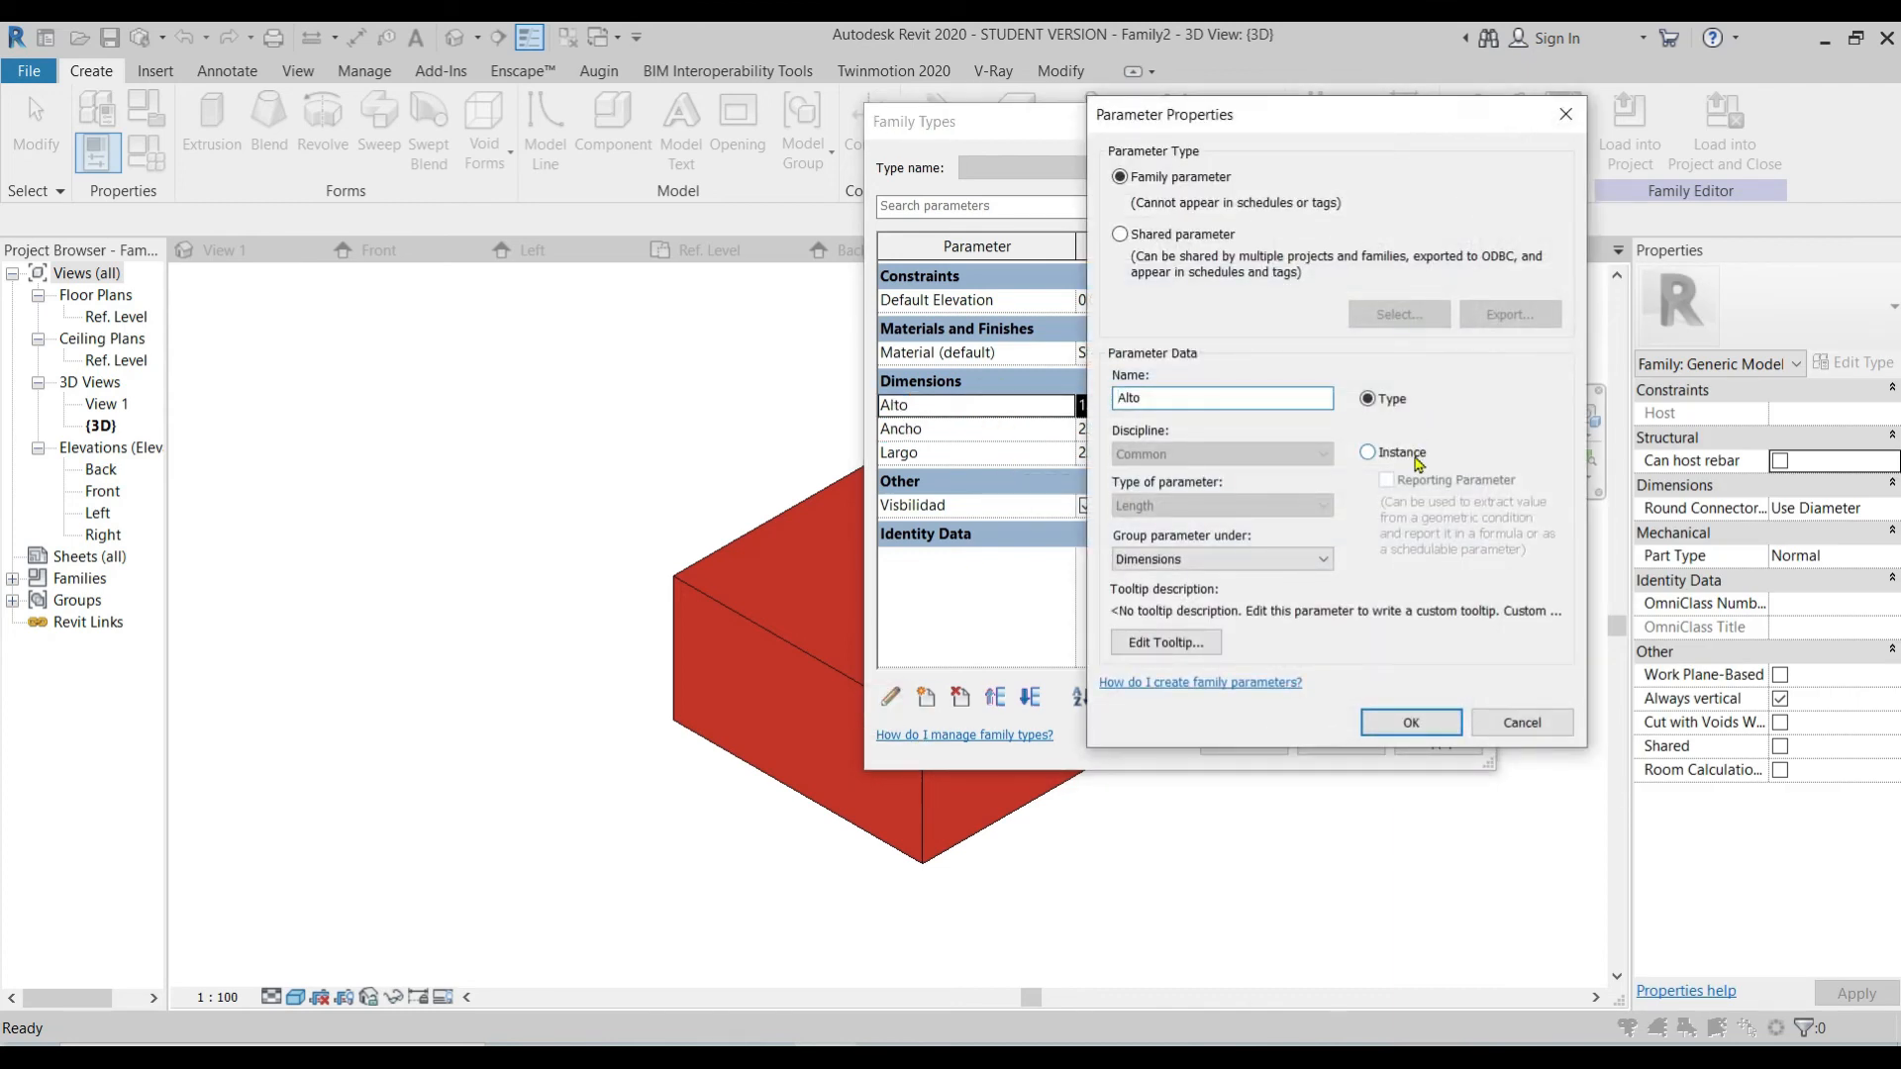
left_click(1566, 114)
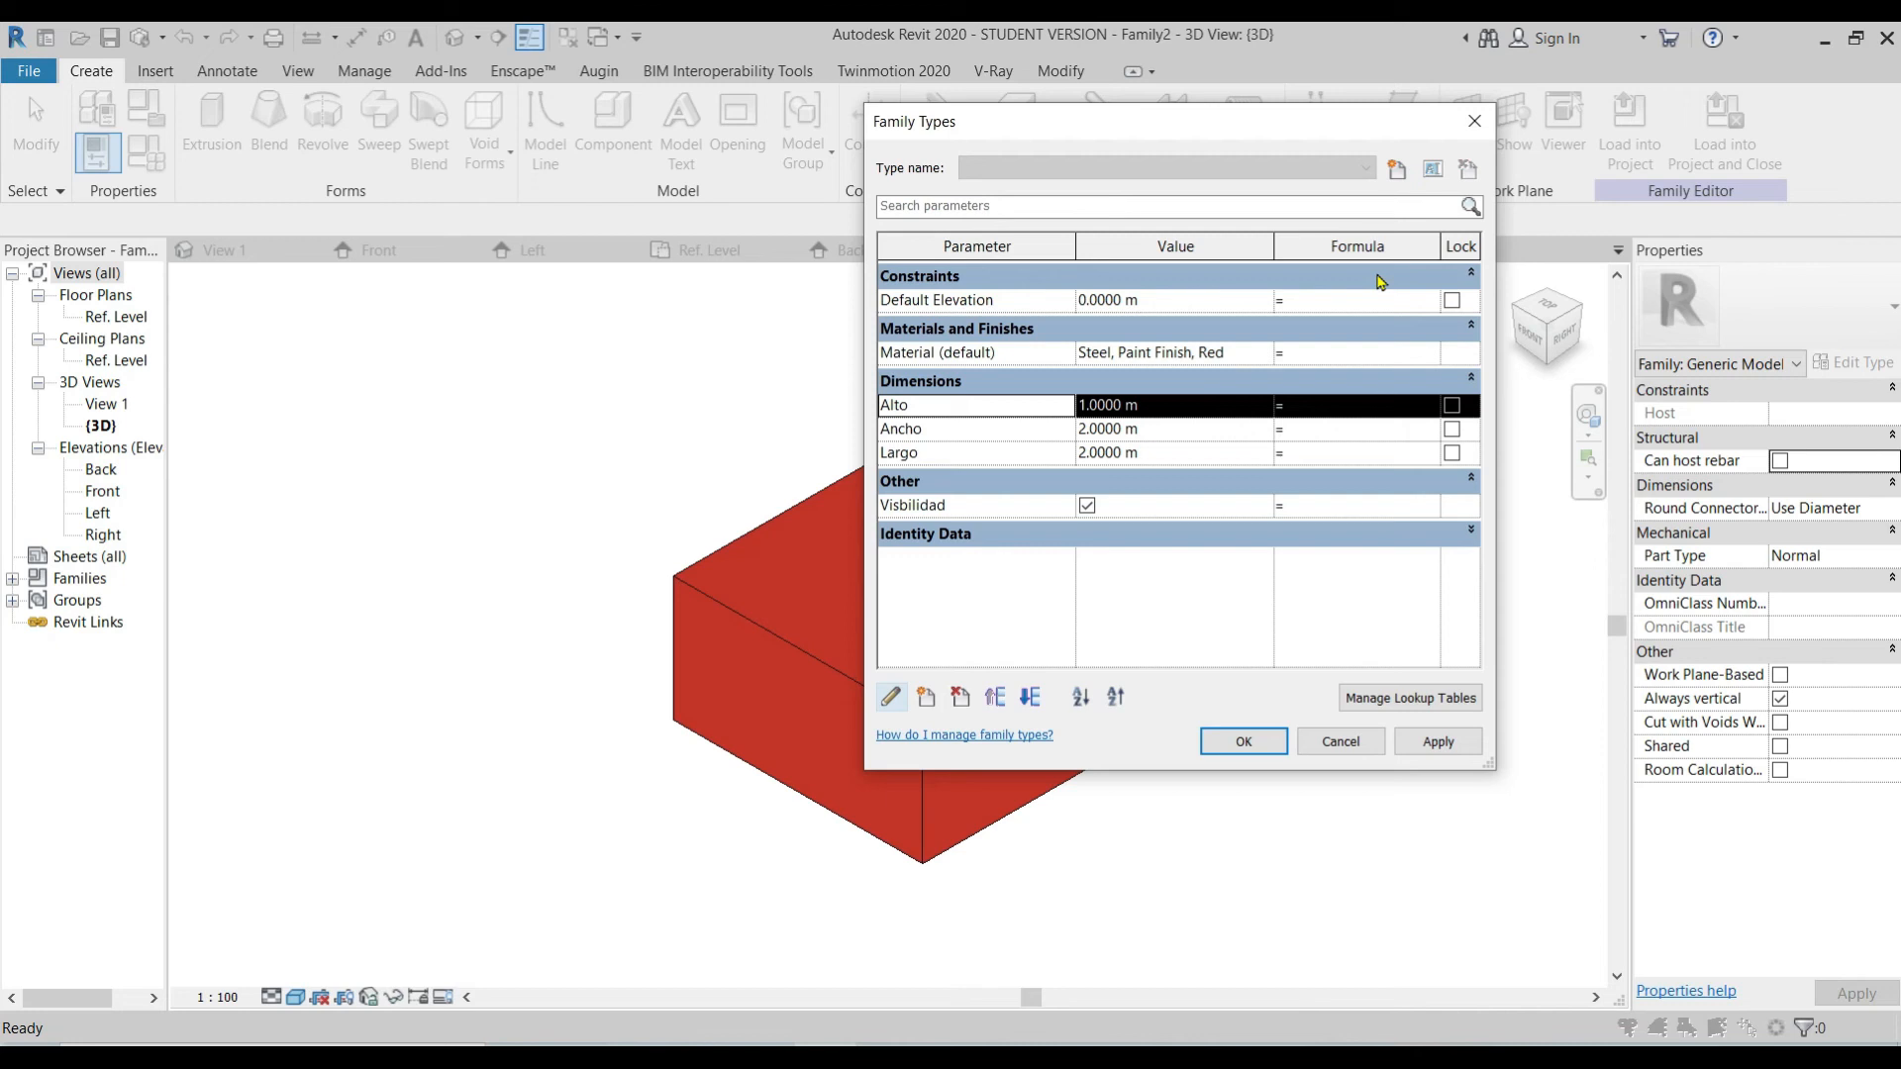
left_click(1243, 742)
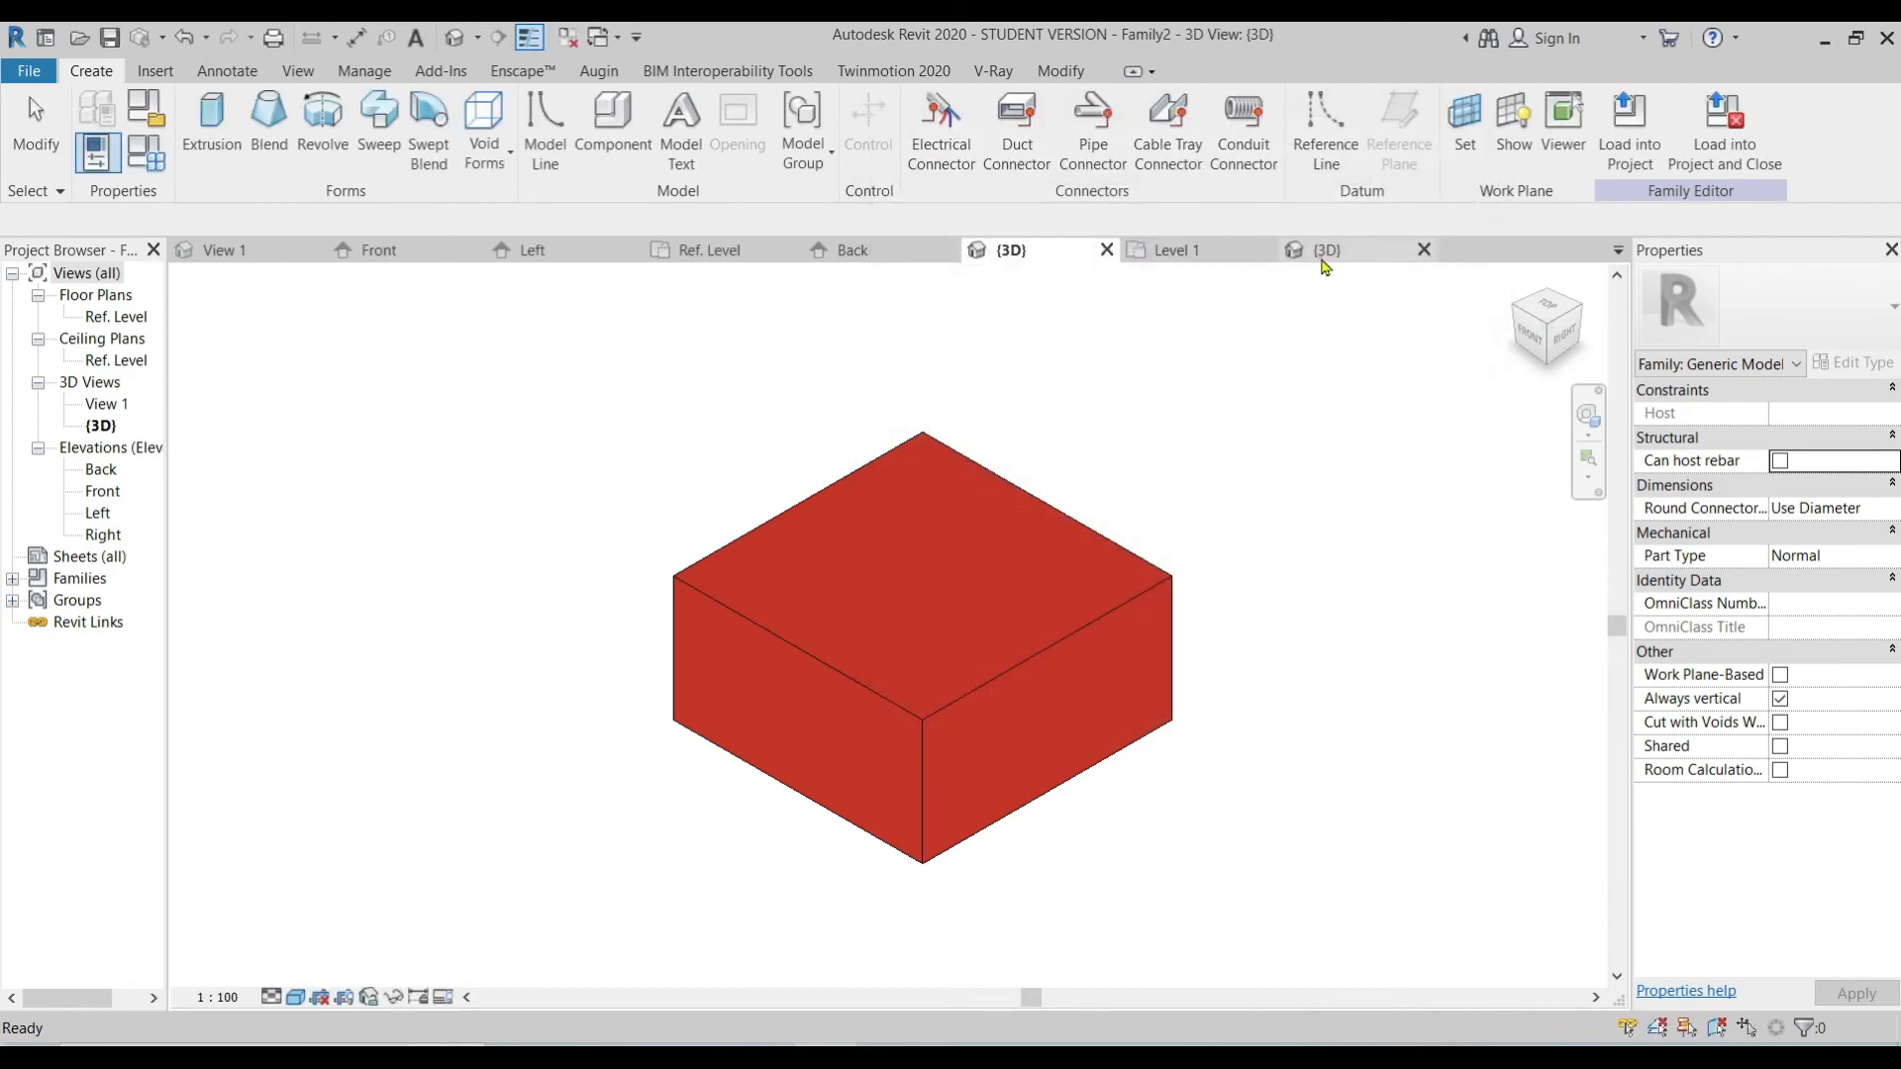
Step: Check the steel box's type properties and the option to duplicate its type without changes, and return to the family's 3D view
left_click(1090, 711)
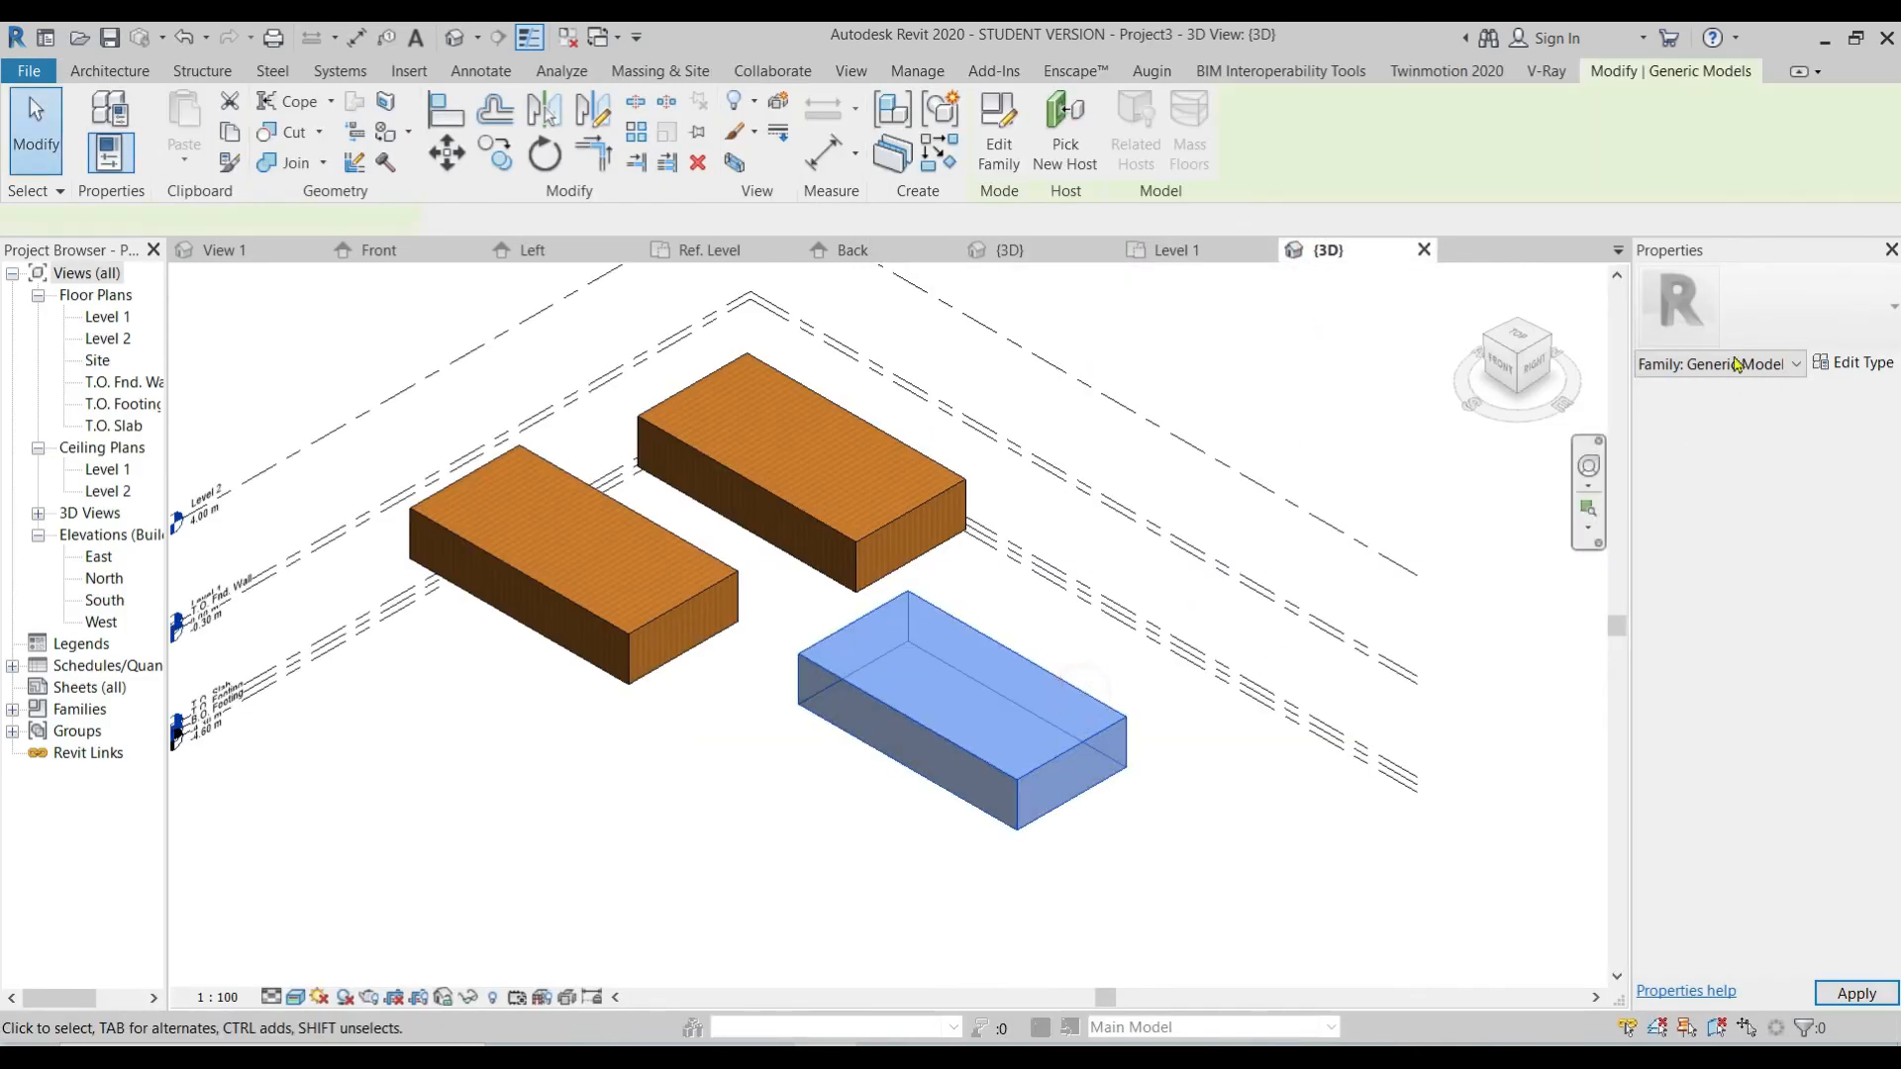
left_click(1848, 367)
left_click(1745, 243)
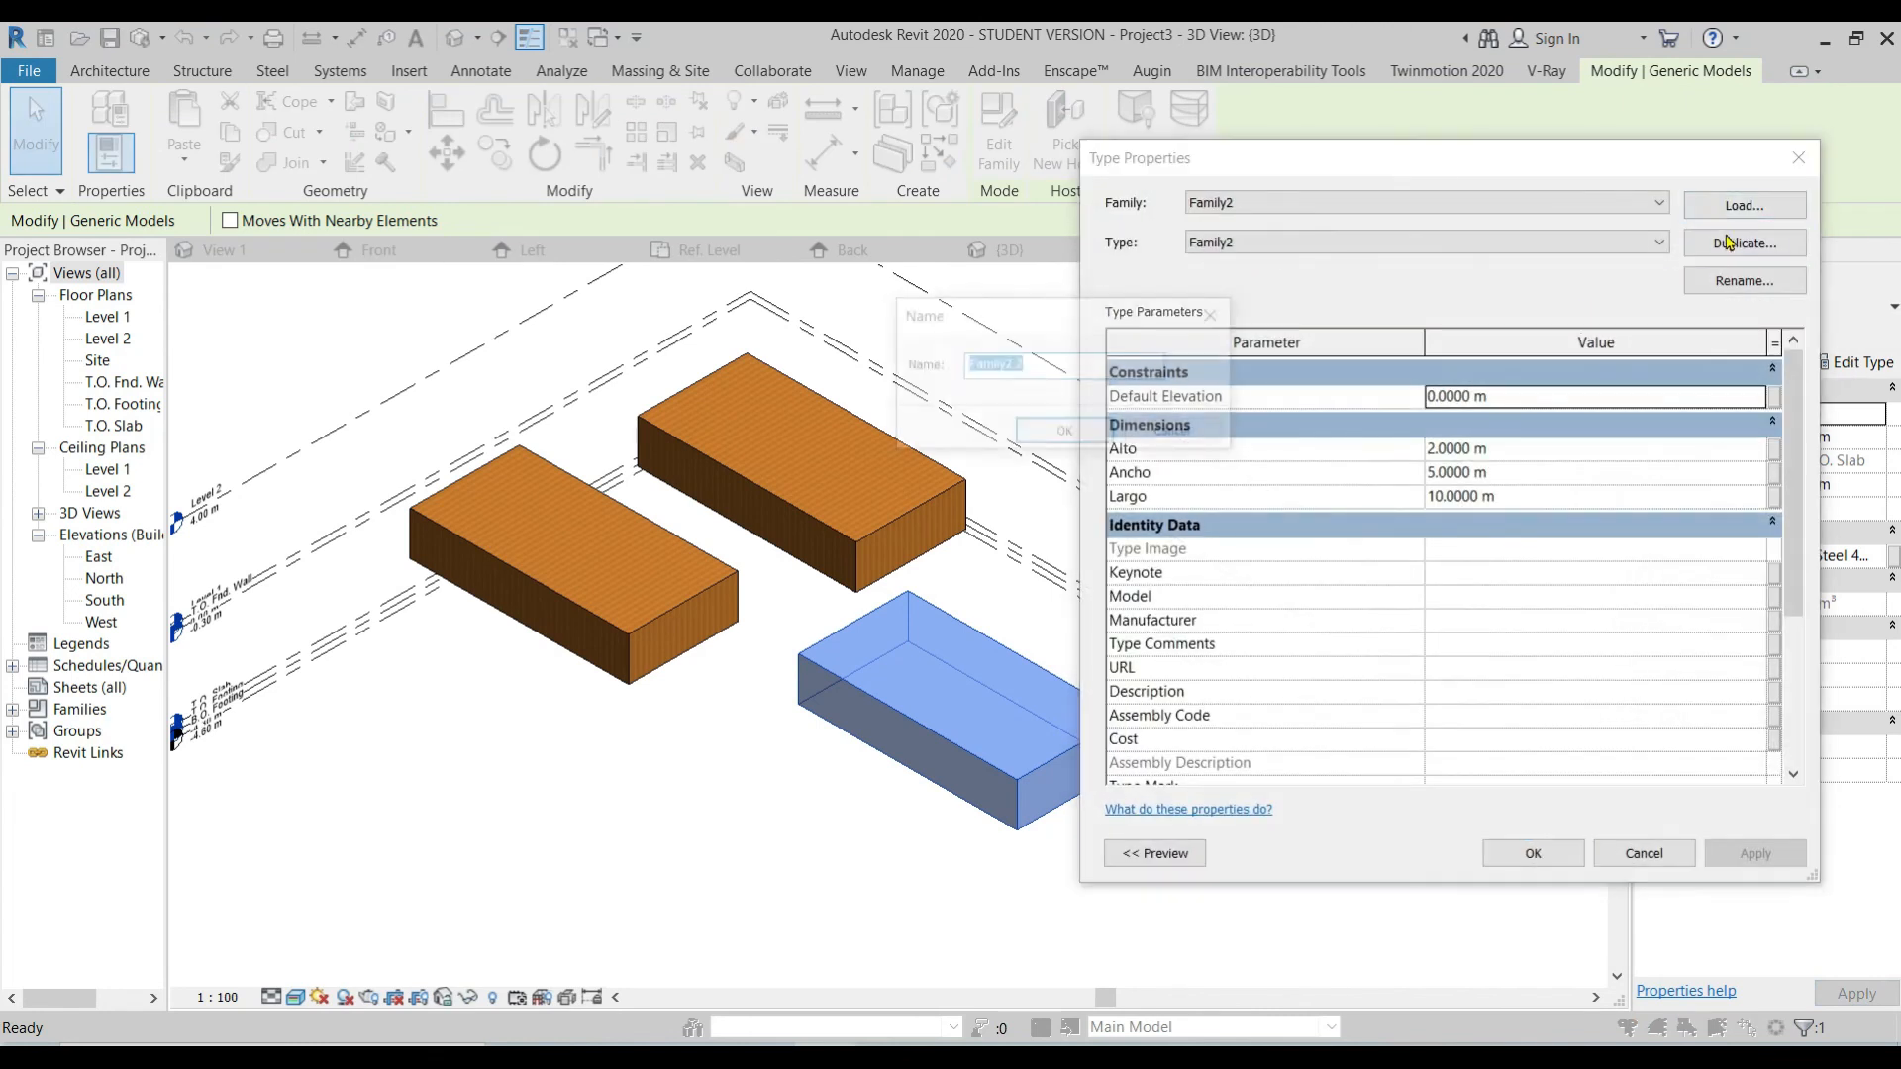
left_click(1216, 314)
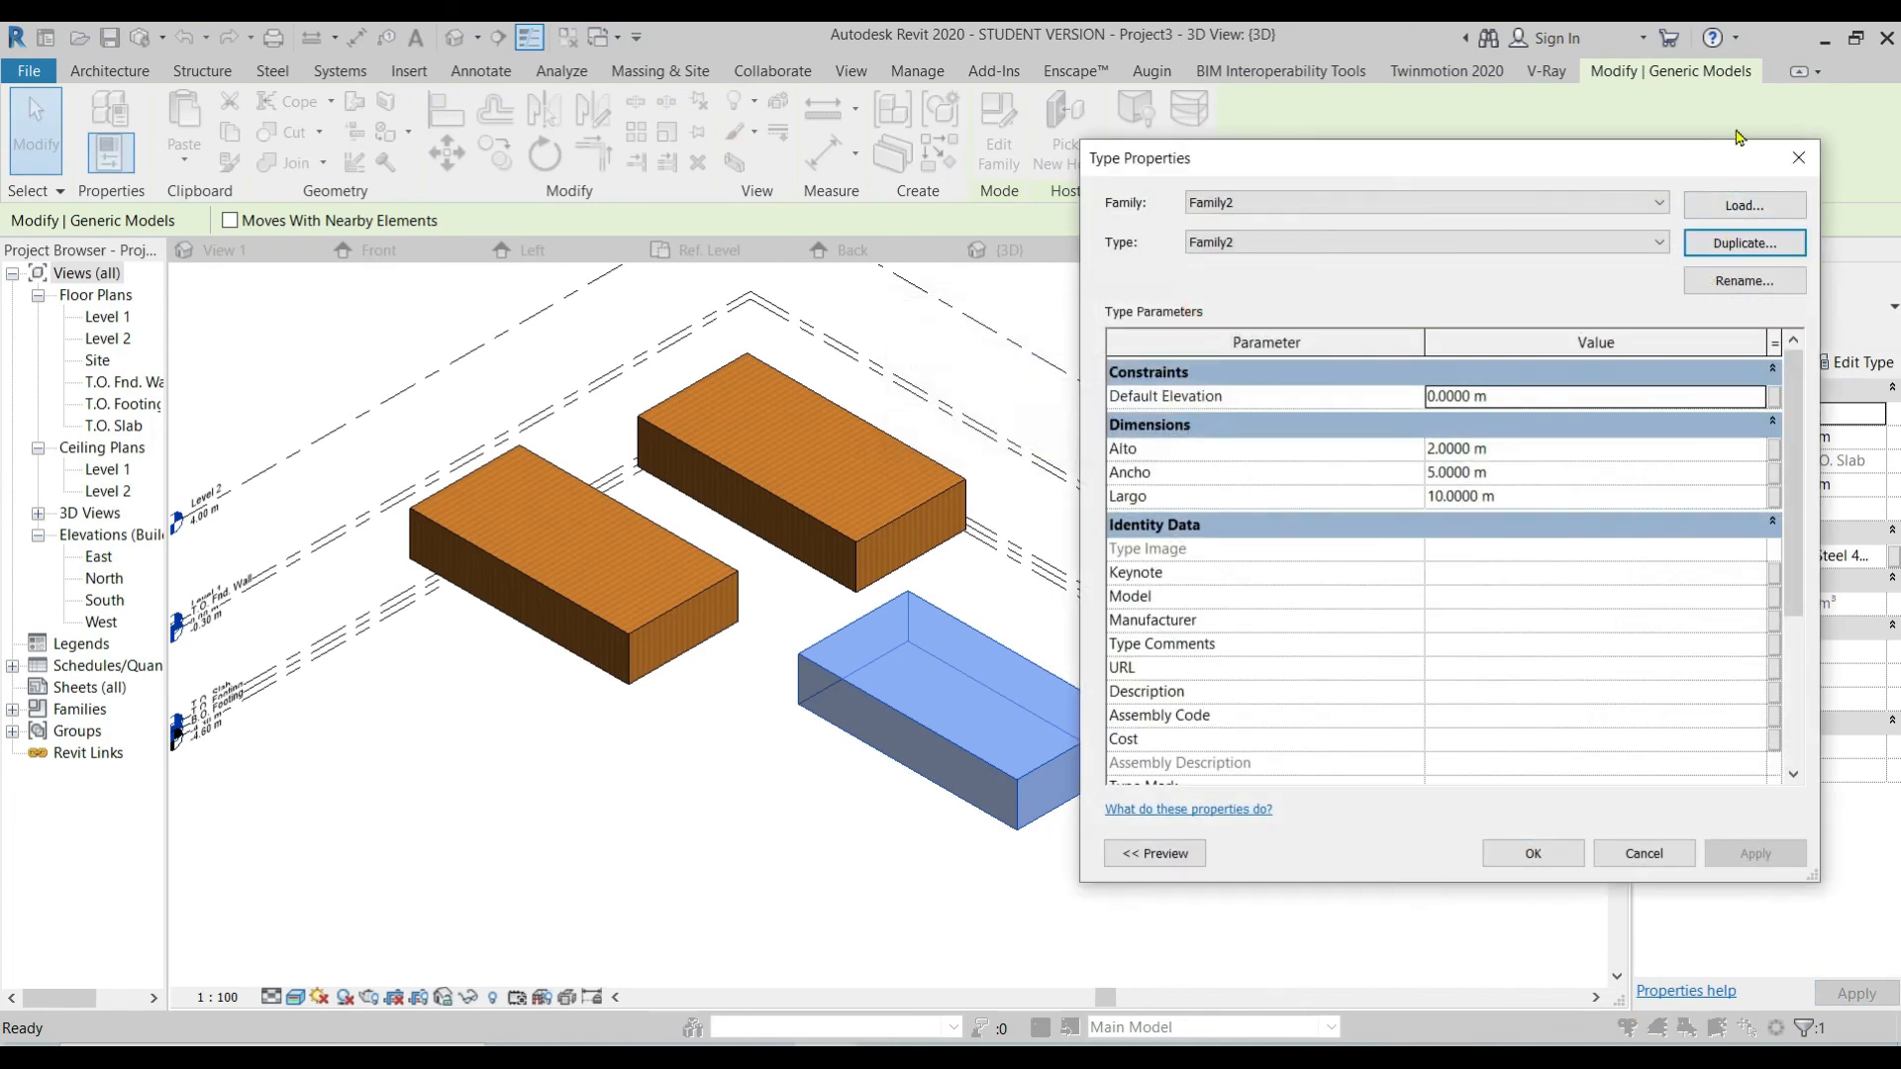
left_click(1798, 156)
left_click(1026, 256)
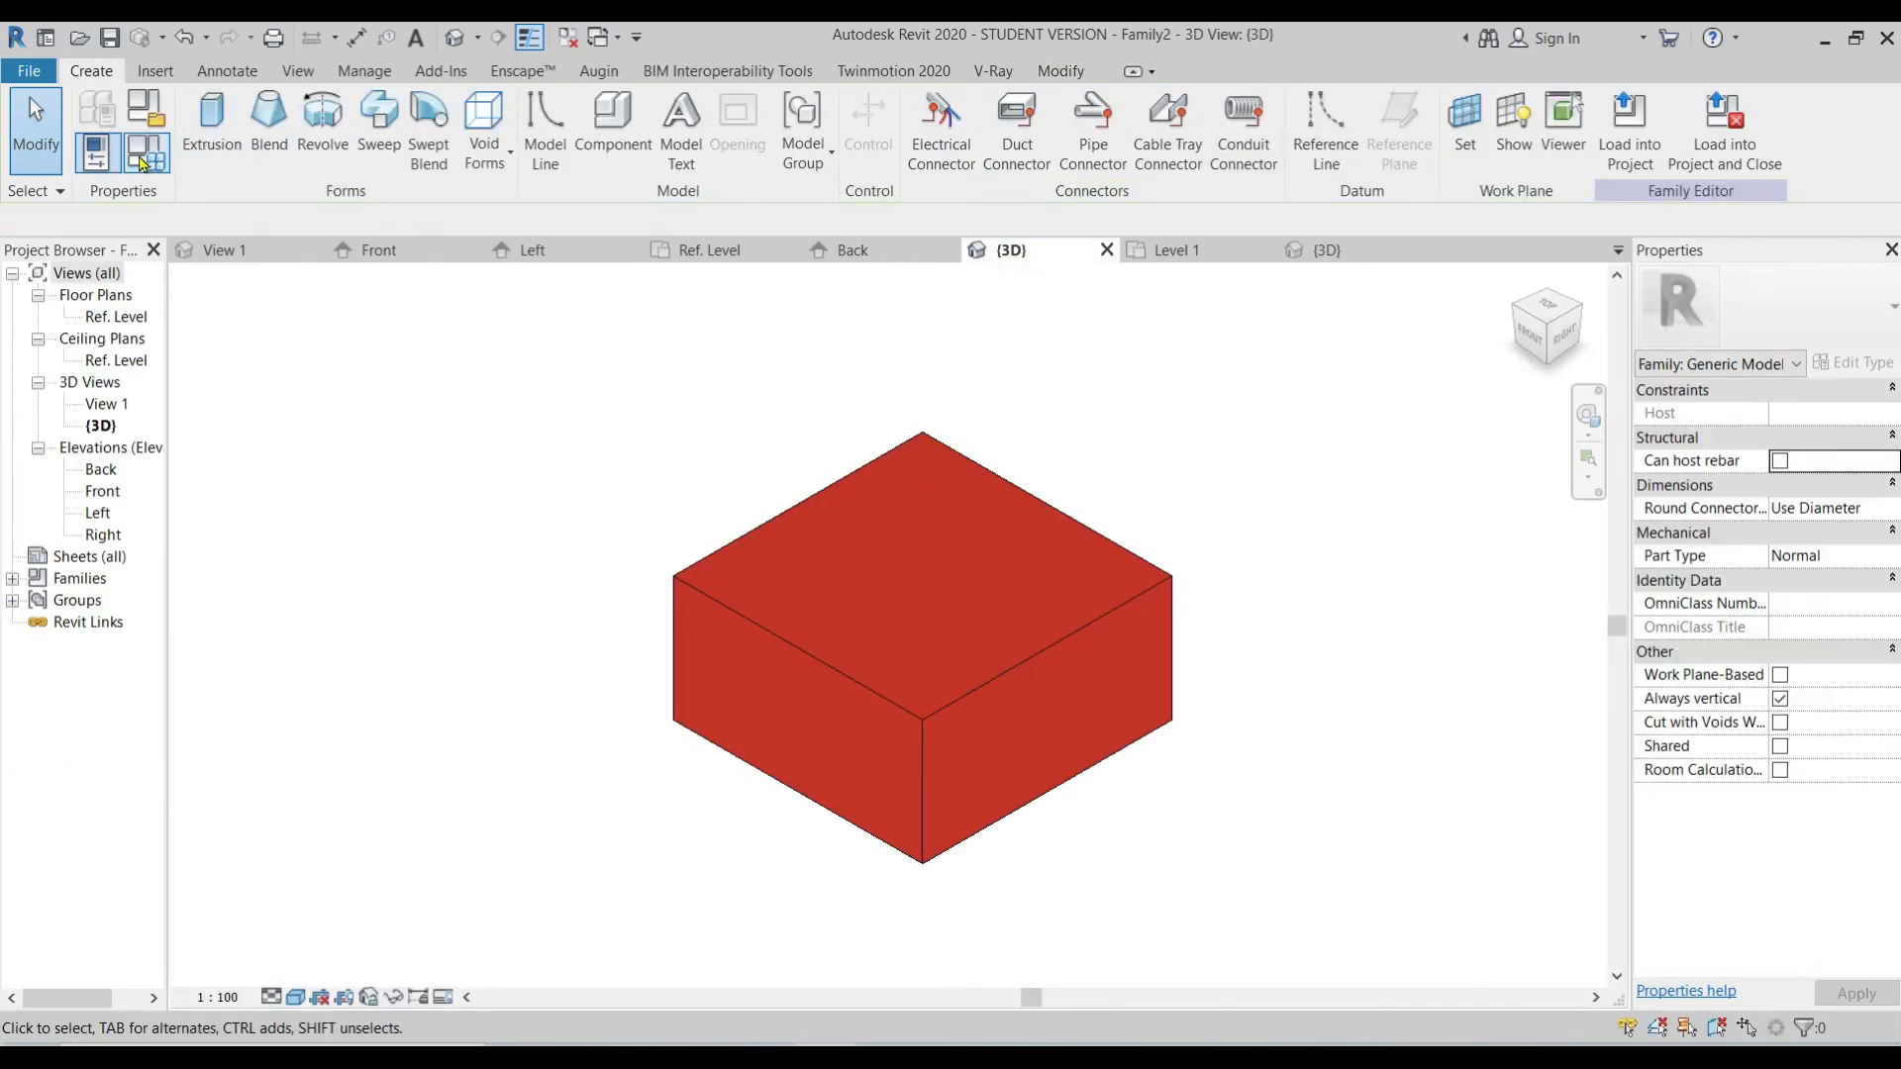
Step: Dismiss the save reminder and add two new family types named T1 and T2
left_click(143, 164)
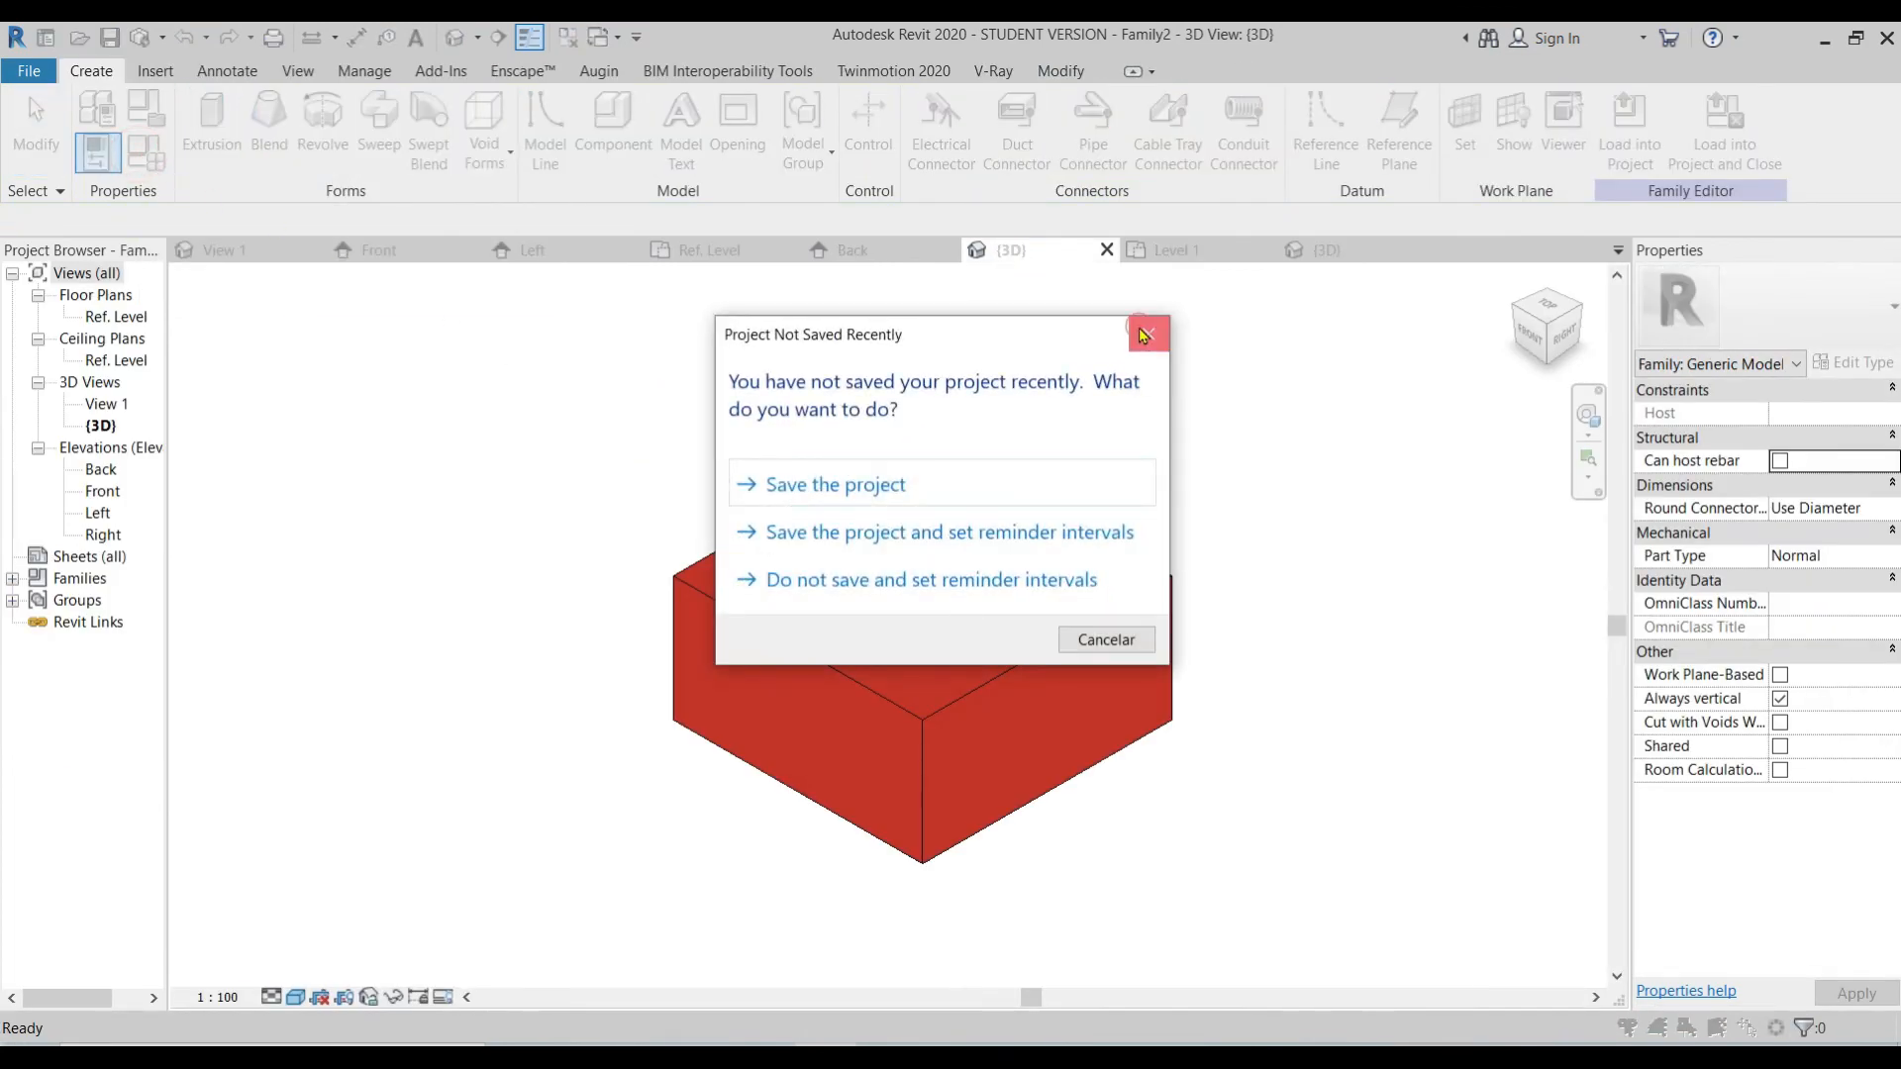
left_click(1146, 329)
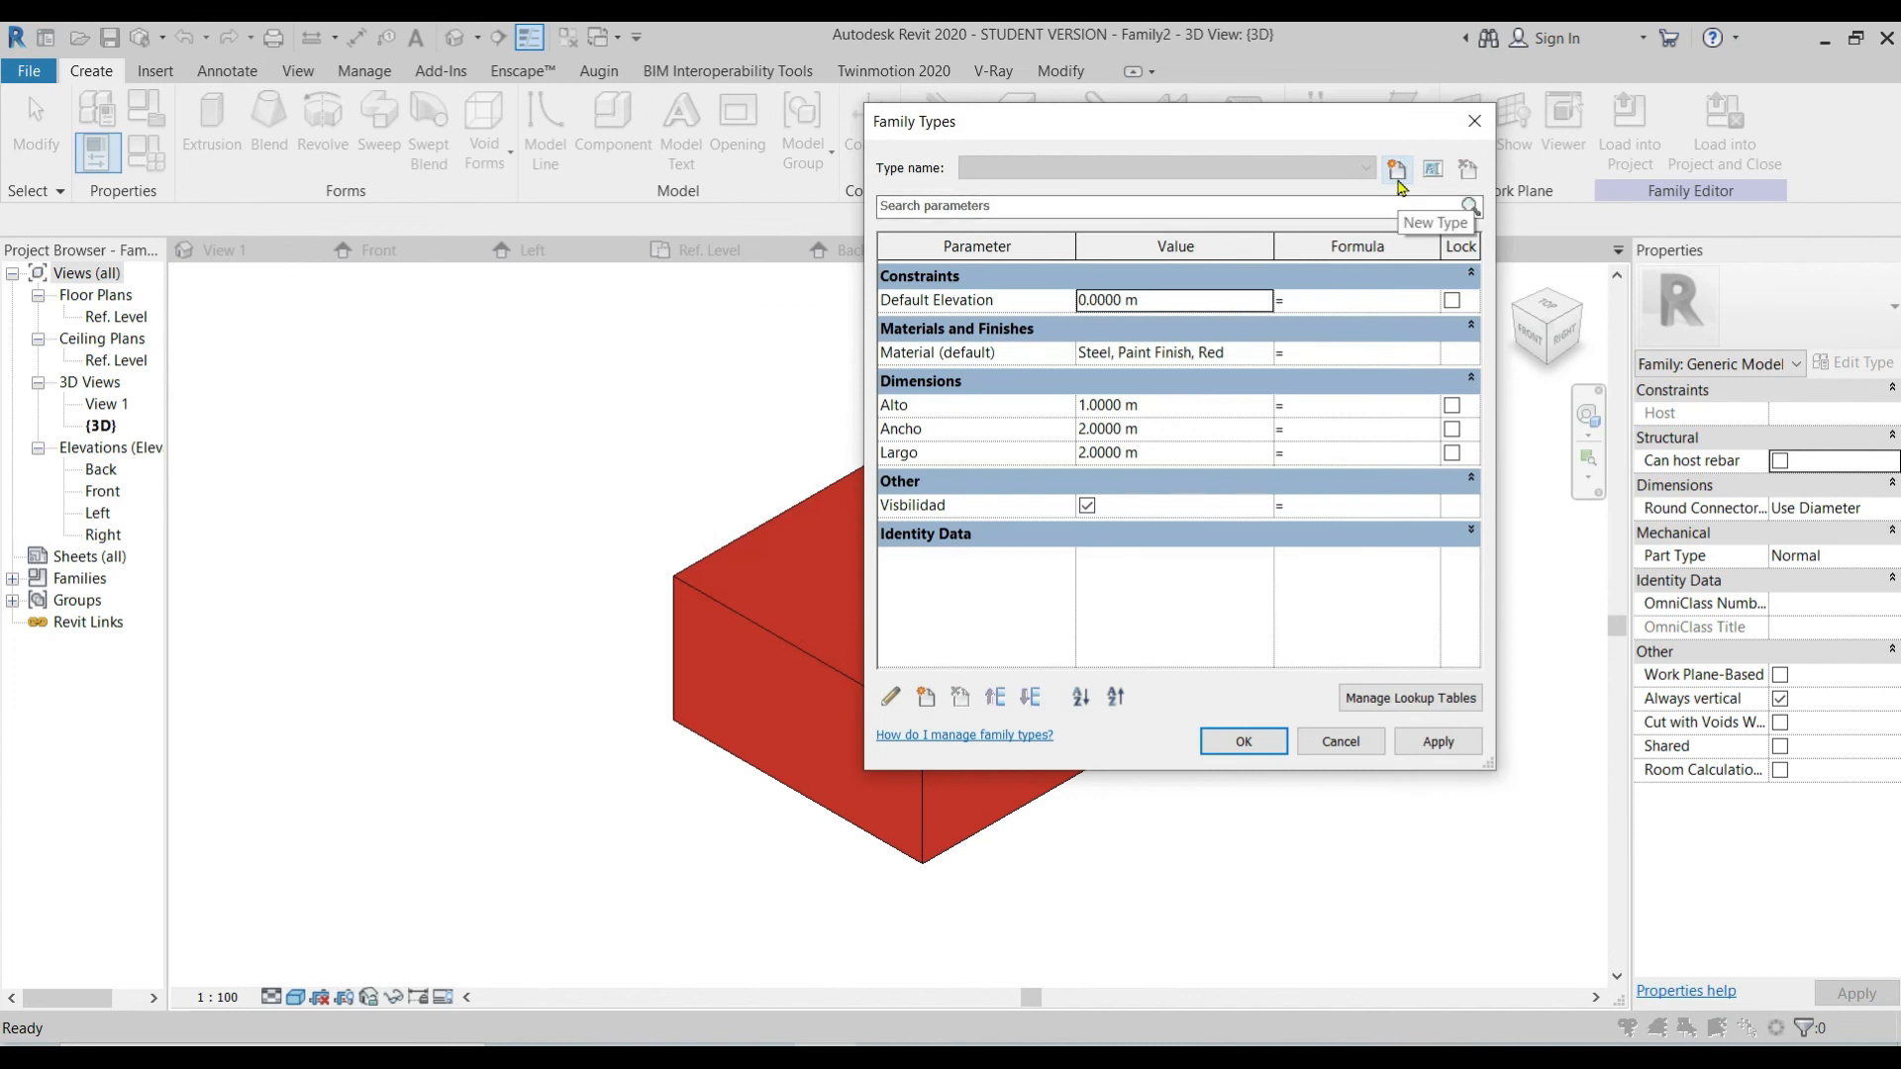
left_click(1399, 174)
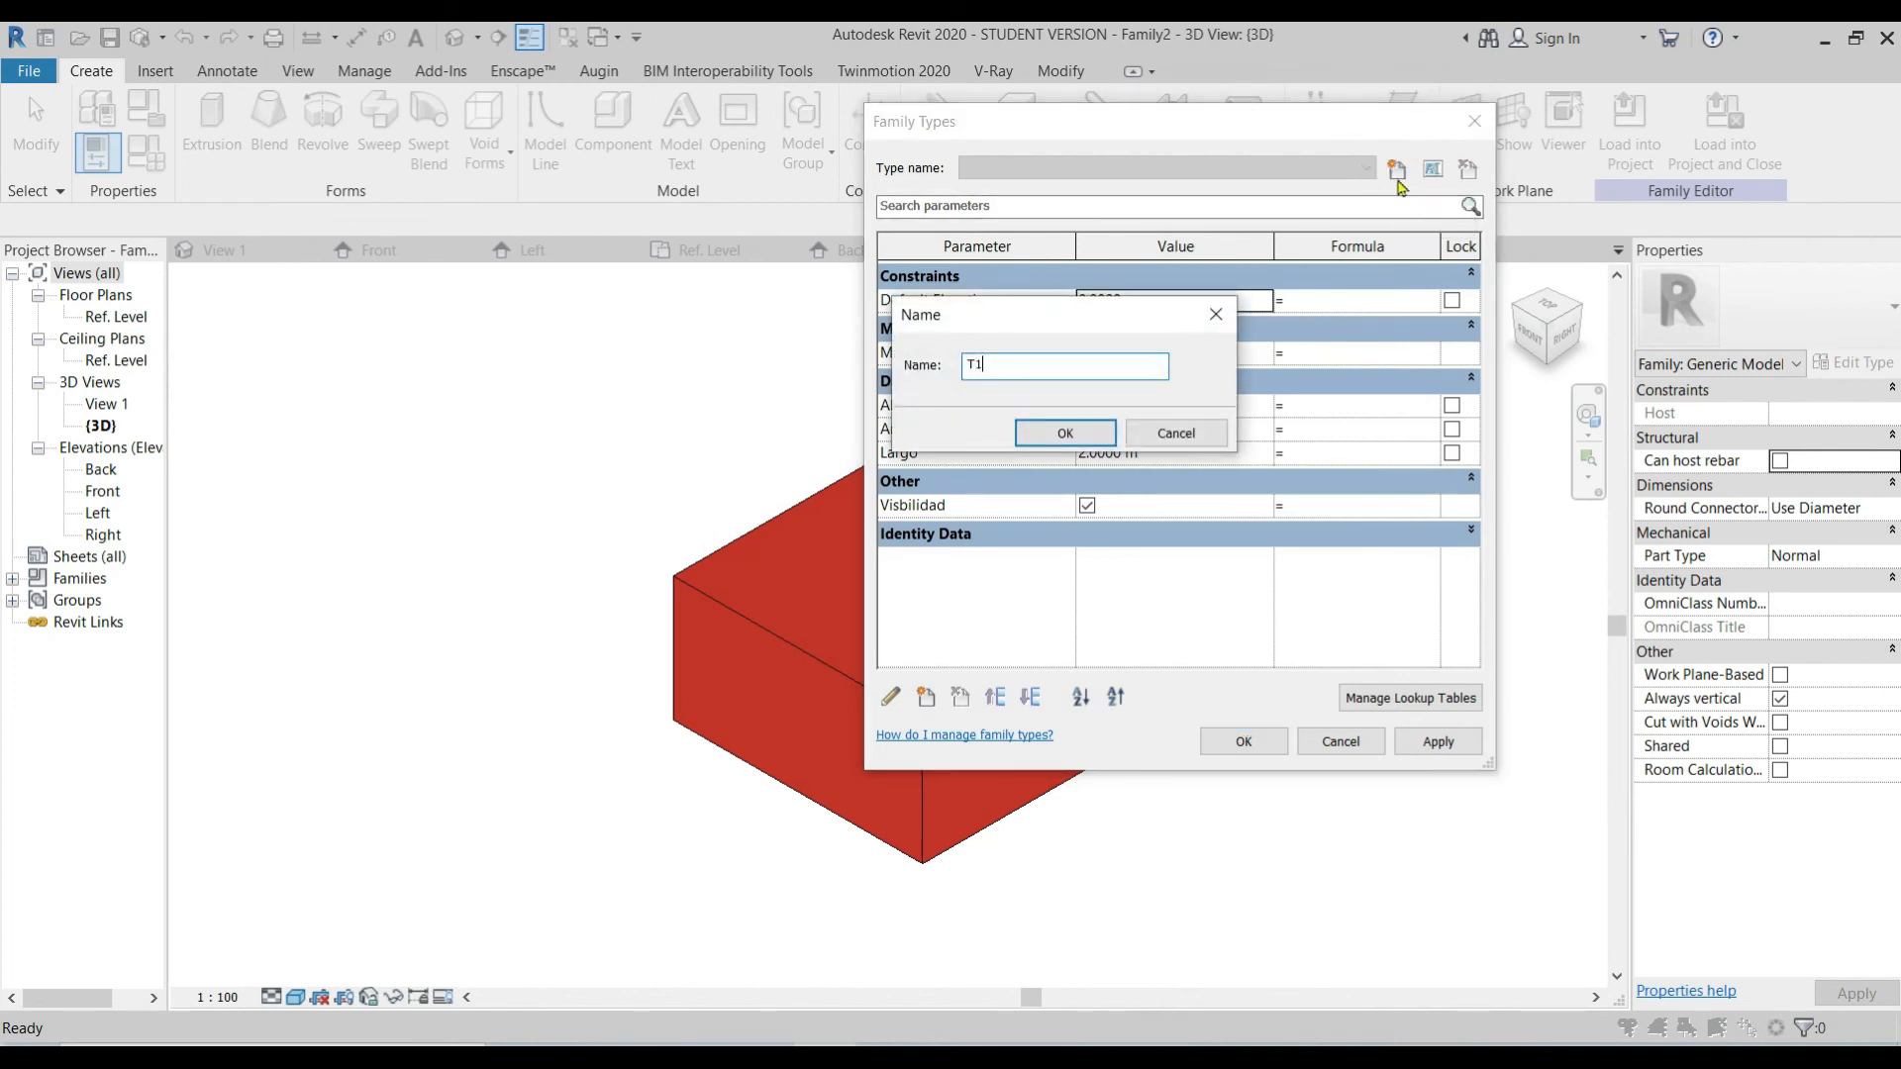
key("Return")
left_click(1398, 176)
type("T")
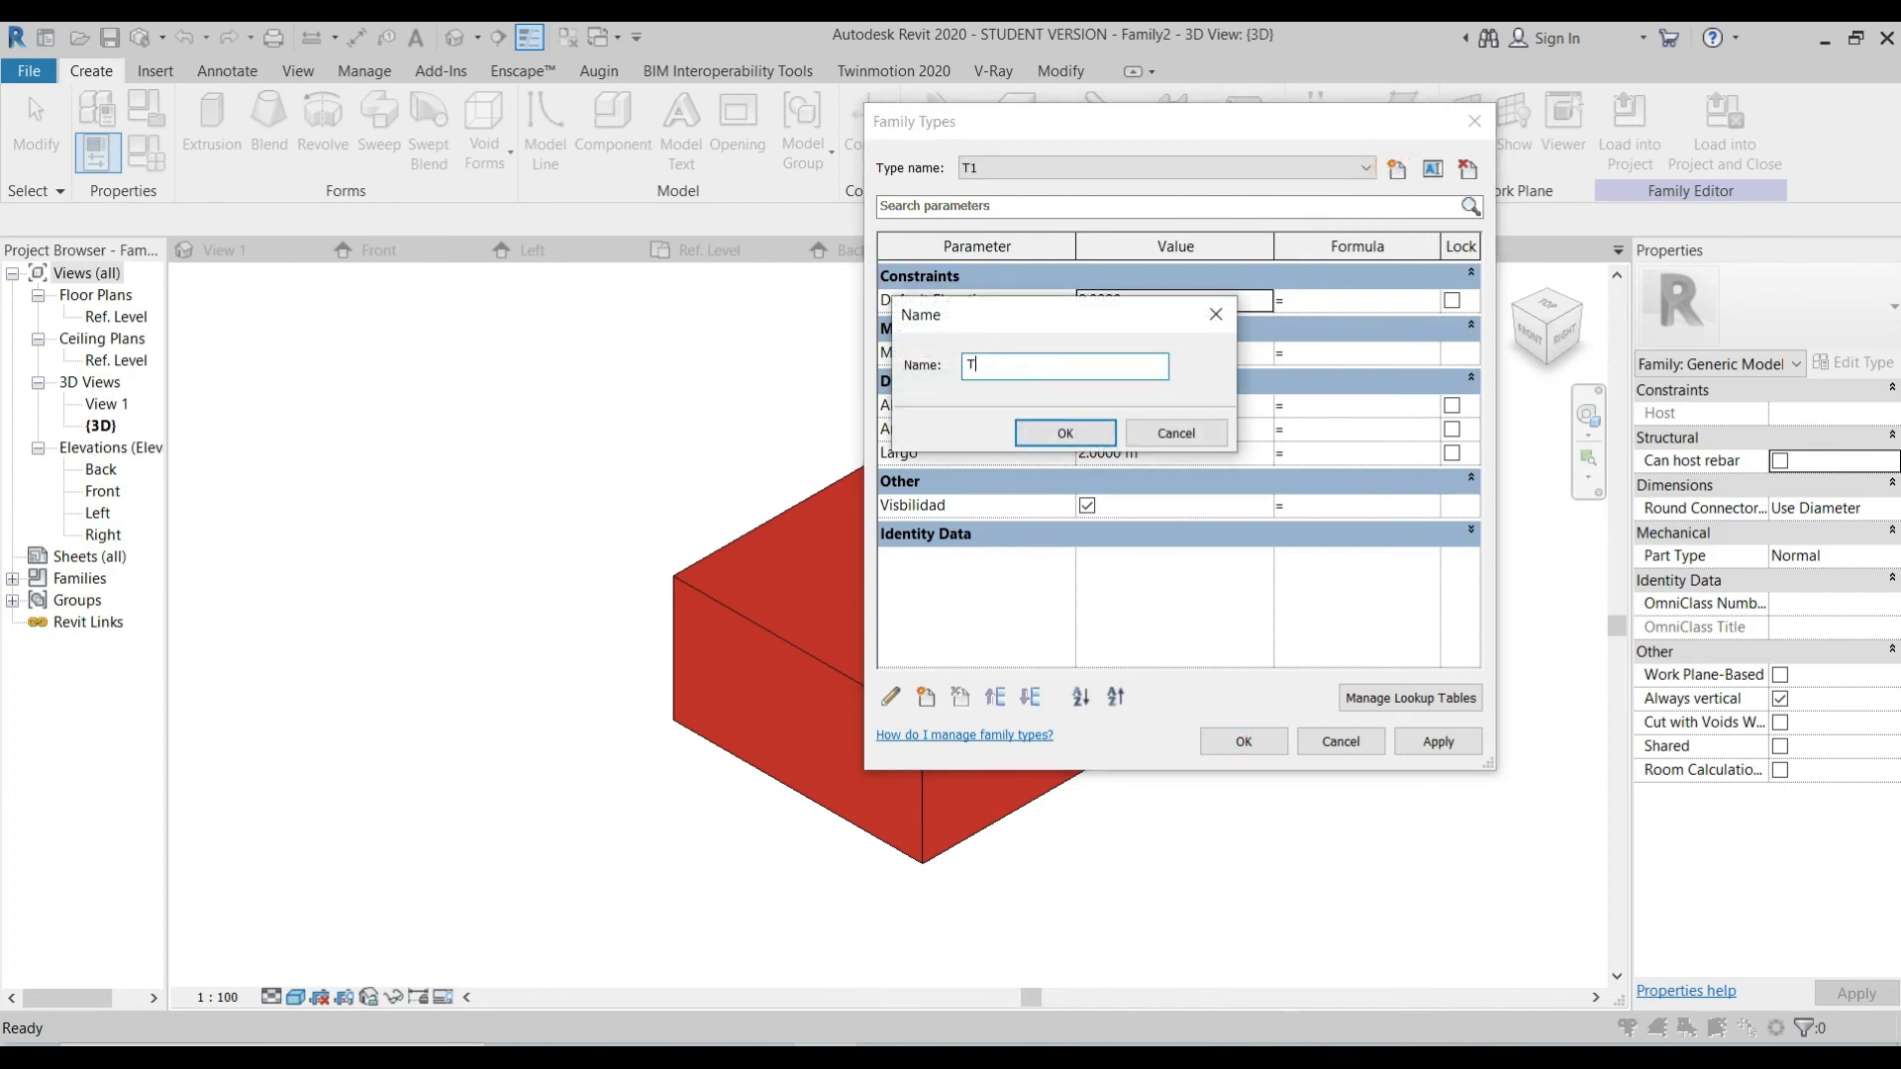
type("2")
key("Return")
Step: Set Alto, Ancho and Largo to 5 m for family type T1
left_click(1191, 168)
left_click(1095, 185)
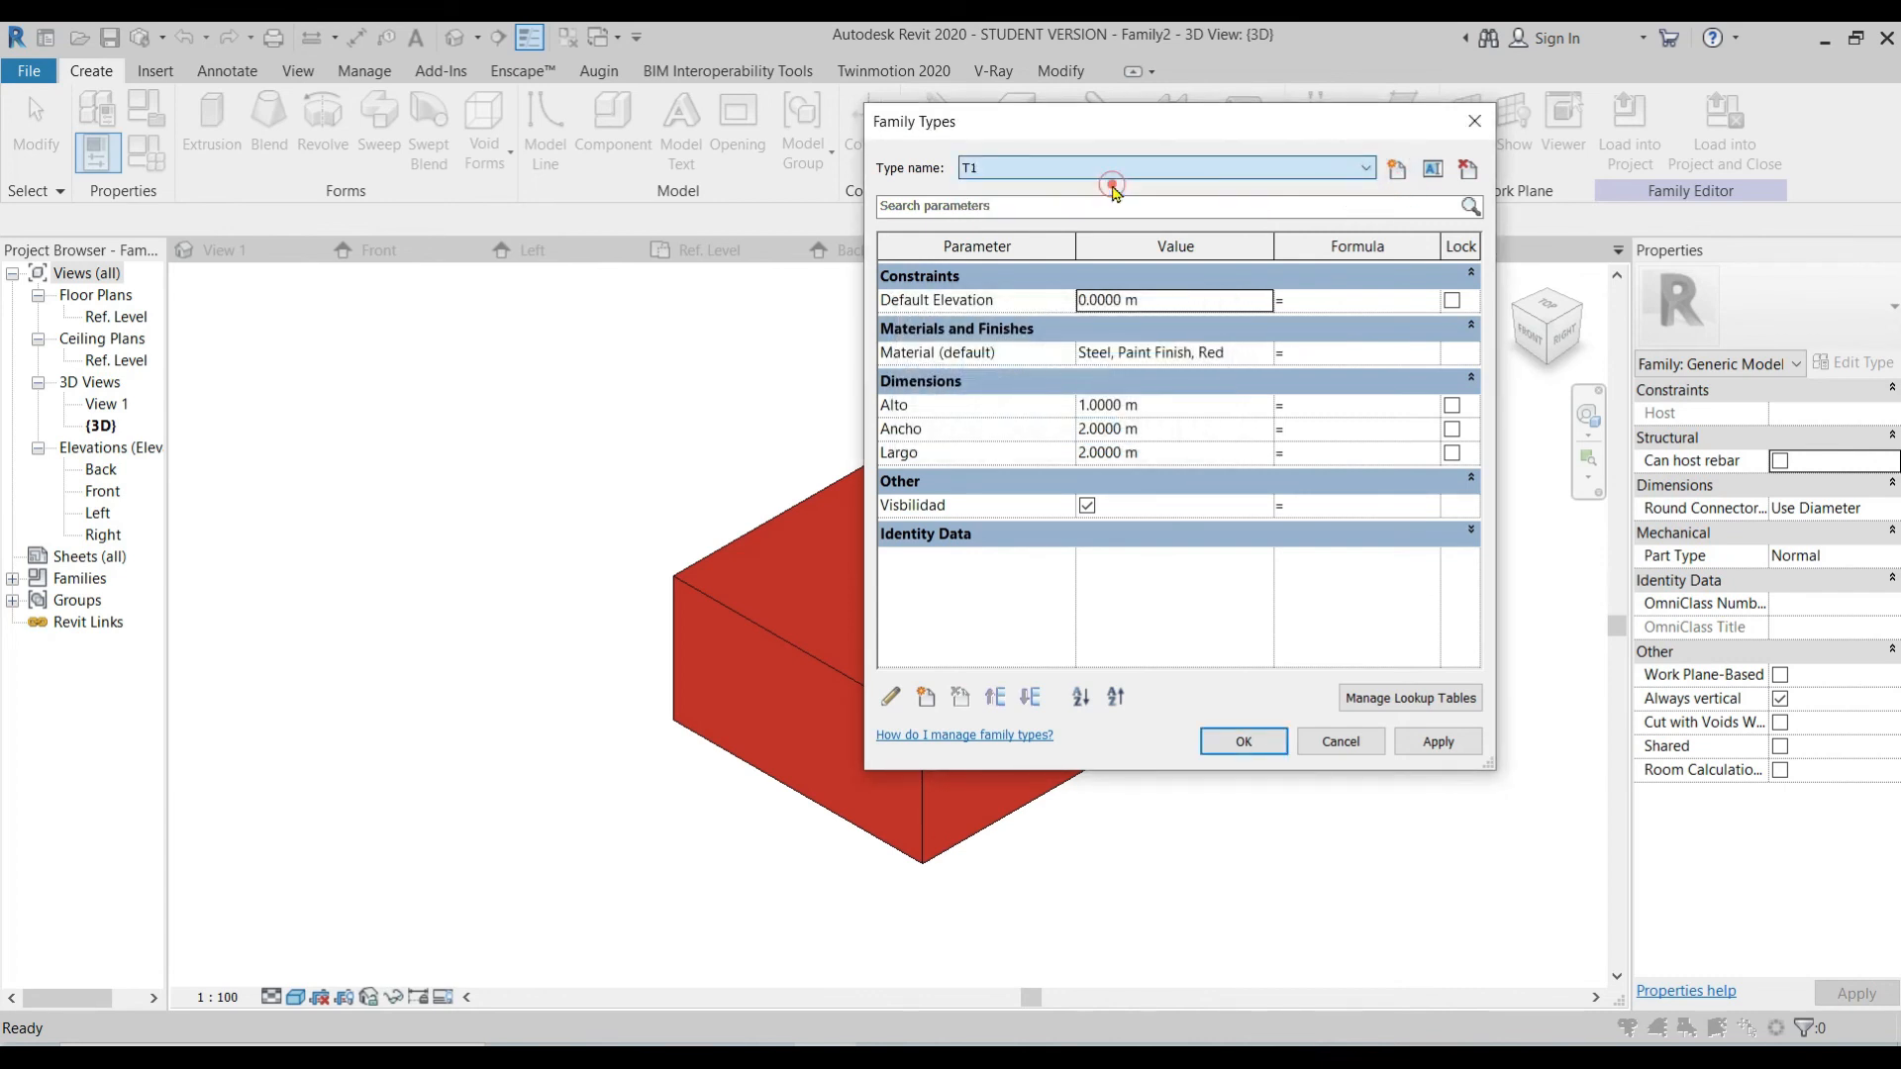
left_click(1165, 405)
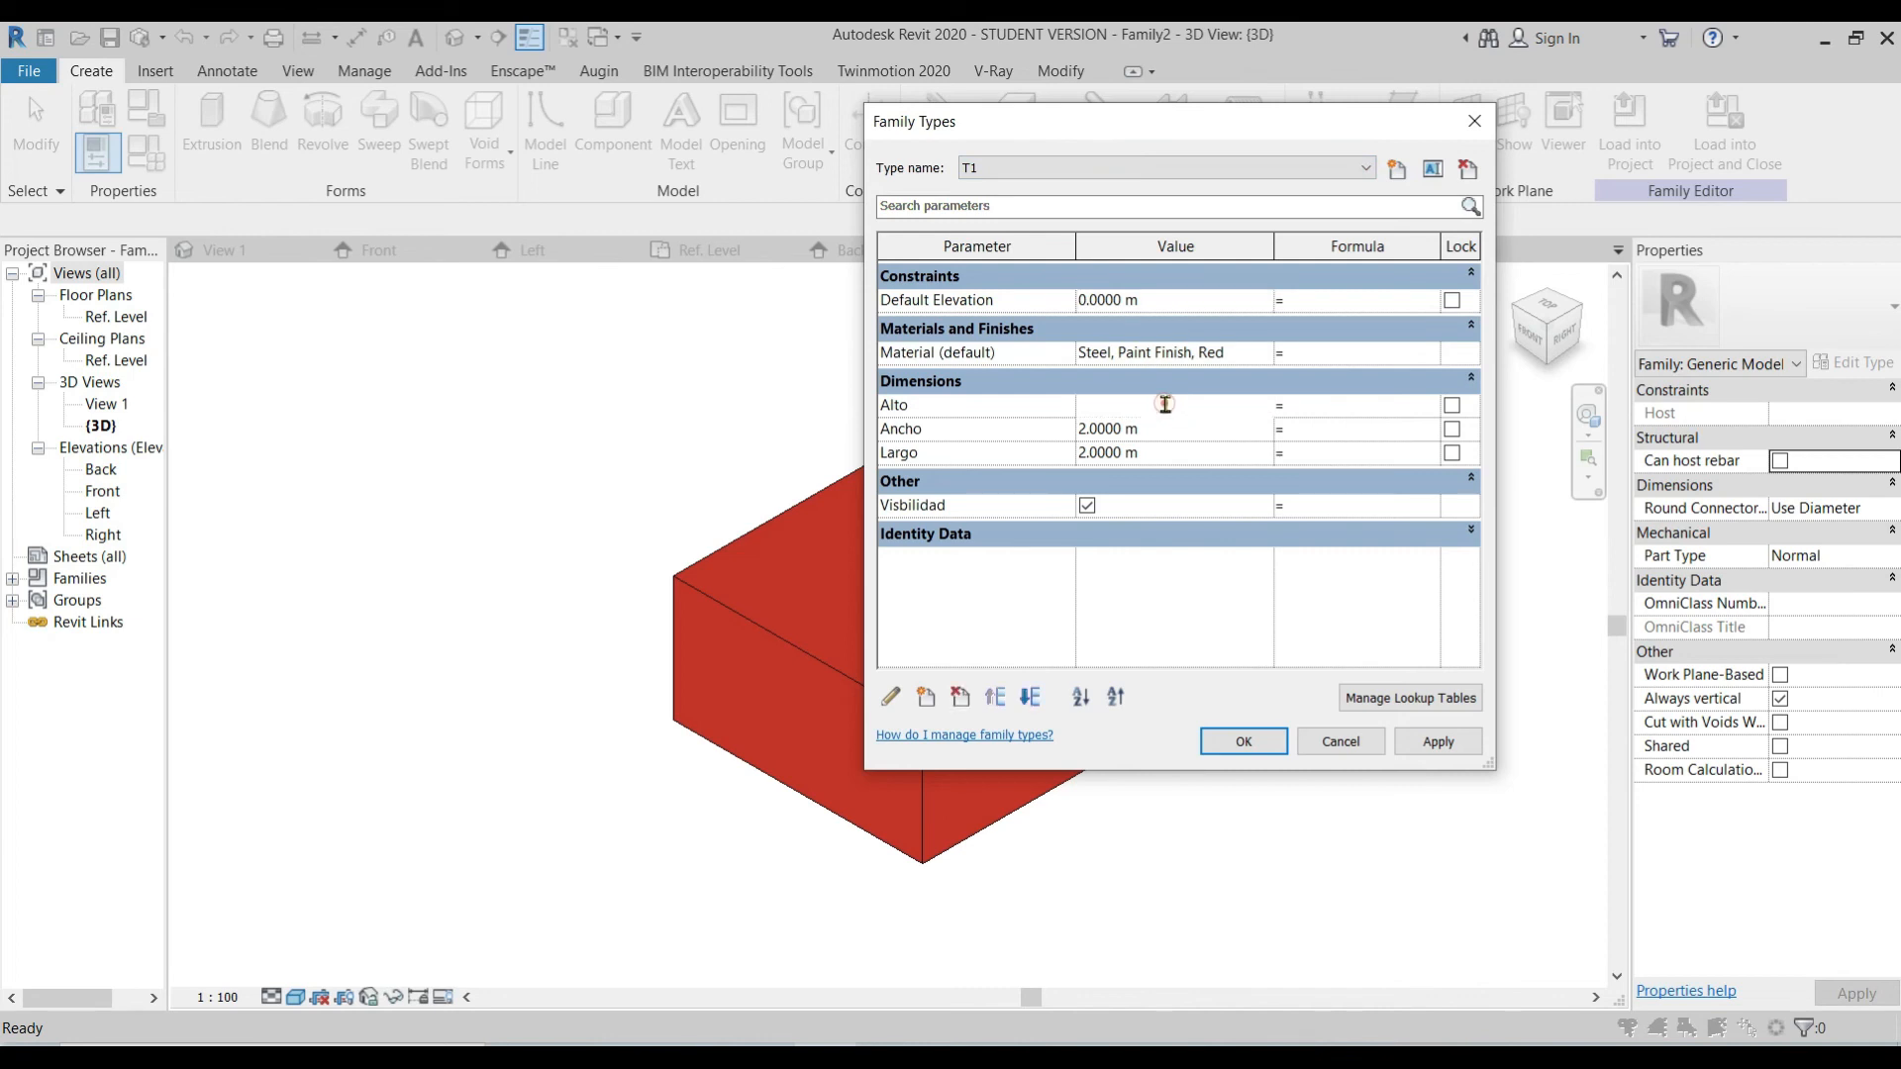
type("5")
left_click(1155, 428)
type("5")
left_click(1171, 452)
type("5")
Step: Set Alto, Ancho and Largo to 10 m for family type T2
left_click(1339, 169)
left_click(1171, 200)
left_click(1174, 405)
left_click(1173, 428)
type("5")
left_click(1172, 452)
type("5")
left_click(1177, 405)
type("10")
left_click(1171, 428)
type("10")
left_click(1168, 452)
type("10")
Step: Add Plastic, Gray from the material library, enable Use Render Appearance for it, and assign it as type T2's default material
left_click(1231, 357)
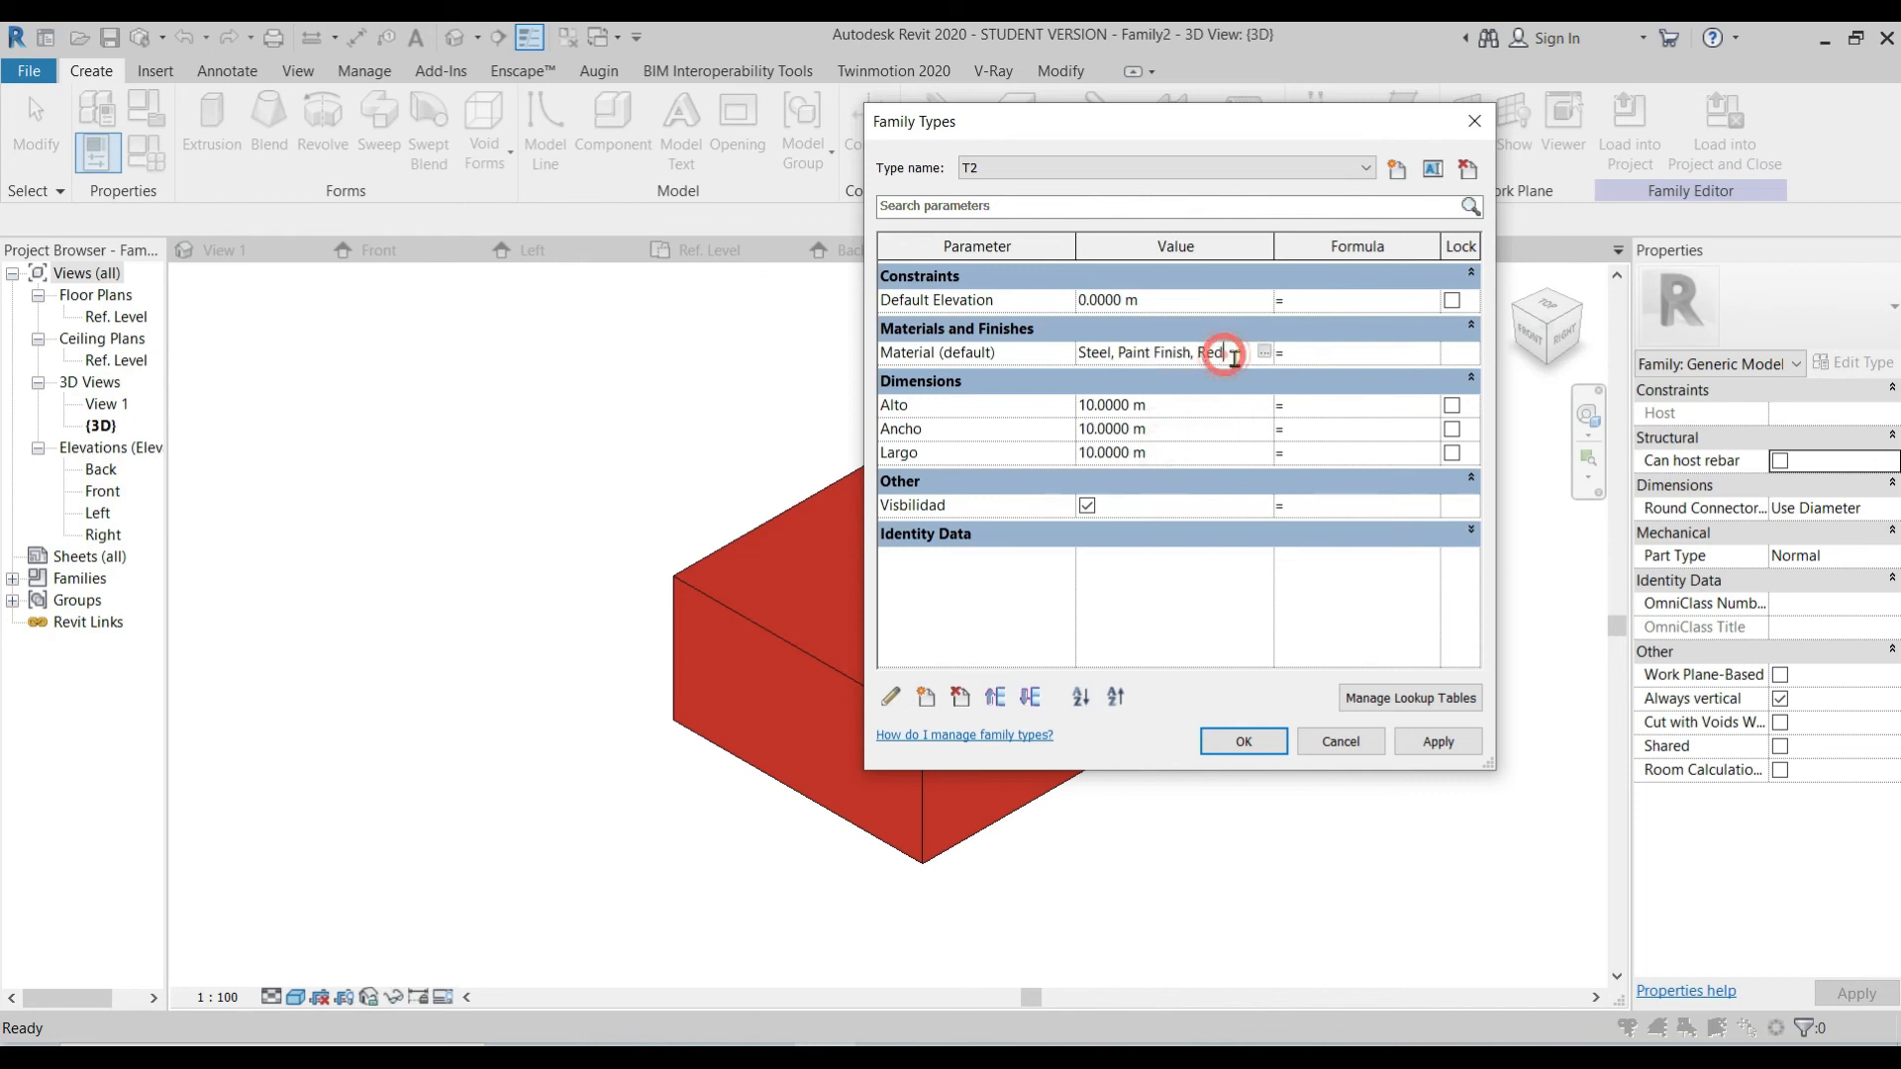
left_click(1265, 353)
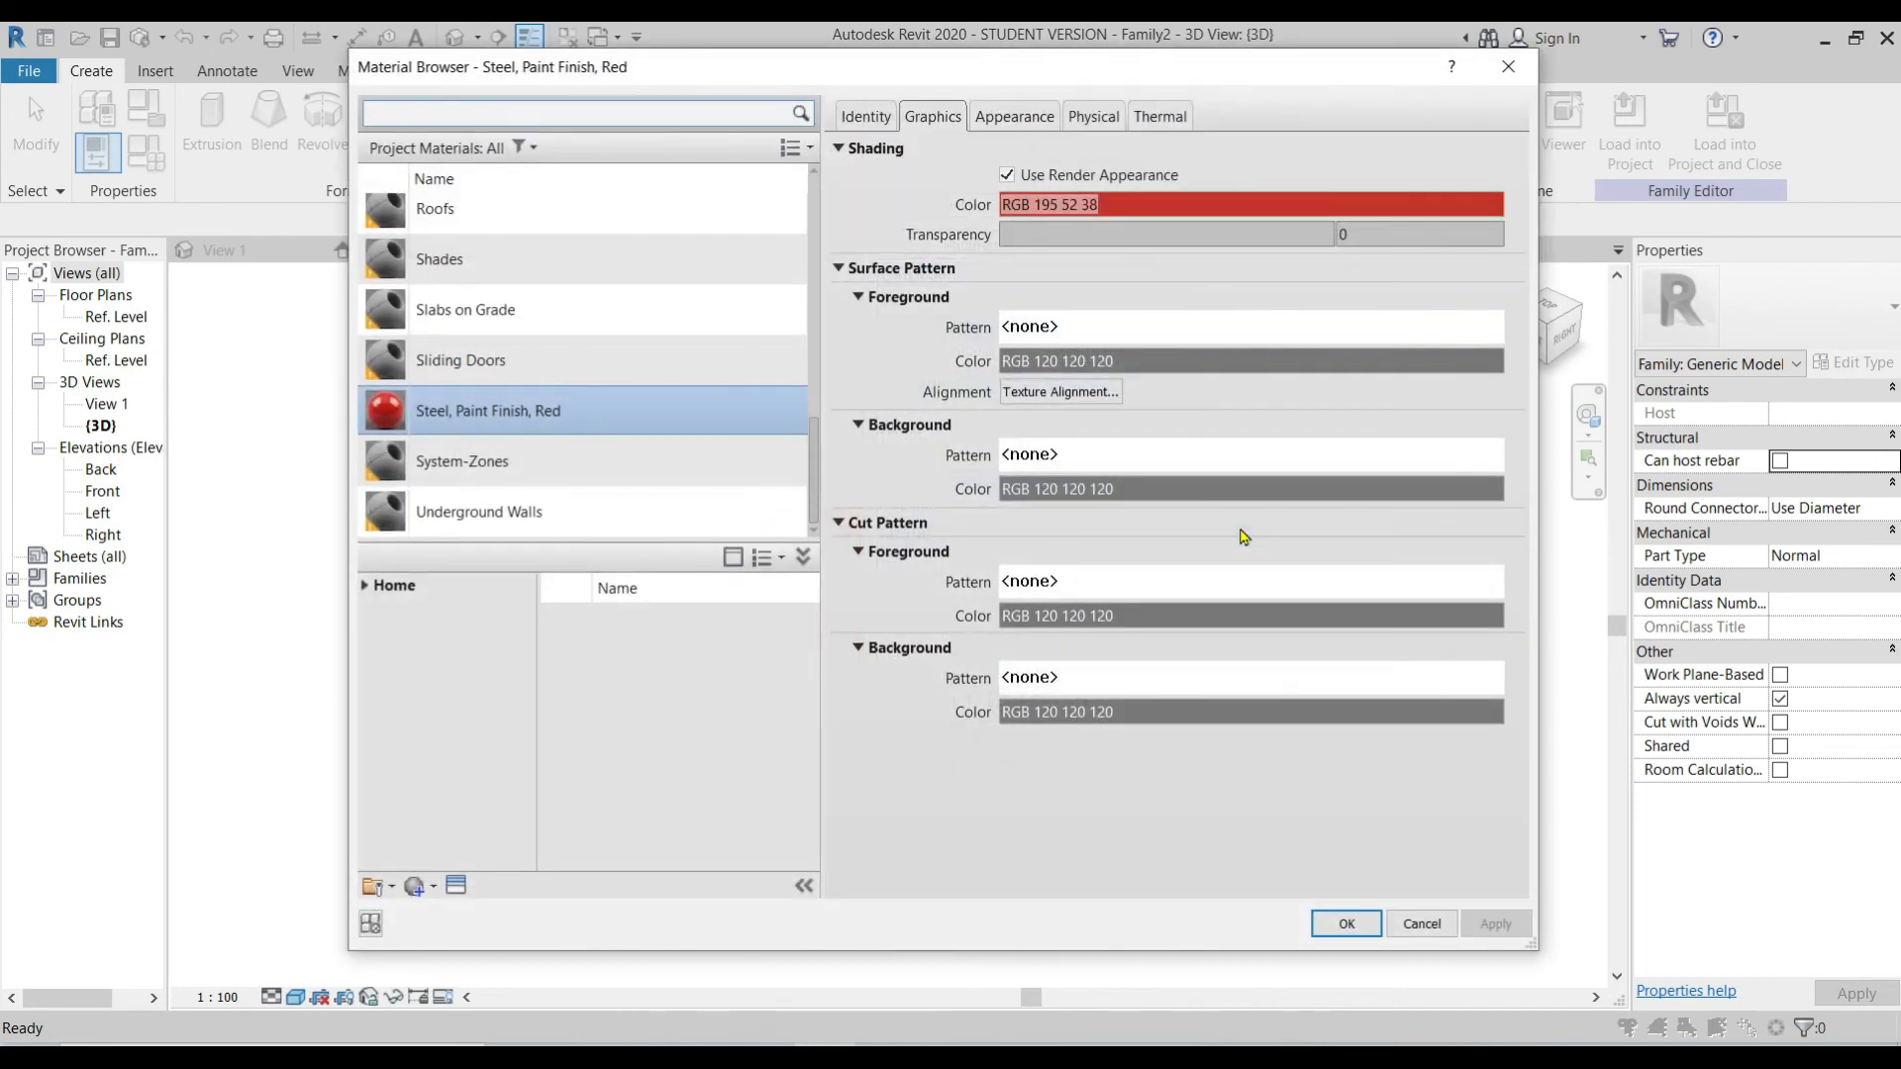
left_click(589, 117)
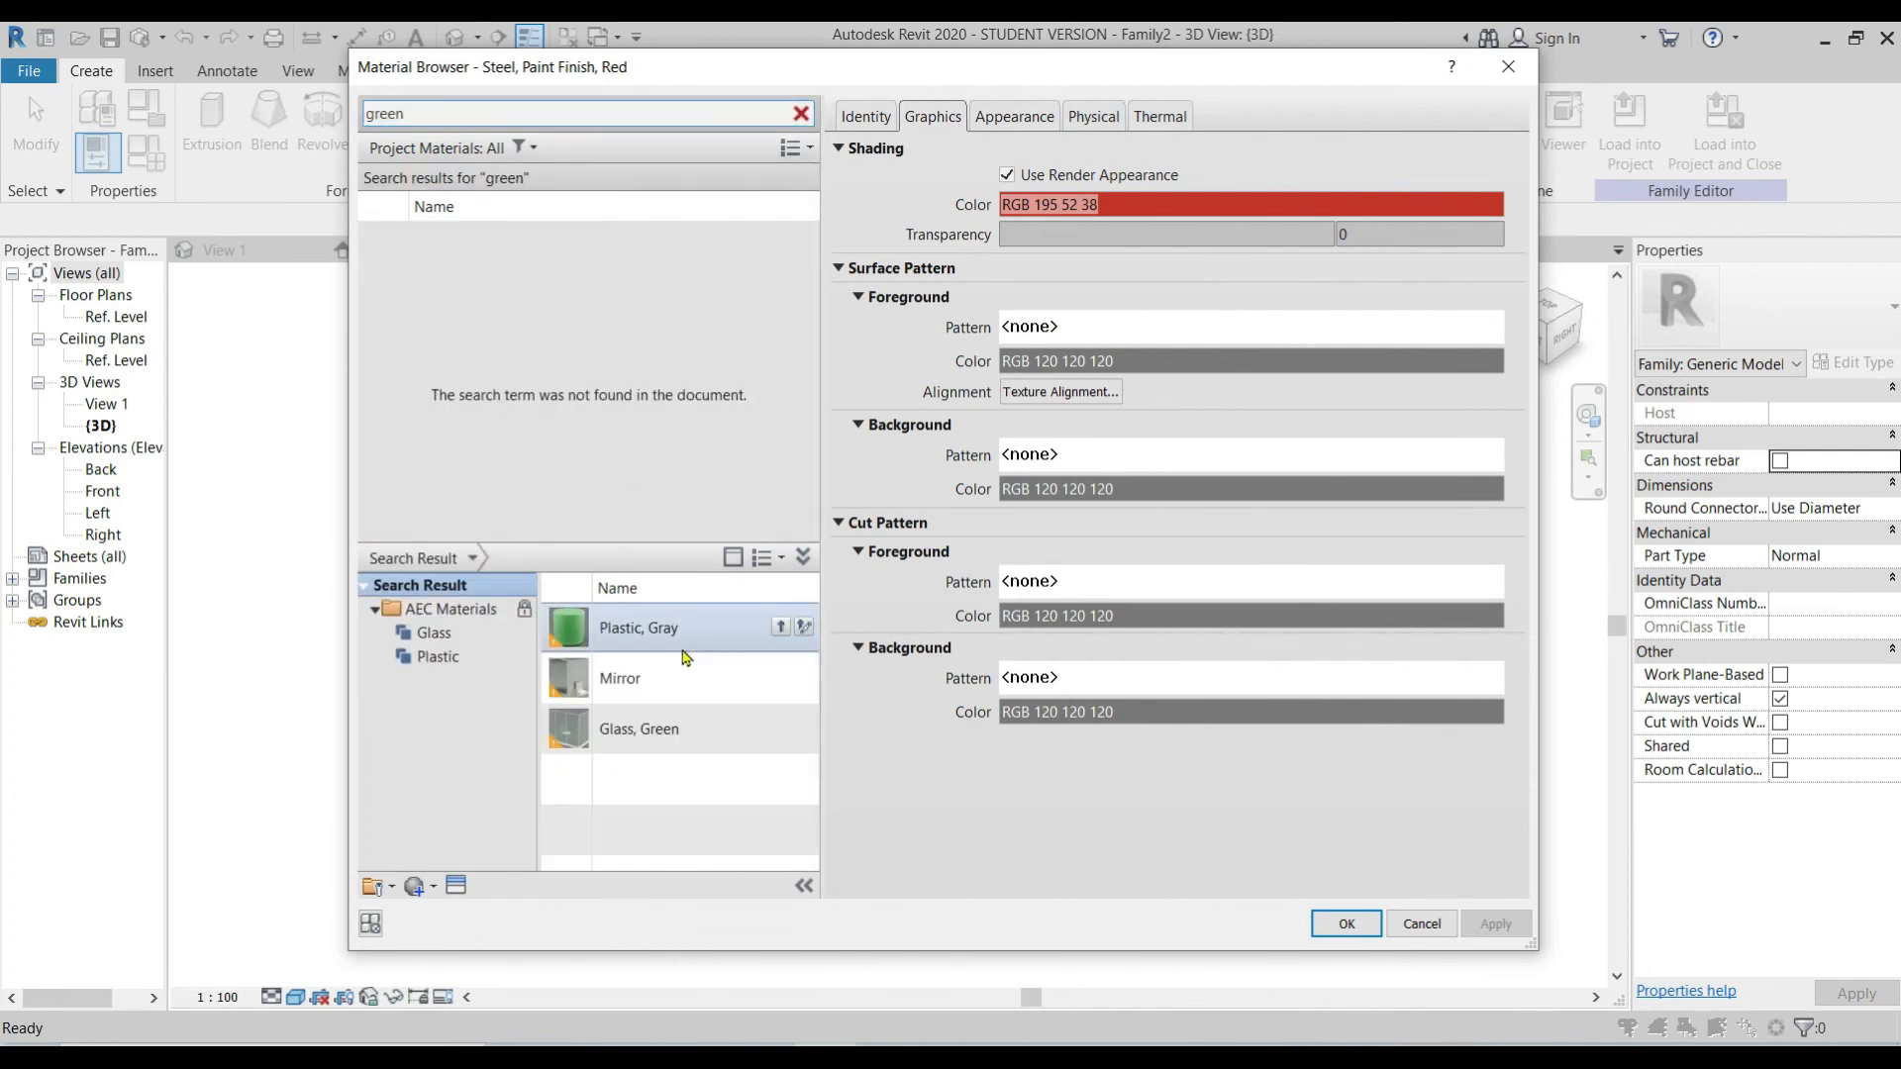
left_click(682, 649)
left_click(779, 628)
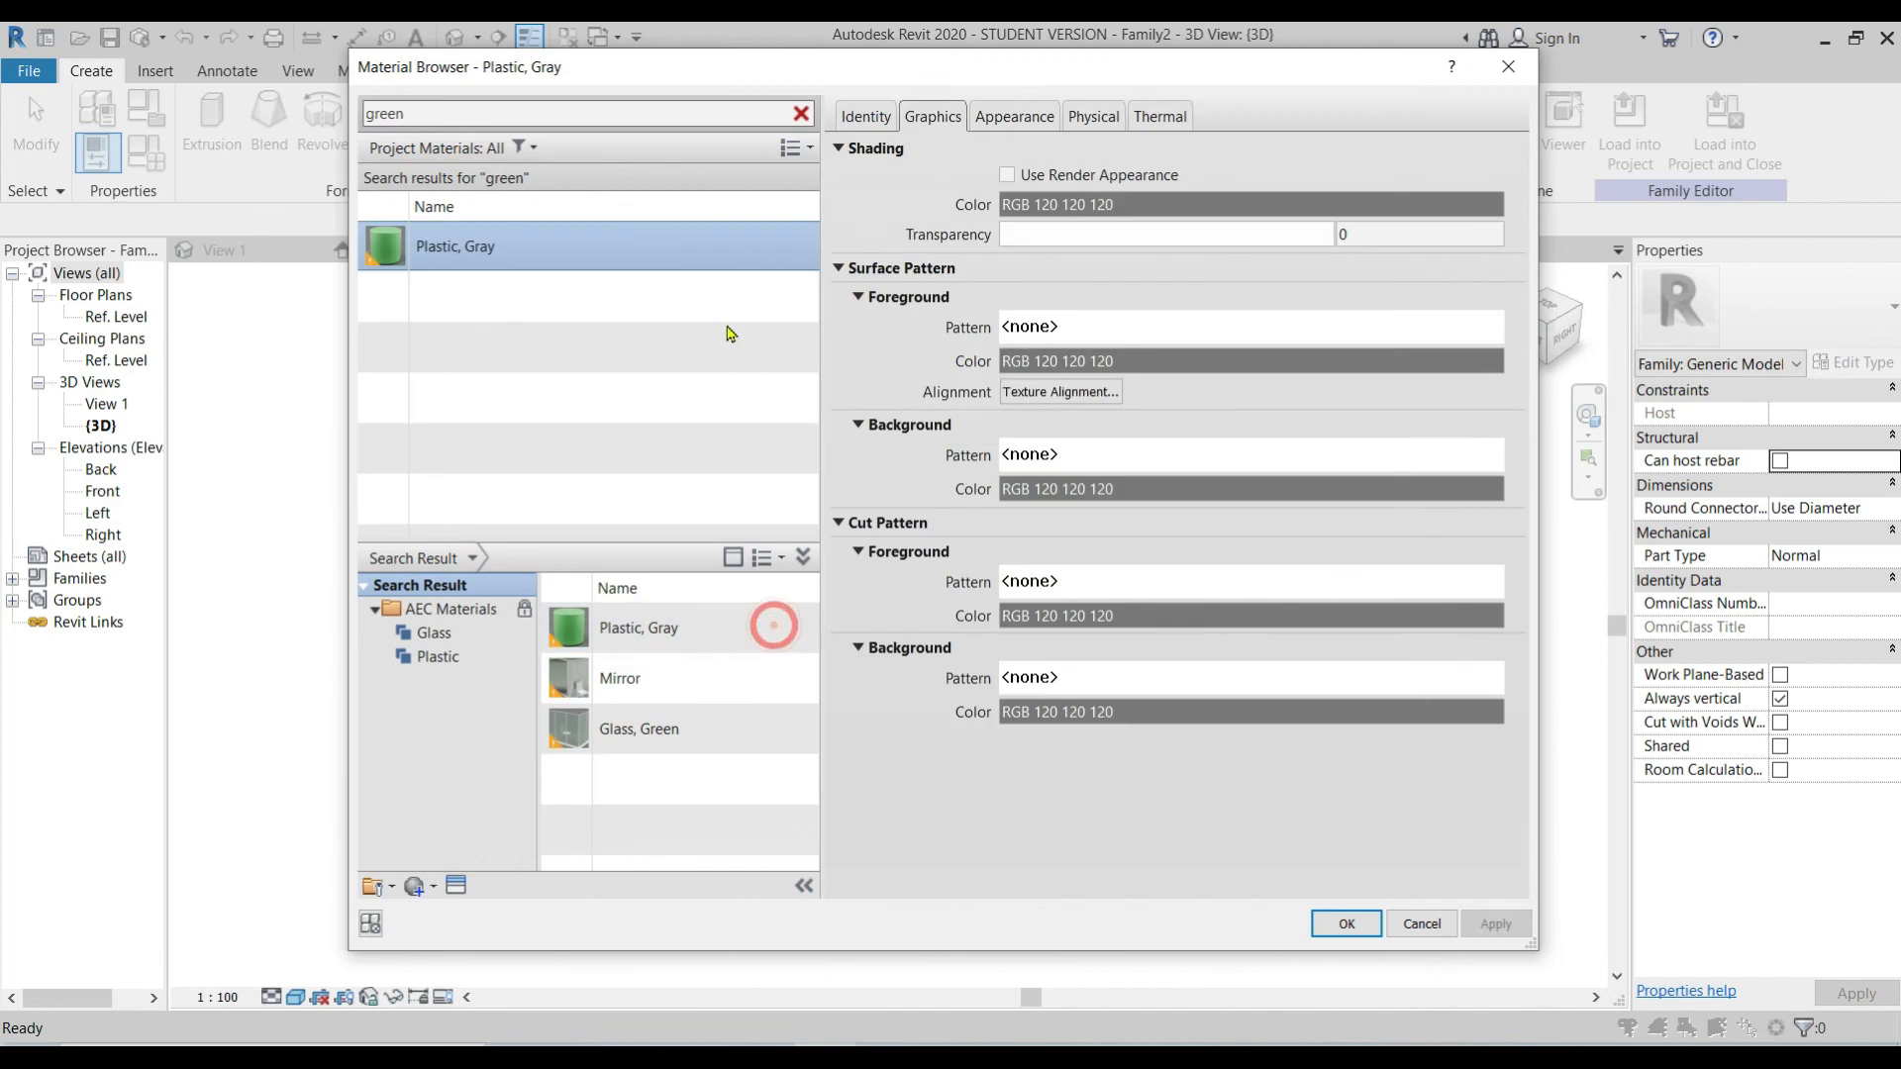
left_click(1102, 176)
left_click(1345, 924)
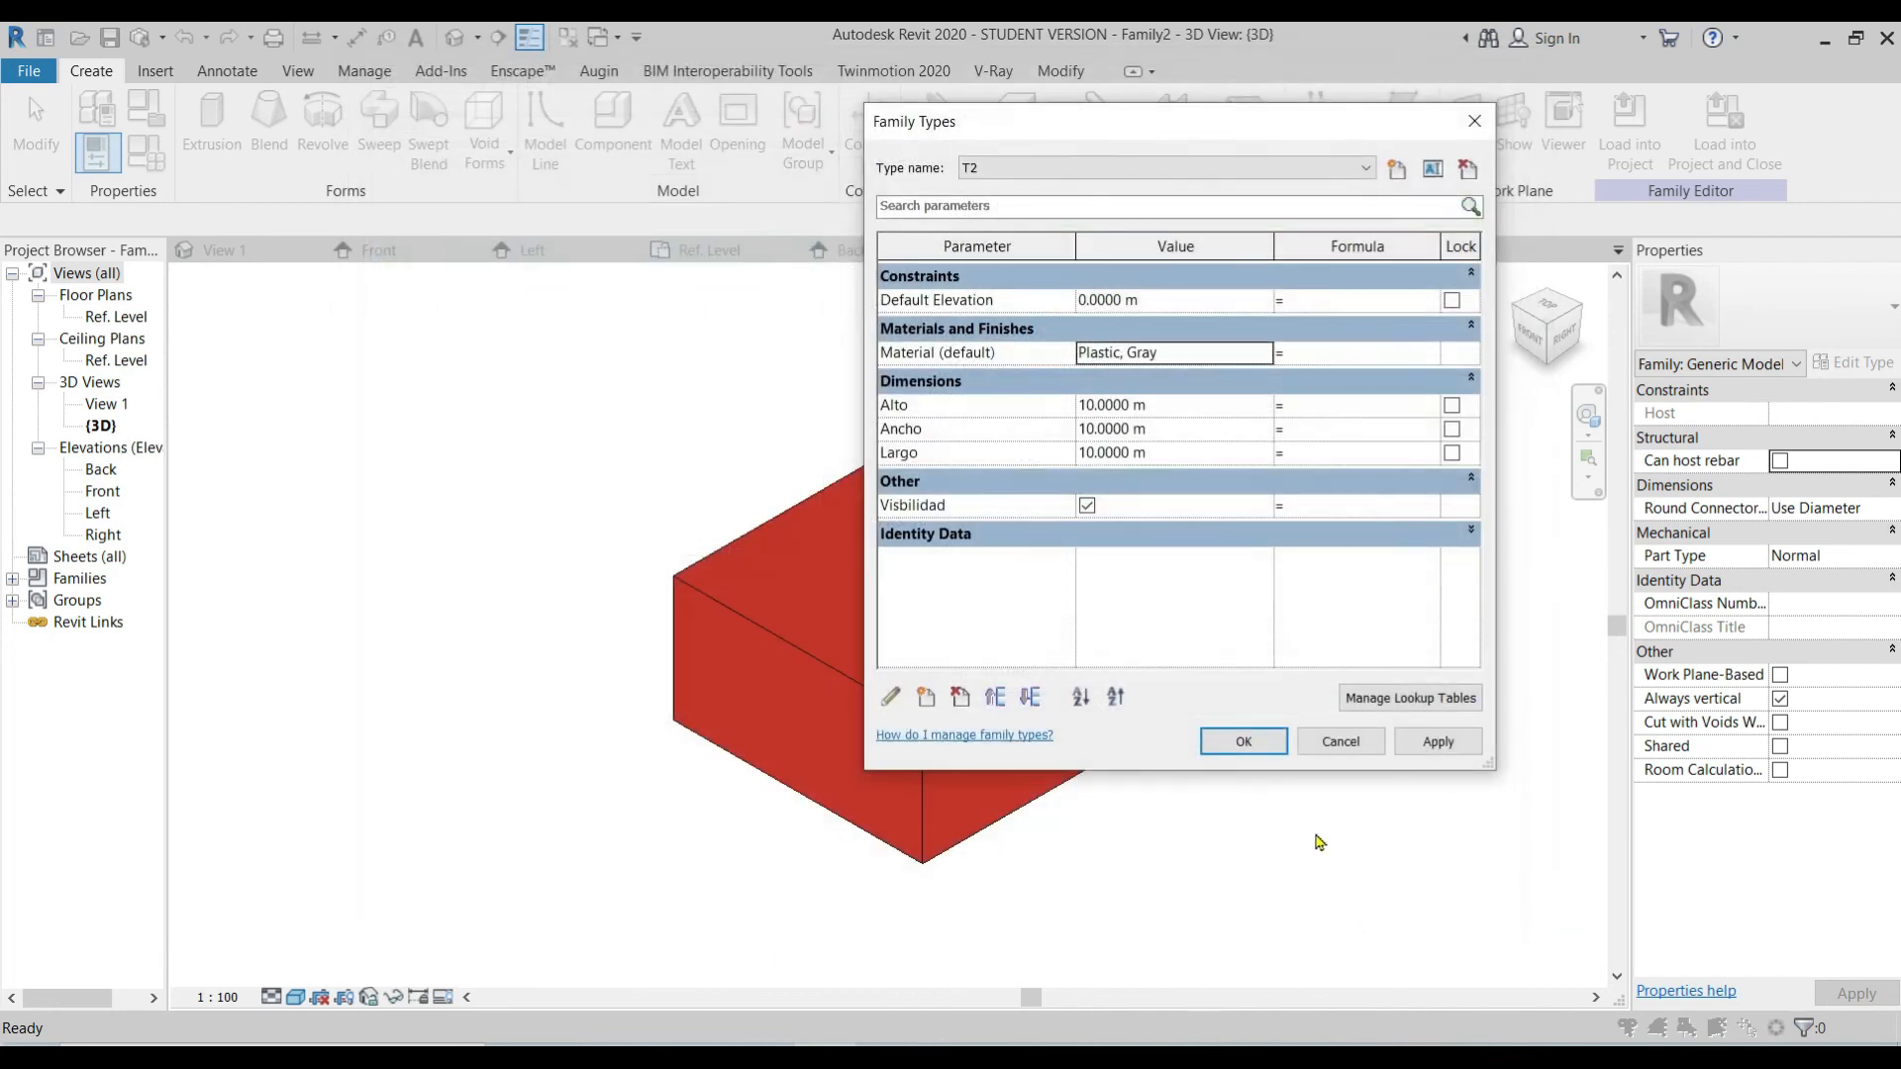
Step: Compare the values of types T1 and T2, and apply T2 to the family model
left_click(1245, 168)
left_click(1190, 191)
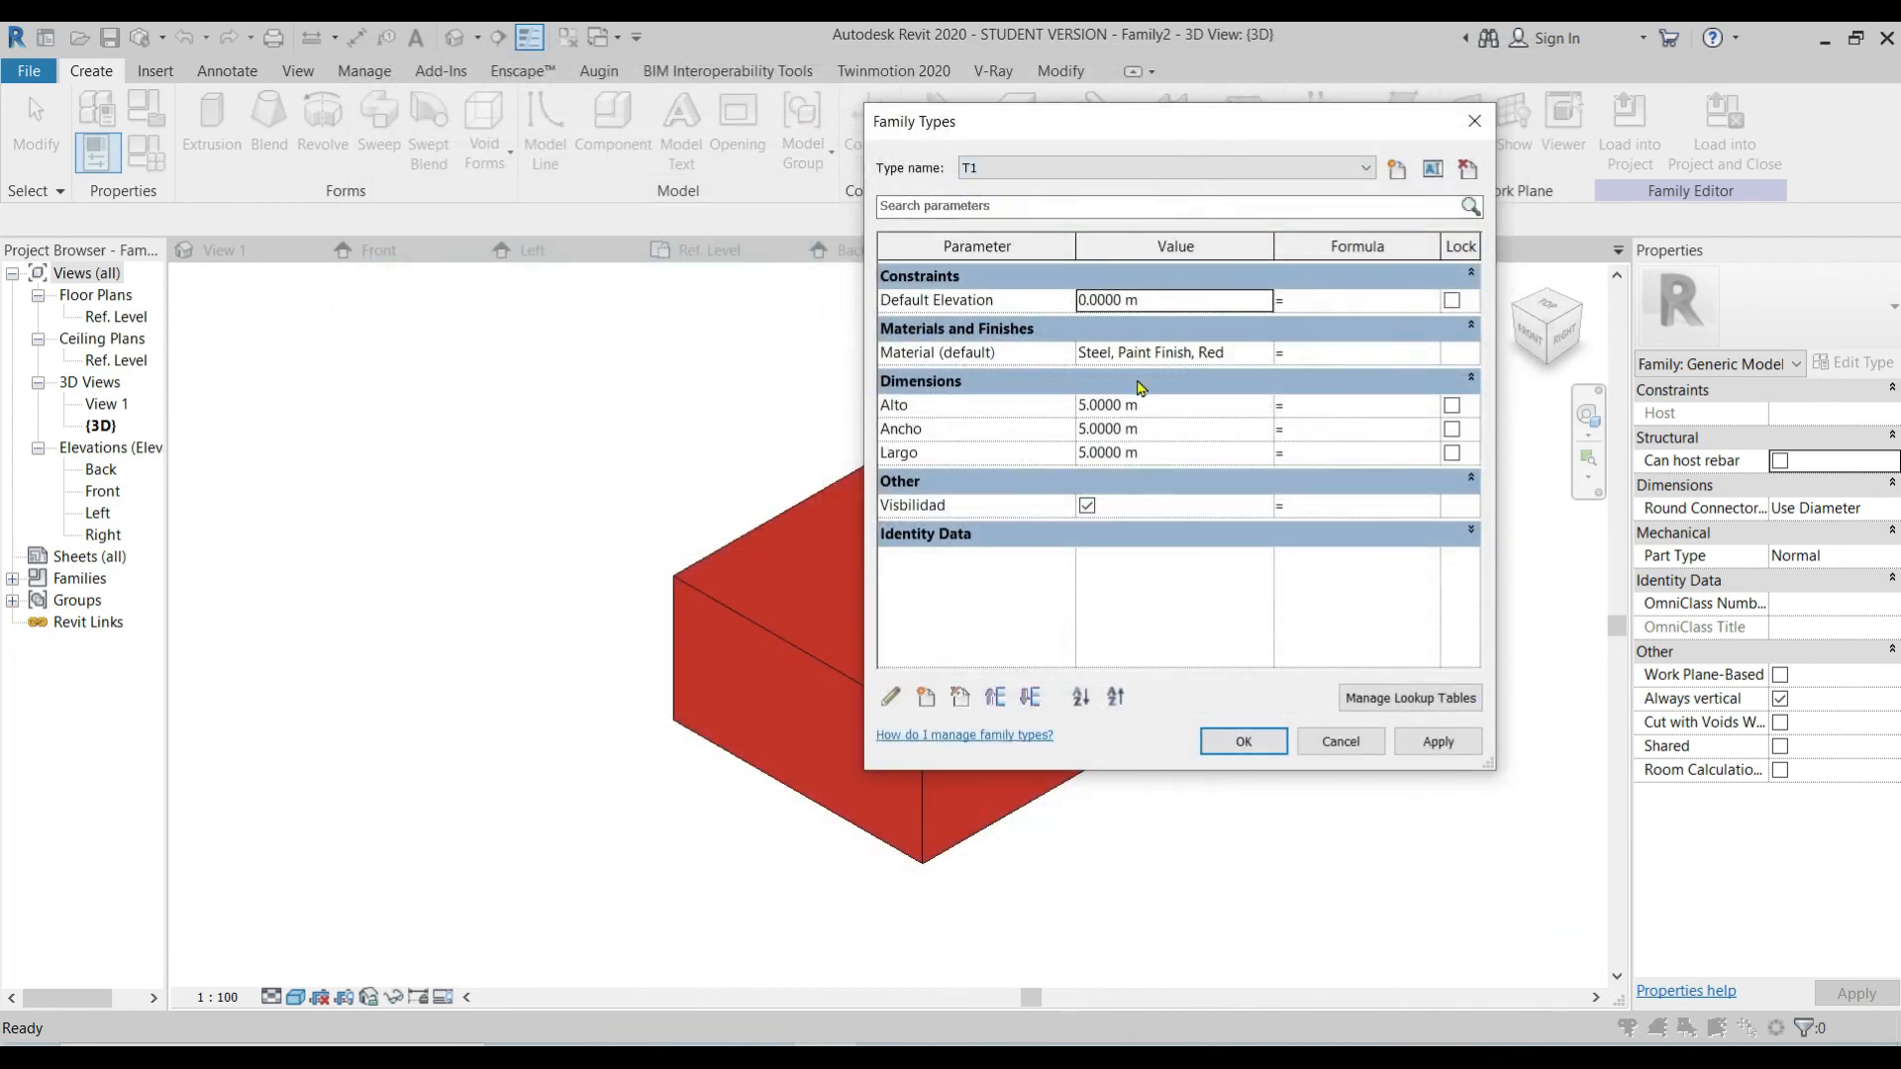
left_click(1240, 170)
left_click(1192, 204)
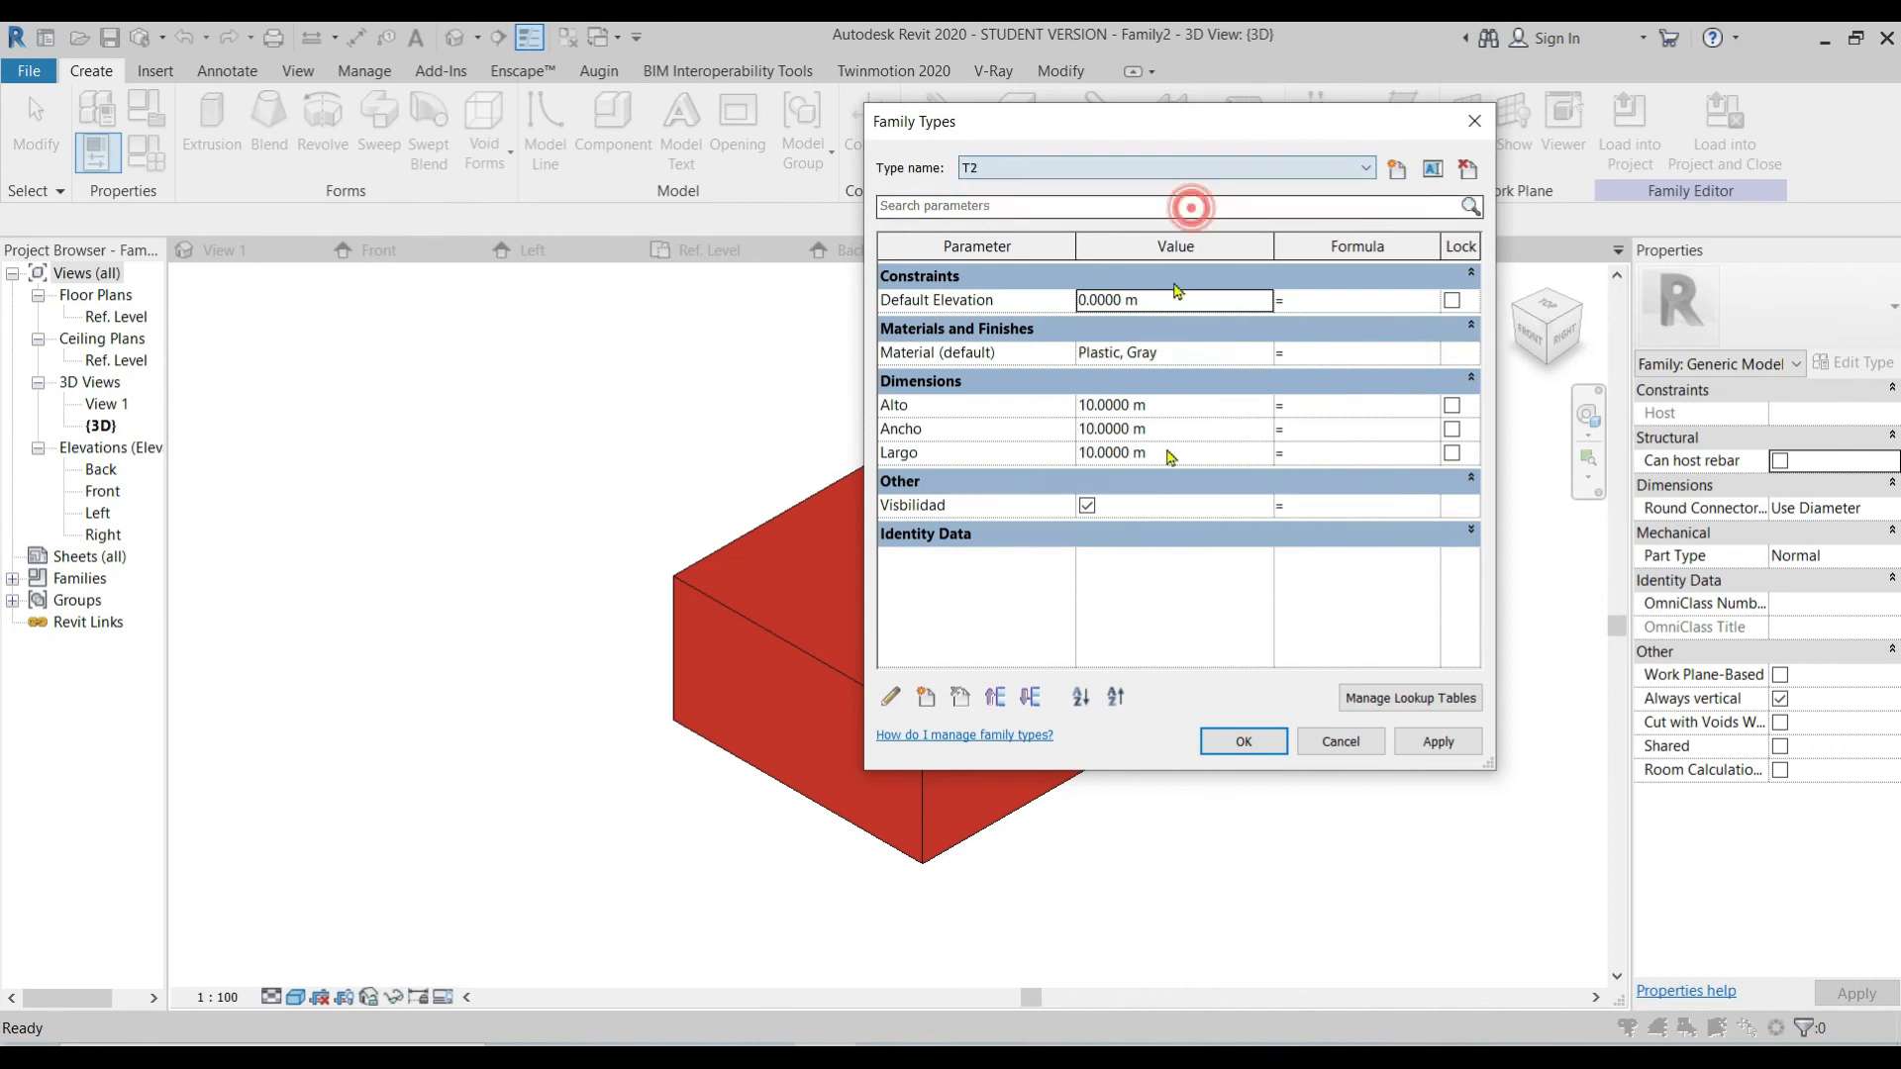
left_click(1246, 742)
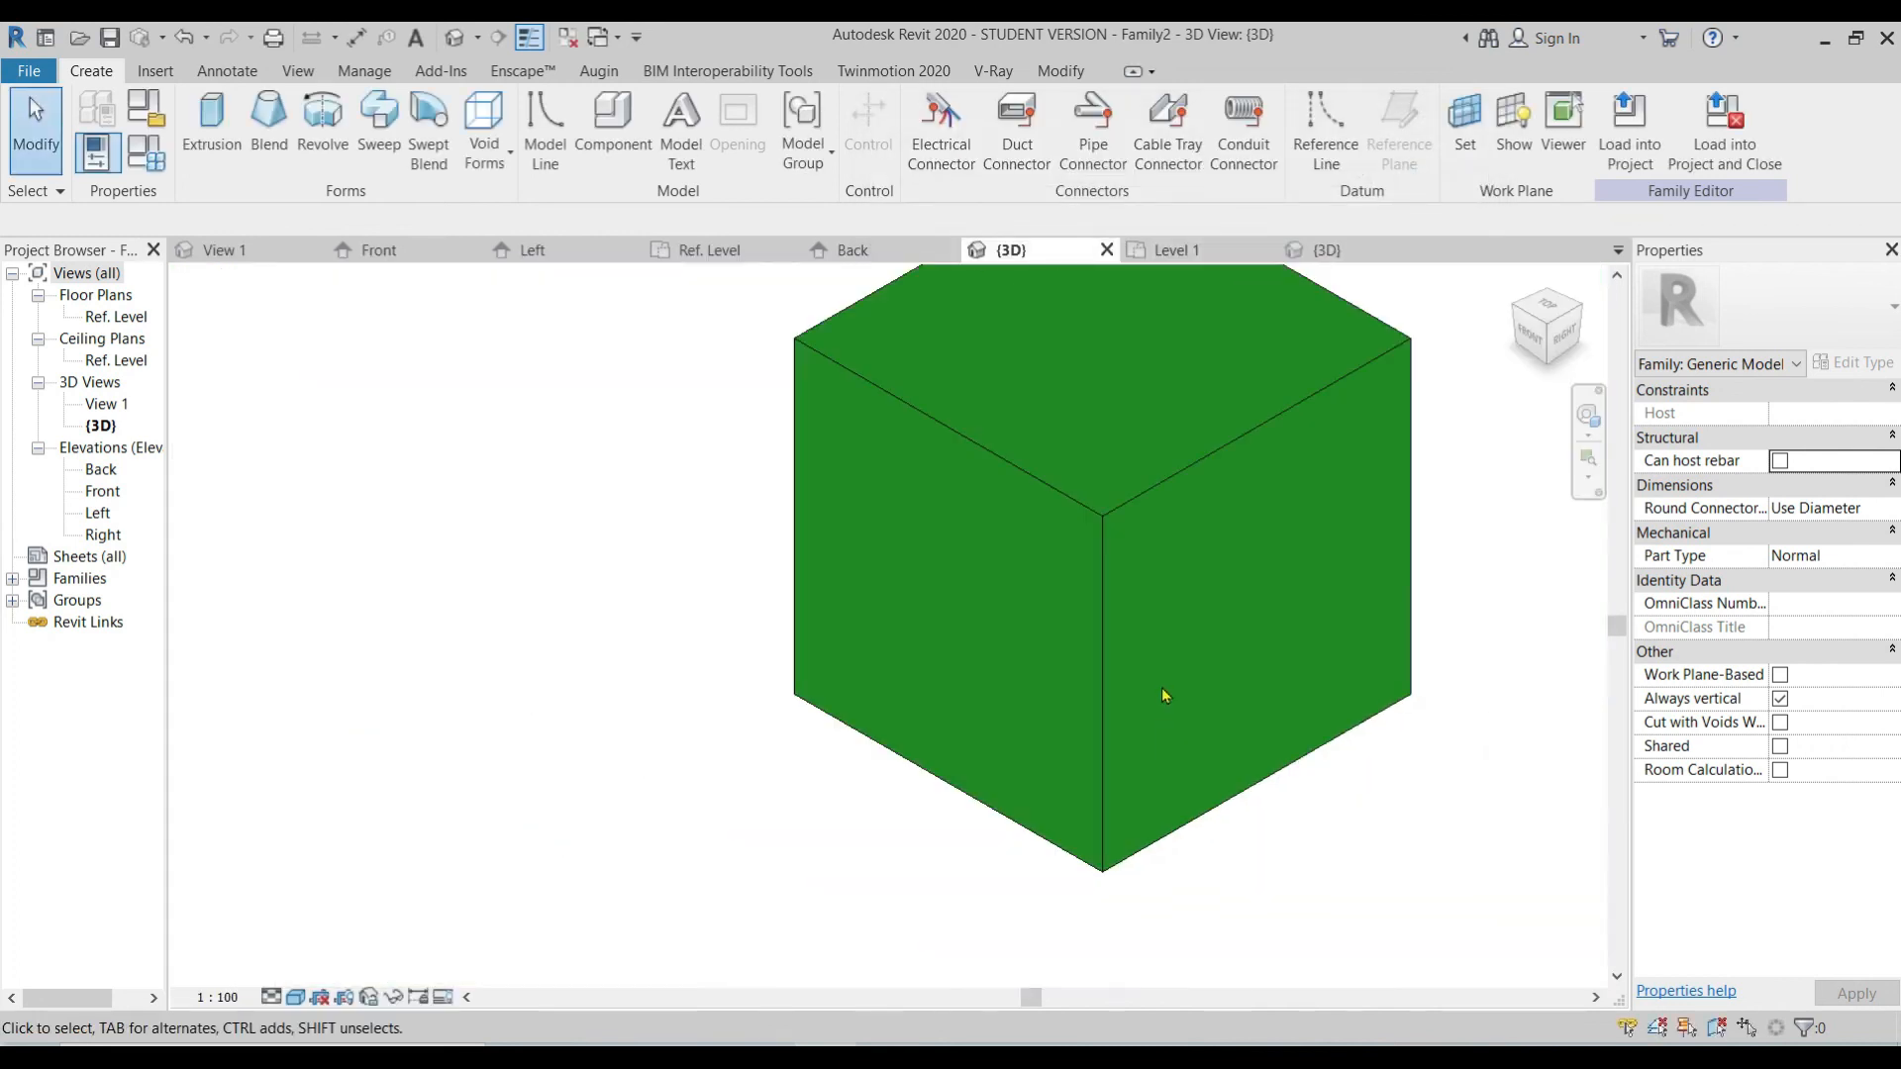
Step: Load the family with its new types into the project, overwriting the existing version, and show the project's 3D view
left_click(1614, 150)
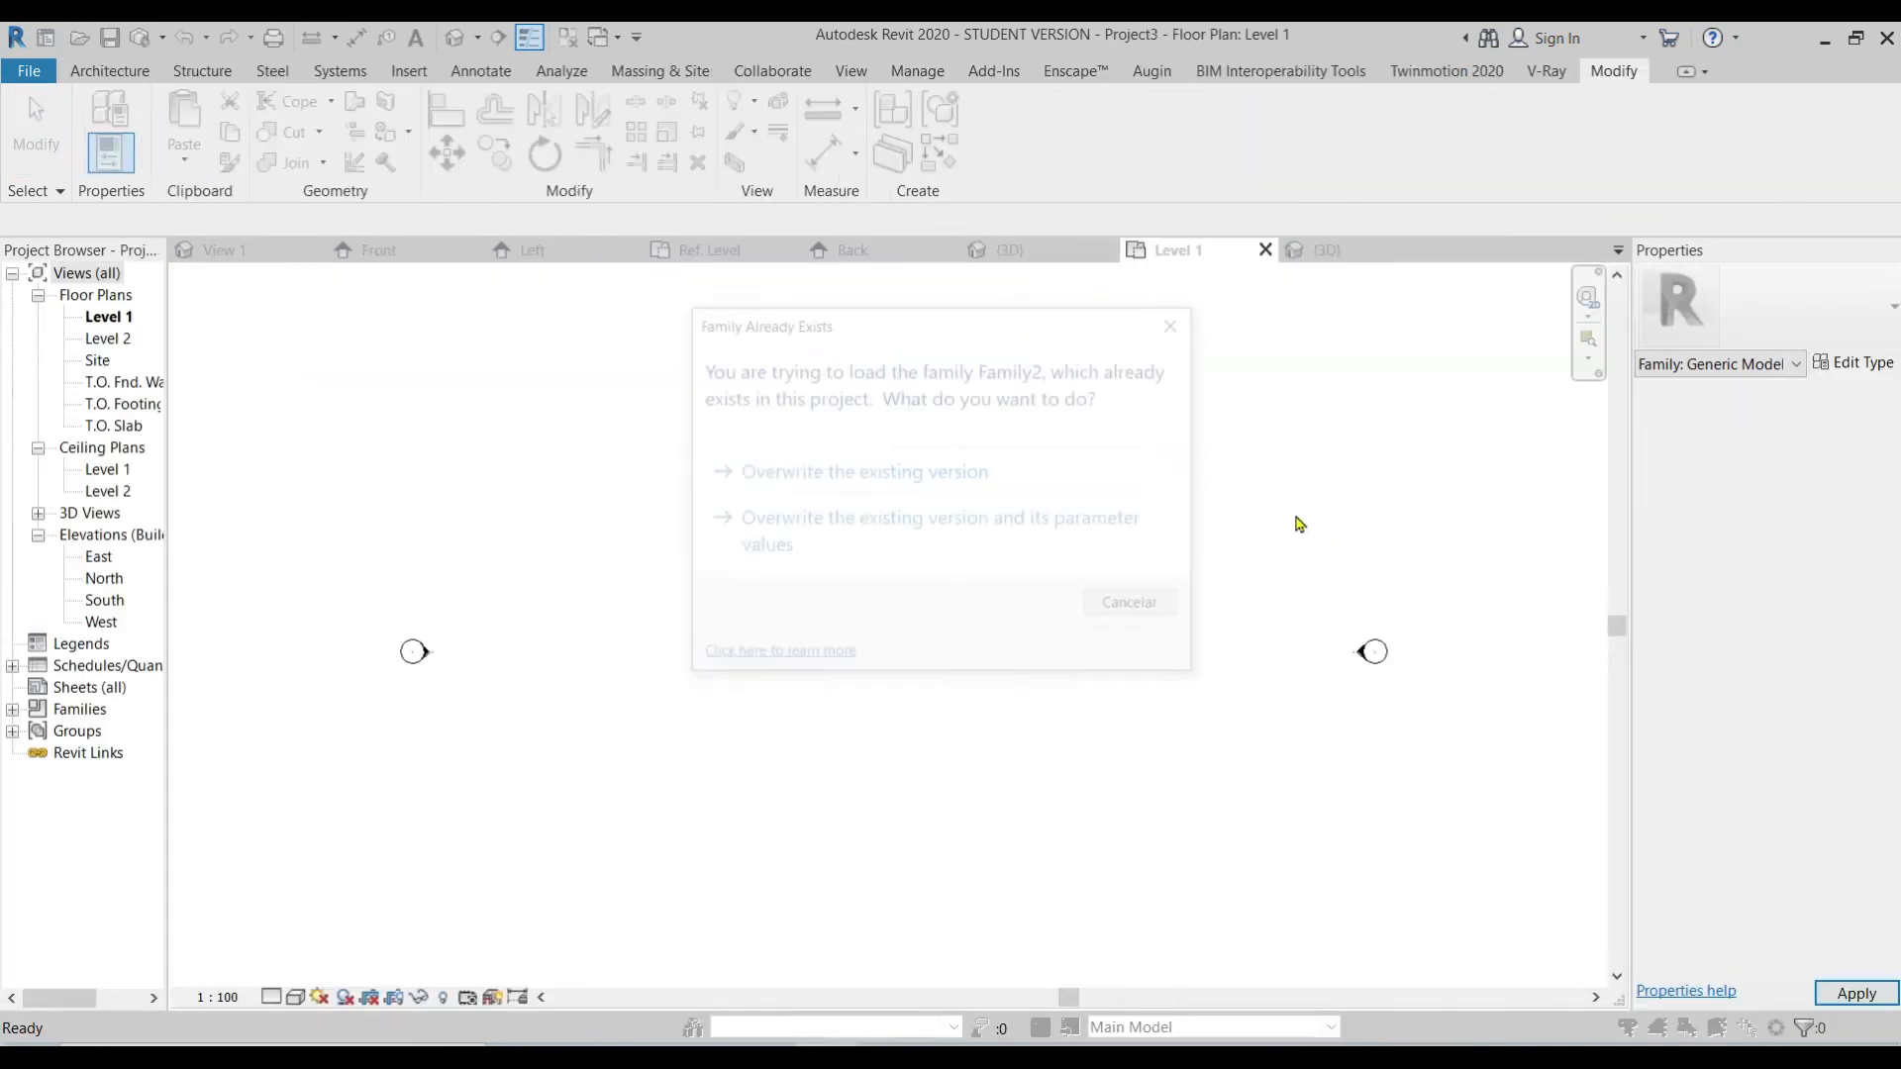
left_click(1055, 481)
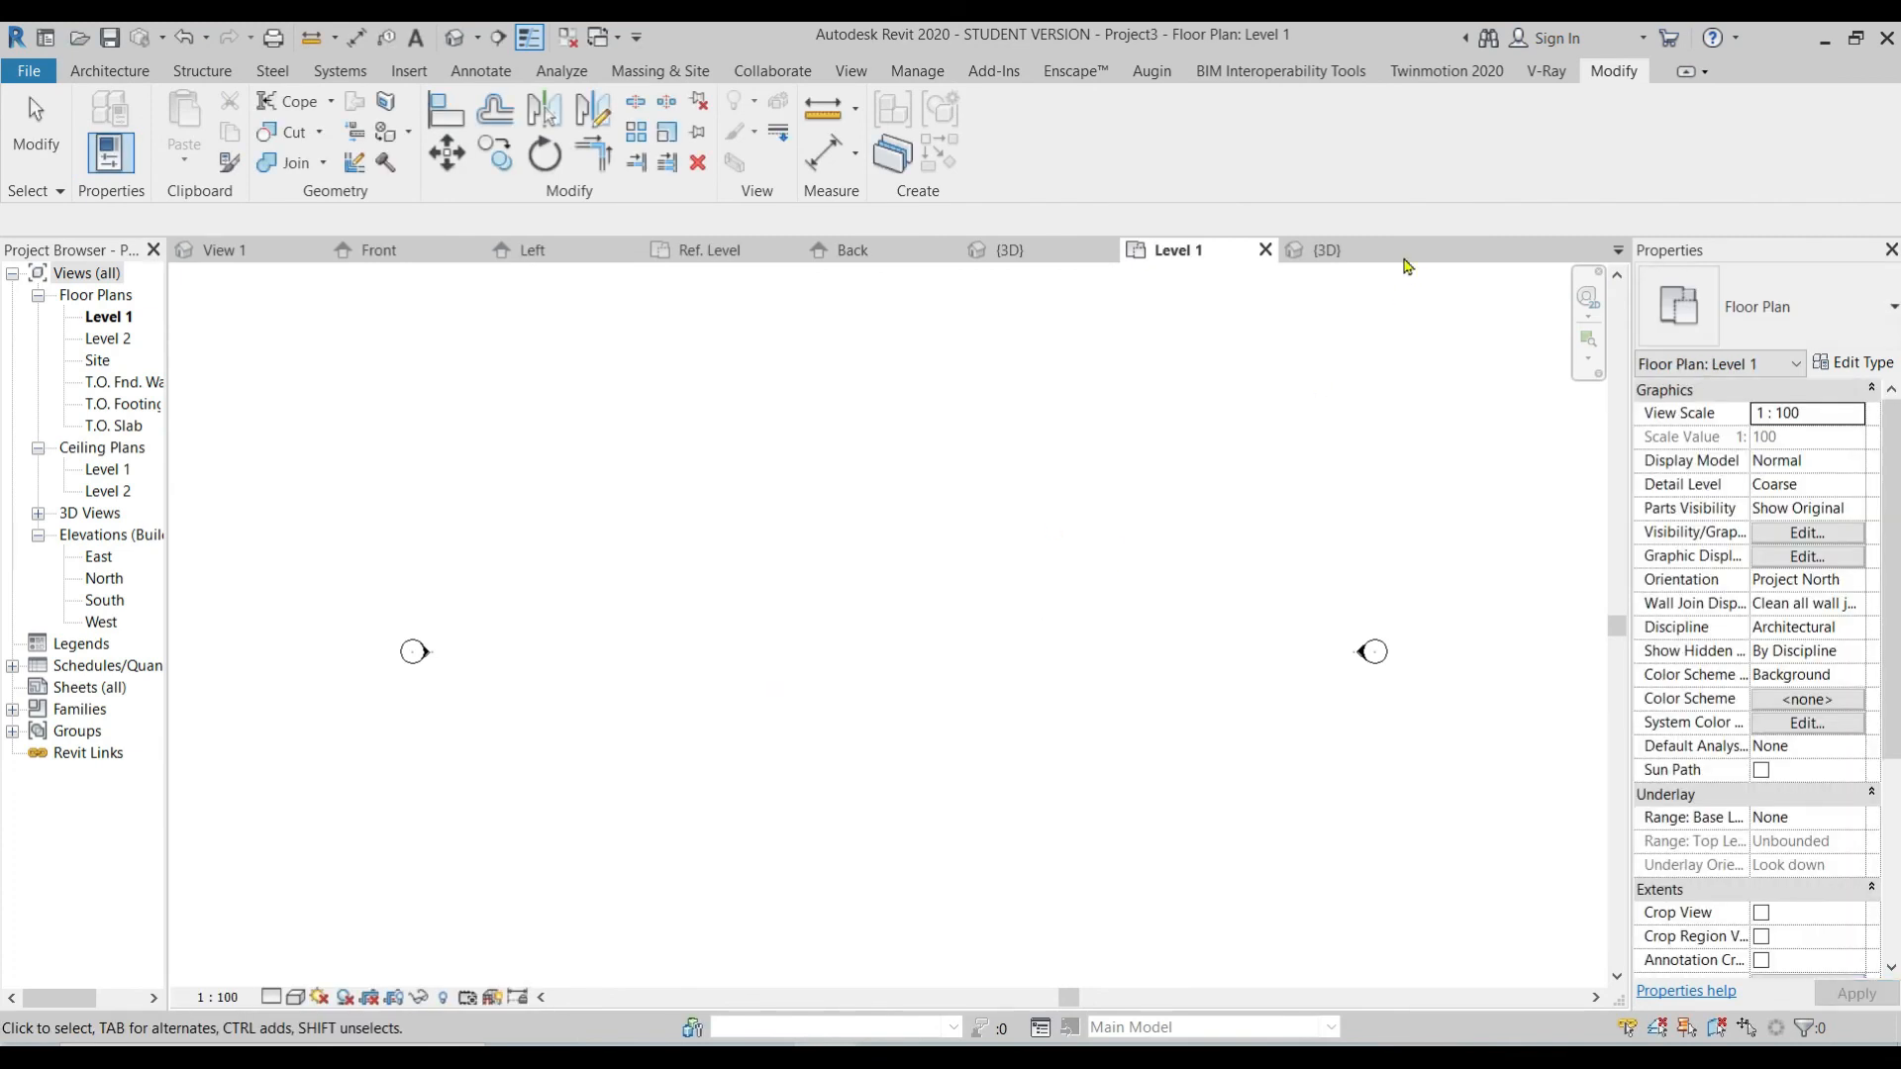
left_click(1374, 249)
Step: Change the dark steel box in front to type T1 of Family2 and deselect it
left_click(1115, 724)
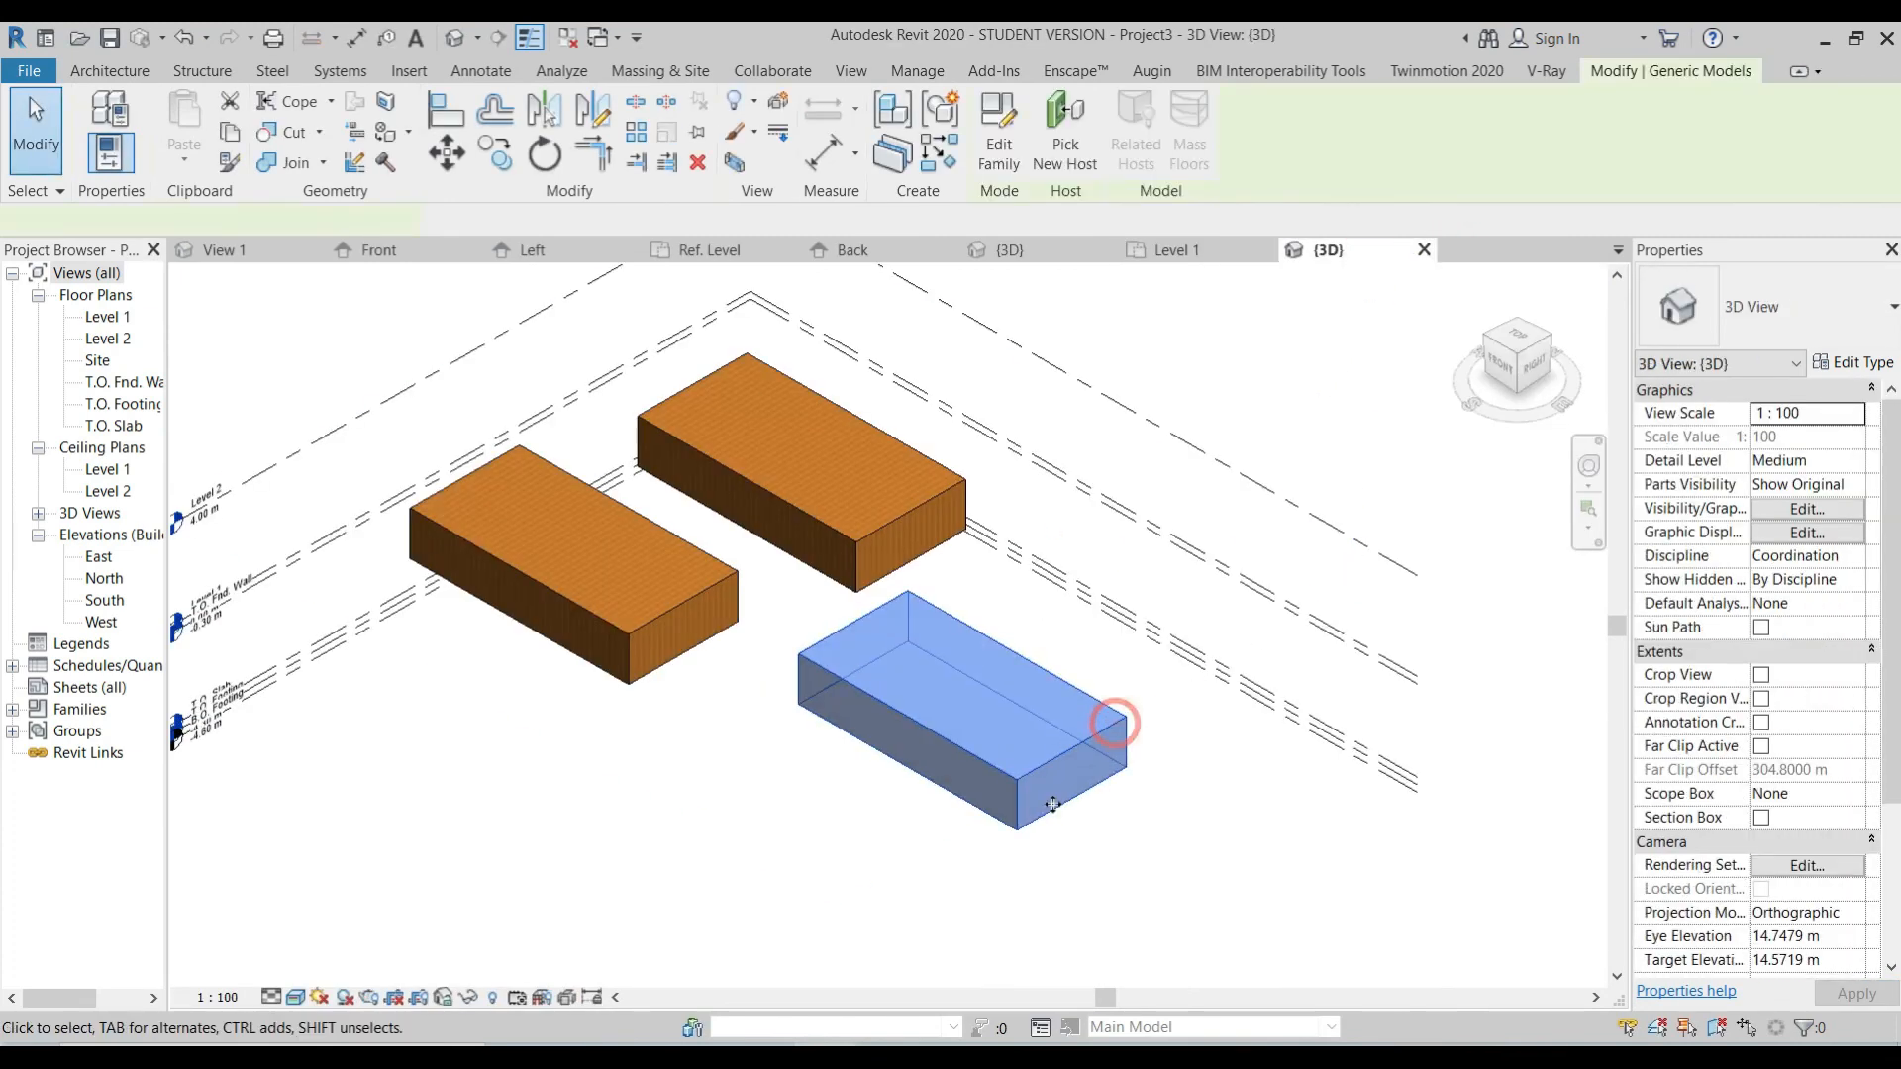
left_click(968, 818)
scroll(1036, 666, "up", 3)
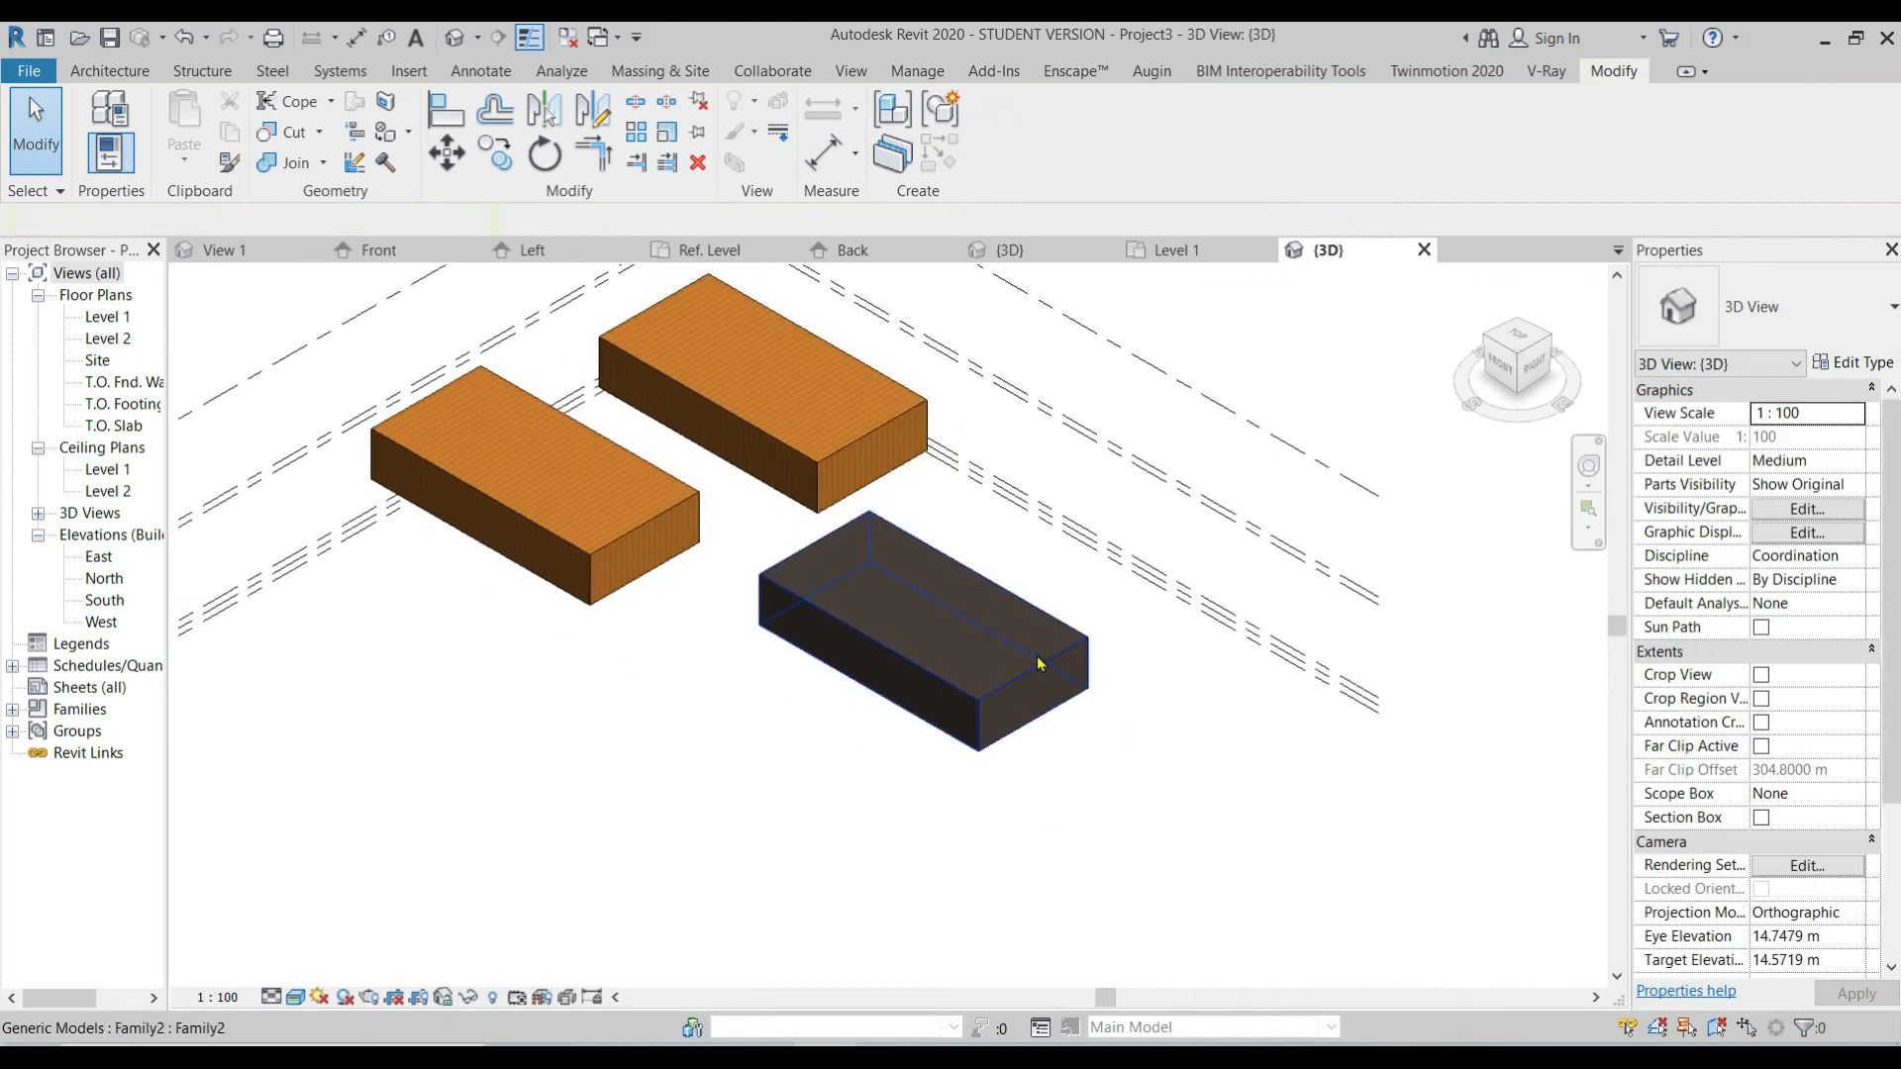
left_click(1067, 661)
left_click(1743, 307)
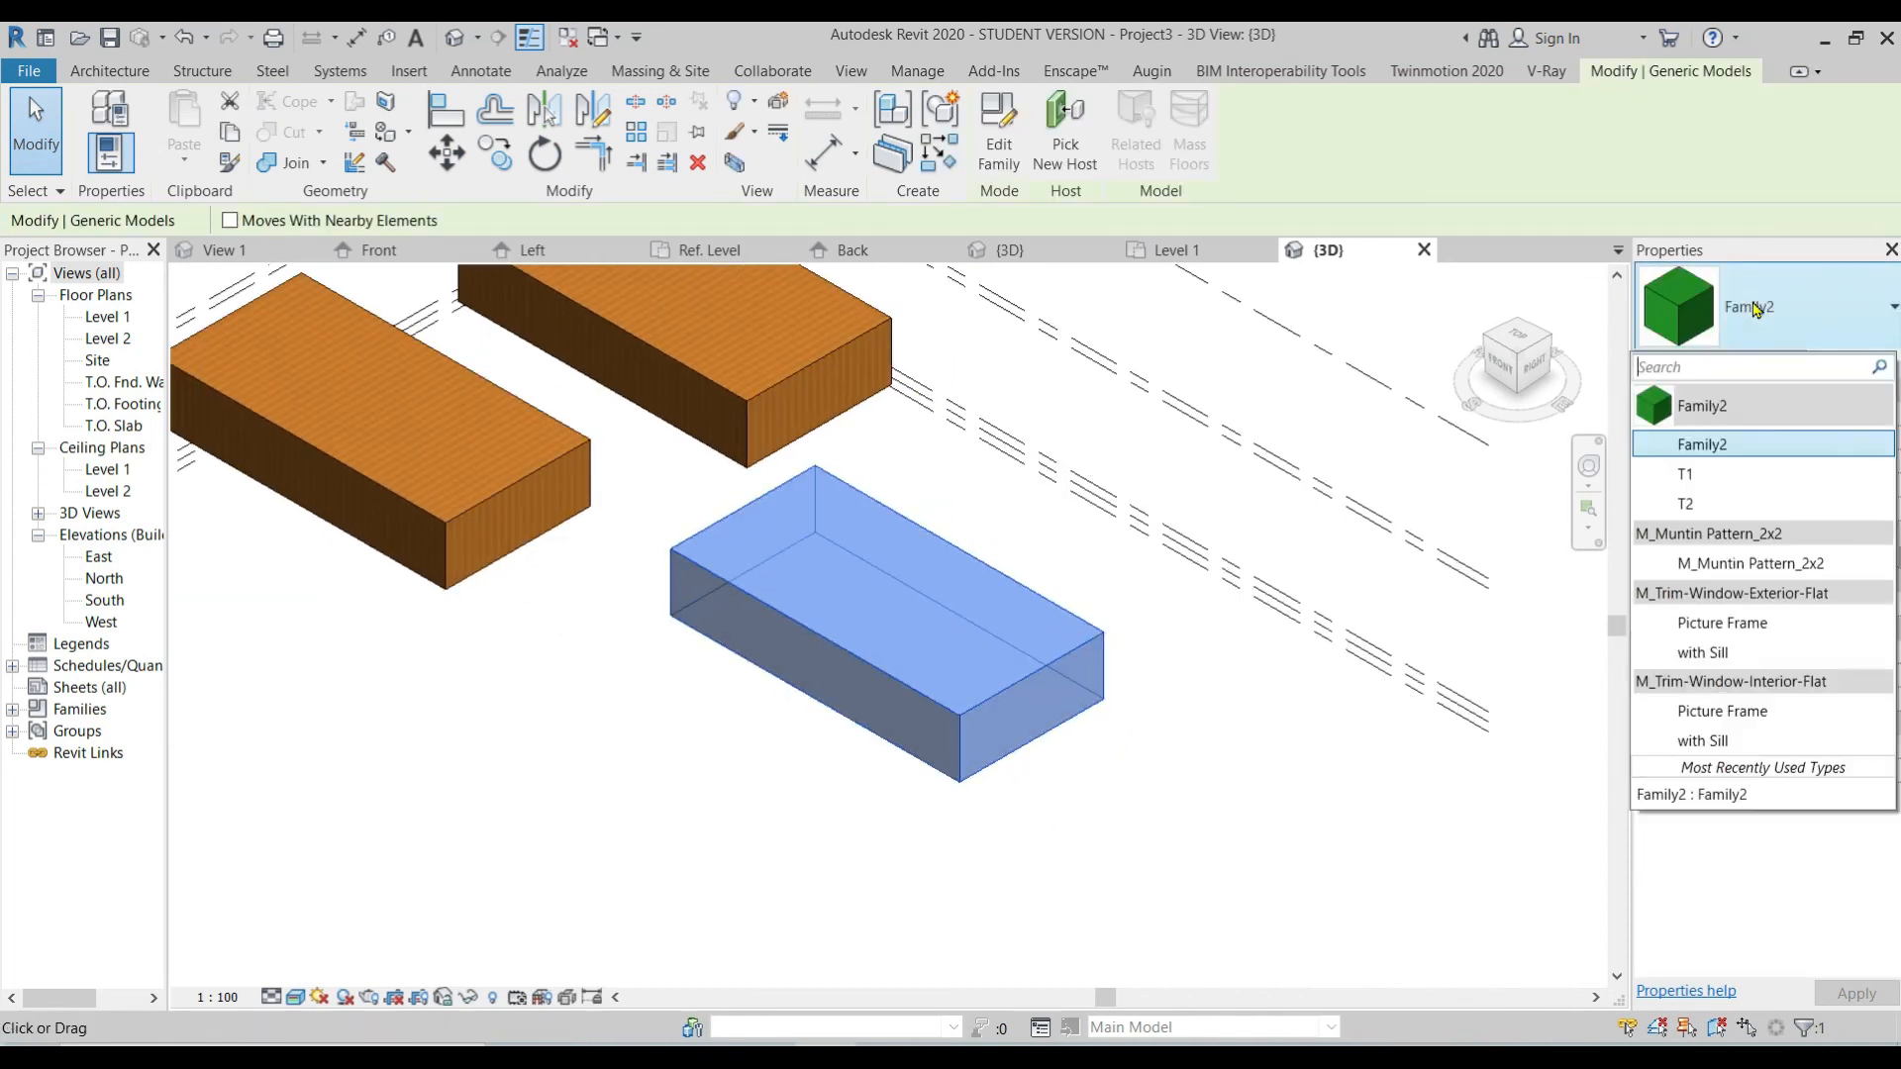
left_click(1721, 477)
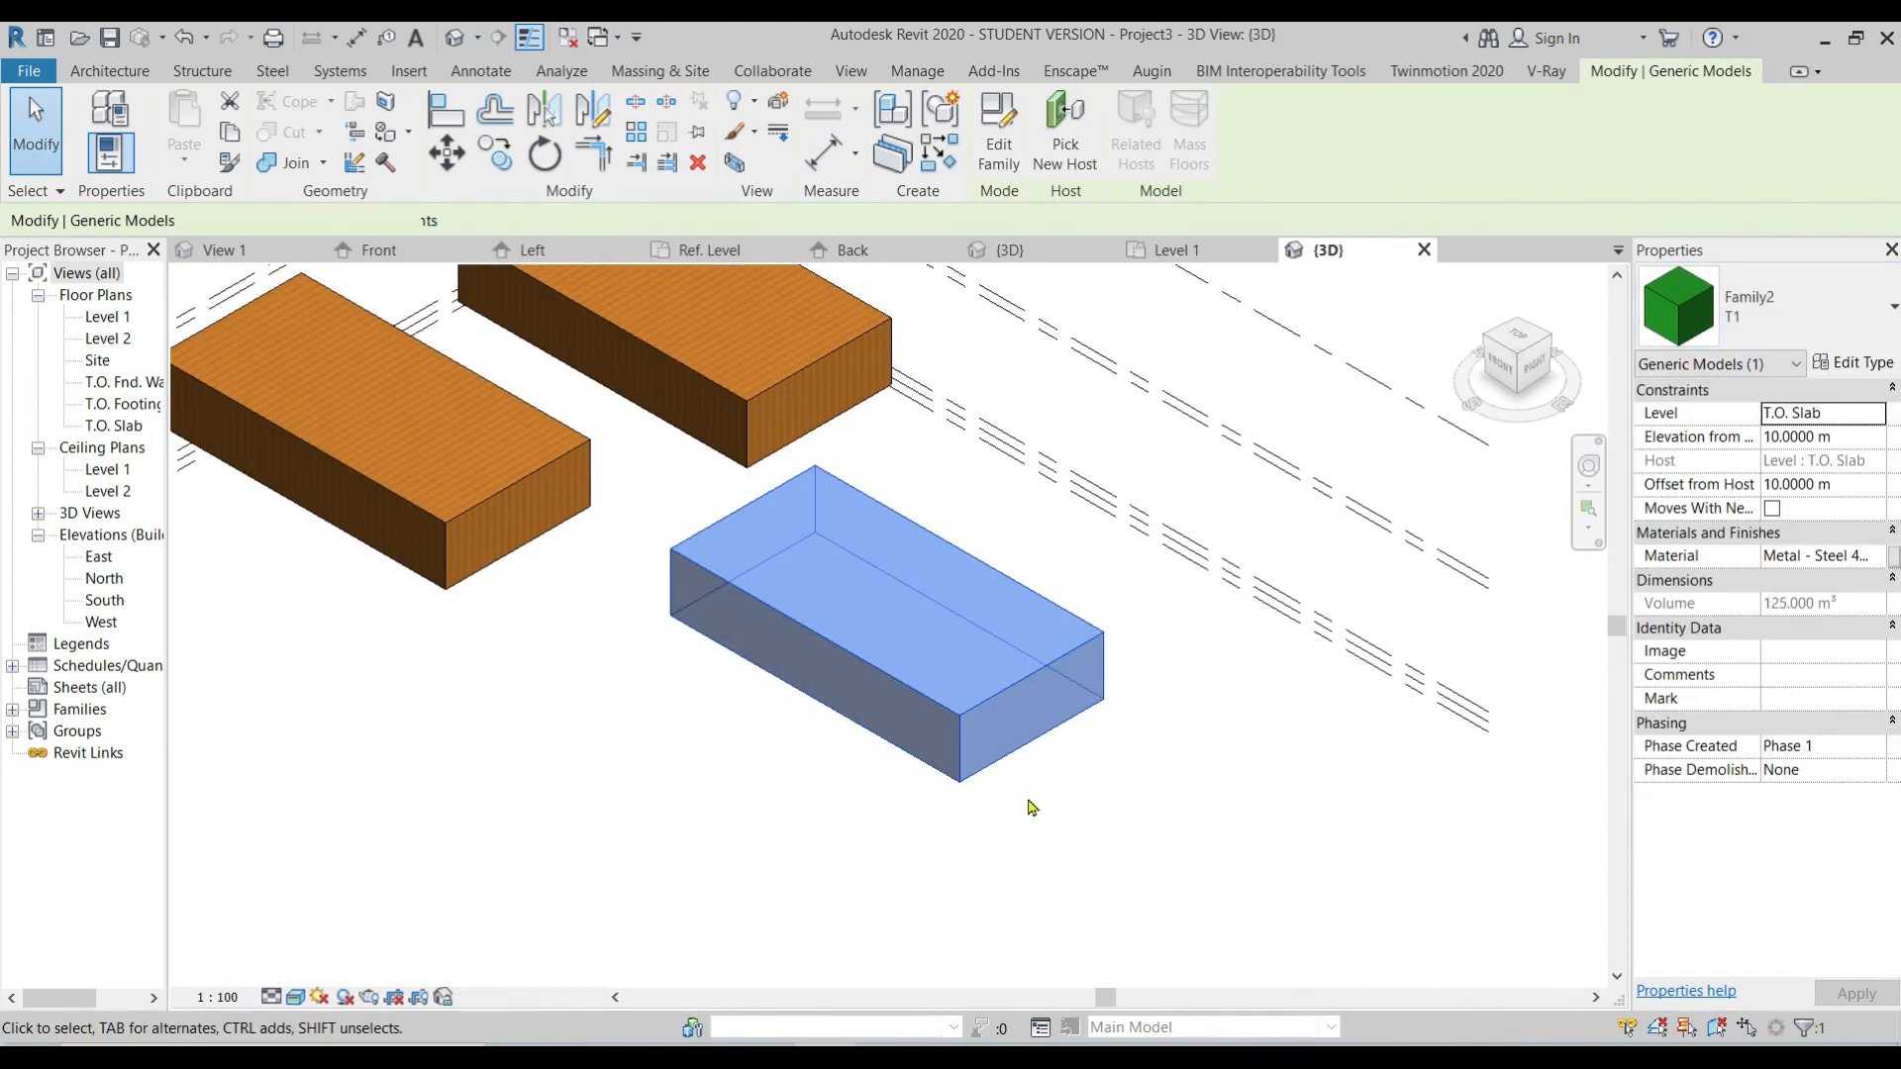
left_click(1102, 772)
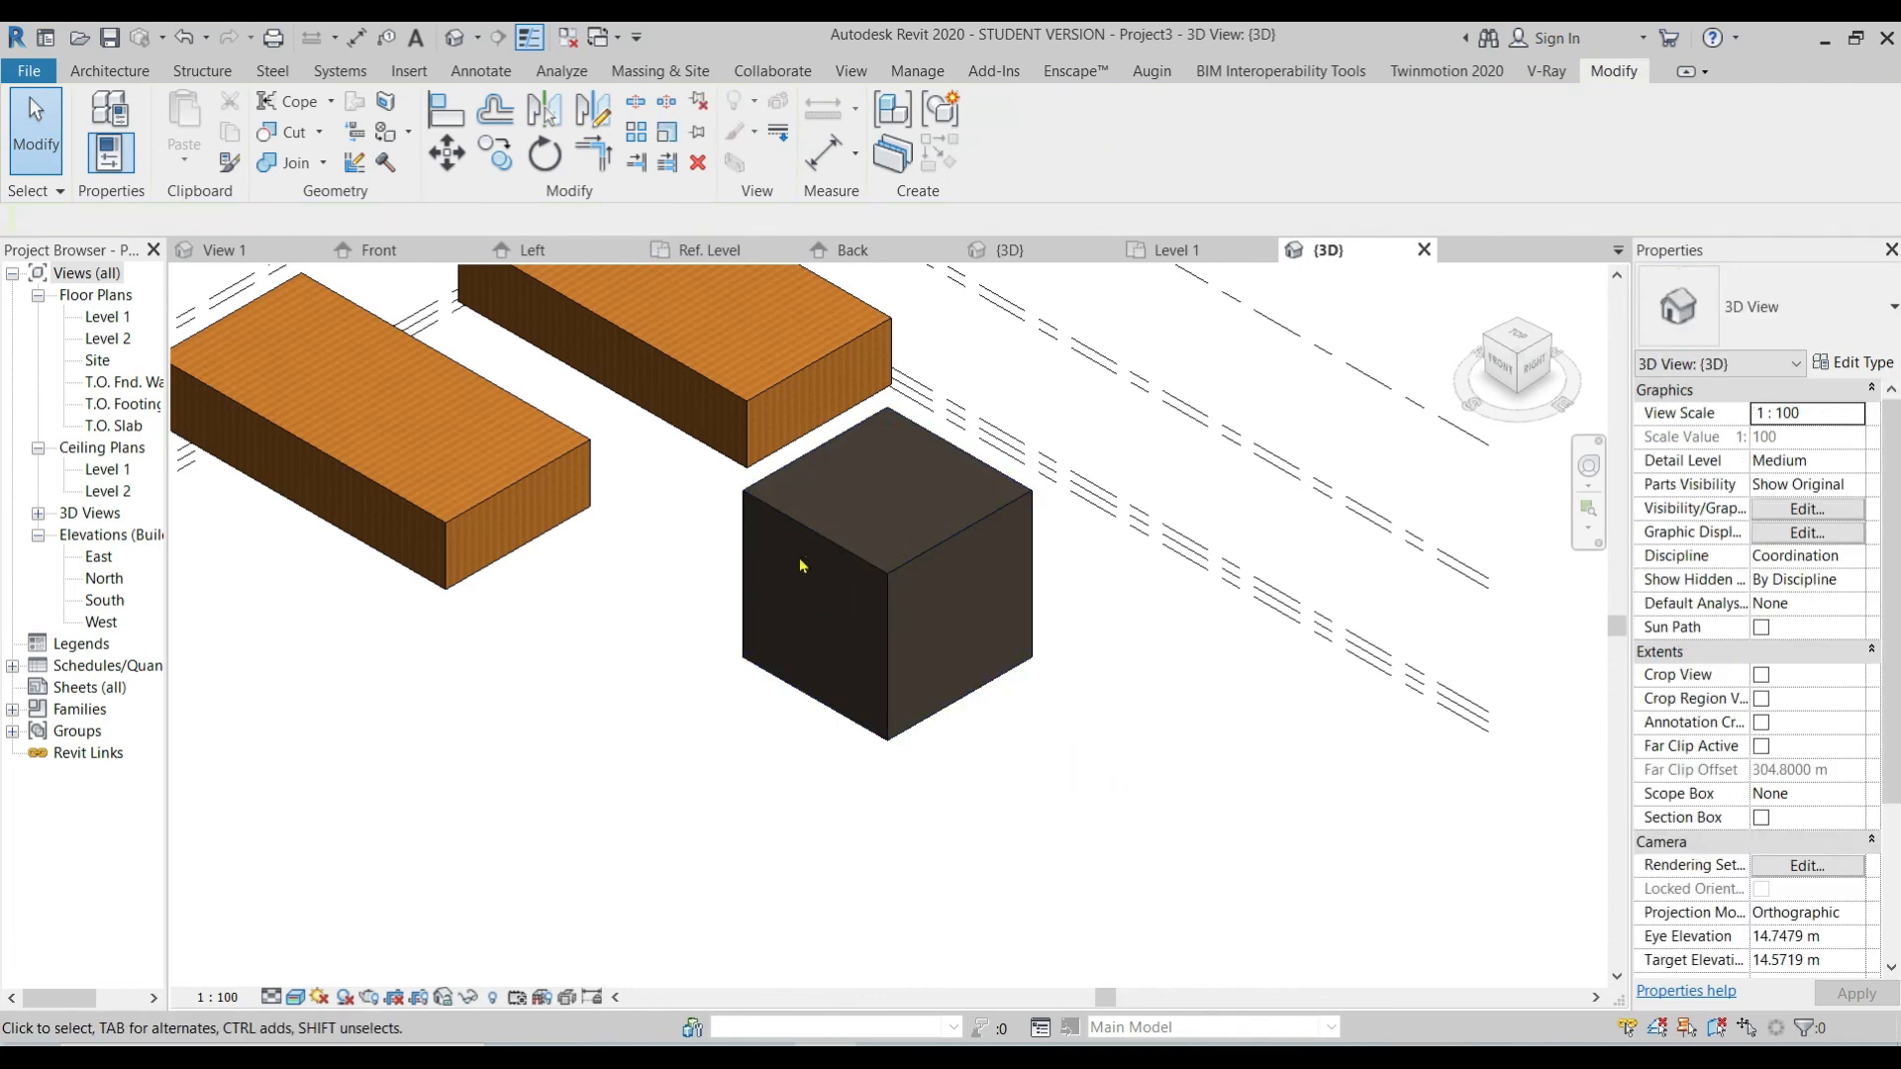
Step: Check the Alto, Ancho and Largo values in the steel box's T1 type properties and close them without changes
left_click(876, 565)
left_click(1851, 362)
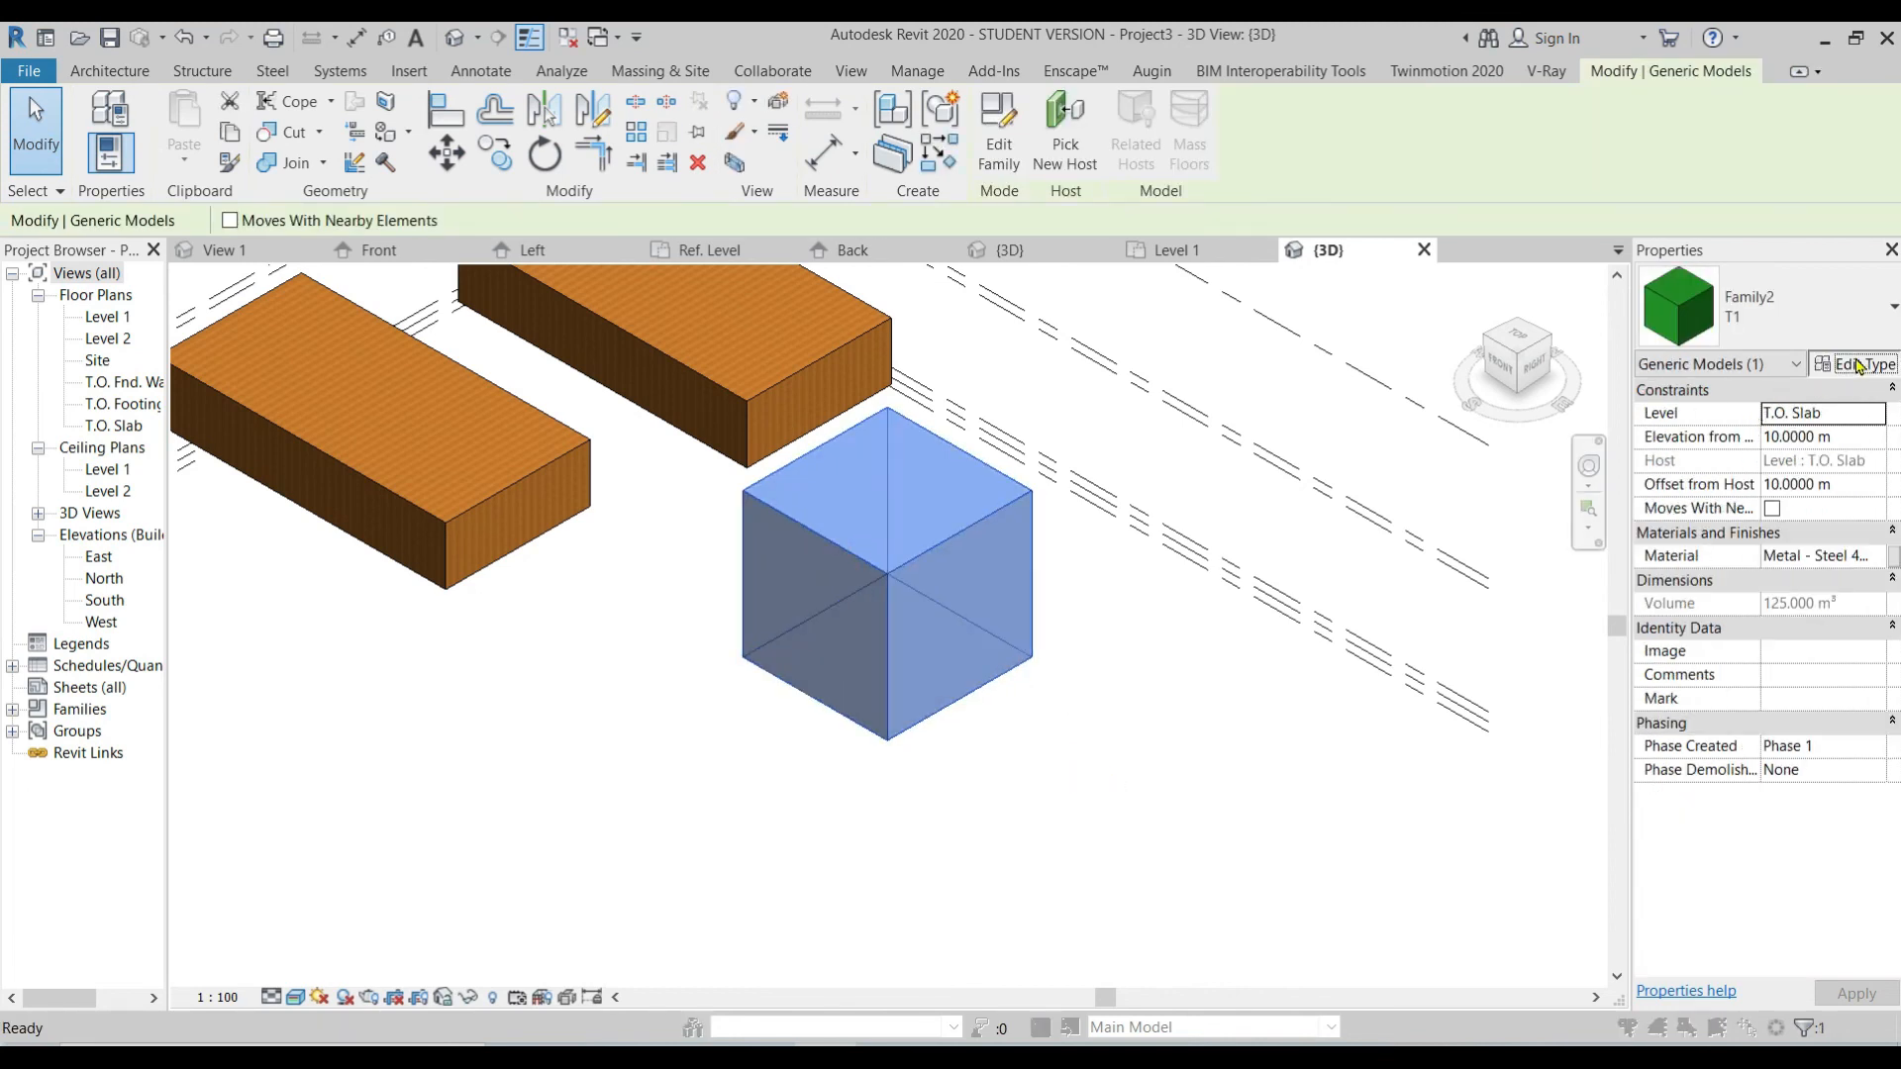
left_click(1541, 451)
left_click(1530, 475)
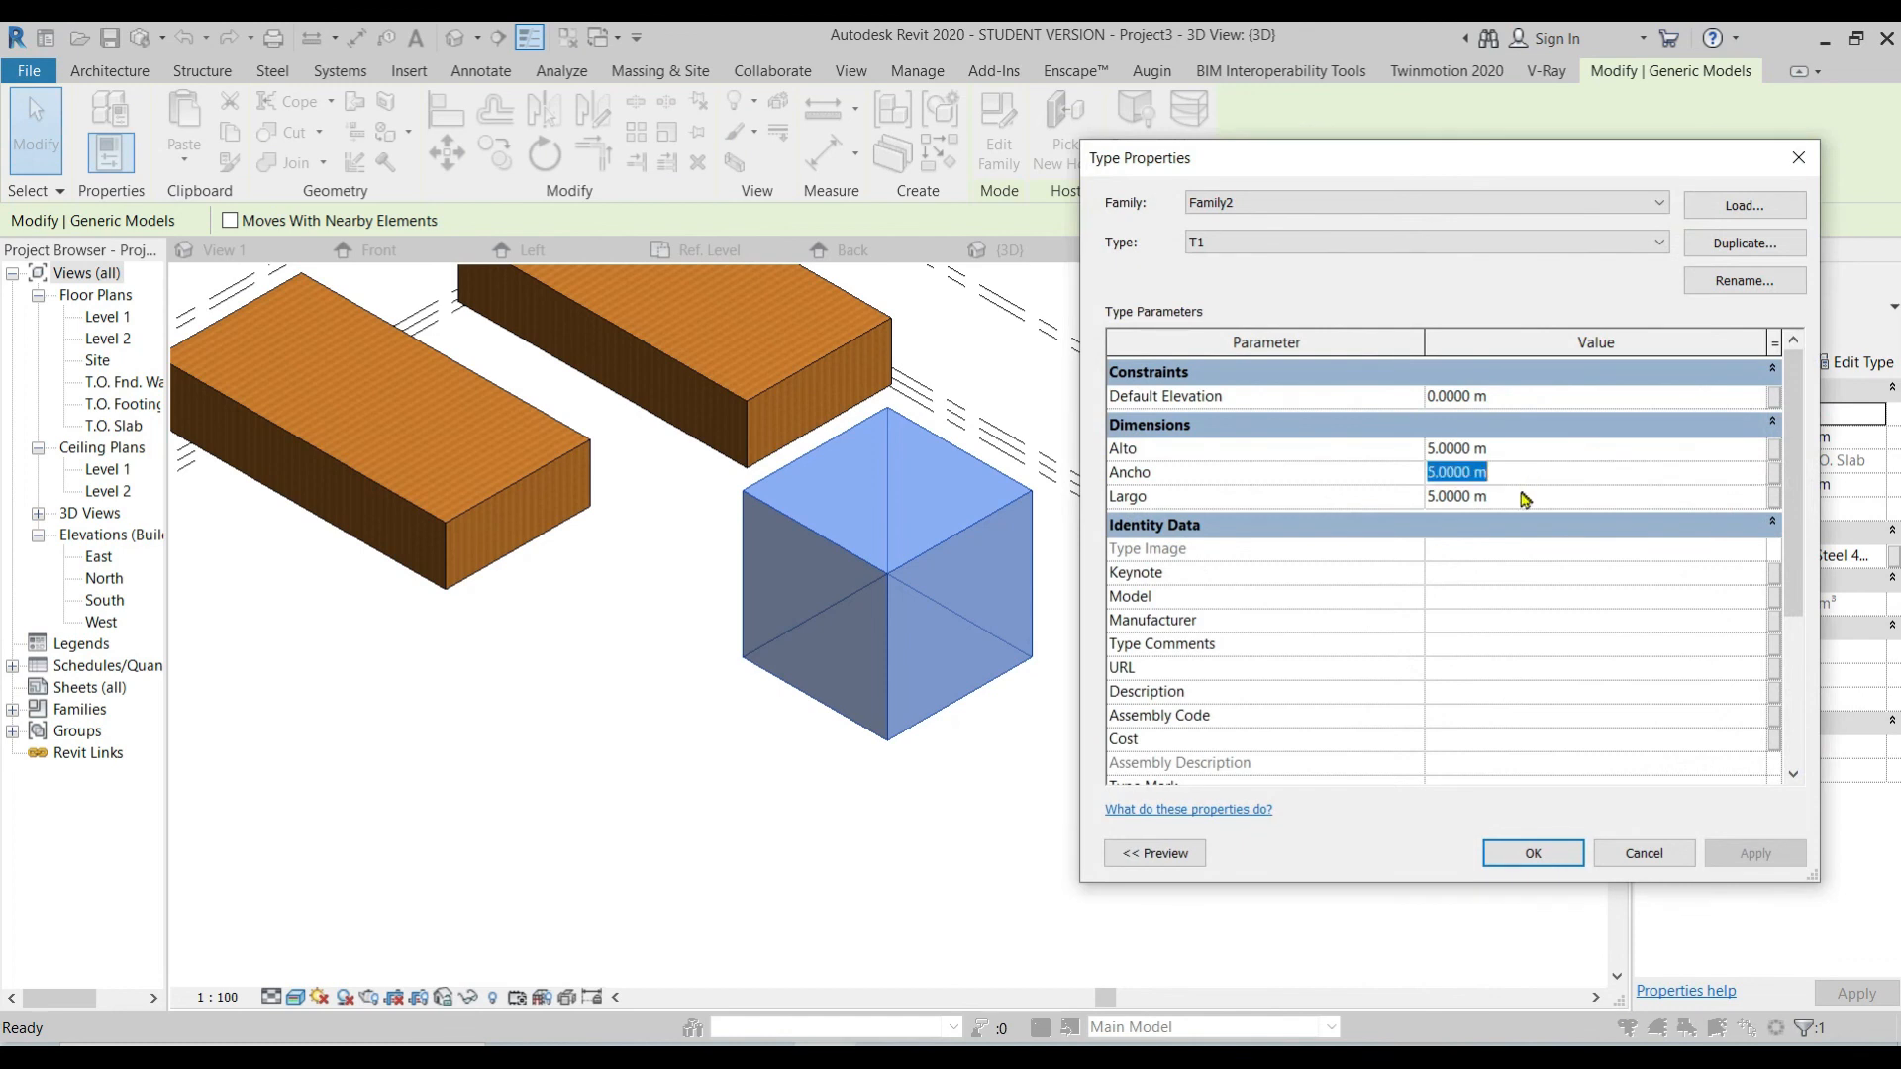
left_click(1518, 495)
left_click(1799, 158)
left_click(1155, 667)
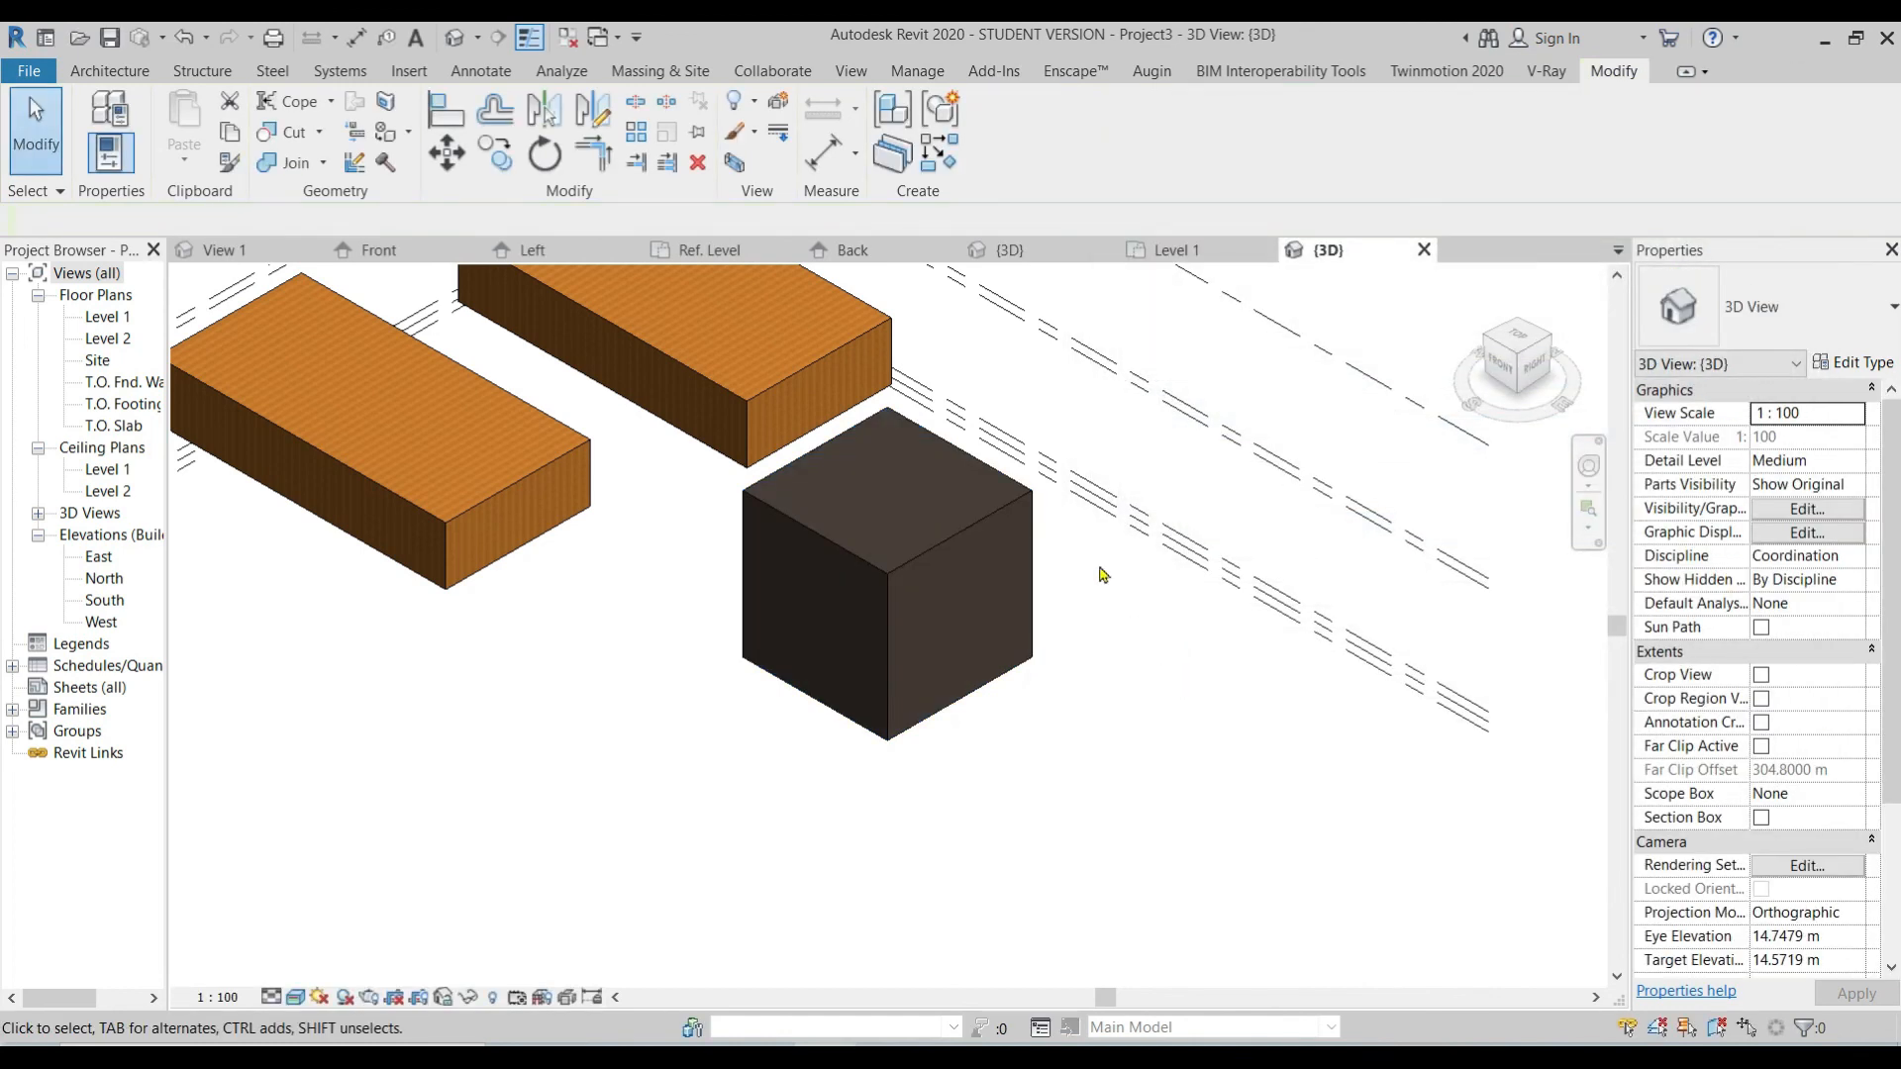
Step: Switch the steel box to type T2 and fit the whole model in the 3D view
left_click(980, 525)
left_click(1714, 345)
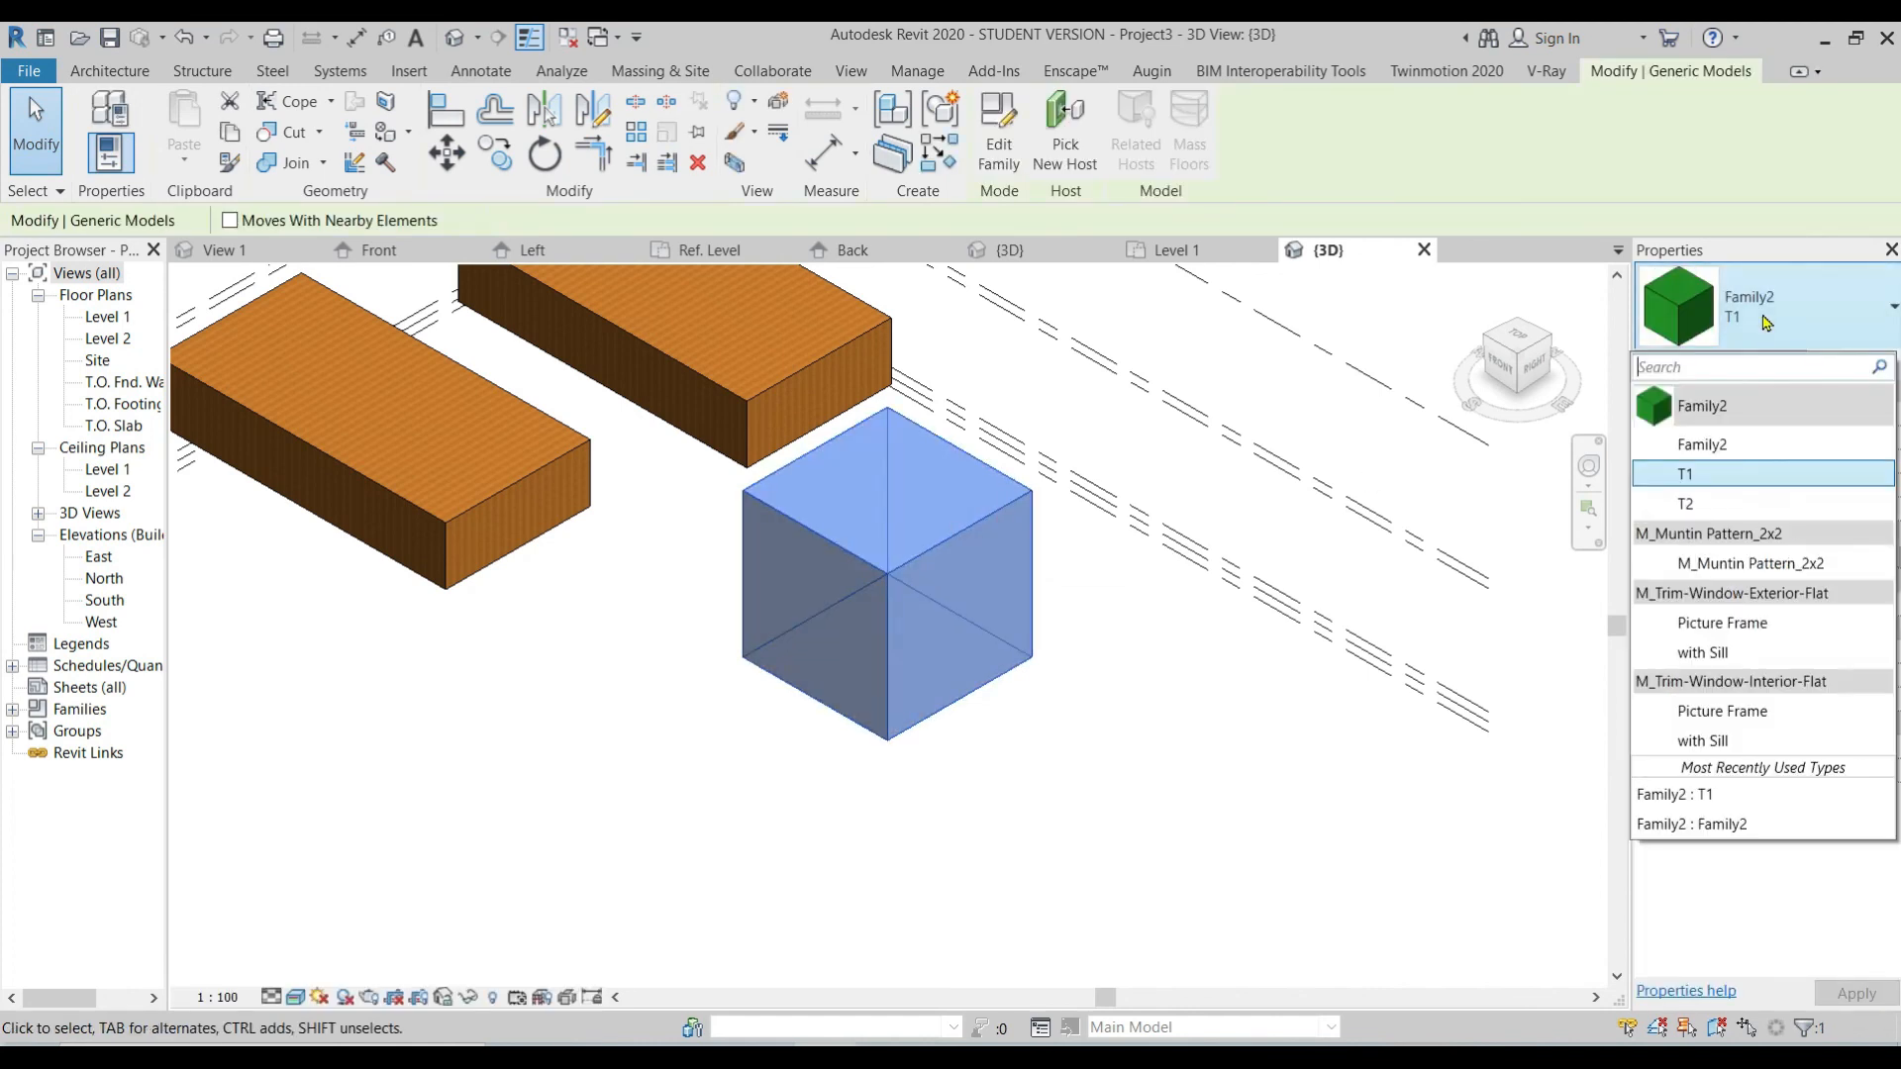
left_click(1725, 507)
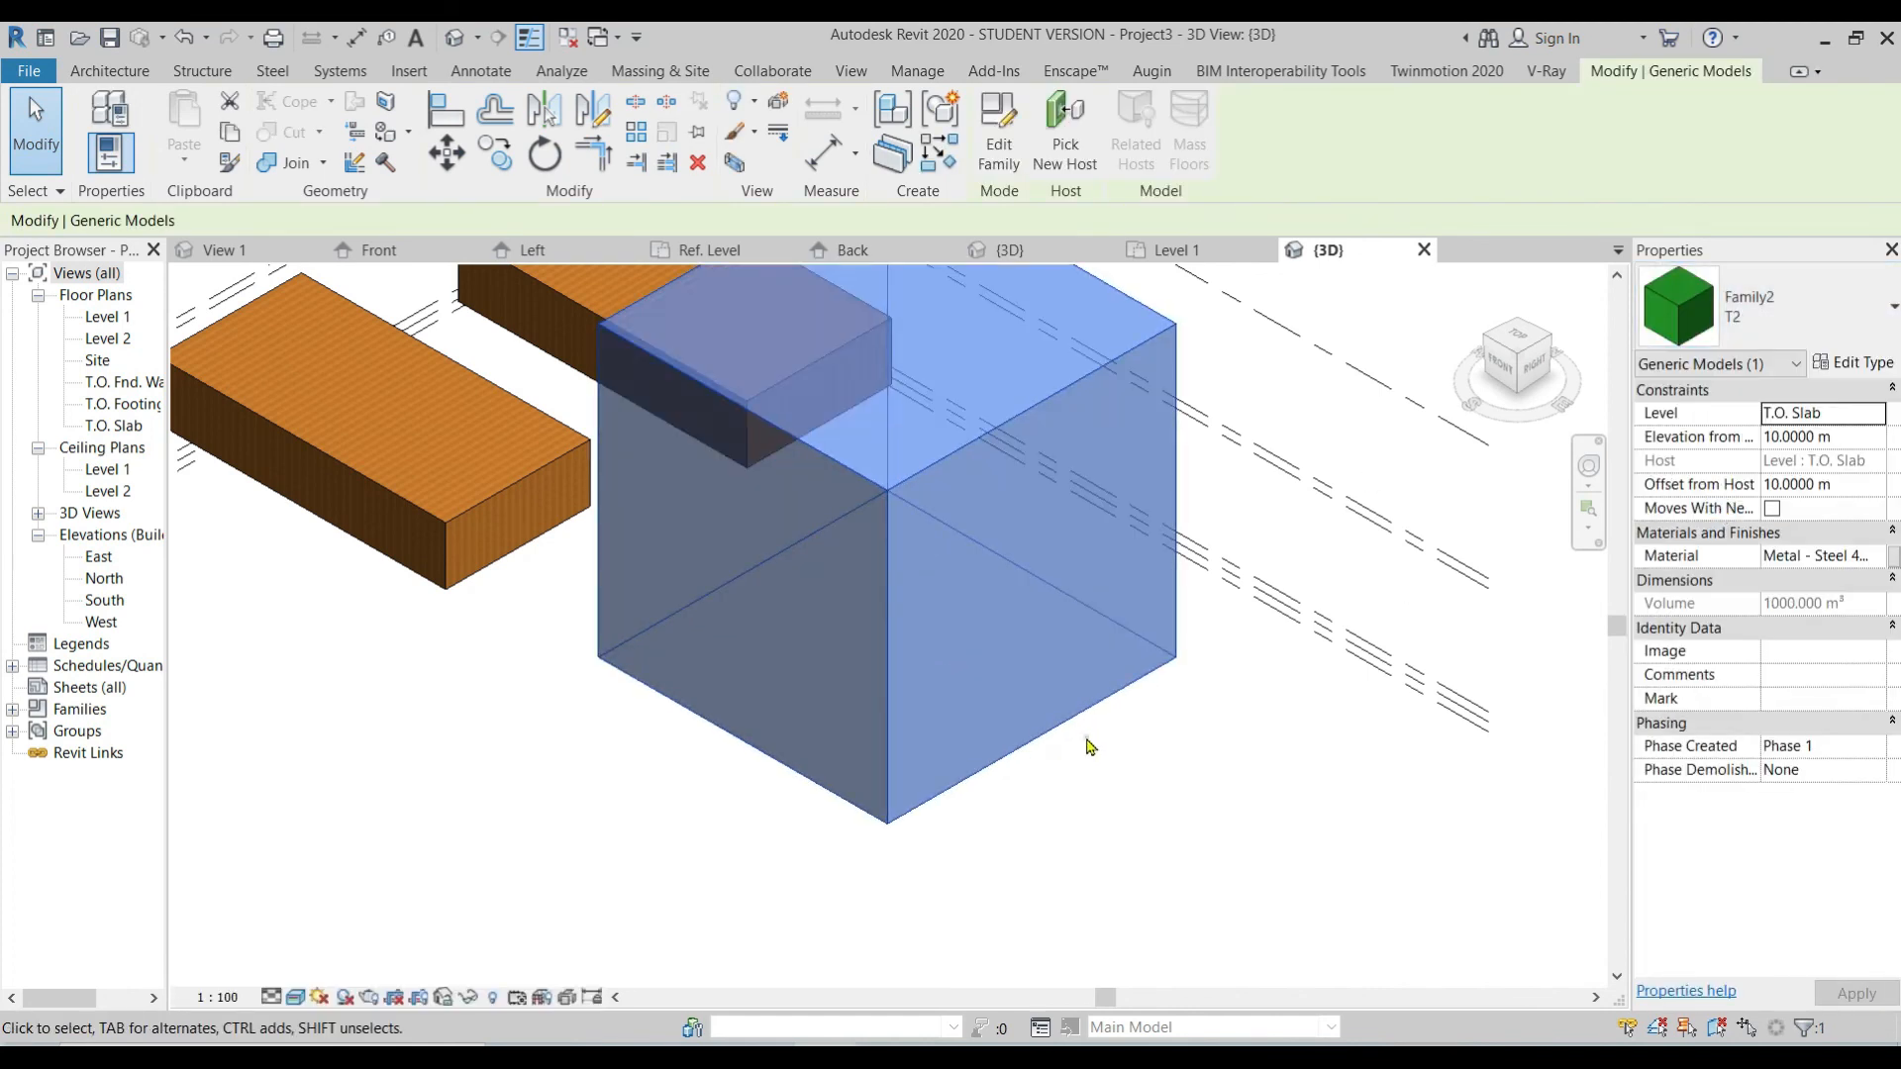
left_click(1089, 747)
key("z")
key("f")
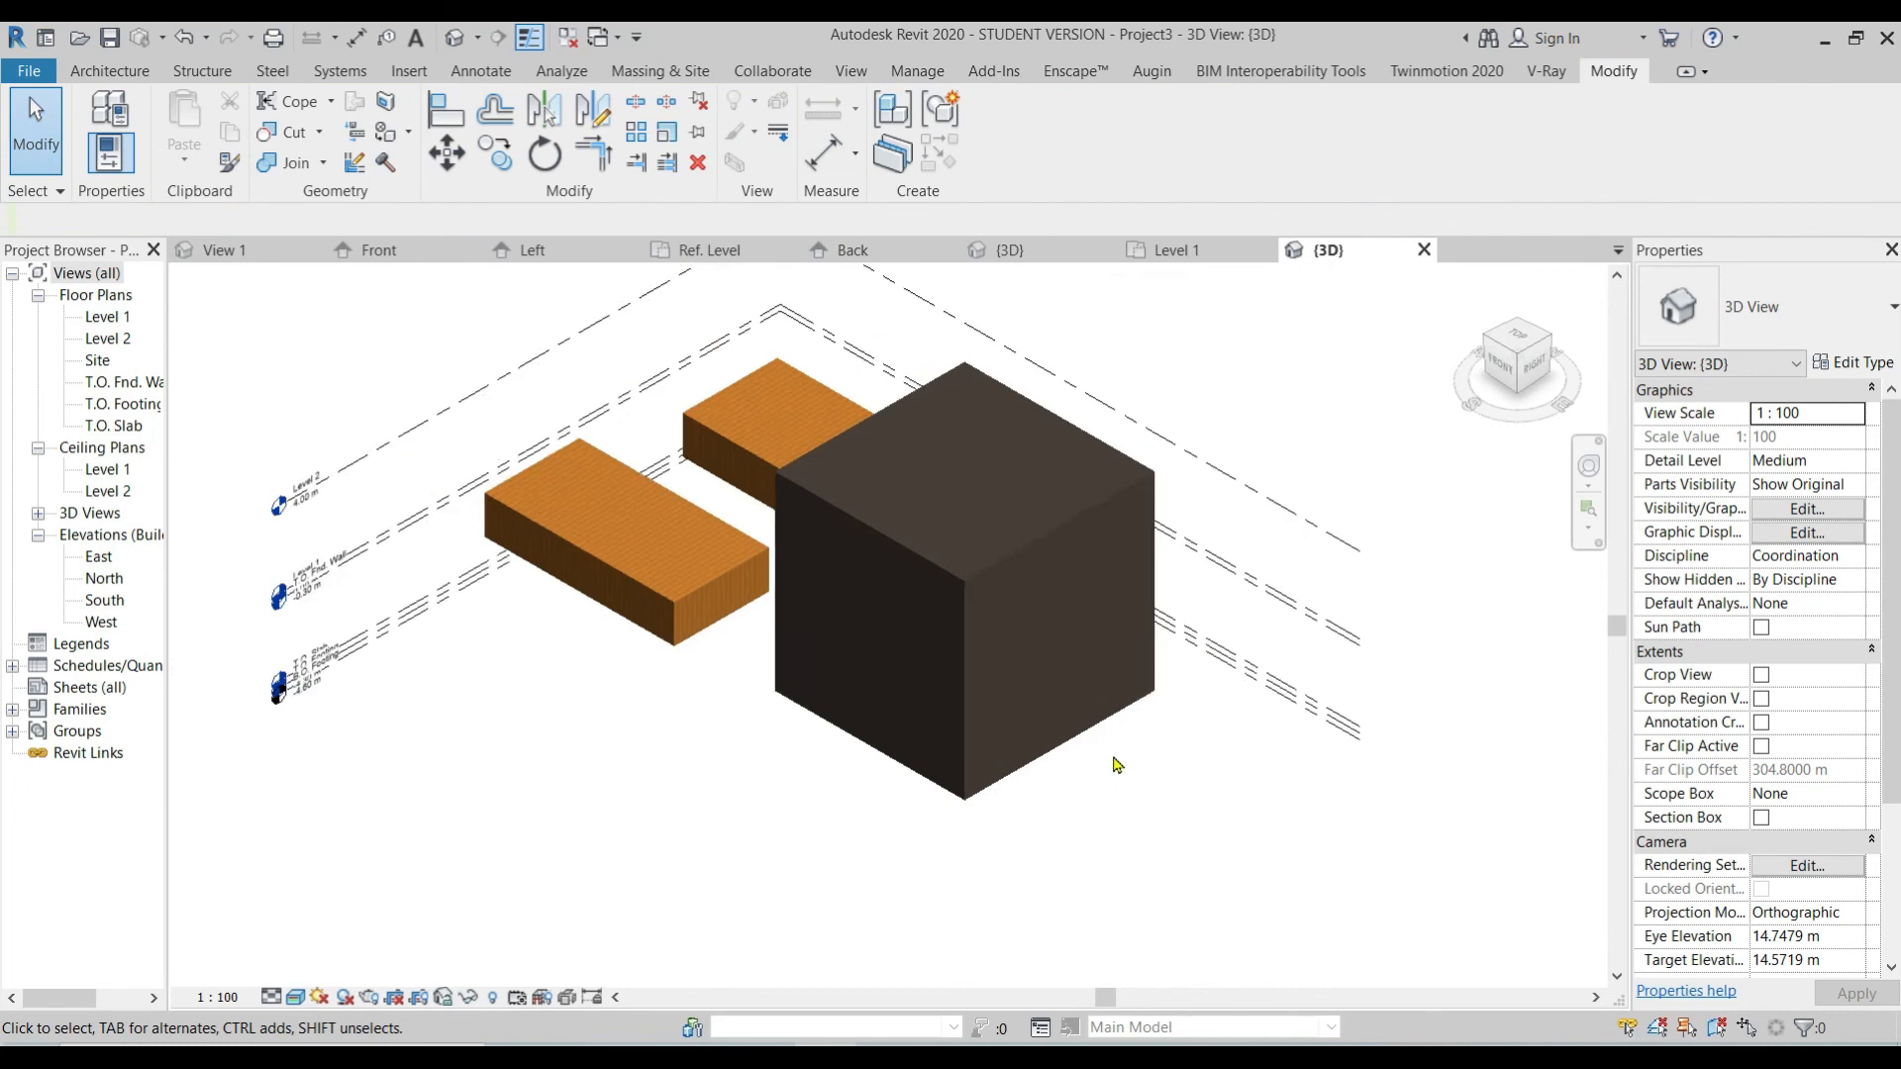
Step: Inspect the instance material of the T2 box and deselect it without changes
left_click(1082, 721)
left_click(1838, 555)
left_click_drag(1844, 556, 1756, 555)
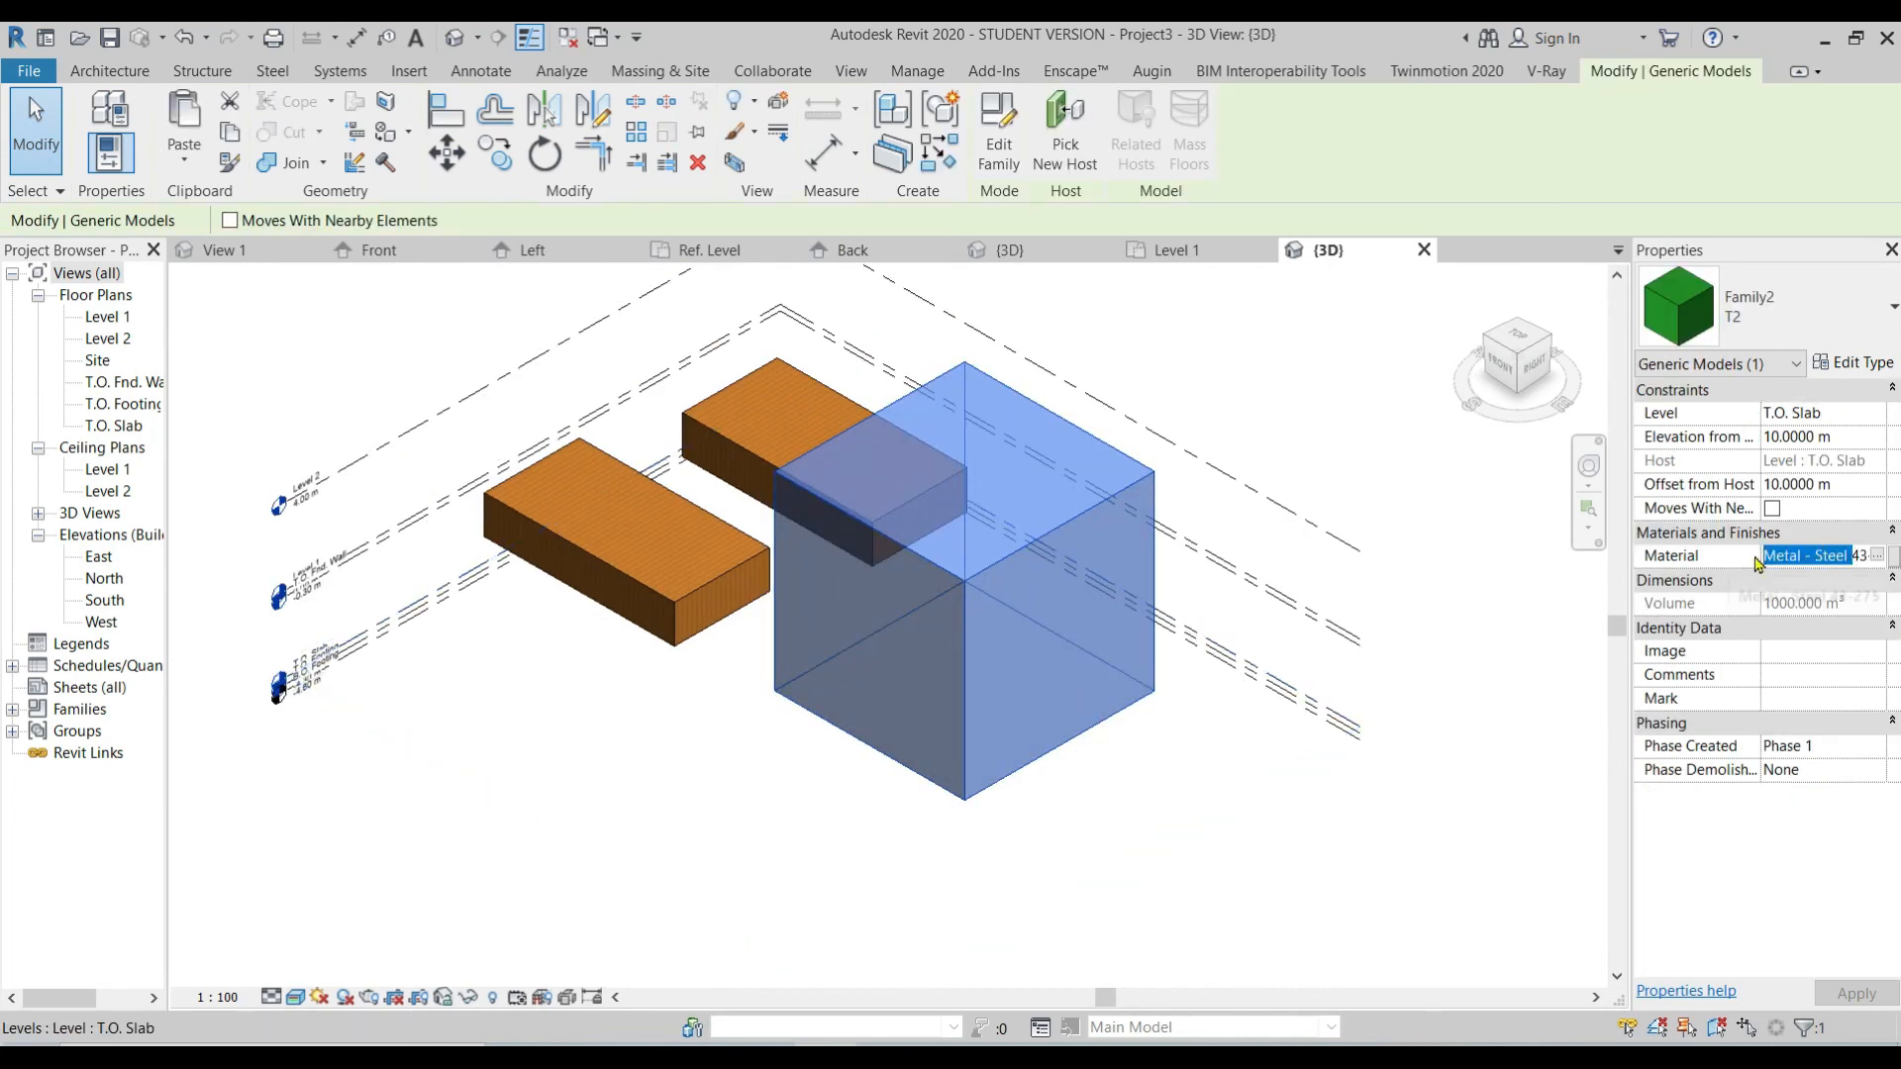
left_click(650, 713)
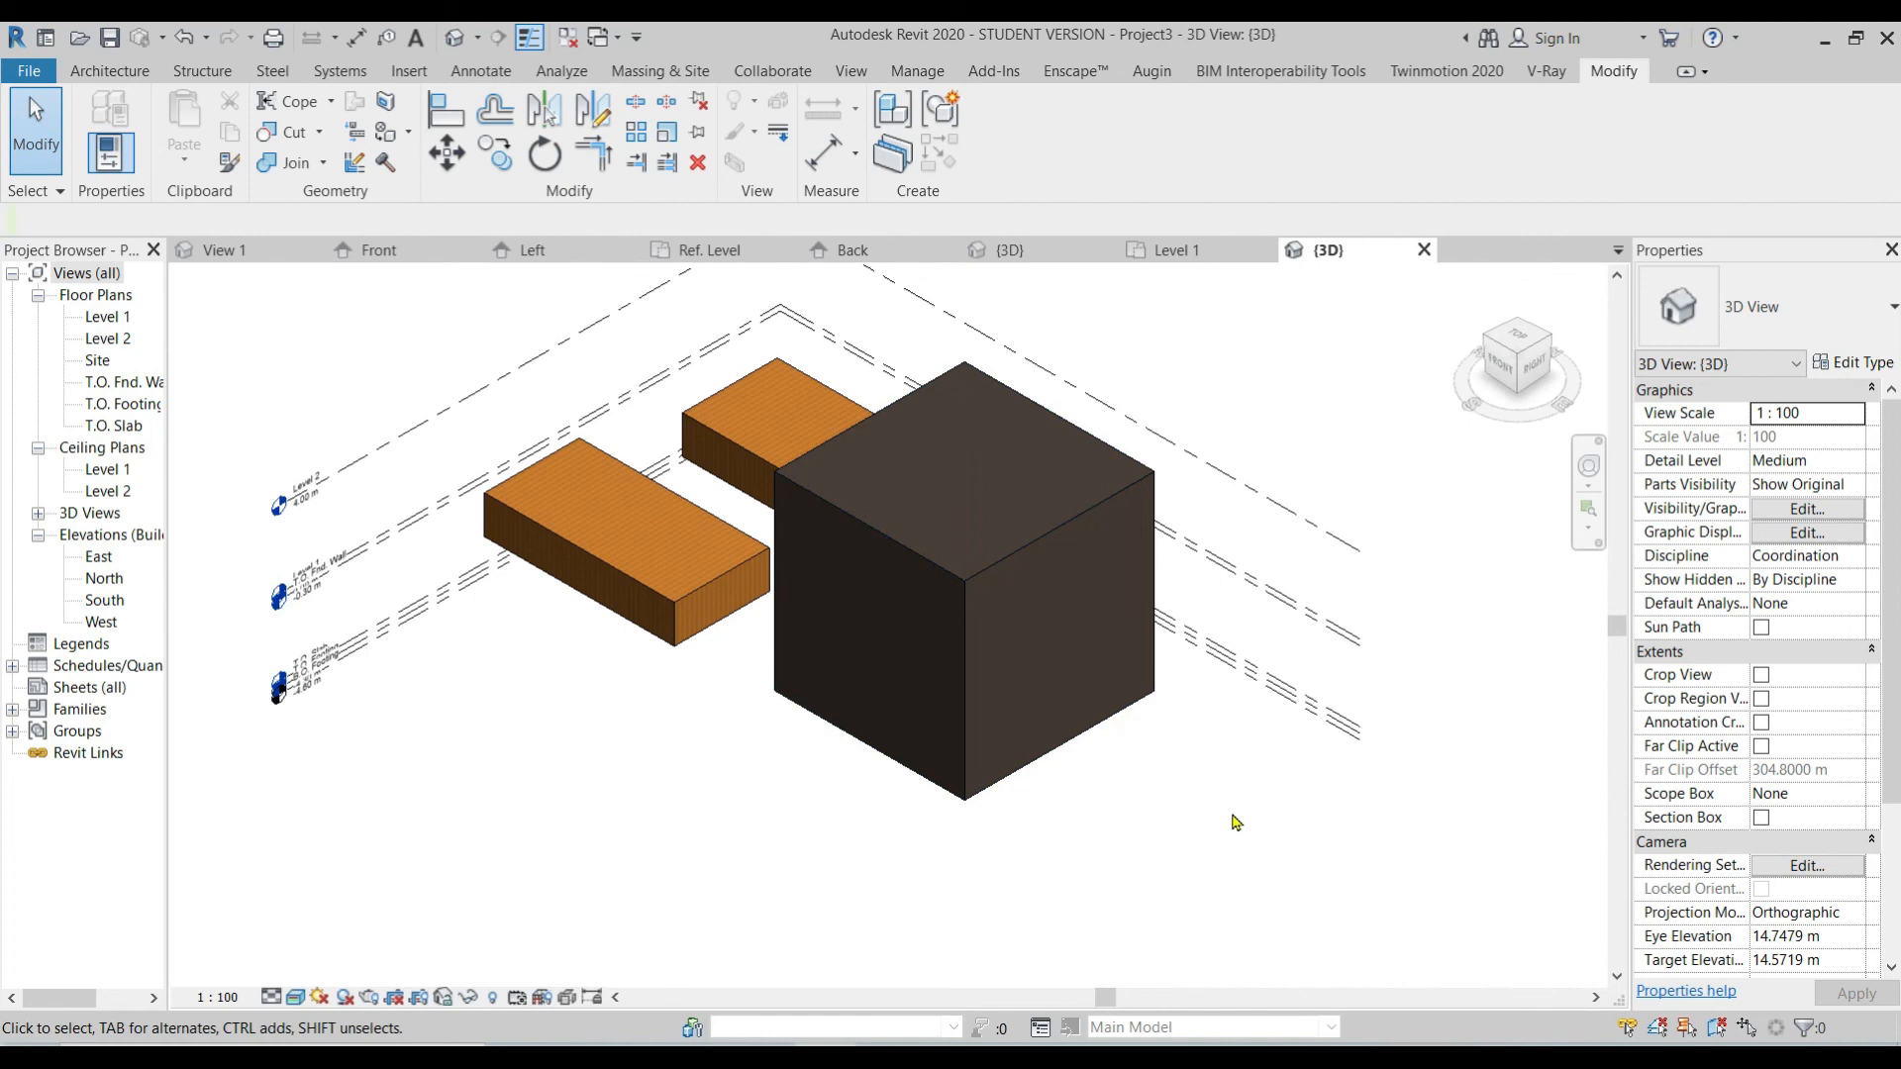
Step: Return to the family's 3D view and look over the green box
left_click(1048, 260)
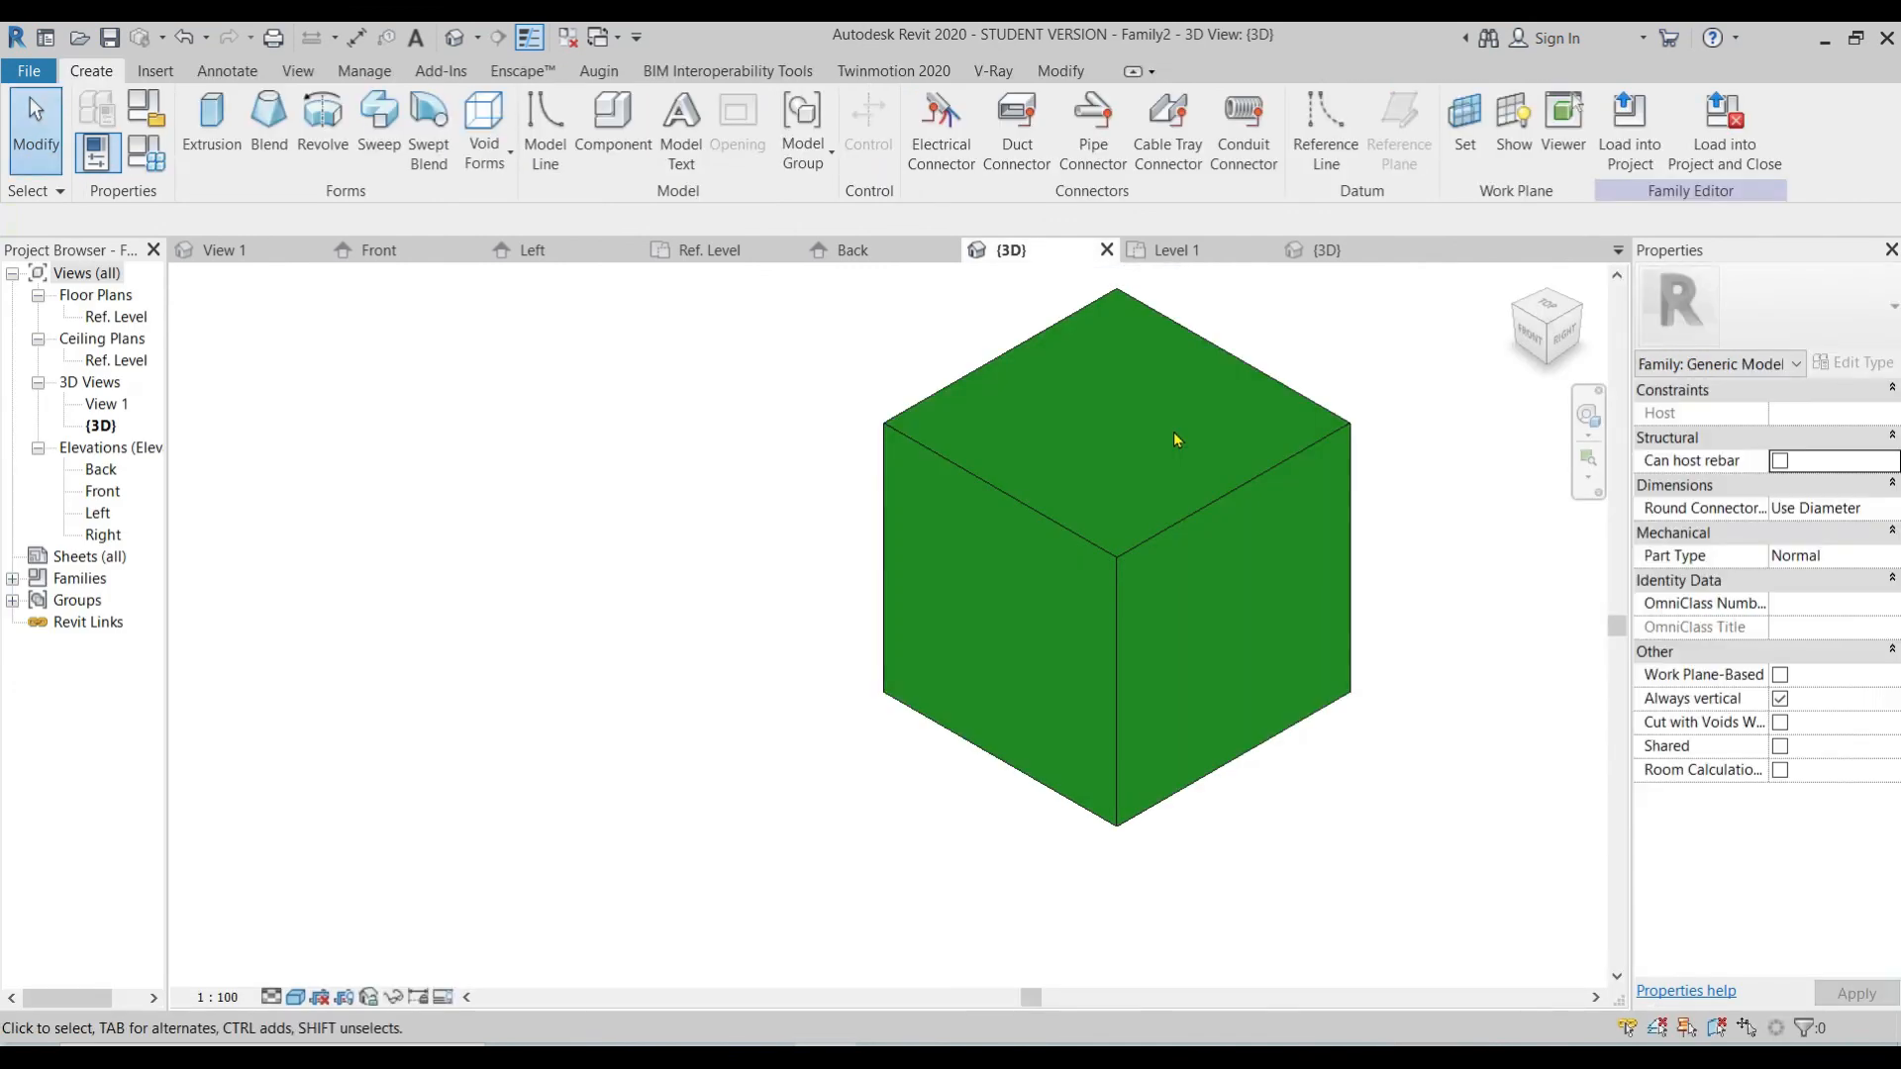
left_click(1240, 489)
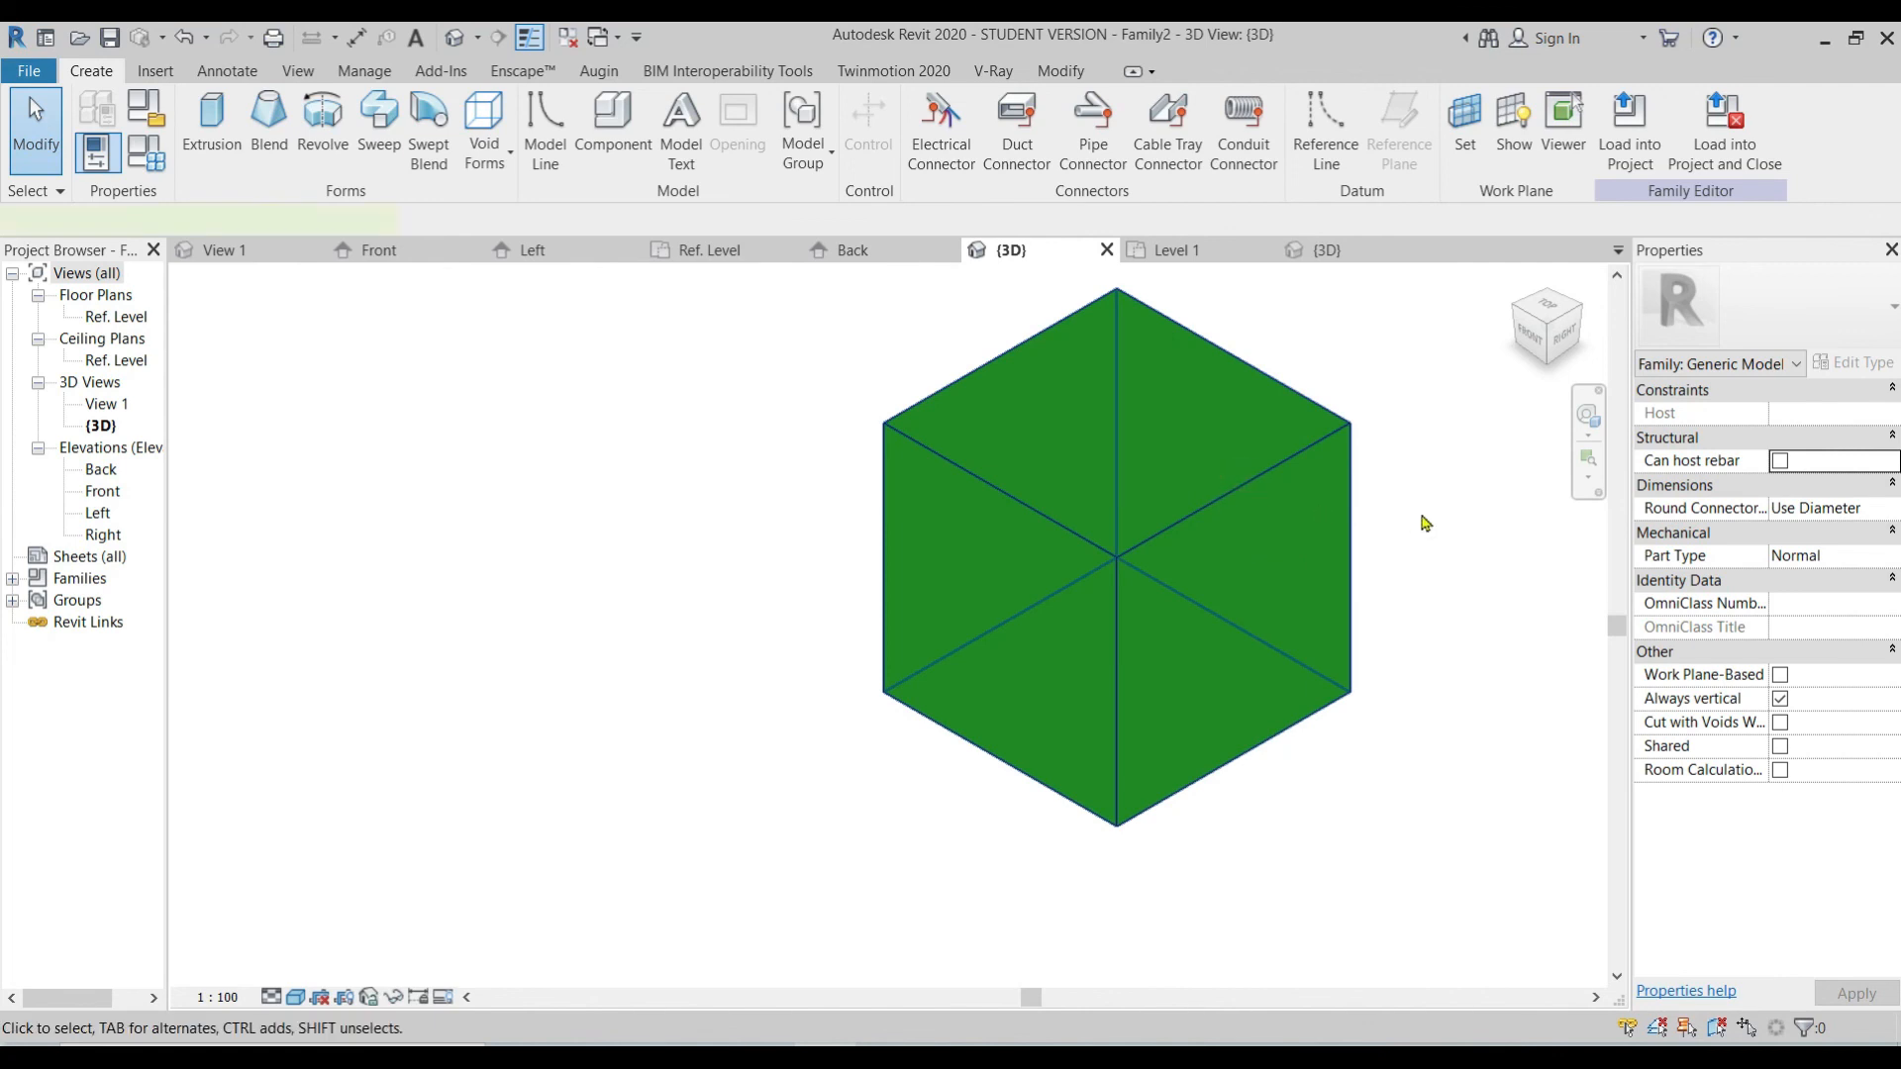
left_click(454, 399)
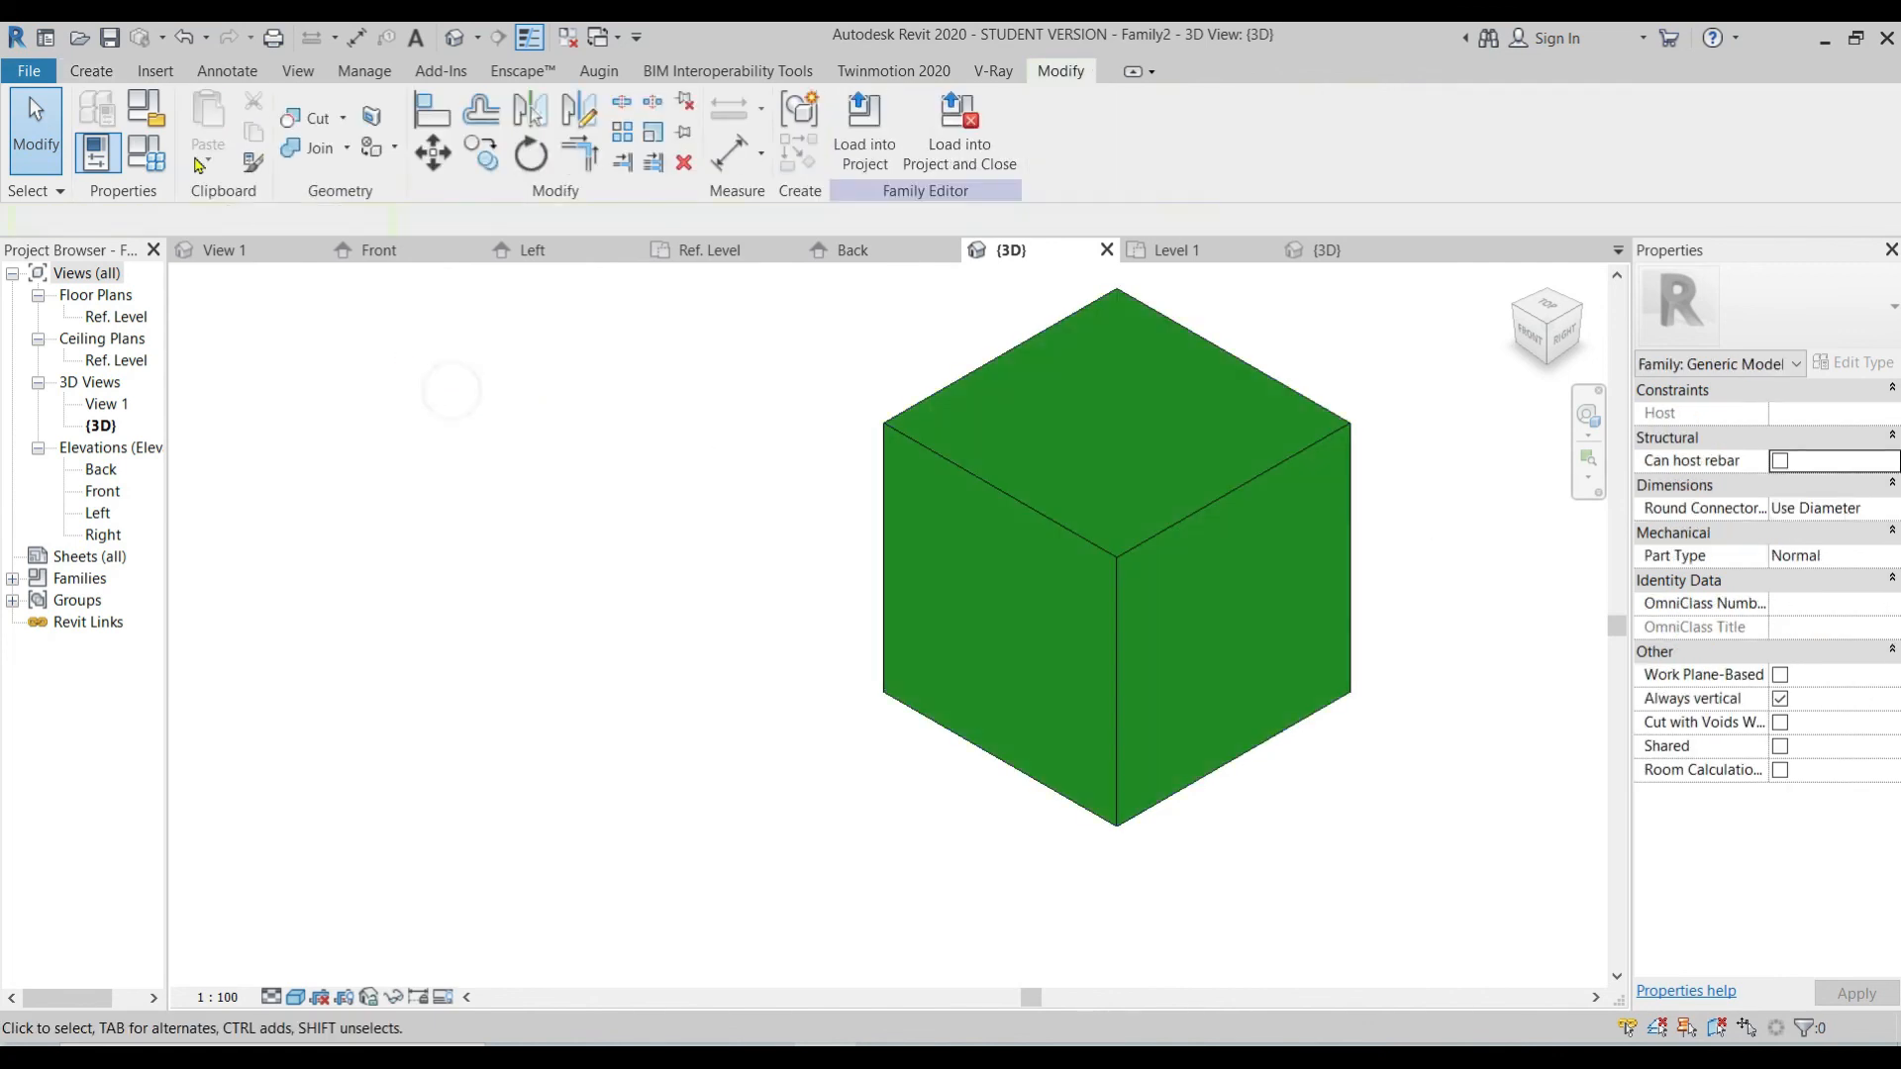
Step: Apply type T1 to the family model, and switch it back to T2 to compare both variants
left_click(147, 153)
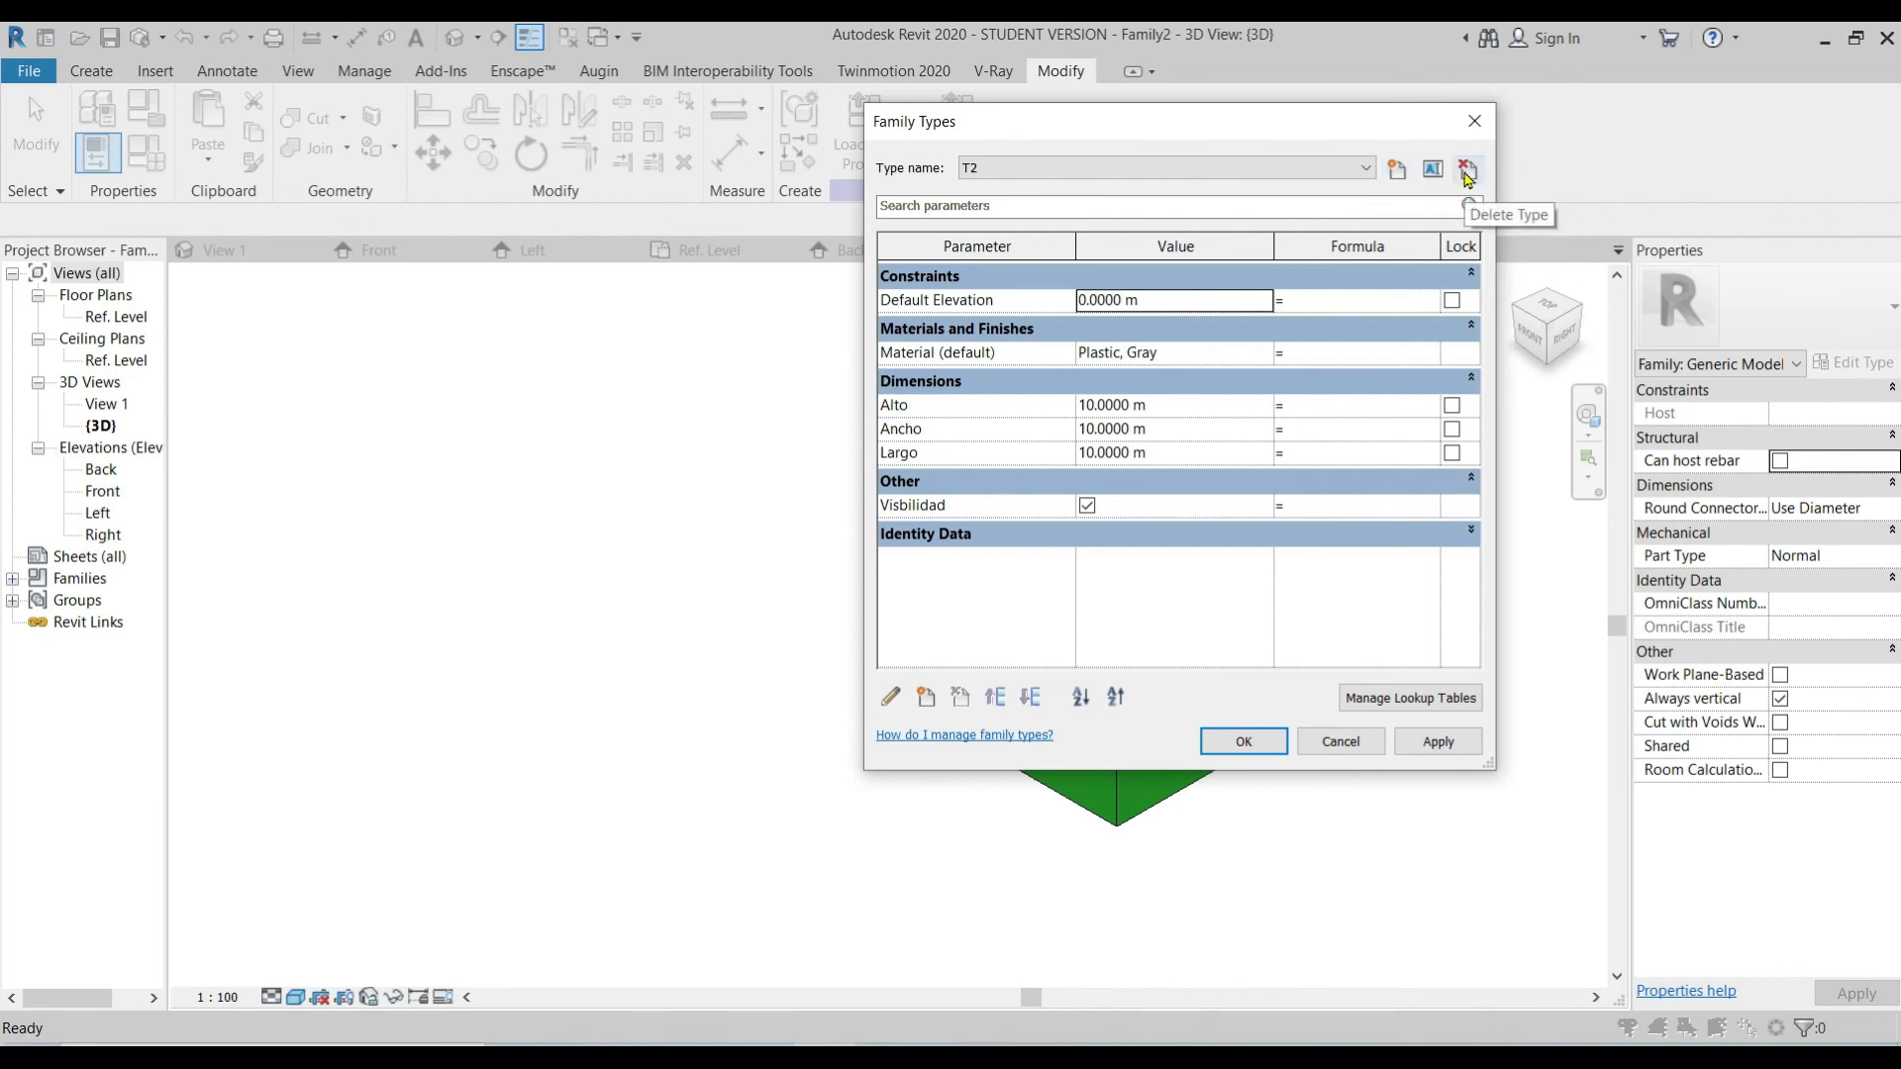
left_click(1277, 174)
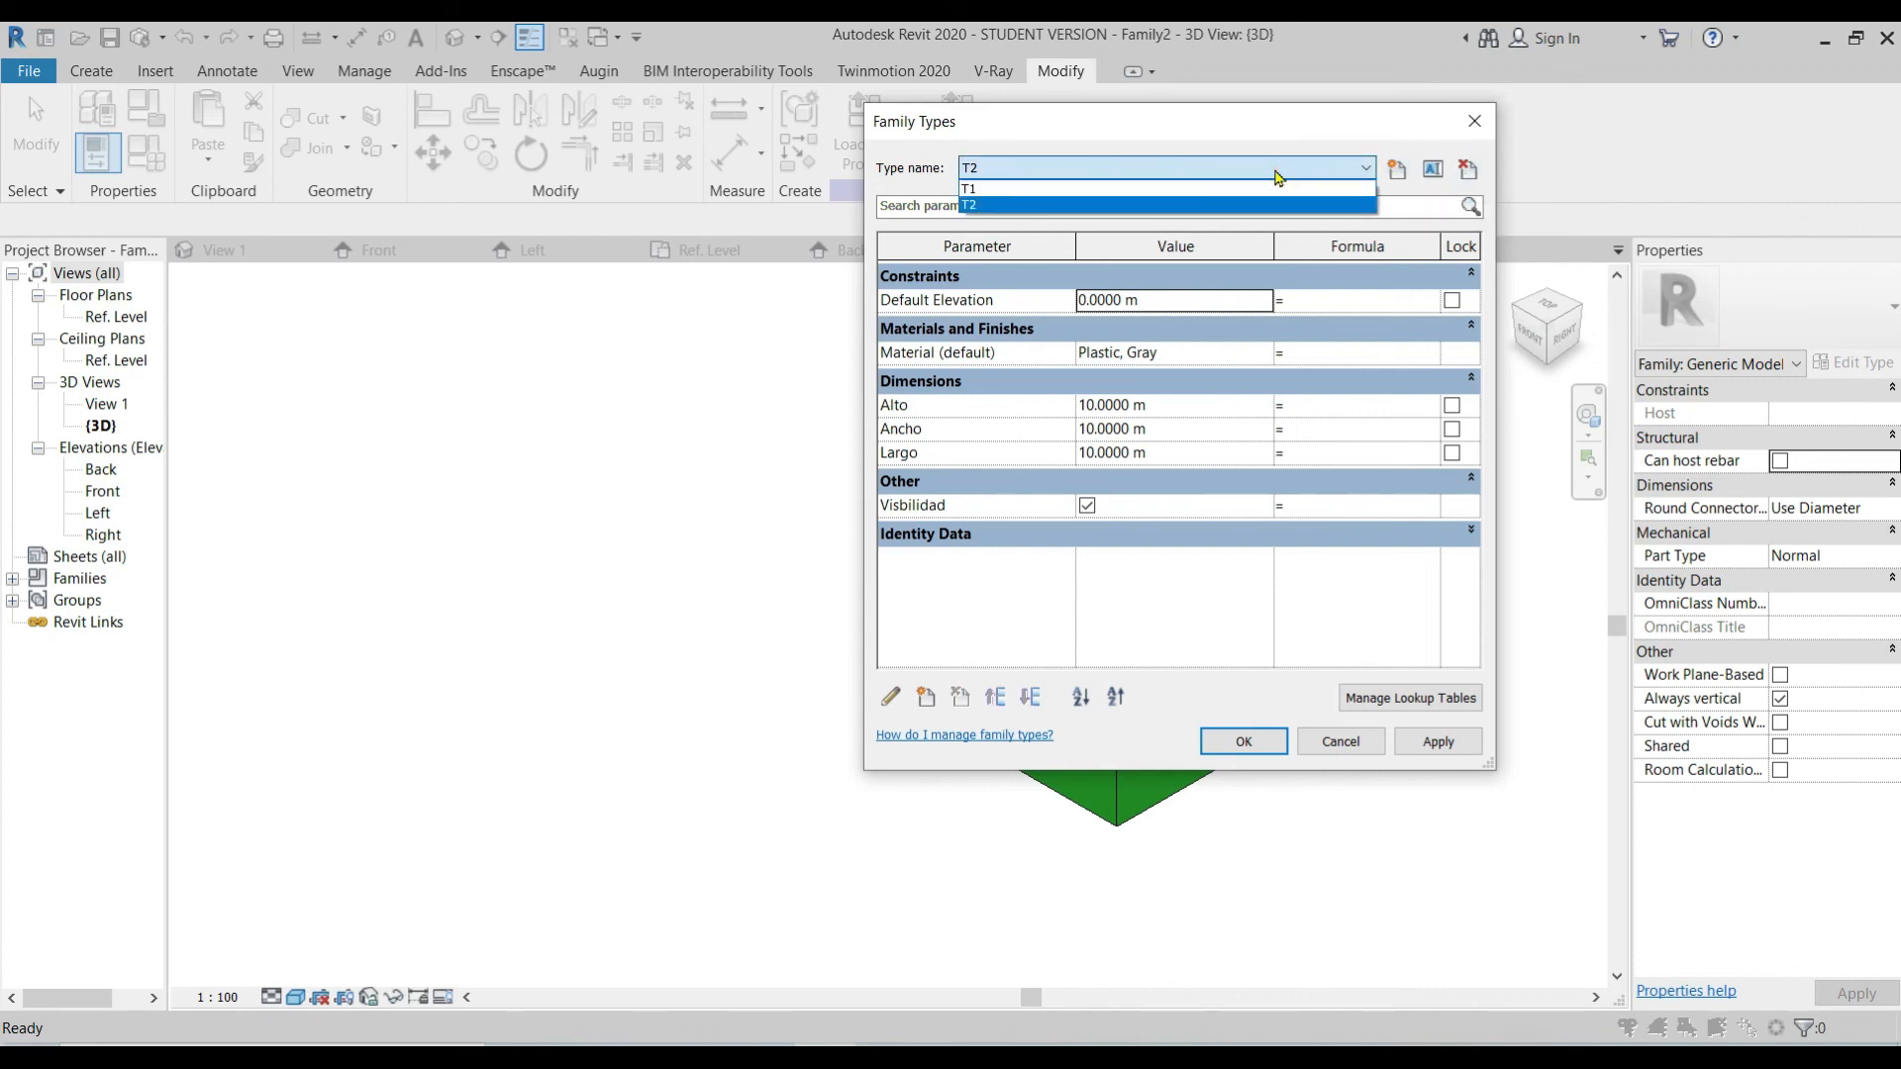
left_click(1212, 189)
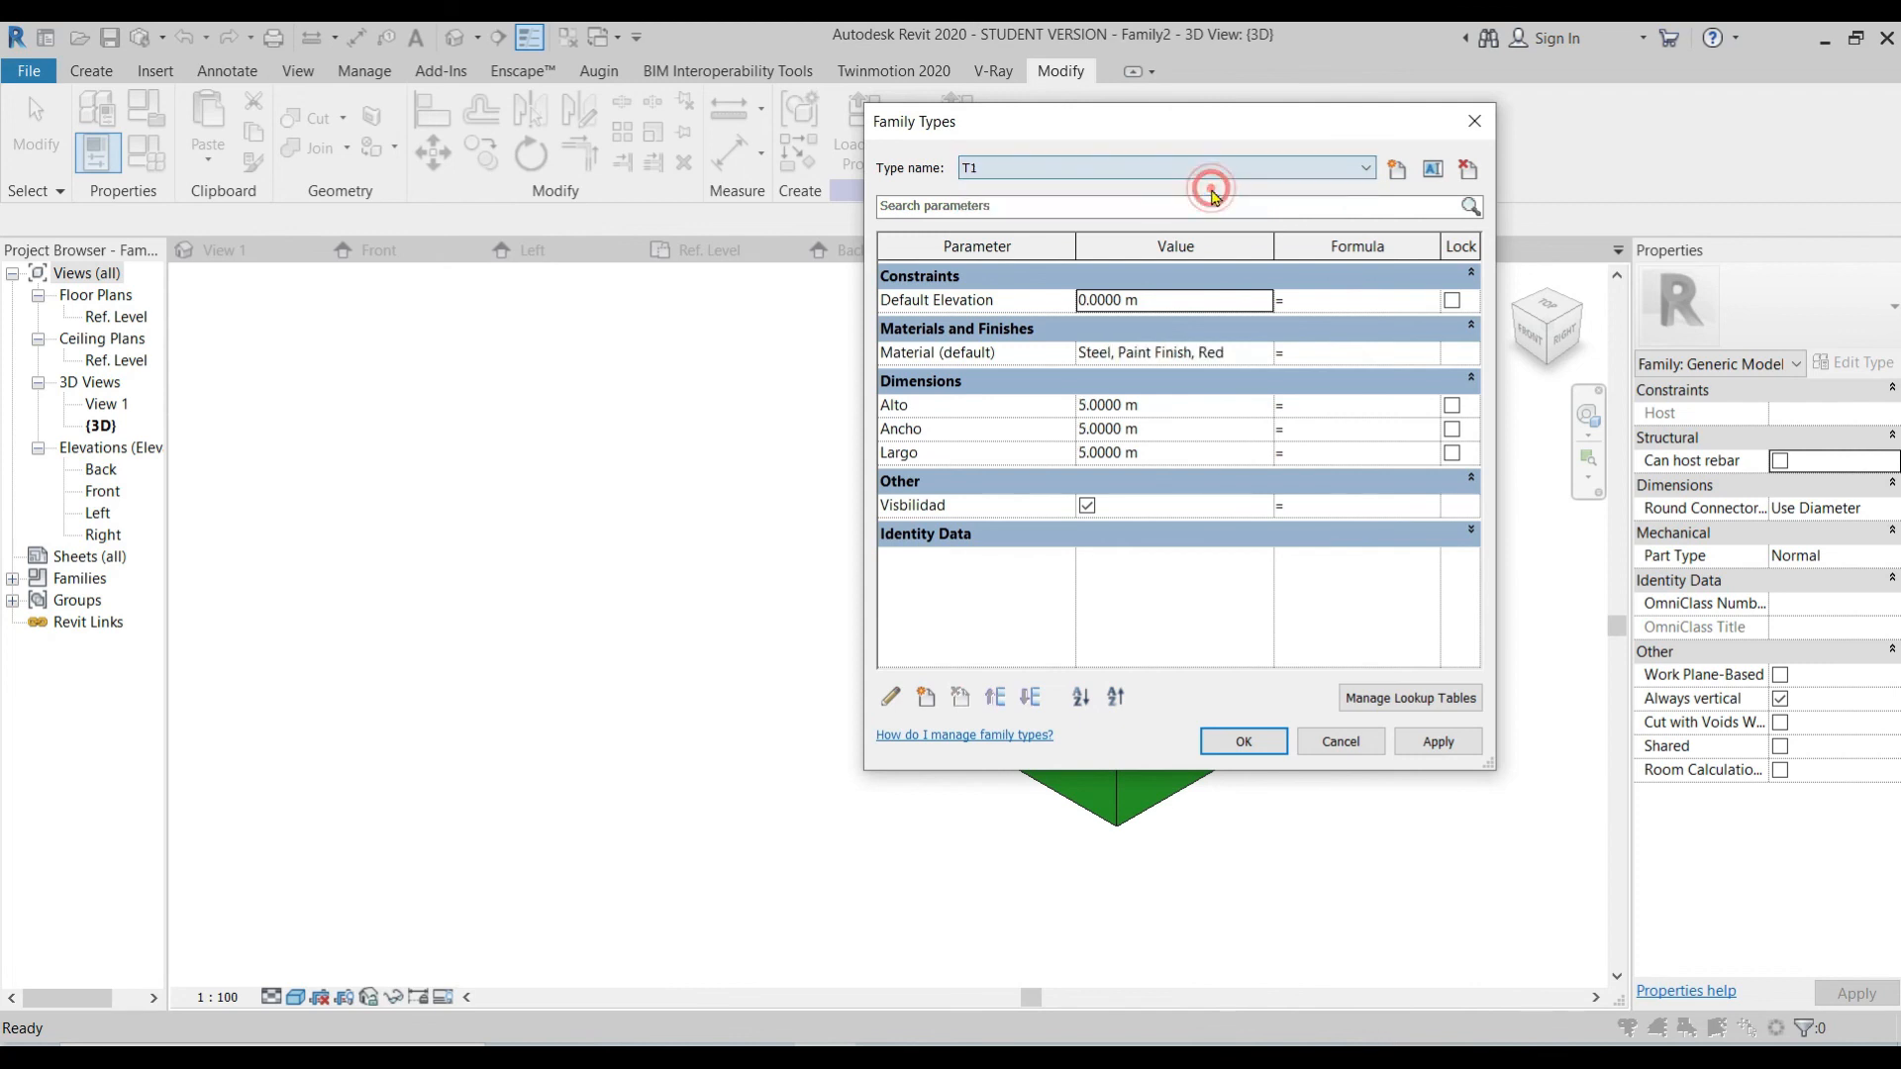
left_click(1240, 741)
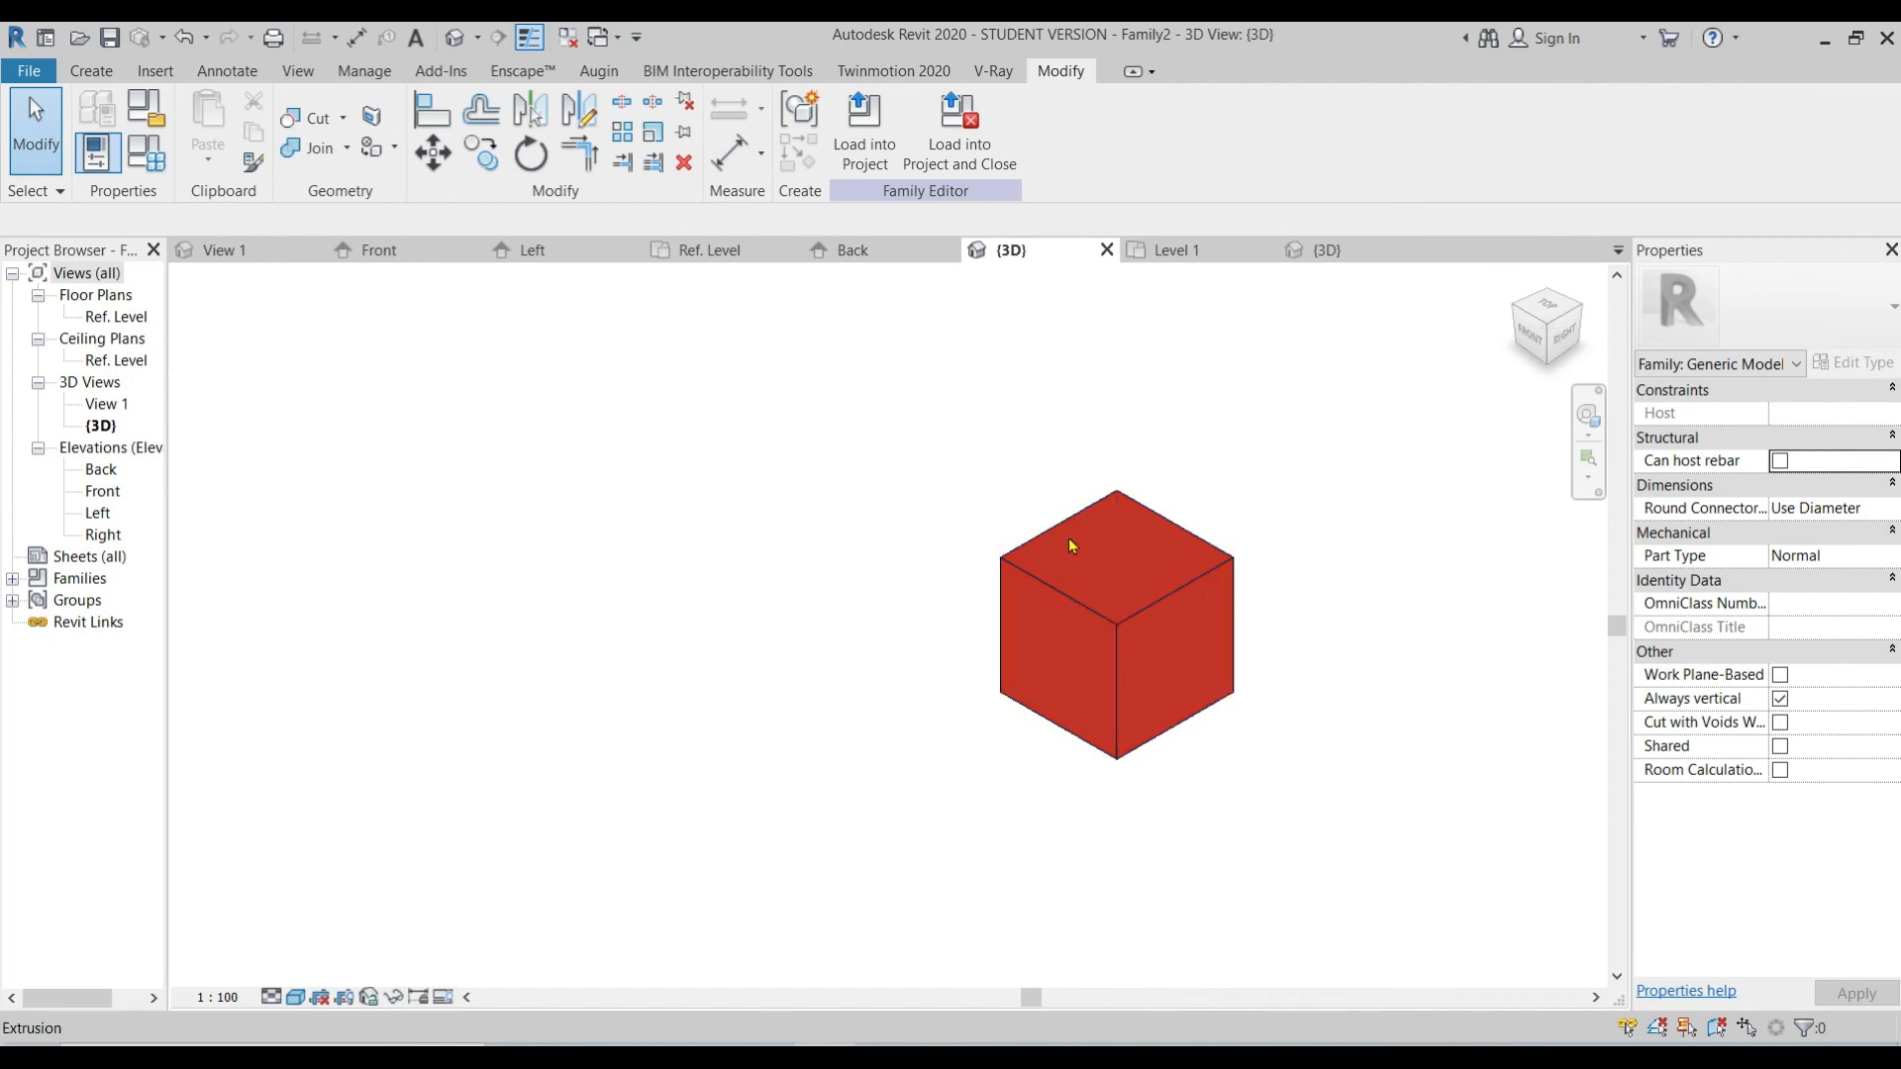
left_click(140, 161)
left_click(1137, 170)
left_click(1089, 191)
left_click(1243, 738)
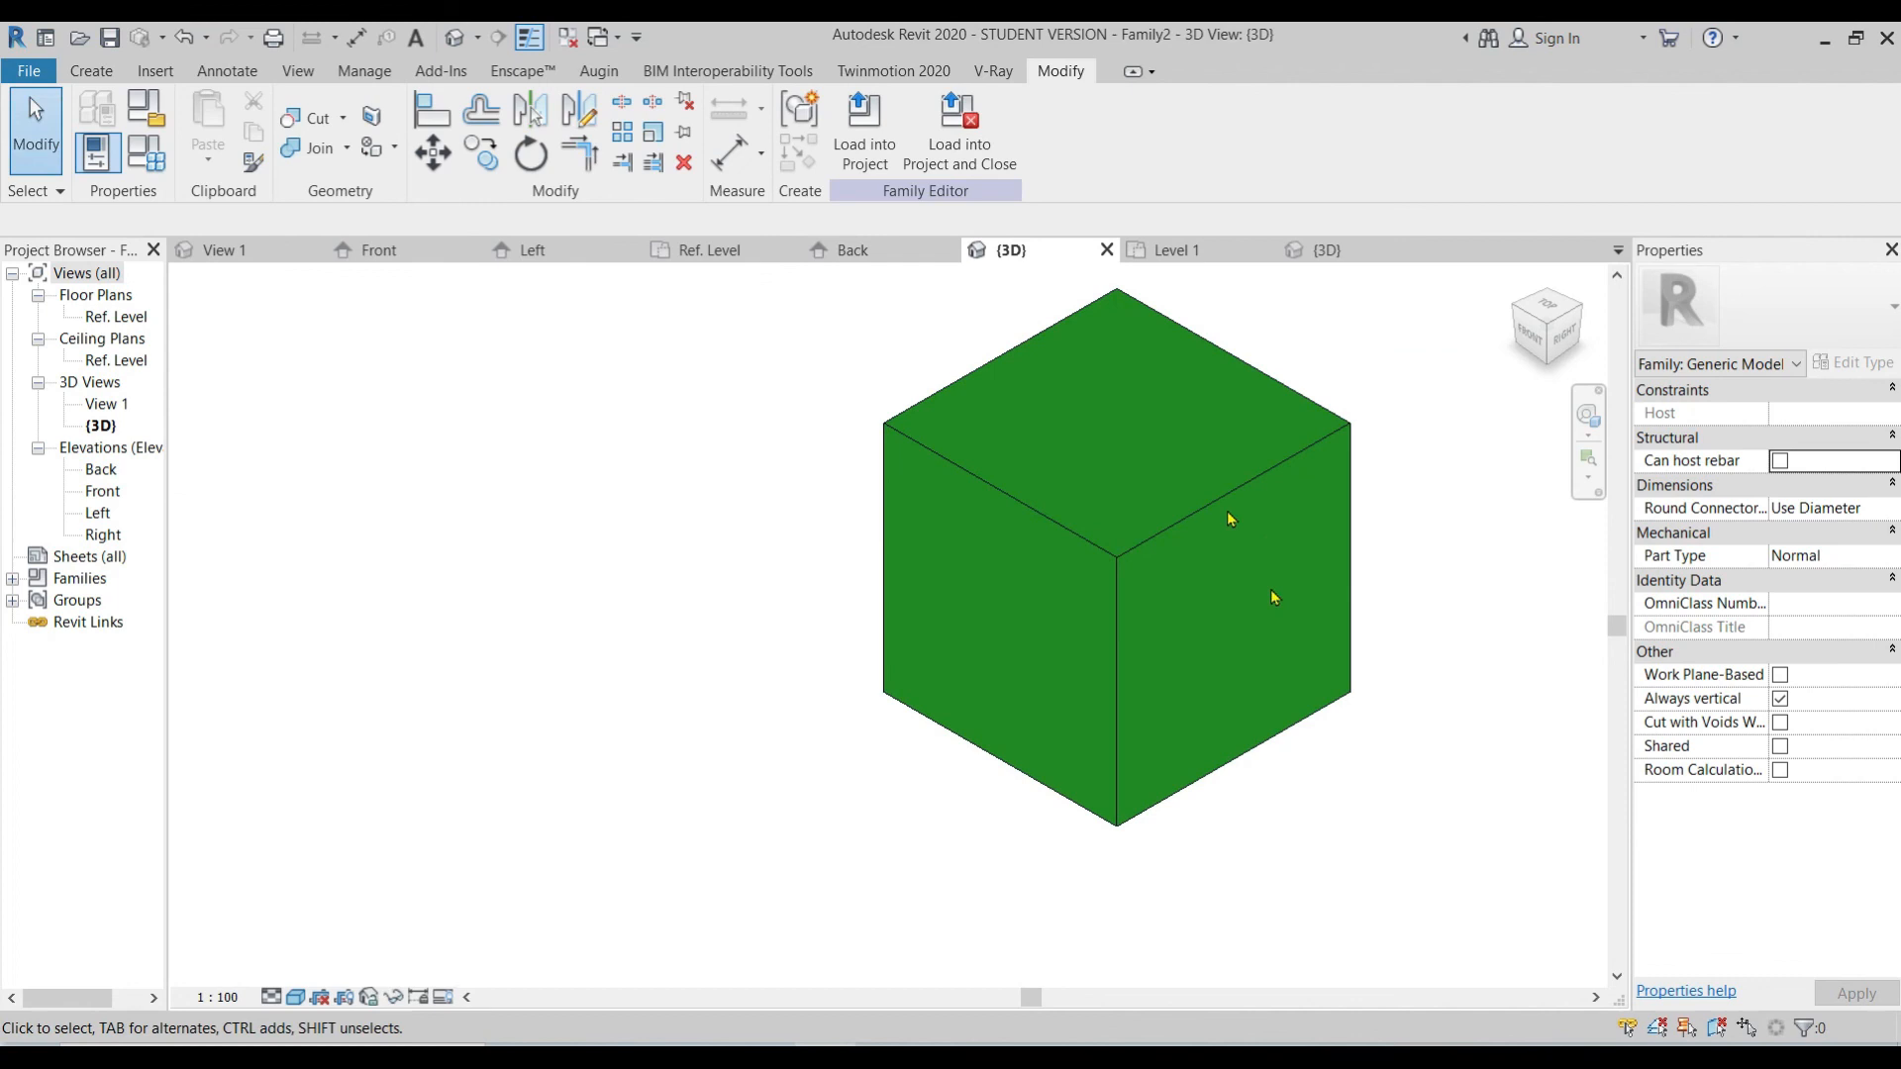
Step: Display the family creation tools for the box model
middle_click_drag(1371, 740, 1369, 741)
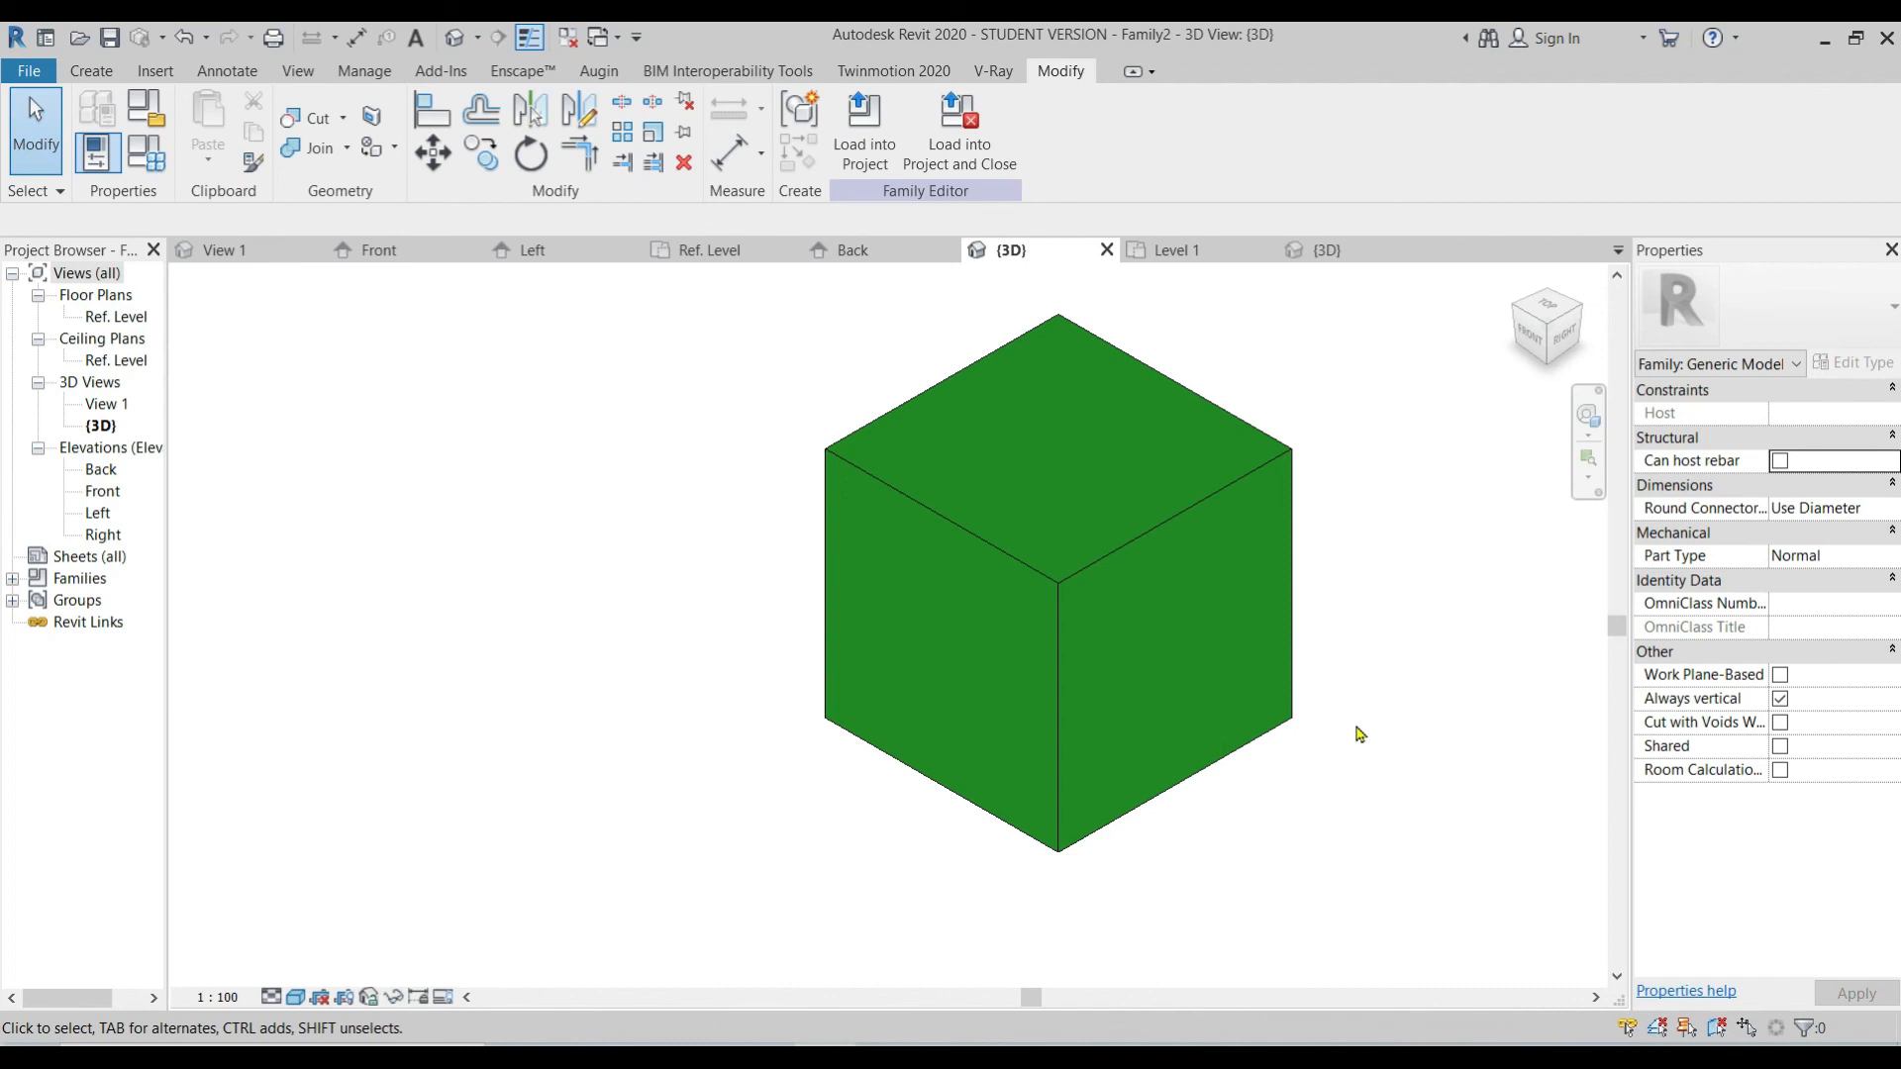
left_click(91, 70)
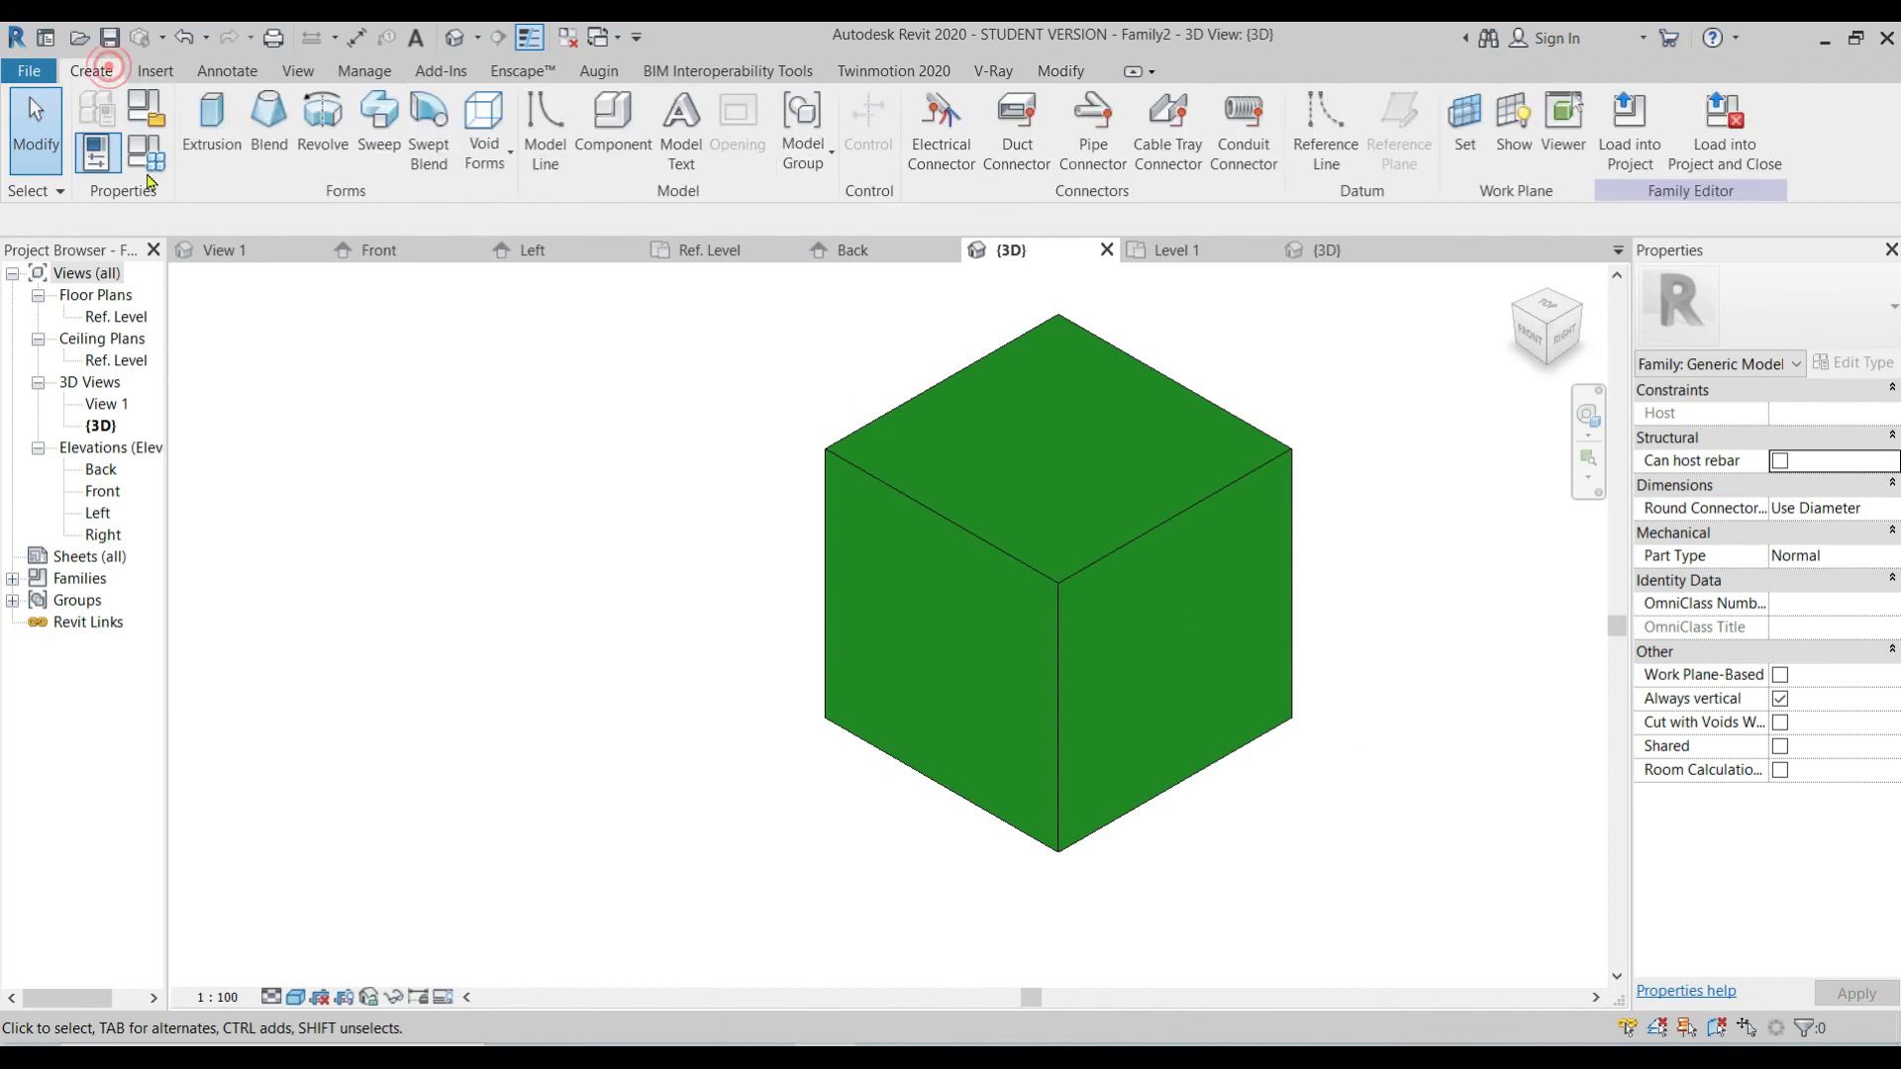